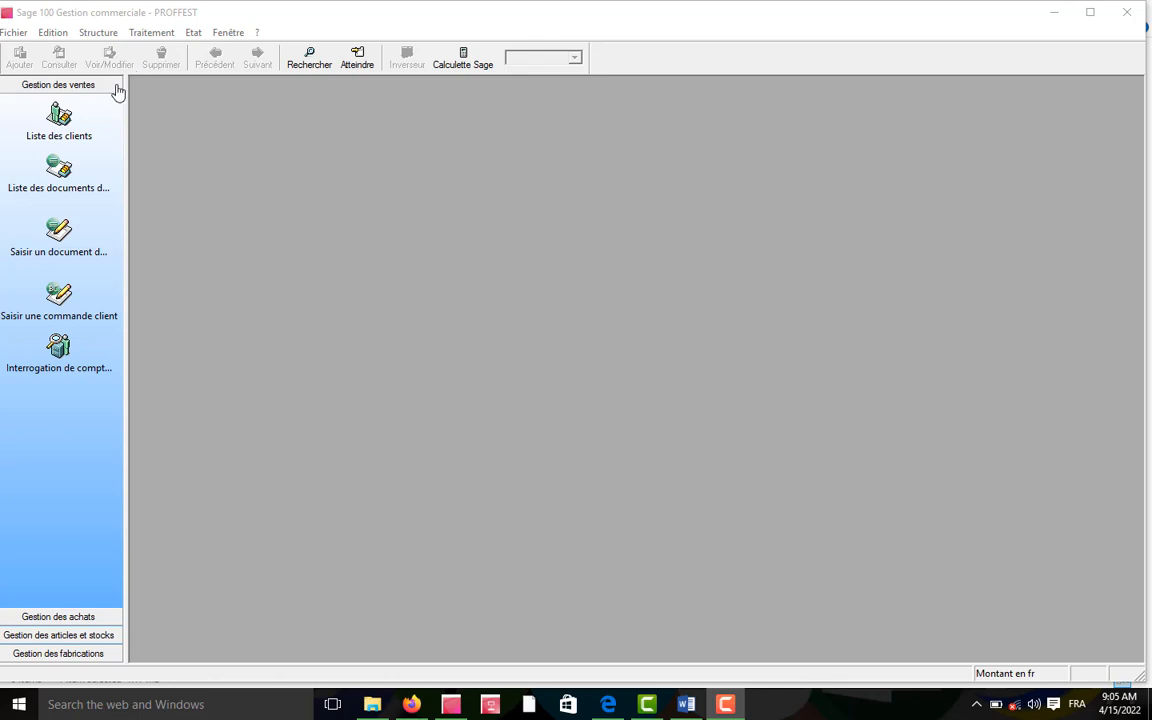
Check the list of storage depots (Dépôts de stockage), then close it
left_click(99, 33)
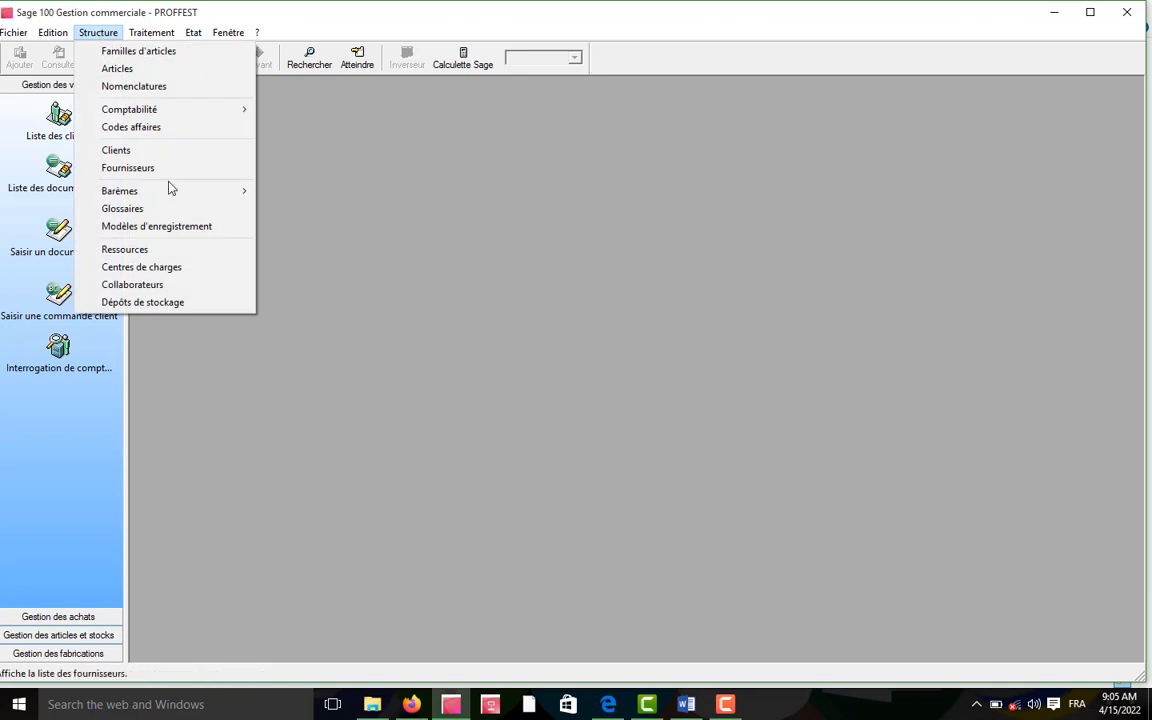
left_click(145, 303)
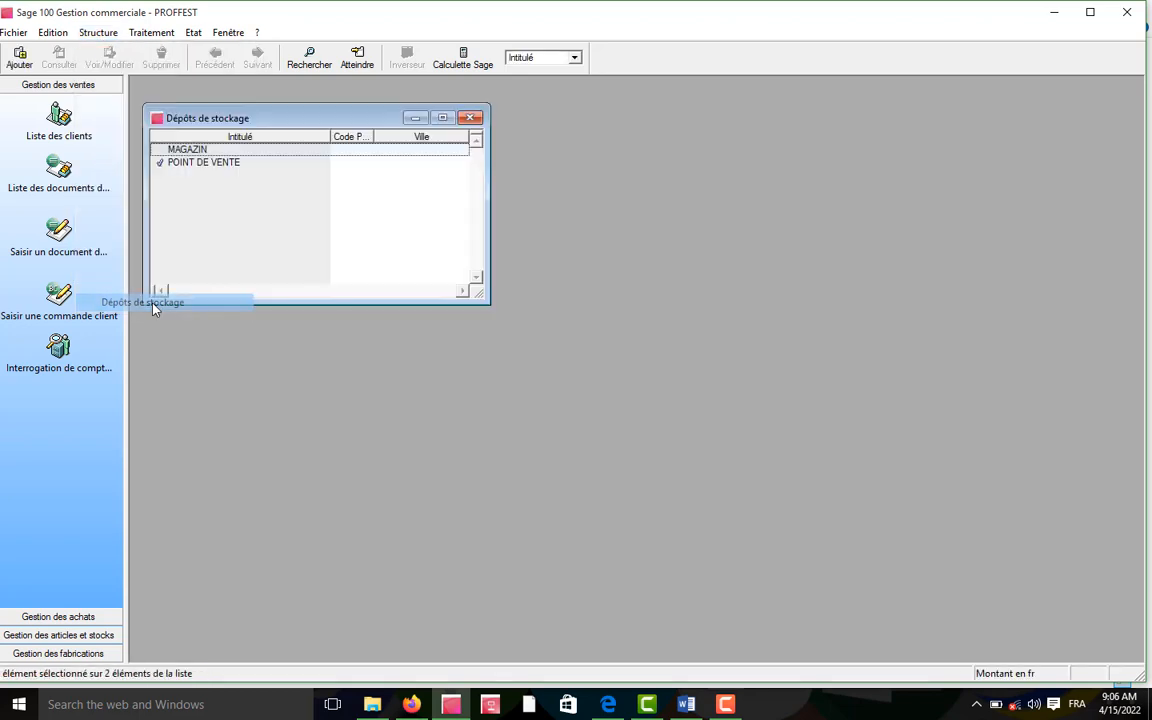
left_click(470, 118)
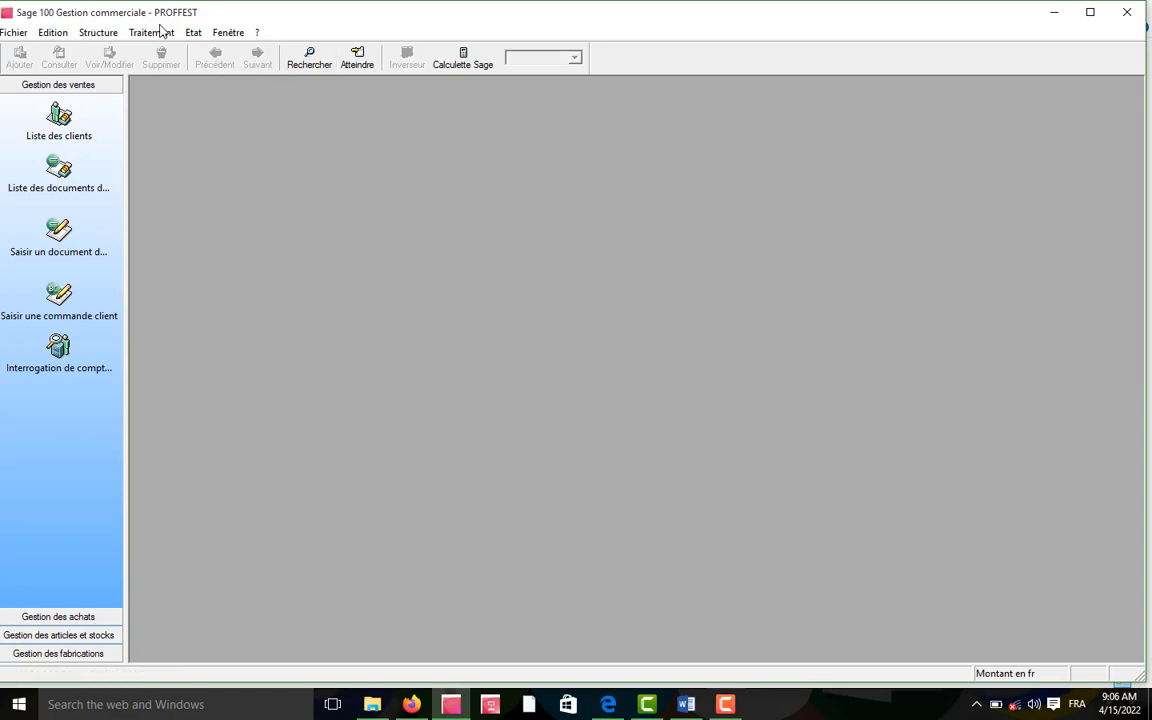
left_click(155, 32)
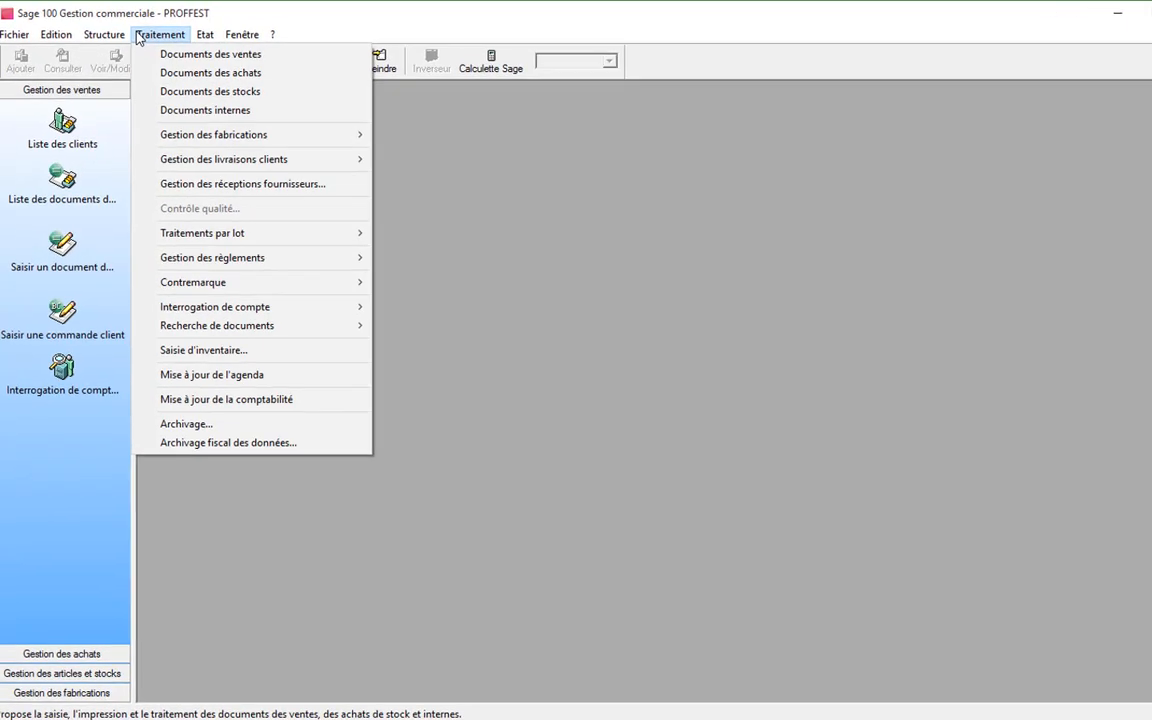
mouse_move(110, 36)
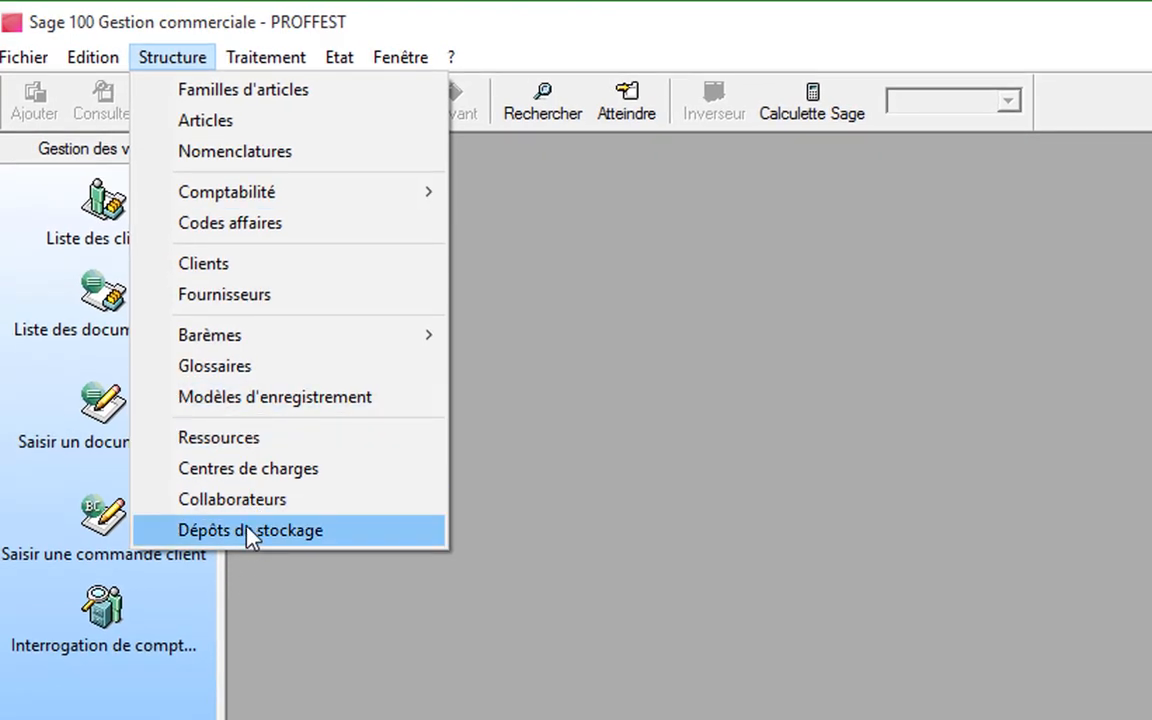
mouse_move(257, 62)
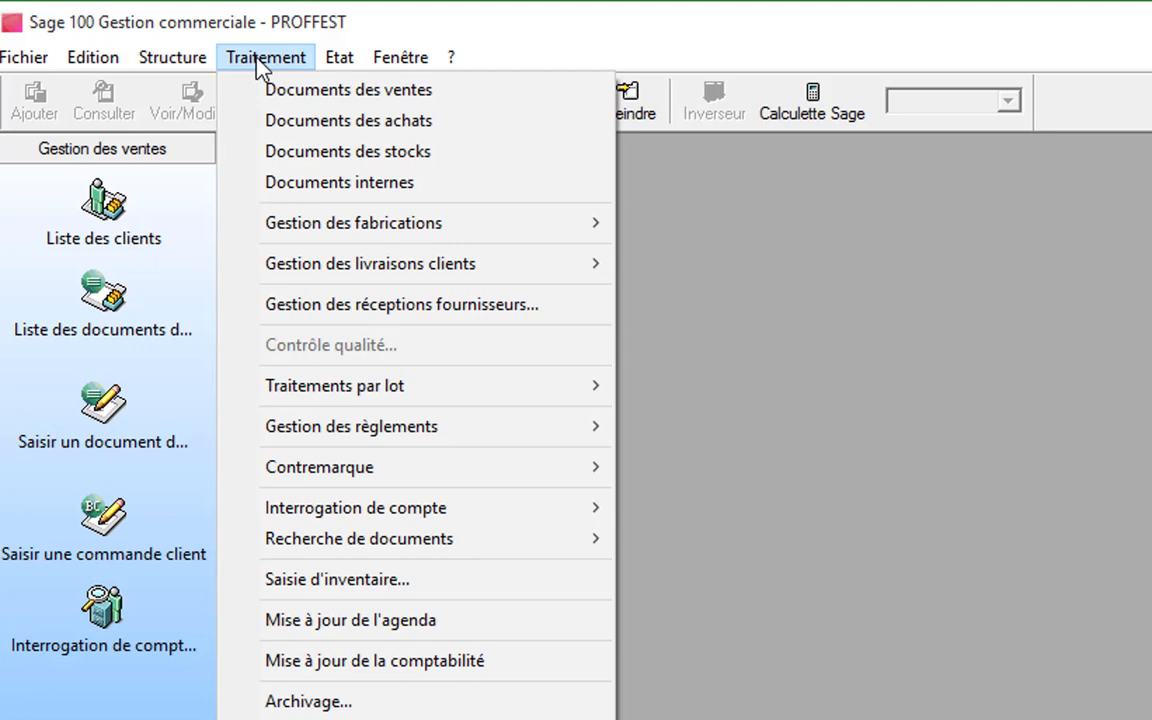
left_click(366, 122)
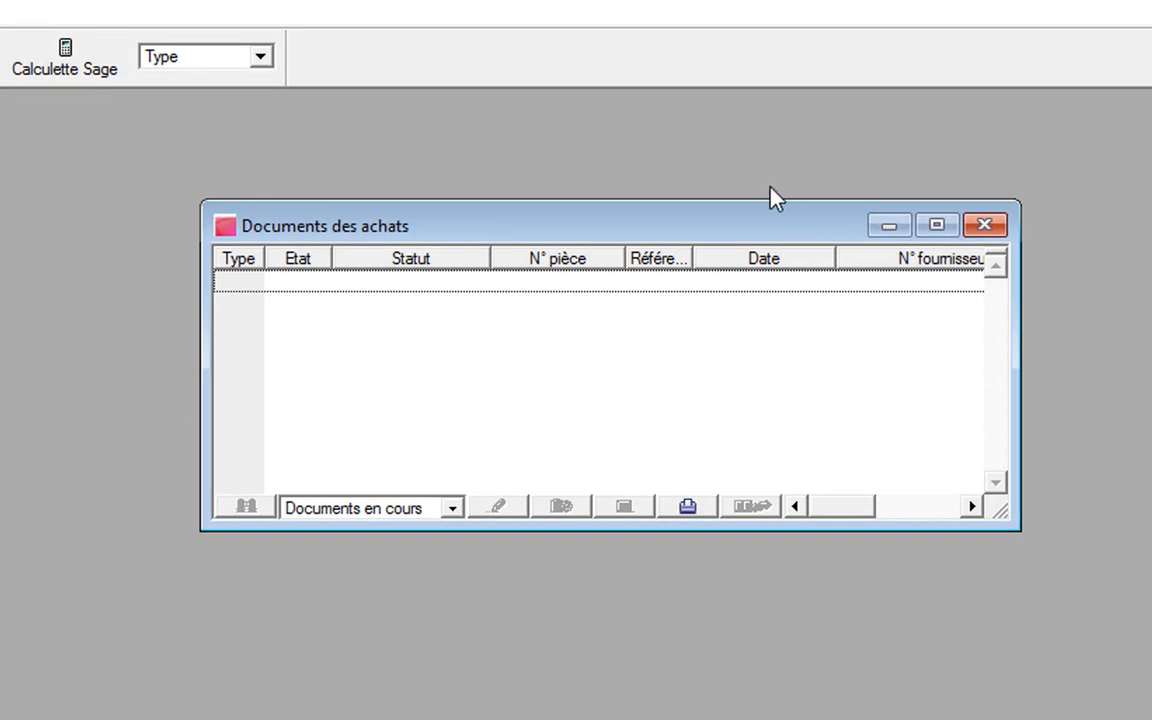
left_click_drag(527, 226, 142, 219)
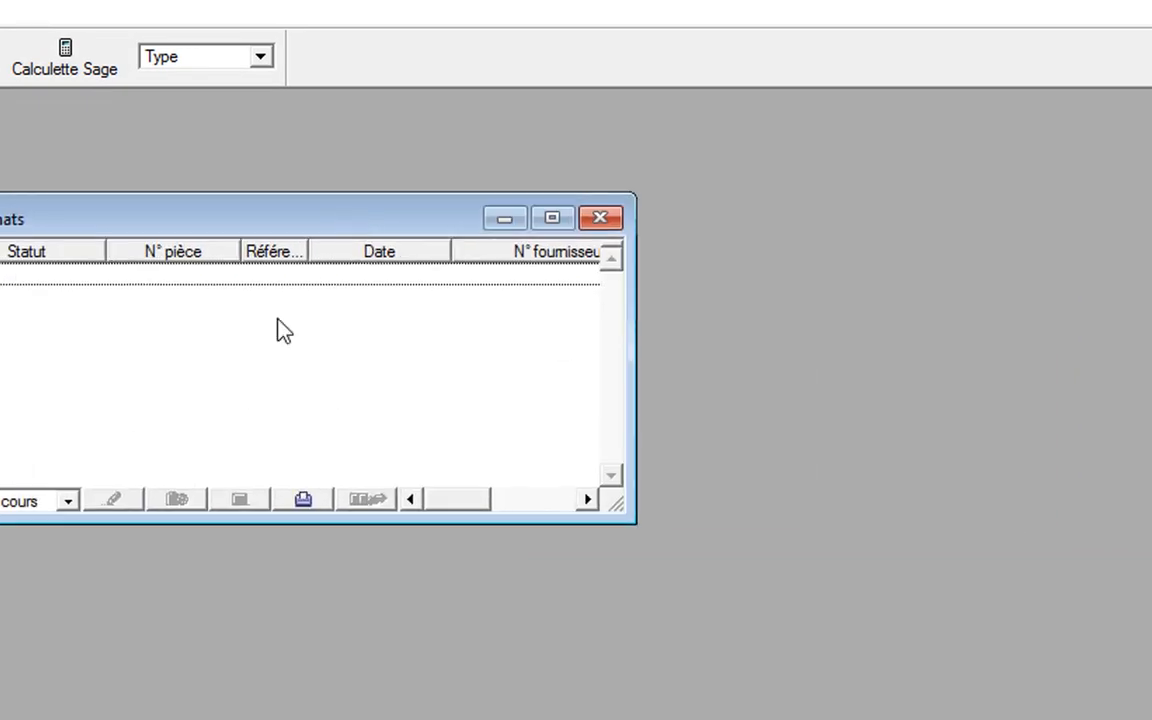
right_click(114, 368)
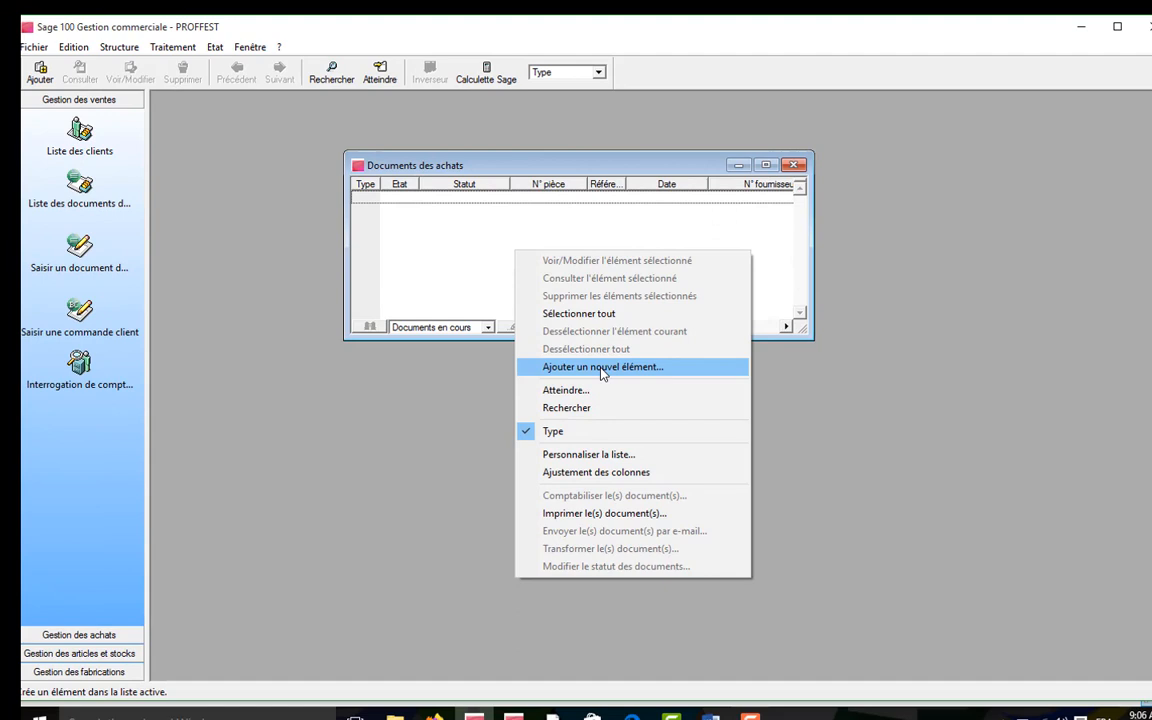
left_click(603, 368)
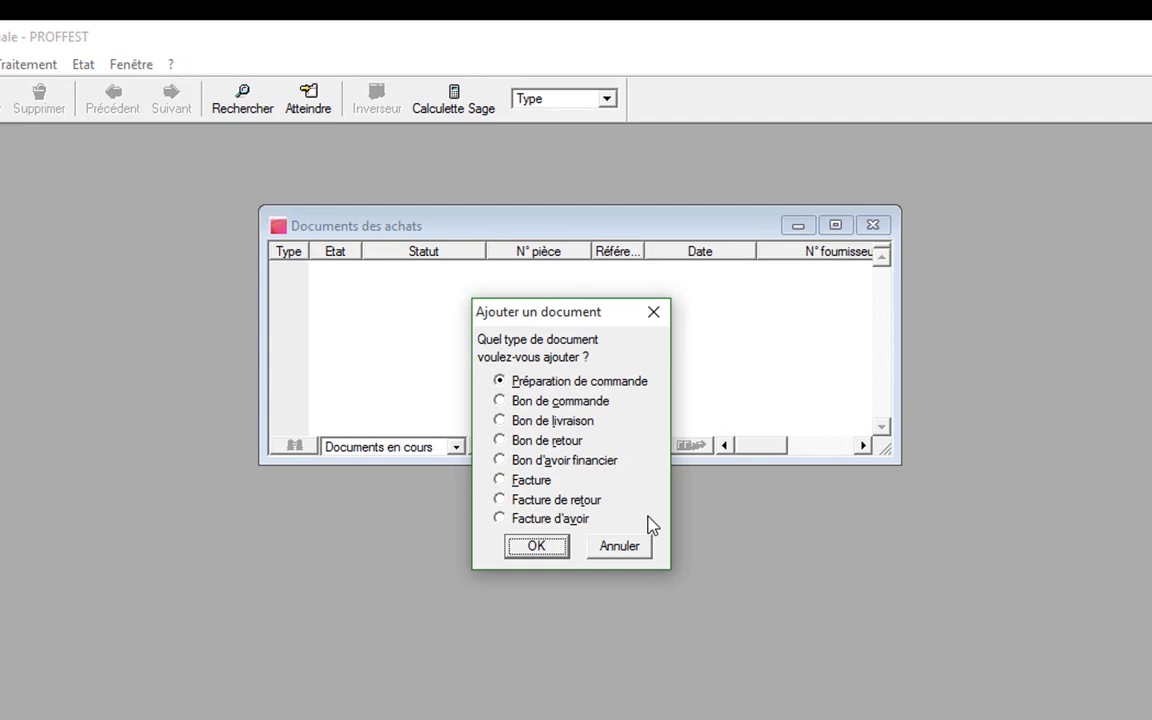
left_click(559, 405)
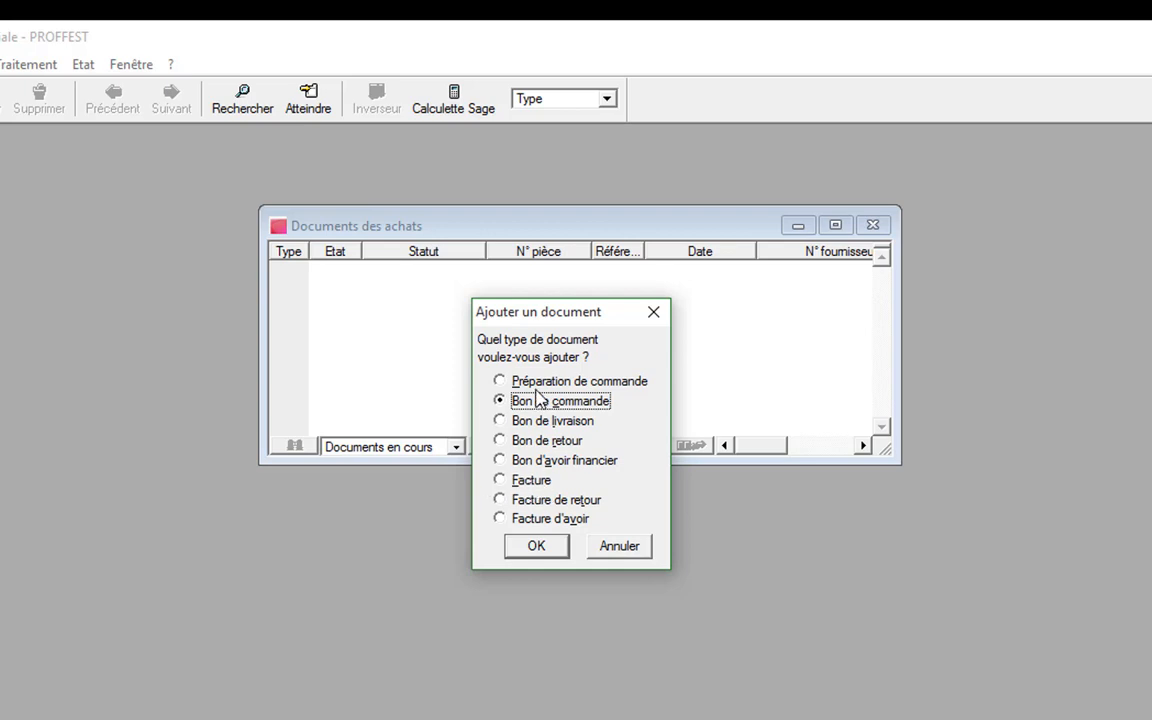
left_click(656, 314)
left_click(874, 225)
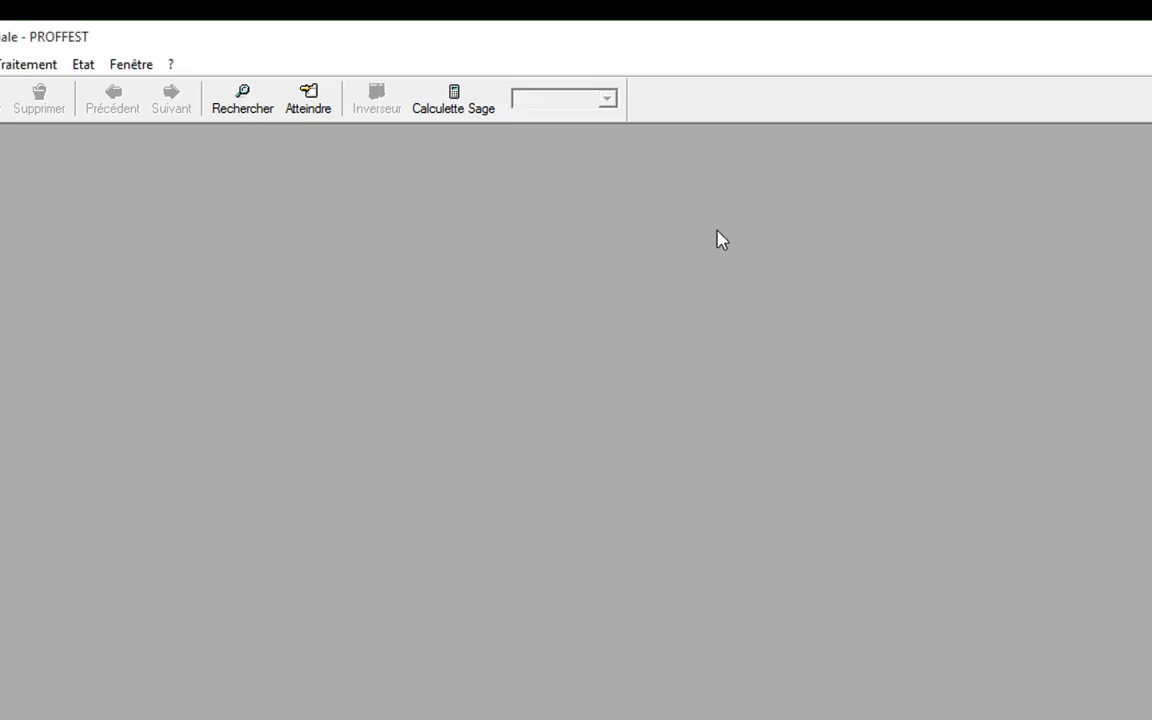
Look over the free fields and identification details of the first client in the client list
left_click(98, 77)
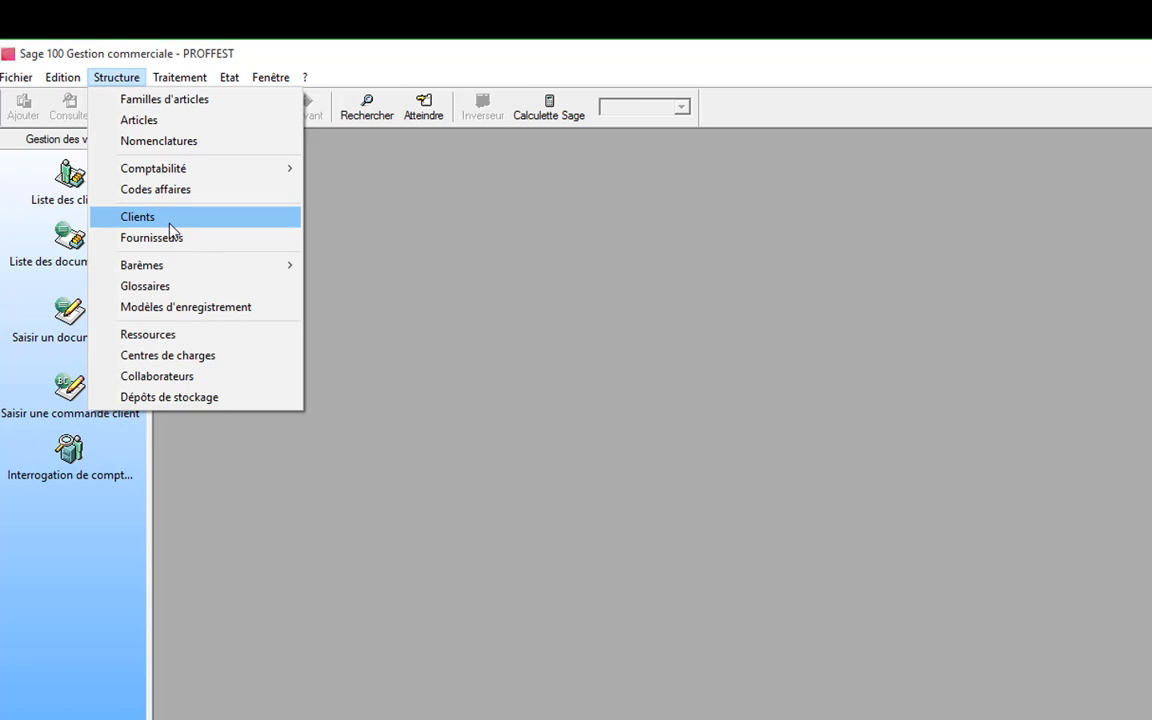
left_click(169, 225)
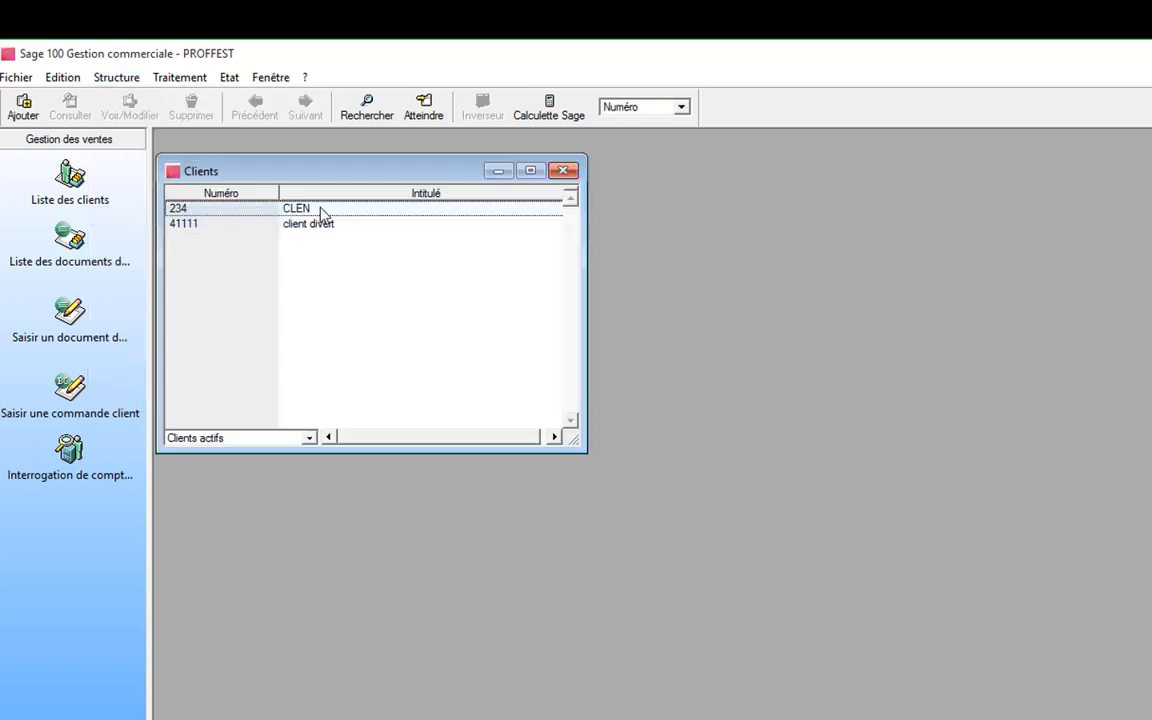
double_click(322, 210)
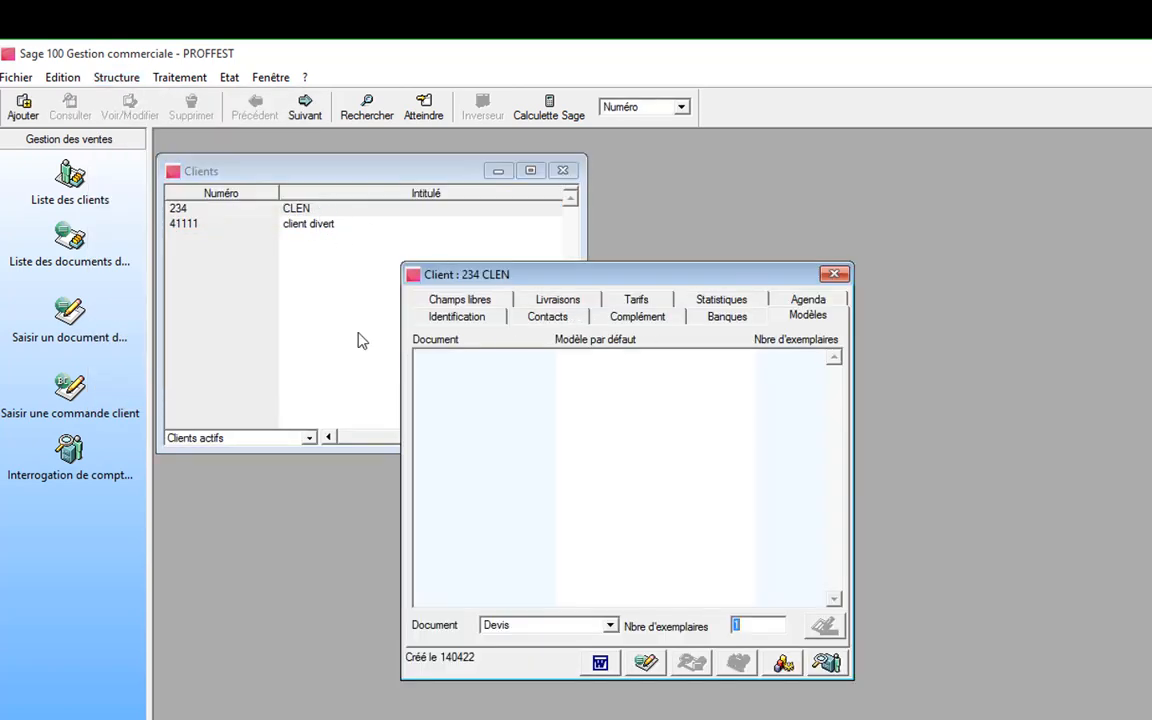
left_click(462, 300)
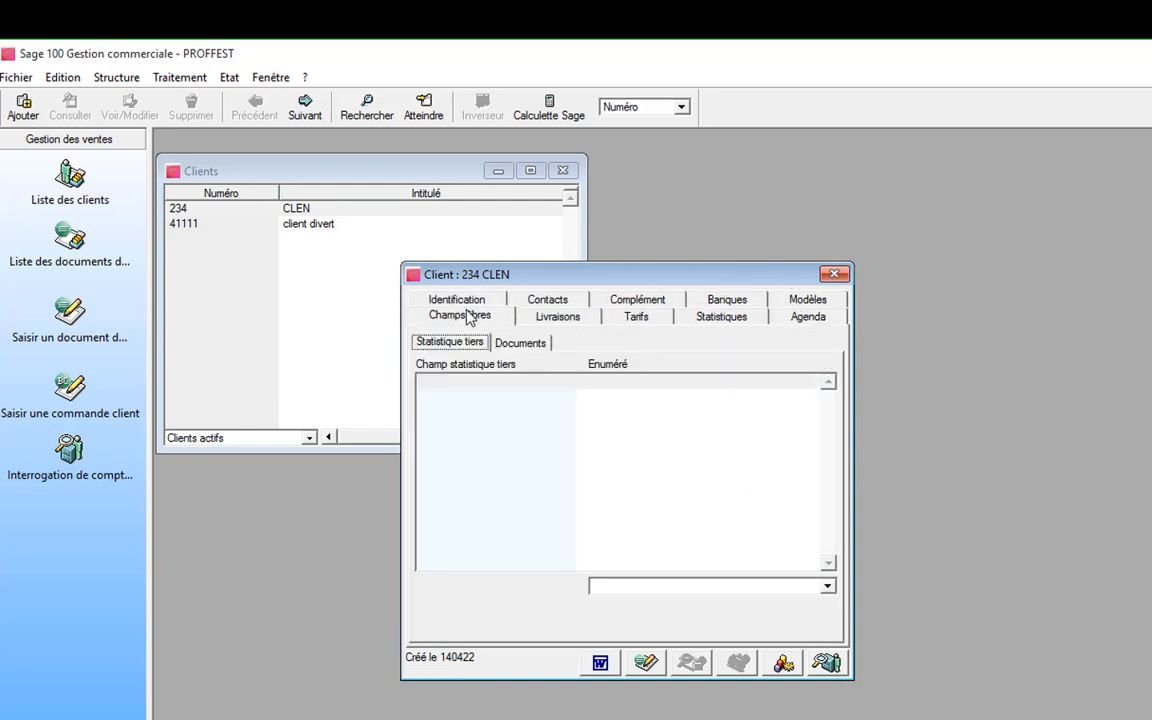
left_click(426, 298)
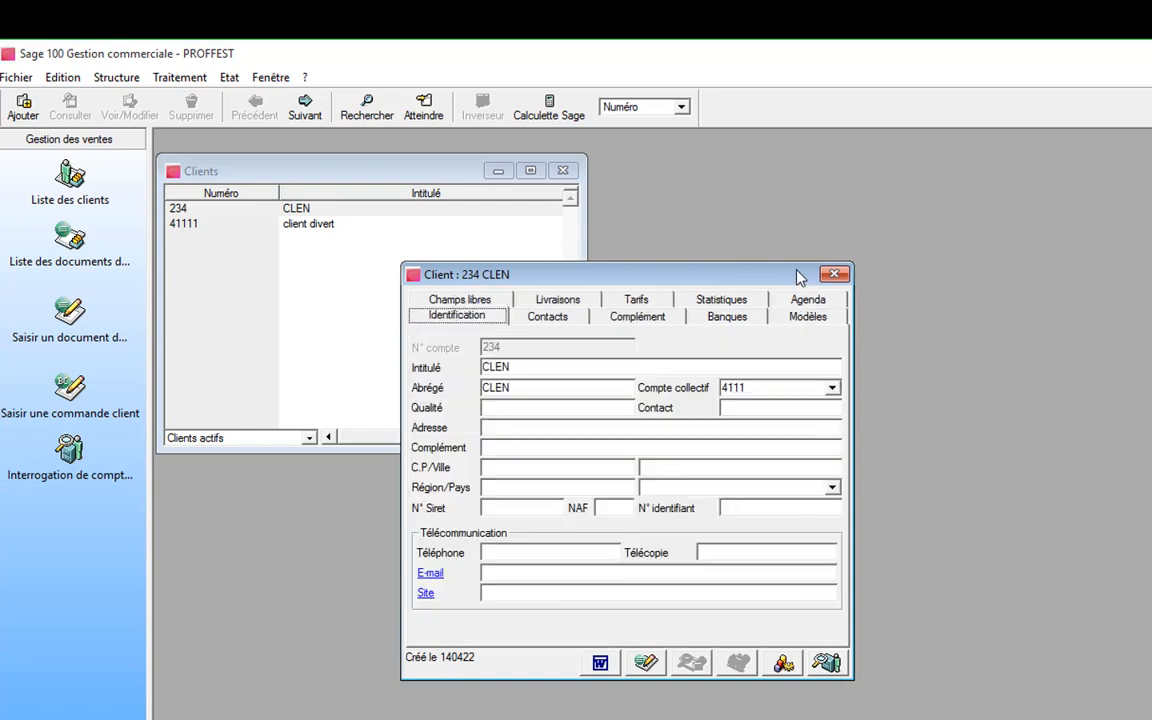
left_click(834, 274)
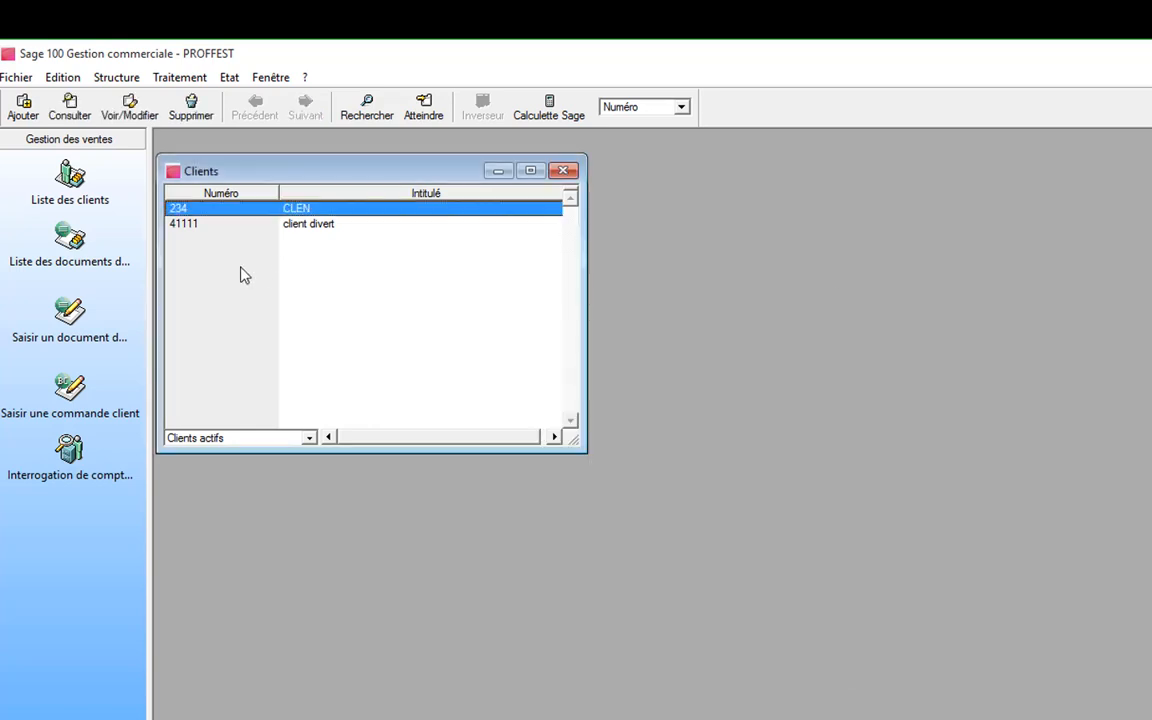
left_click(500, 172)
Add a new supplier to the supplier list, entering its account number and the title DACOM
left_click(116, 77)
left_click(157, 240)
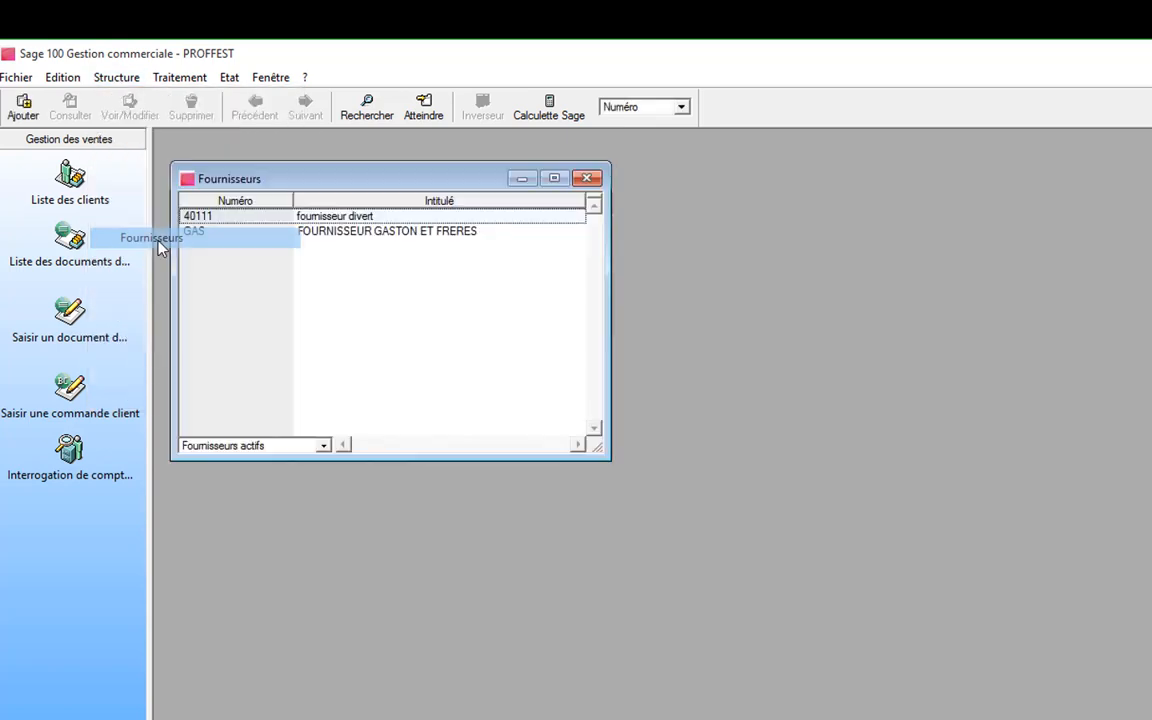
right_click(370, 327)
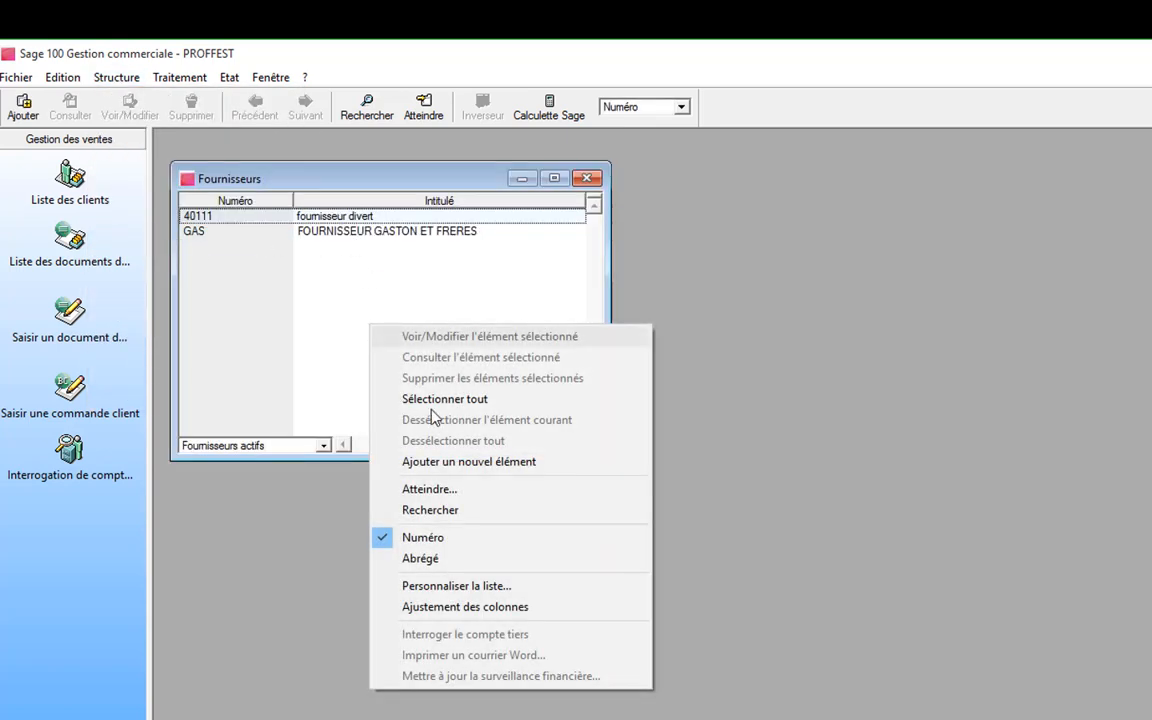
left_click(463, 463)
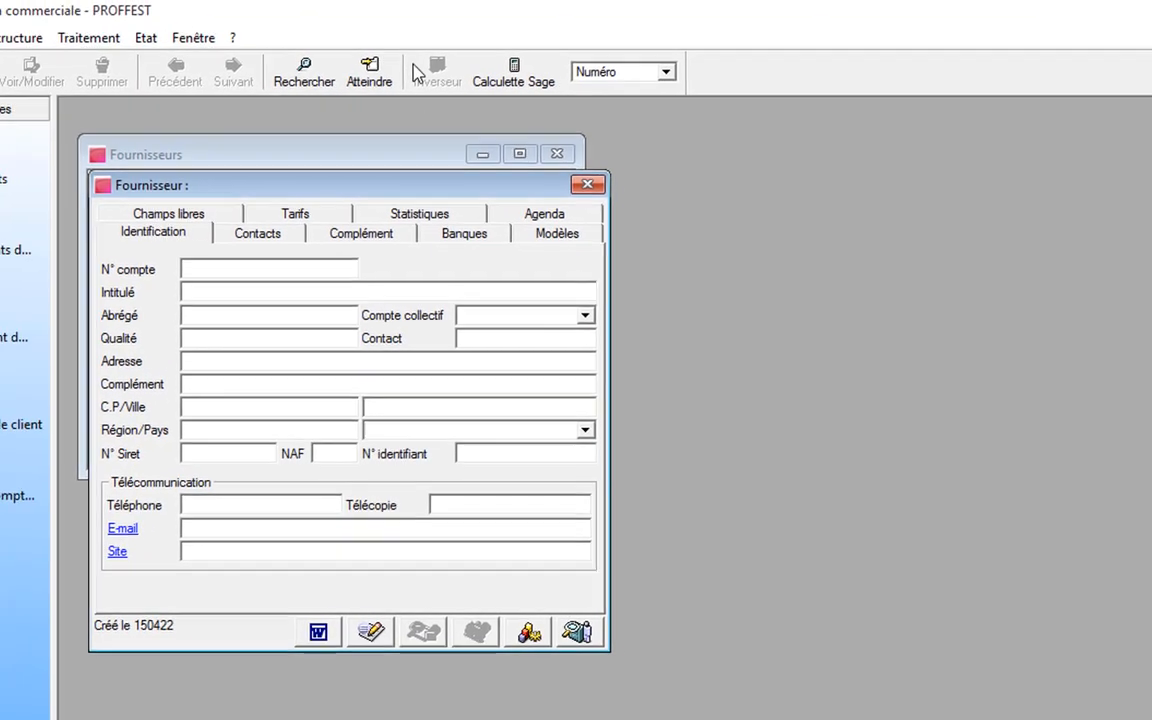
left_click_drag(293, 188, 471, 191)
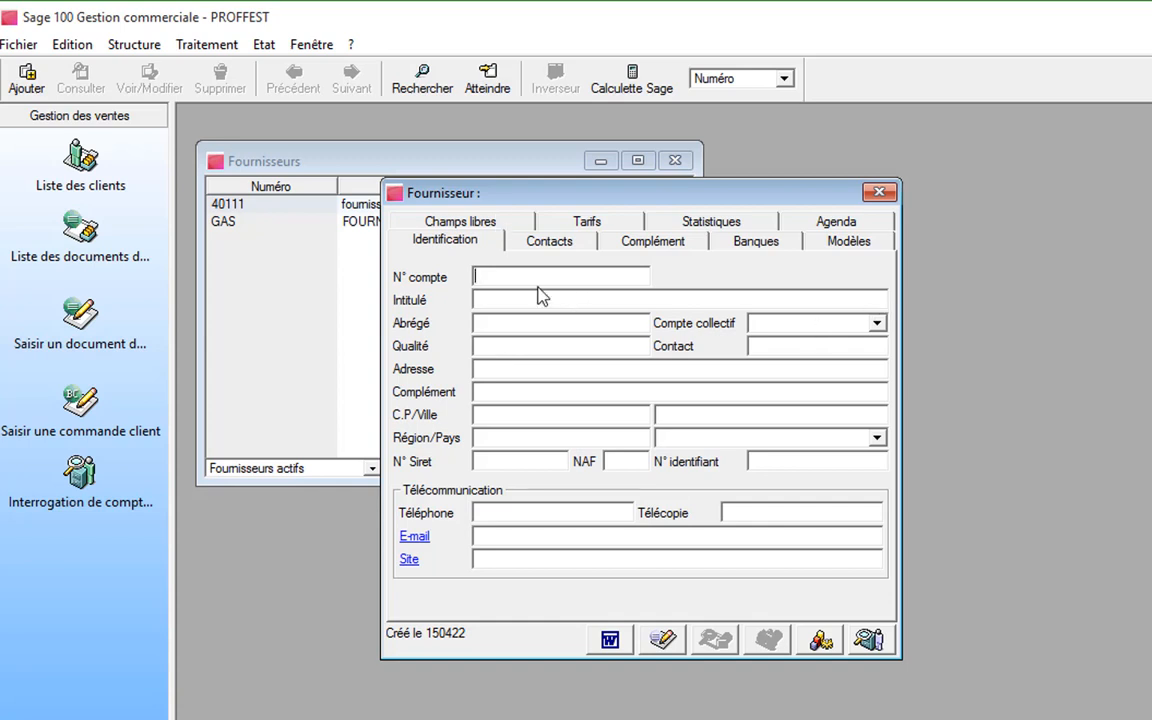
type("FR485")
left_click(540, 298)
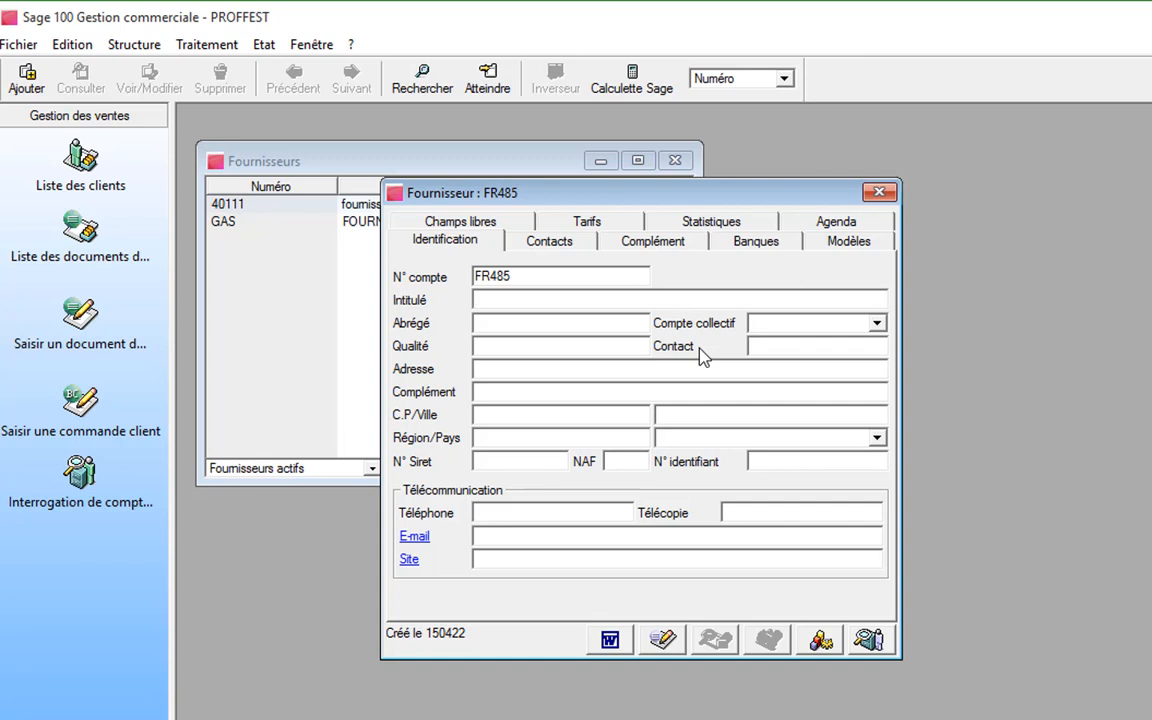
type("DACOM")
key("Tab")
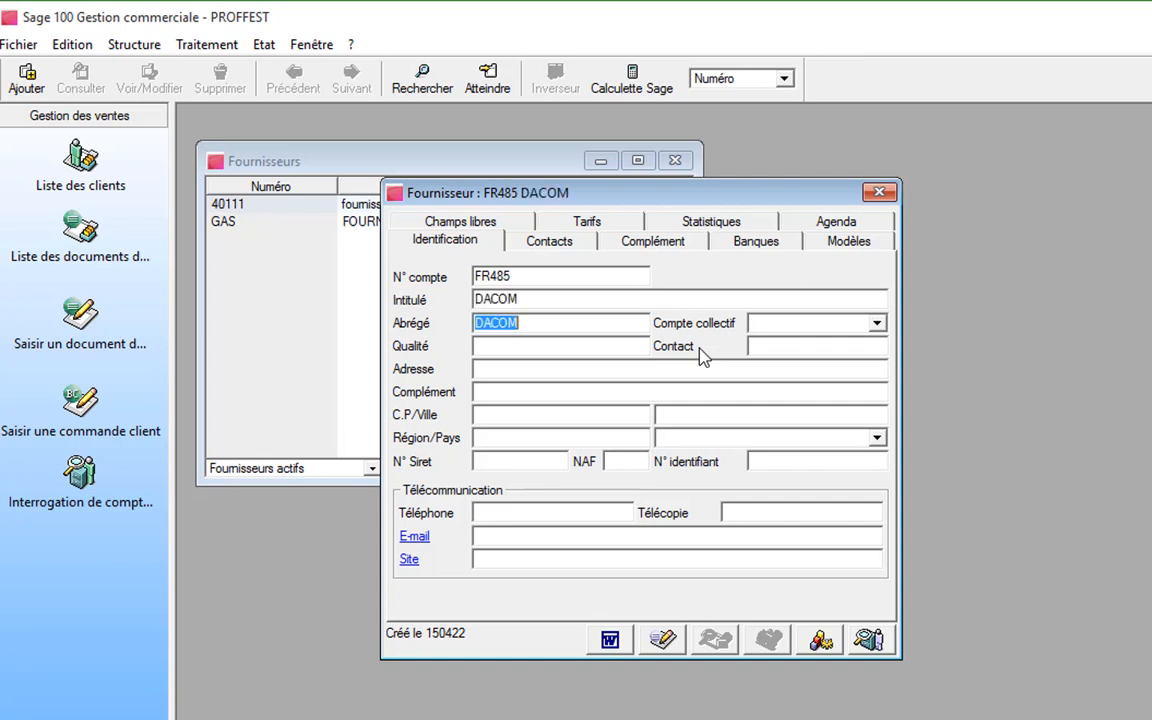
key("Tab")
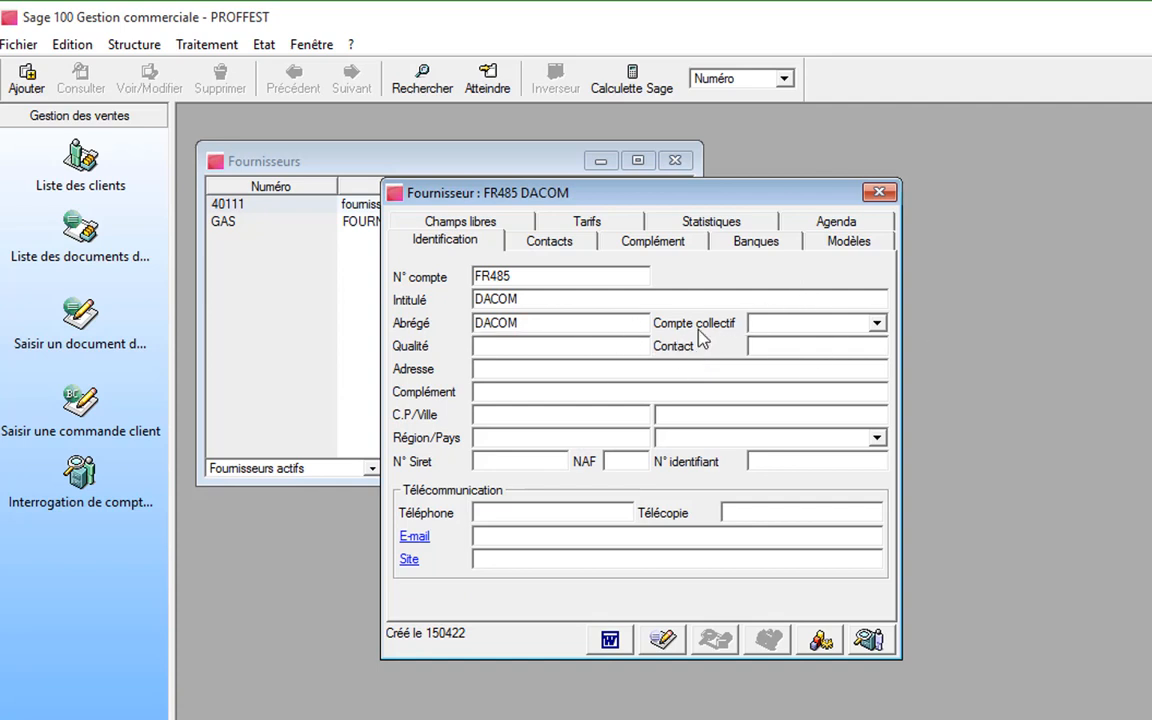
Assign collective account 4011 FOURNISSEUR to the DACOM supplier record and close the supplier list
left_click(876, 323)
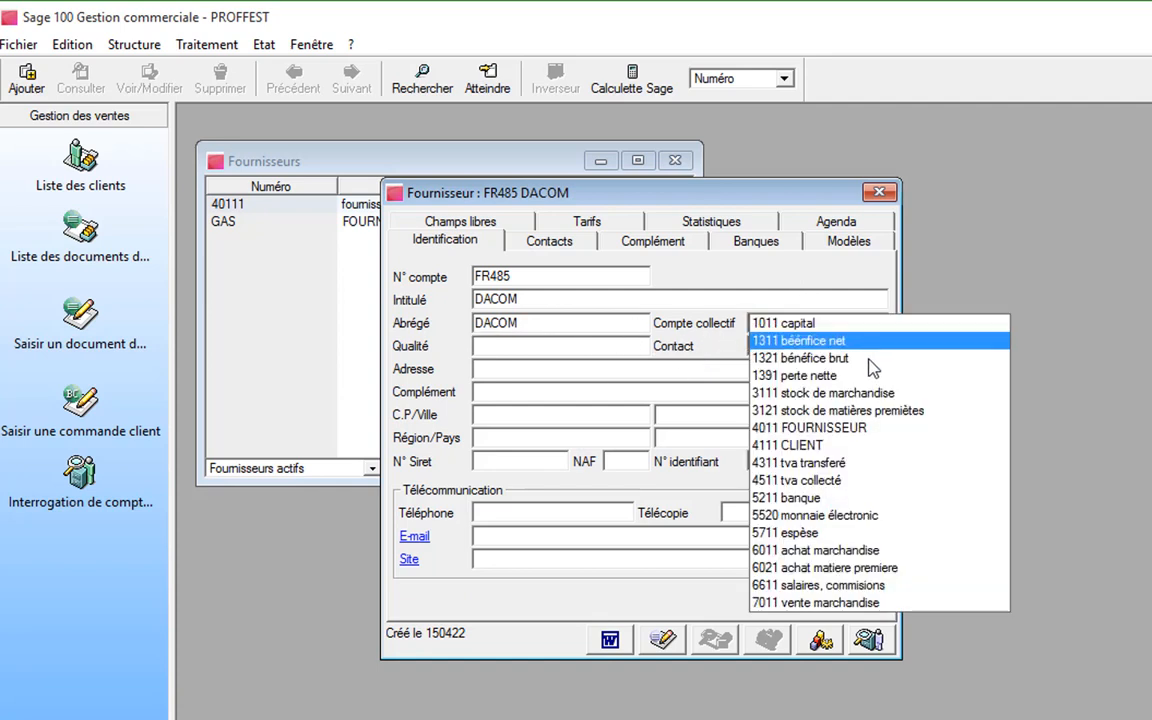
left_click(808, 428)
key("Tab")
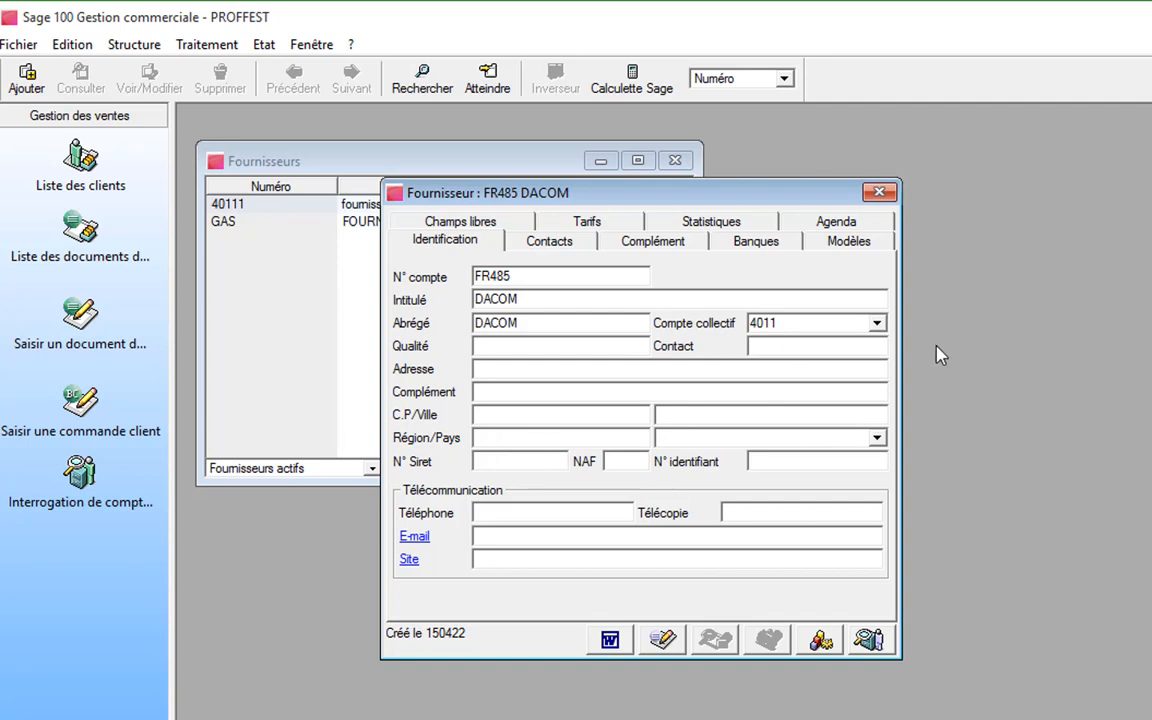
left_click(879, 192)
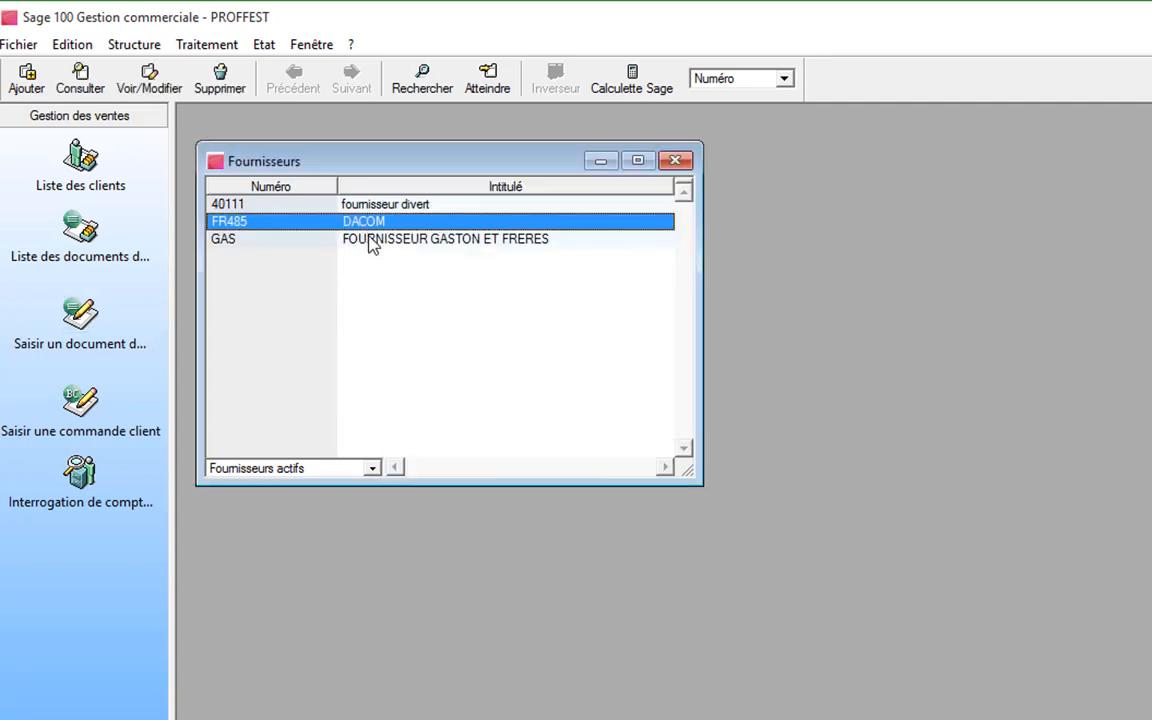
left_click(675, 161)
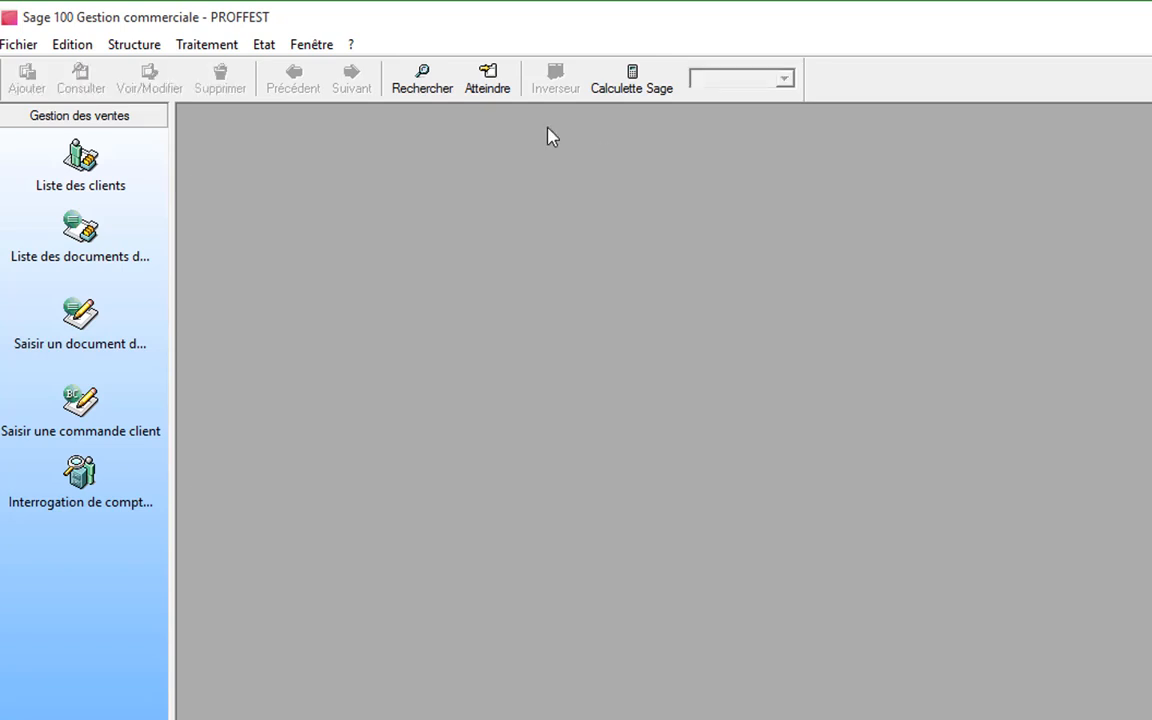
Create a new Bon de commande in the purchase documents and maximize its window
left_click(185, 44)
left_click(256, 95)
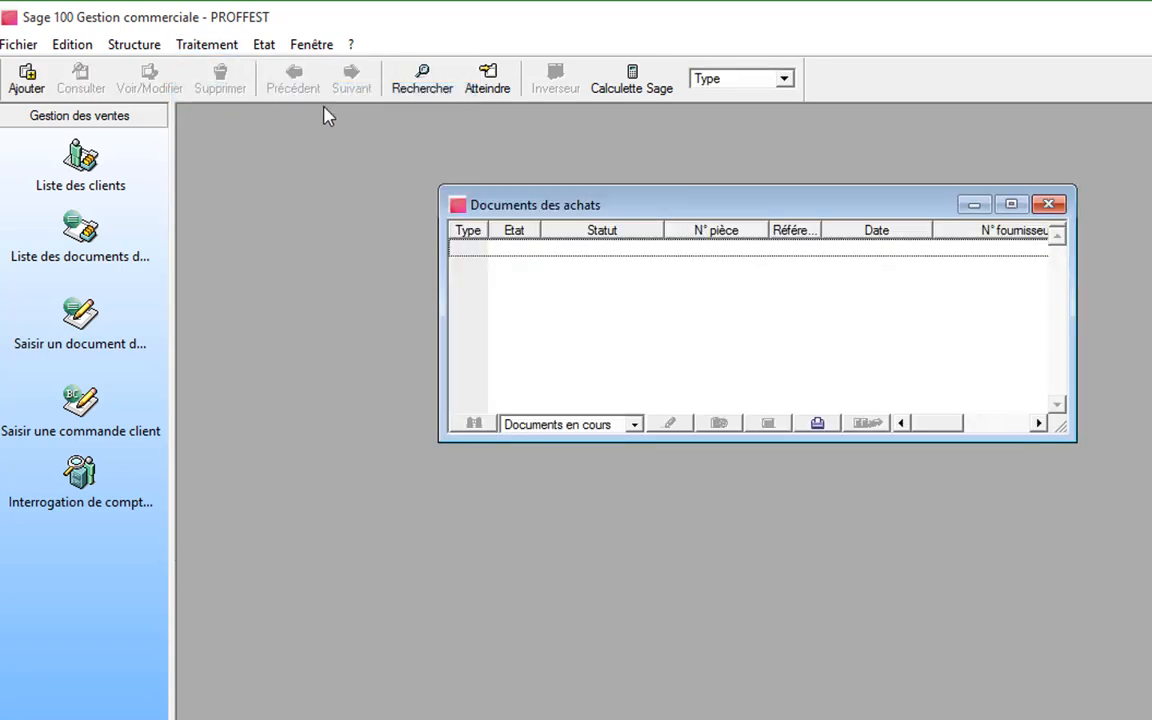
right_click(584, 295)
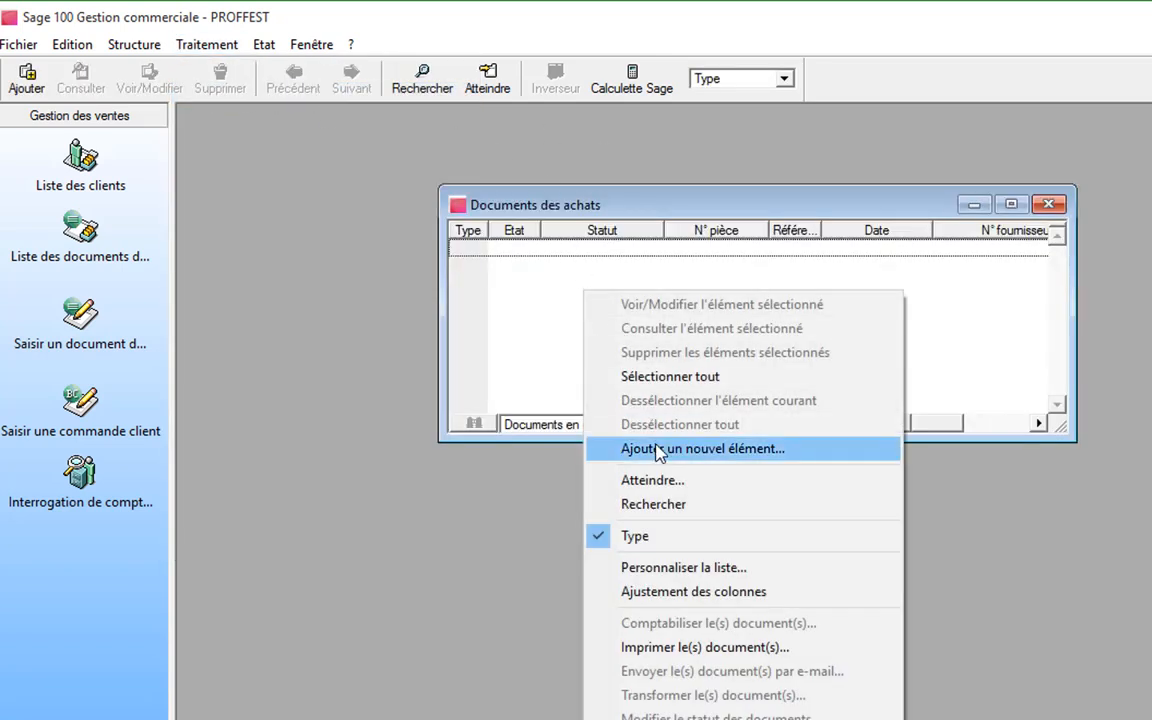
left_click(661, 449)
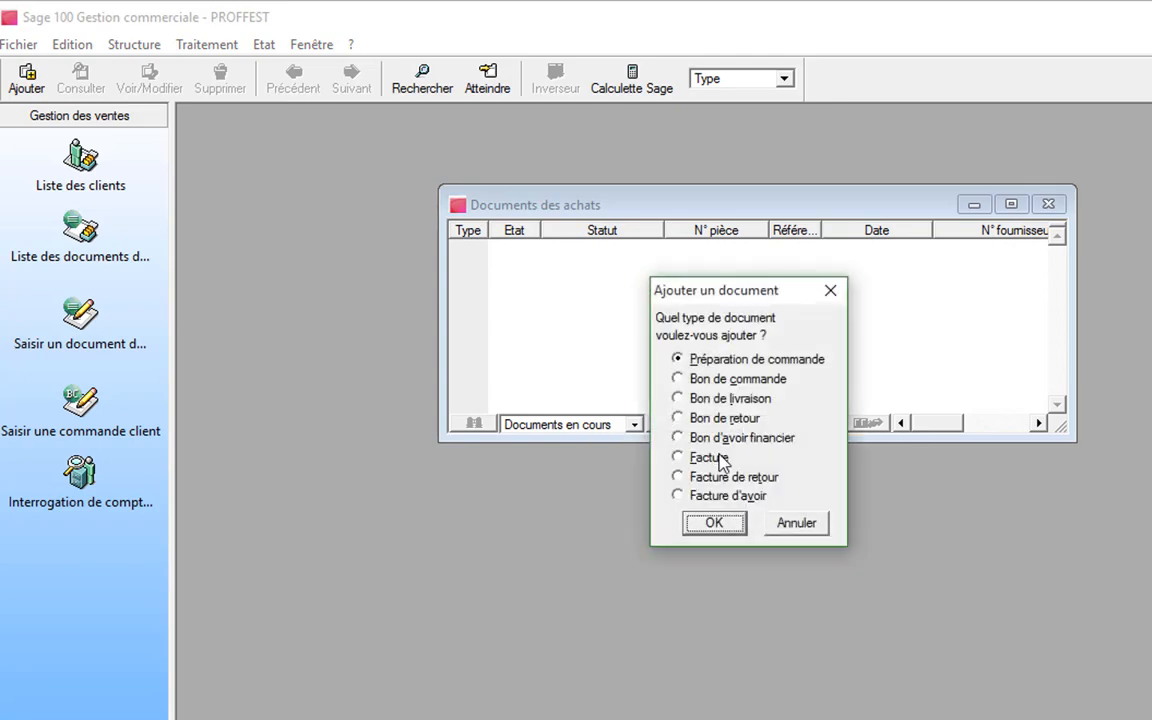
left_click(724, 379)
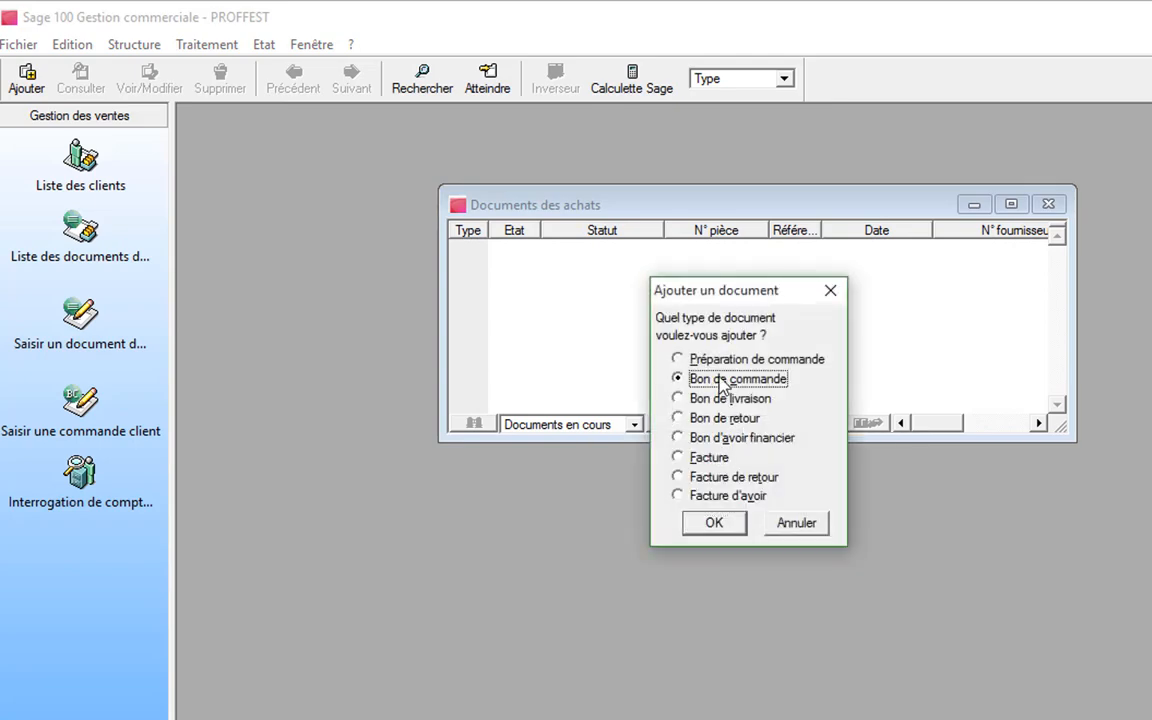
left_click(712, 522)
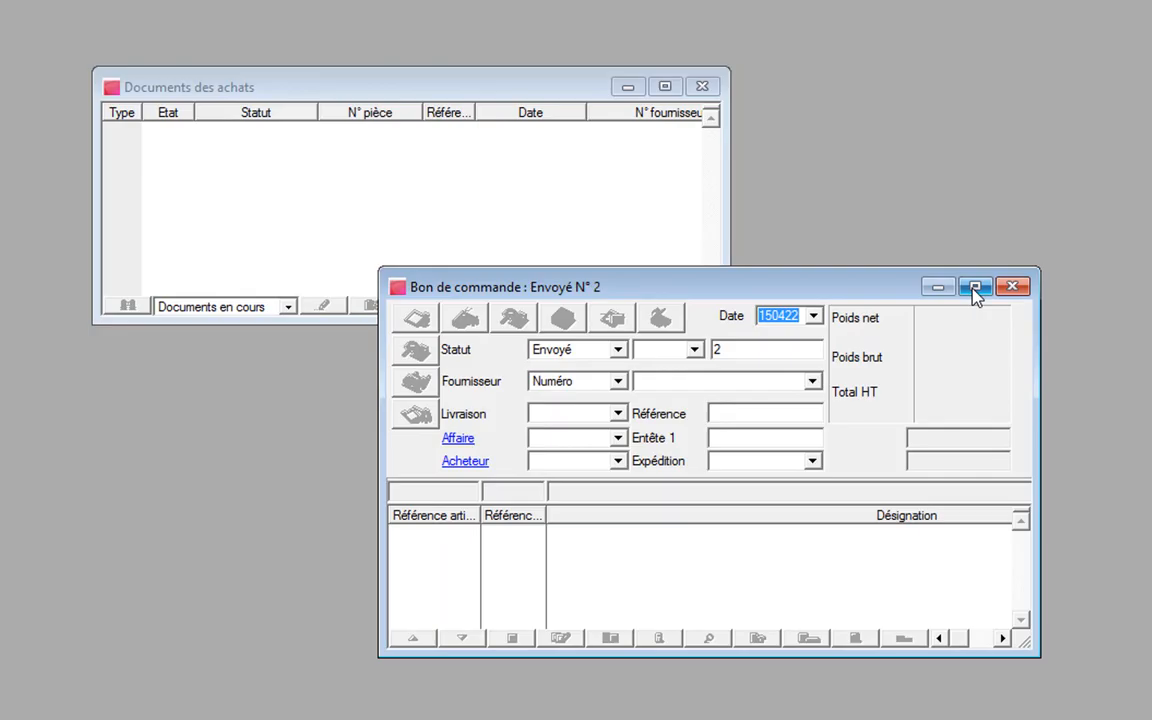
left_click(975, 288)
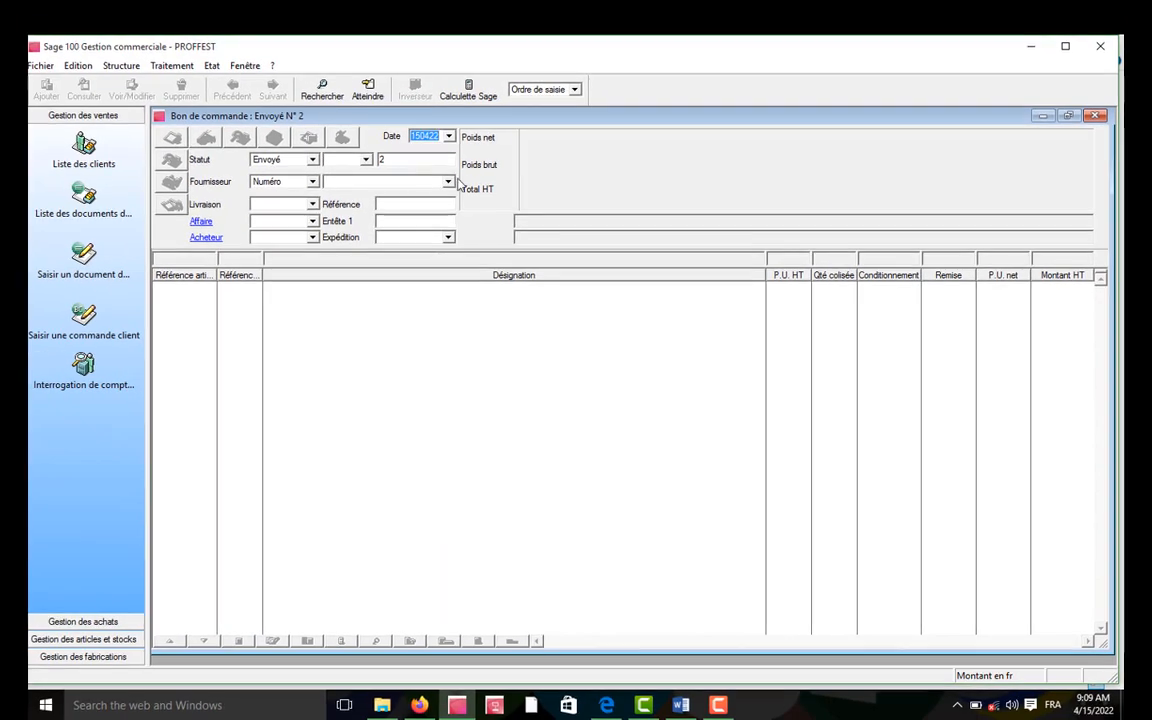
Fill in the order header with supplier fournisseur divert, reference REF and delivery date 18 April 2022, and validate it
left_click(448, 182)
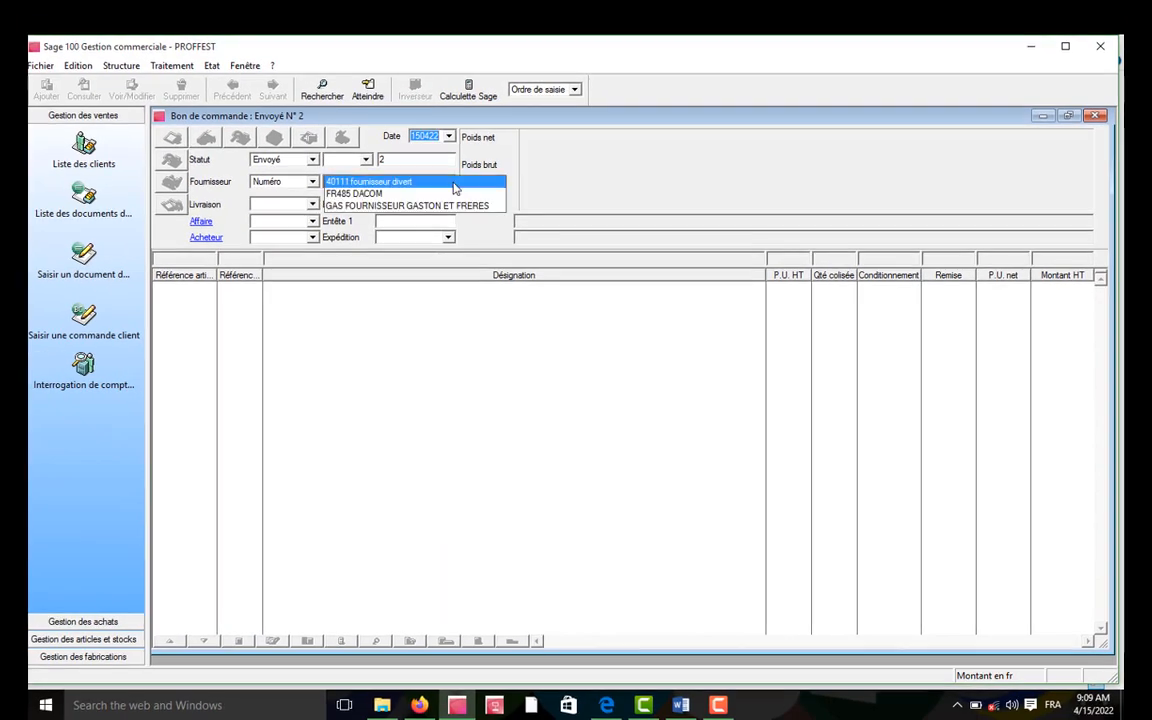
key("Up")
key("Return")
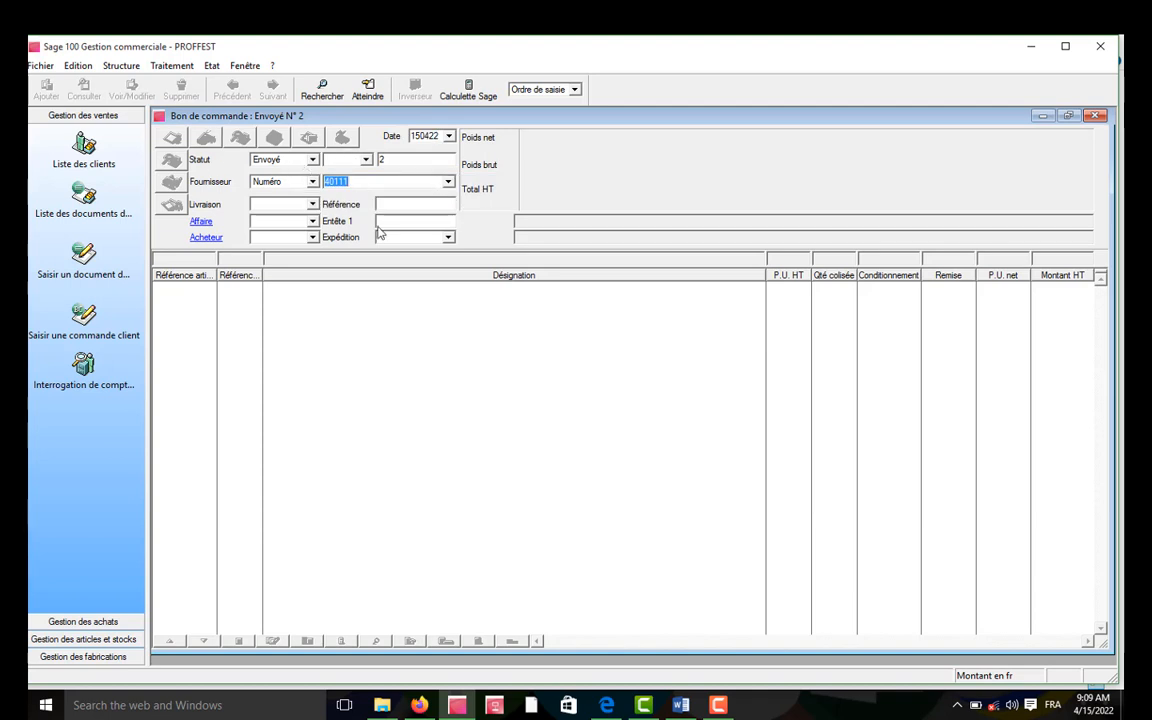
left_click(409, 205)
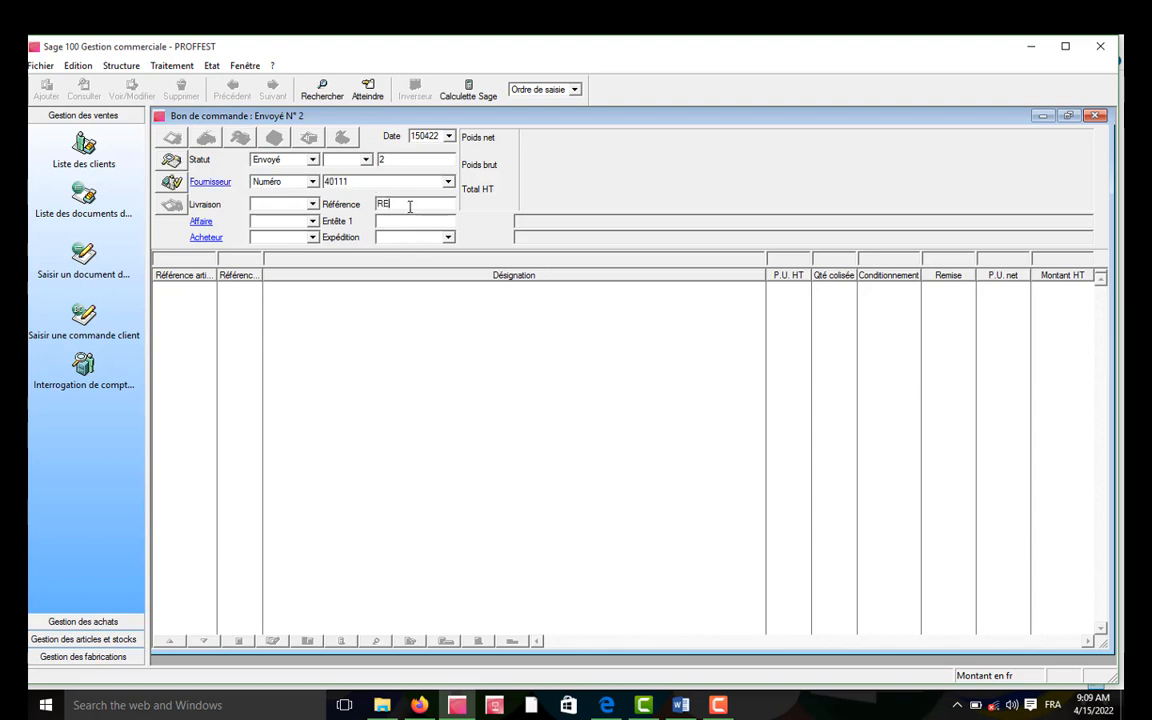
type("REF")
left_click(312, 204)
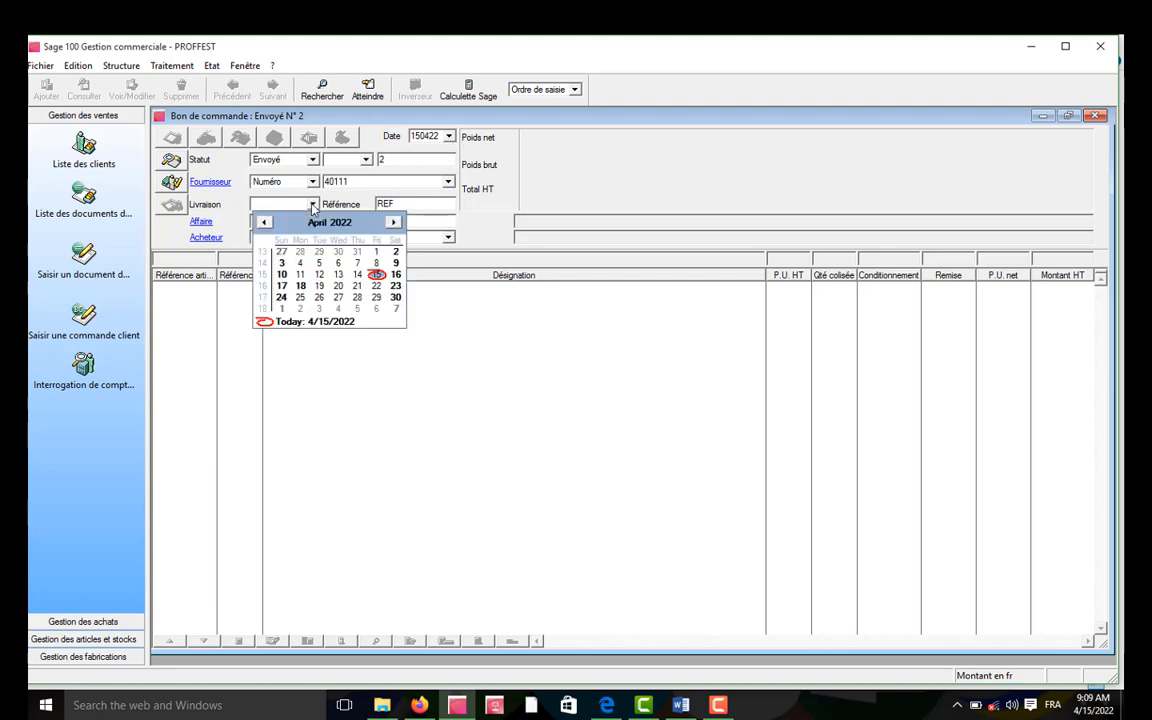
left_click(300, 287)
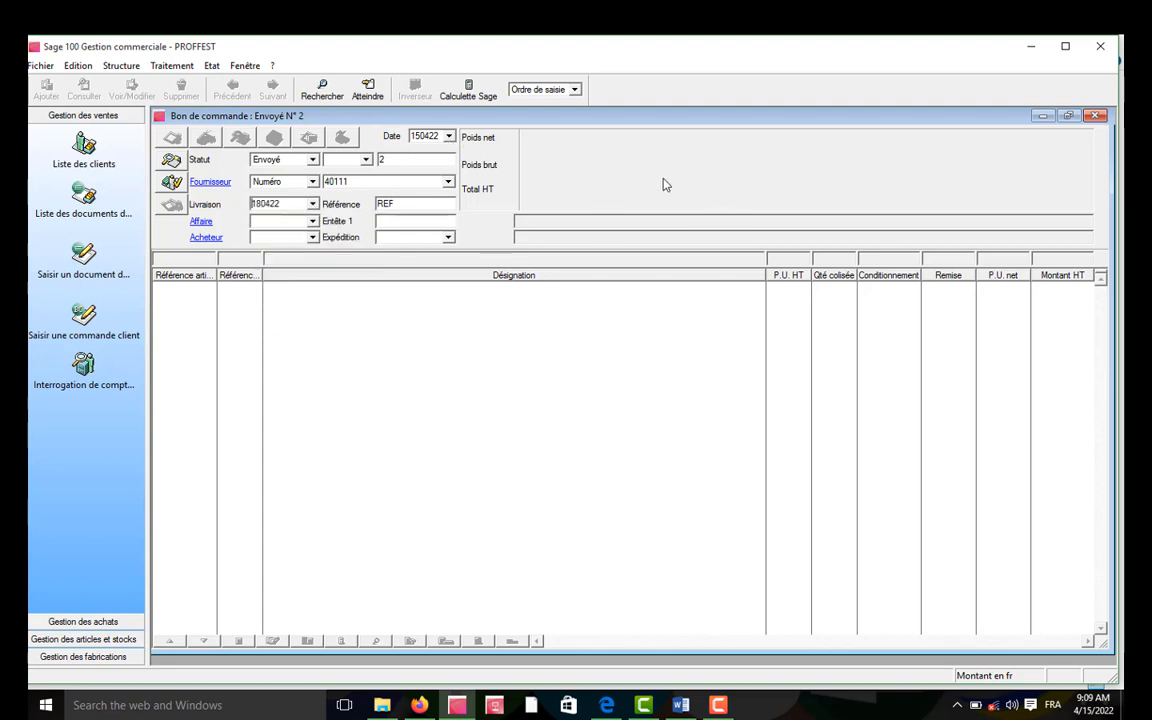
left_click(512, 229)
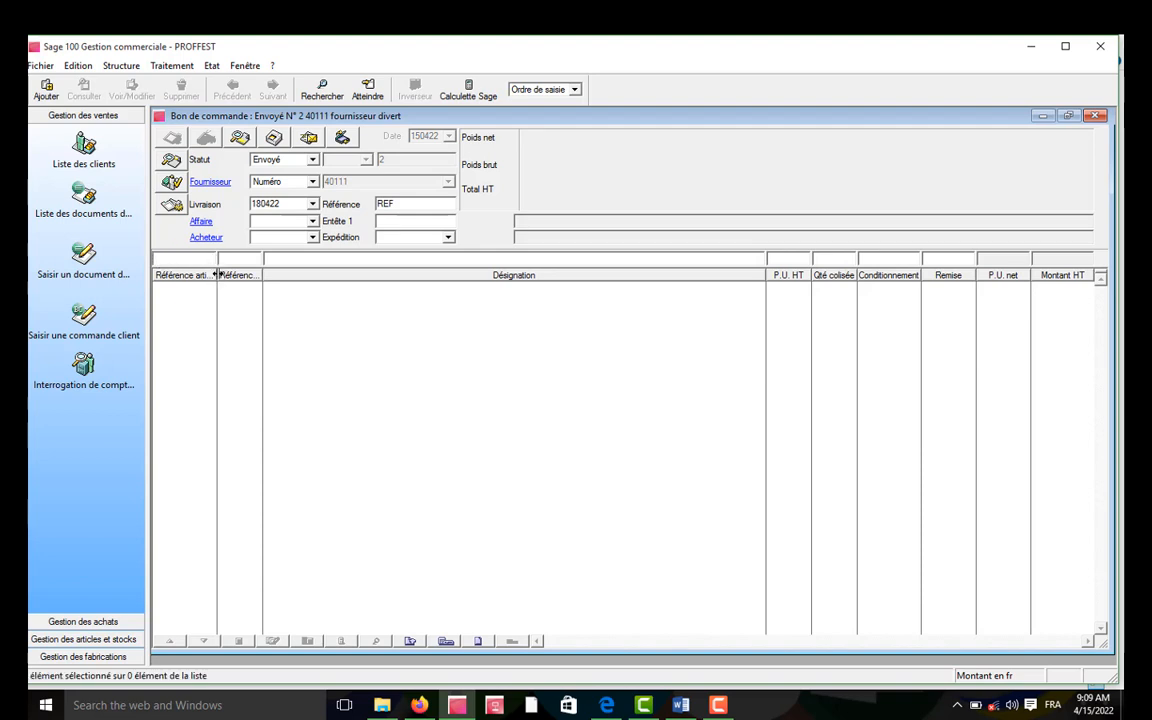
Widen the Référence article column and look up article references starting with AR for the first order line
left_click_drag(218, 275, 239, 274)
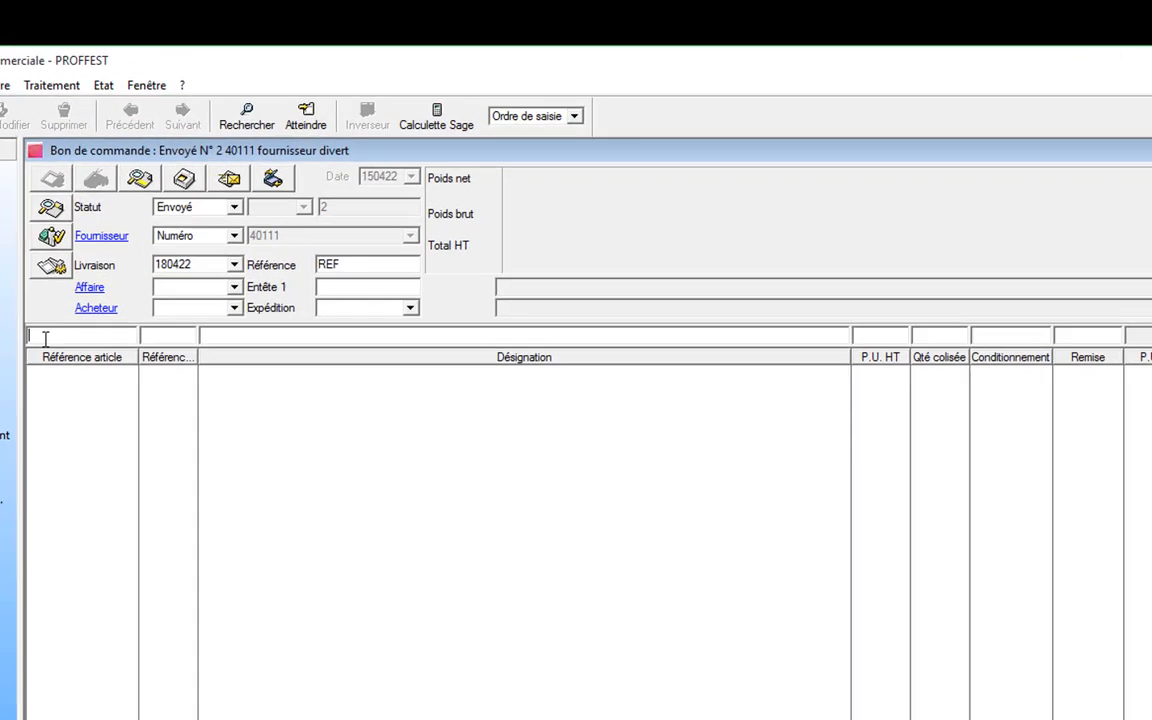
type("AR")
key("Tab")
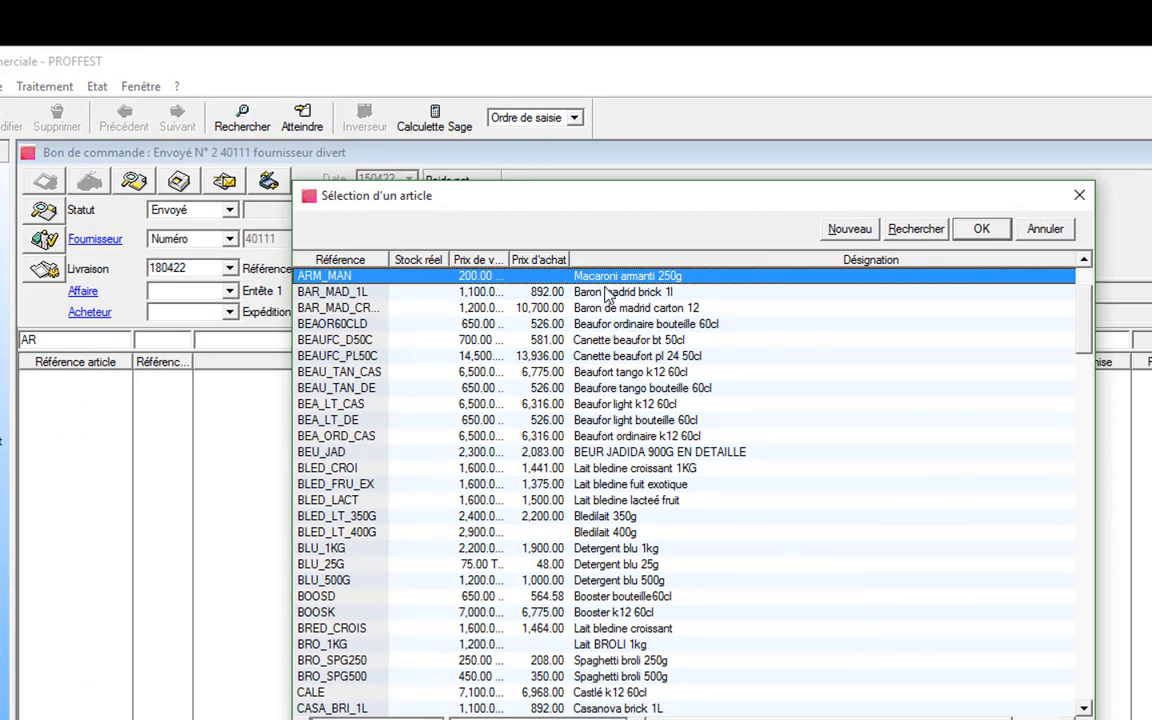
Add the Famille column to the article selection list's displayed columns, remove it again and validate the list customization
right_click(545, 258)
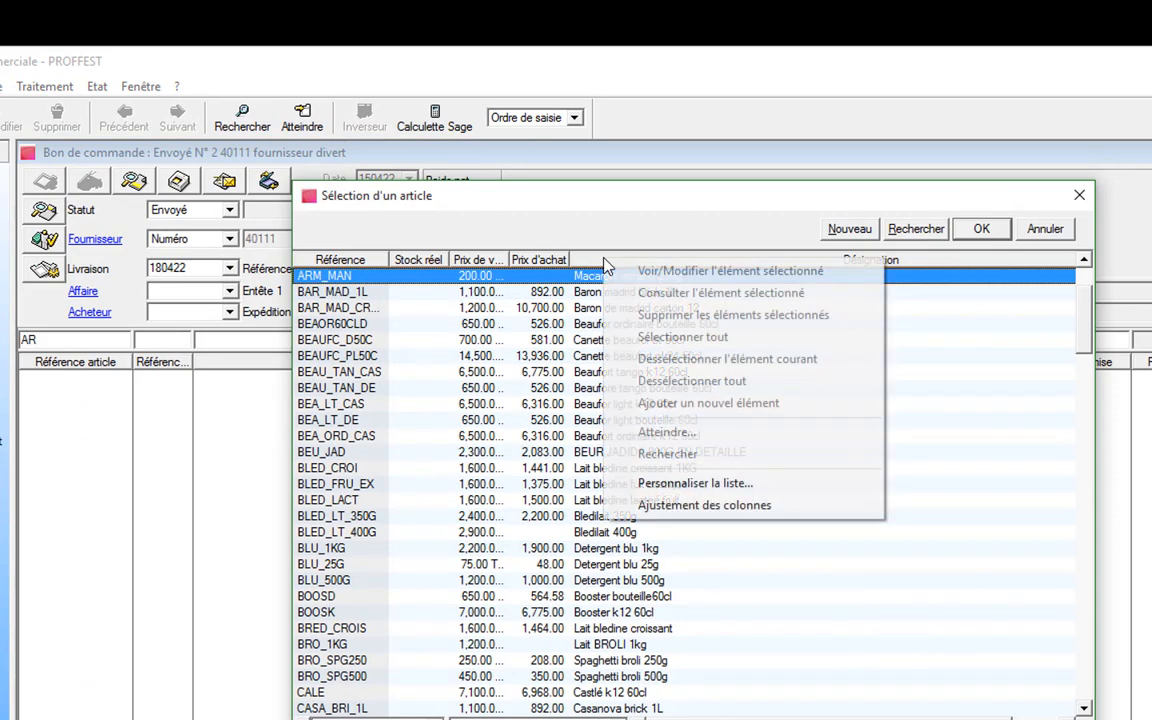
left_click(720, 484)
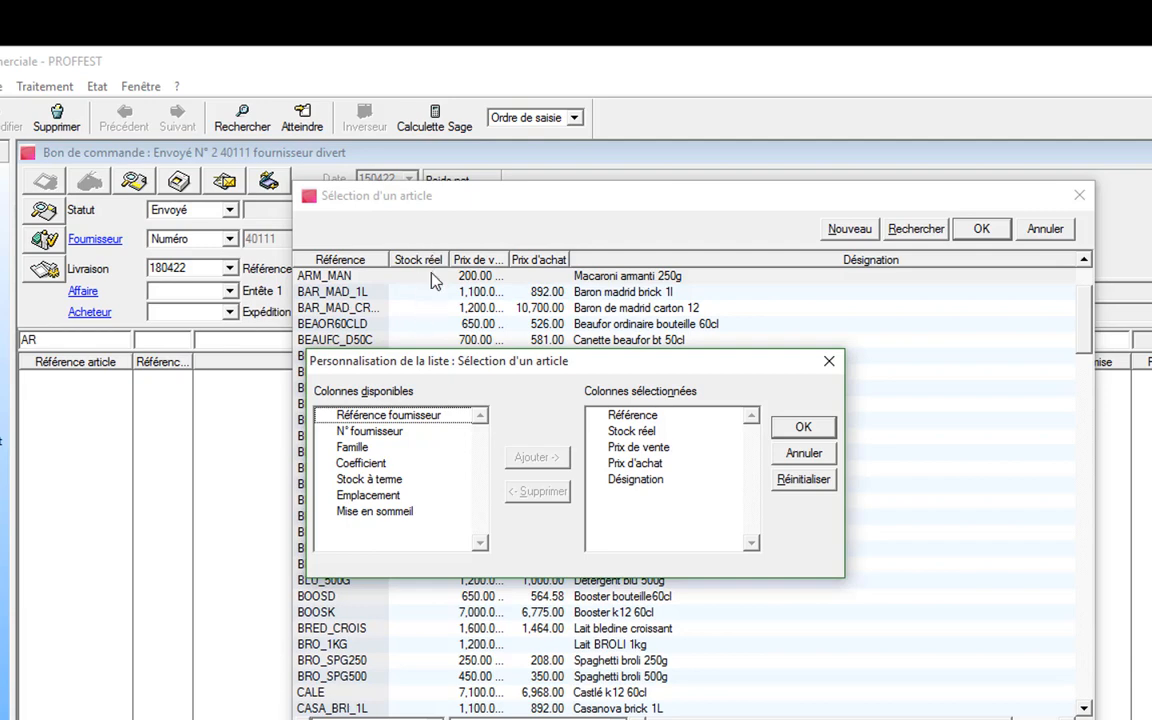
left_click(350, 447)
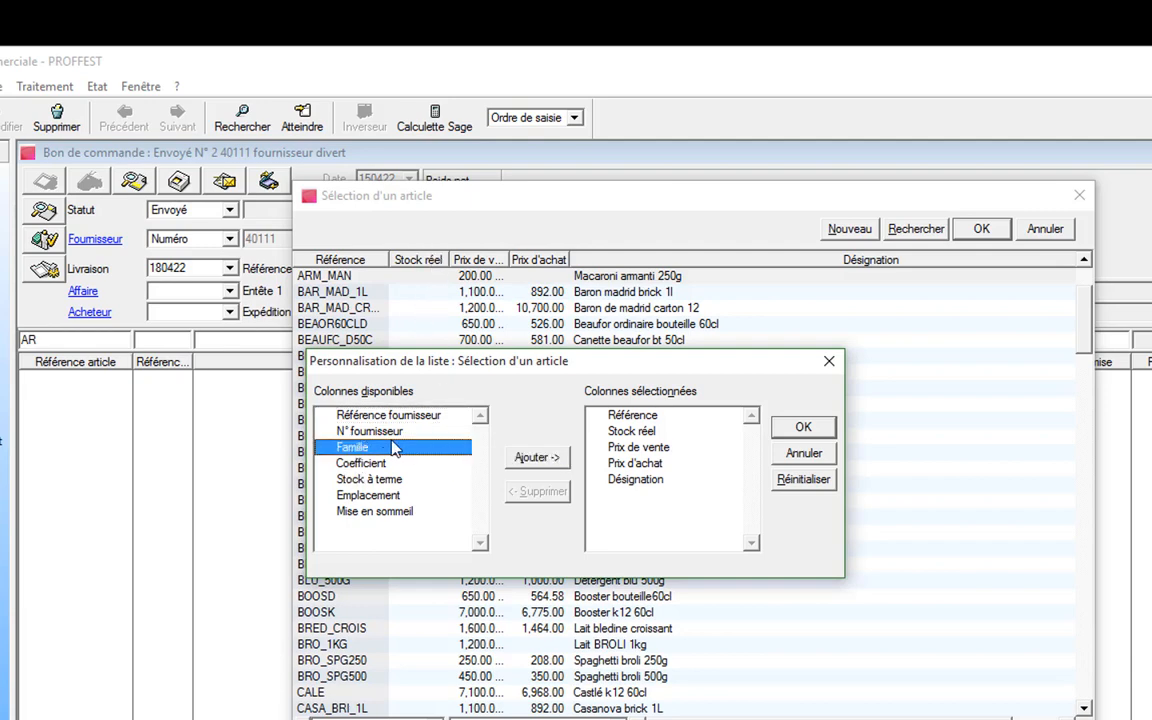
left_click(530, 458)
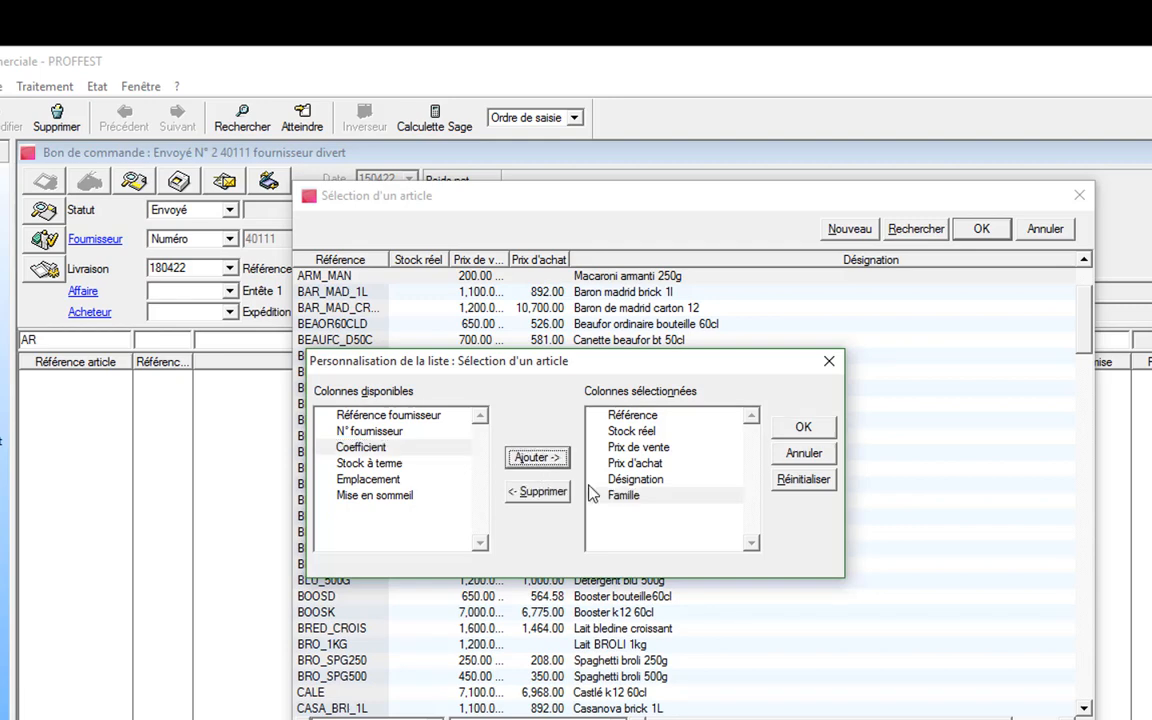
left_click(630, 497)
left_click(537, 491)
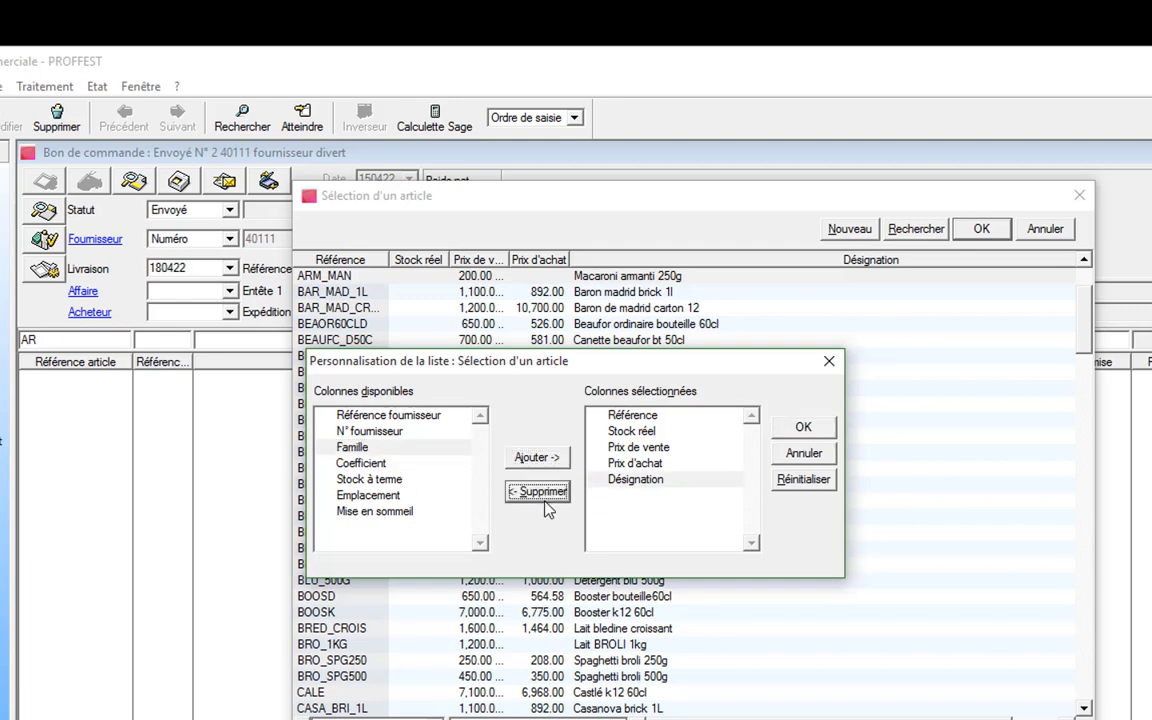
left_click(803, 427)
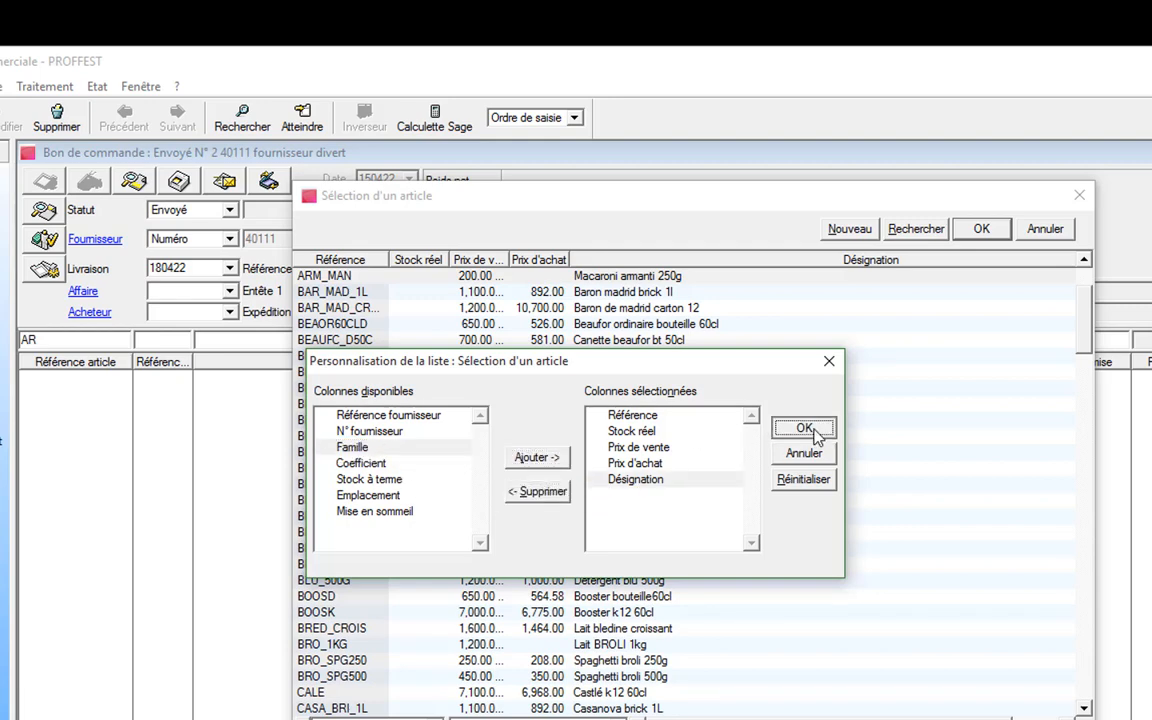
Add an order line for article 33ED, 33 export bouteille, with a quantity of 100
scroll(425, 362, "down", 2)
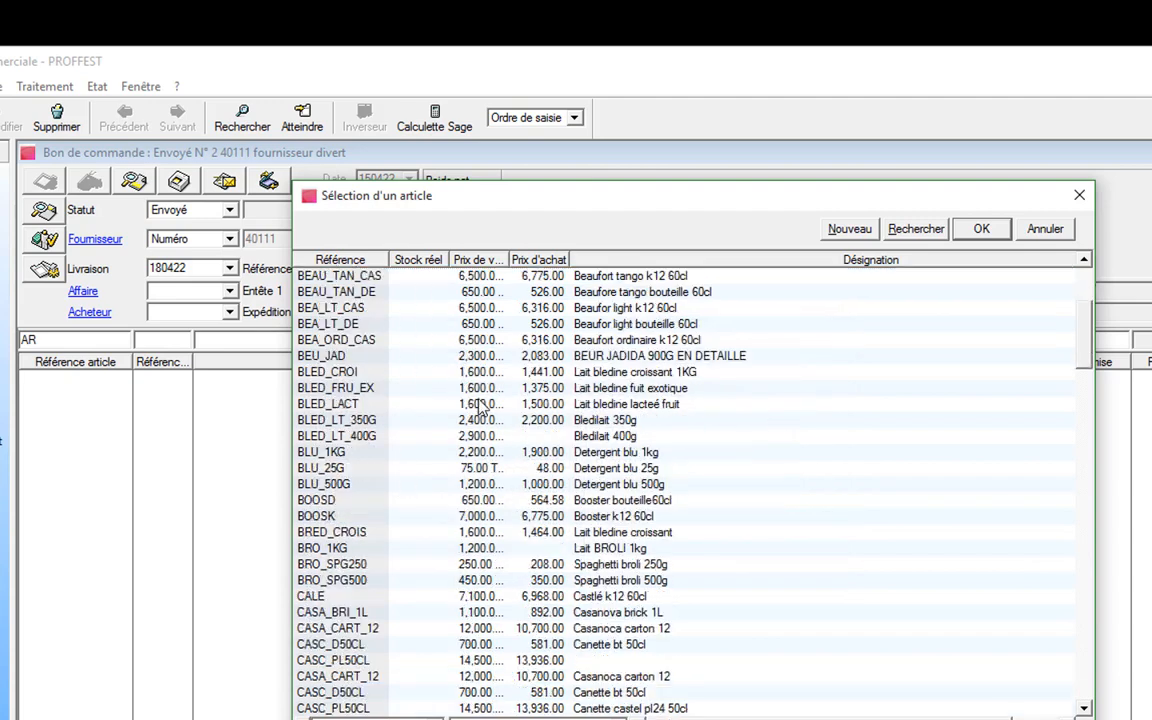
scroll(425, 362, "up", 5)
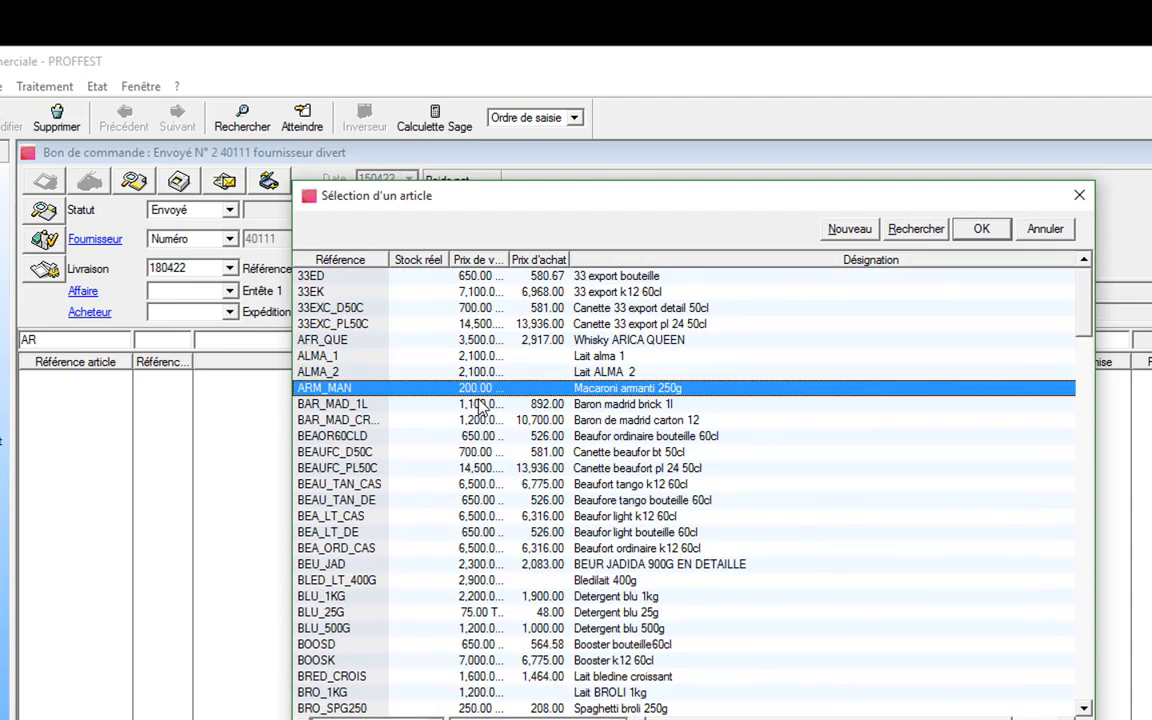
double_click(495, 277)
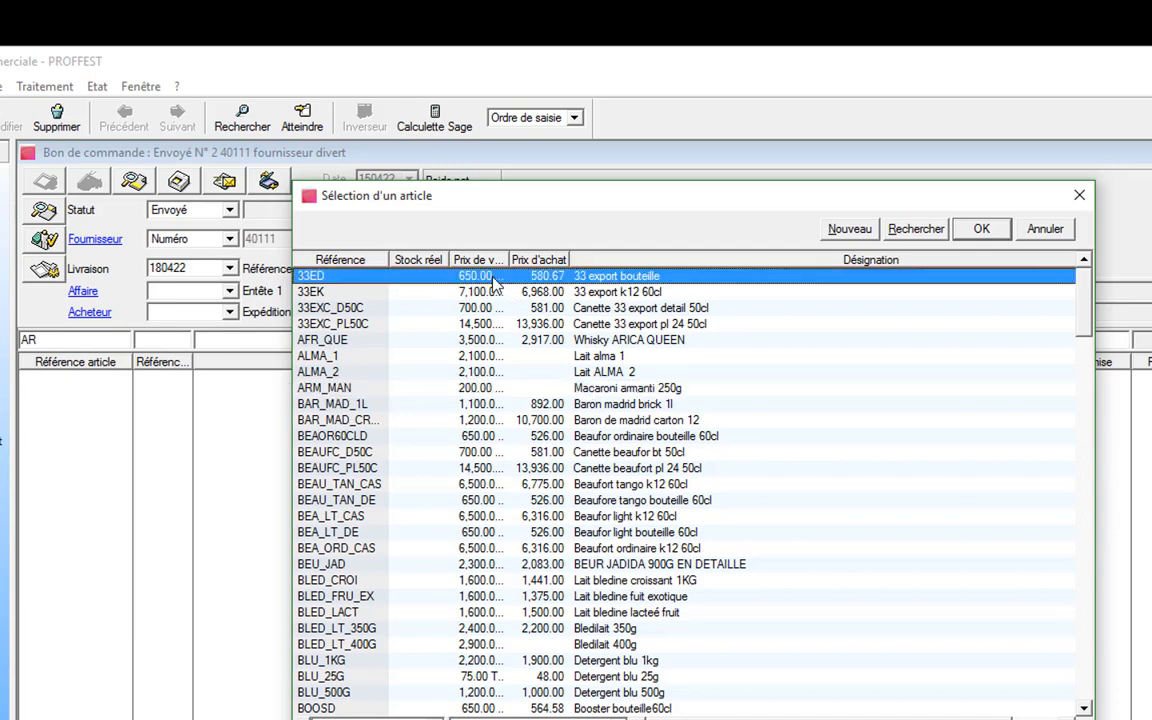
key("Tab")
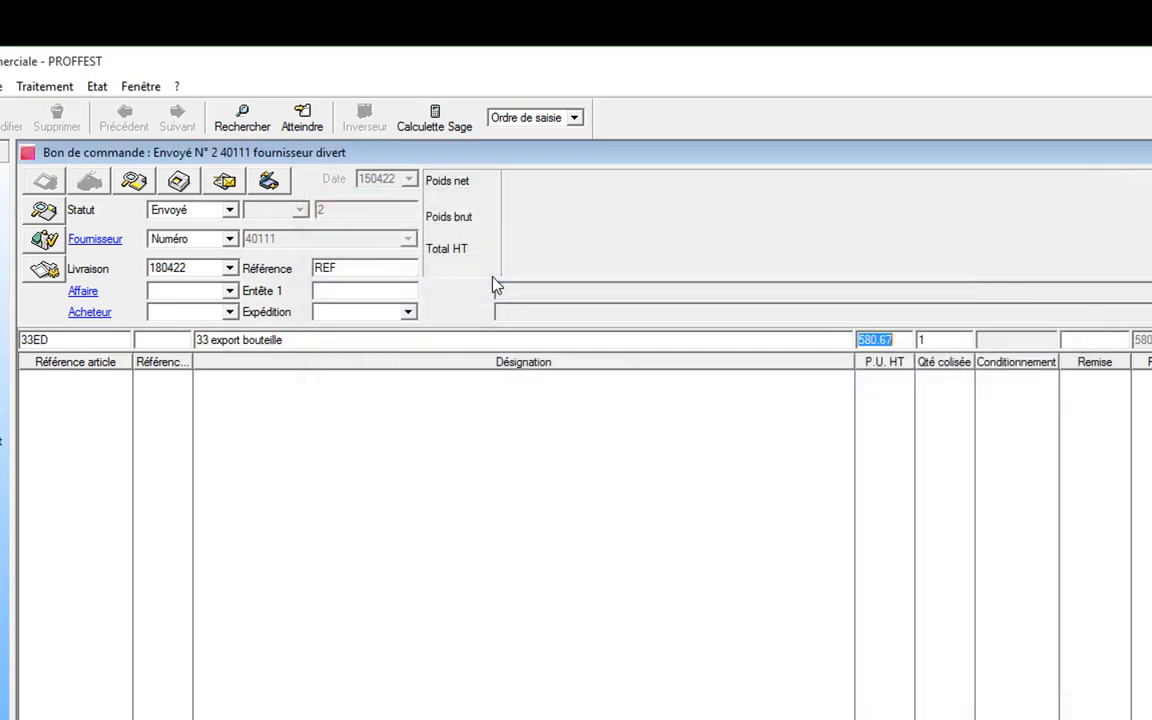
key("Tab")
type("10")
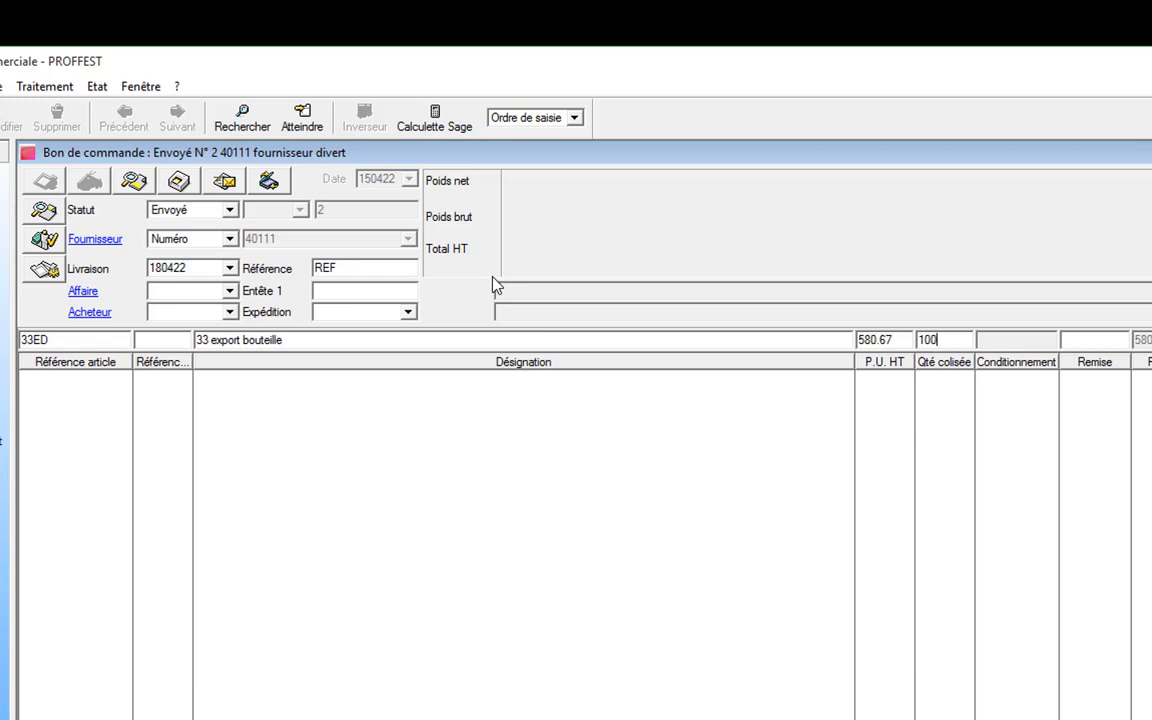
key("Return")
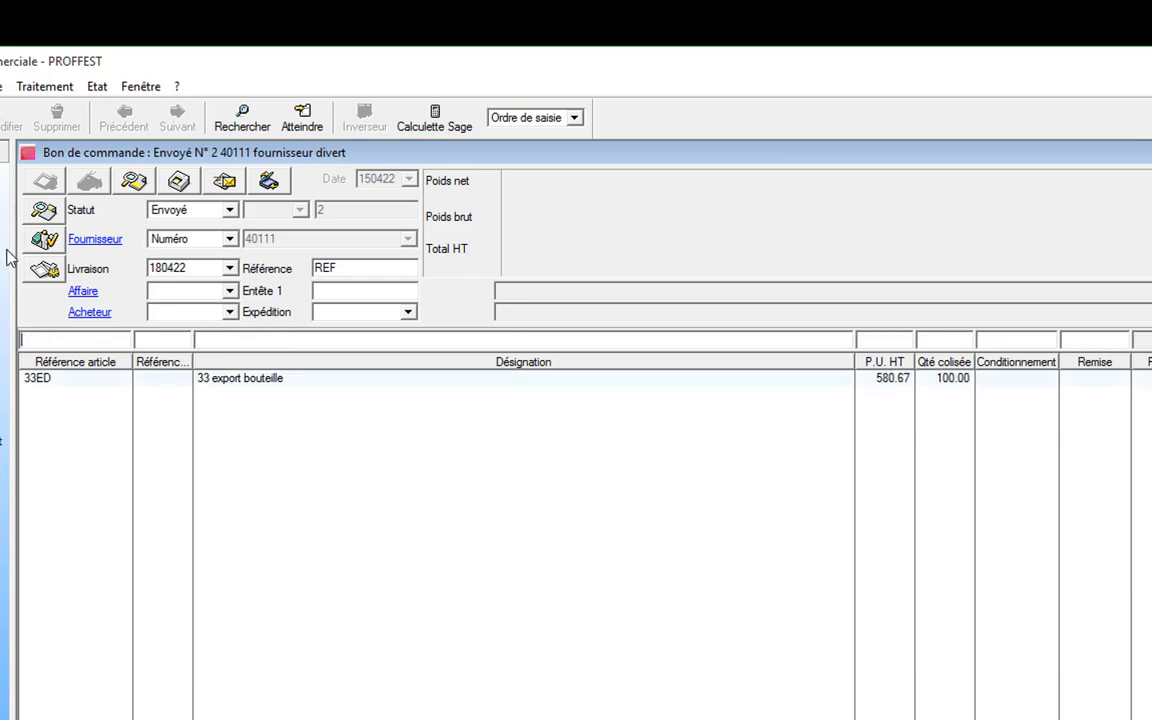
Add an order line for article 33EK, 33 export k12 60cl, with a quantity of 300
type("A")
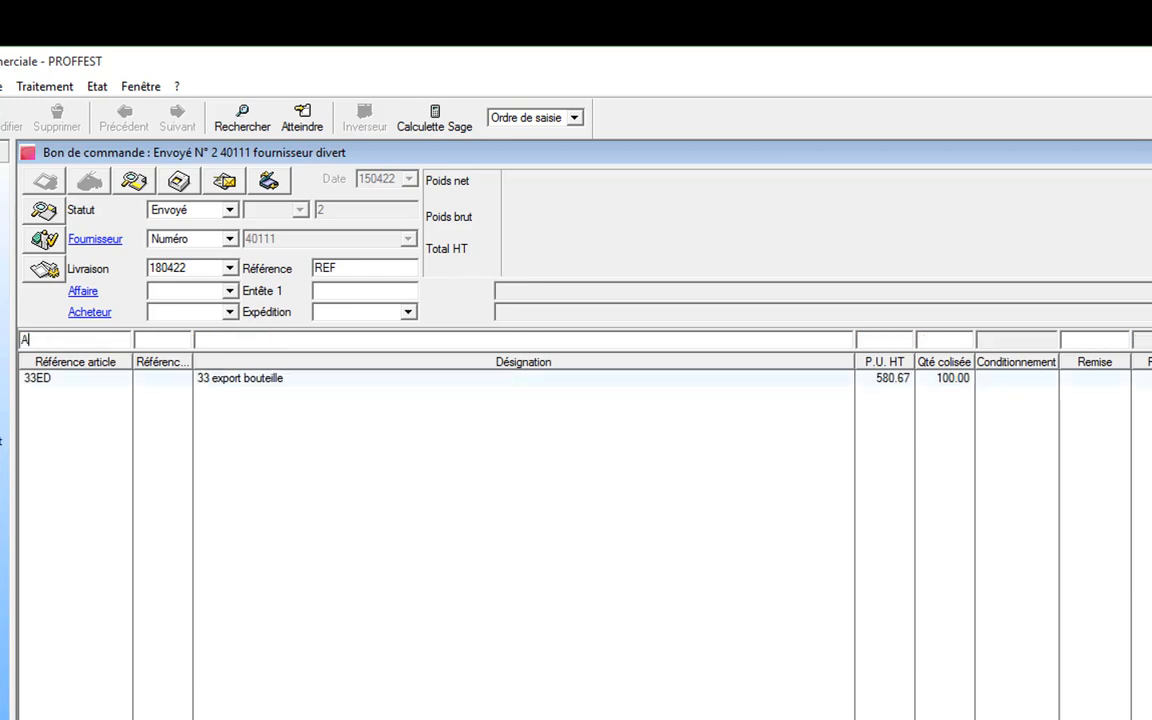
key("Return")
scroll(487, 291, "up", 2)
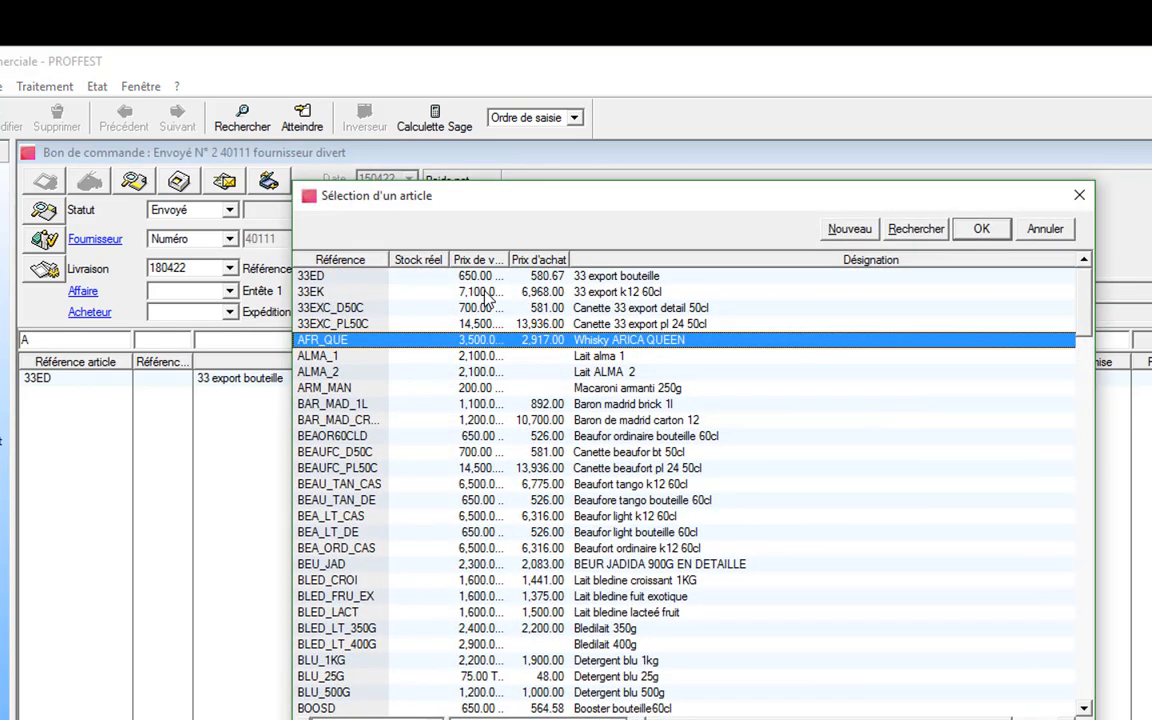
double_click(380, 290)
key("Tab")
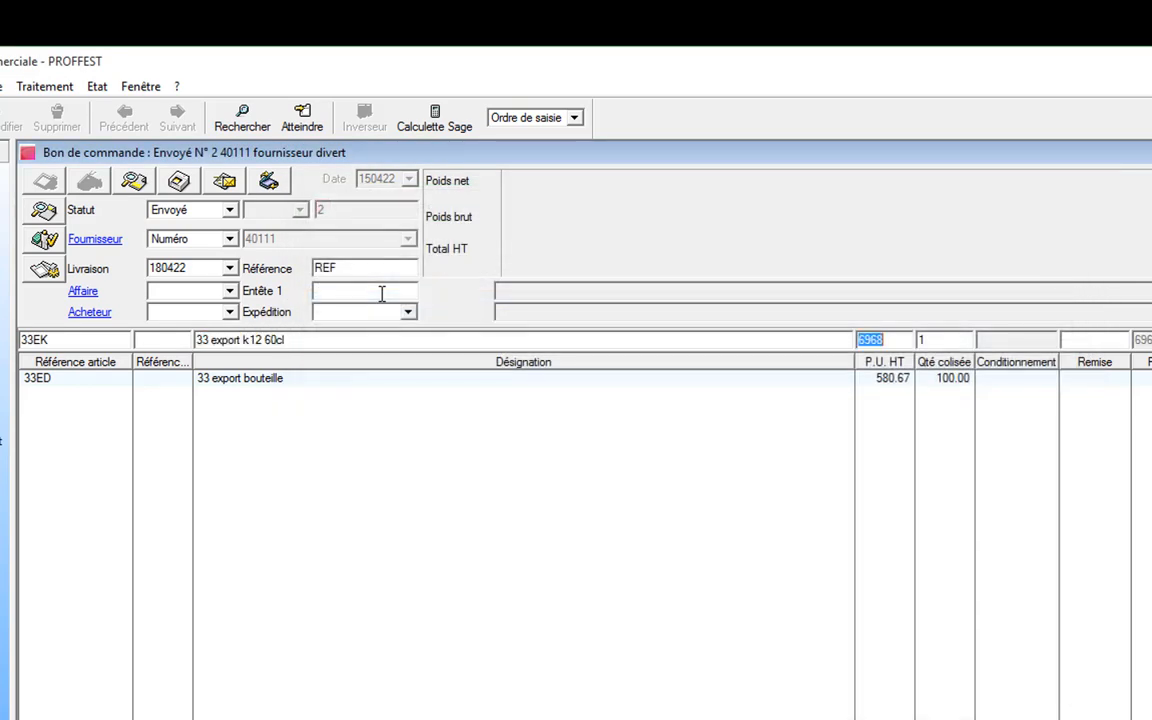
key("Tab")
key("Return")
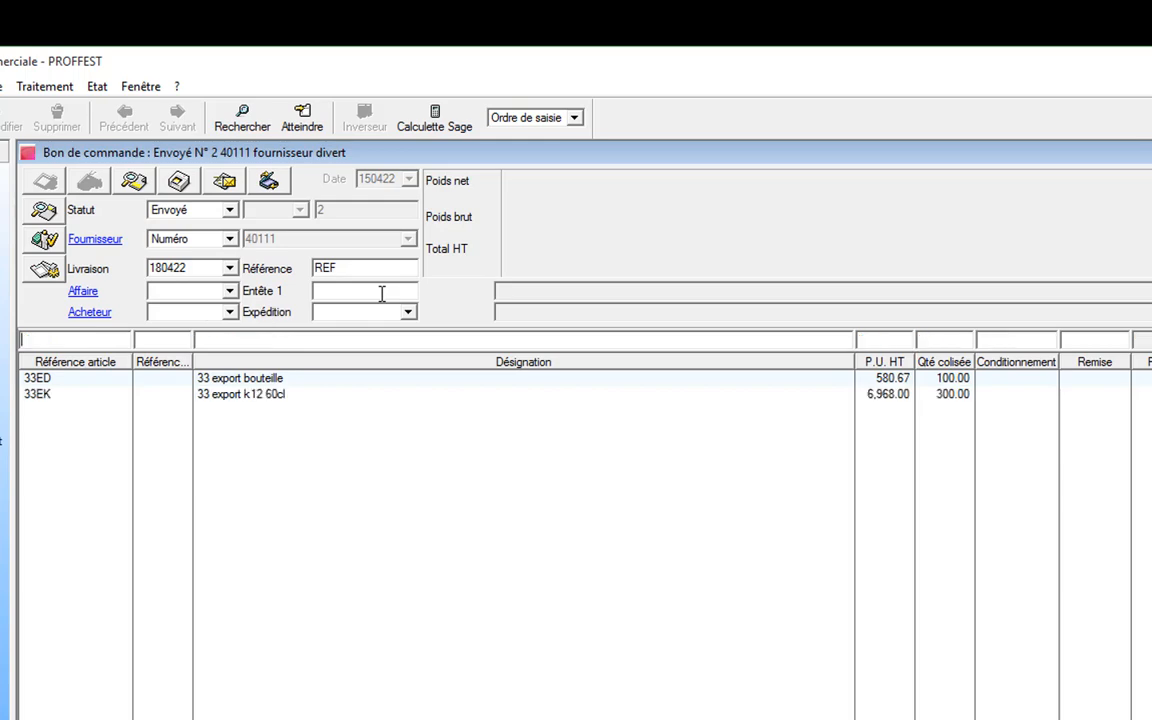
Add an order line for article AFR_QUE, Whisky ARICA QUEEN, with a quantity of 100, and close the Bon de commande
type("E")
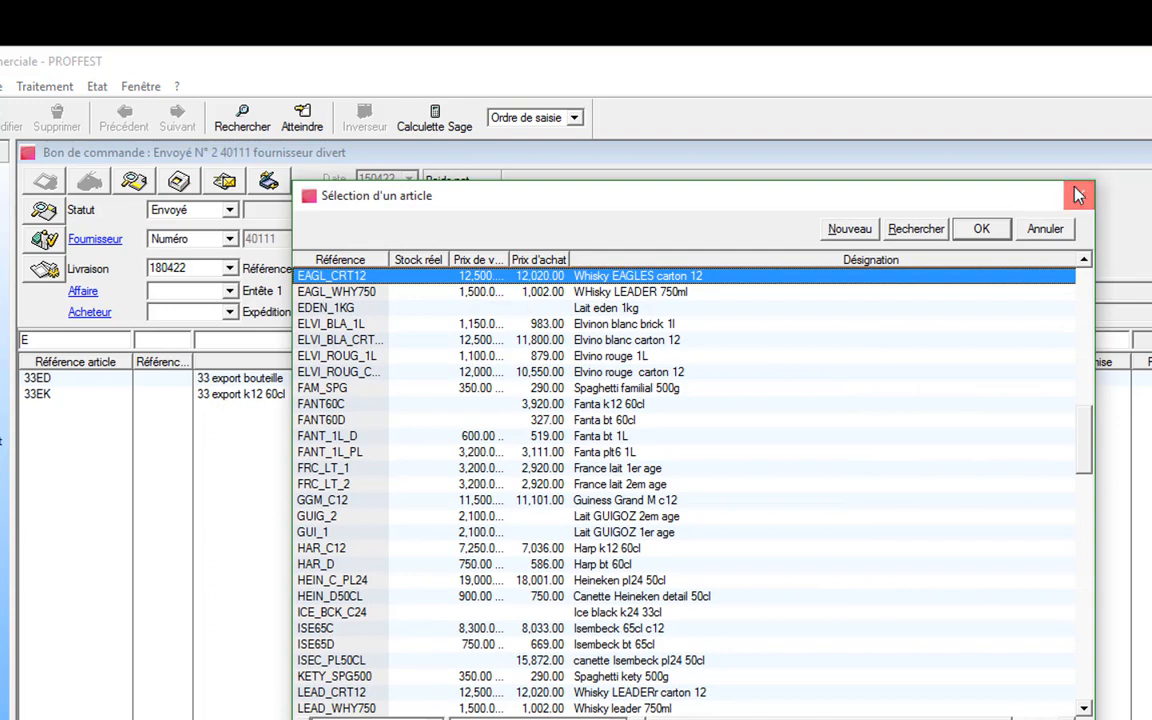
left_click(1080, 195)
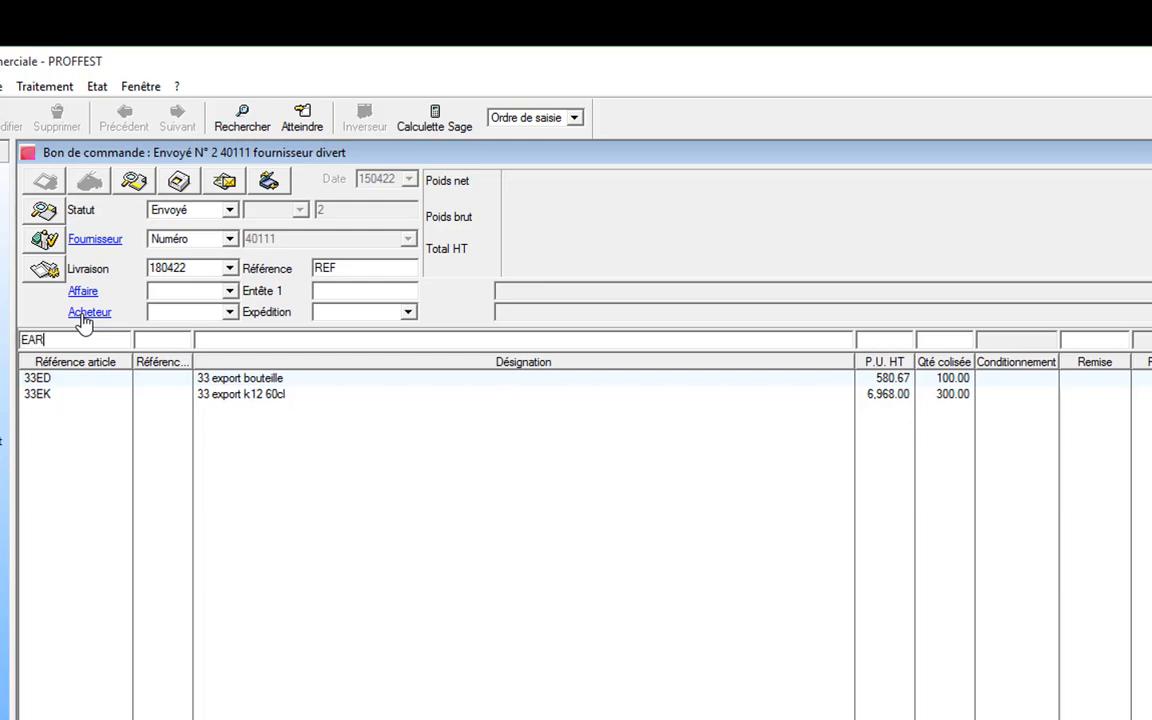
key("Tab")
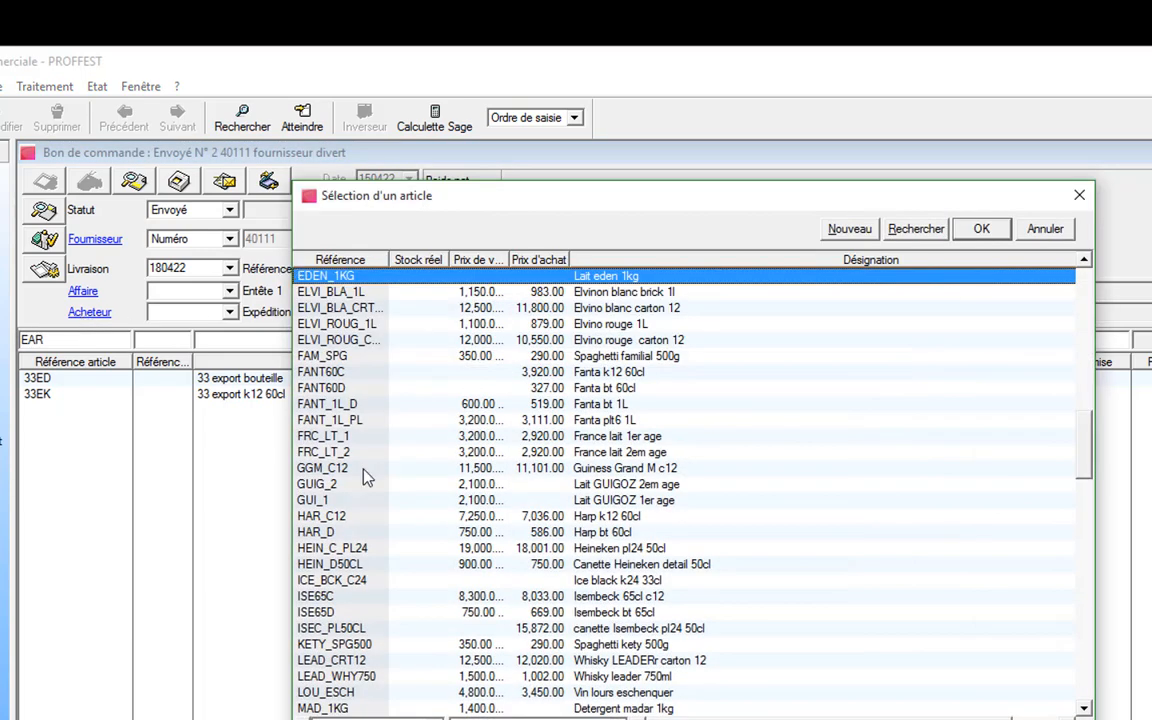
scroll(400, 483, "up", 20)
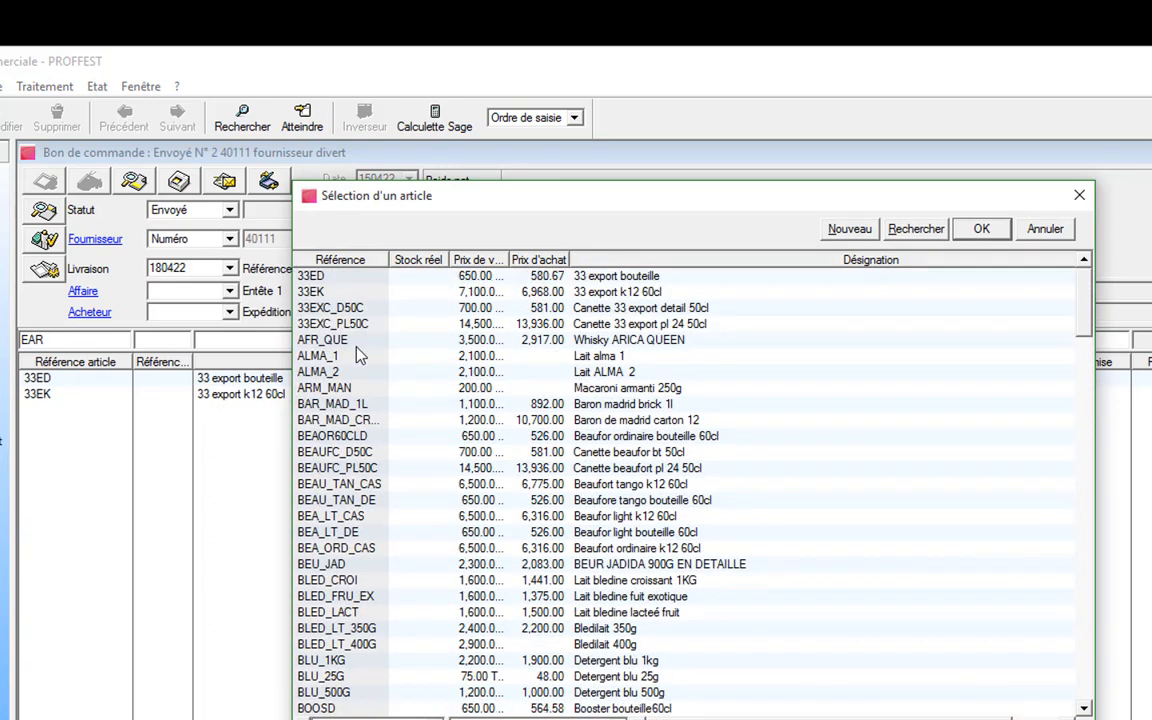
double_click(328, 341)
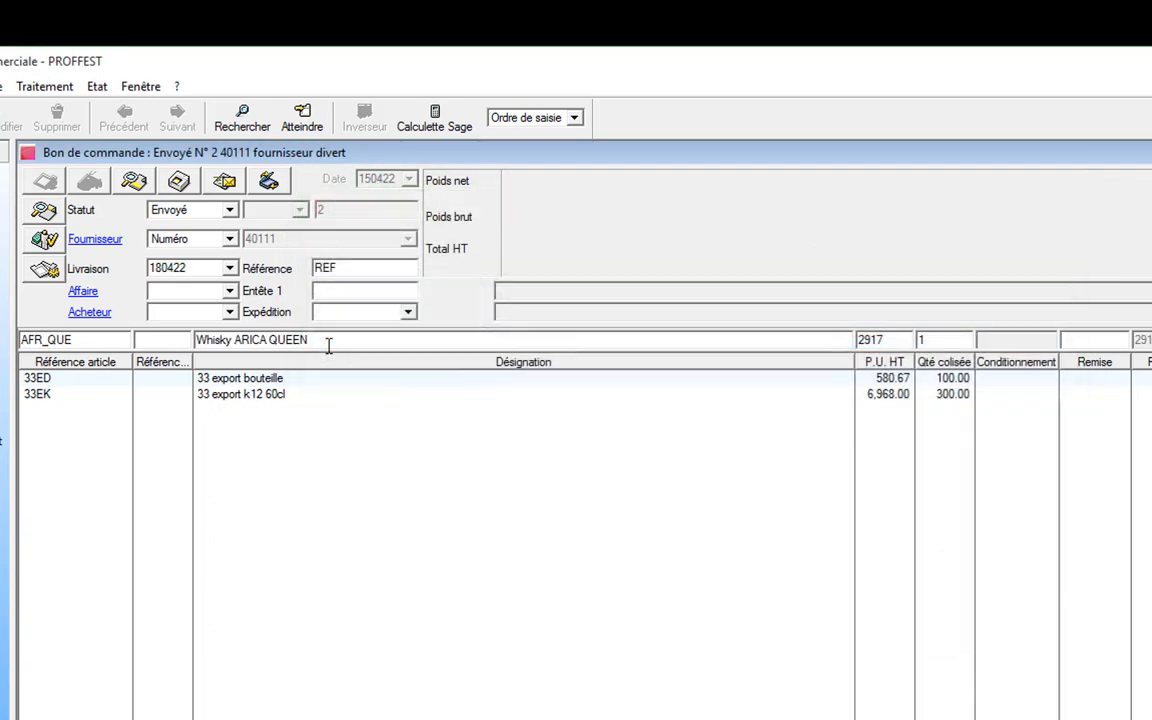
key("Tab")
key("Tab")
key("Tab")
type("100")
key("Return")
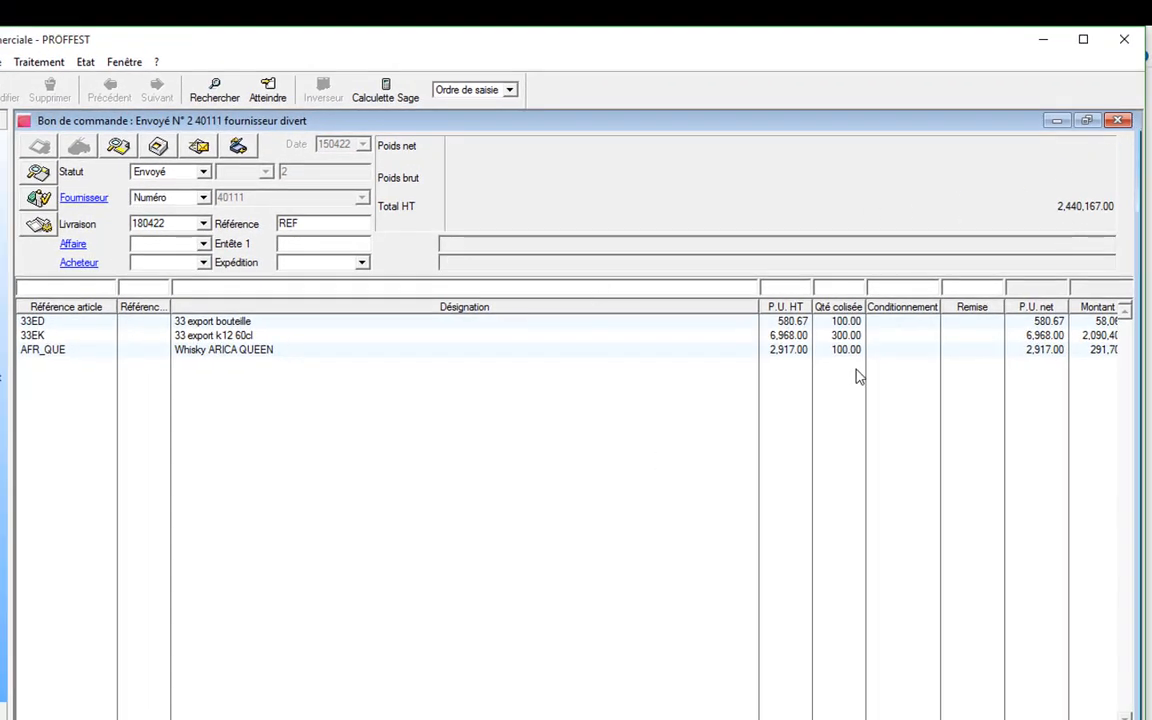
left_click(1118, 121)
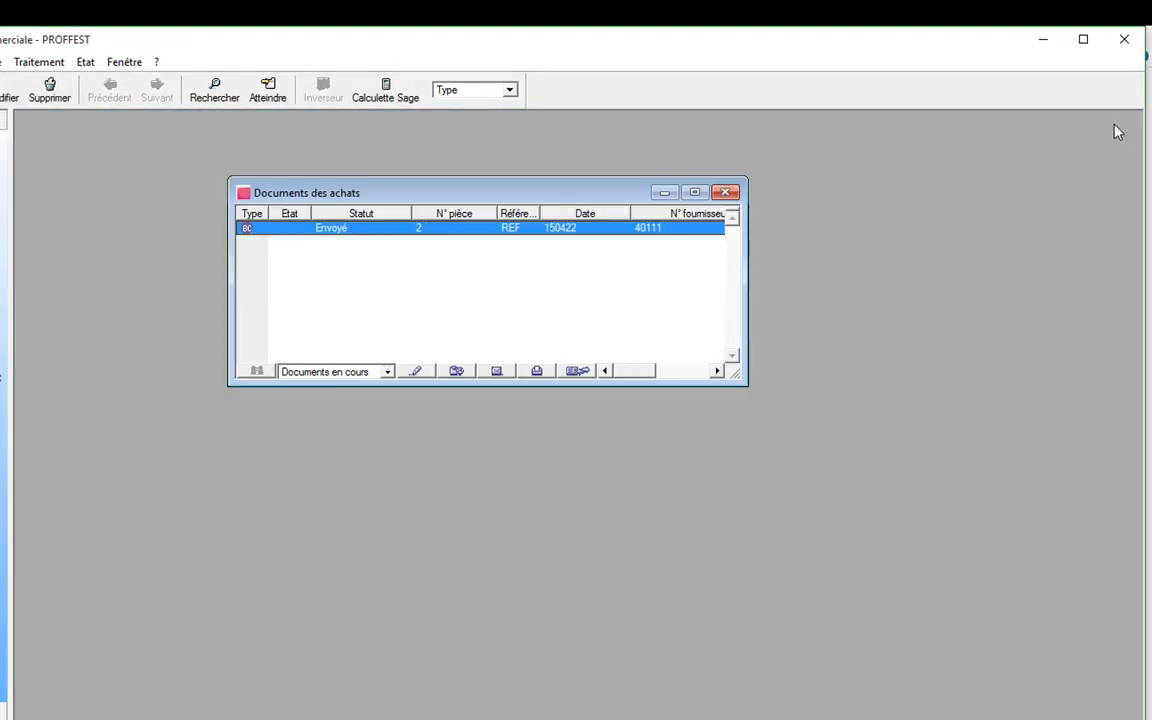
Reopen the Bon de commande from the purchase documents in a maximized window, review its header and lines, and close it
double_click(481, 228)
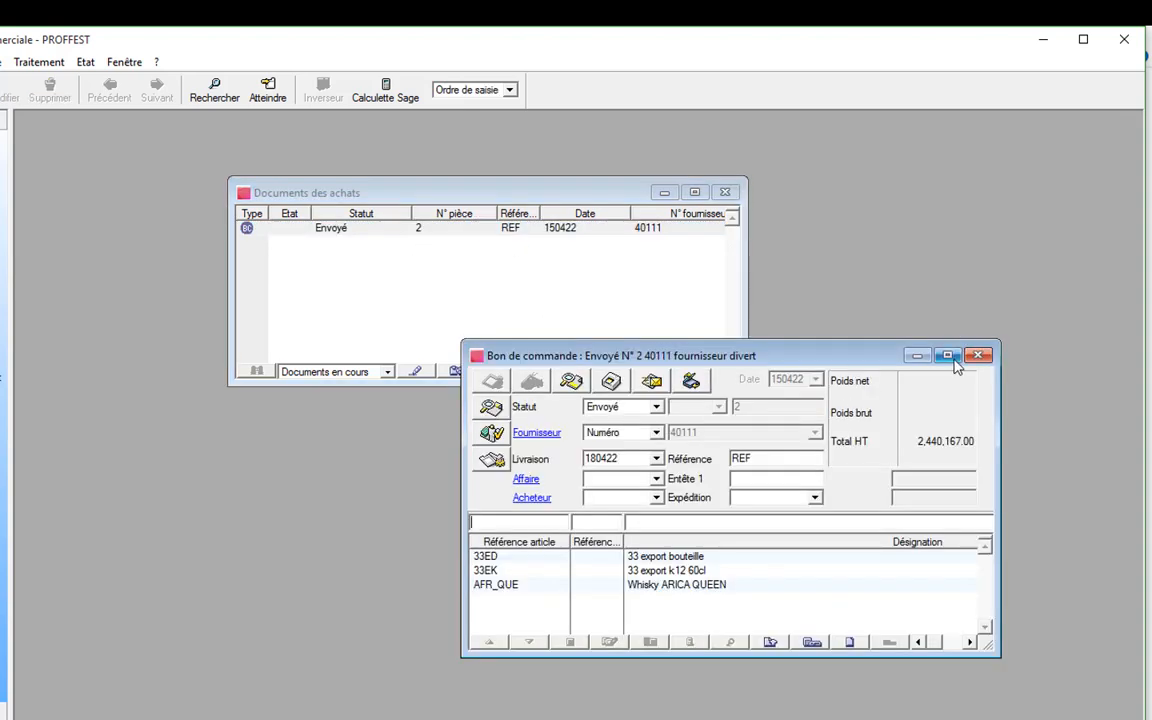
left_click(948, 358)
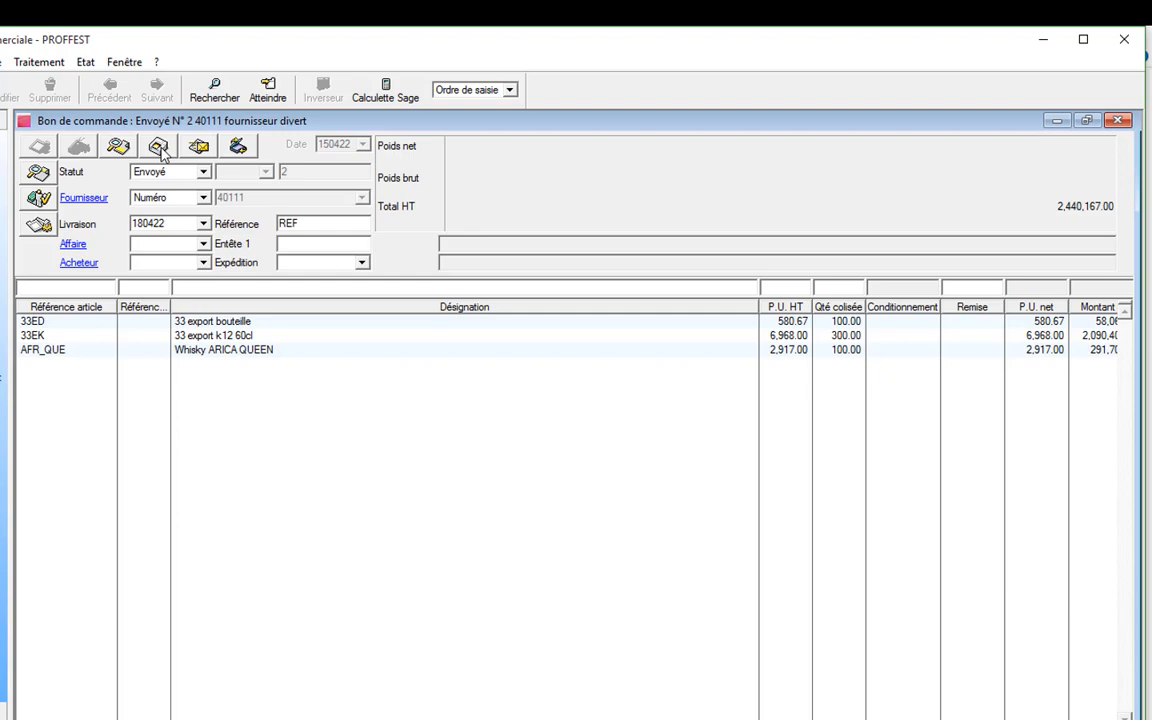
left_click(1121, 121)
Add a new Facture to the purchase documents and maximize its window
right_click(531, 255)
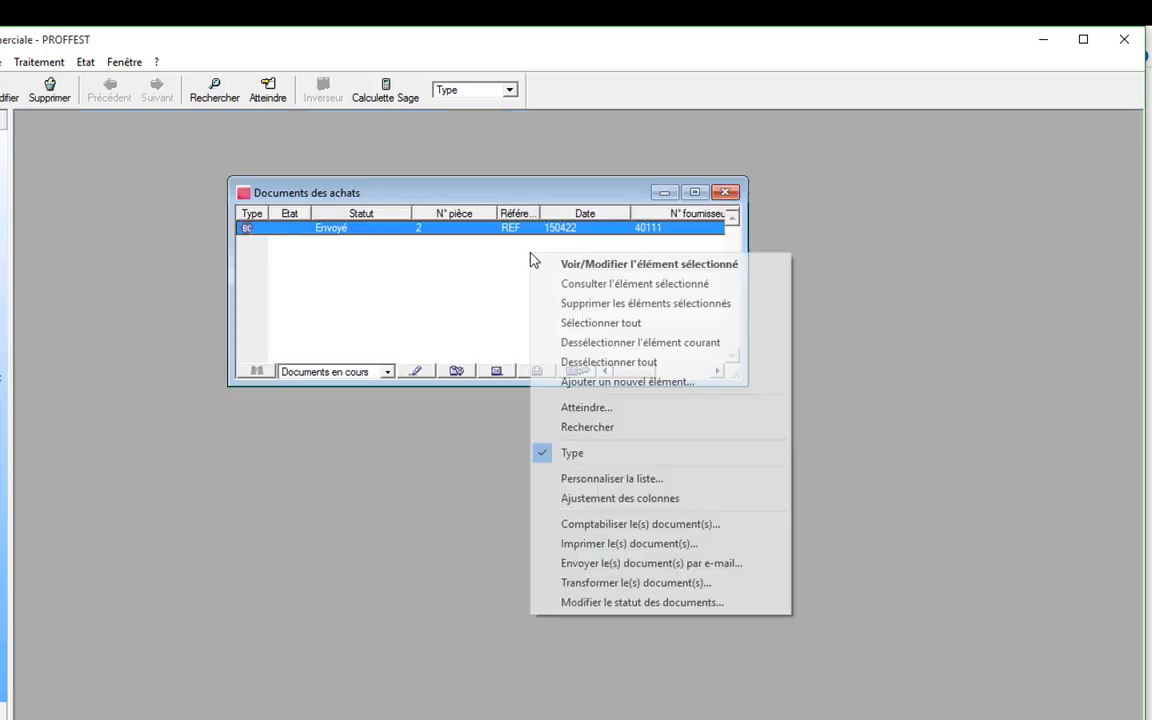
left_click(620, 383)
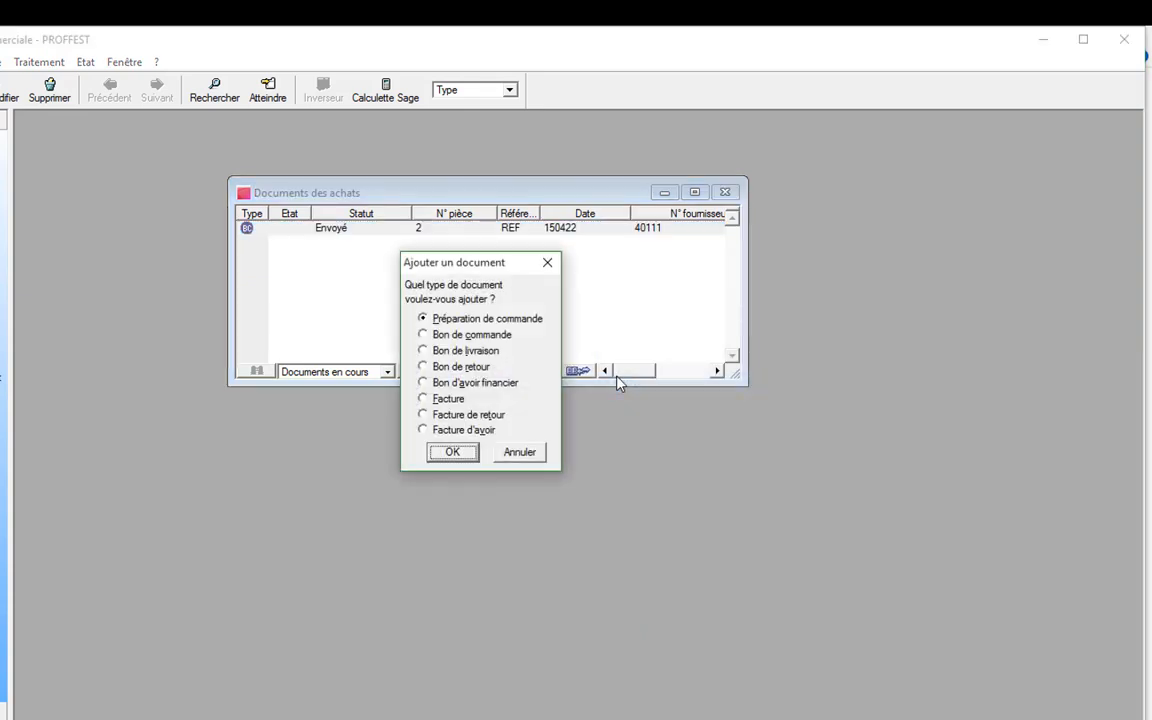
left_click(446, 399)
left_click(452, 452)
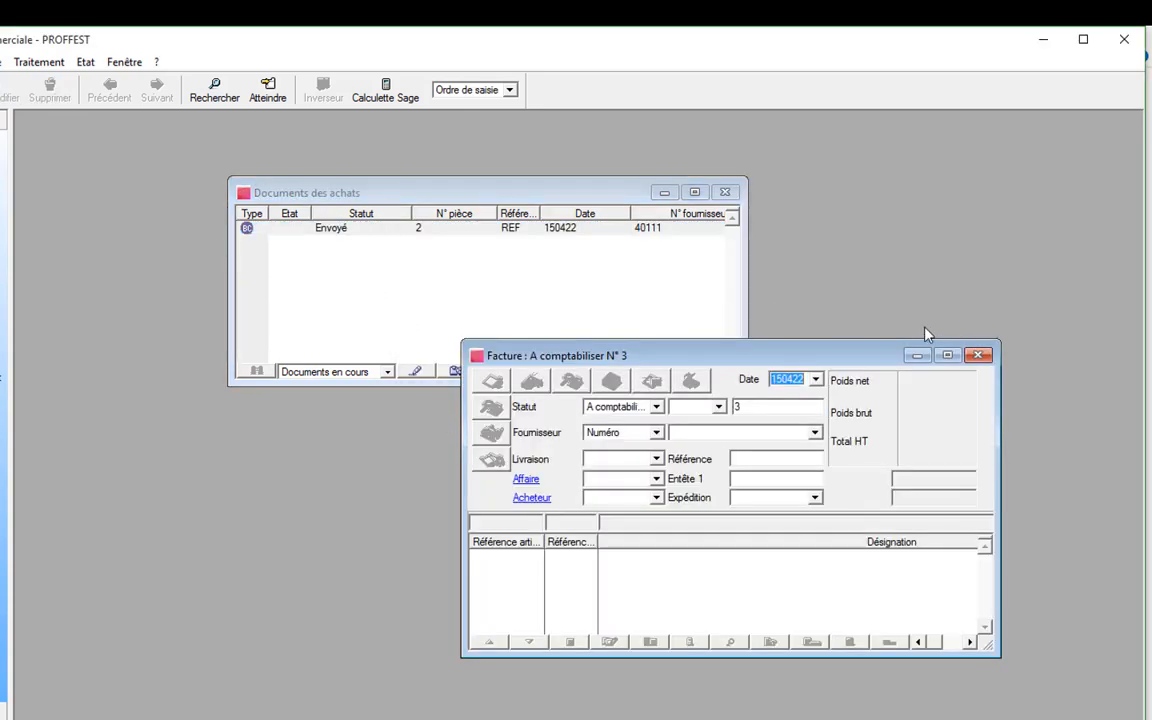
left_click(946, 356)
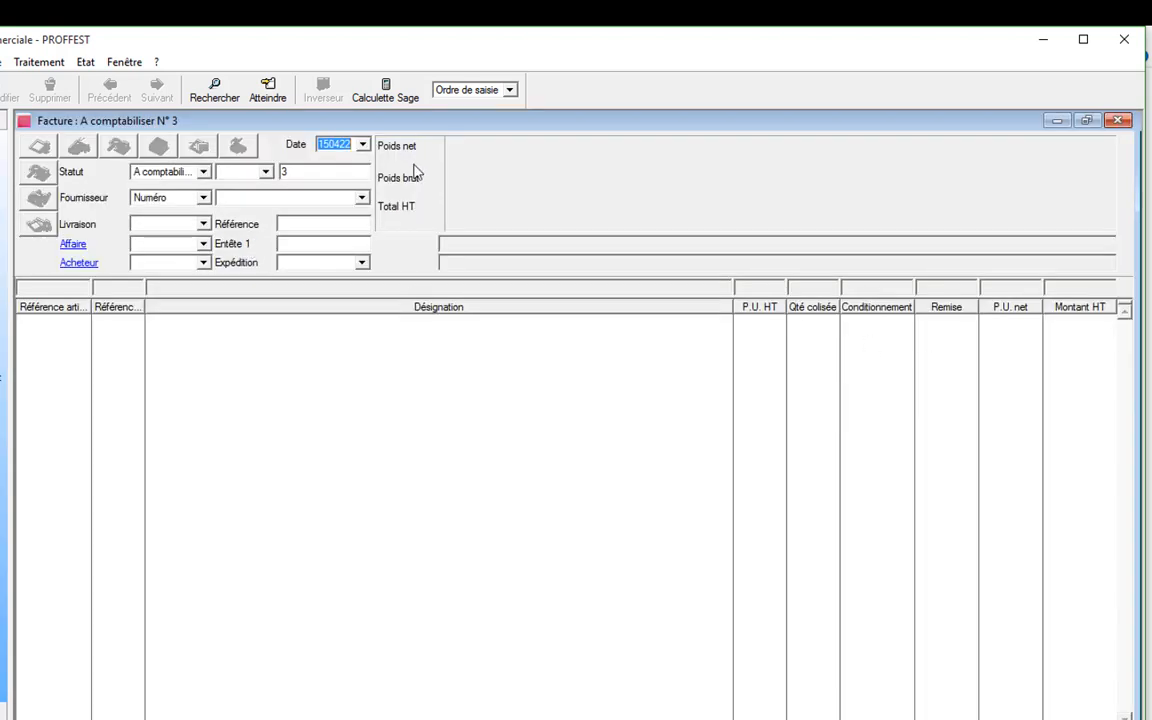
Set the Facture's supplier to fournisseur divert and its delivery date to 15 April 2022, and validate the header
left_click(362, 199)
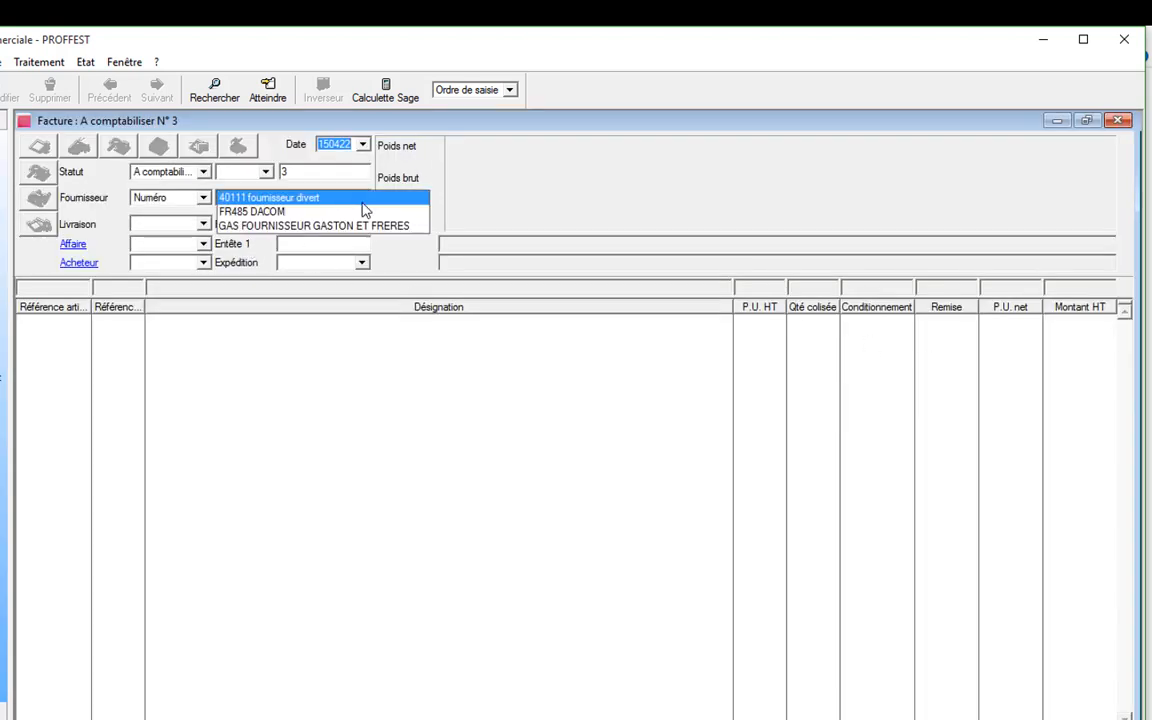
left_click(362, 204)
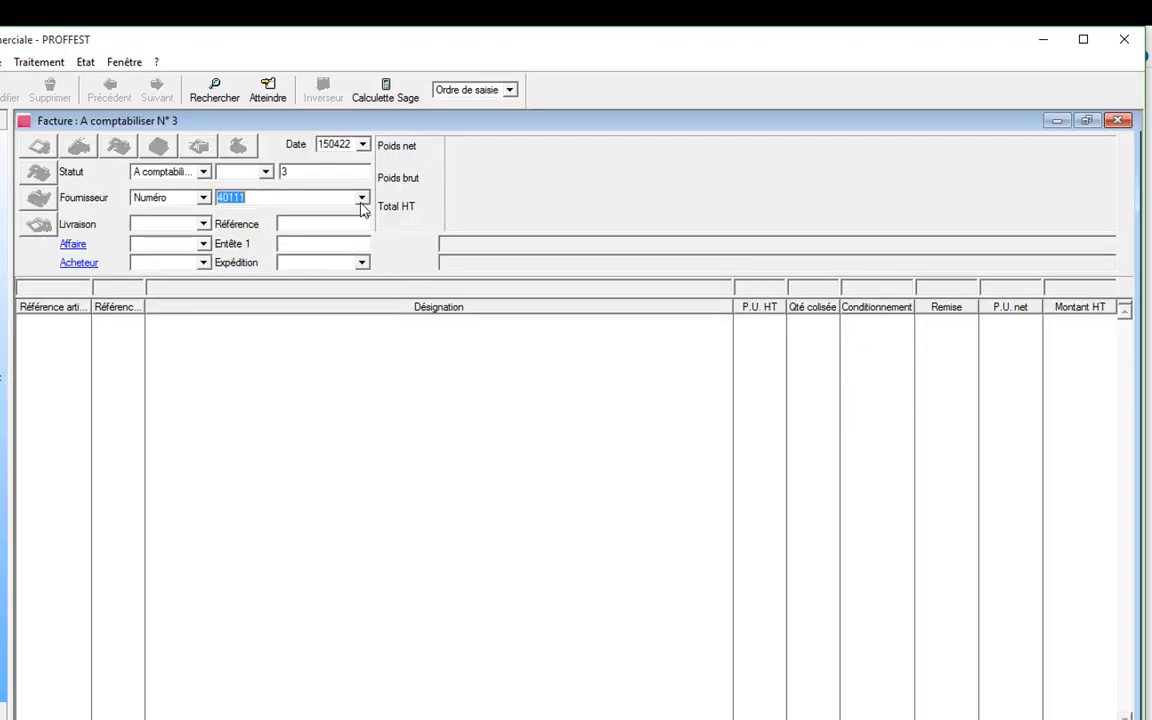
left_click(204, 224)
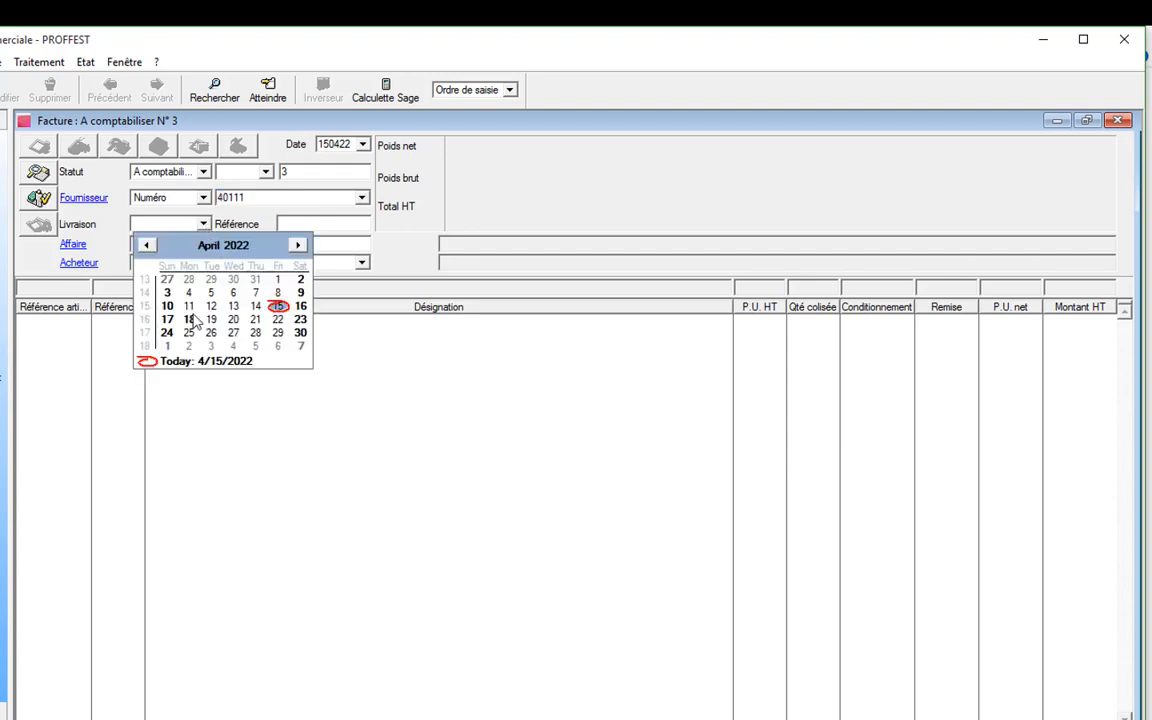
left_click(278, 306)
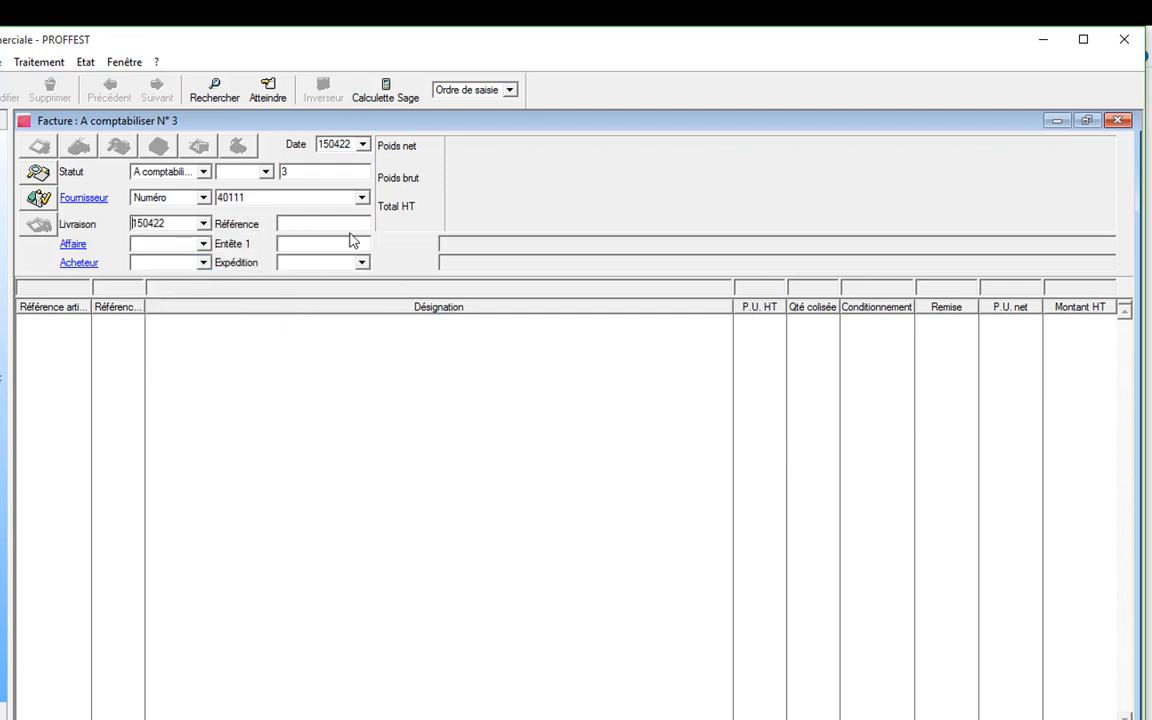
key("Return")
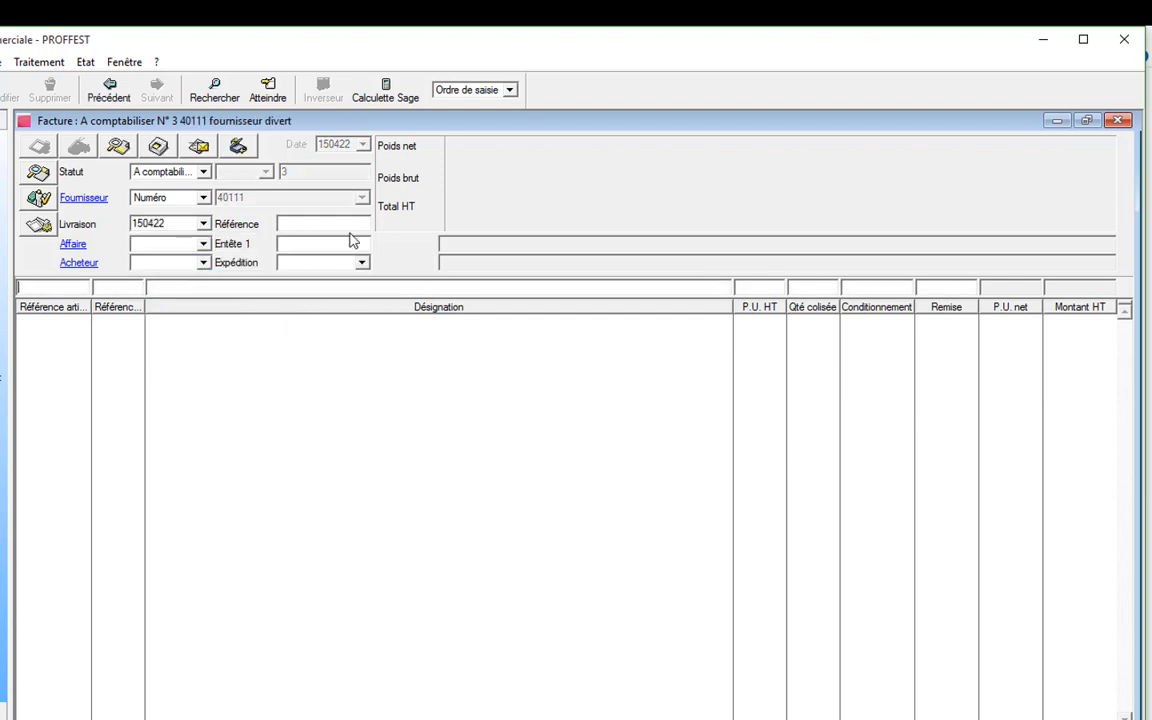
Add an invoice line for article 33EK, 33 export k12 60cl, with a quantity of 299
type("AR")
key("Return")
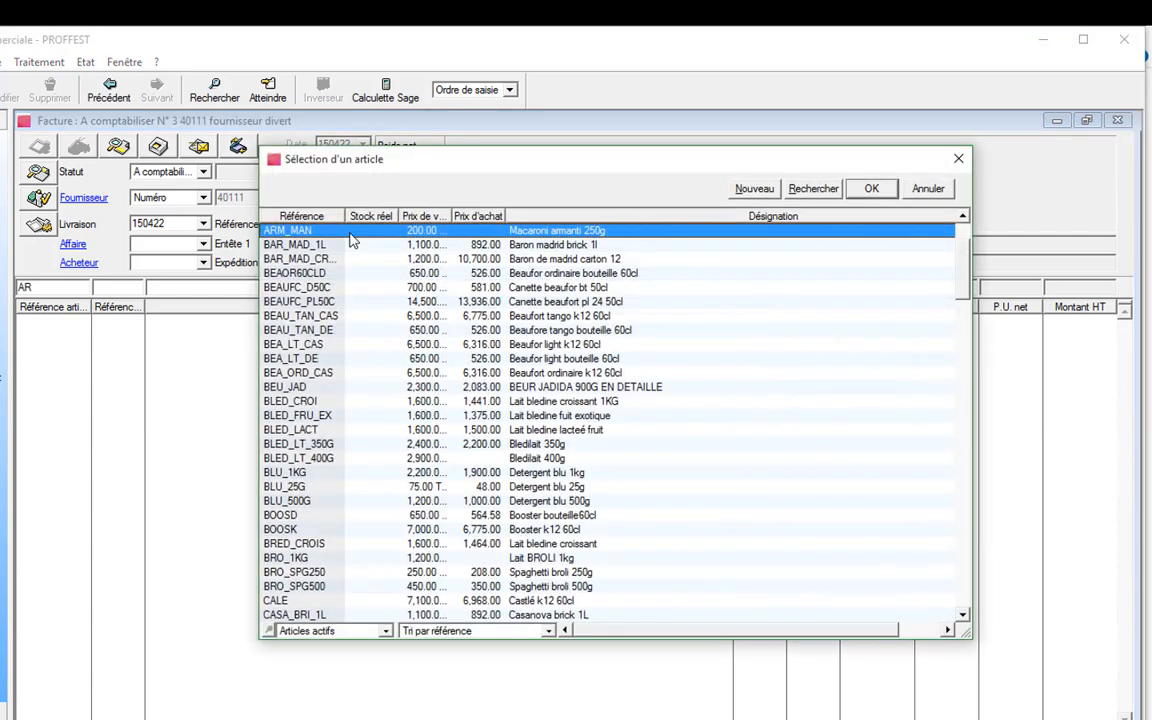
scroll(446, 344, "up", 3)
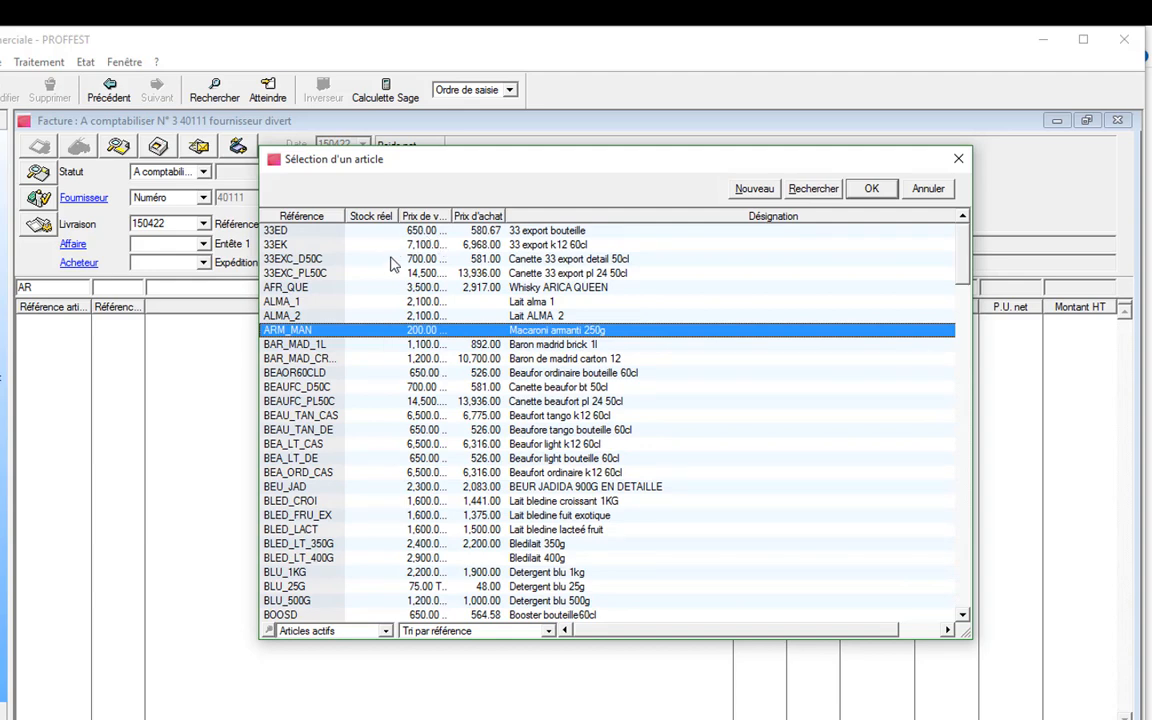
left_click_drag(491, 174, 469, 314)
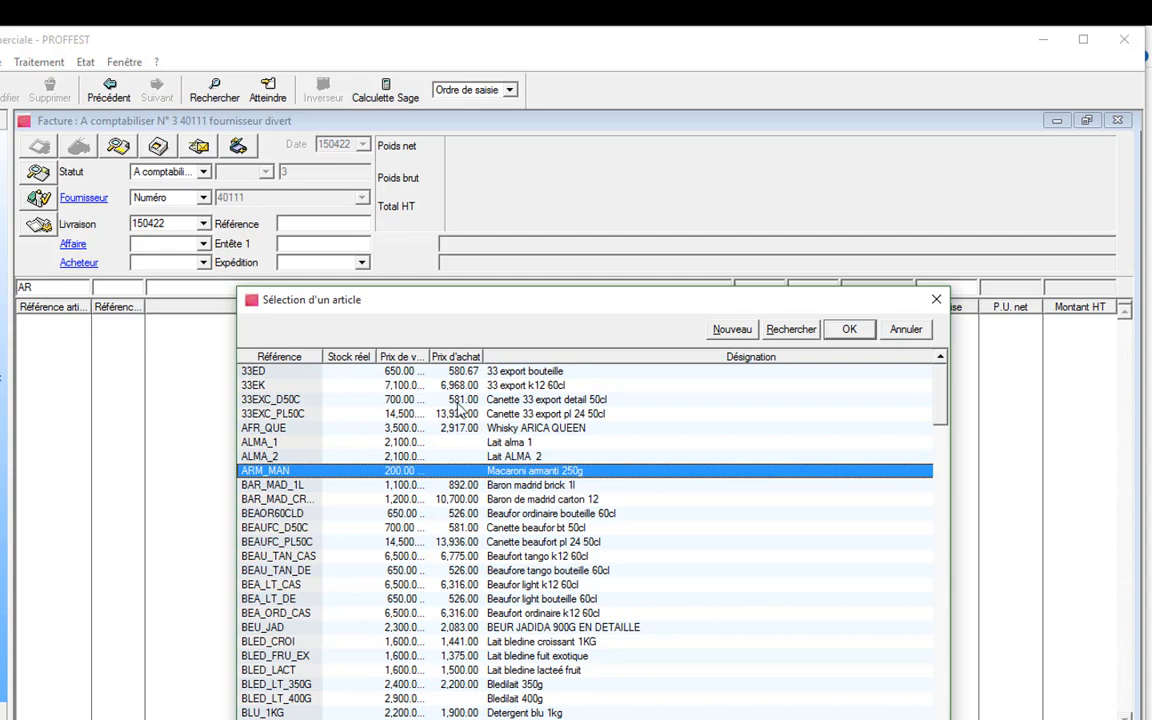
double_click(380, 388)
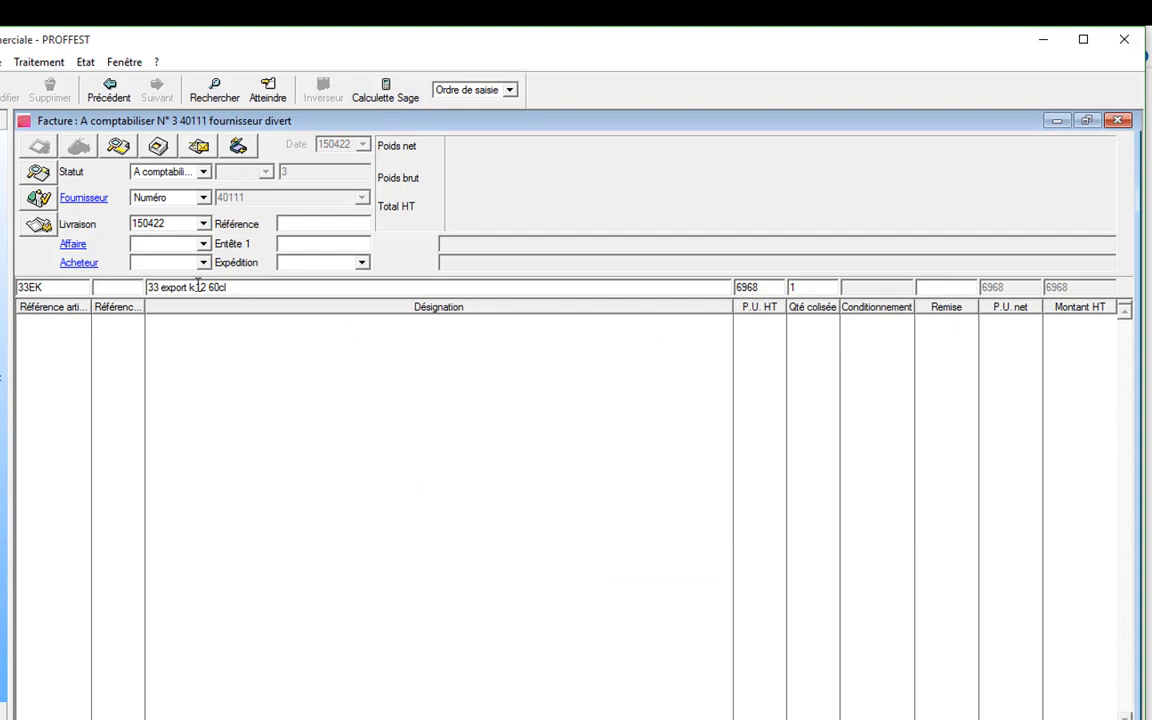
key("Tab")
key("Tab")
key("Tab")
key("Return")
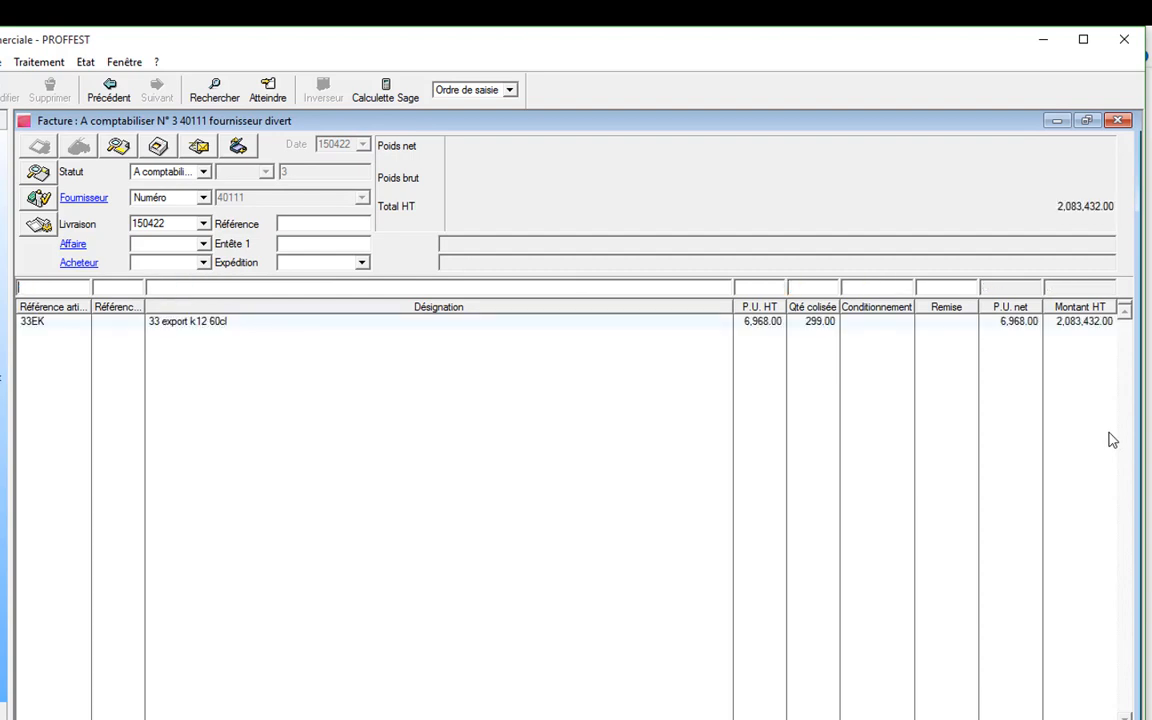
Add an invoice line for article FANT_1L_D, Fanta bt 1L, with a quantity of 700
type("ER")
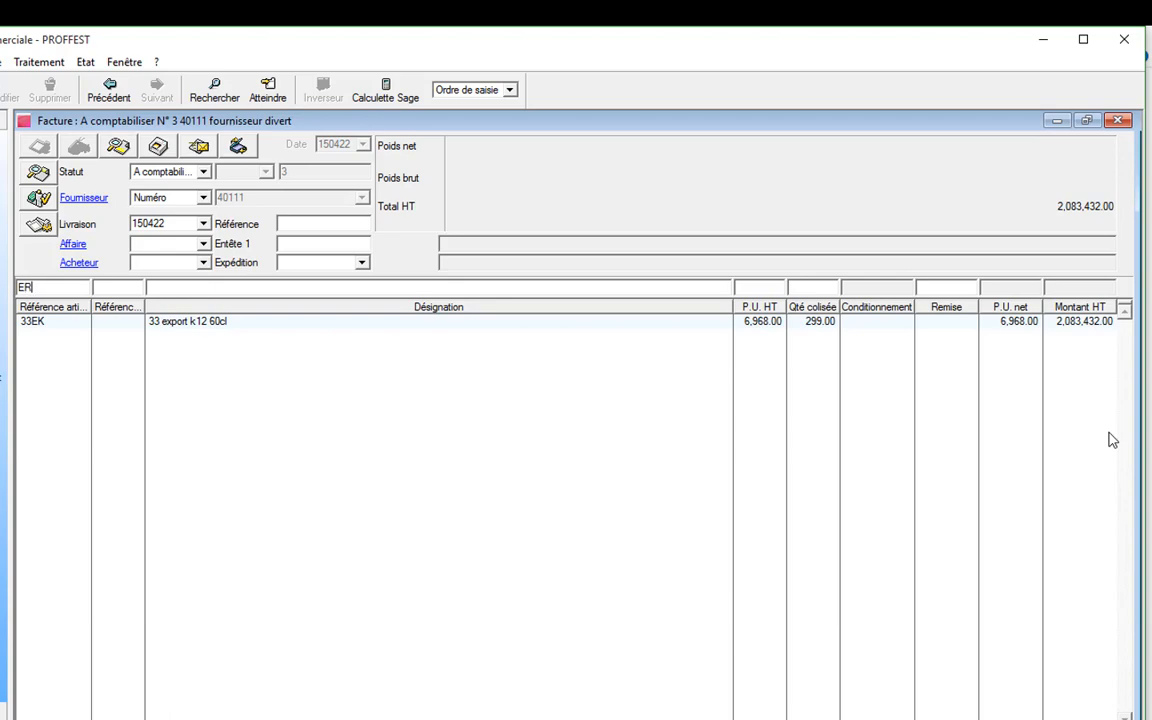
key("Tab")
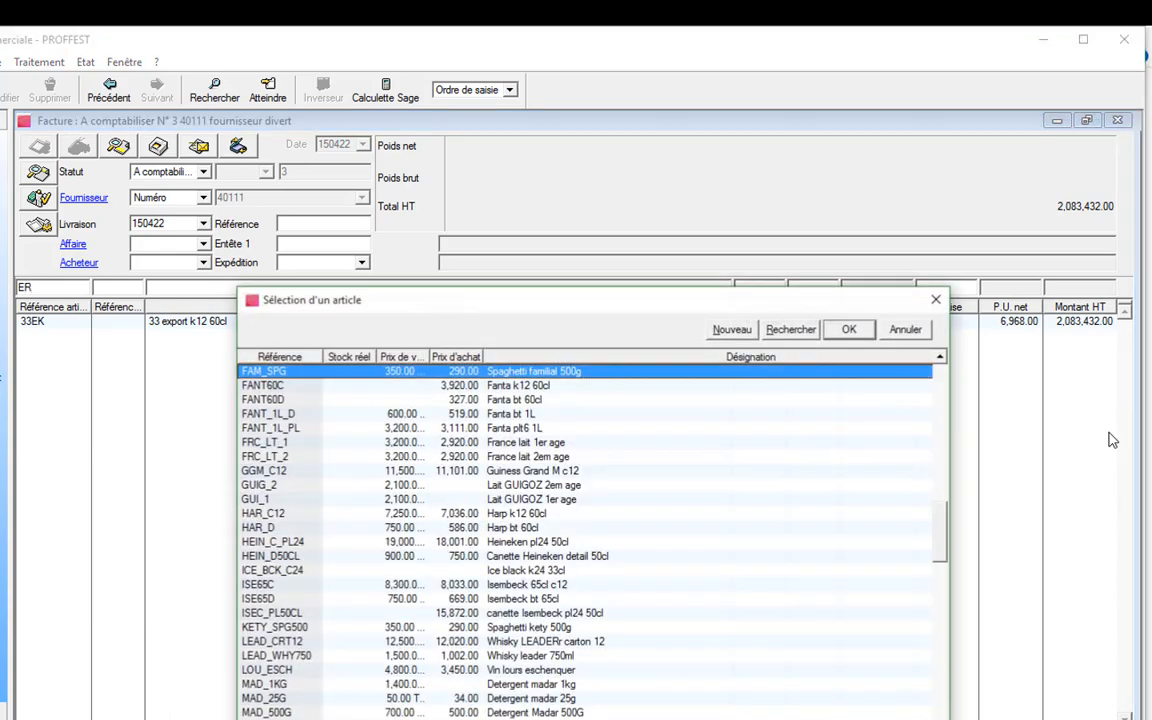
double_click(396, 416)
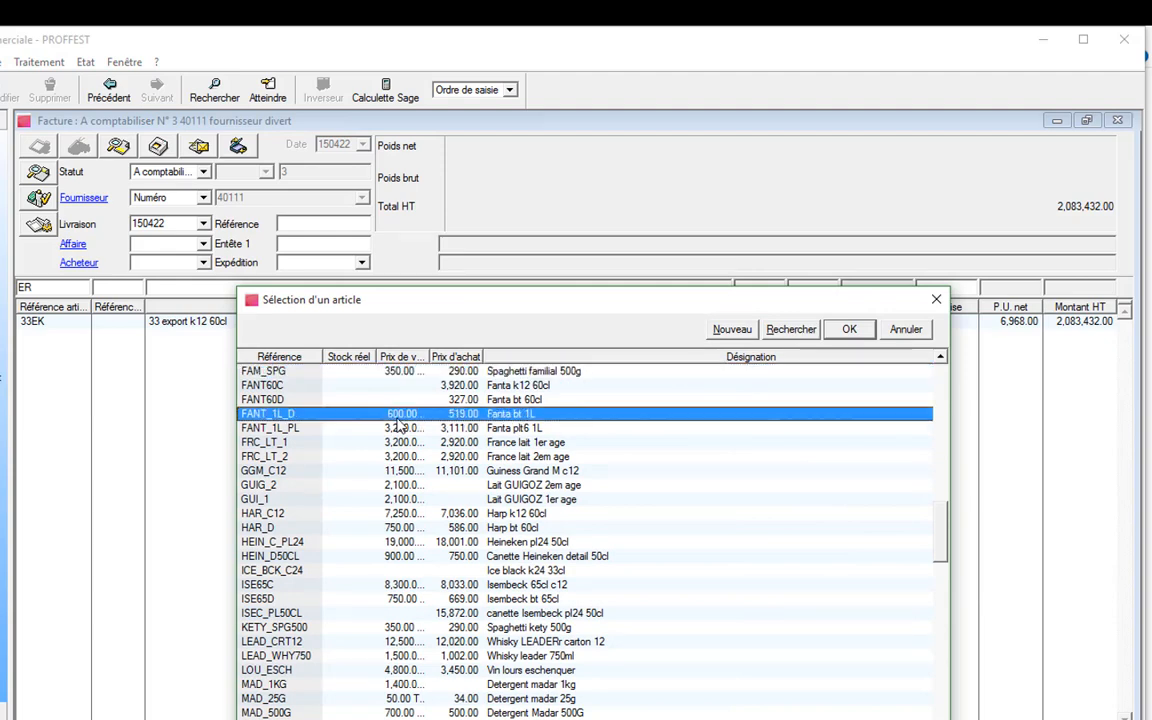
key("Tab")
key("Tab")
key("Tab")
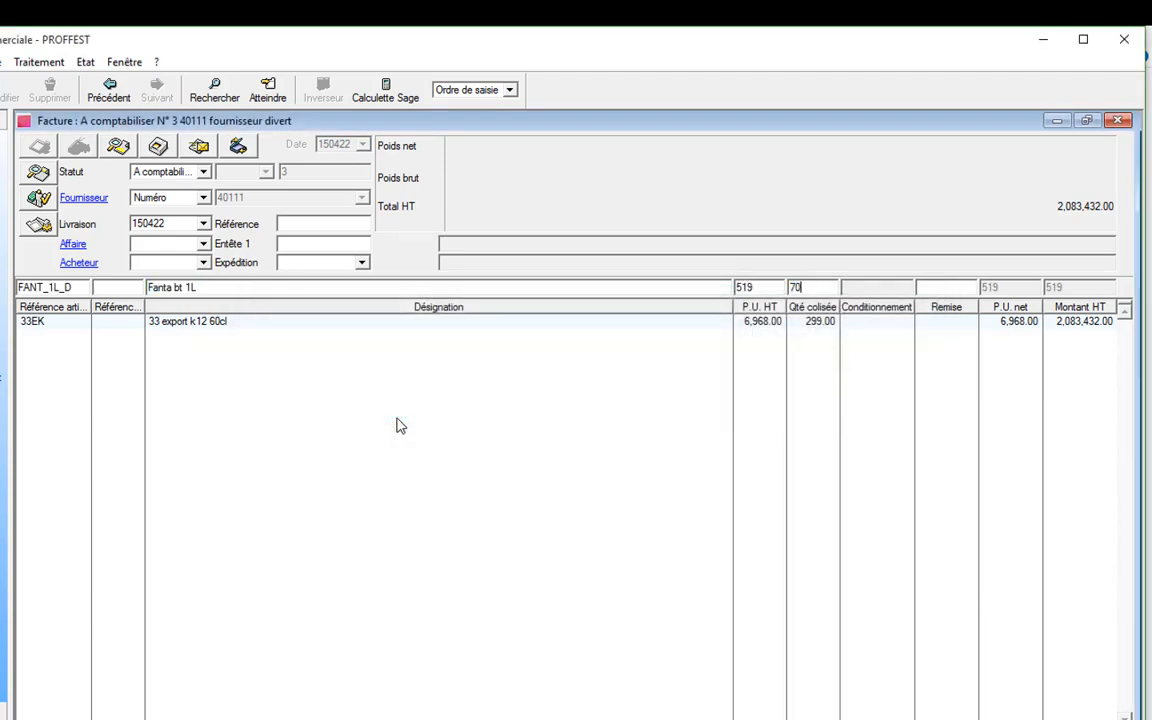
key("Return")
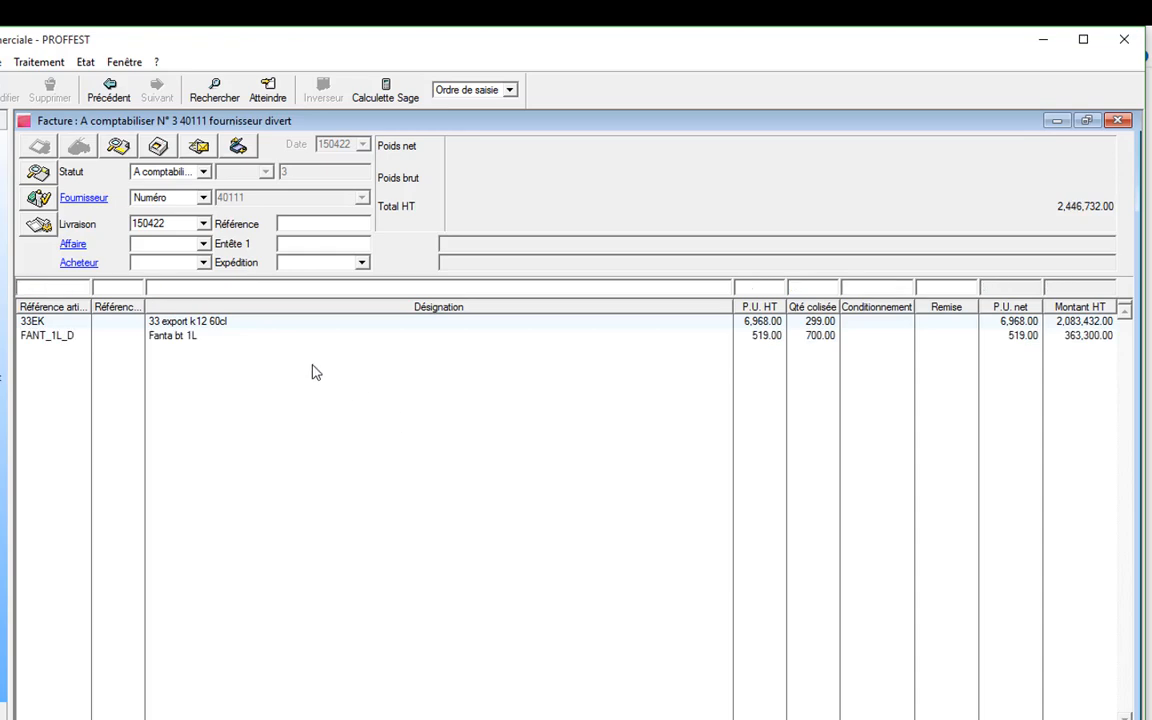
Add an invoice line for article FANT_1L_PL, Fanta plt6 1L, with a quantity of 100, and close the Facture
type("ER")
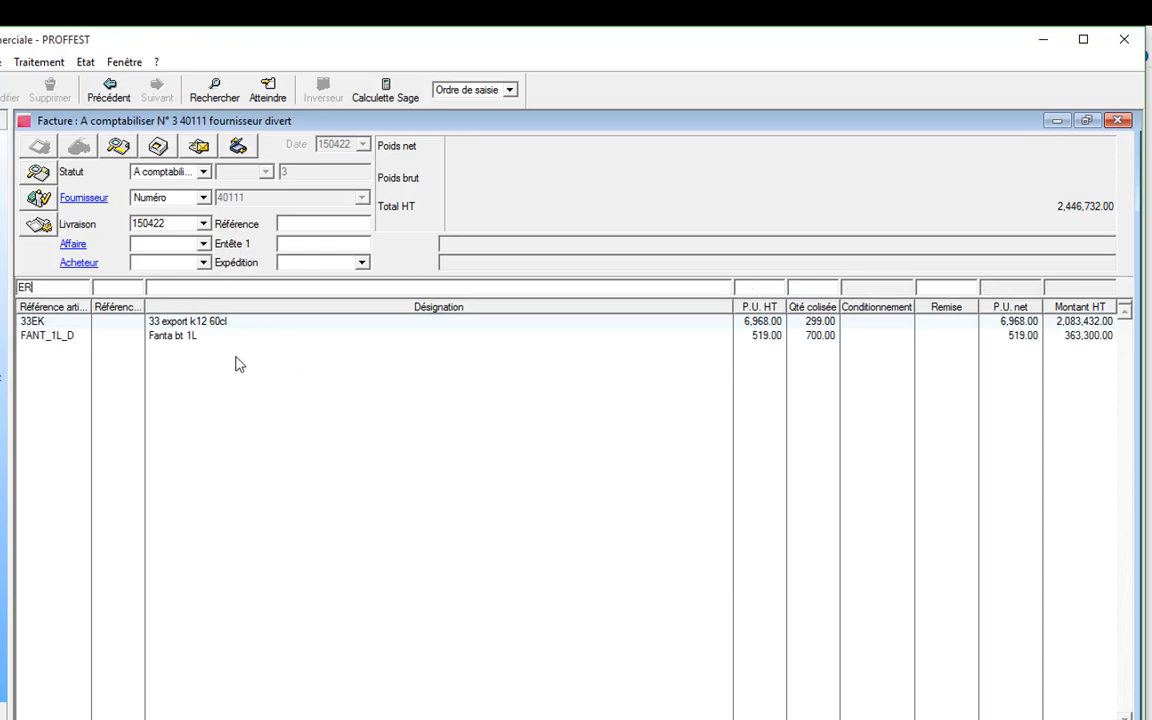
key("Tab")
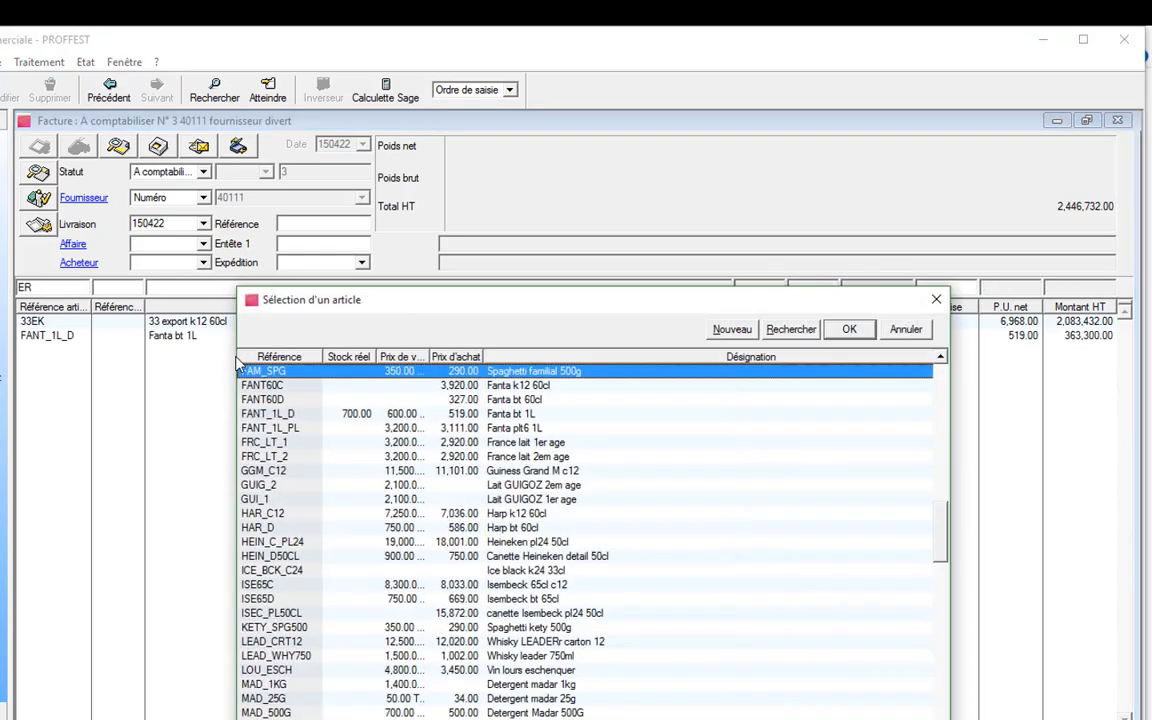
double_click(421, 433)
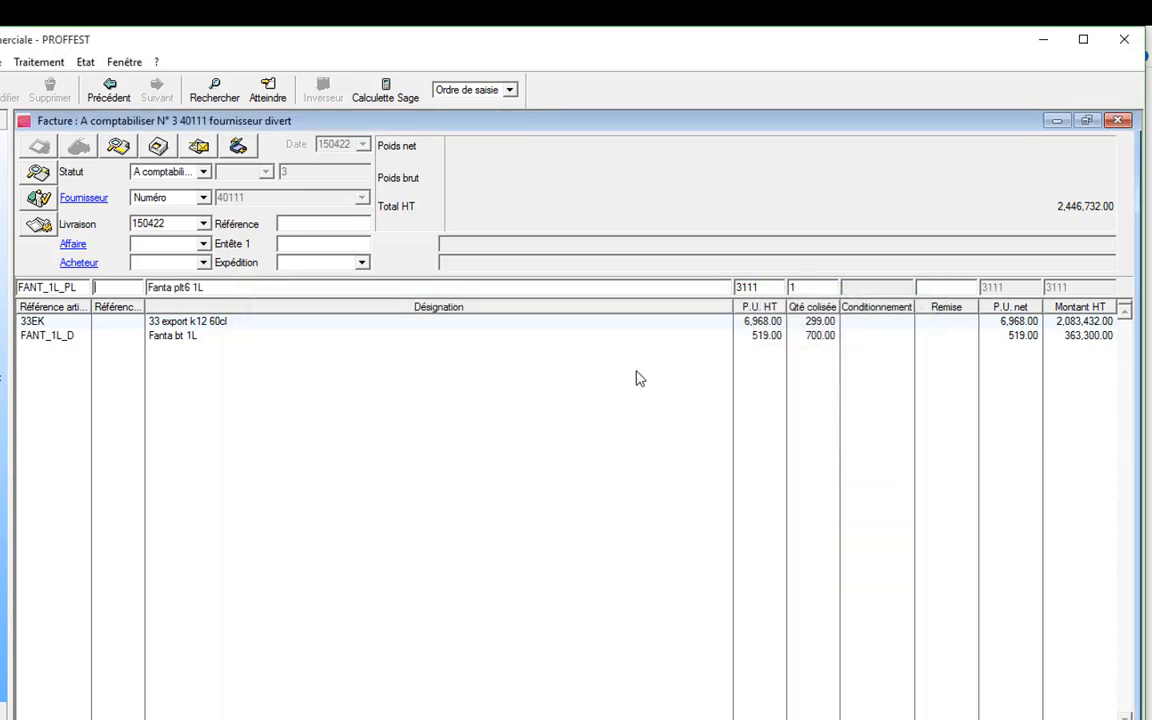
key("Tab")
key("Tab")
type("00")
key("Return")
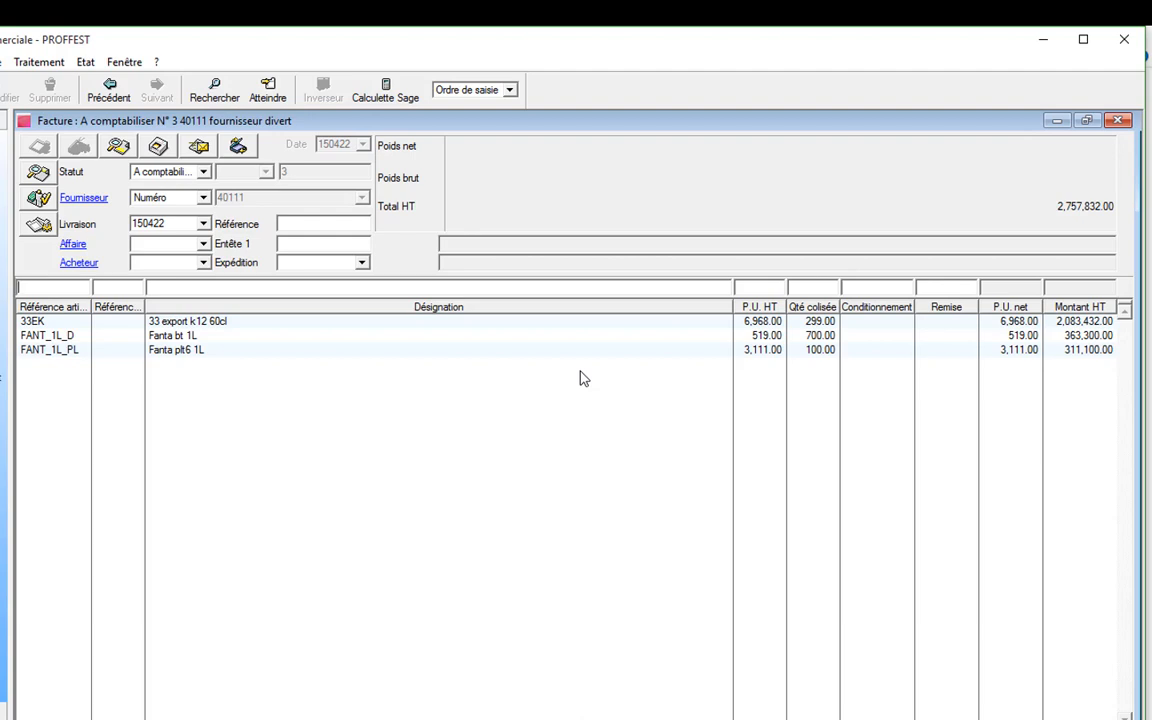
left_click(1112, 121)
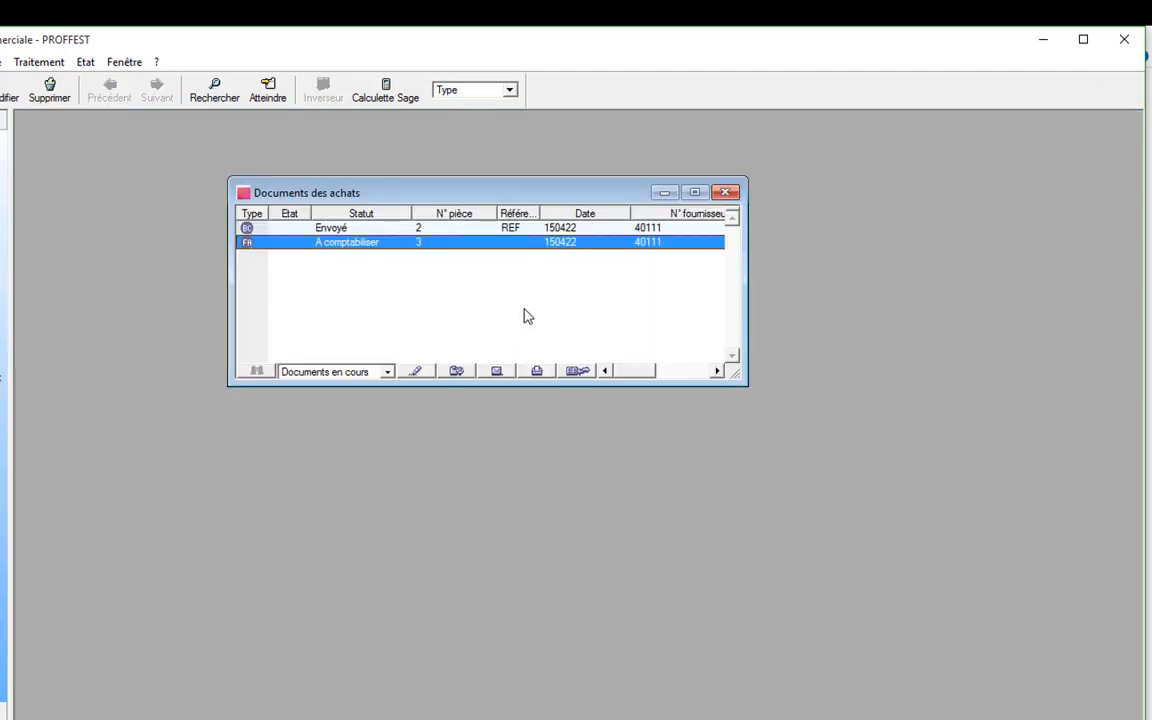
Review the Bon de commande and Facture entries in the list of purchase documents
left_click(343, 230)
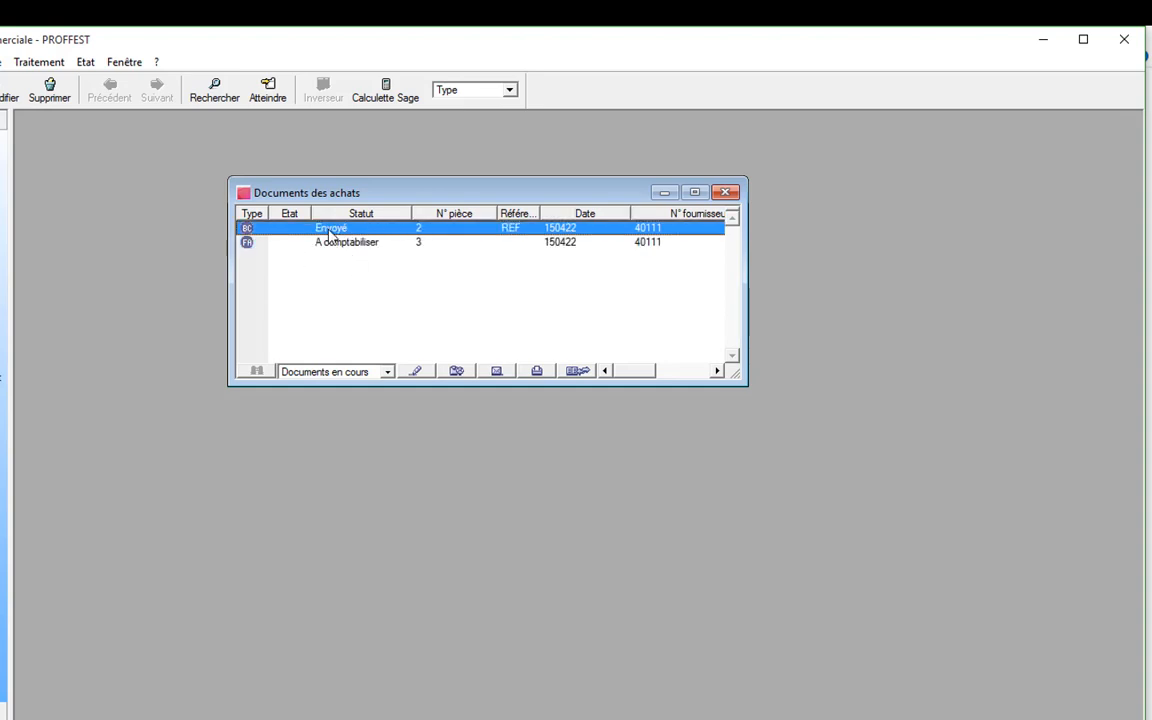
left_click(395, 245)
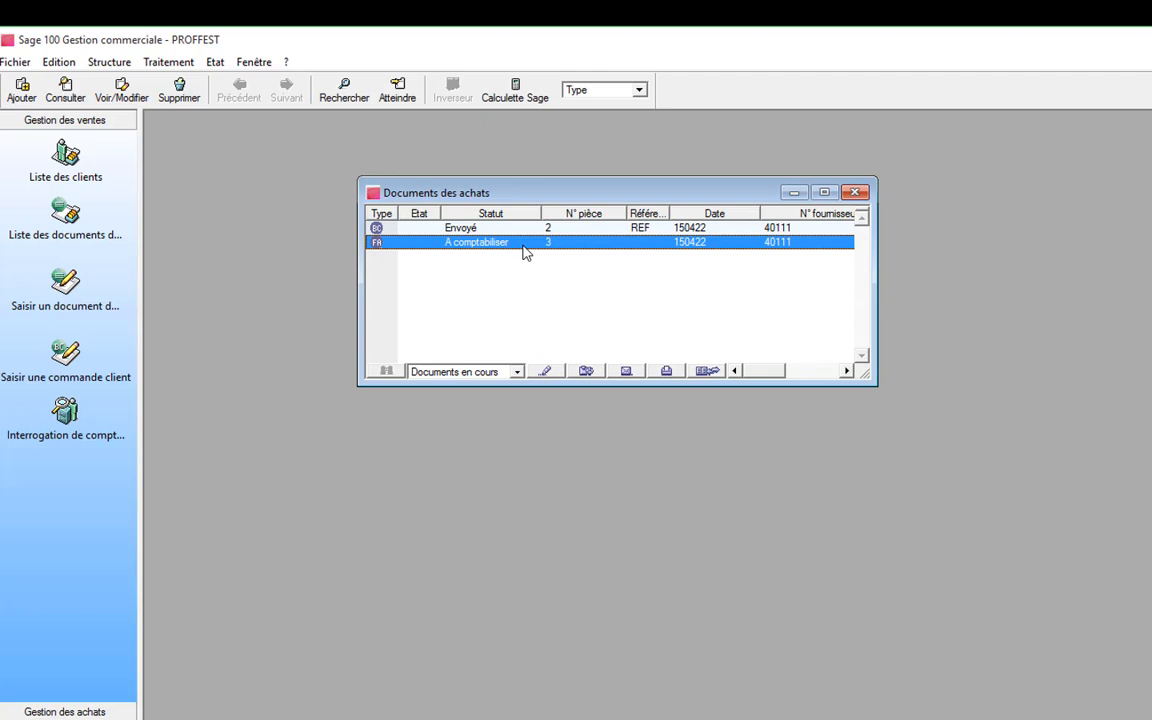
left_click_drag(535, 192, 706, 166)
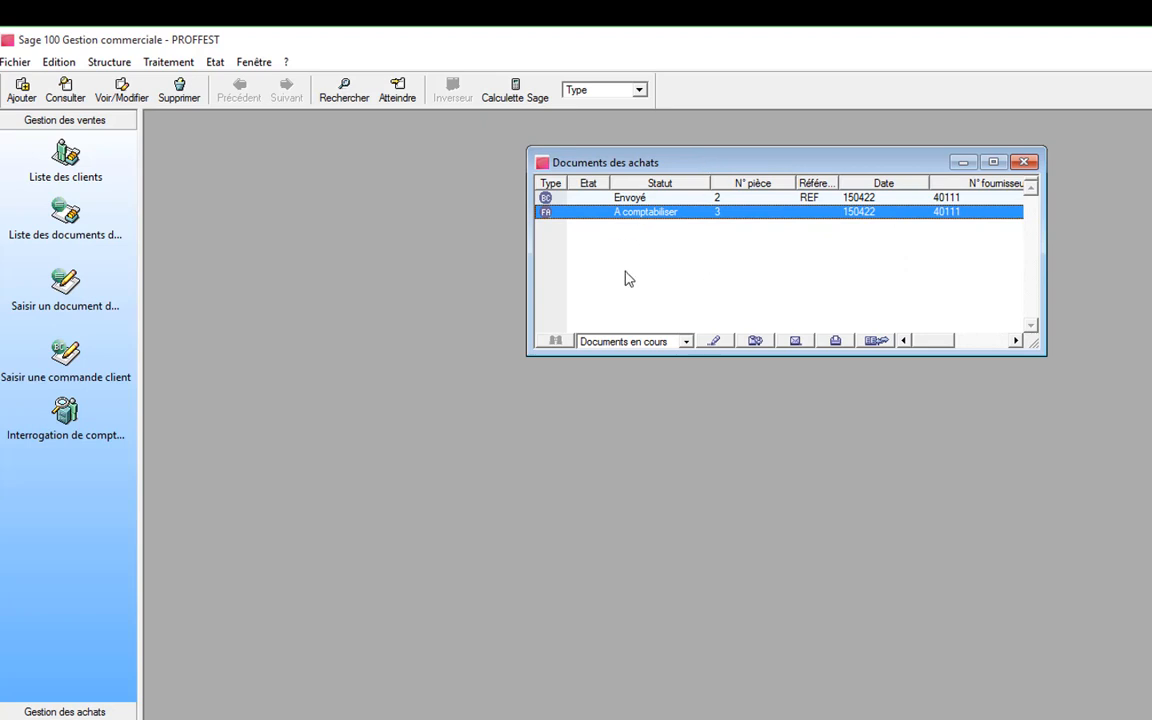
left_click(680, 200)
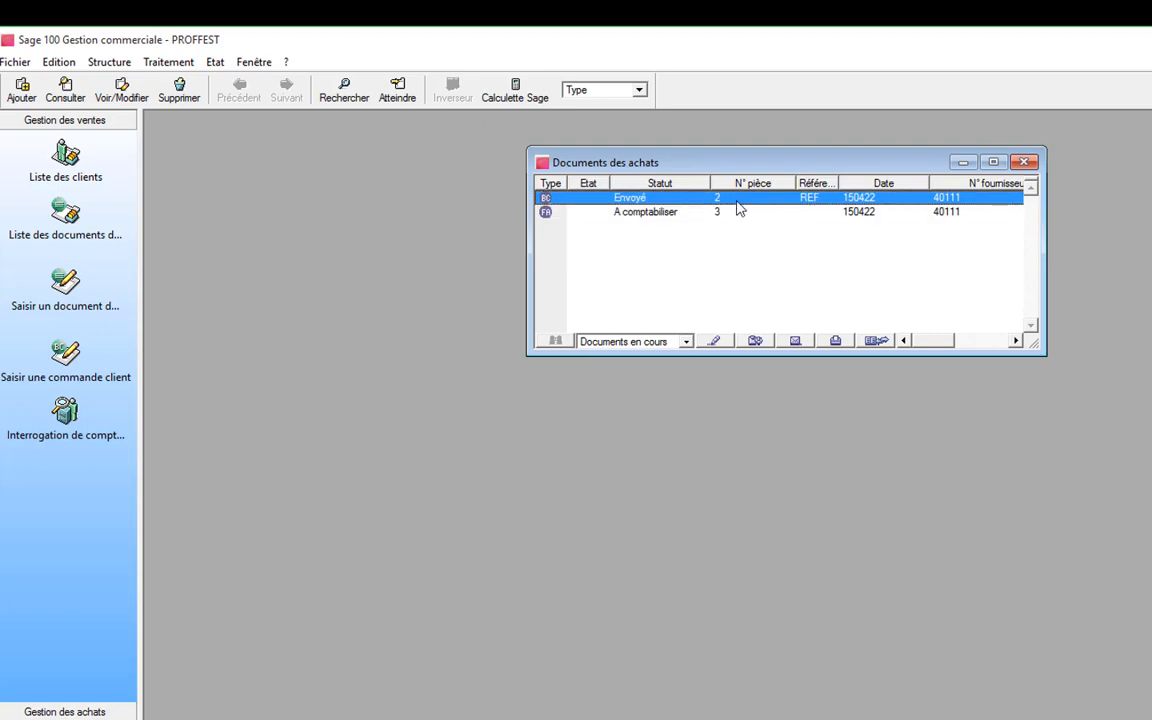
Open the article list, compare the real stock of the ordered and invoiced articles such as 33EK, and close the list
left_click(109, 62)
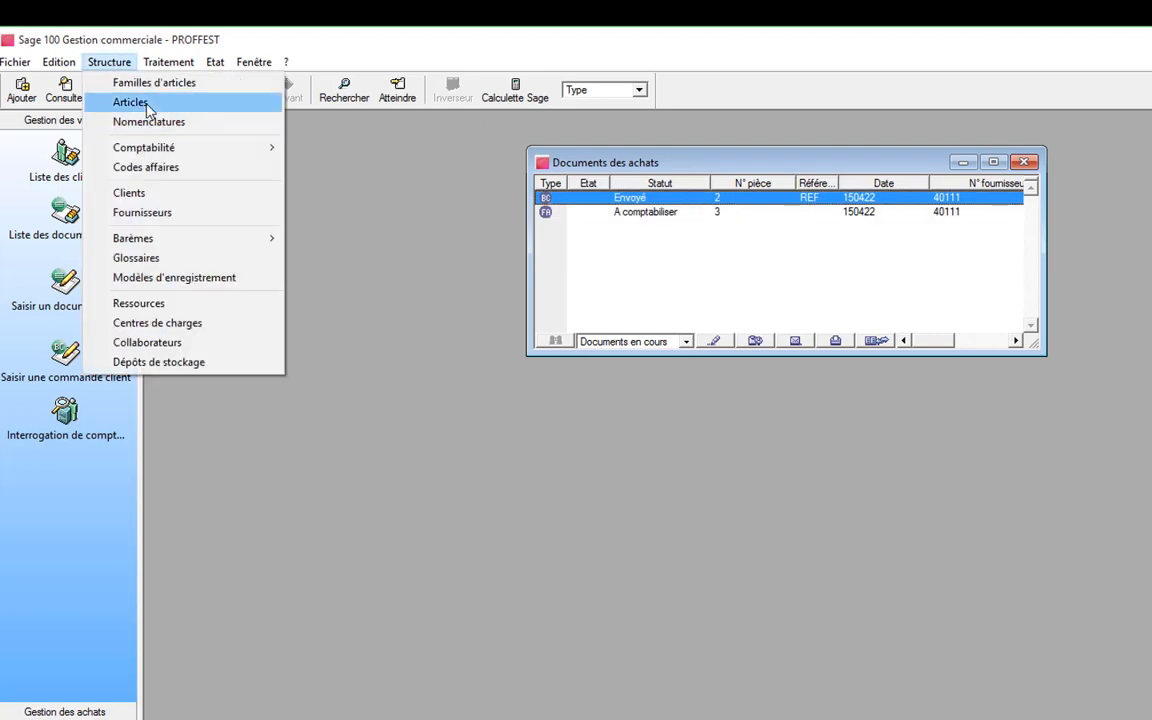
left_click(131, 102)
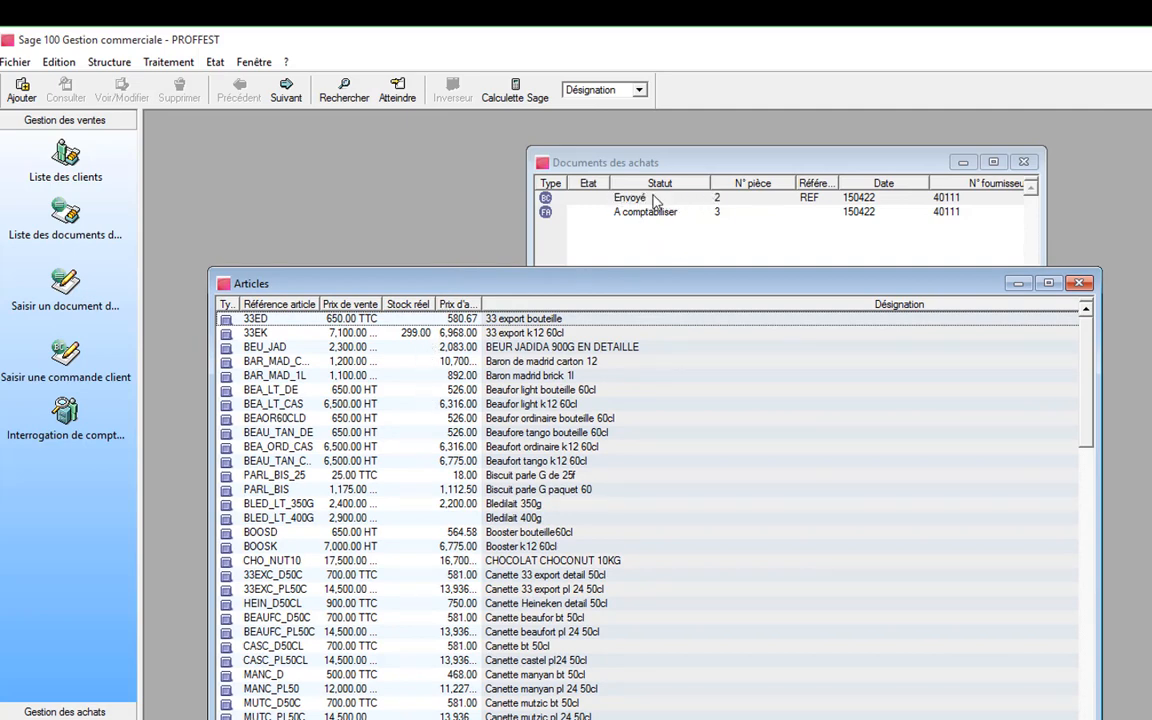
scroll(393, 491, "down", 3)
scroll(393, 491, "up", 3)
left_click(432, 333)
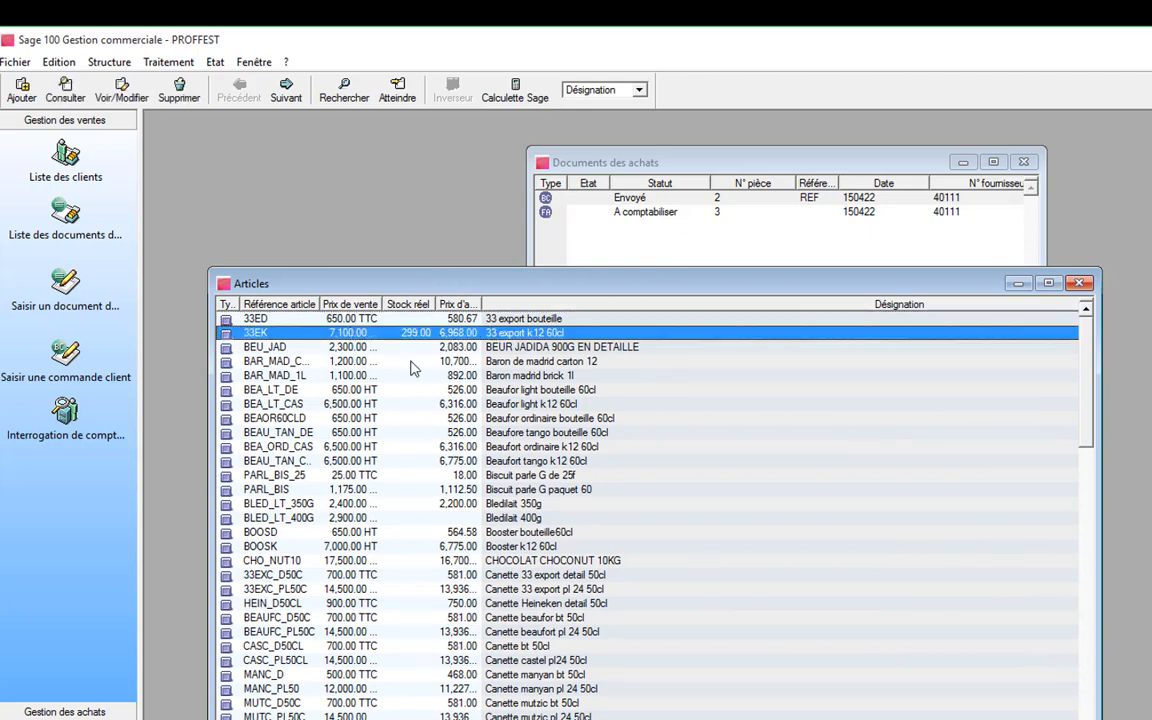
scroll(416, 438, "down", 2)
scroll(416, 438, "up", 2)
left_click(1080, 284)
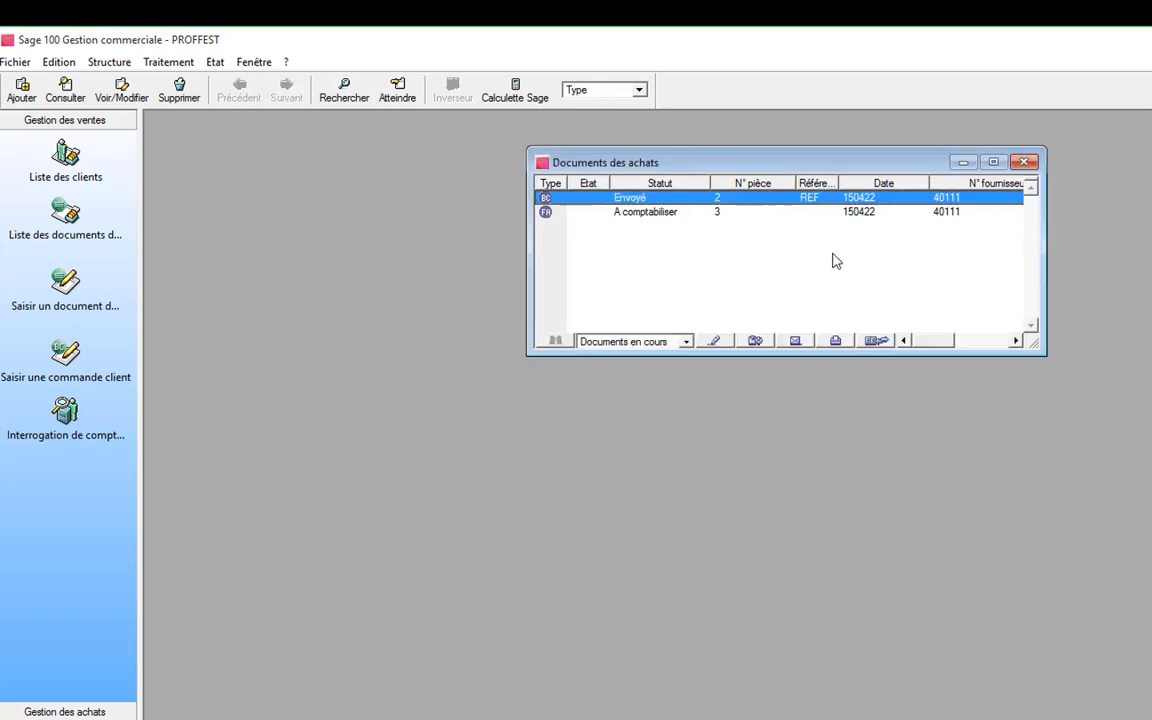
Open the Bon de commande for fournisseur divert and transform it into a Facture with status A comptabiliser
double_click(640, 200)
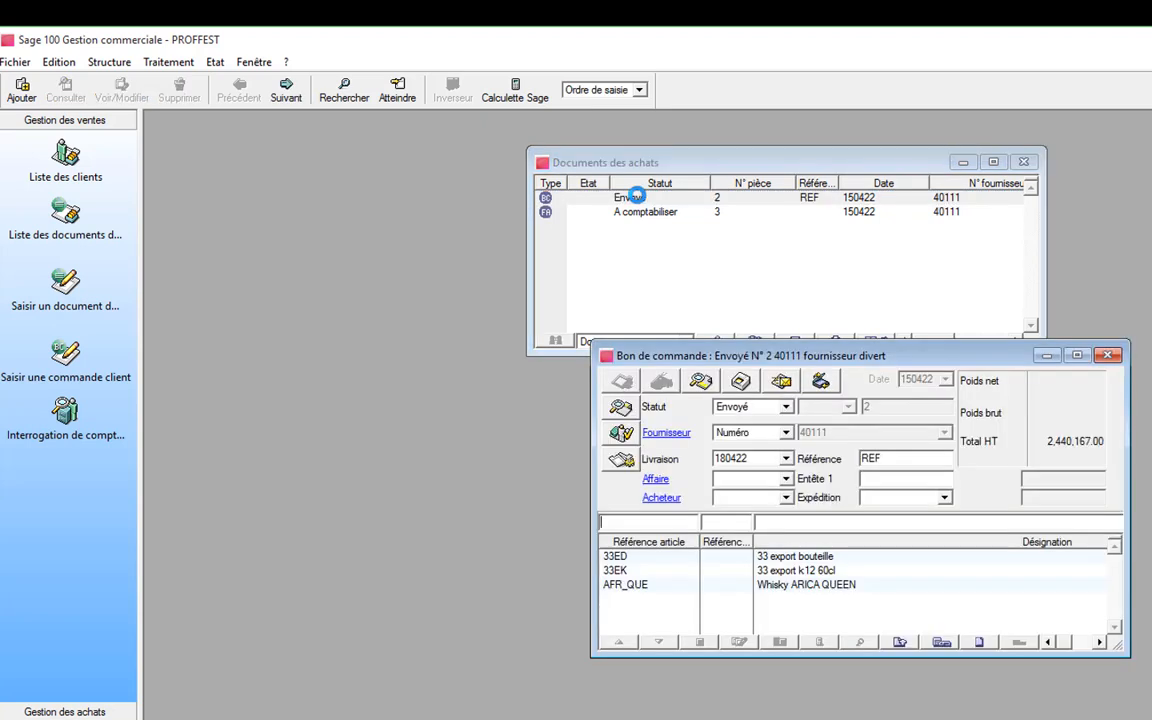
left_click_drag(760, 355, 624, 225)
left_click(940, 225)
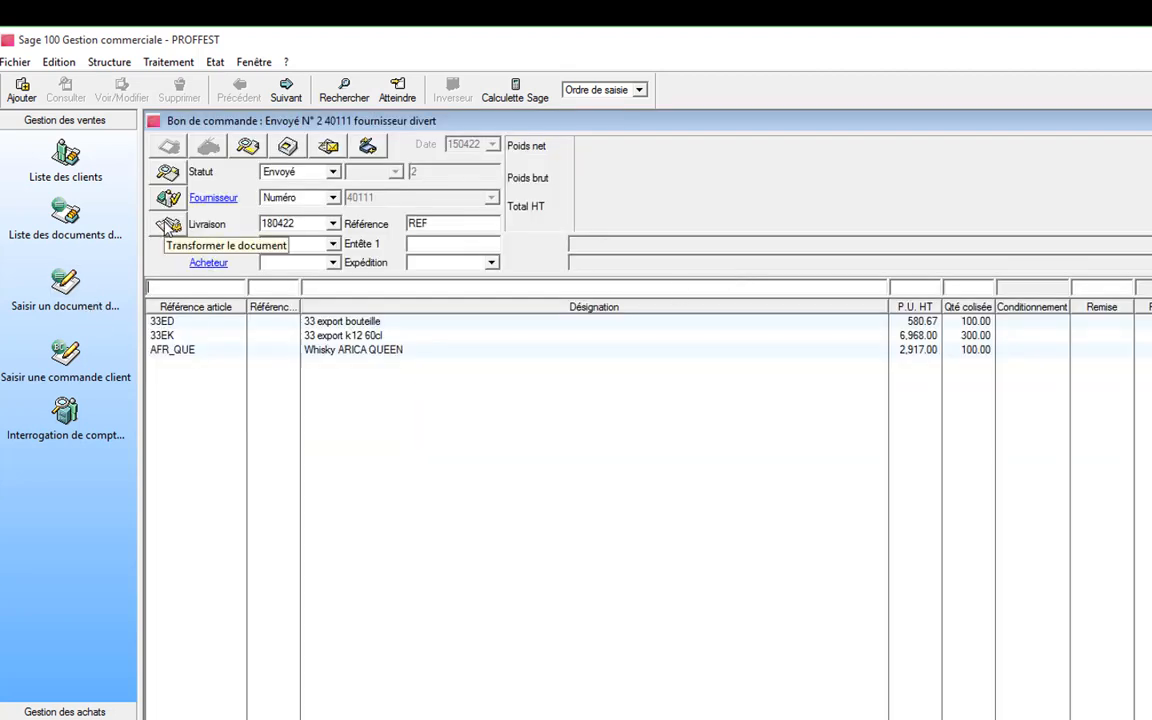
left_click(168, 225)
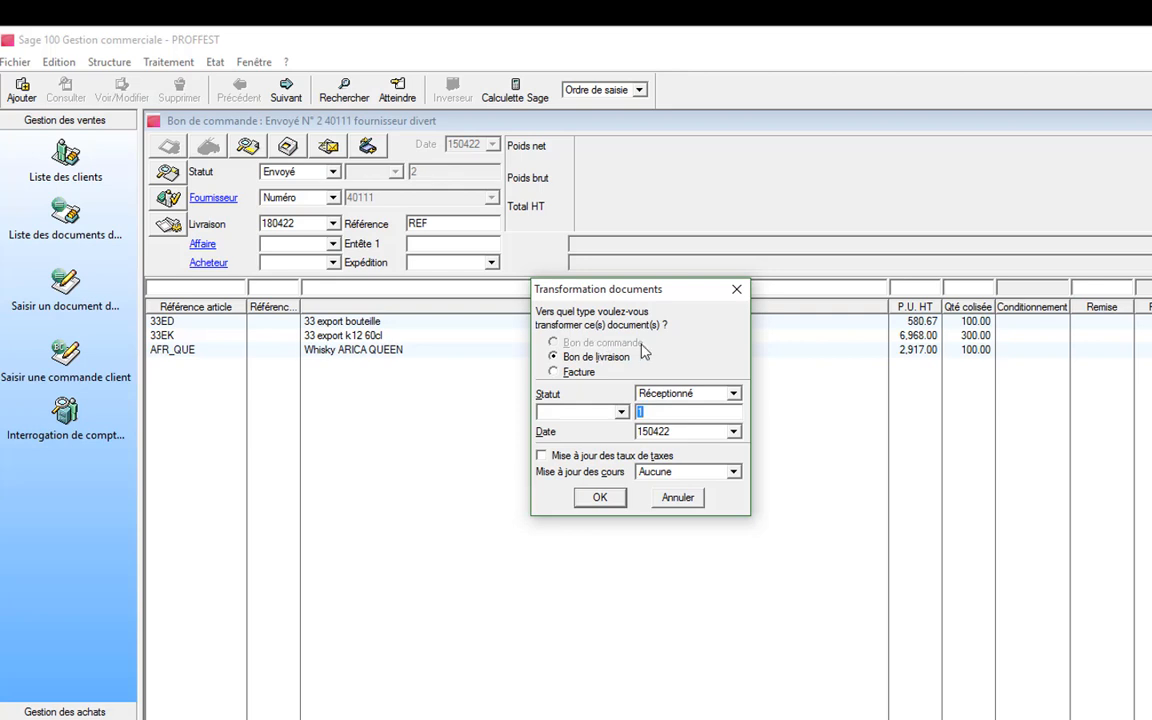
left_click(577, 374)
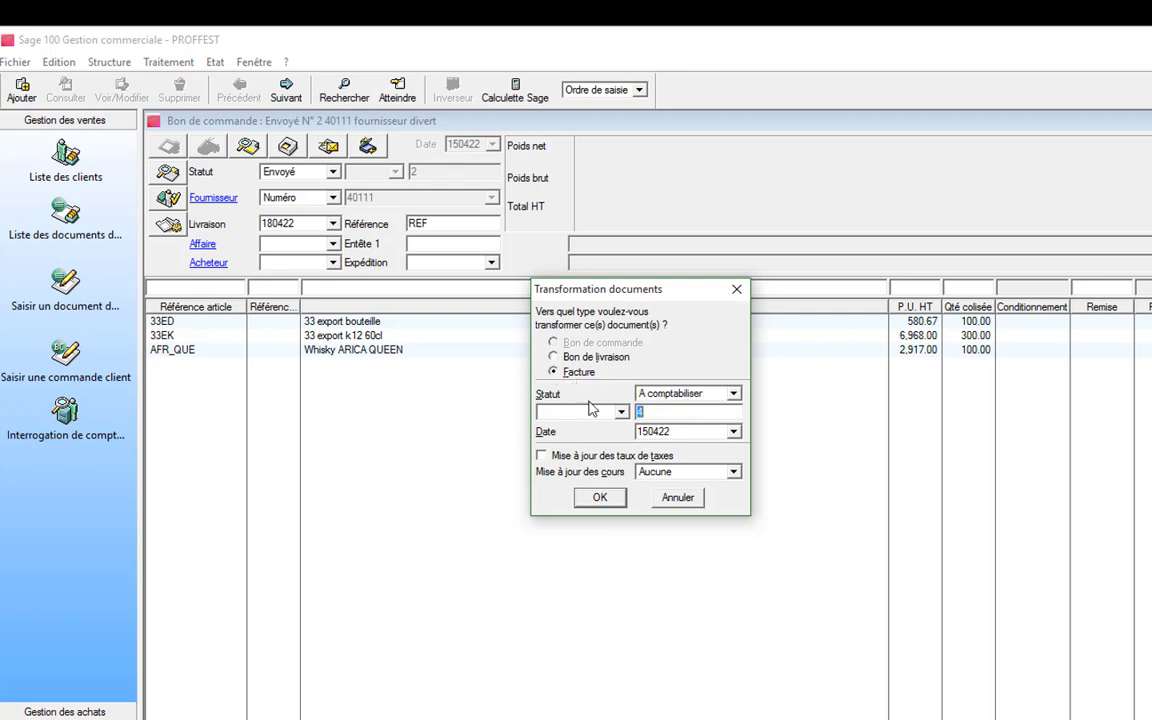
left_click(600, 498)
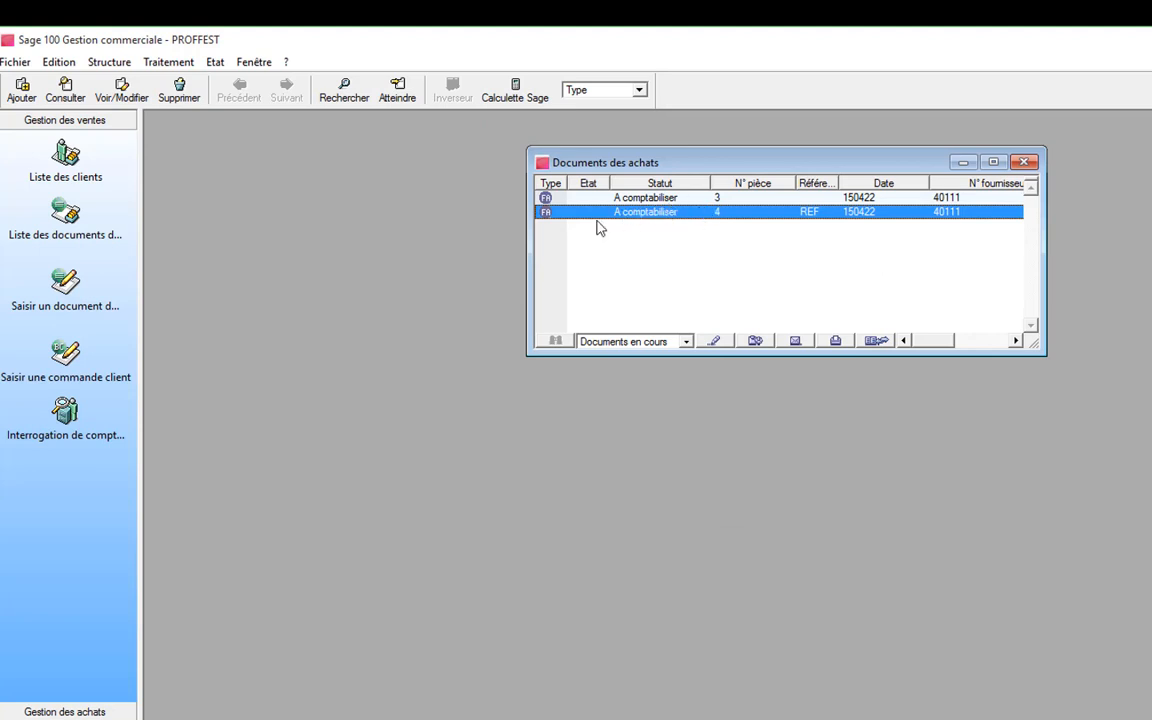
Open the transformed Facture with reference REF, check the real stock of its articles in the article list, and close the windows
double_click(632, 214)
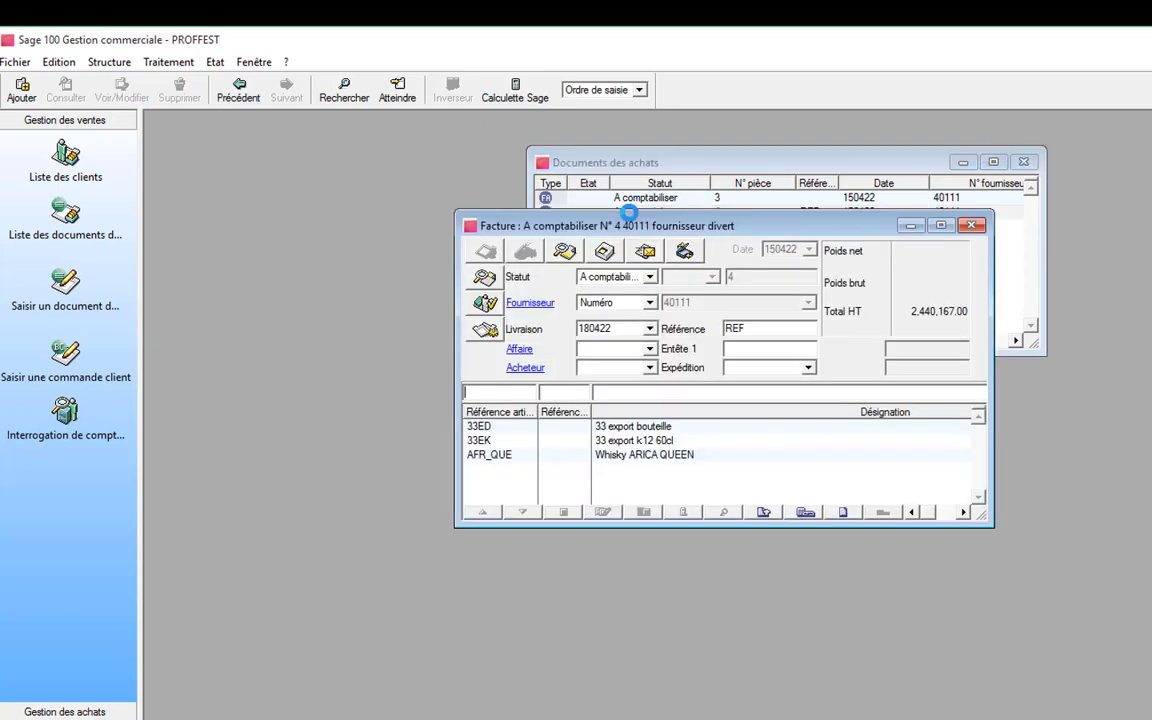
left_click(109, 62)
left_click(125, 104)
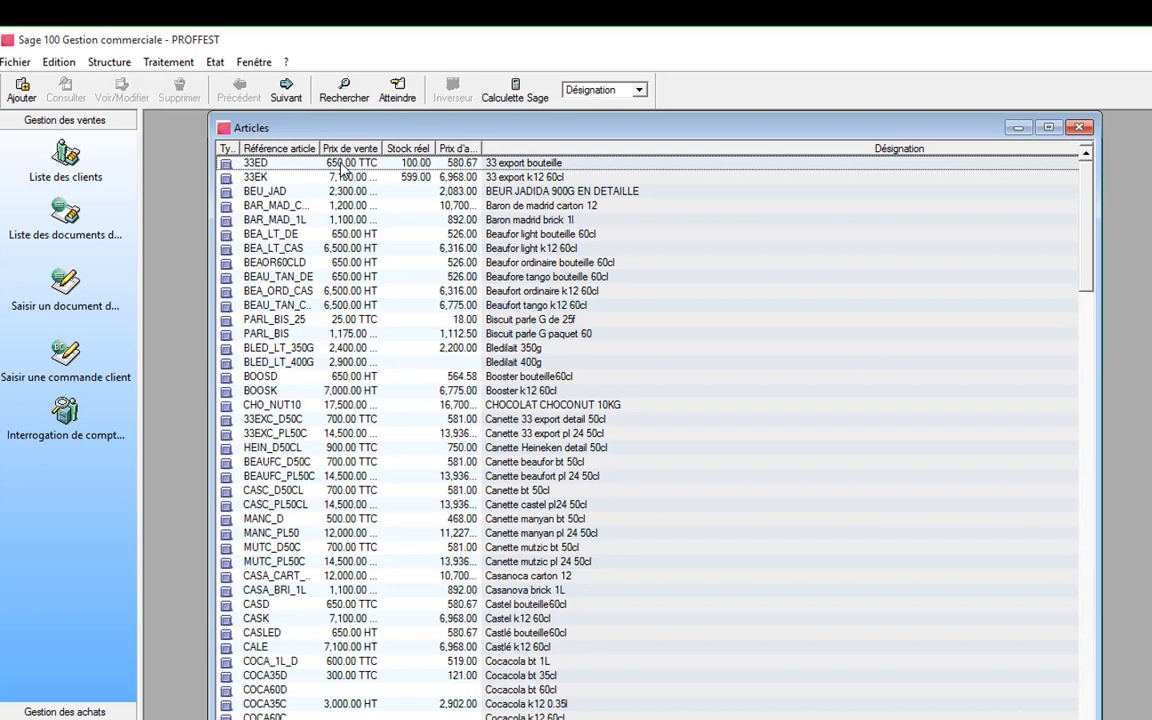
left_click(1081, 127)
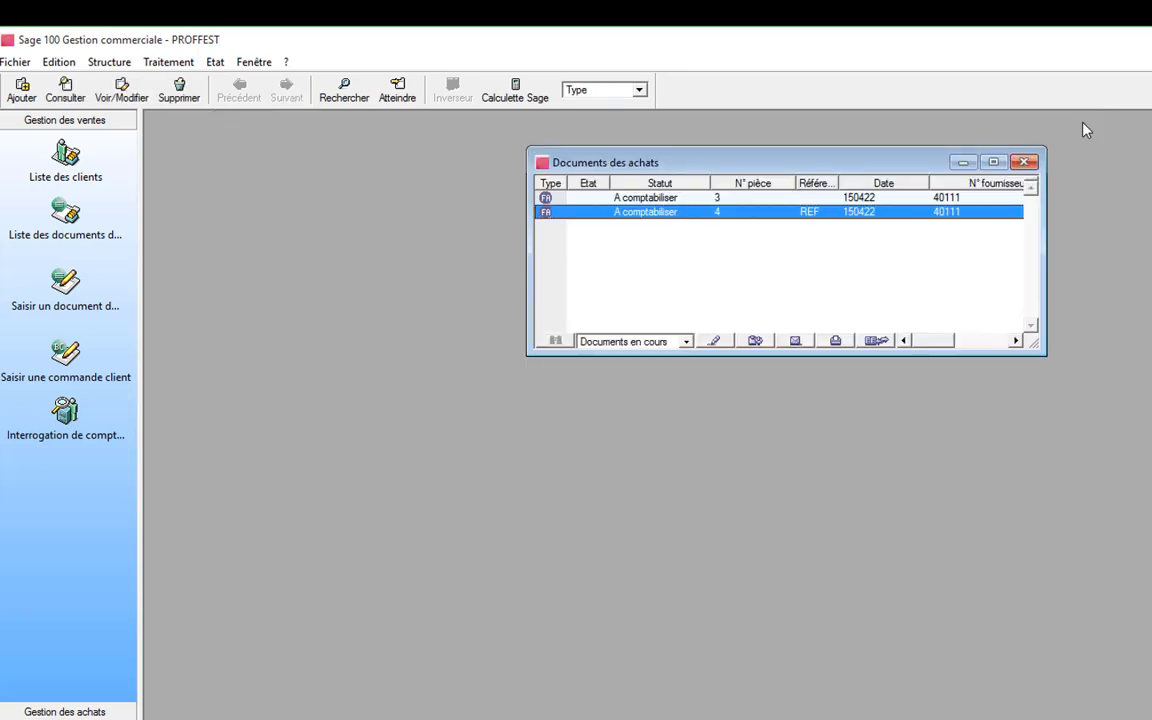
left_click(1023, 161)
Create a new Facture in the sales documents and maximize its window
left_click(168, 62)
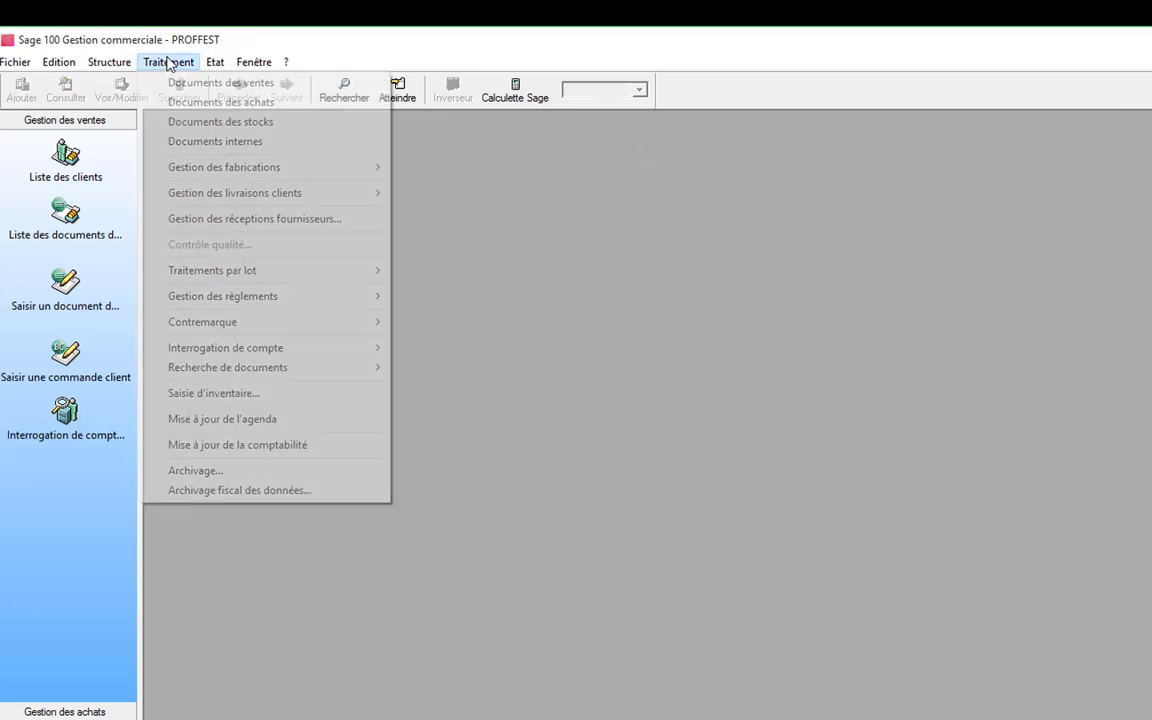
left_click(240, 86)
right_click(353, 315)
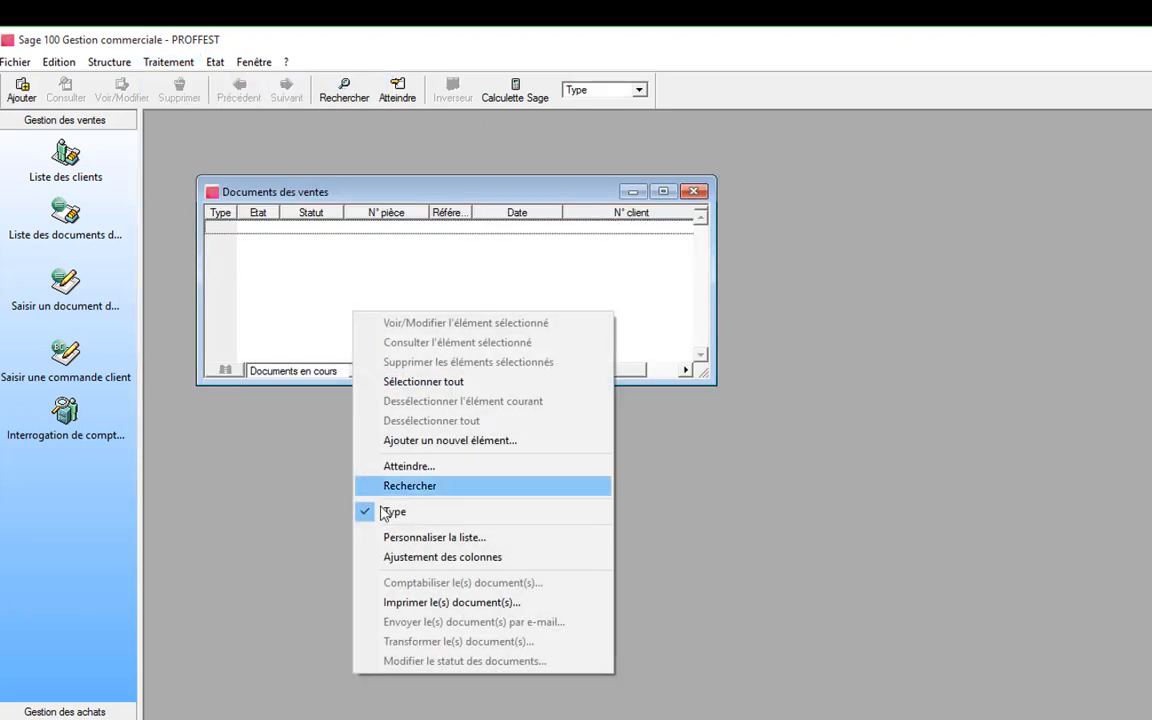
left_click(442, 440)
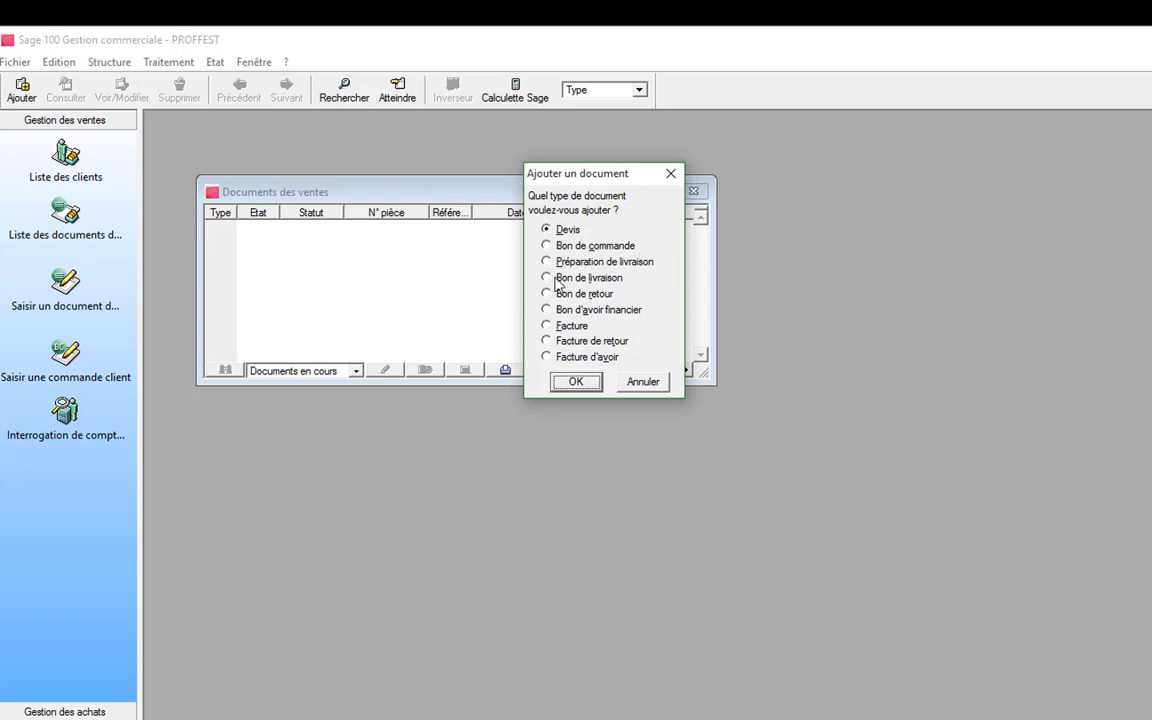
left_click(558, 327)
left_click(576, 381)
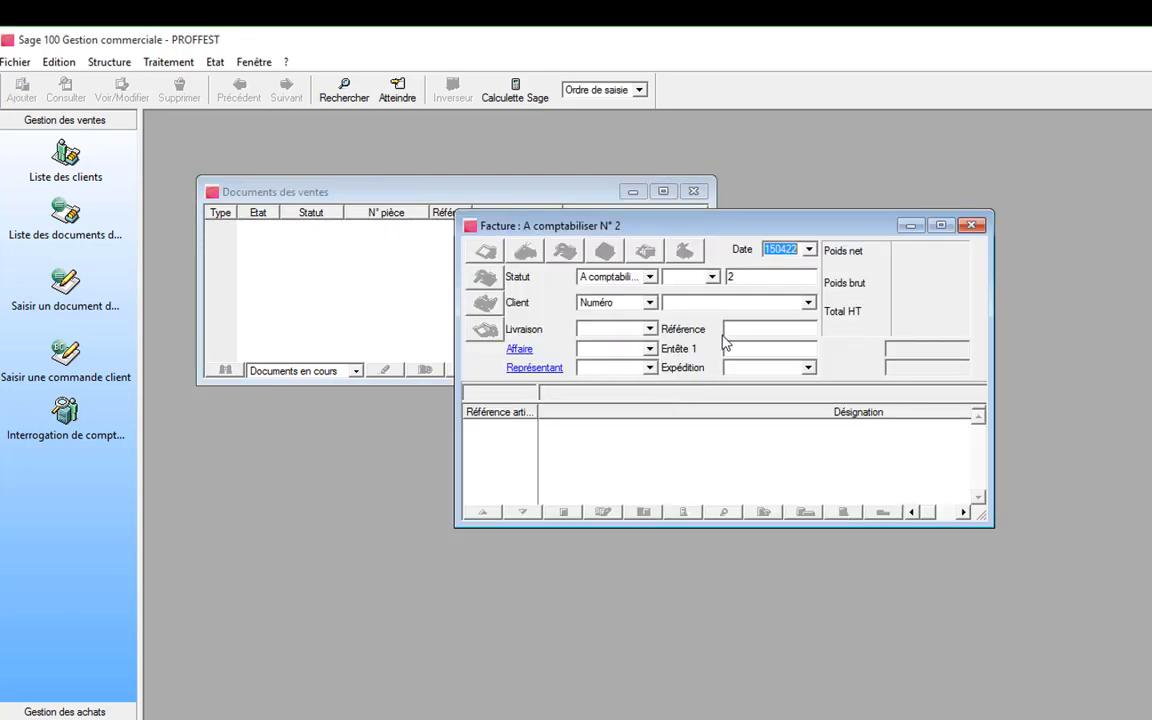
left_click(941, 226)
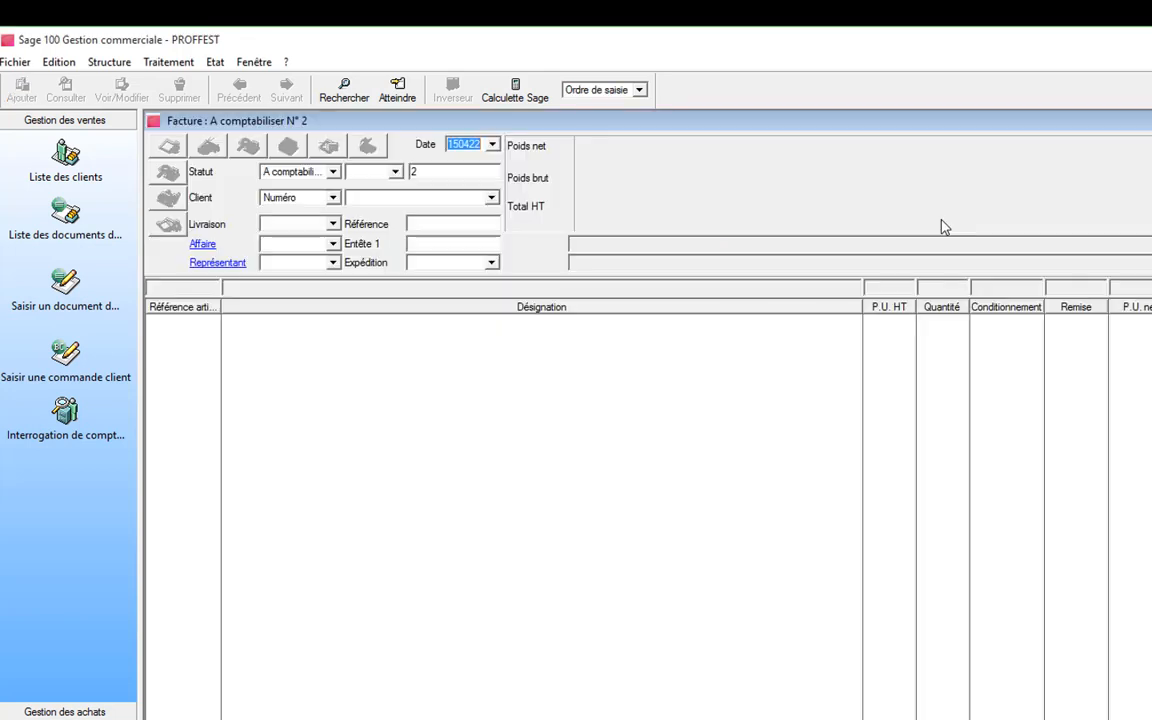
Choose client CLEN, set the delivery date to 240422 and the reference to REF, and validate the Facture header
left_click(491, 199)
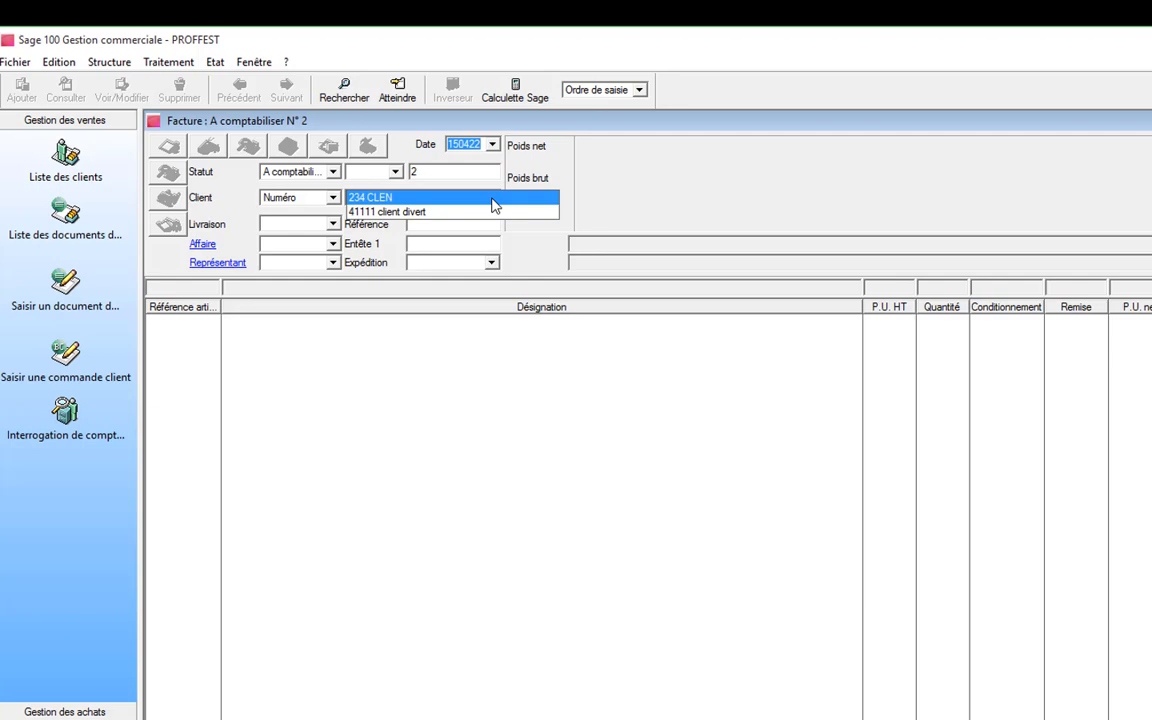
left_click(494, 203)
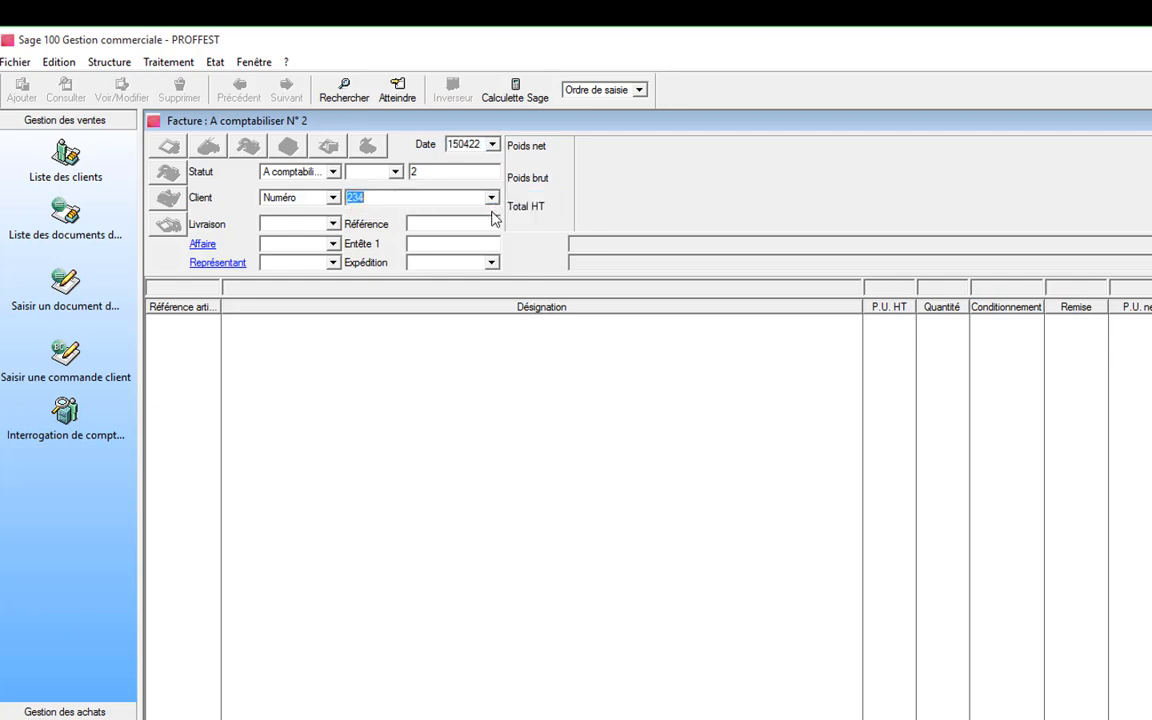
left_click(336, 225)
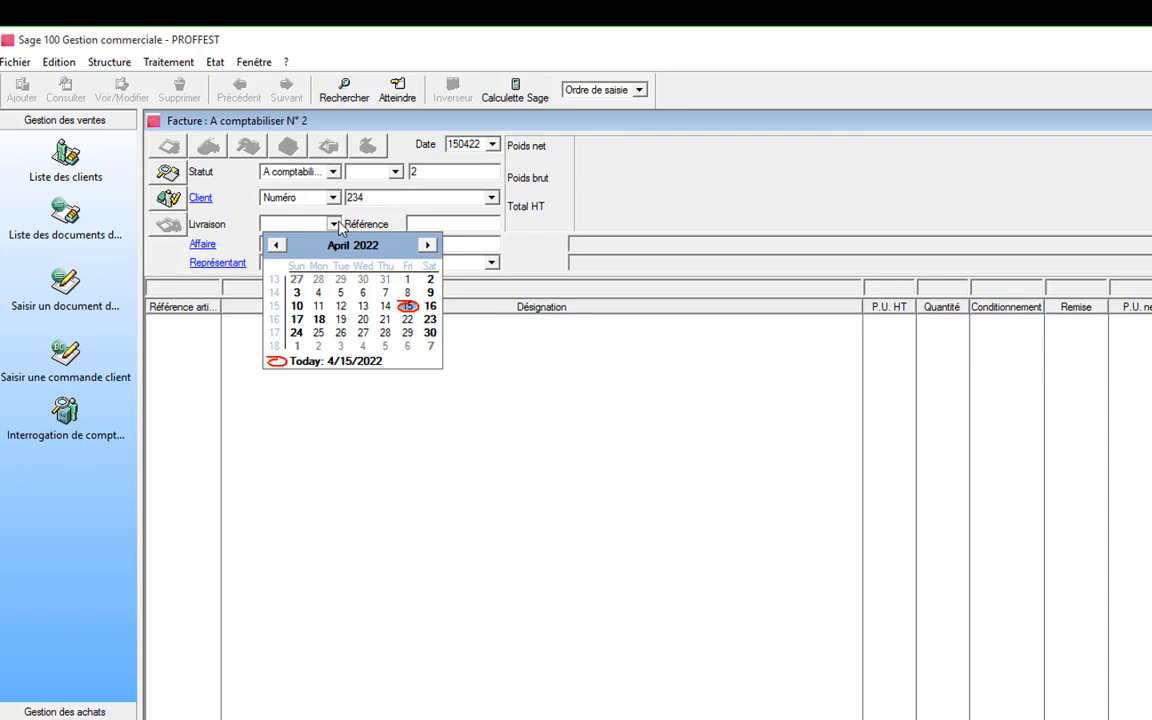
left_click(296, 332)
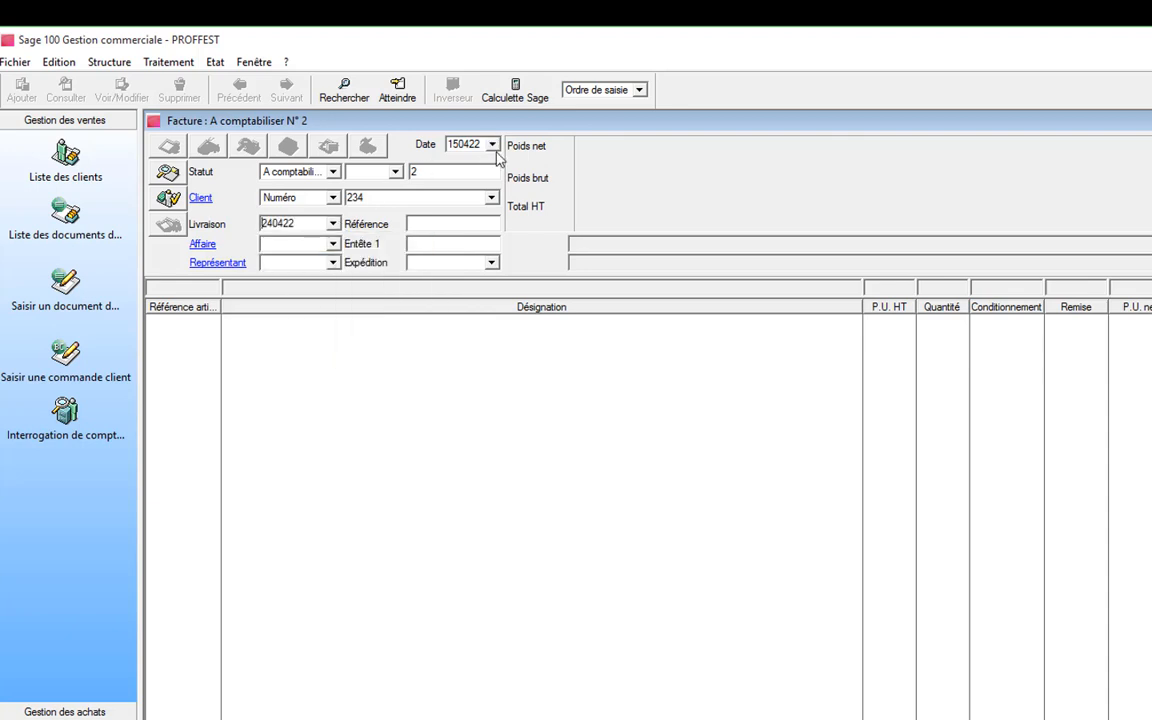
left_click(460, 217)
type("REF")
key("Return")
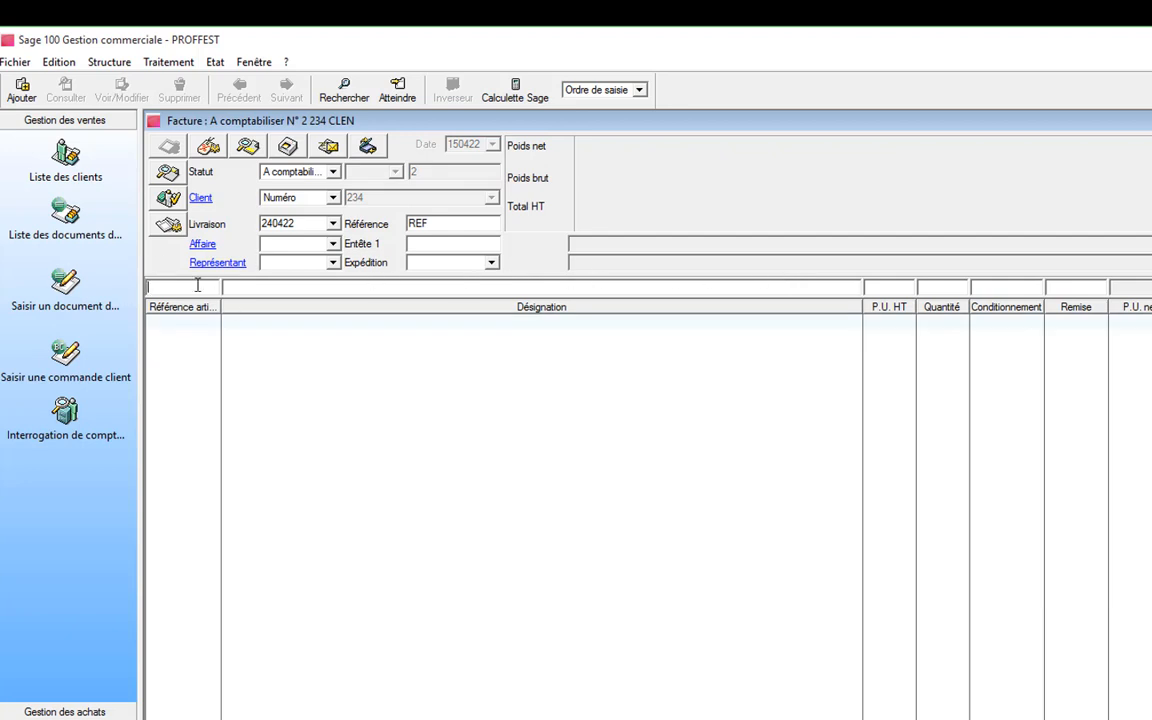
Widen the article reference column and try to add an invoice line for article 33EXC_D50C, Canette 33 export detail 50cl
left_click_drag(222, 299, 253, 300)
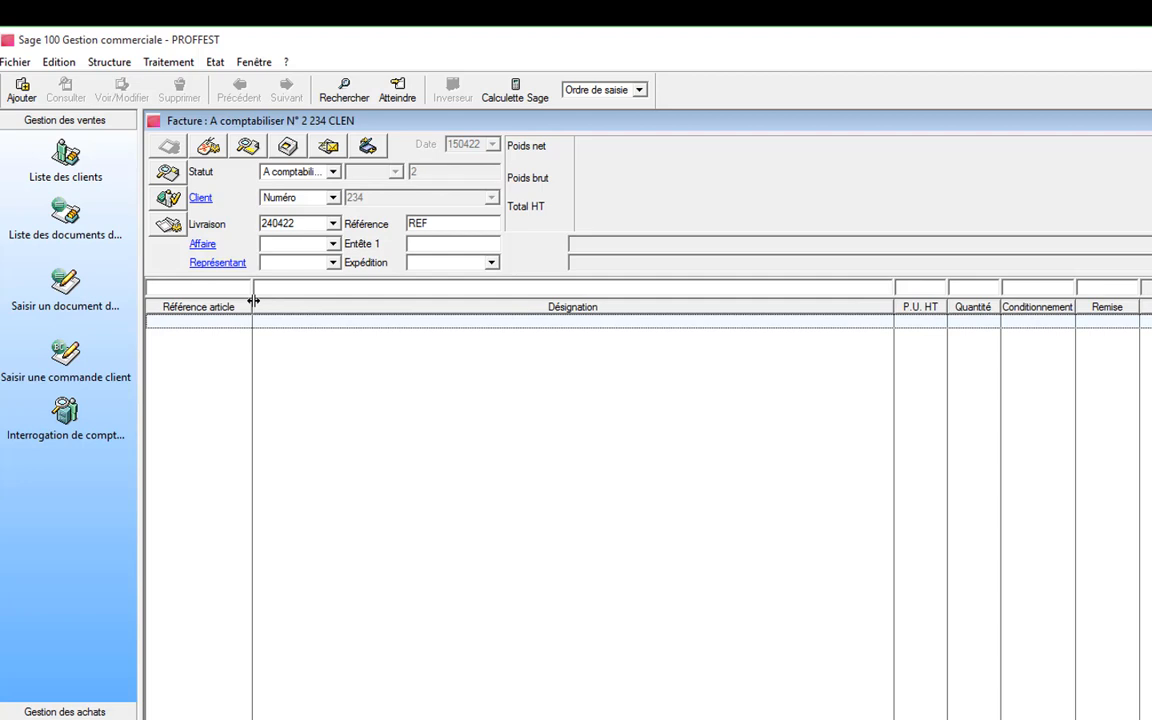
left_click(200, 287)
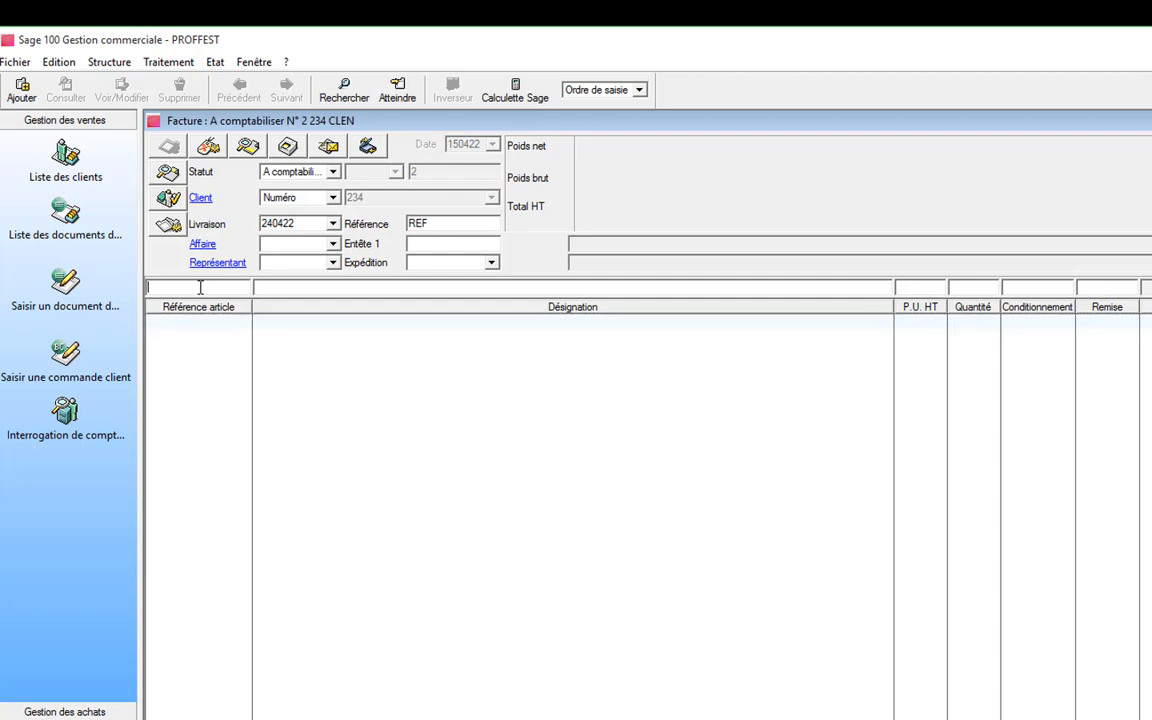
type("Z")
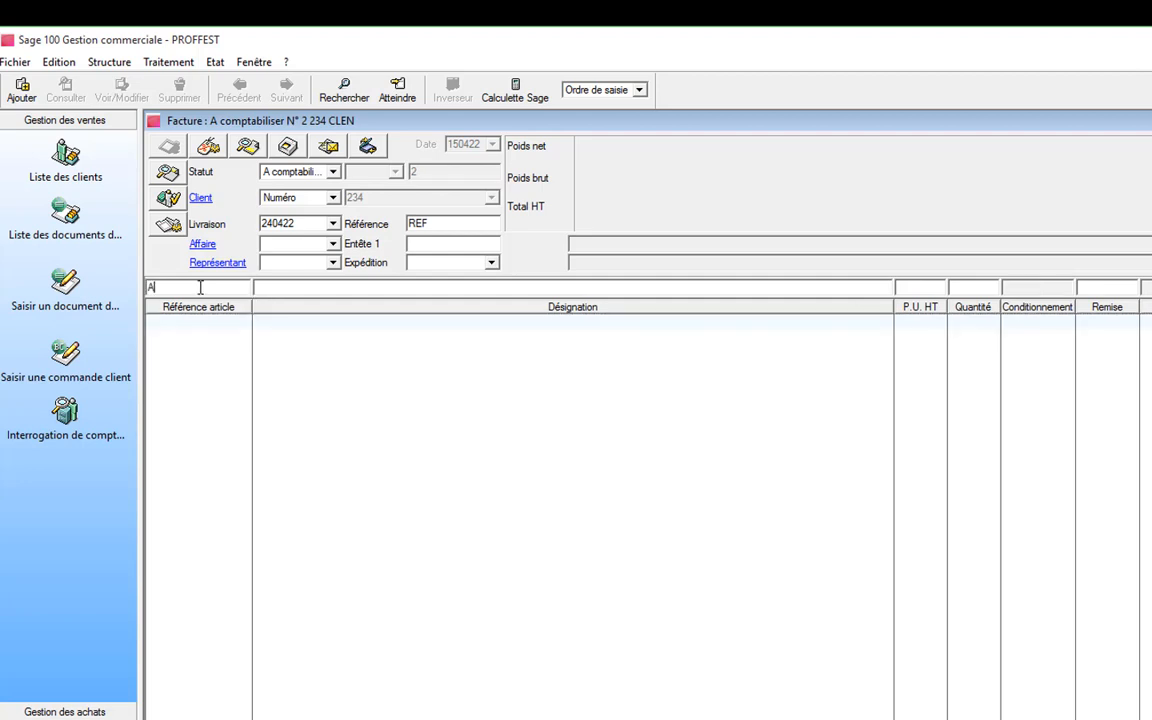
key("Tab")
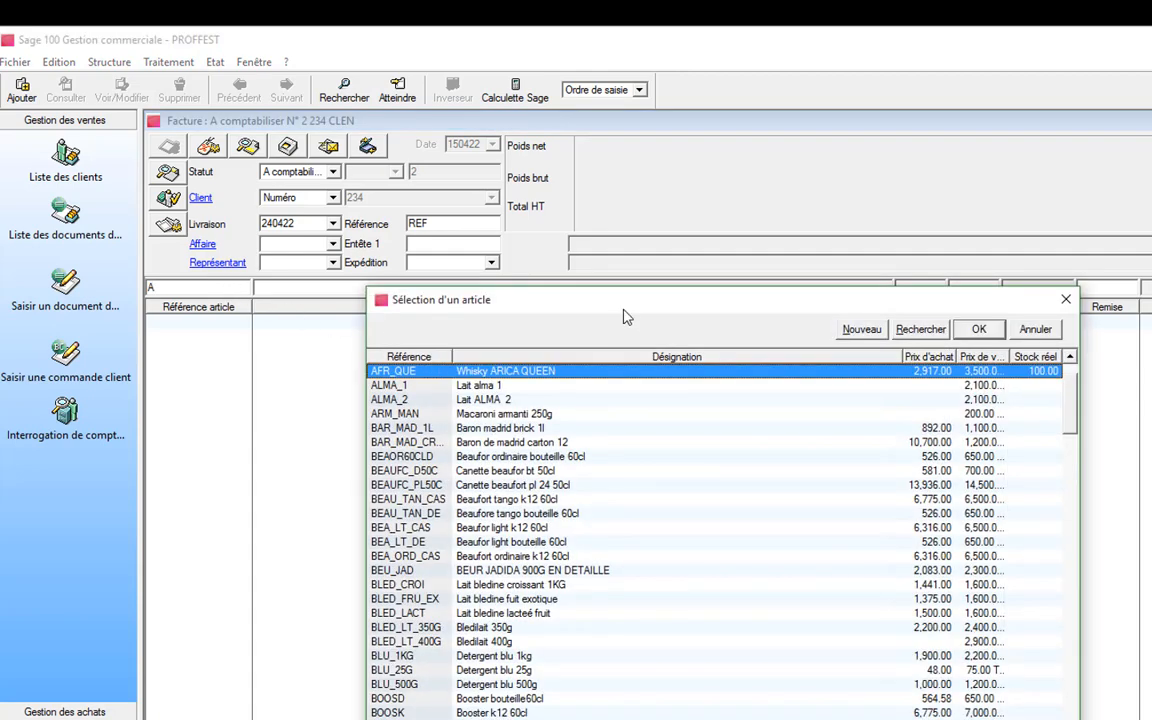
left_click_drag(622, 316, 586, 141)
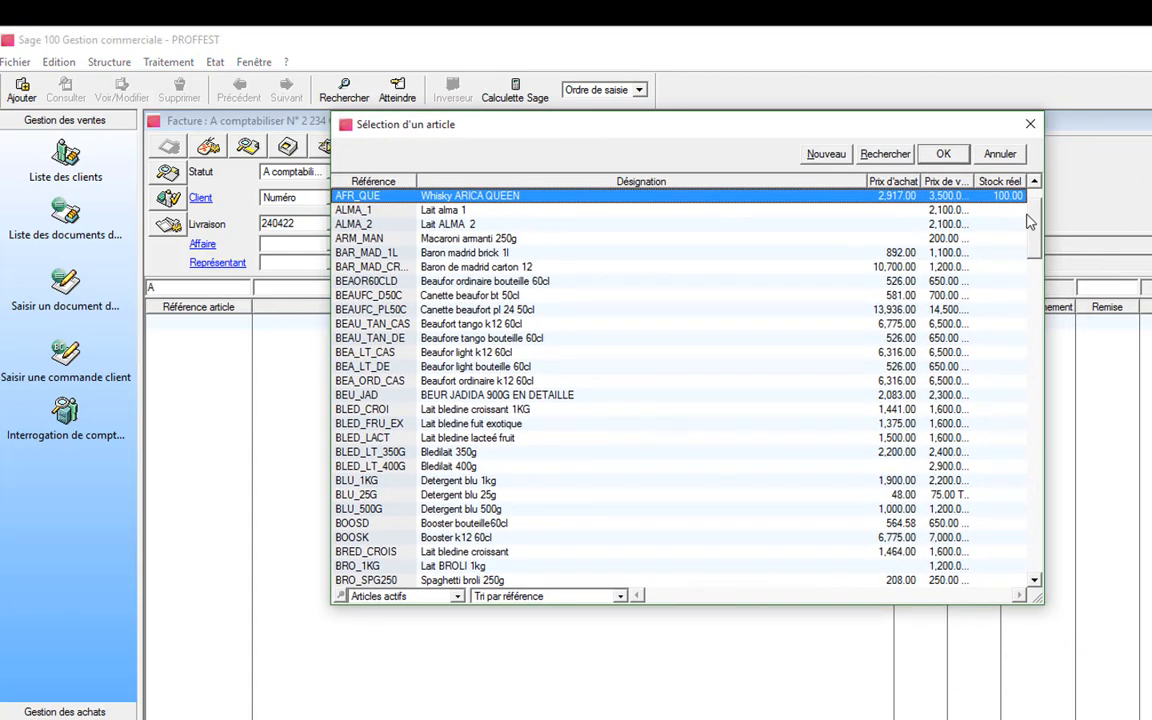
scroll(1030, 222, "up", 2)
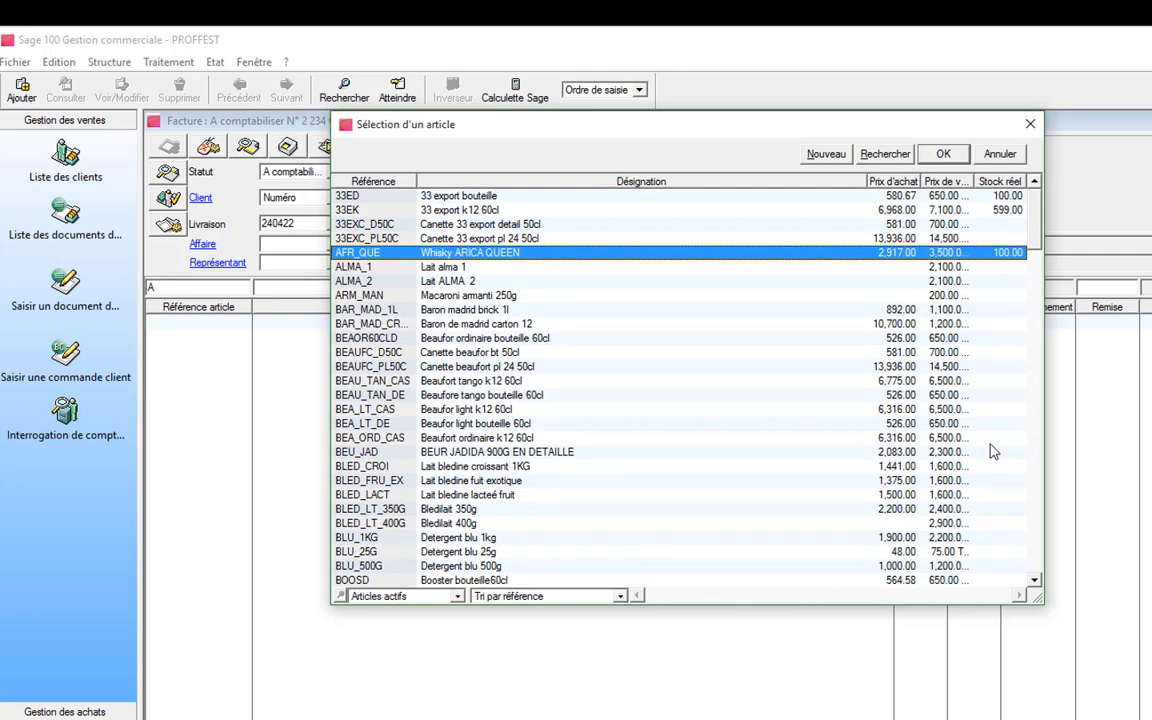
double_click(870, 224)
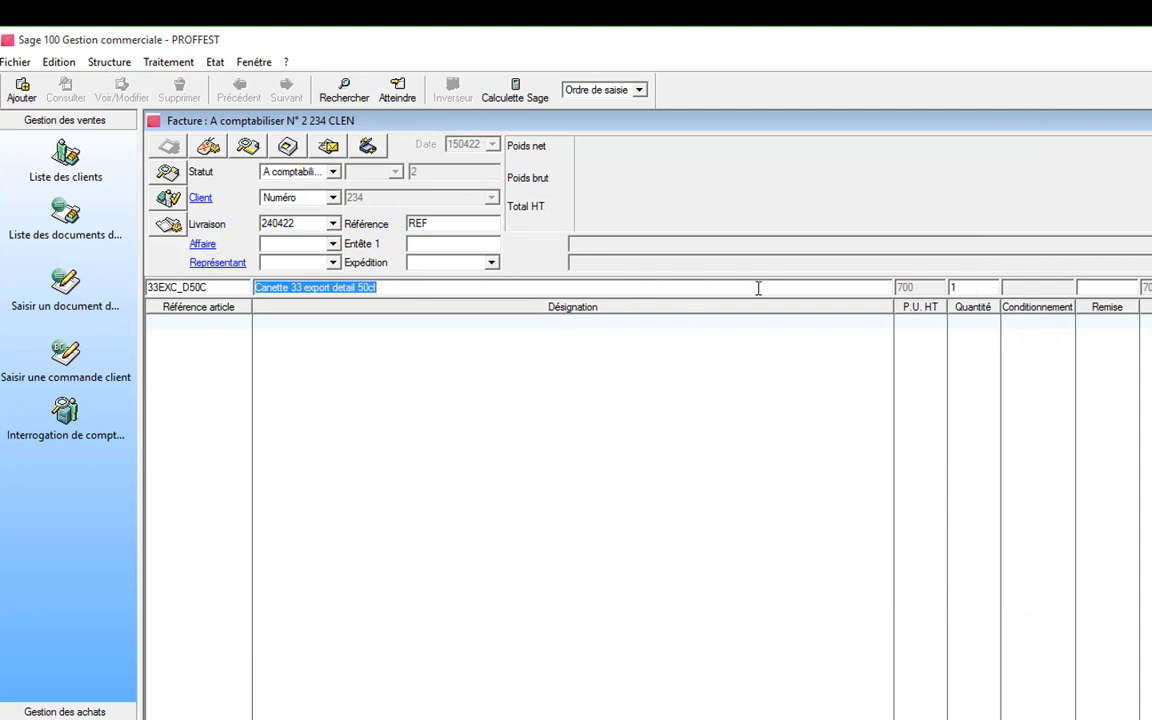
key("Return")
Check the availability of article 33EXC_D50C in the MAGAZIN and POINT DE VENTE depots, and abandon the line
left_click_drag(676, 217, 766, 206)
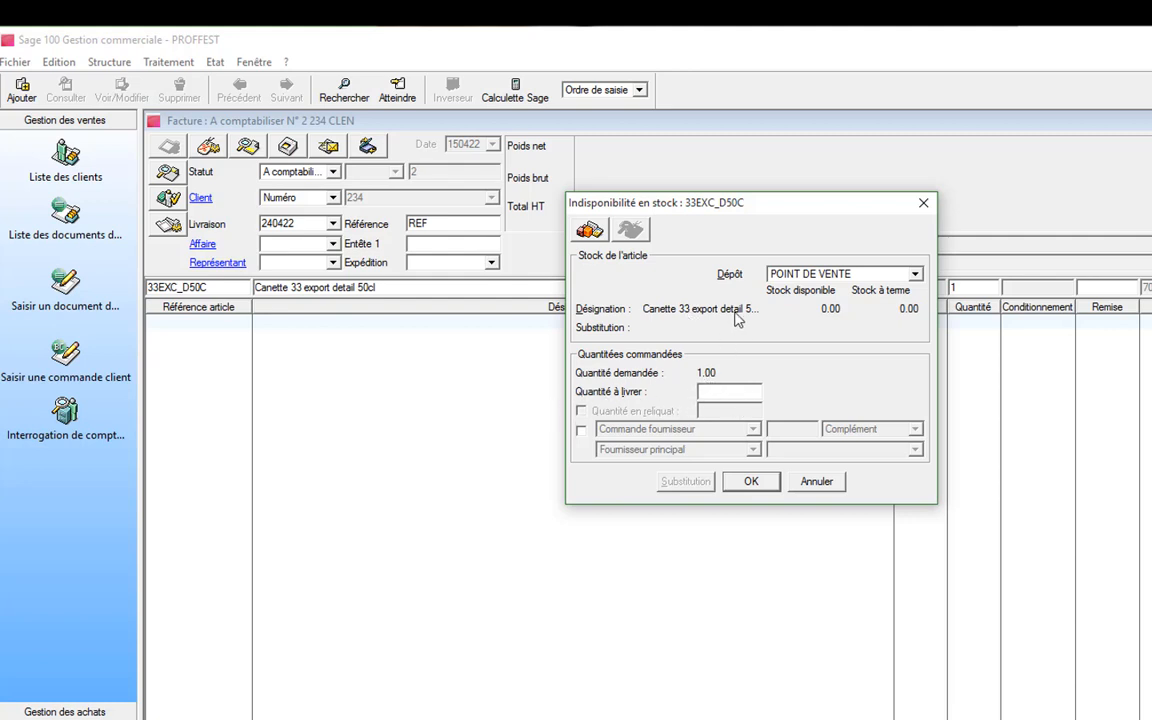
left_click(915, 274)
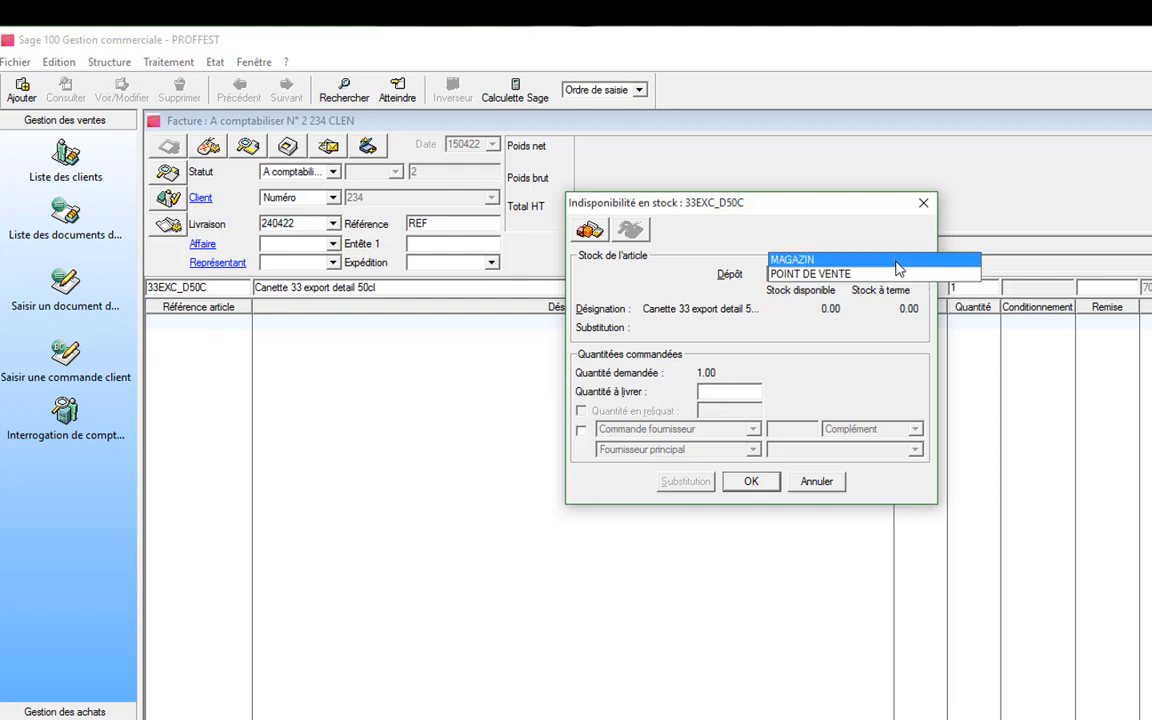
left_click(891, 263)
left_click(916, 274)
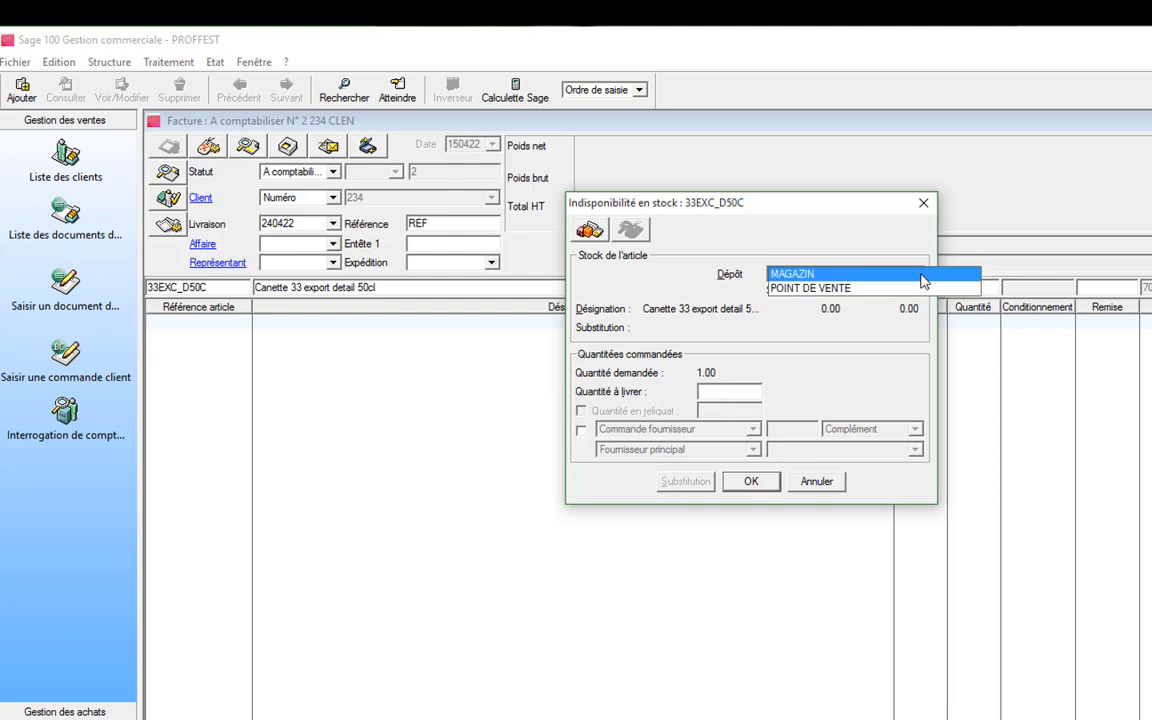
left_click(905, 289)
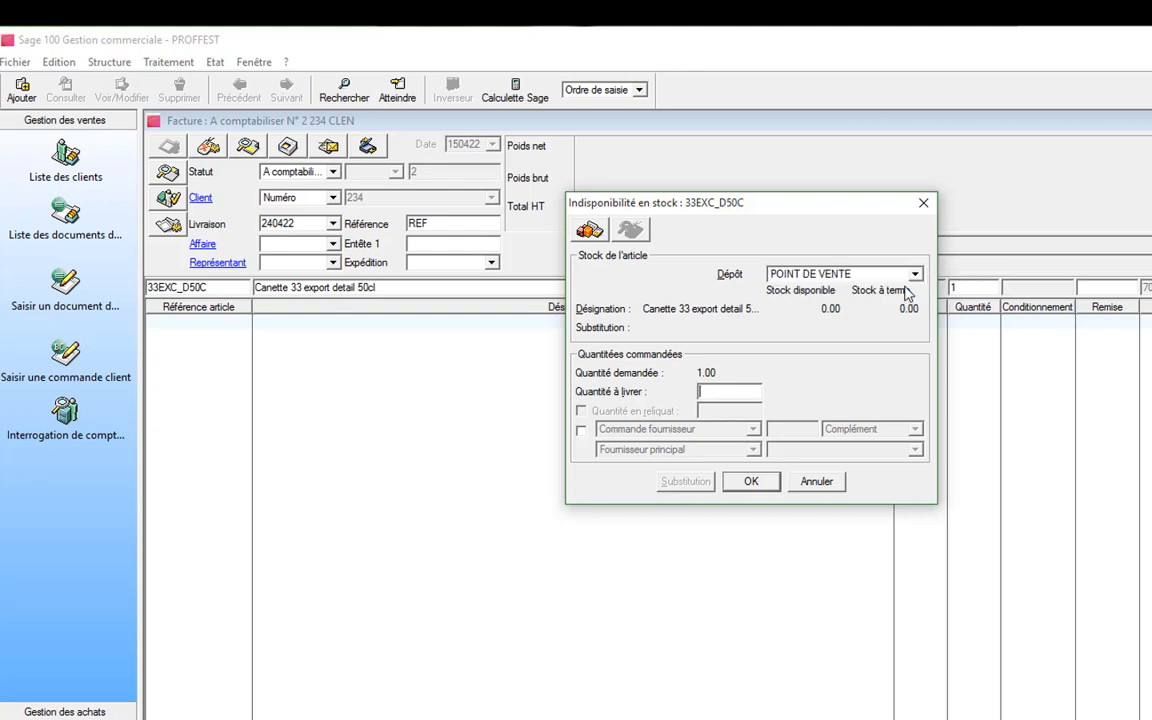
left_click(921, 206)
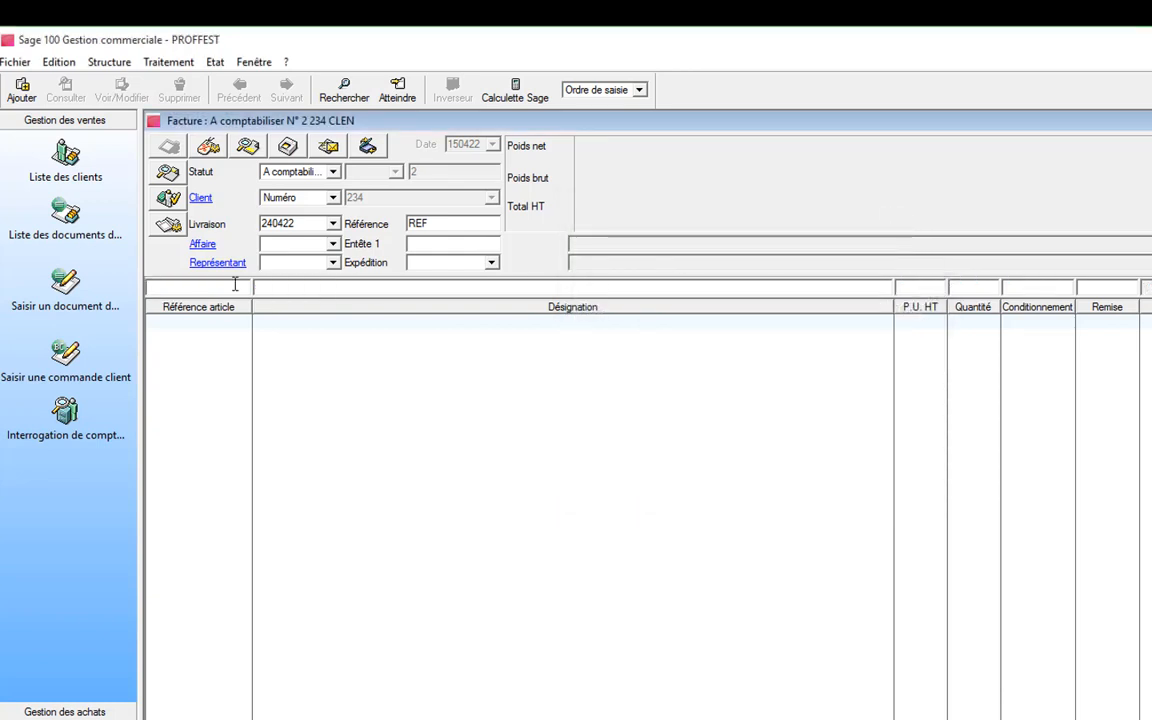
Add an invoice line for article AFR_QUE, Whisky ARICA QUEEN, with a quantity of 20
type("A")
key("Tab")
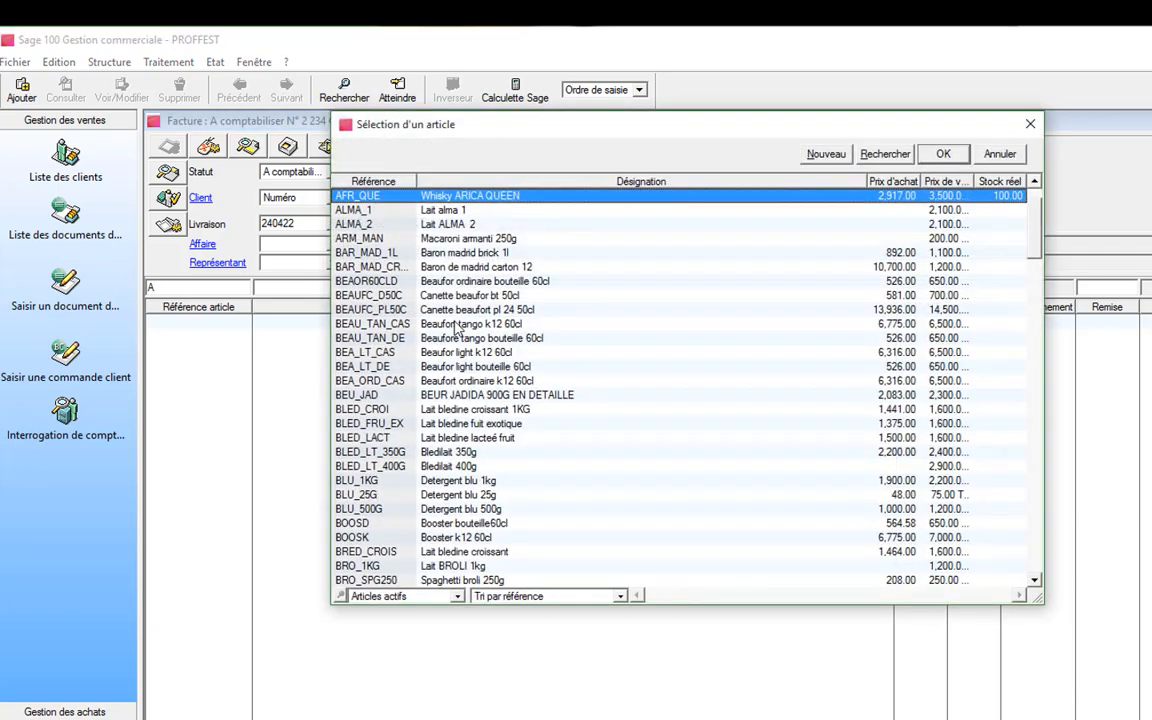
scroll(990, 200, "up", 1)
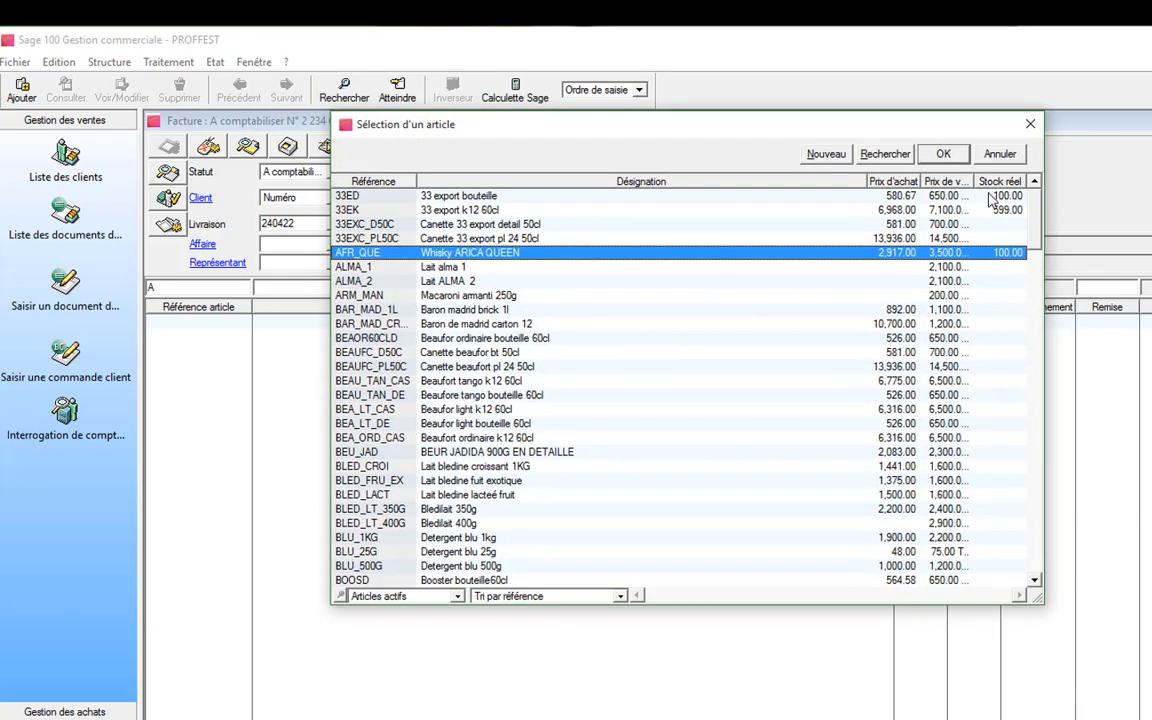
double_click(1005, 253)
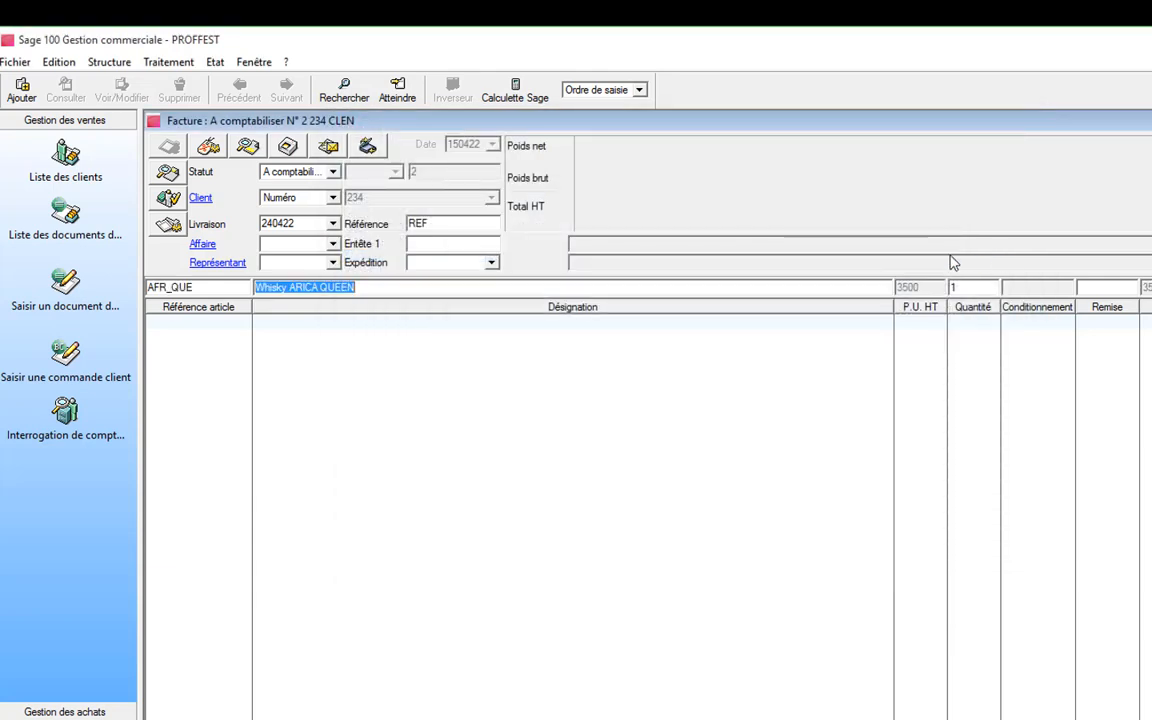
key("Tab")
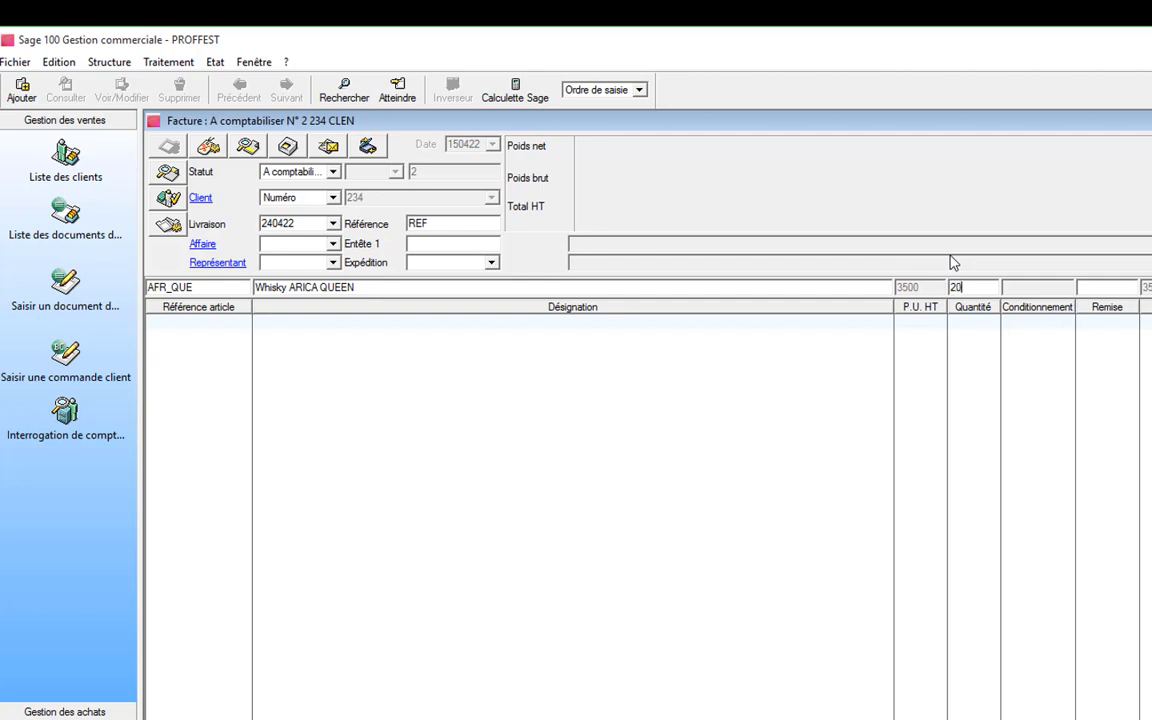
key("Return")
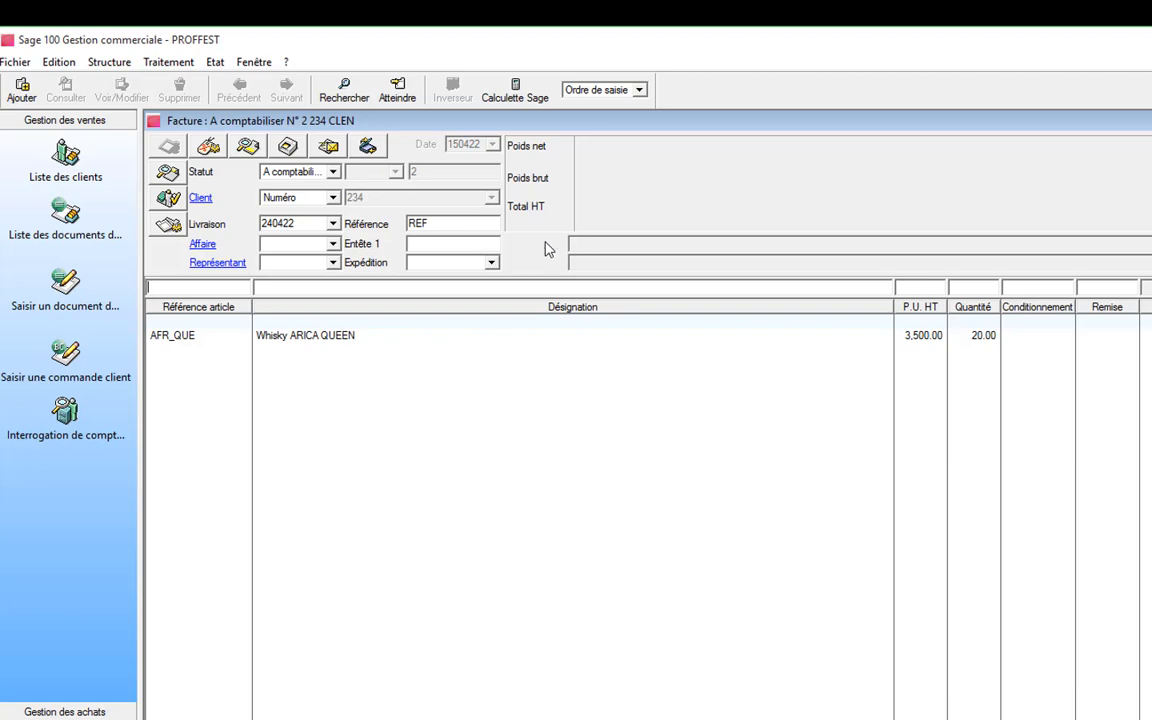
Add an invoice line for article 33ED, 33 export bouteille, with a quantity of 10, and close the invoice
type("ZA")
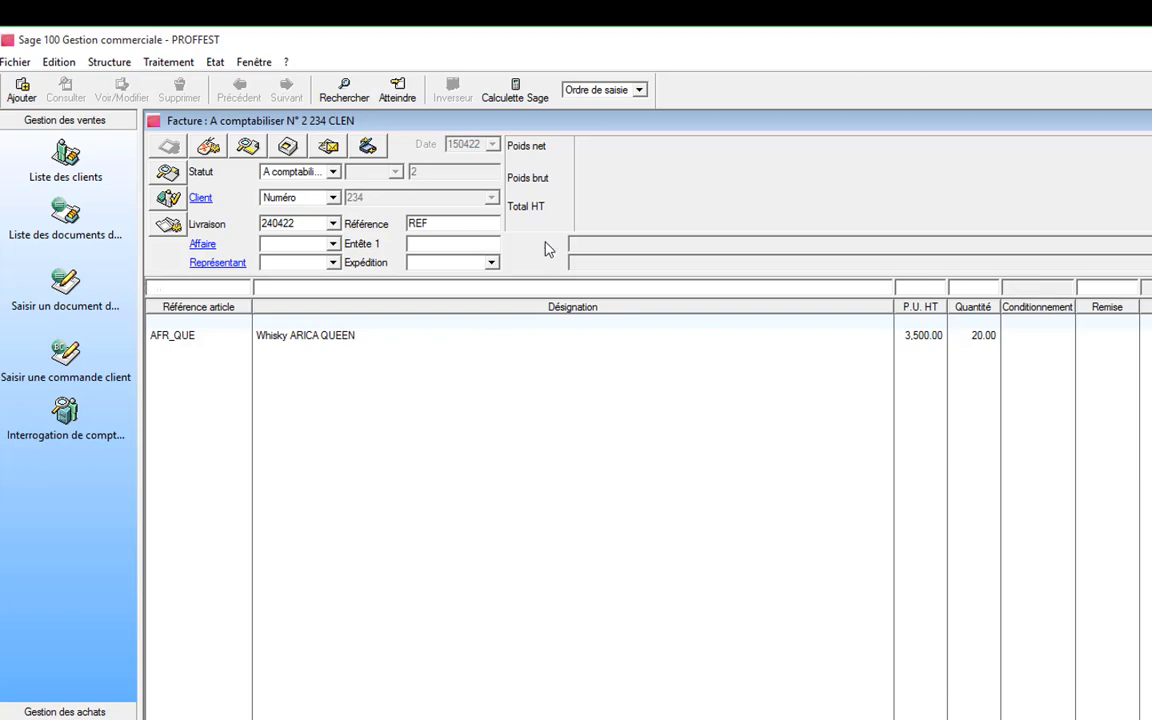
key("Return")
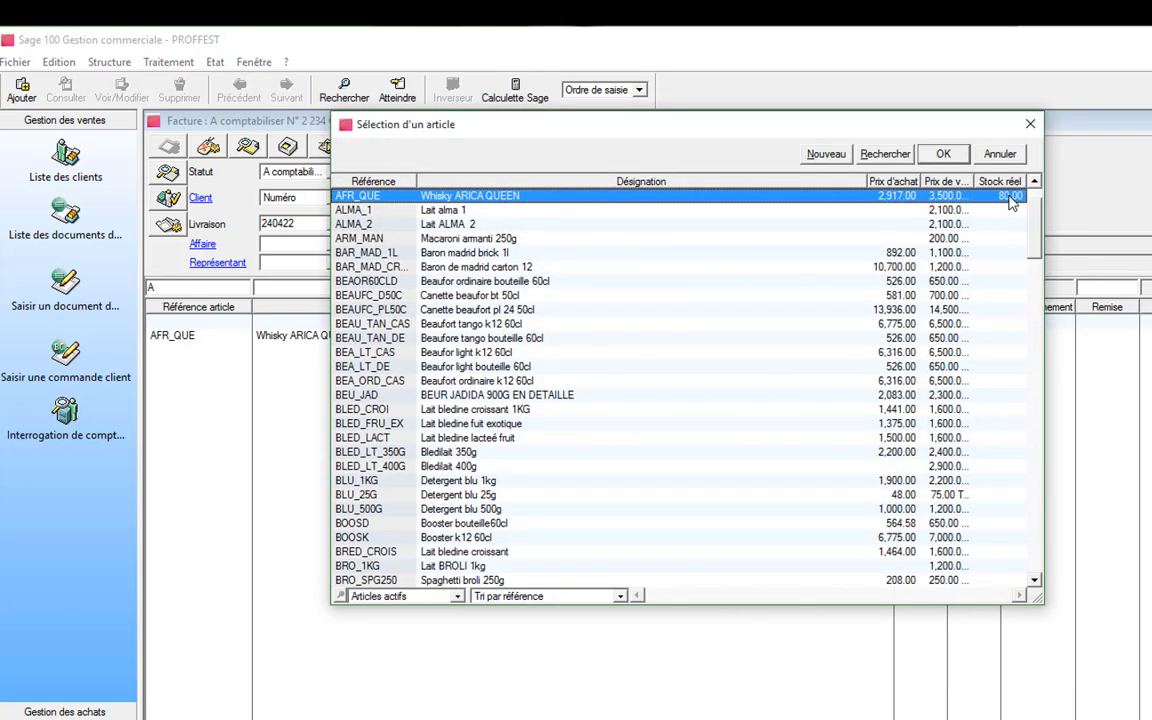
scroll(993, 210, "up", 2)
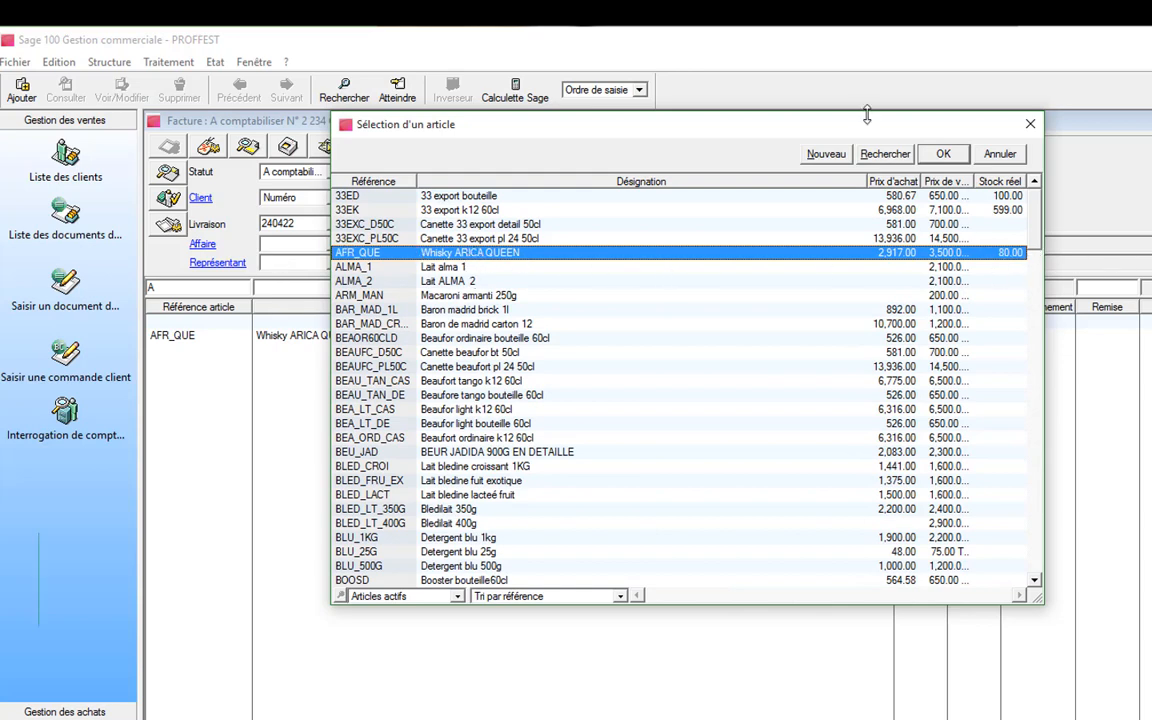
left_click_drag(865, 138, 660, 140)
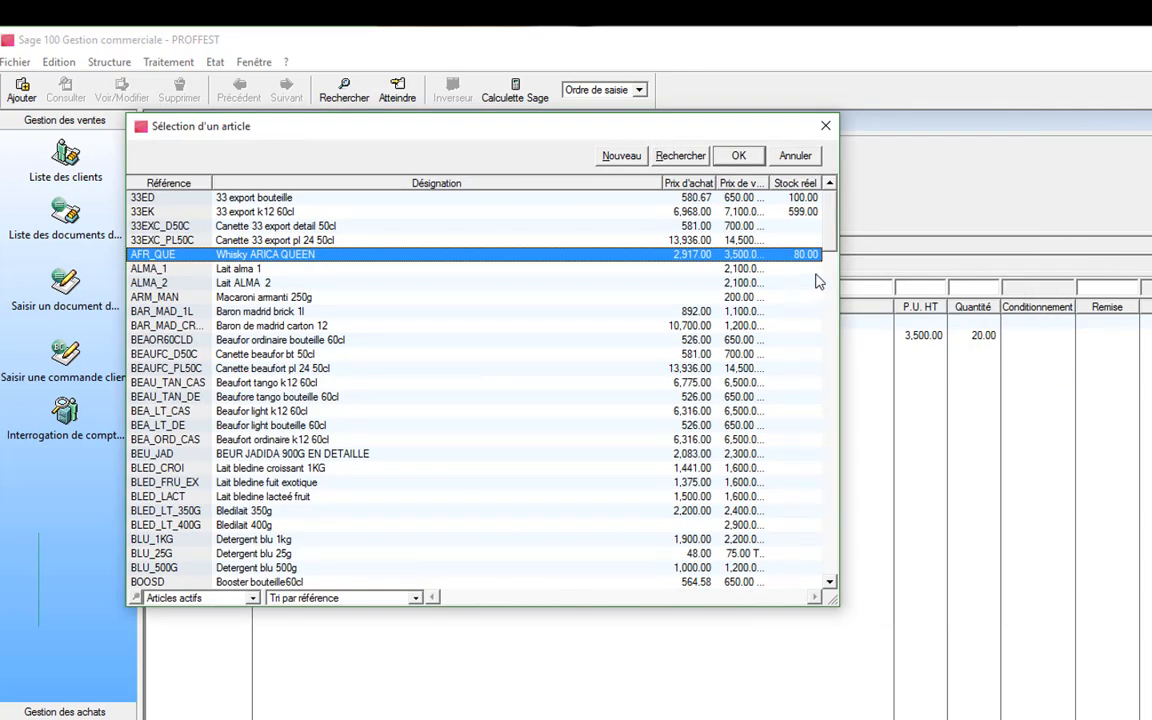
left_click(801, 199)
double_click(801, 200)
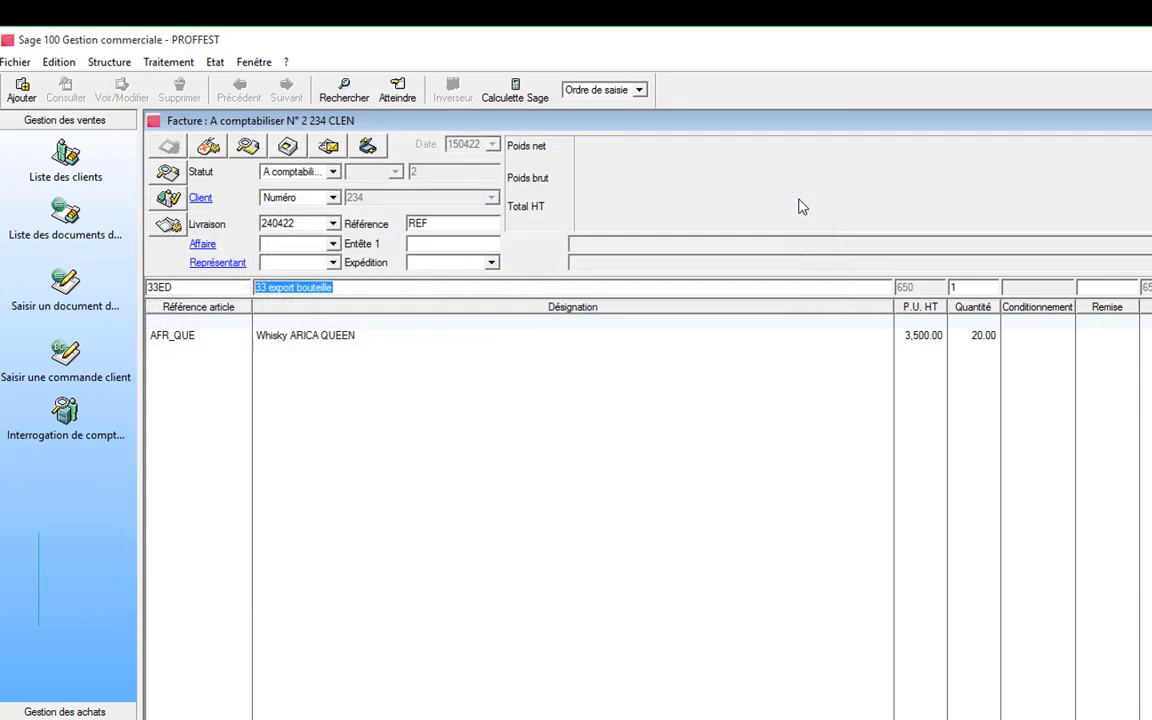
key("Tab")
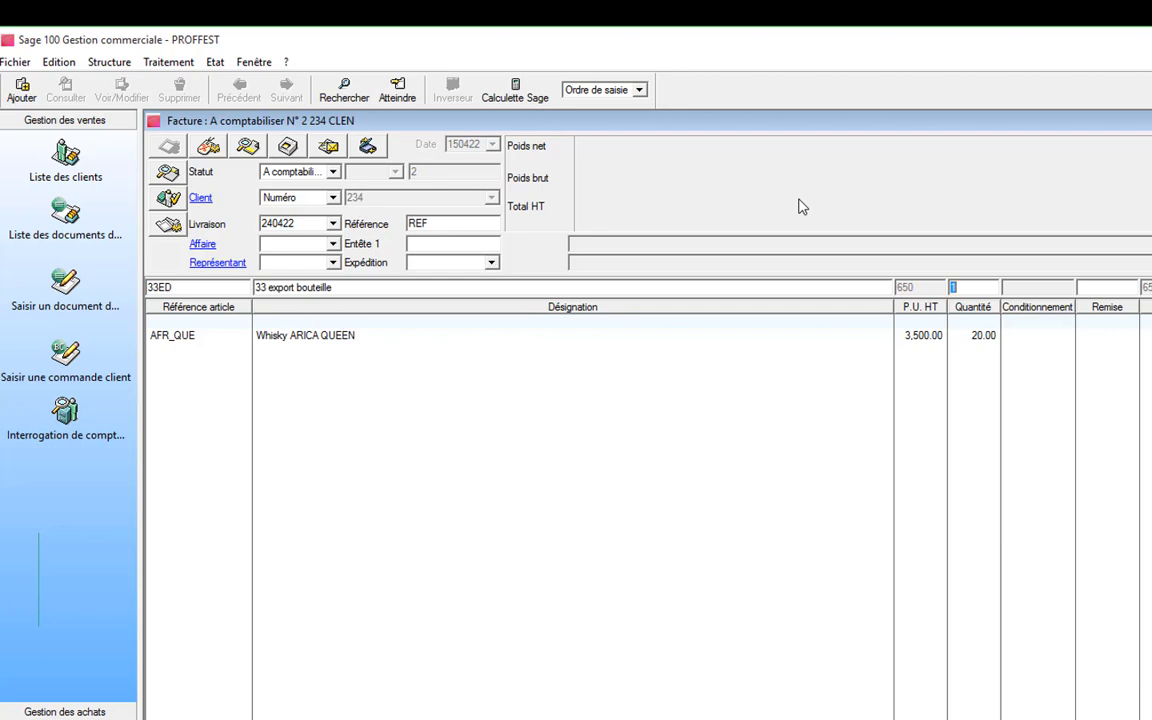
type("10")
key("Return")
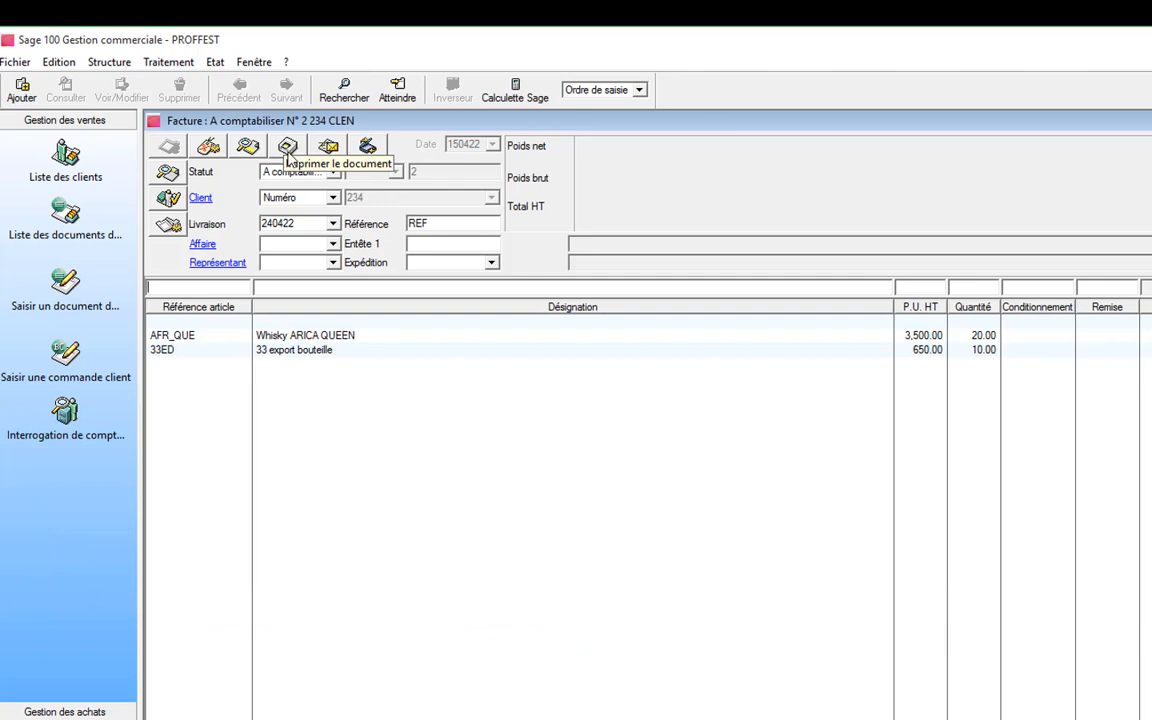
key("Escape")
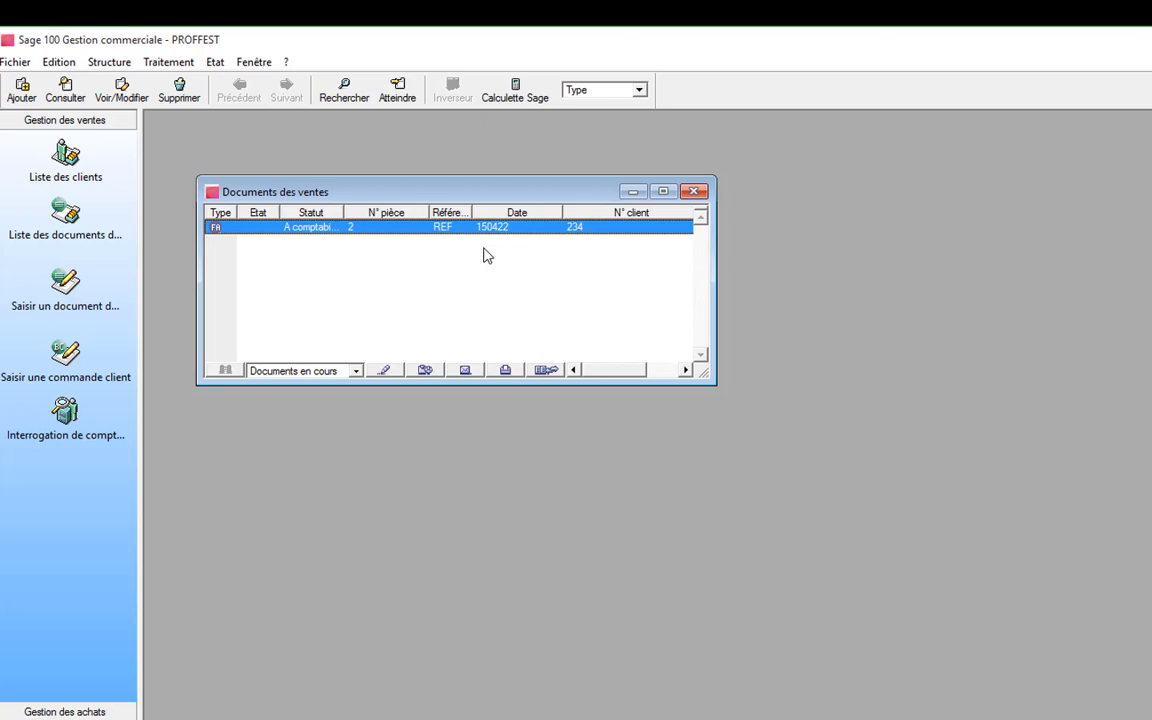
Reopen the Documents des ventes list, check the entry of the invoice with reference REF, and close the list
left_click(693, 191)
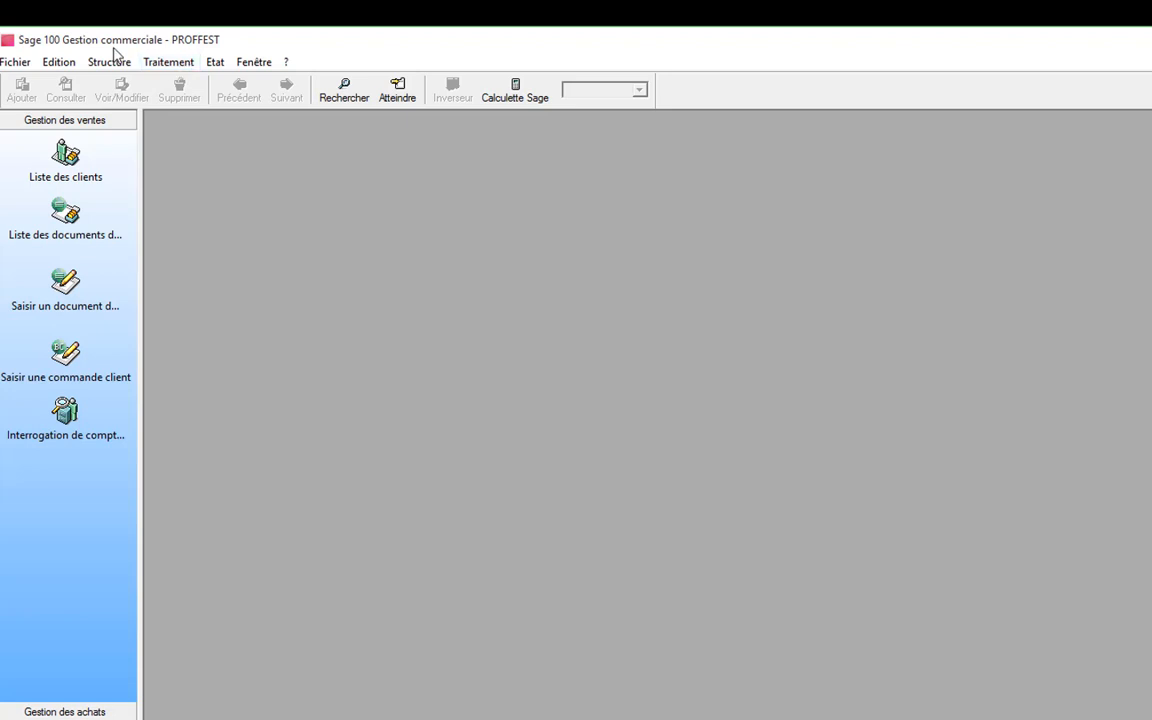
left_click(155, 62)
left_click(212, 85)
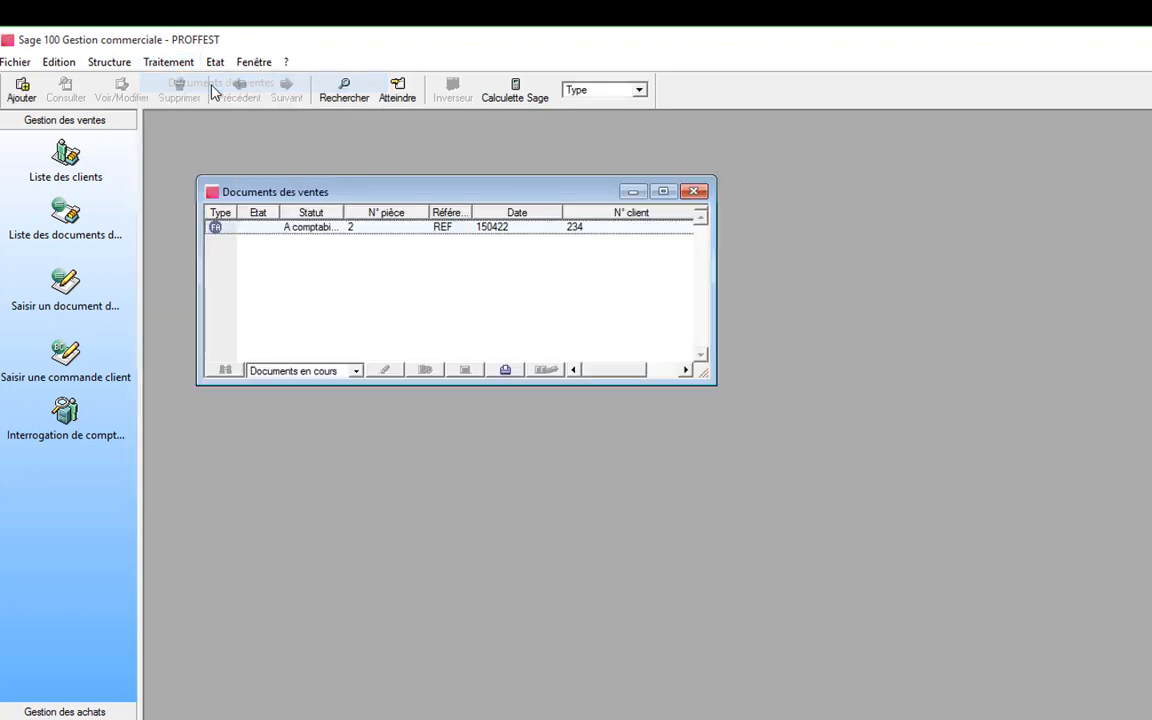
left_click(405, 227)
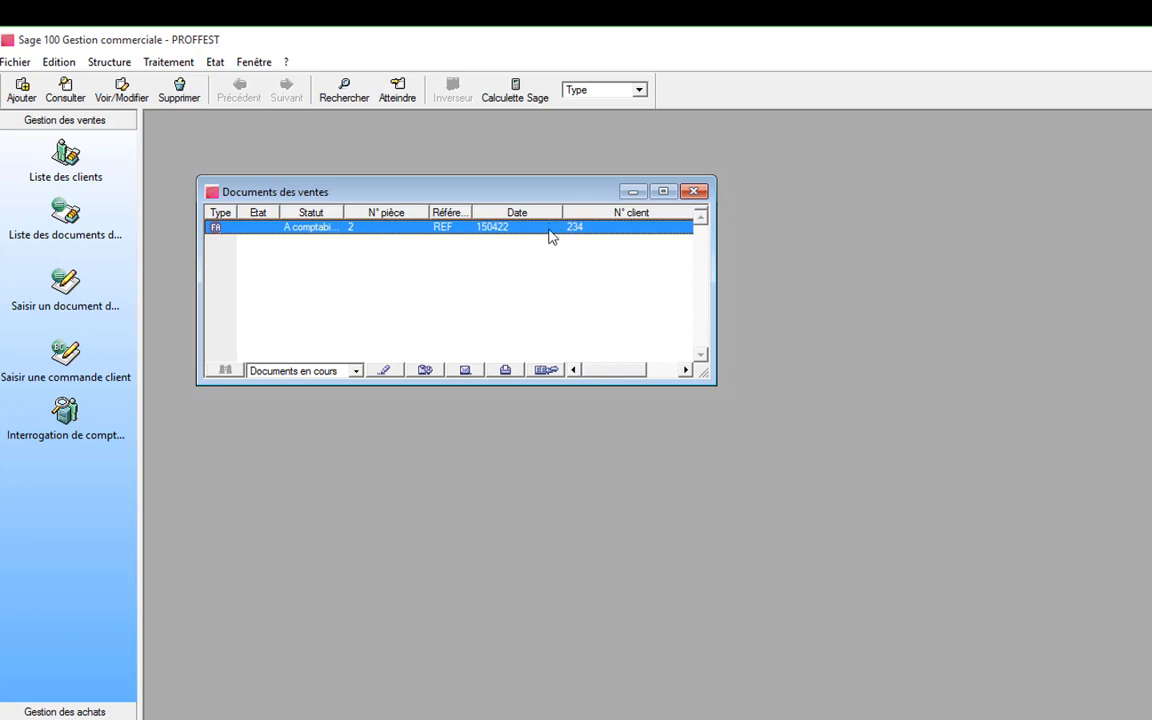
left_click(693, 192)
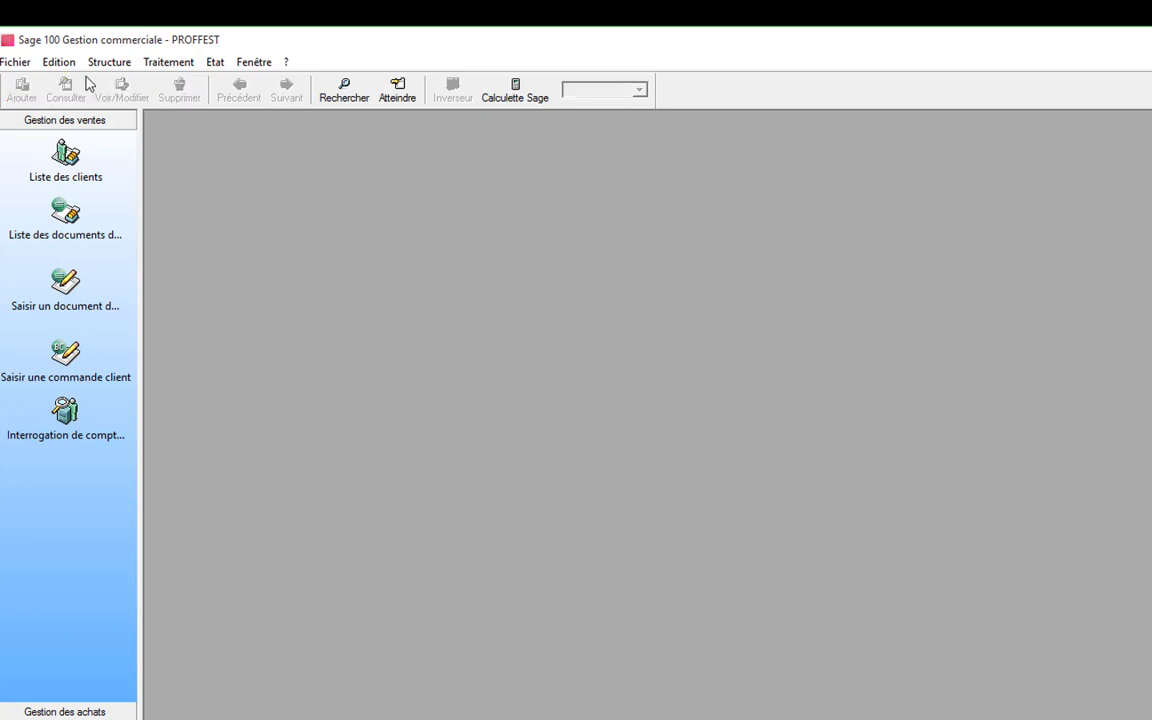
Open the Mise en page module and create a blank Liste layout of type Traitement : Documents des ventes, achats et stocks
left_click(16, 63)
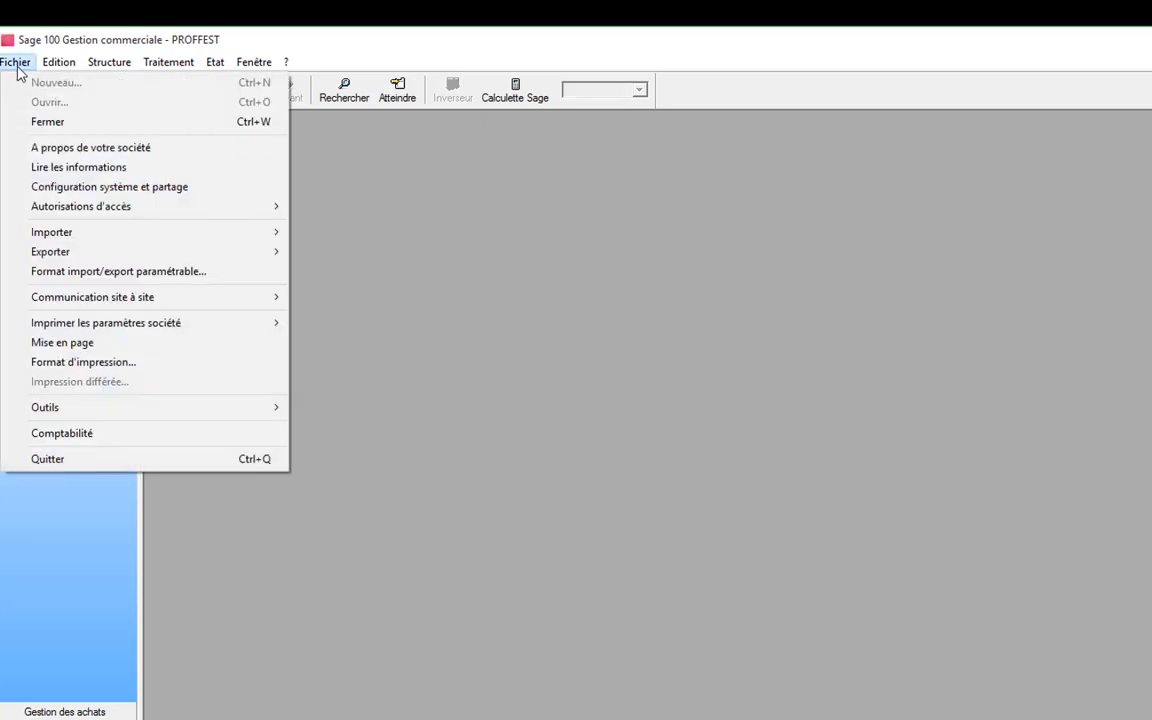
left_click(70, 342)
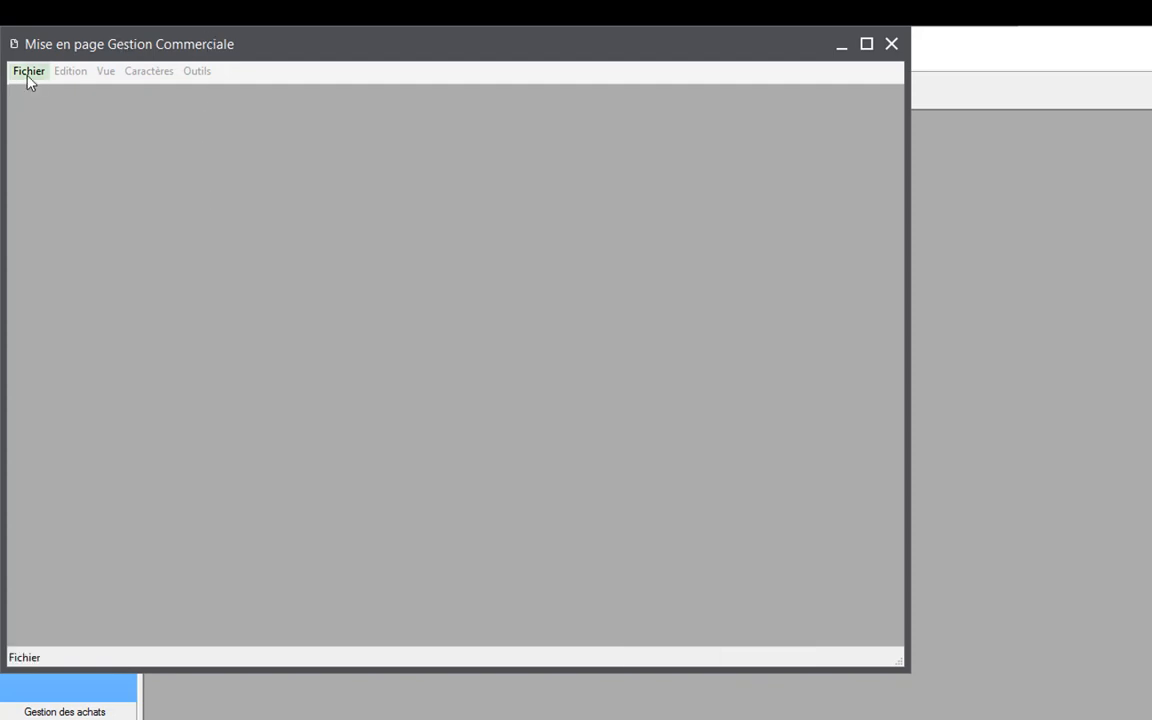
left_click_drag(447, 57, 491, 64)
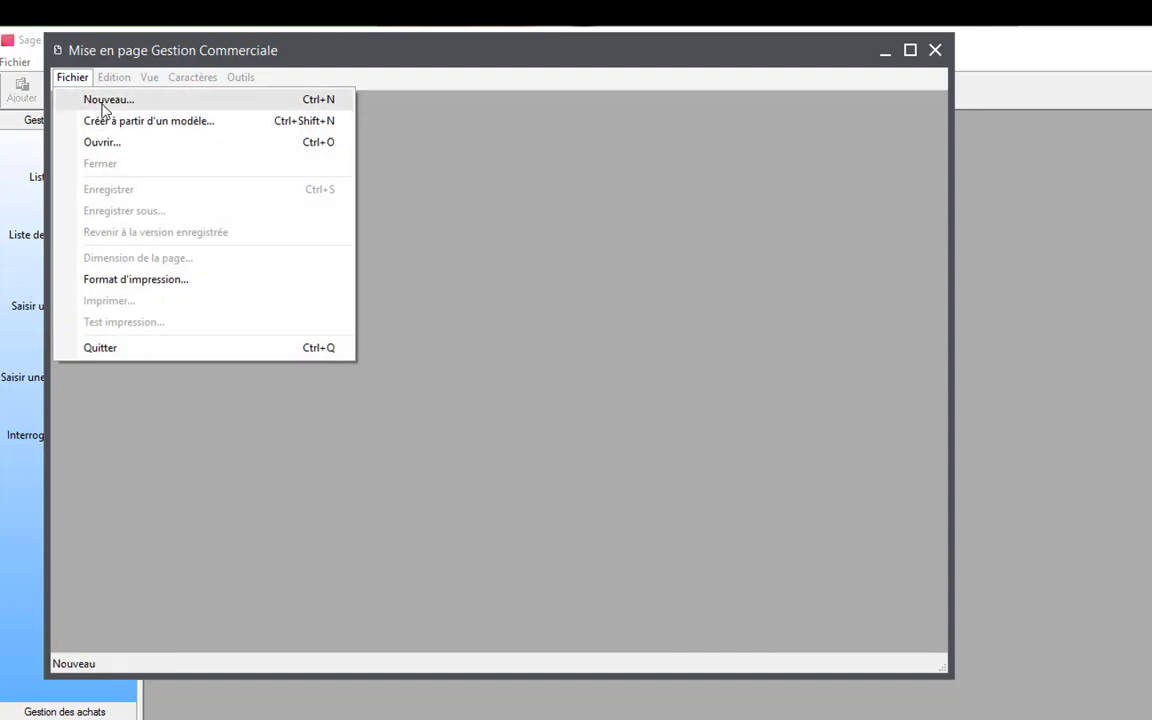
left_click(104, 100)
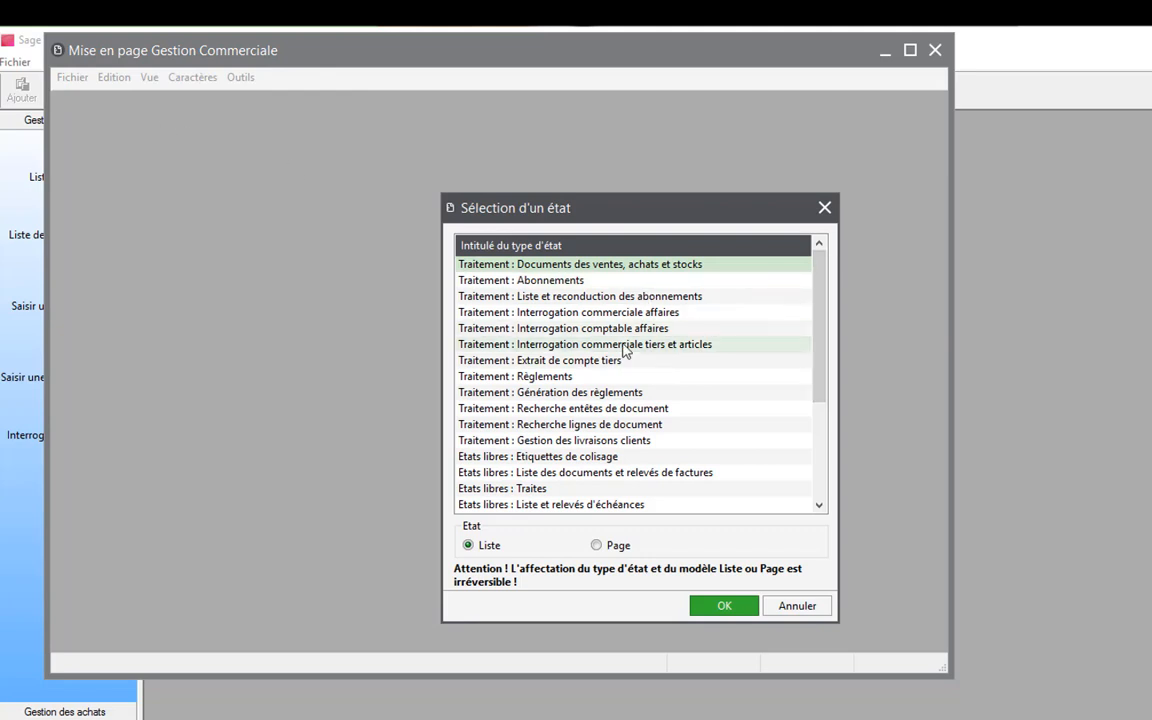
scroll(573, 341, "down", 4)
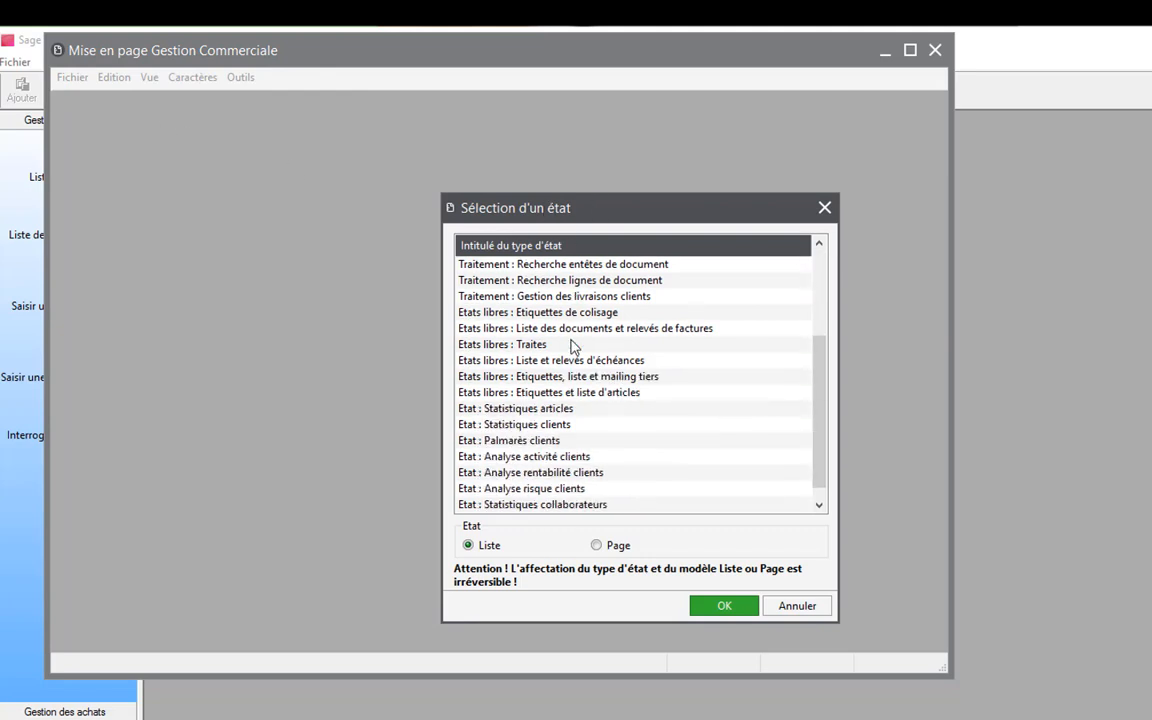
scroll(571, 340, "up", 2)
scroll(573, 346, "up", 2)
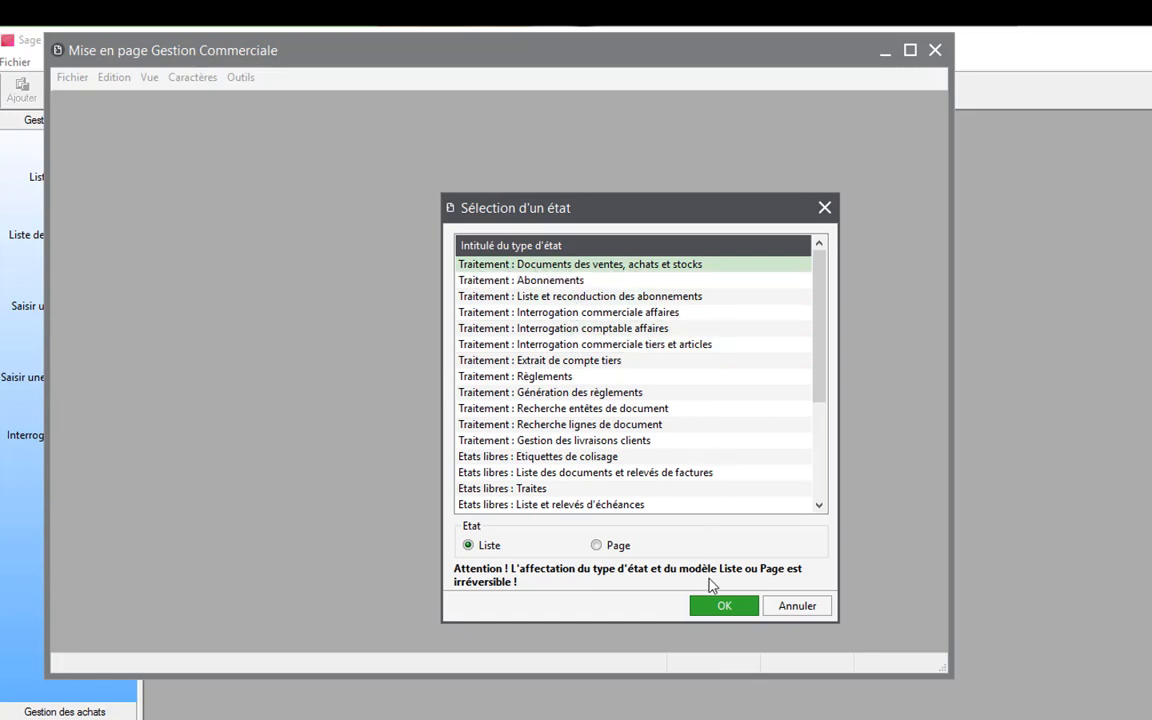
left_click(727, 611)
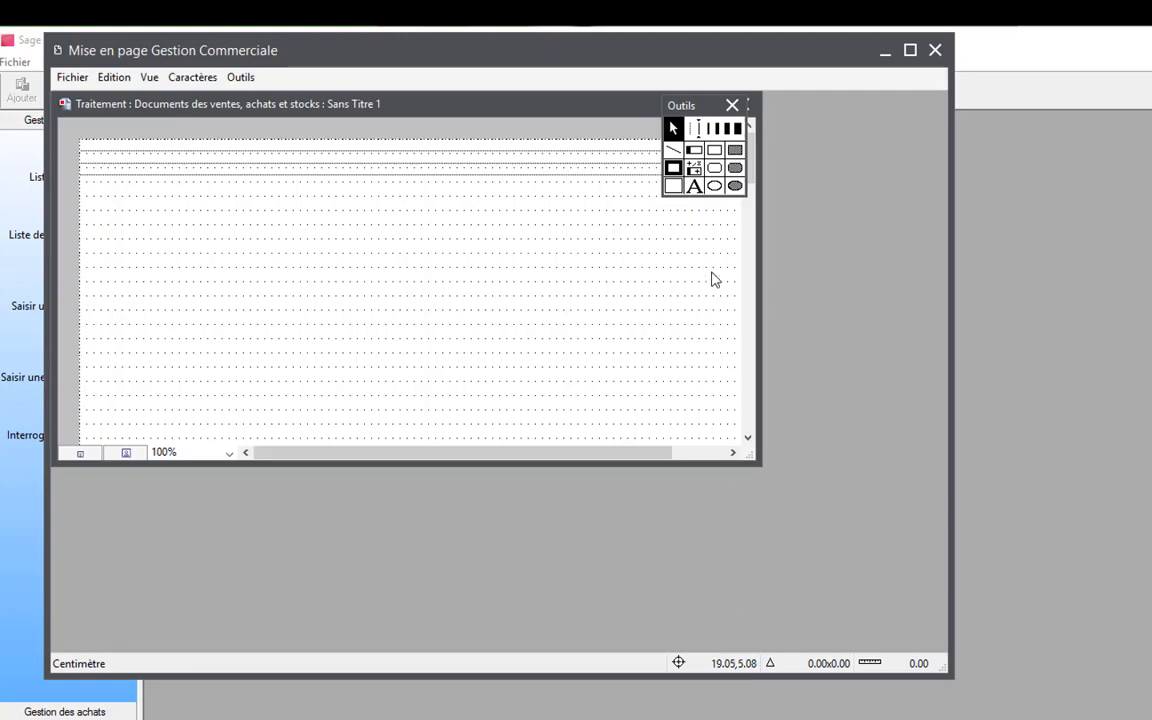
Reposition and enlarge the blank layout's window, and close both the Outils palette and the layout
left_click_drag(581, 108, 640, 170)
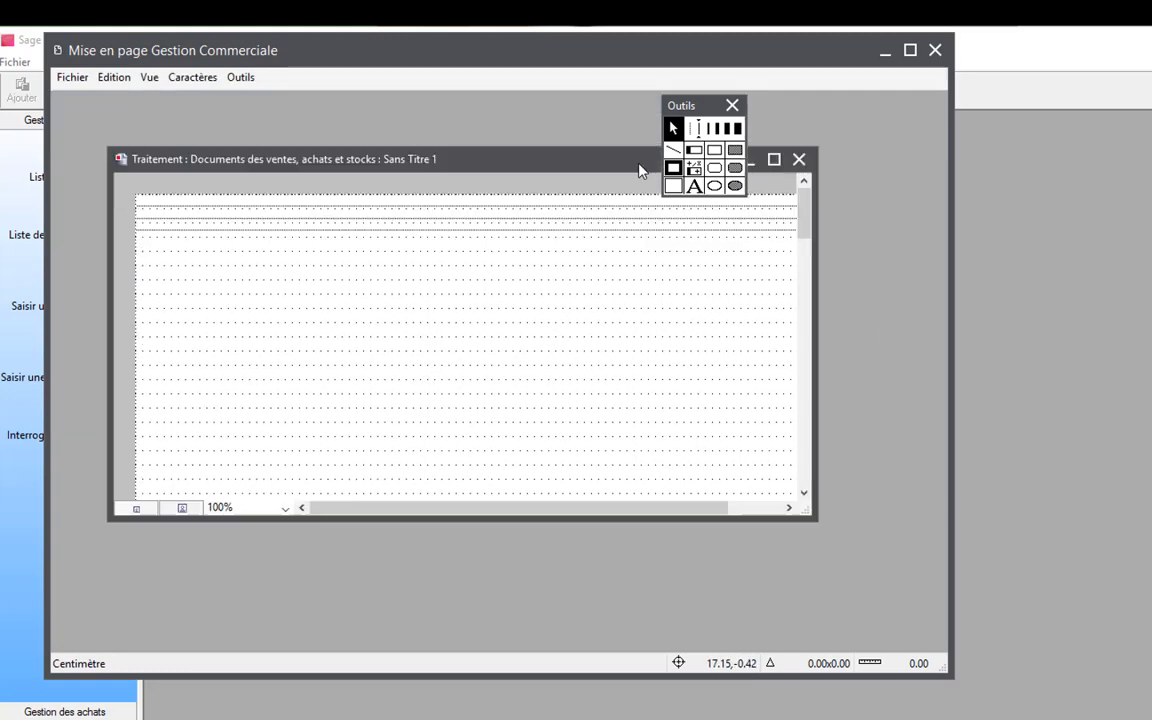
left_click_drag(604, 518, 610, 633)
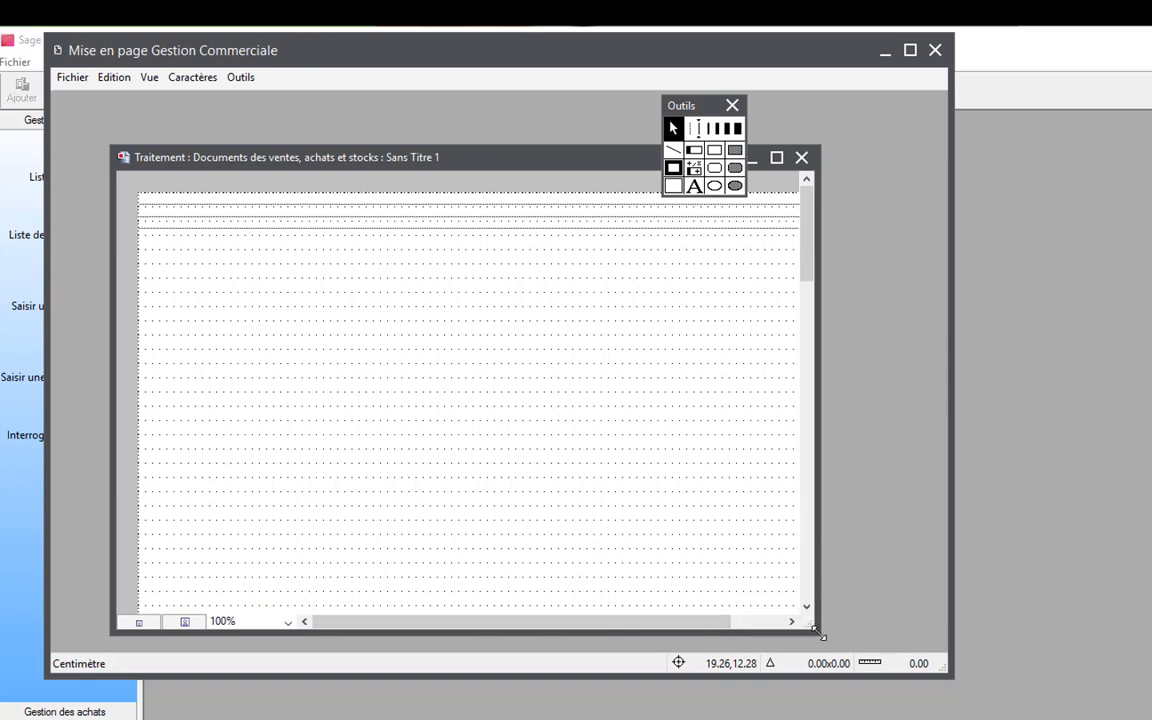
left_click_drag(815, 632, 829, 639)
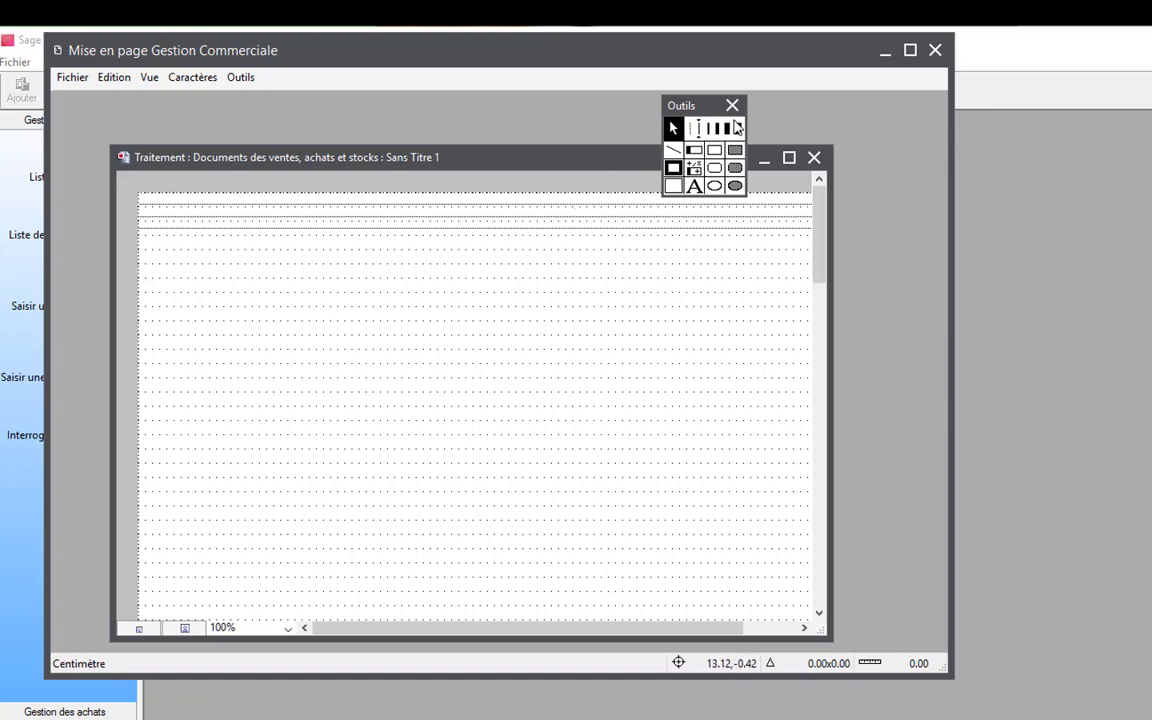
left_click(733, 106)
left_click(818, 160)
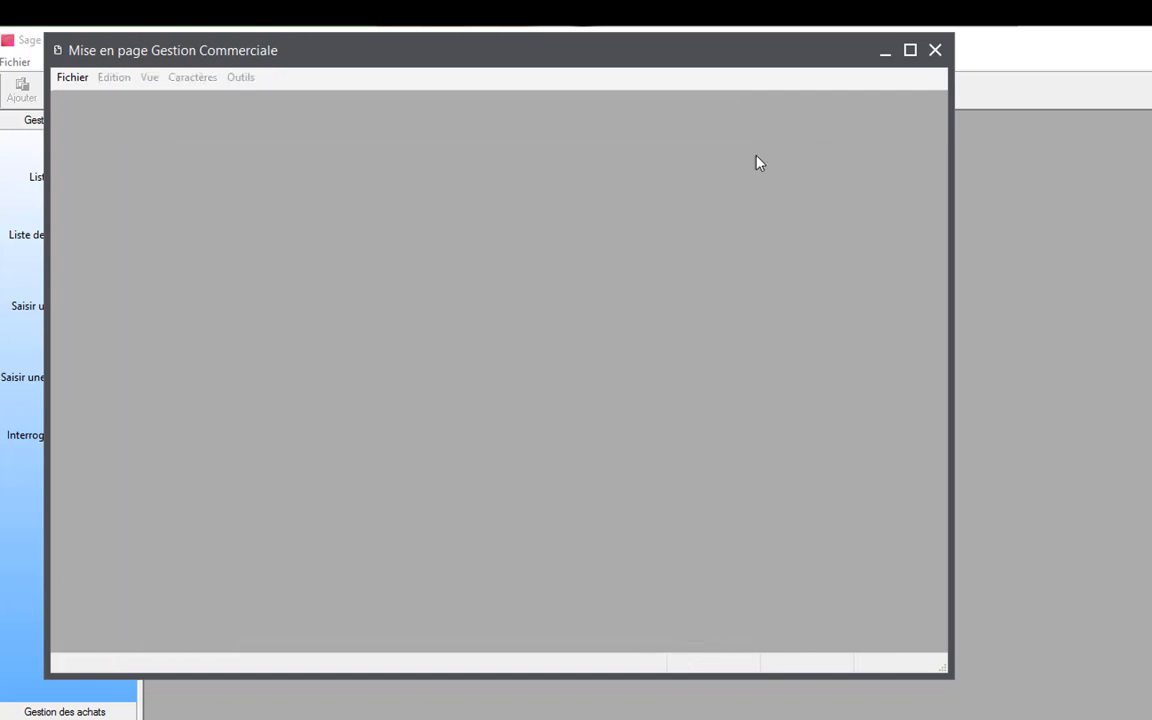
Start creating a layout from a model and examine the models offered under Achats, Etats libres and Ventes
left_click(78, 82)
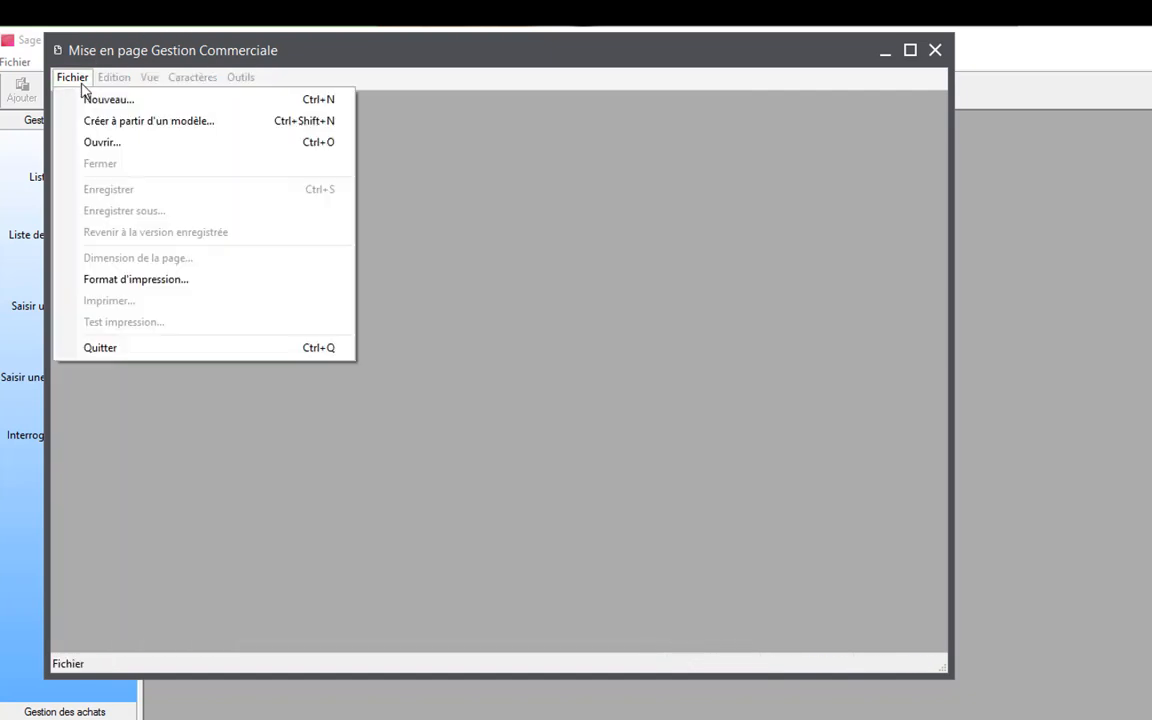
left_click(138, 118)
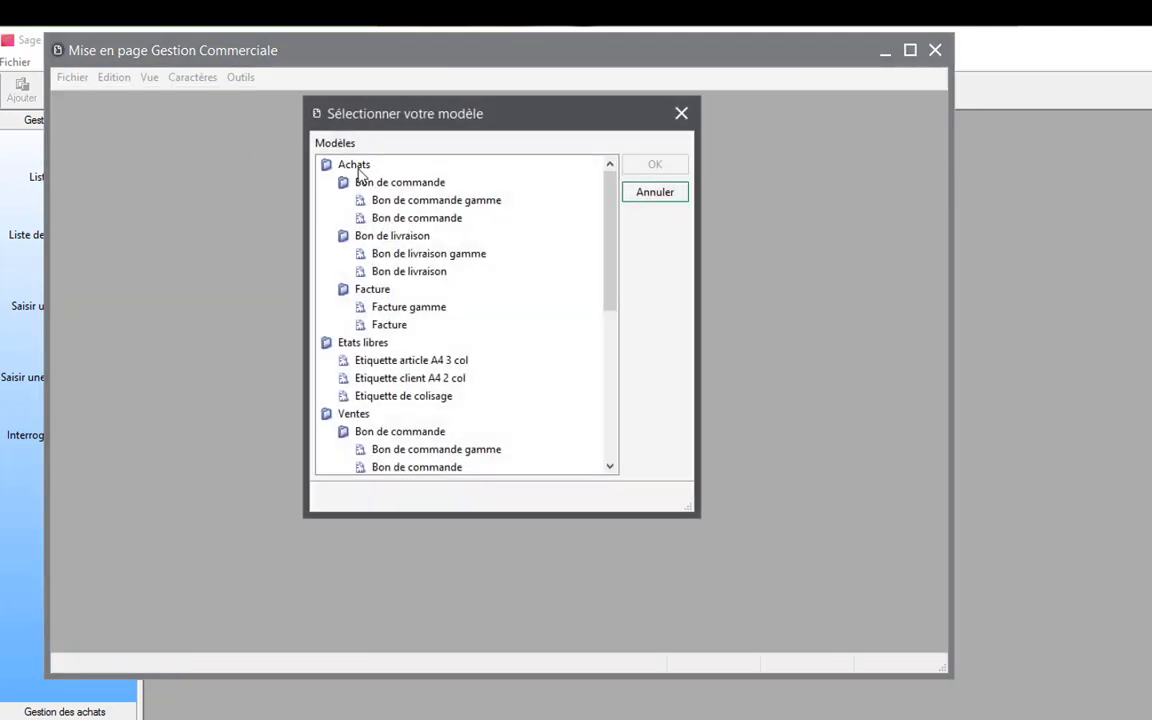
scroll(412, 280, "down", 7)
scroll(398, 255, "up", 2)
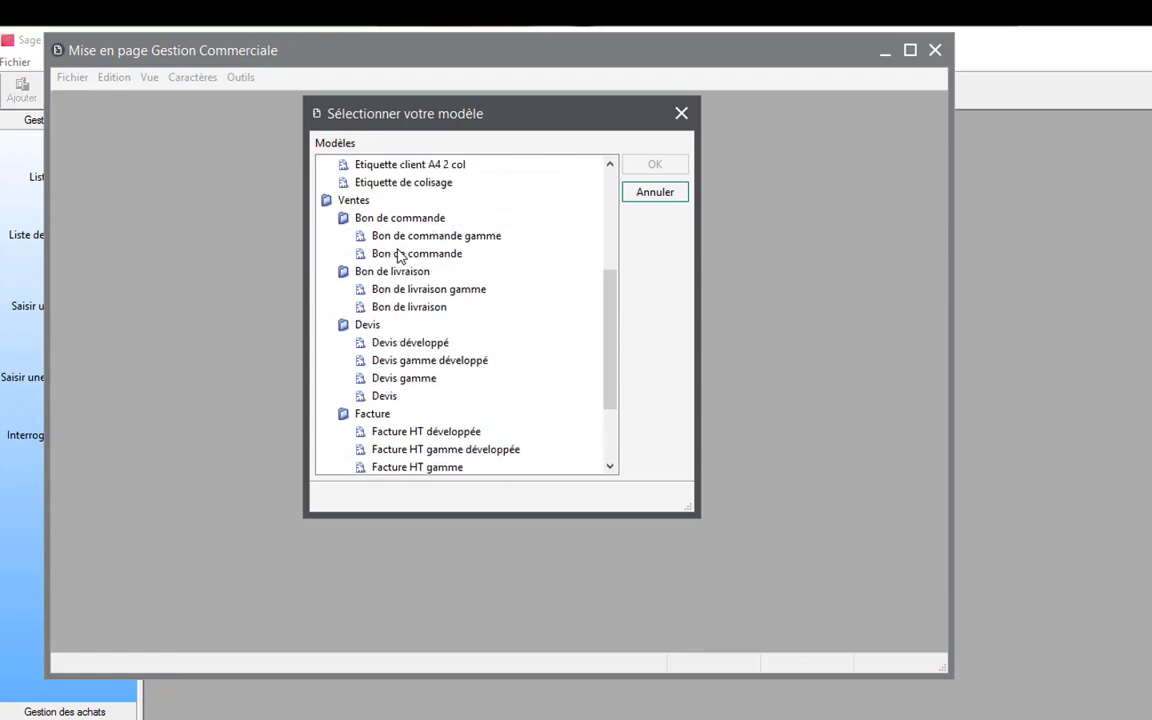
scroll(398, 182, "up", 3)
scroll(398, 182, "down", 2)
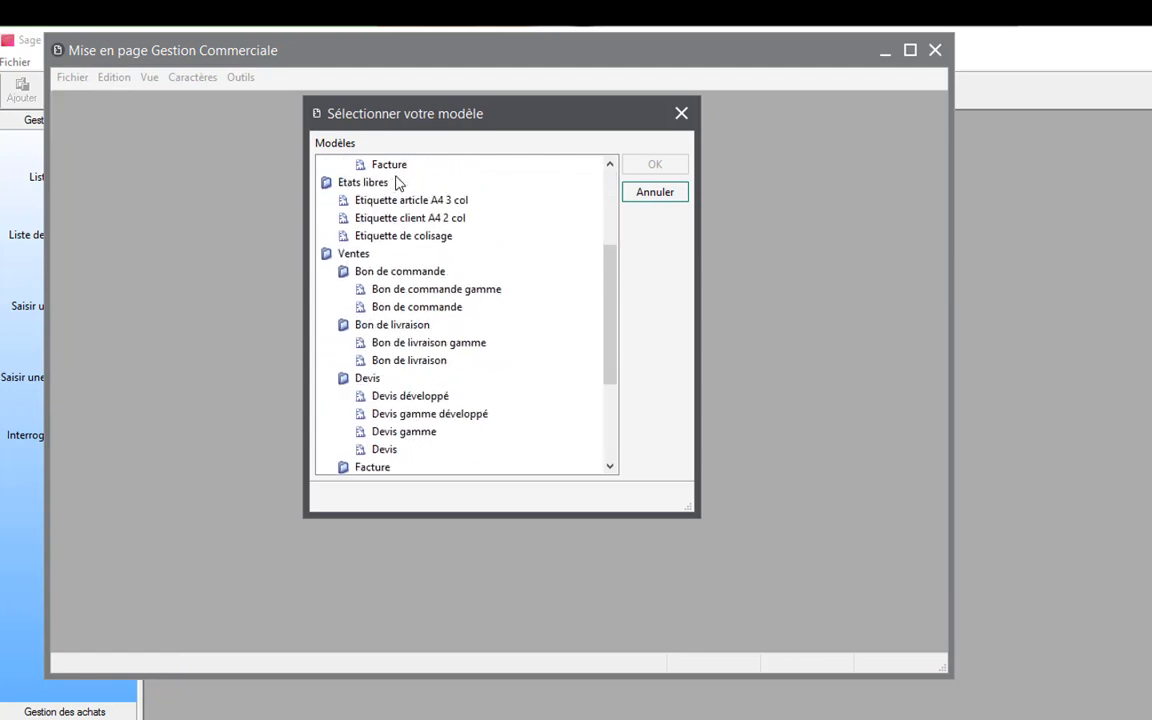
scroll(398, 182, "up", 3)
scroll(418, 422, "down", 2)
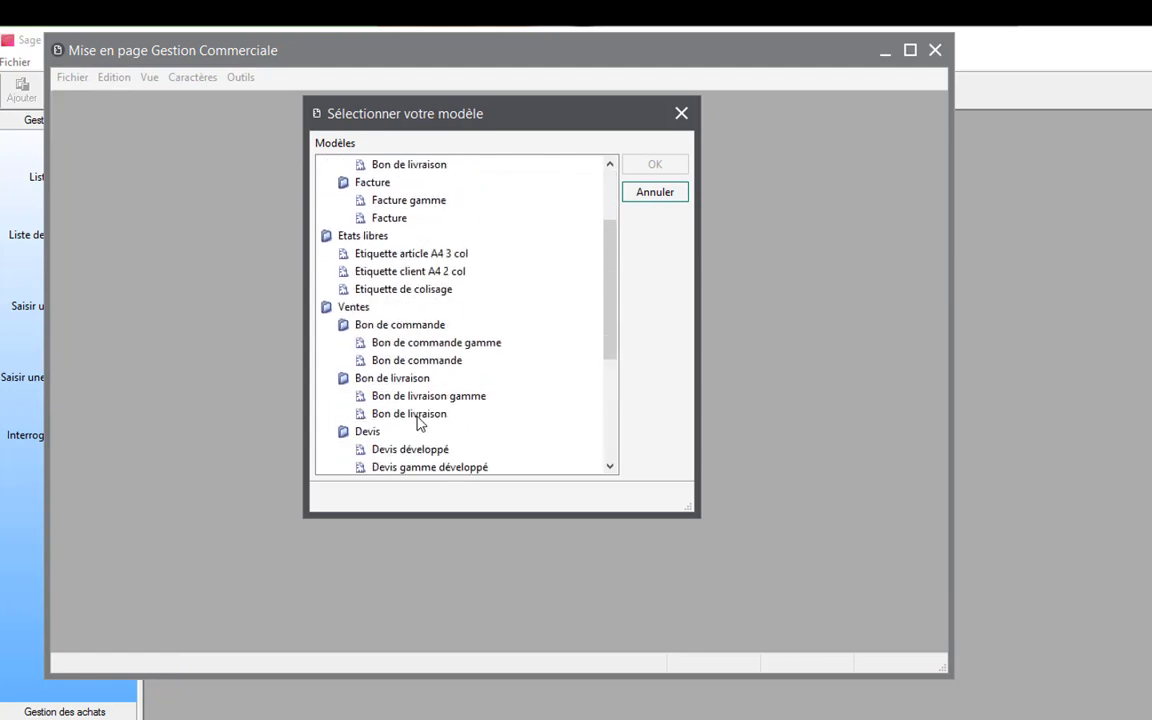
scroll(360, 355, "up", 2)
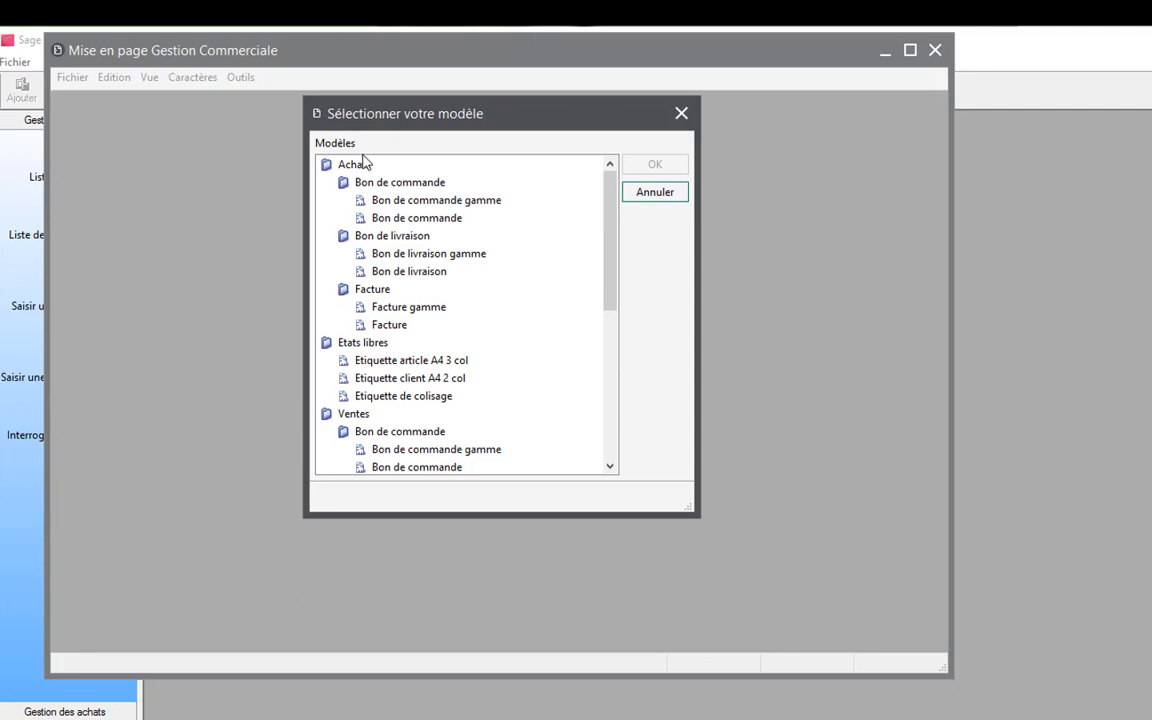
scroll(348, 319, "down", 6)
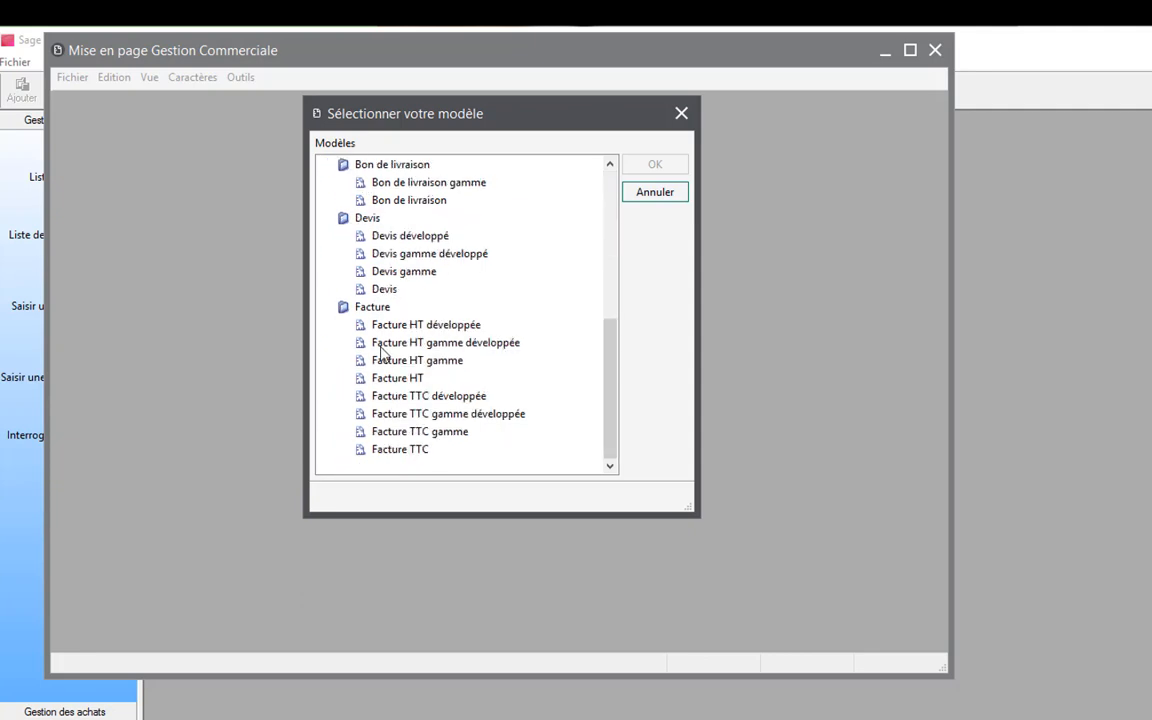
scroll(365, 180, "up", 3)
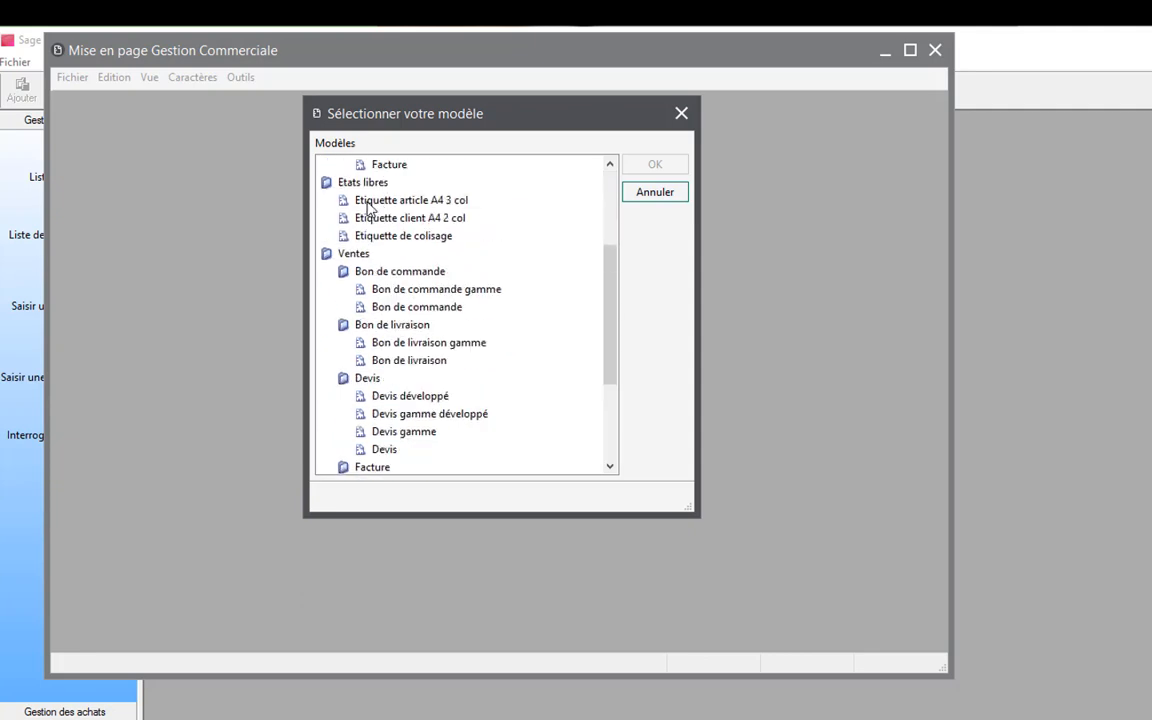
scroll(341, 255, "down", 3)
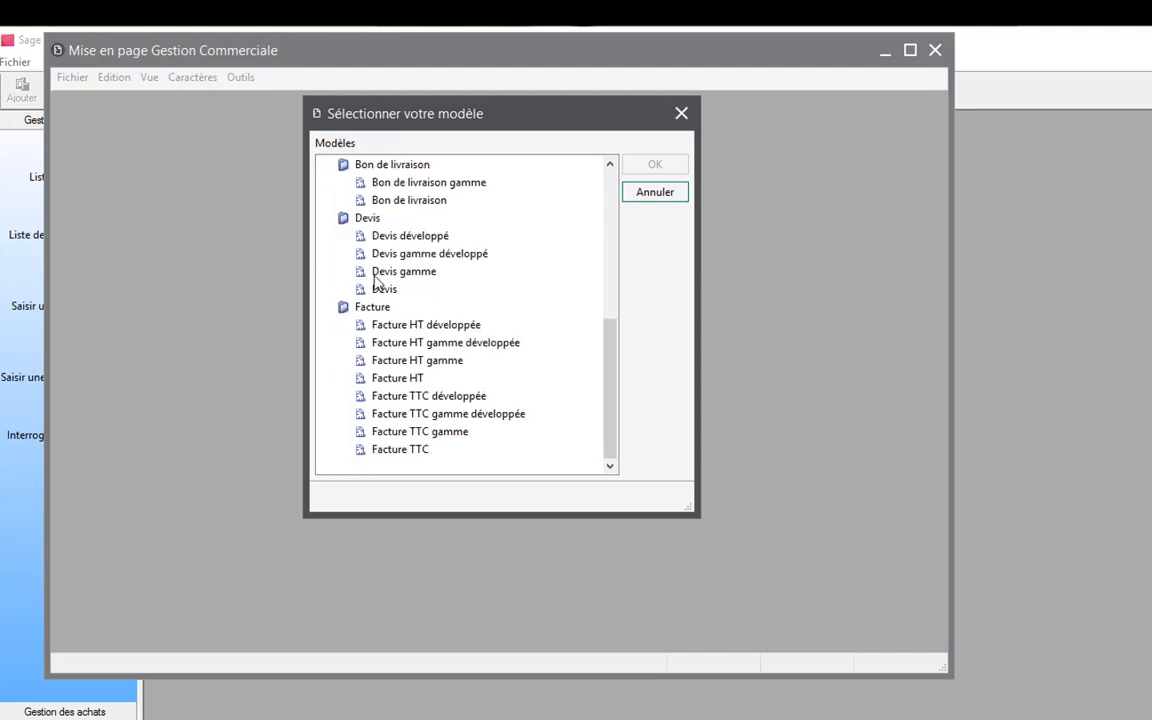
Try to create a layout from the Ventes model Facture TTC, and return to Sage 100 Gestion commerciale
left_click(416, 451)
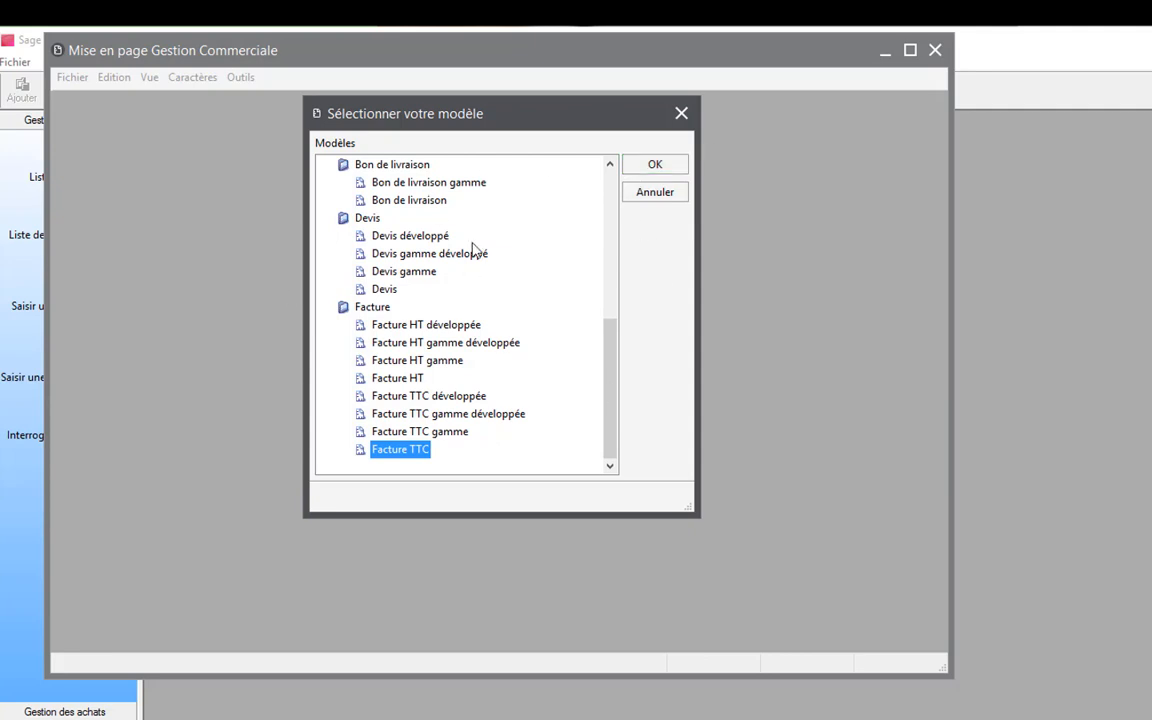
left_click(657, 168)
left_click_drag(657, 382, 528, 296)
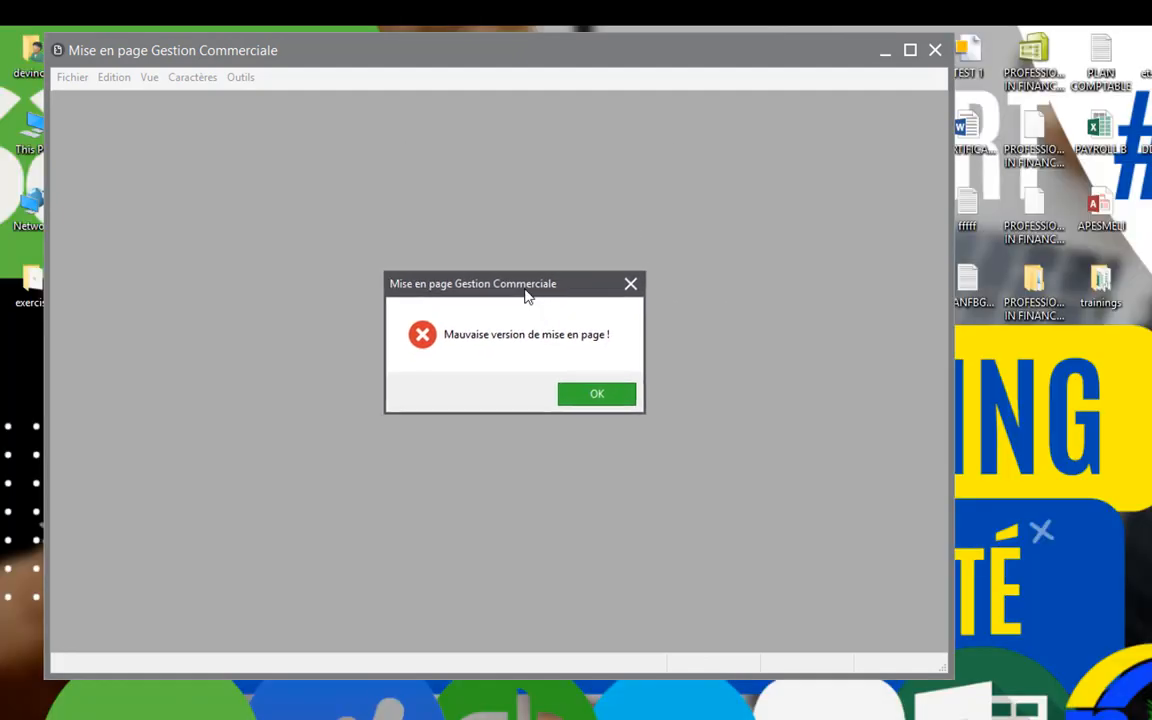
left_click(630, 284)
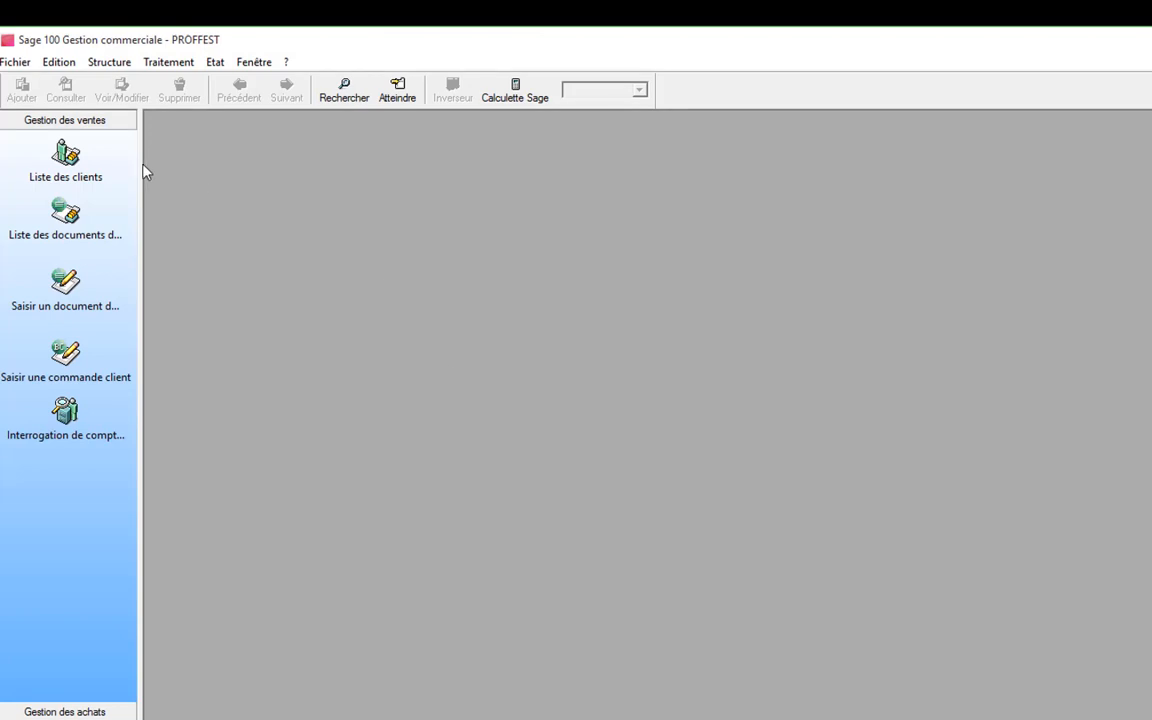
Look for a print model for the FA invoice in the ETS MELI COM folder, and close the Documents des ventes list
left_click(157, 64)
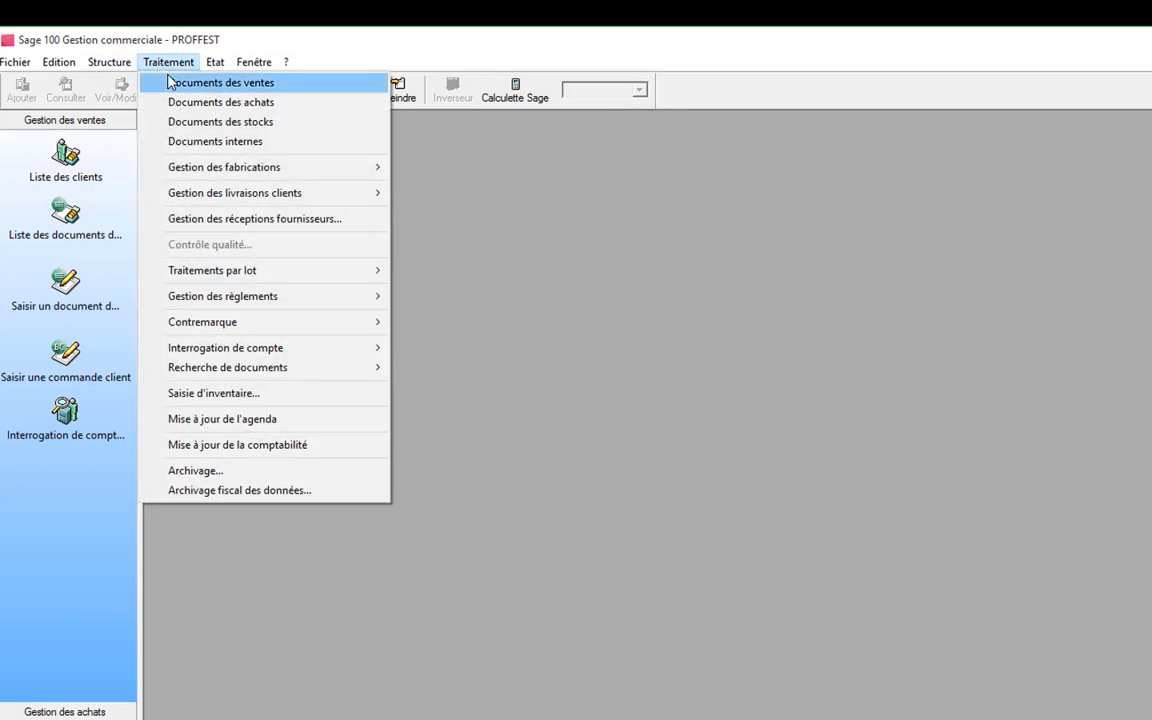
left_click(170, 82)
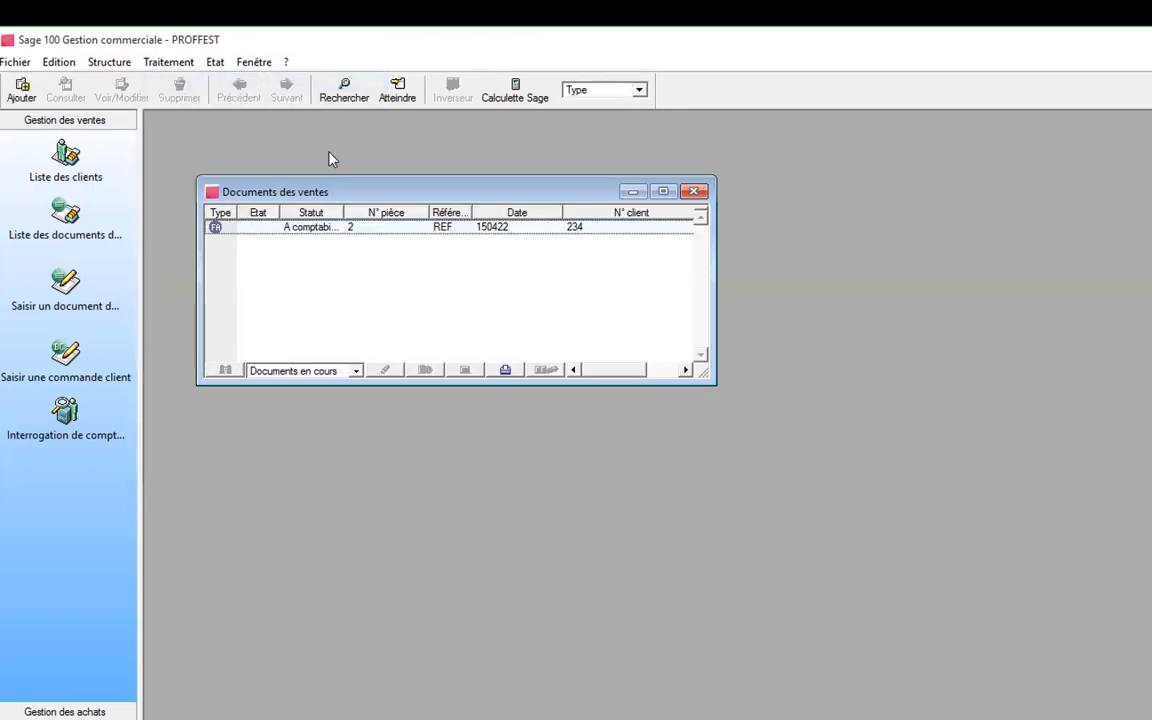
left_click(463, 232)
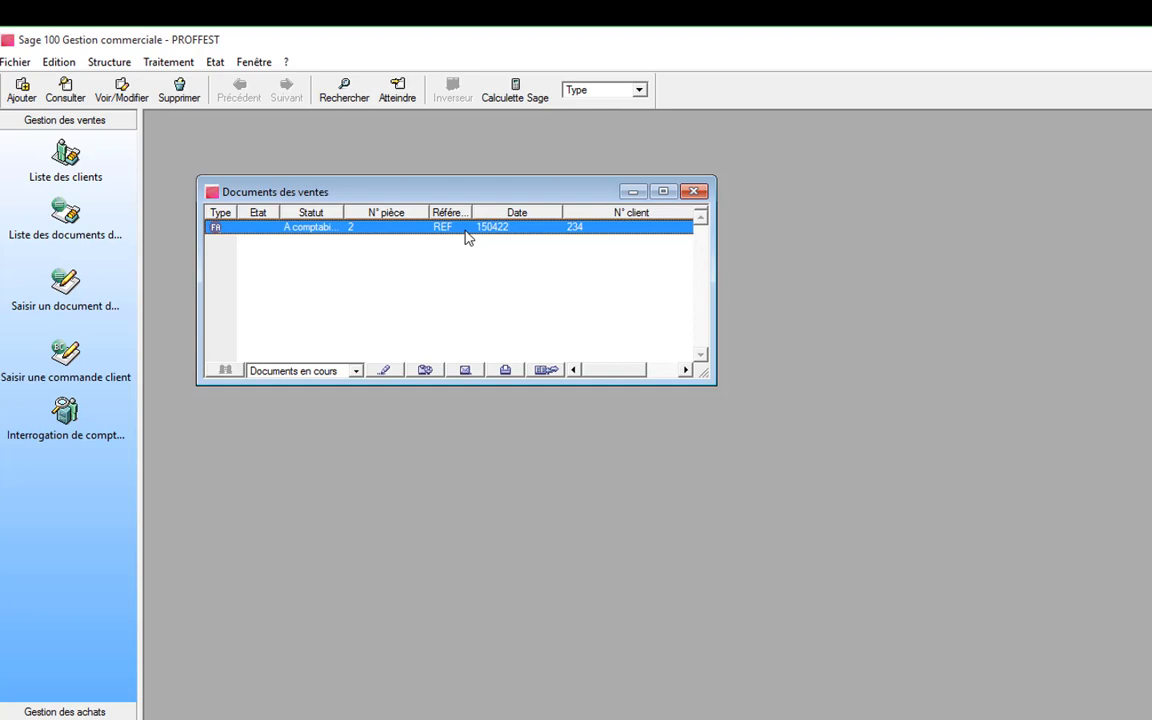
left_click(507, 370)
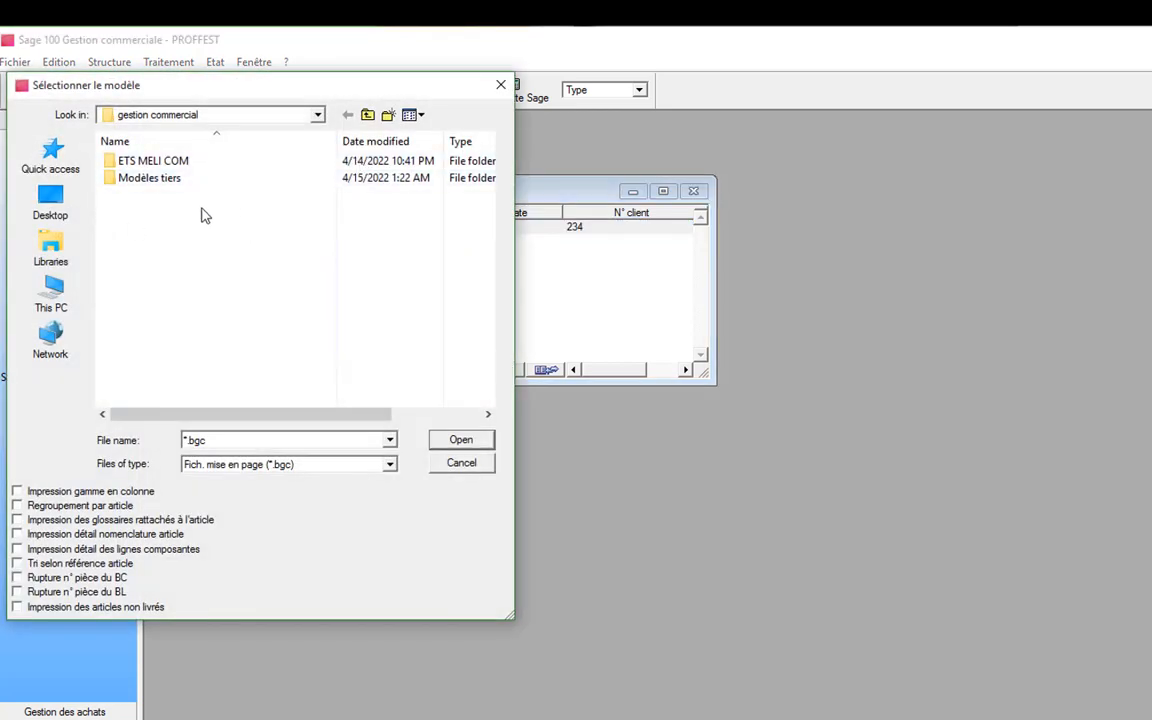
left_click(169, 165)
double_click(170, 172)
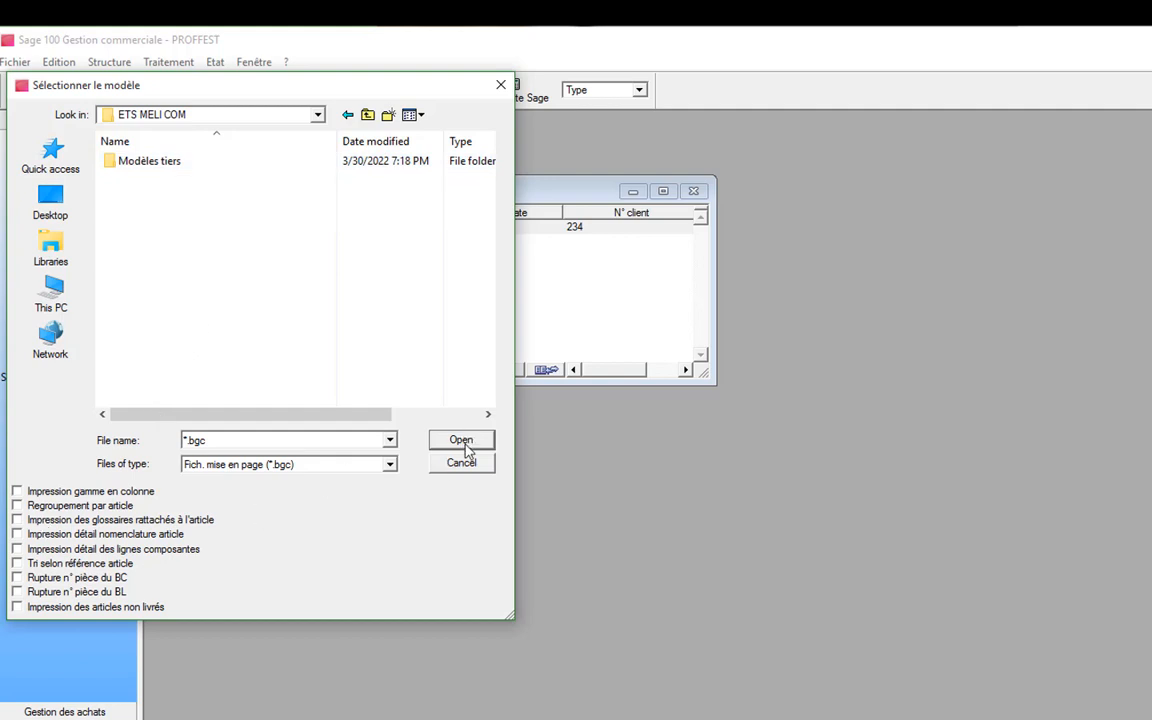
left_click(501, 86)
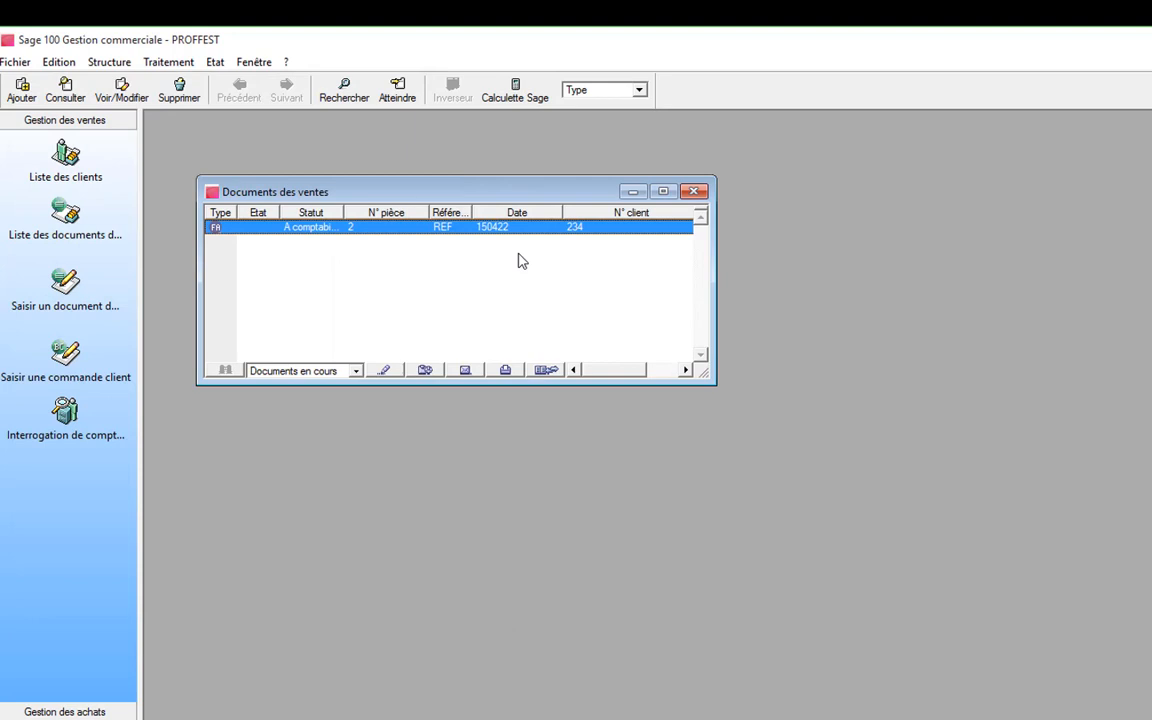
left_click(694, 192)
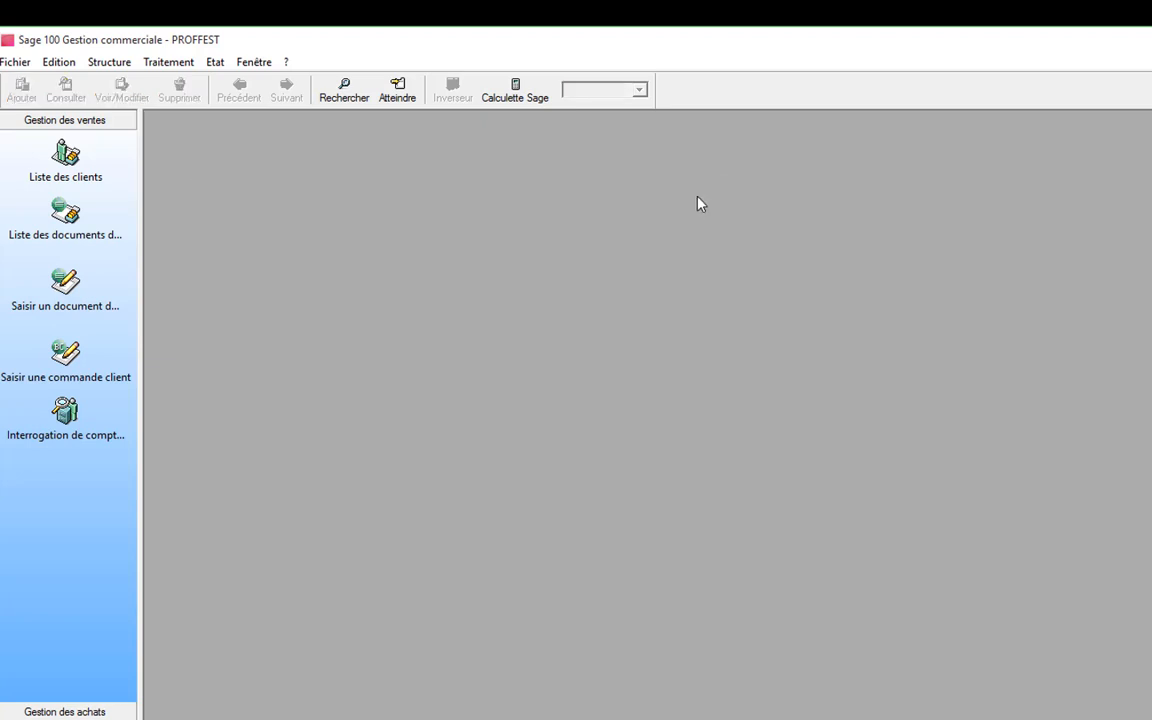
left_click(15, 65)
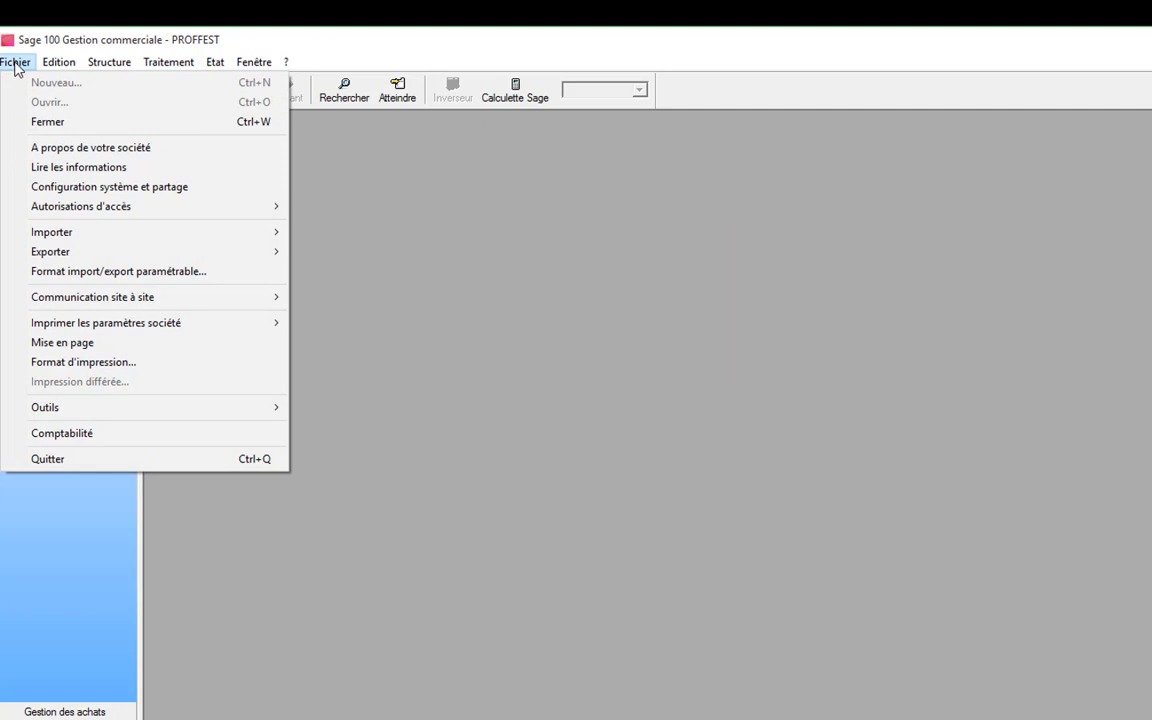
Add a Mouvement de sortie in Documents des stocks and maximize the document's window
mouse_move(172, 66)
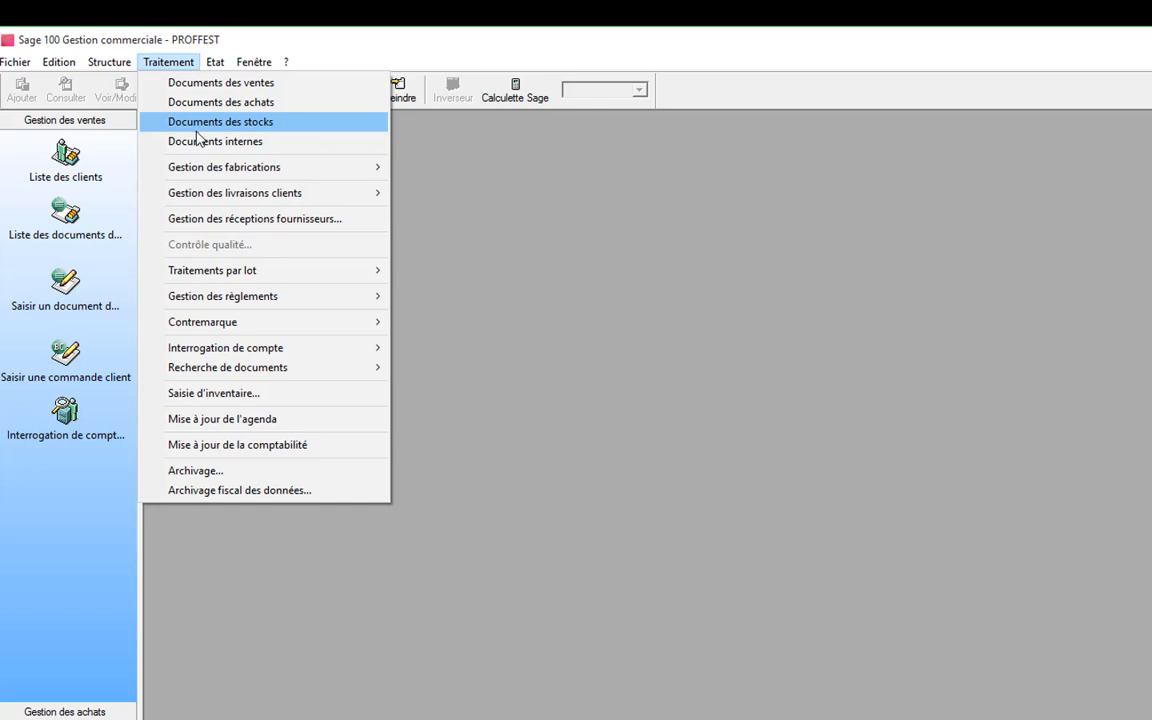
left_click(212, 130)
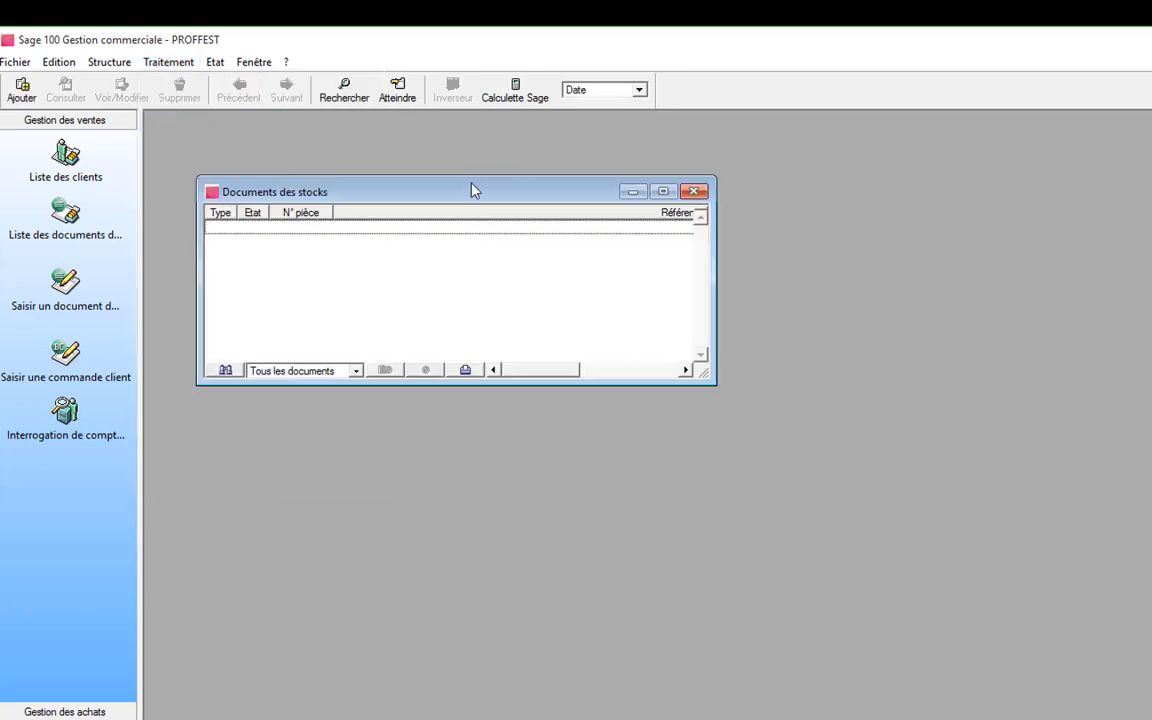
left_click_drag(481, 193, 550, 186)
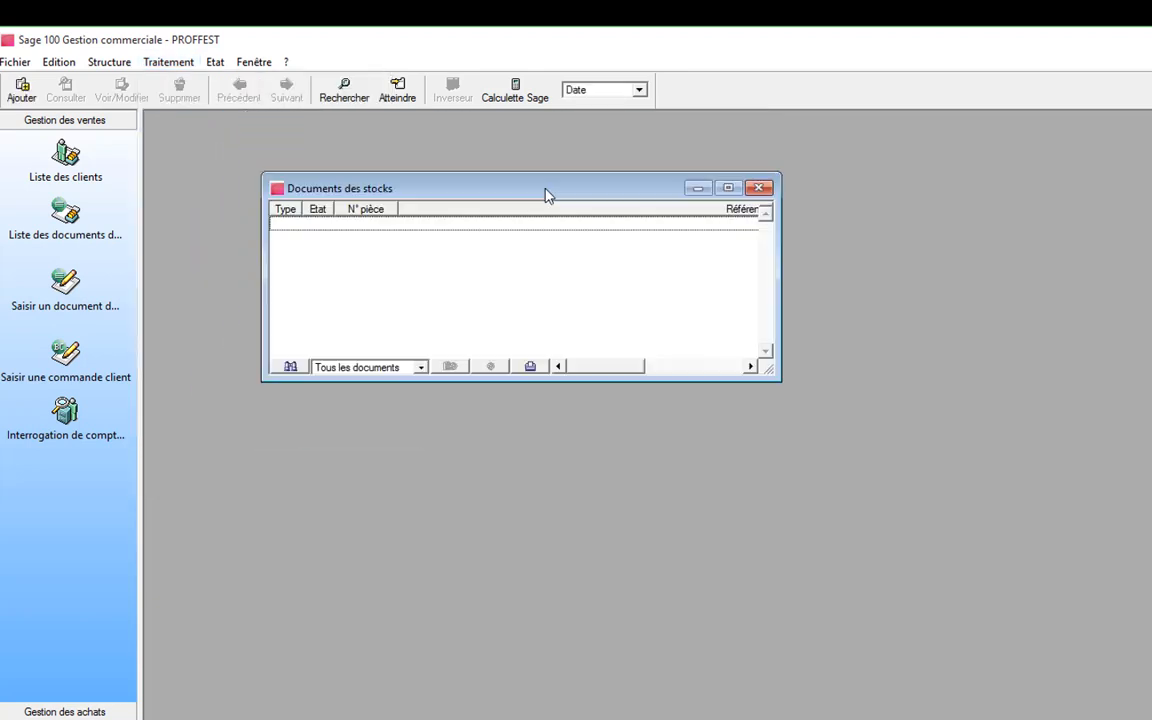
right_click(547, 313)
left_click(633, 440)
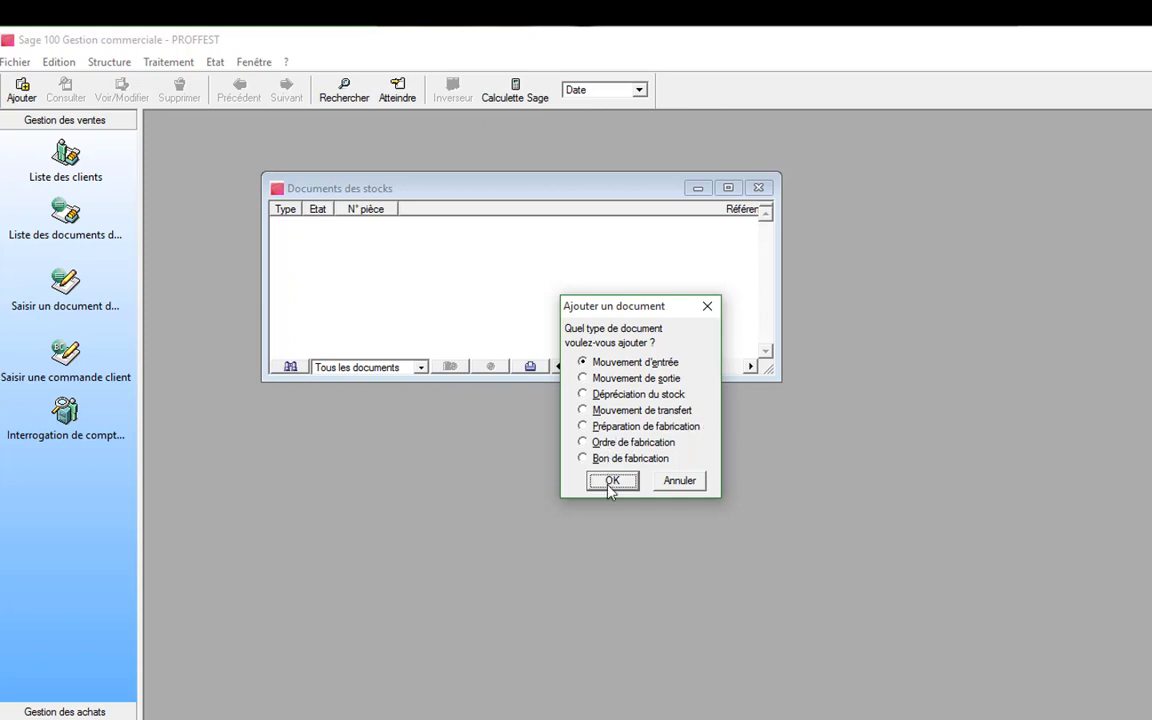
left_click(625, 380)
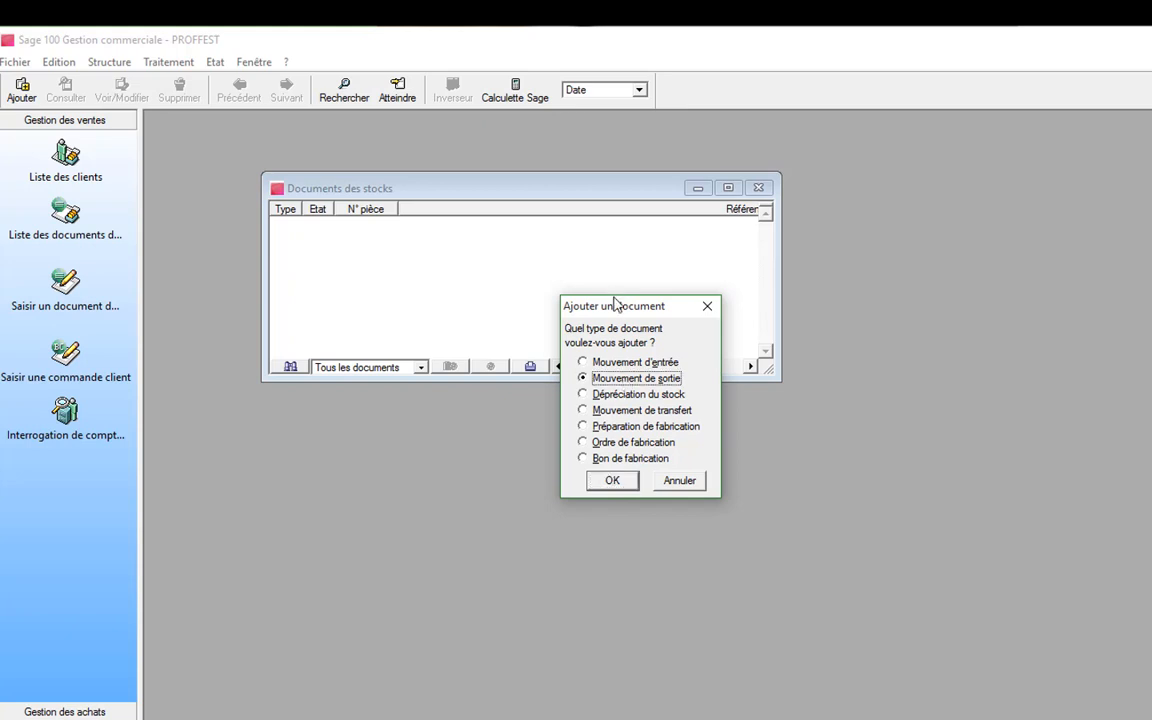
left_click(612, 482)
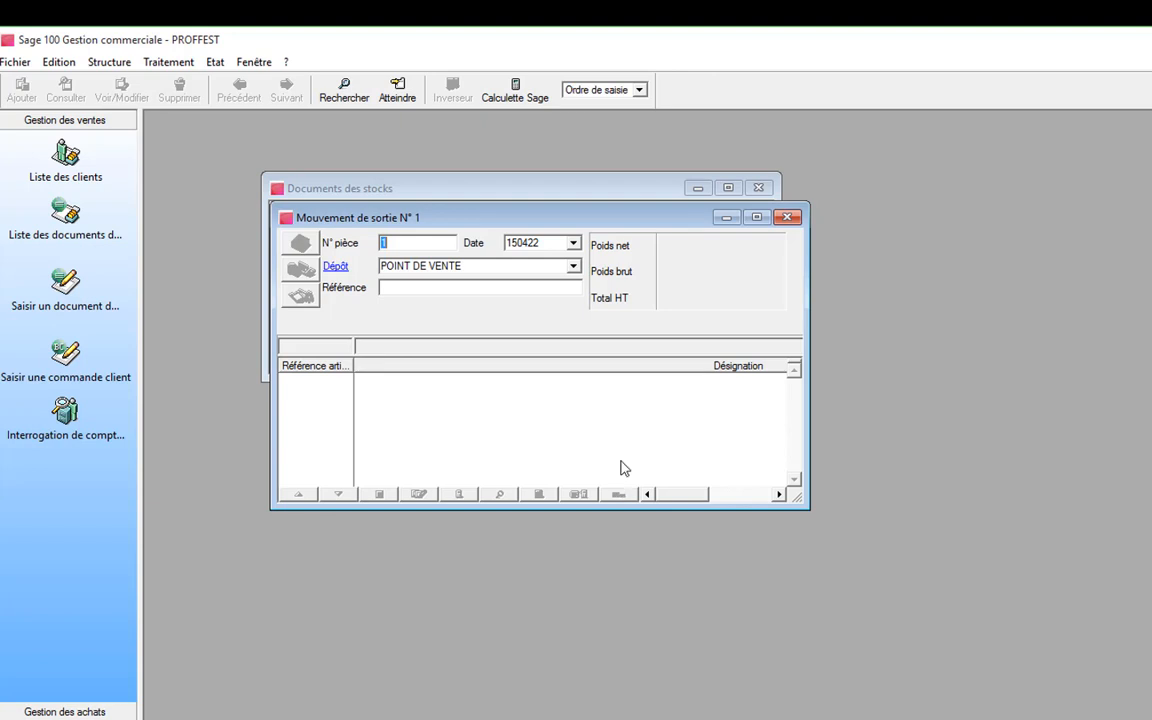
left_click(757, 217)
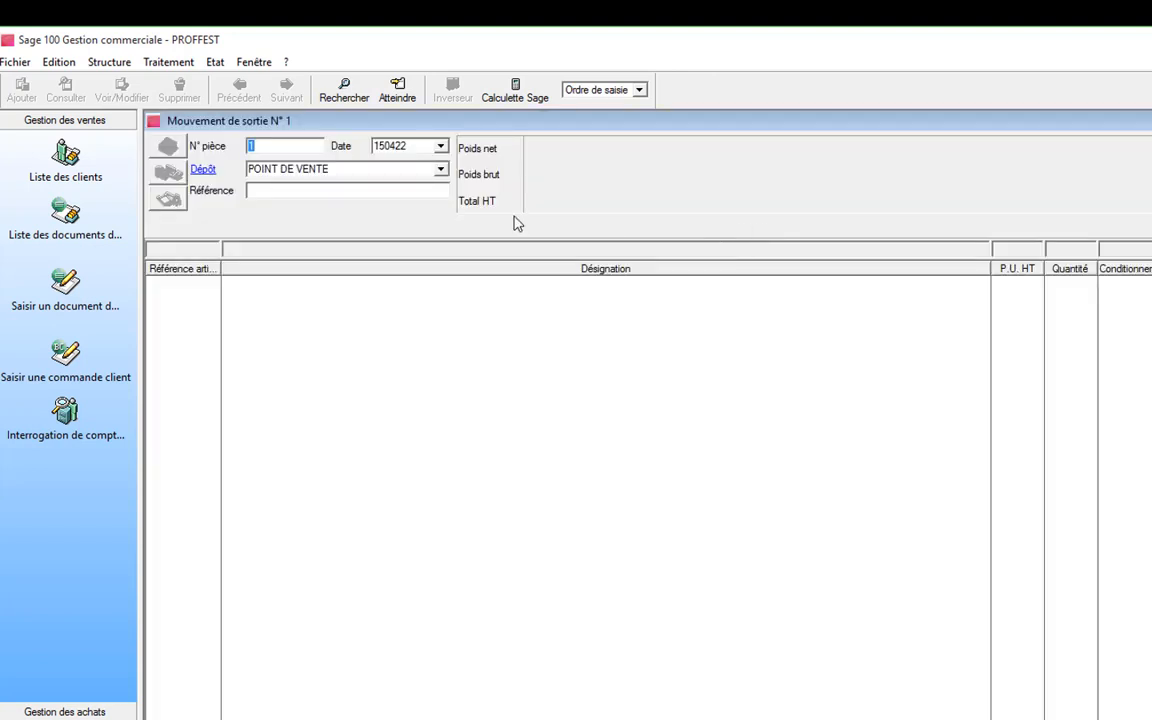
Try MAGAZIN as the movement's Dépôt, and set it back to POINT DE VENTE
left_click(444, 172)
left_click(450, 180)
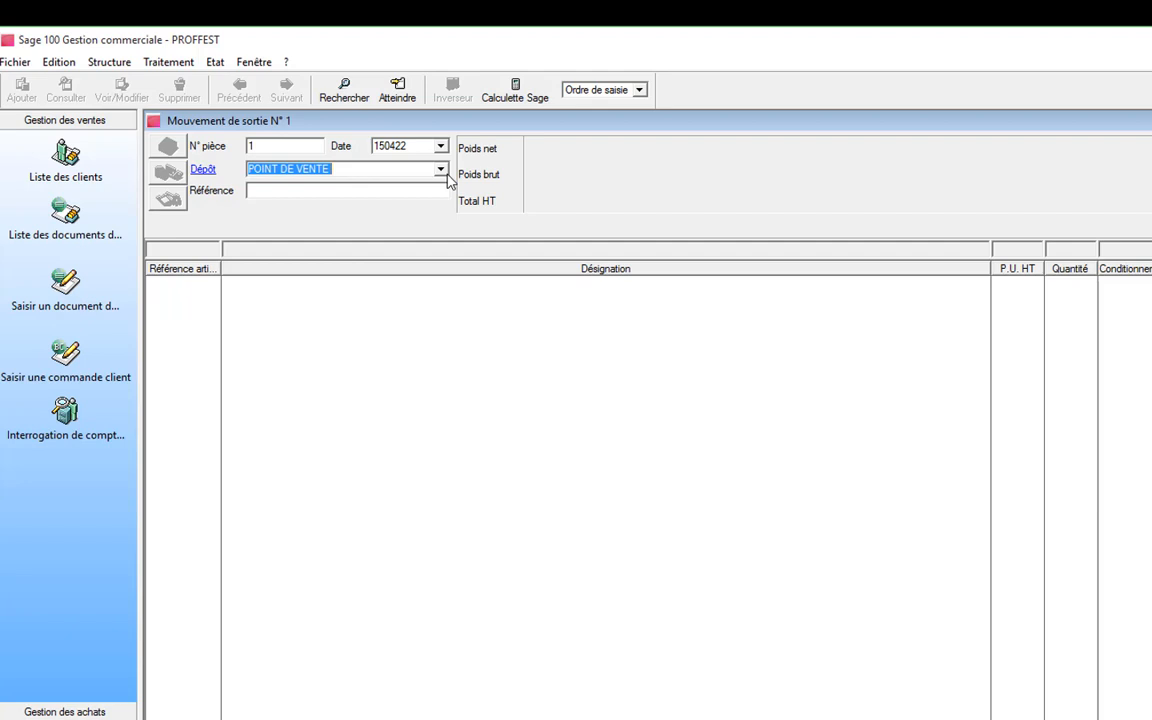
left_click(441, 172)
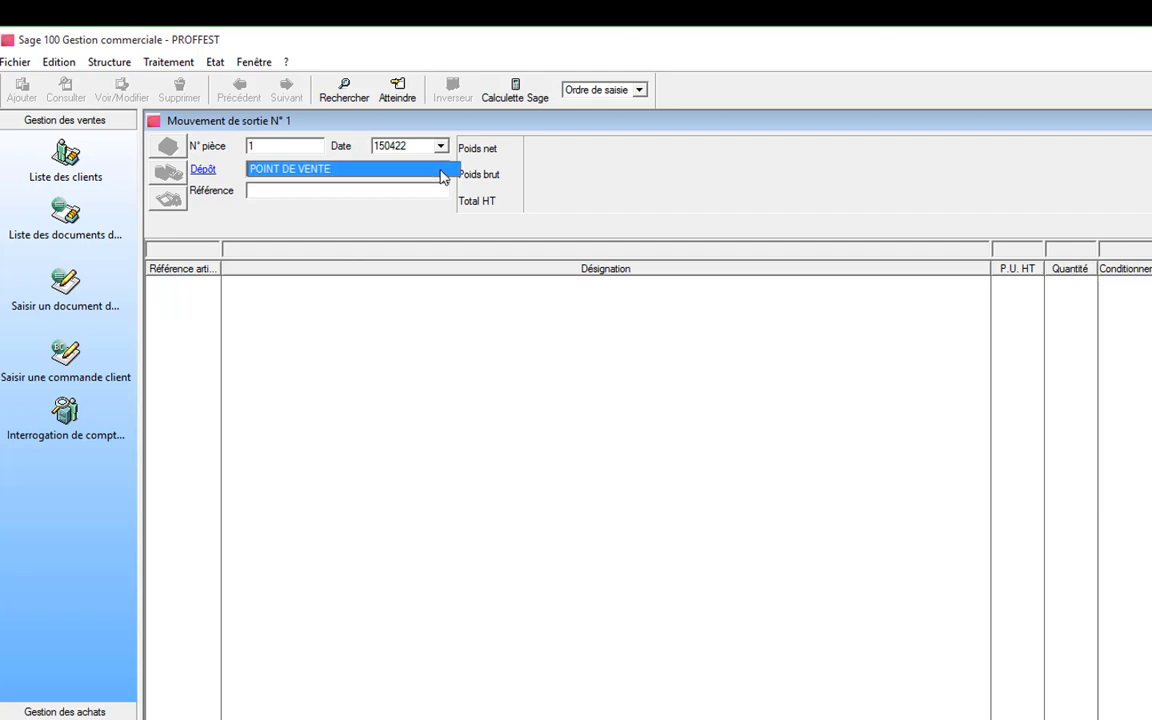
left_click(442, 174)
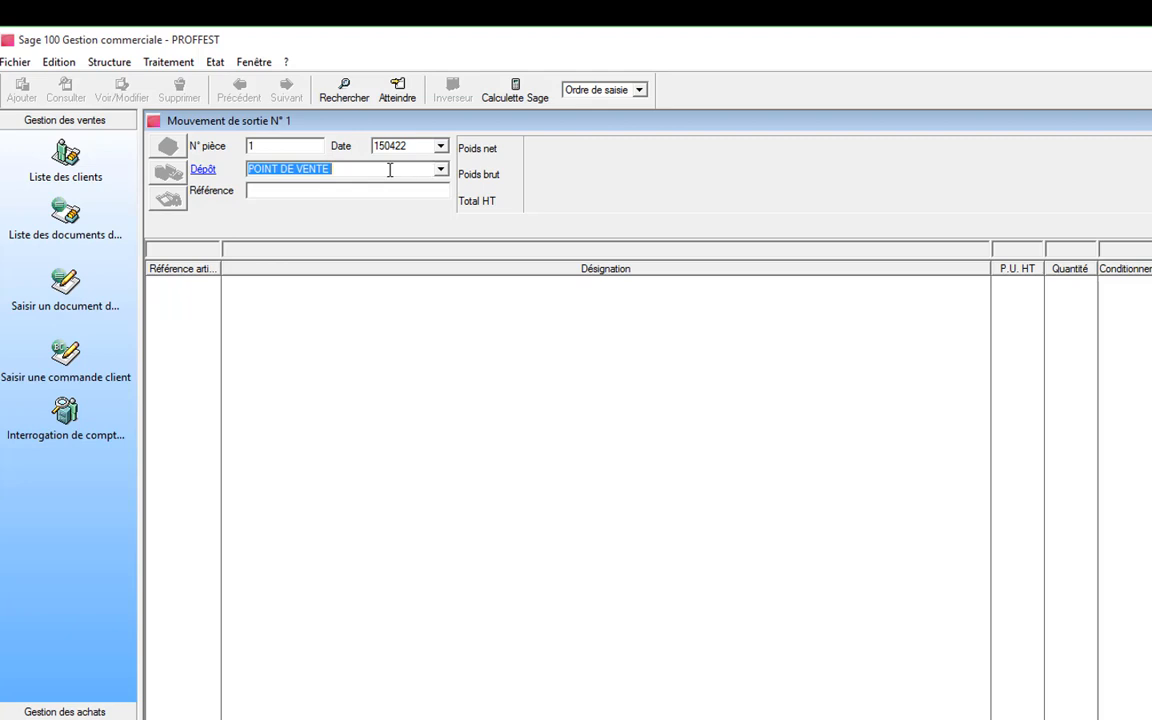
key("BackSpace")
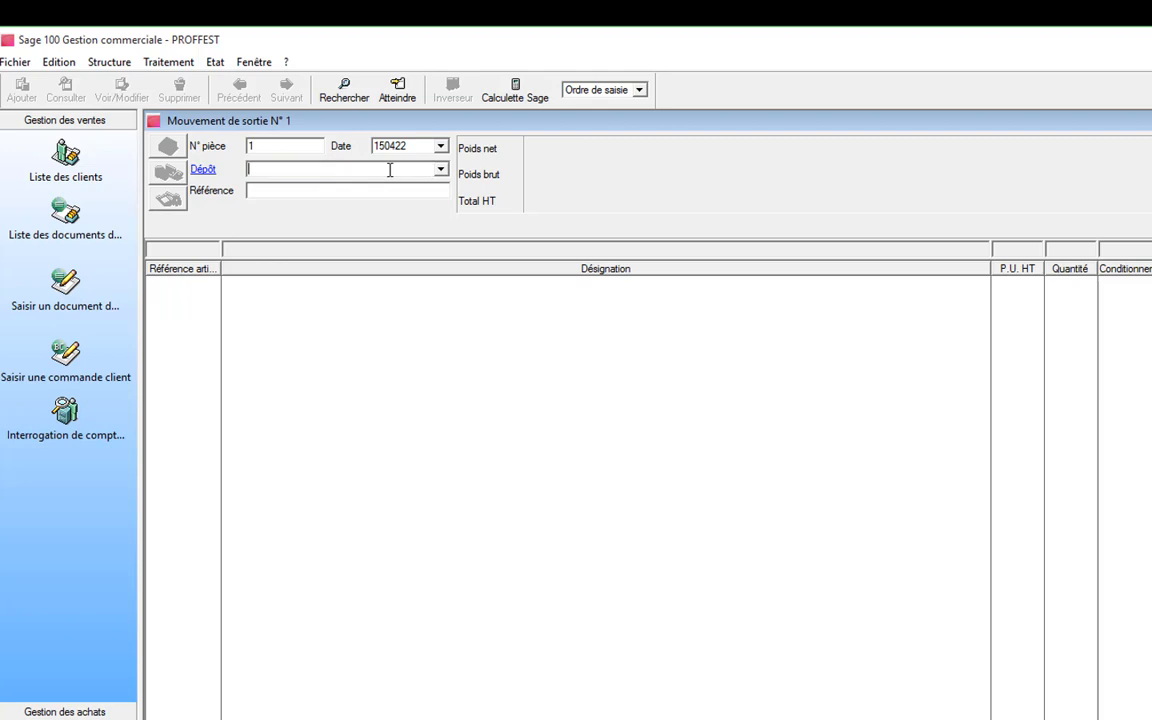
left_click(442, 172)
left_click(424, 157)
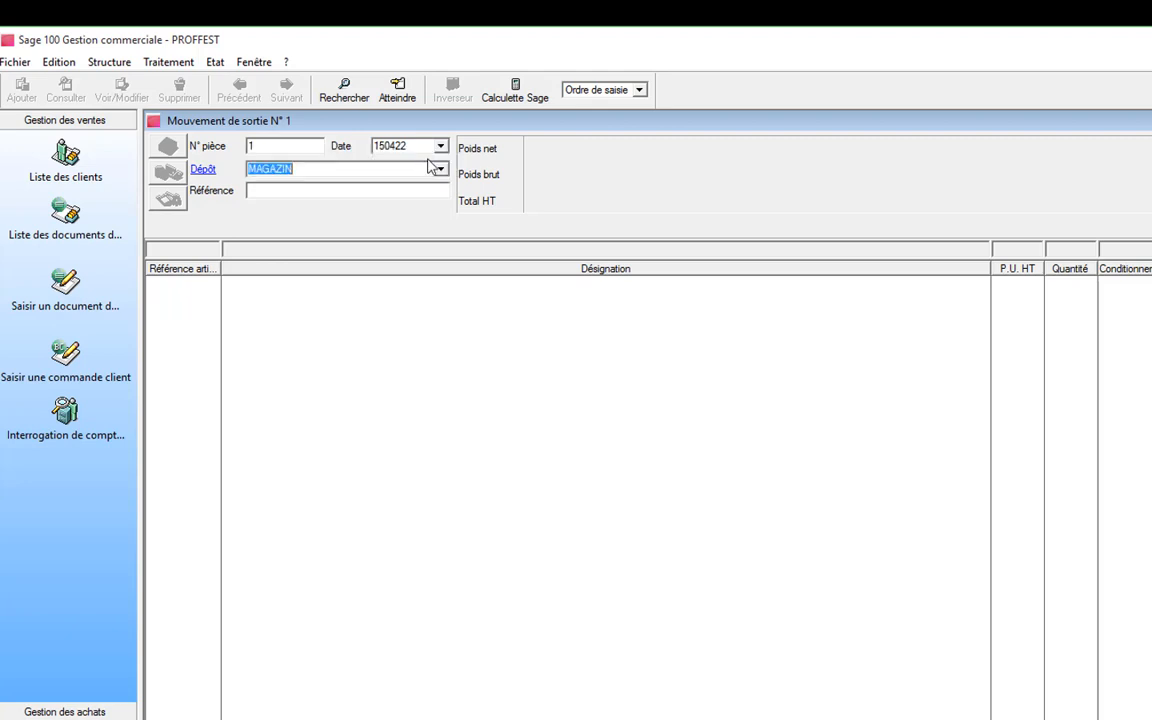
key("BackSpace")
left_click(440, 172)
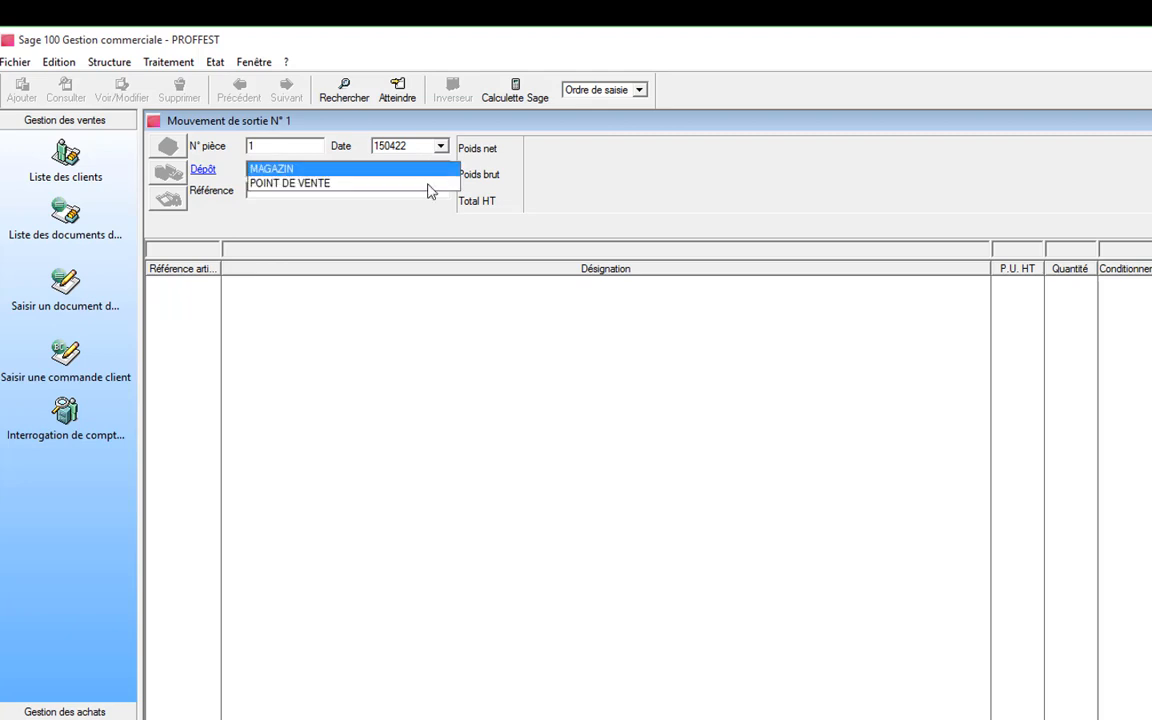
left_click(407, 189)
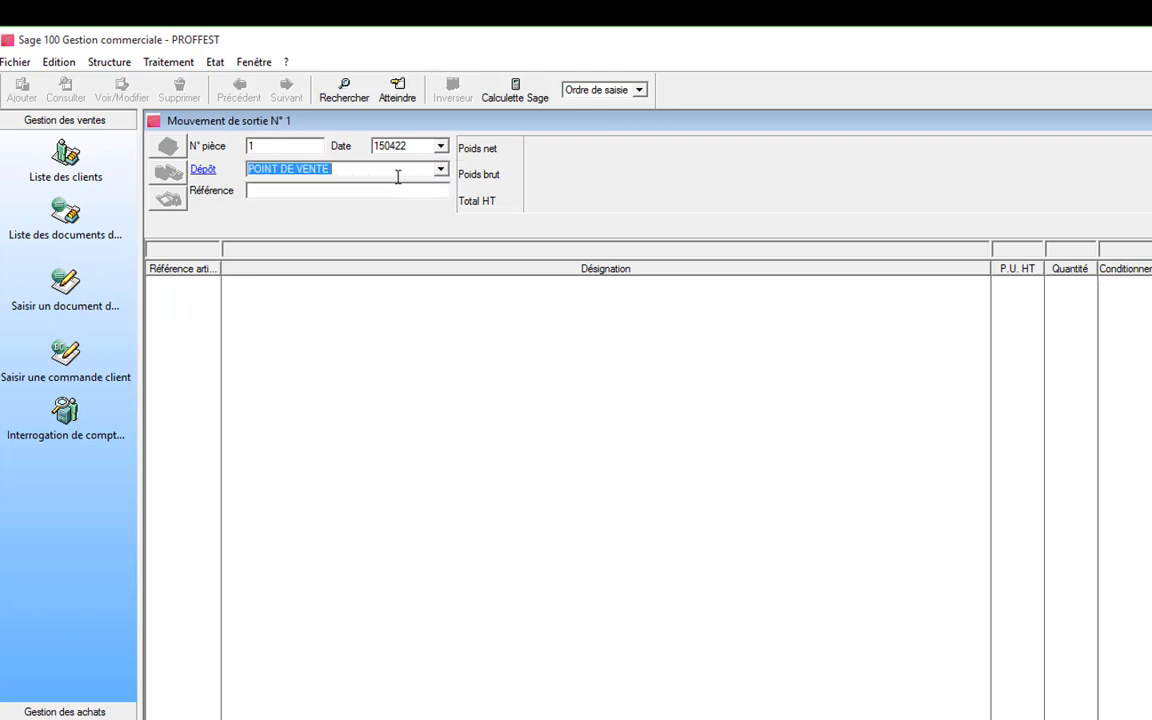
Enter REF as the movement's Référence and validate the document header
left_click(389, 188)
type("REF")
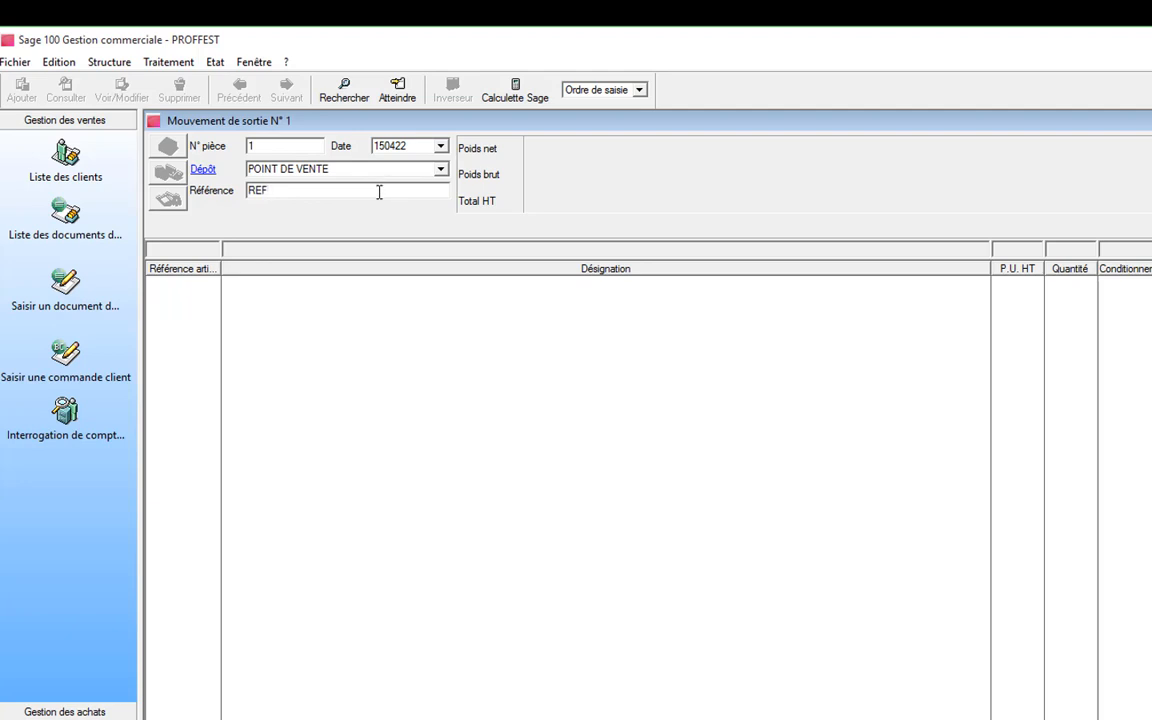
key("Return")
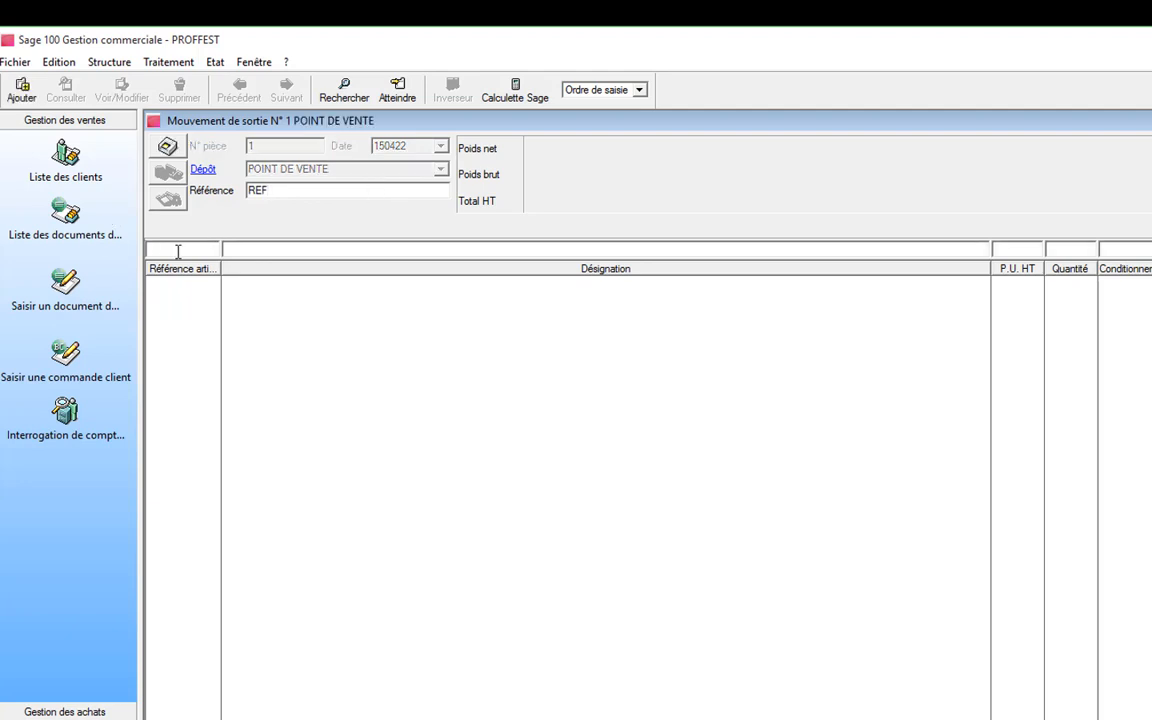
Open the article selection for references starting with A and add the Prix d'achat and Prix de vente columns to its list
type("A")
key("Tab")
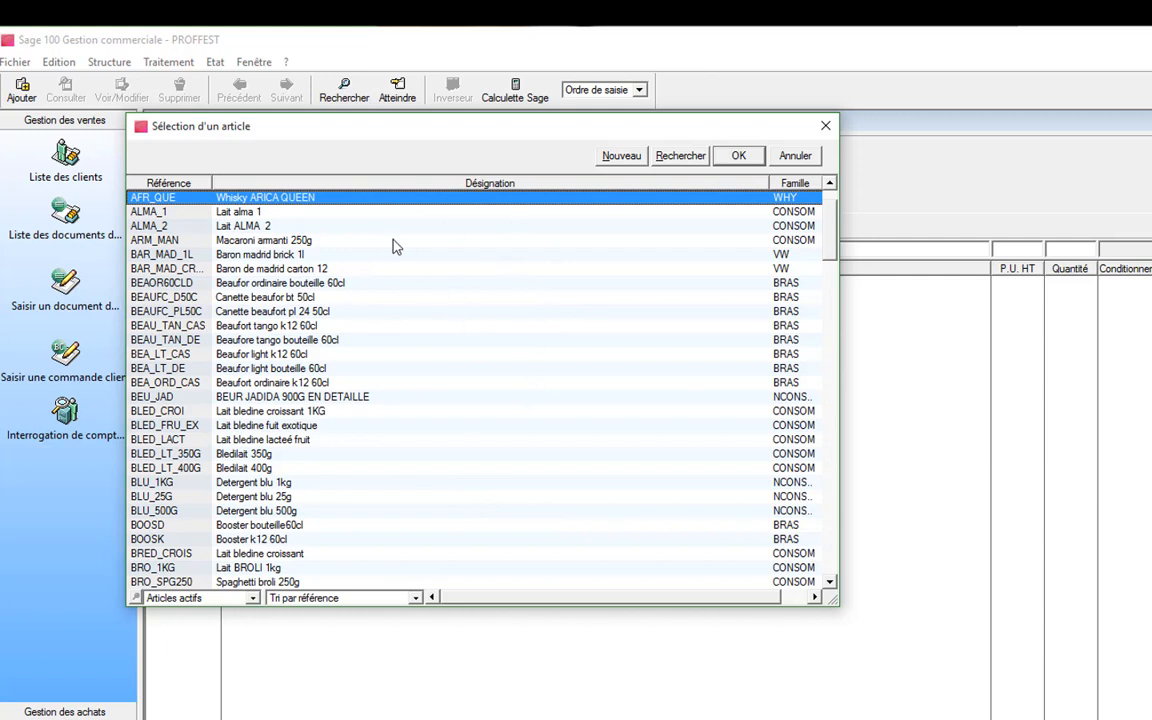
right_click(392, 180)
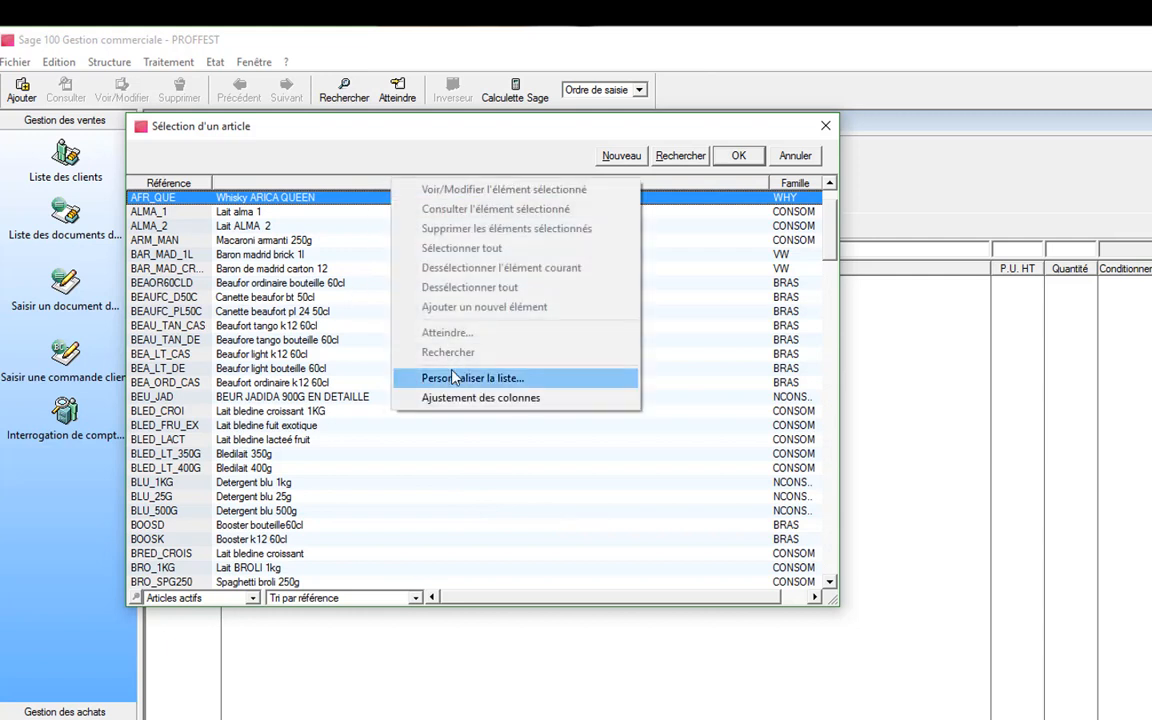
left_click(455, 377)
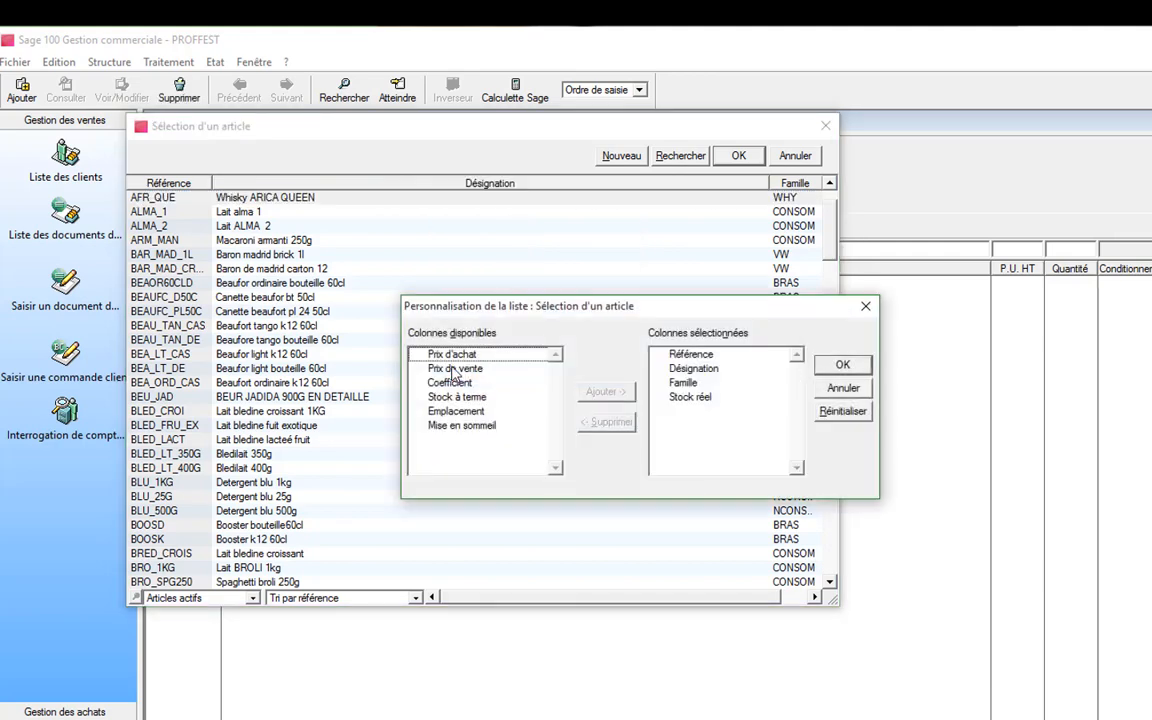
left_click(452, 357)
left_click(619, 398)
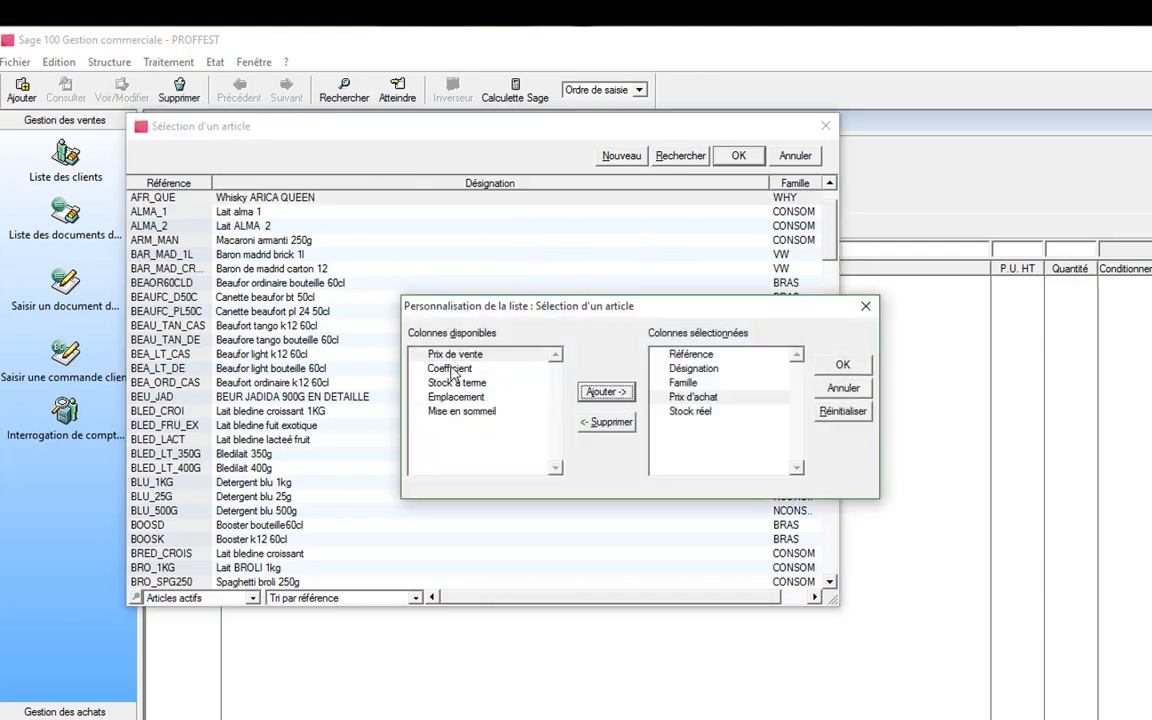
left_click(460, 356)
left_click(607, 393)
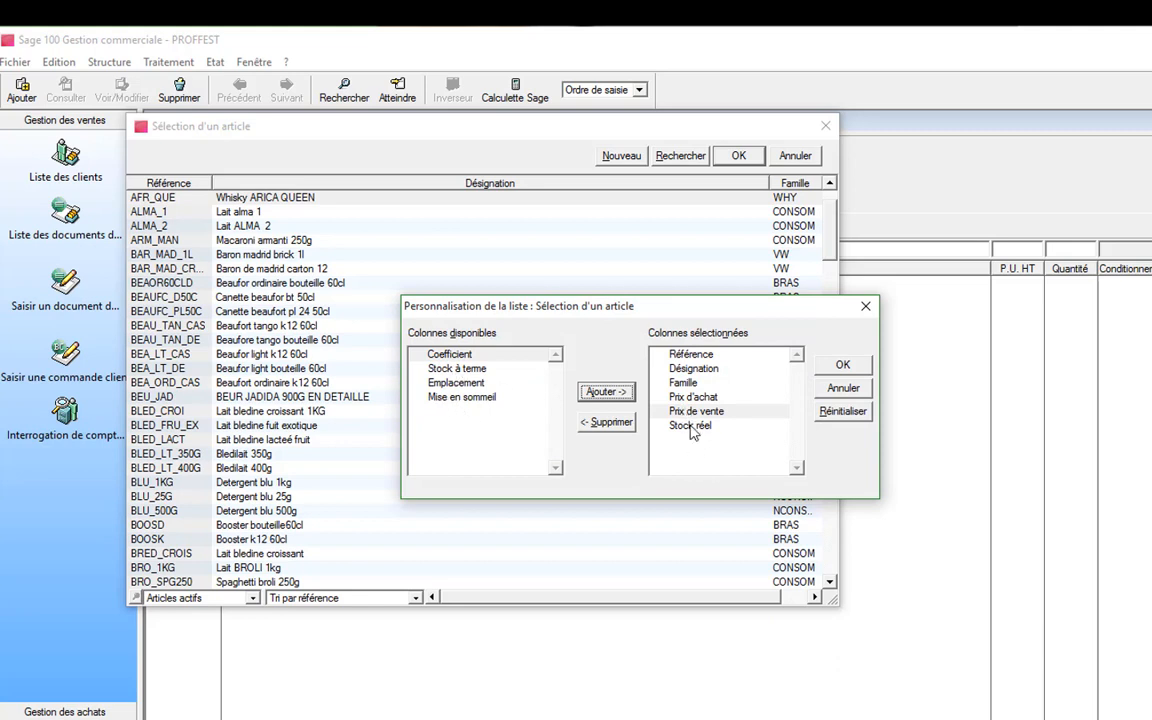
left_click(843, 366)
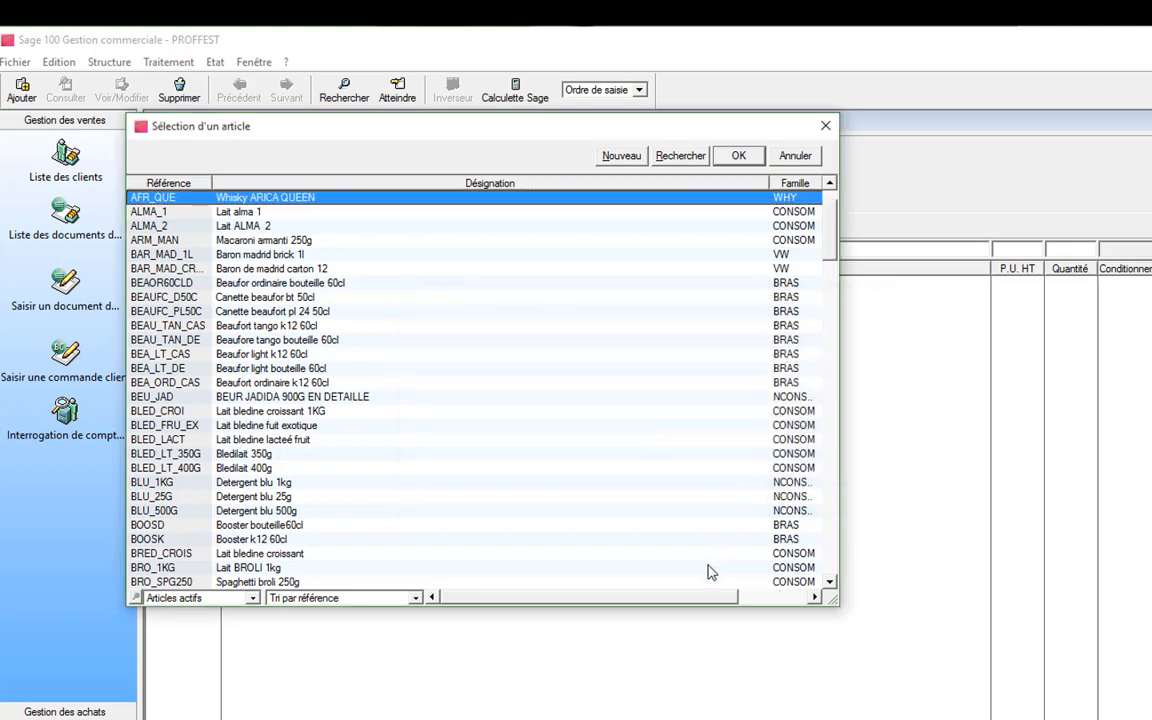
Select the article AFR_QUE, Whisky ARICA QUEEN, for the movement line and set its quantity to 2
left_click_drag(700, 596, 772, 596)
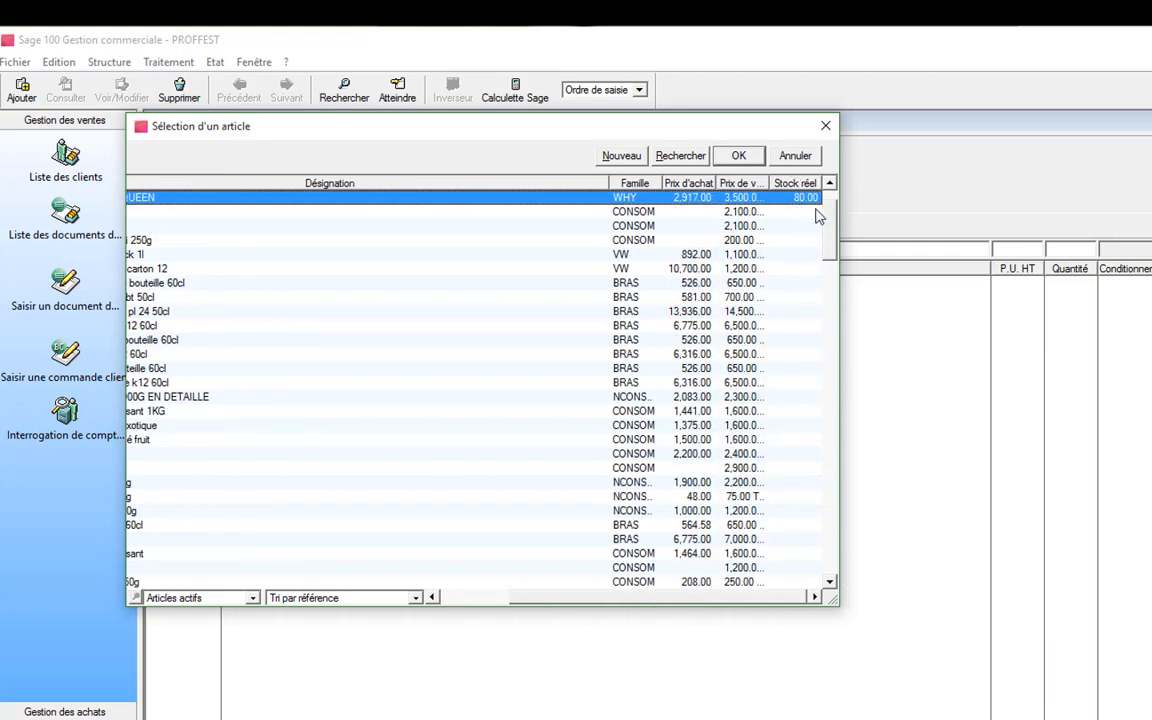
double_click(760, 203)
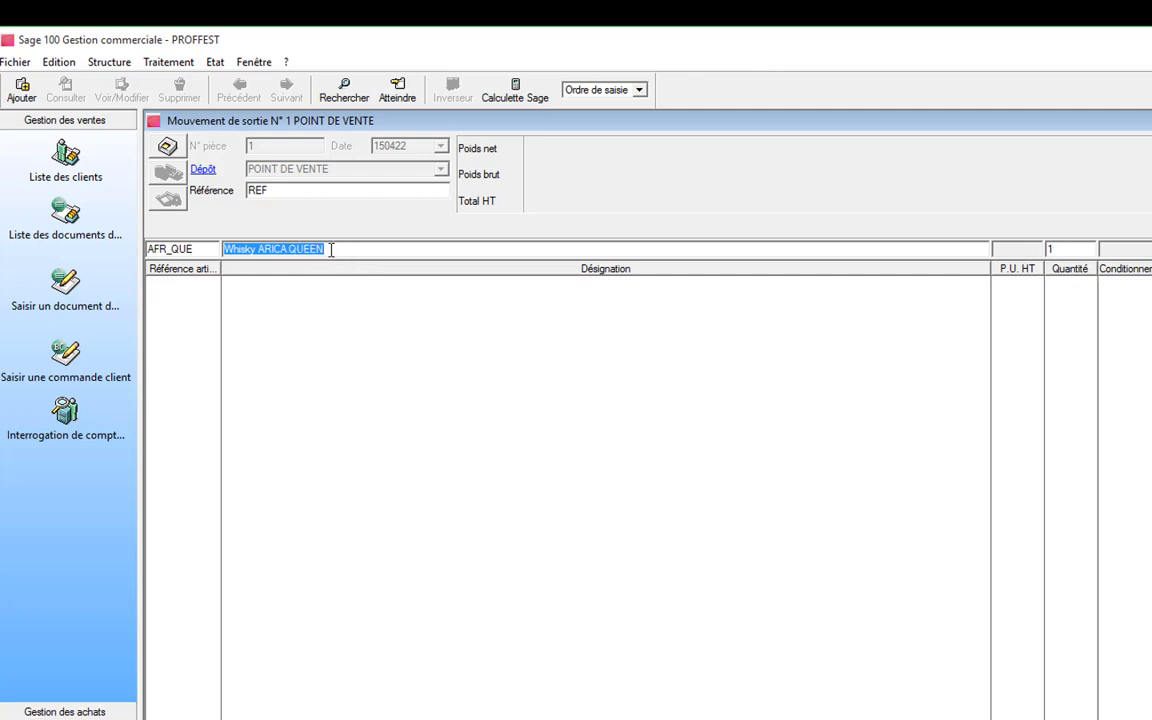
key("Tab")
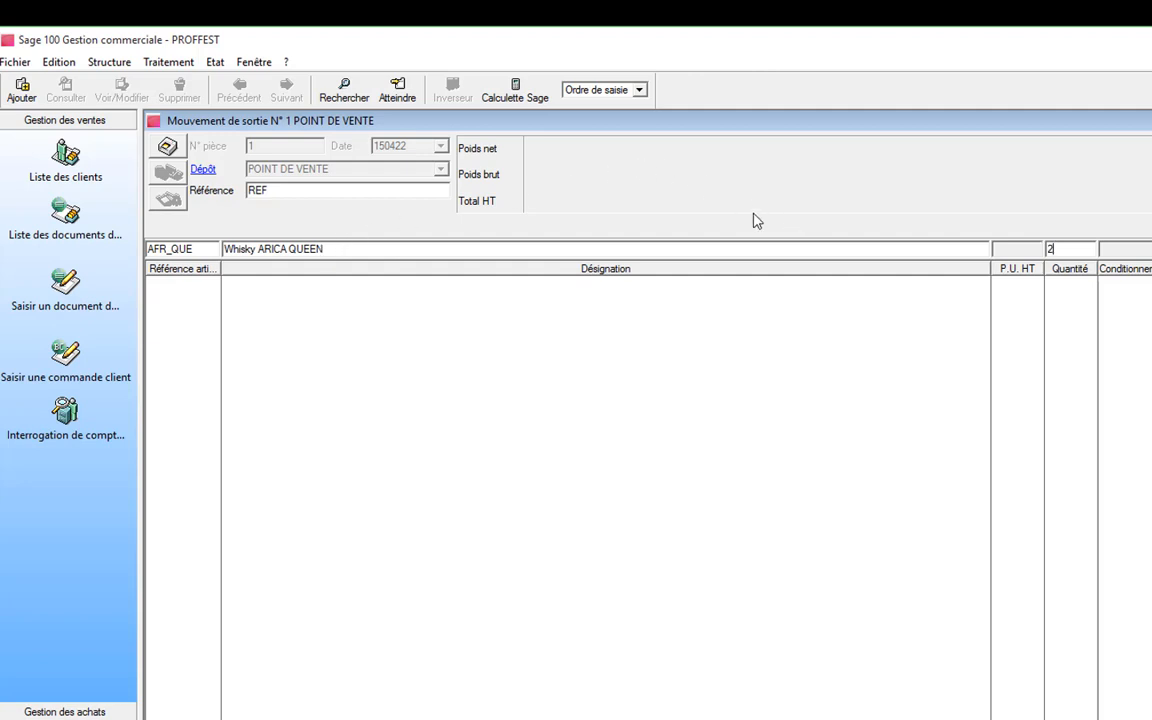
Replace the movement line's article with FANT_1L_D, Fanta bt 1L, and validate the line with a quantity of 2
left_click(195, 248)
key("BackSpace")
key("Tab")
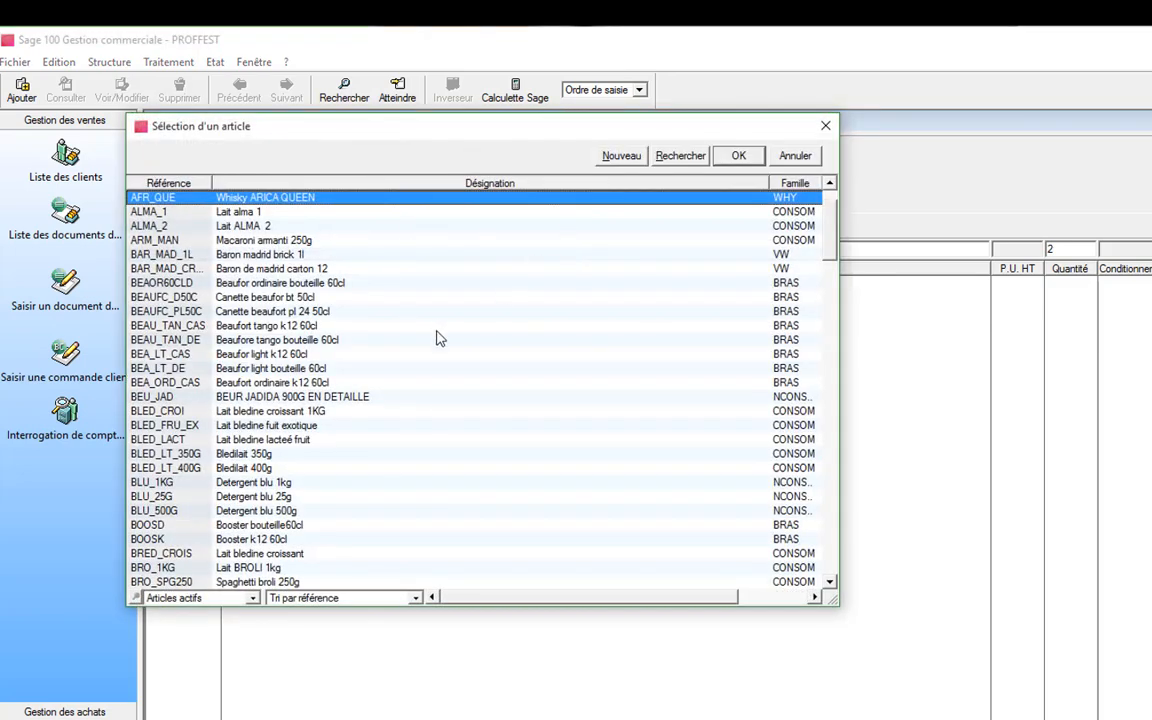
left_click_drag(490, 603, 553, 607)
scroll(586, 326, "down", 10)
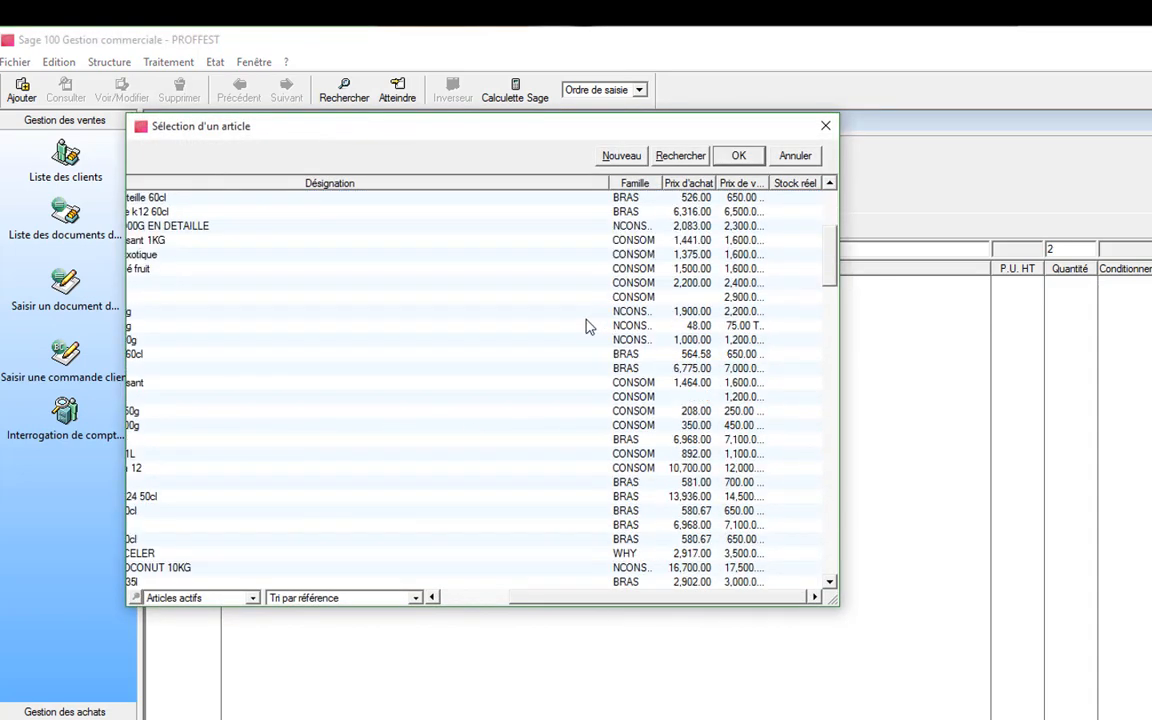
scroll(587, 326, "down", 6)
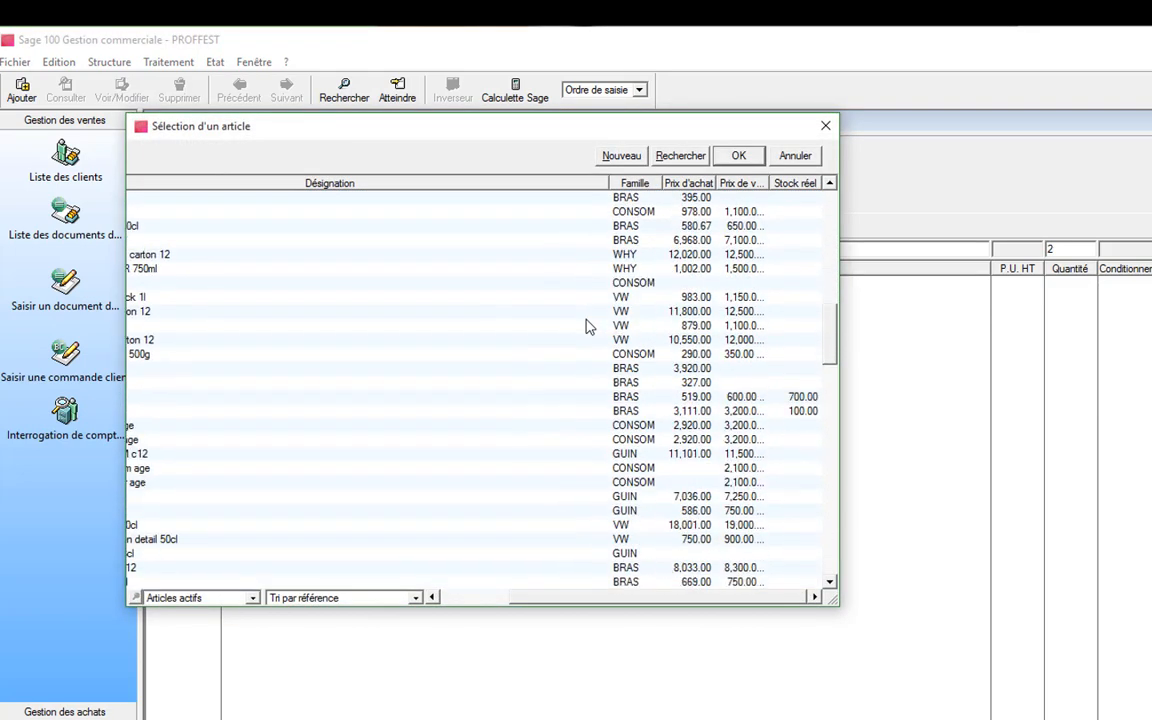
left_click(733, 398)
double_click(733, 398)
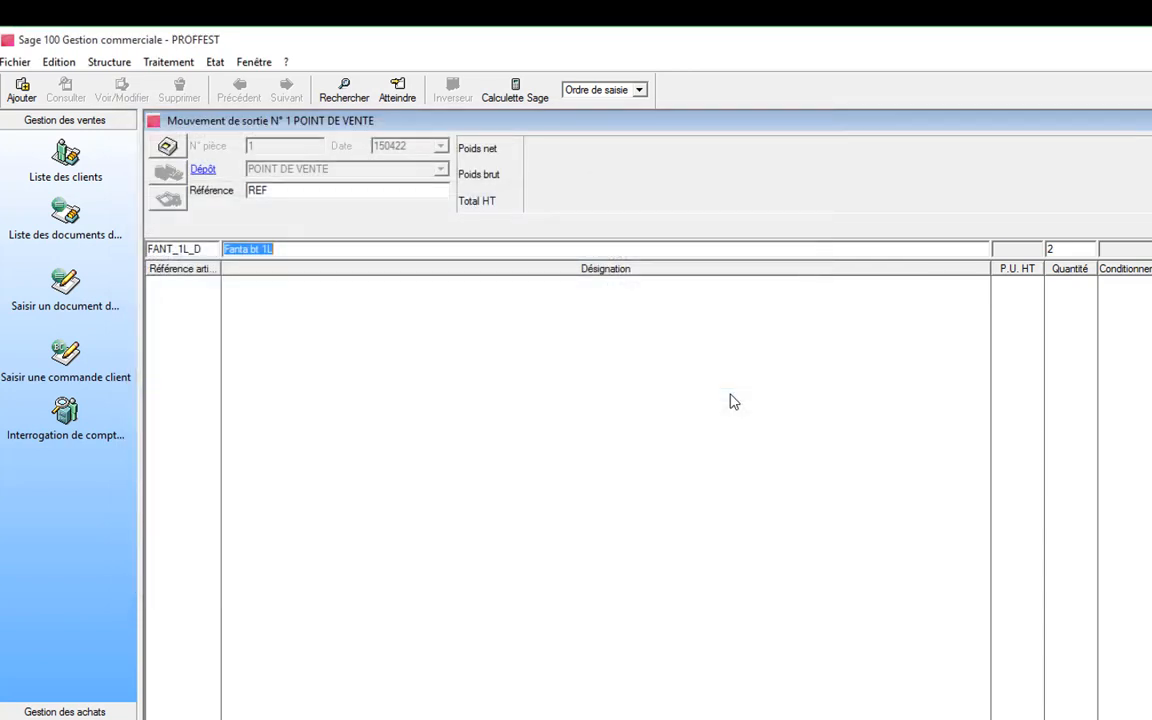
key("Tab")
key("Return")
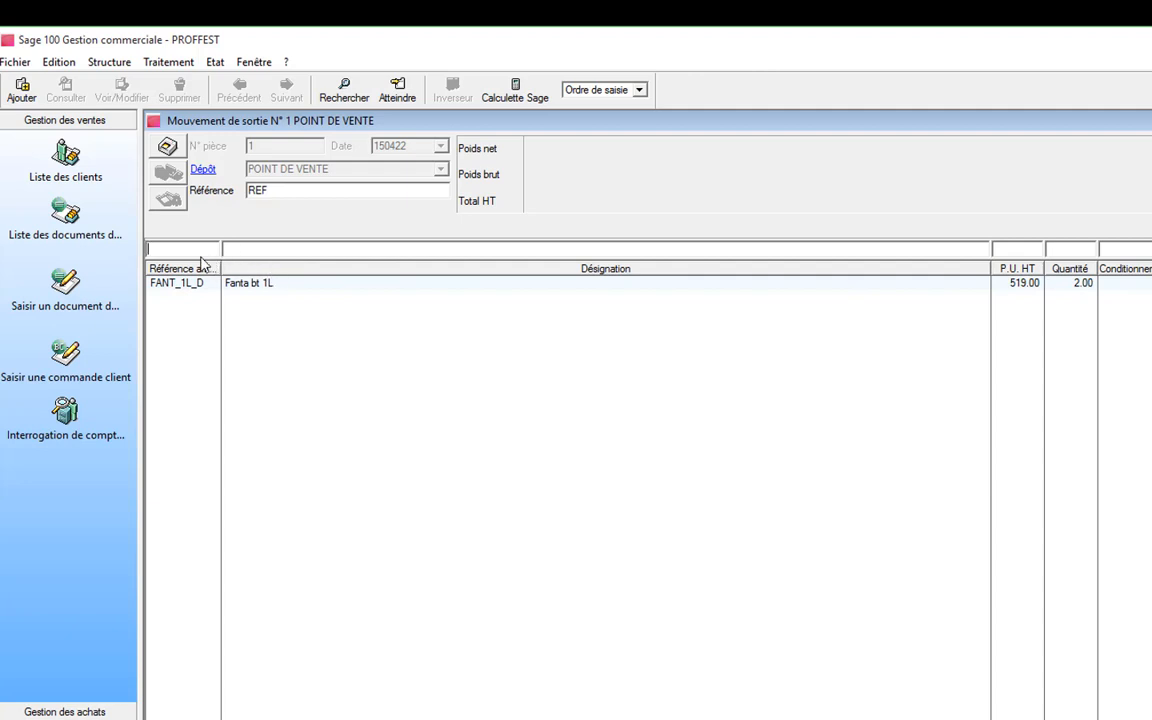
Check the Stock réel of the articles starting with FAN in the article selection, and close the exit movement
type("SA")
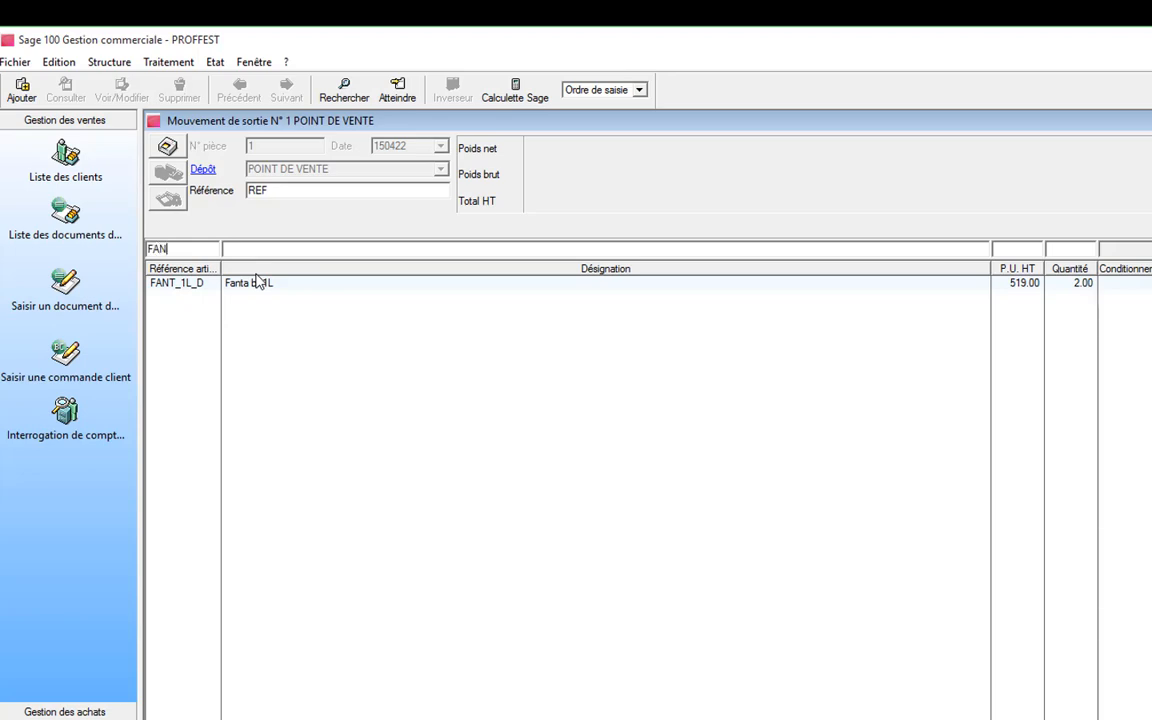
key("Tab")
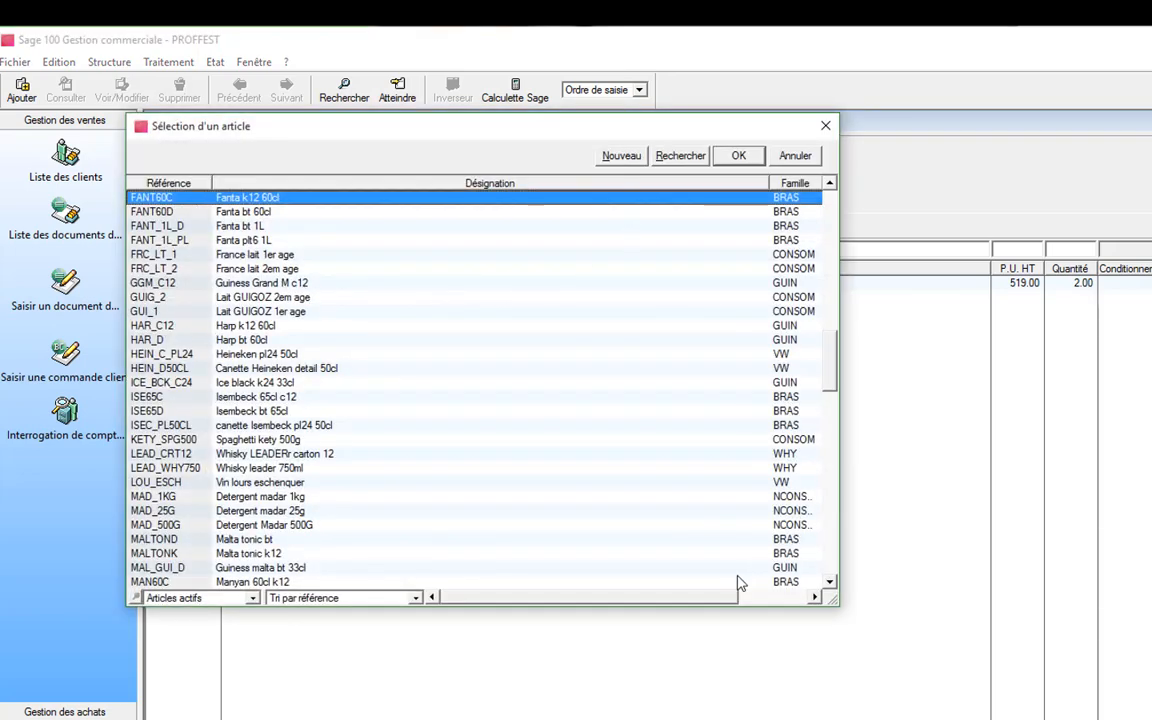
left_click_drag(702, 601, 800, 601)
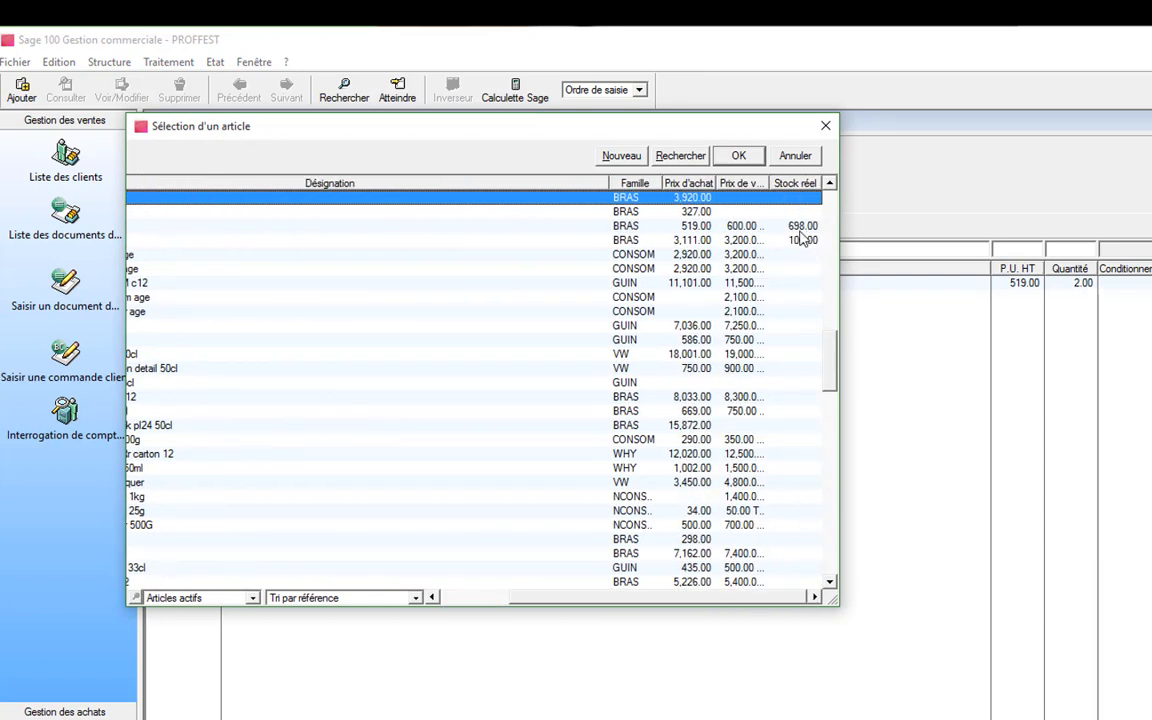
left_click(738, 155)
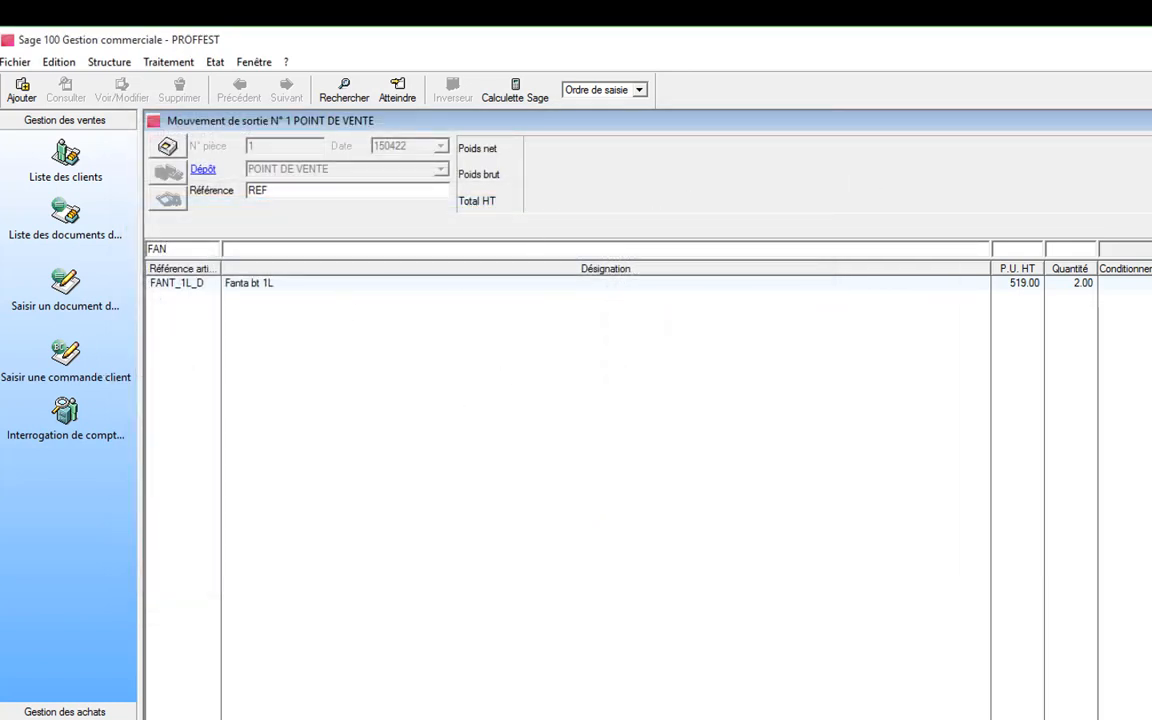
key("Escape")
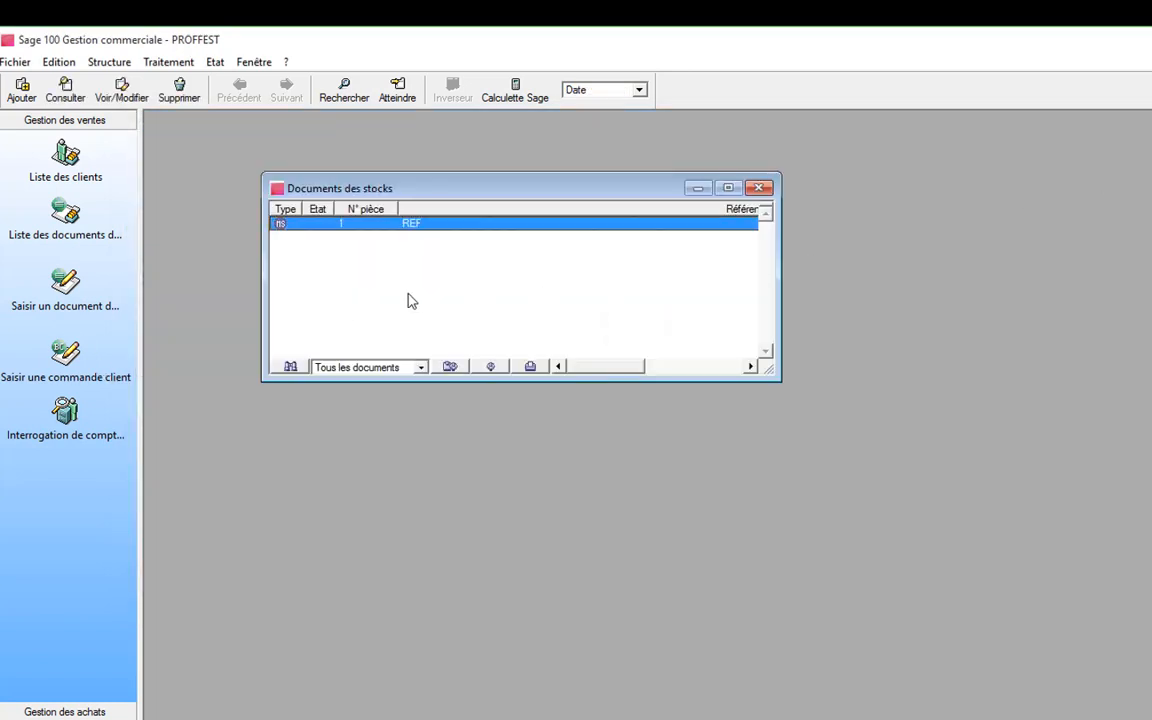
Add a Mouvement de transfert to the stock documents and maximize its window
right_click(473, 250)
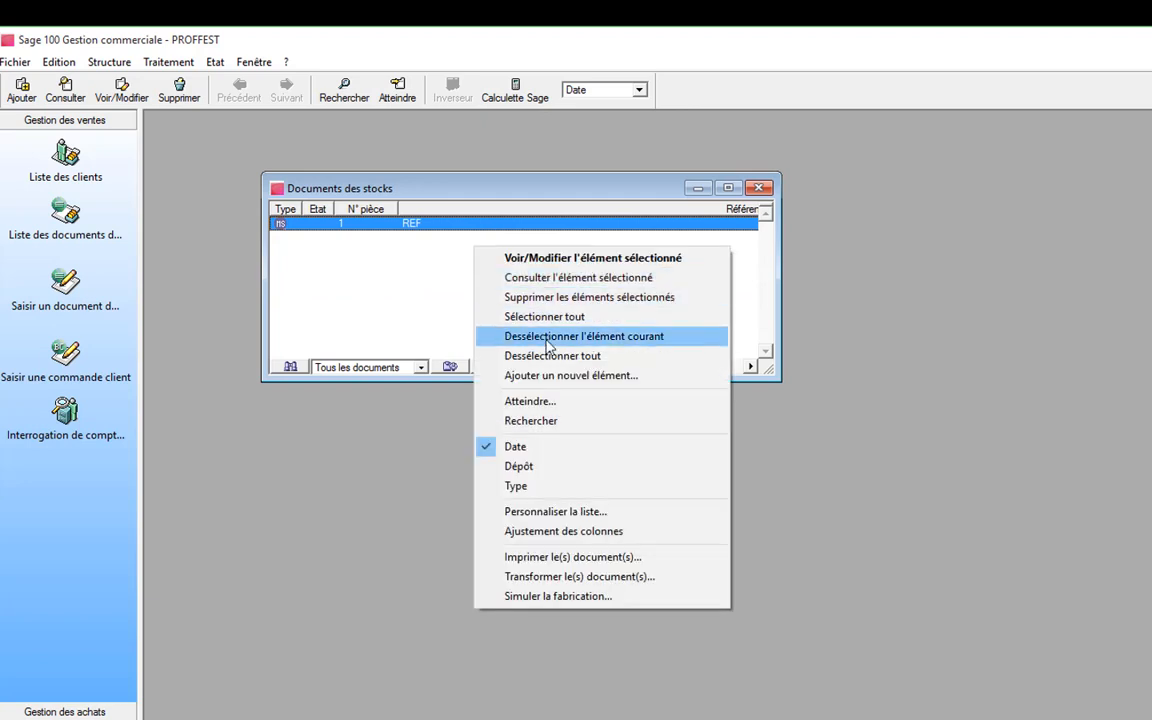
left_click(591, 377)
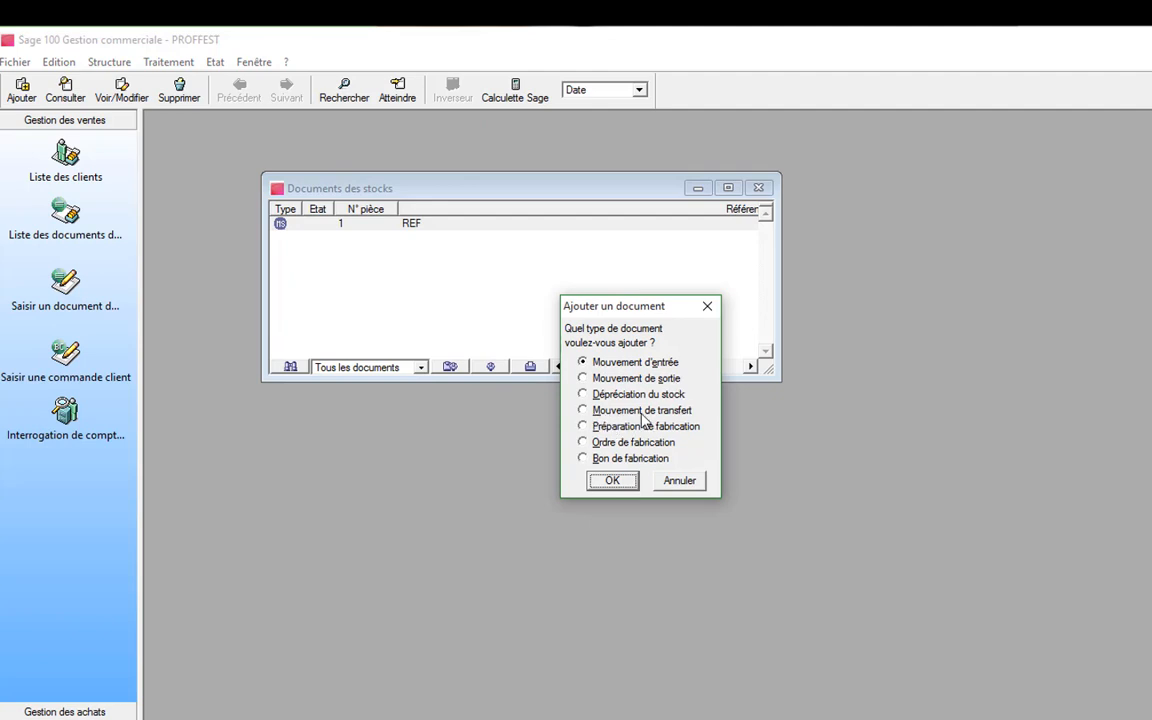
left_click(607, 411)
left_click(612, 481)
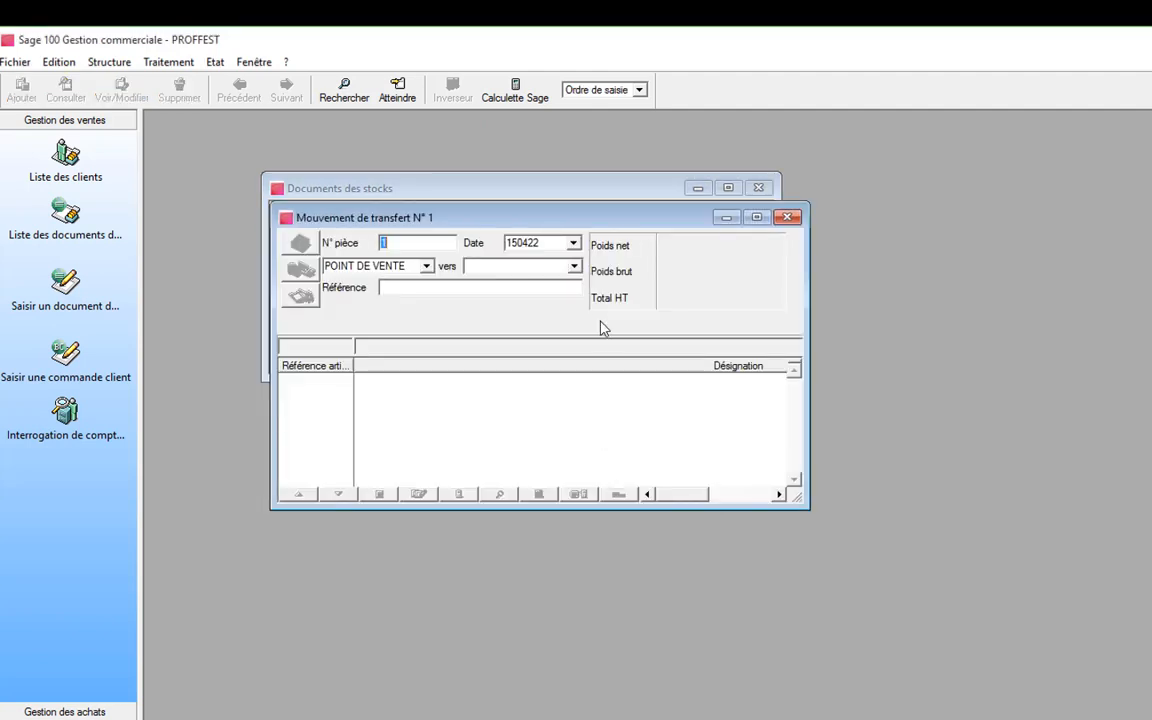
left_click(757, 218)
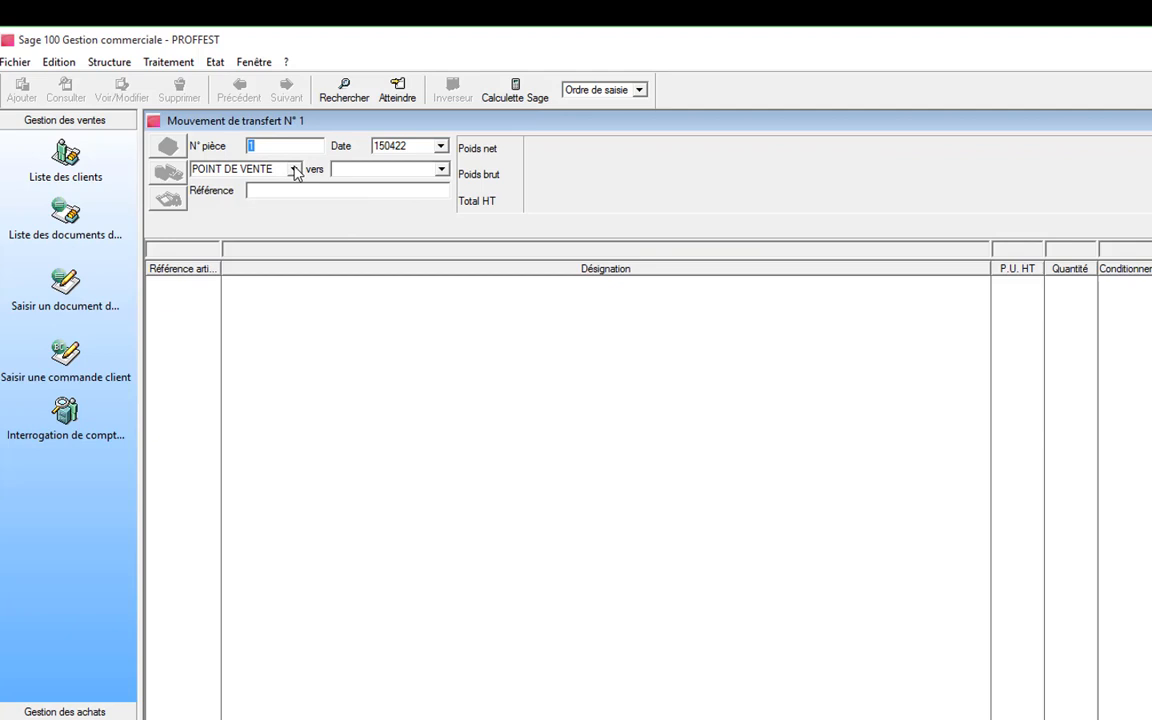
Set MAGAZIN as the transfer's destination depot, enter REF as its Référence and validate the document header
left_click(441, 169)
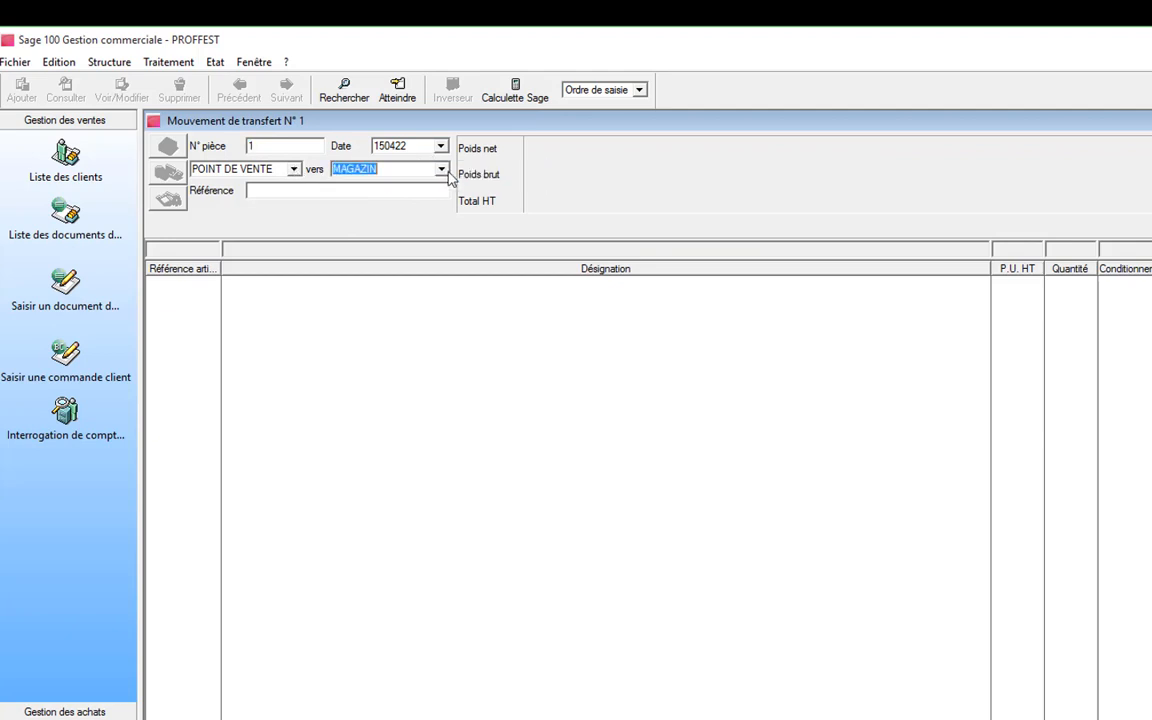
left_click(398, 193)
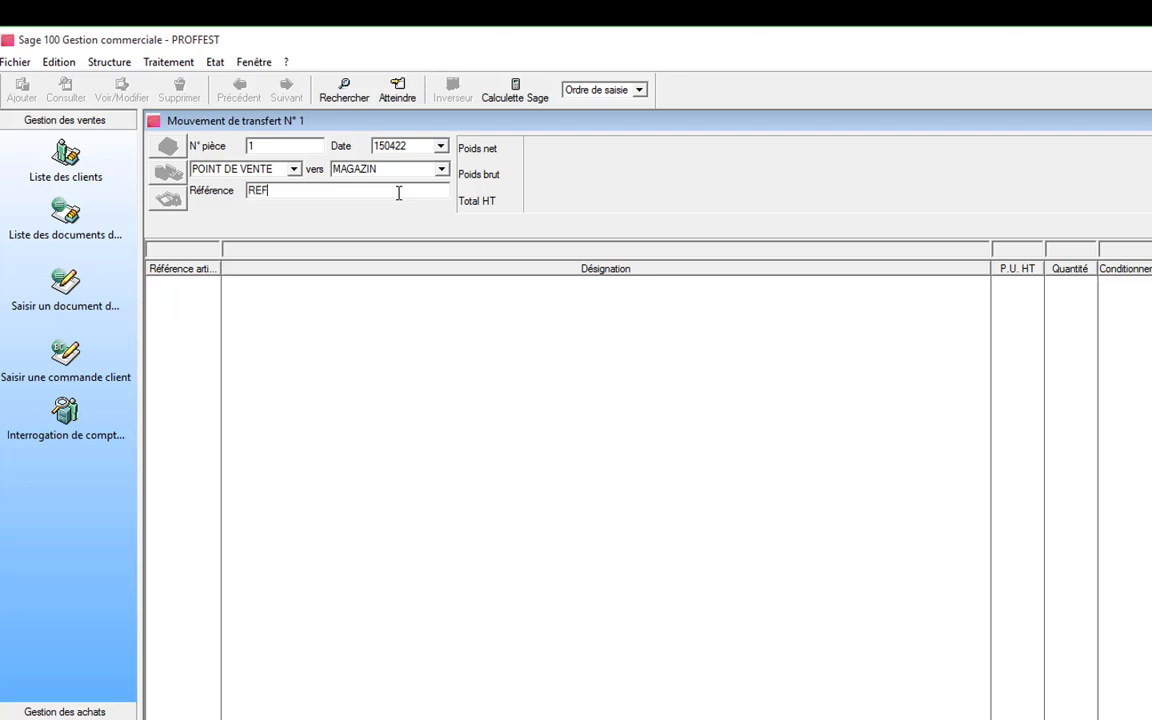
key("Tab")
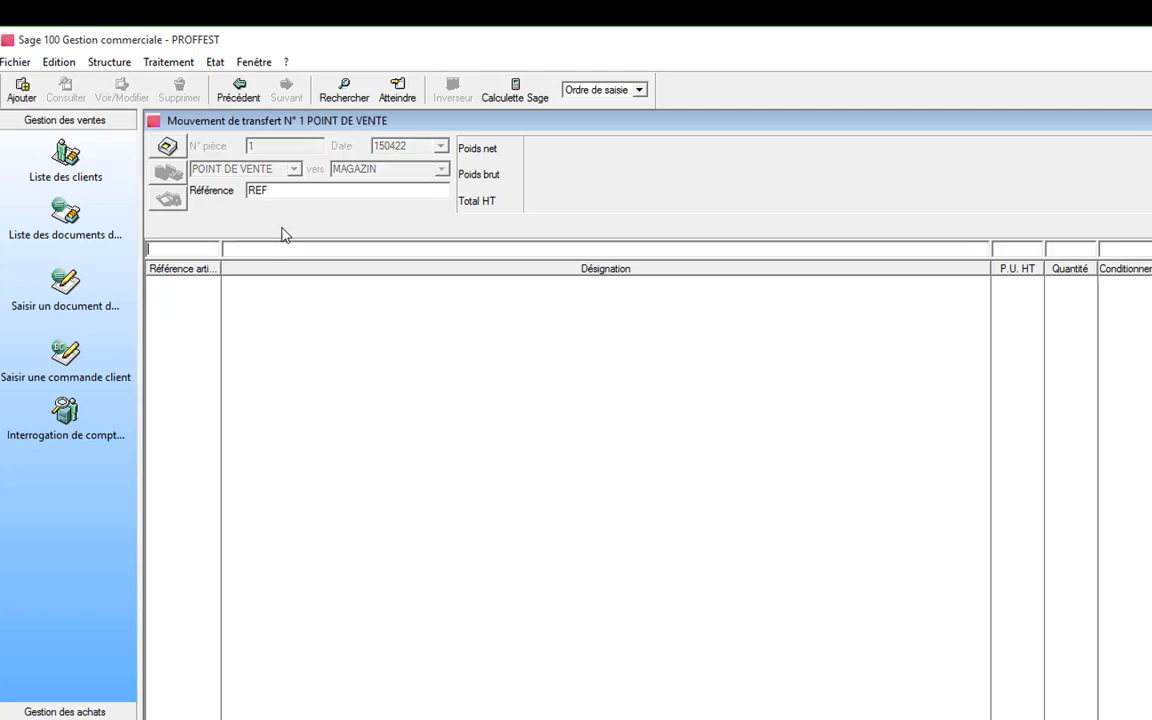
Enter a transfer line for the article FANT_1L_D, Fanta bt 1L, with a quantity of 200, and close the transfer document
type("A")
key("BackSpace")
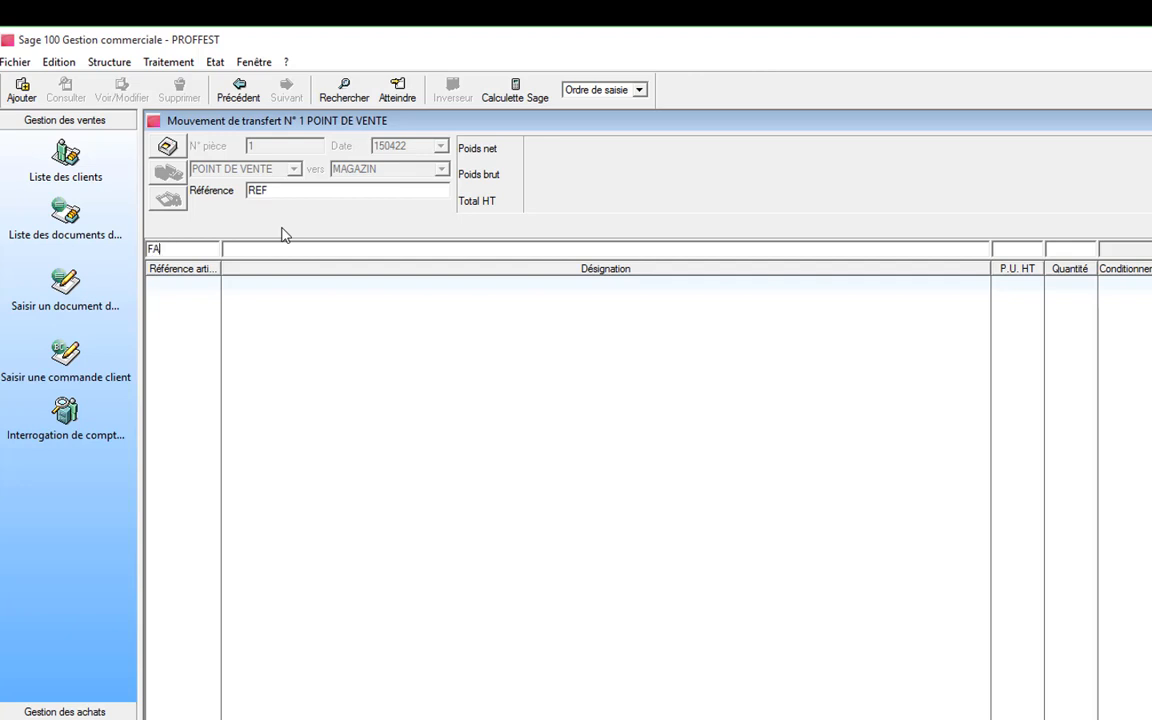
key("Tab")
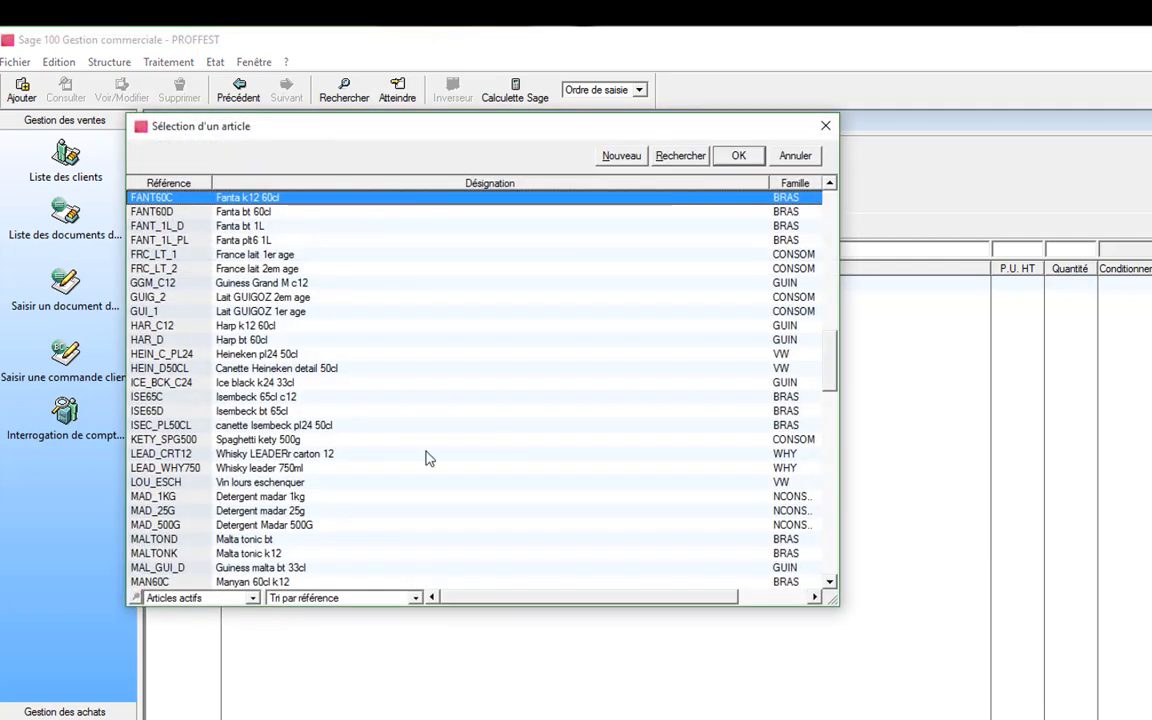
left_click_drag(484, 597, 586, 599)
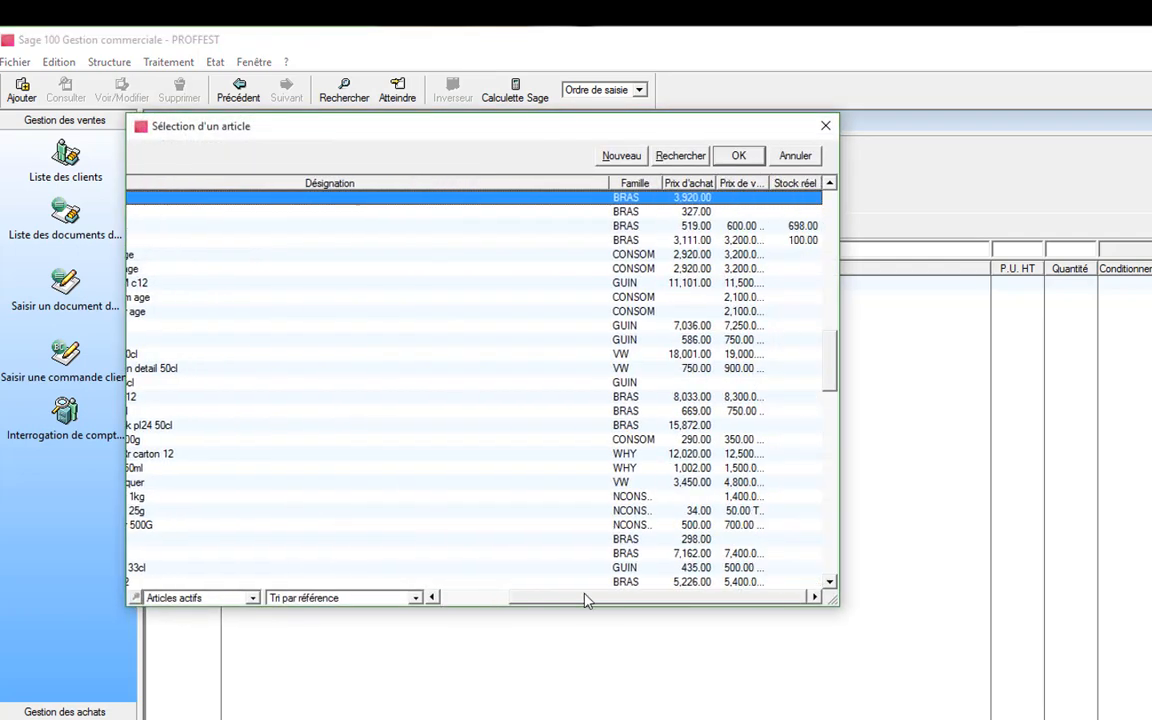
double_click(793, 228)
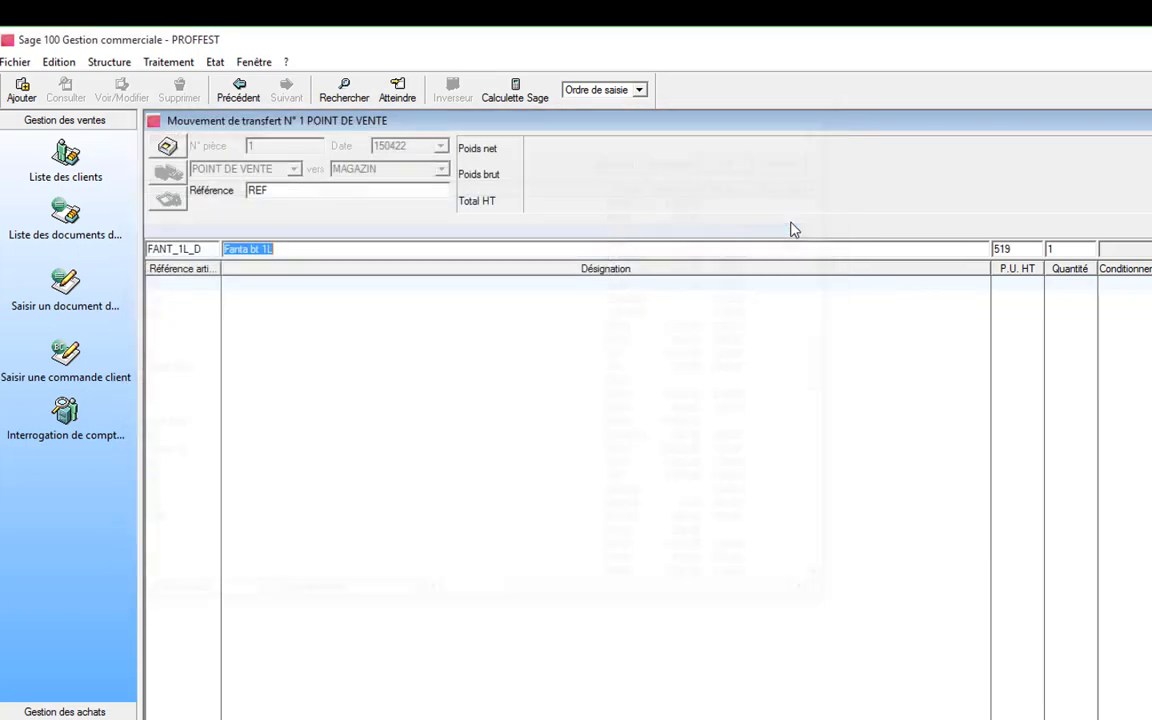
left_click(1073, 251)
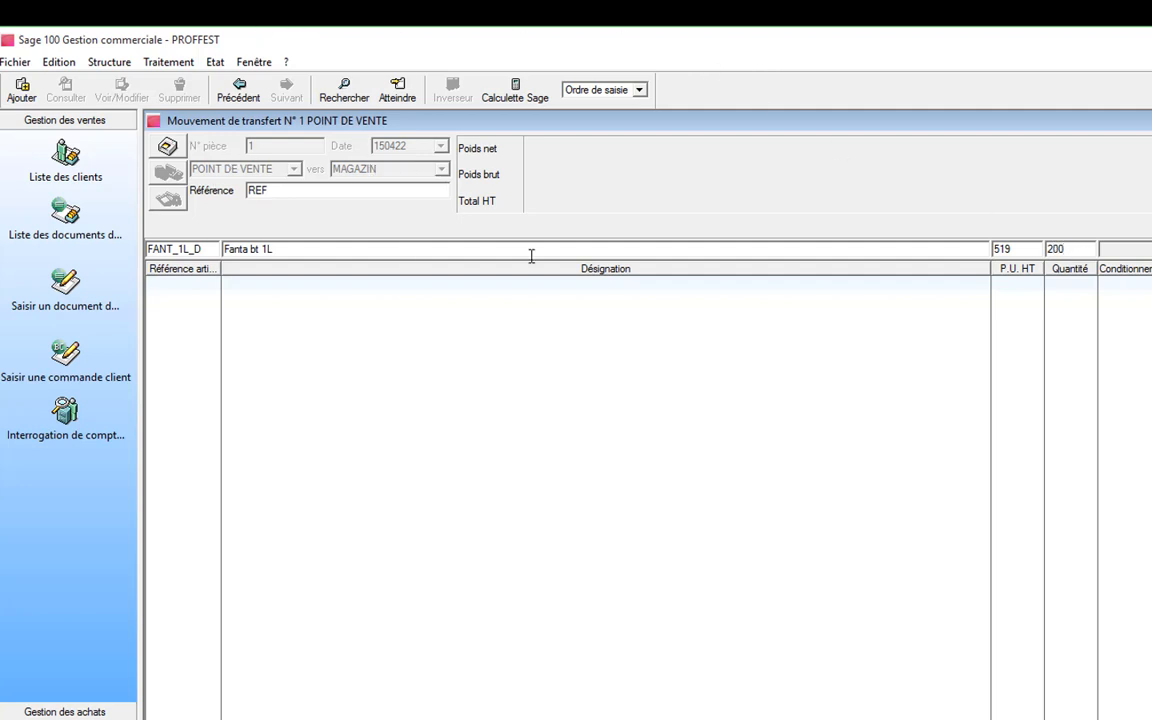
key("Return")
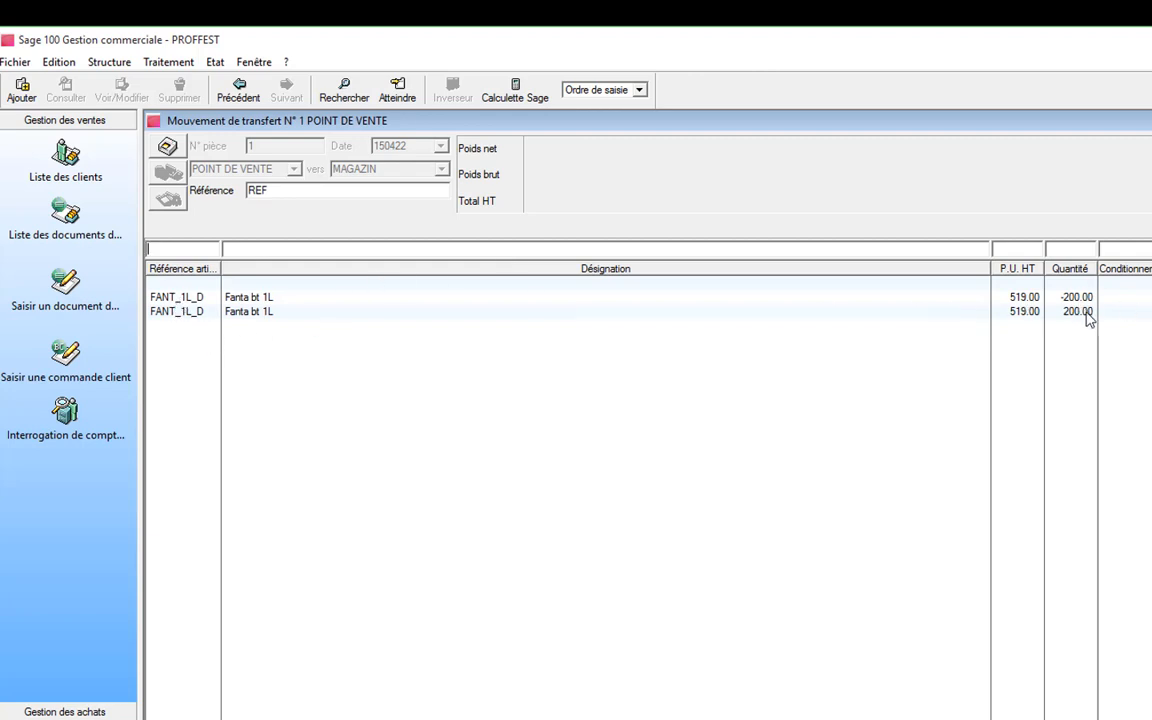
left_click(248, 190)
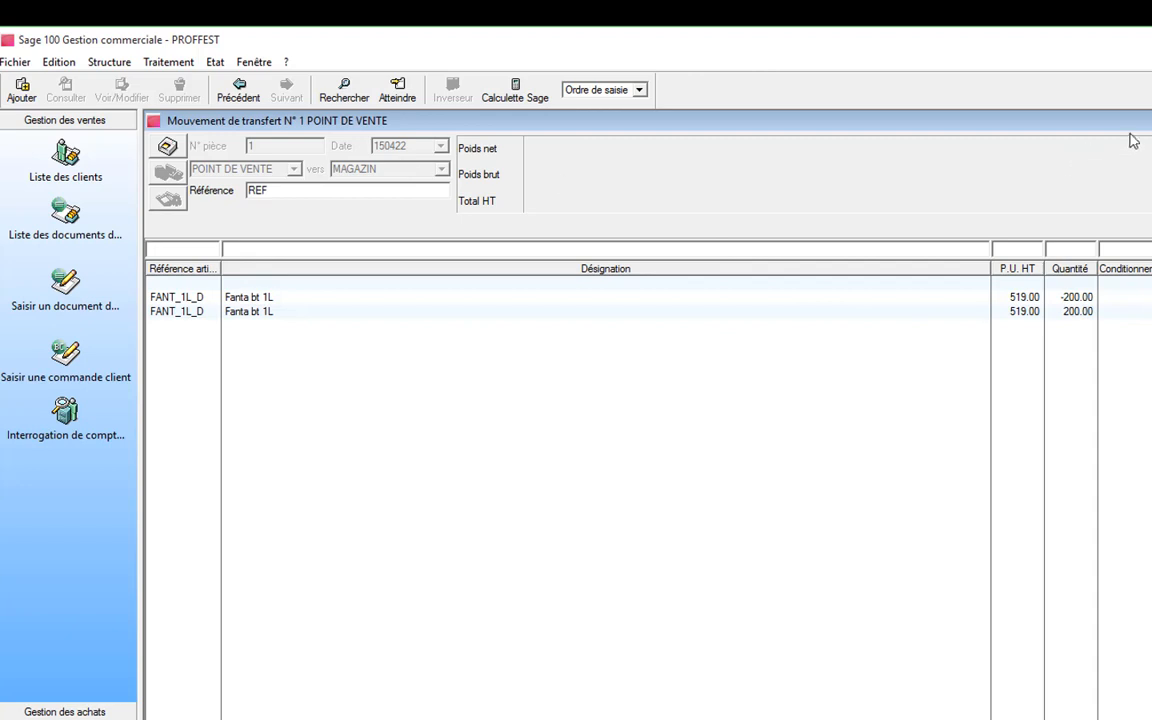
key("Escape")
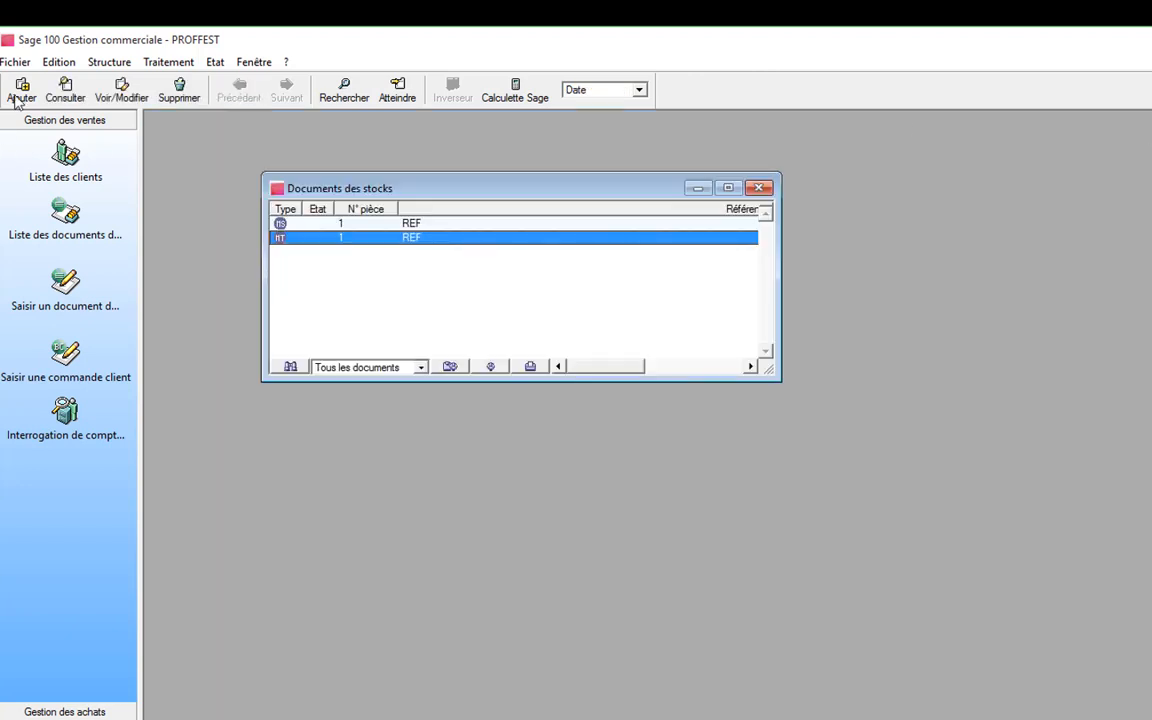
Check the stock of Fanta bt 1L per depot in its article record, and close the article and stock document lists
left_click(104, 66)
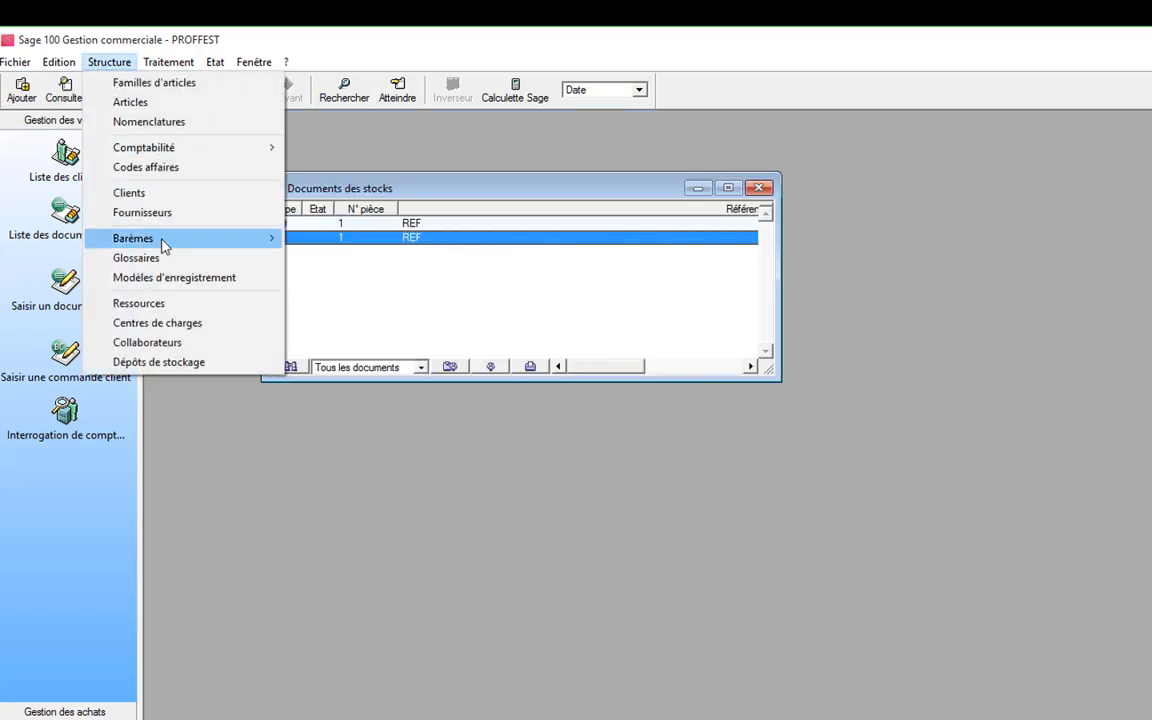
left_click(156, 104)
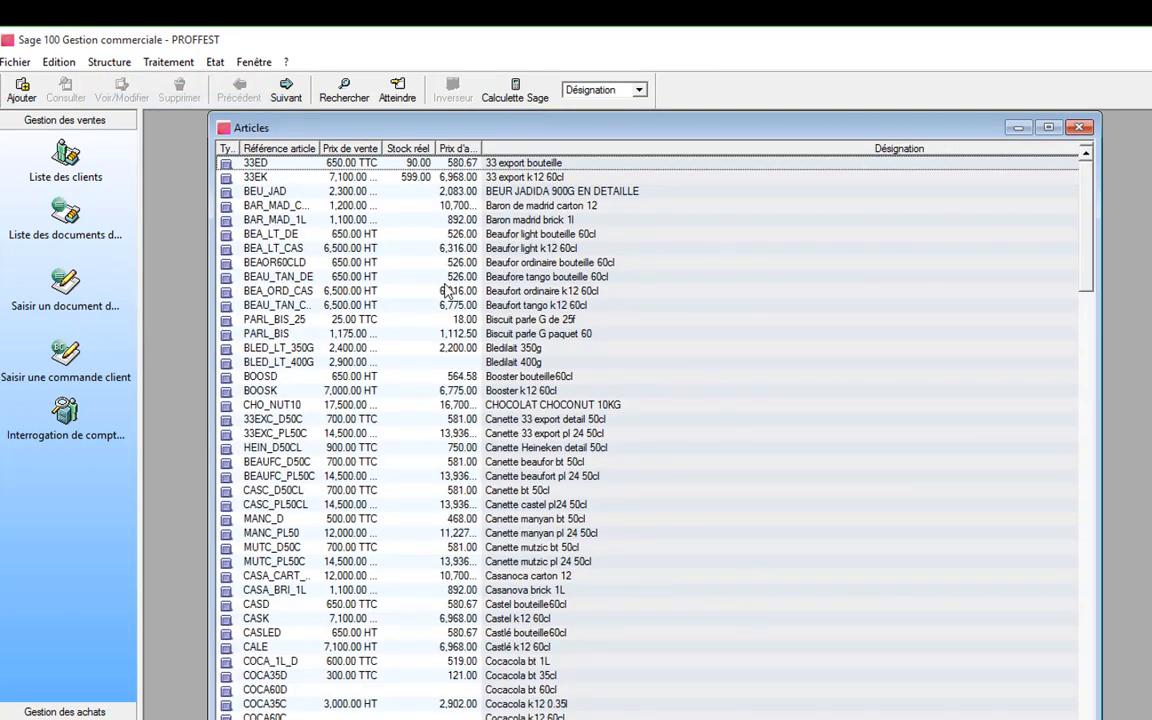
key("f")
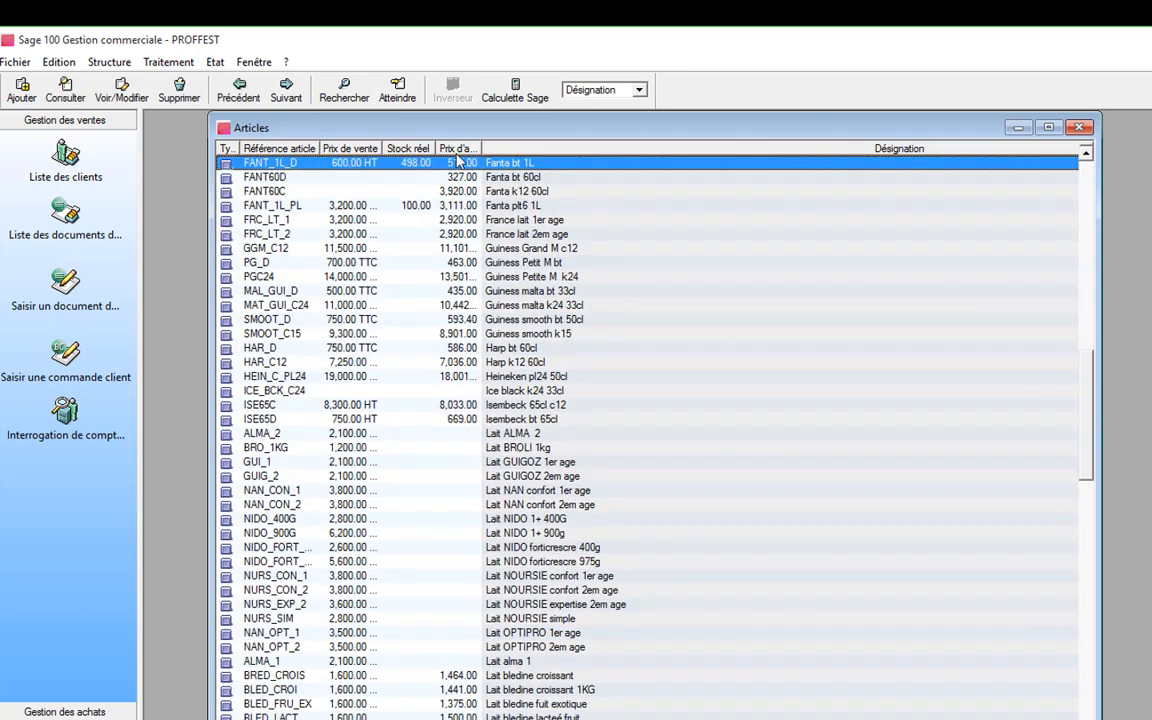
double_click(413, 170)
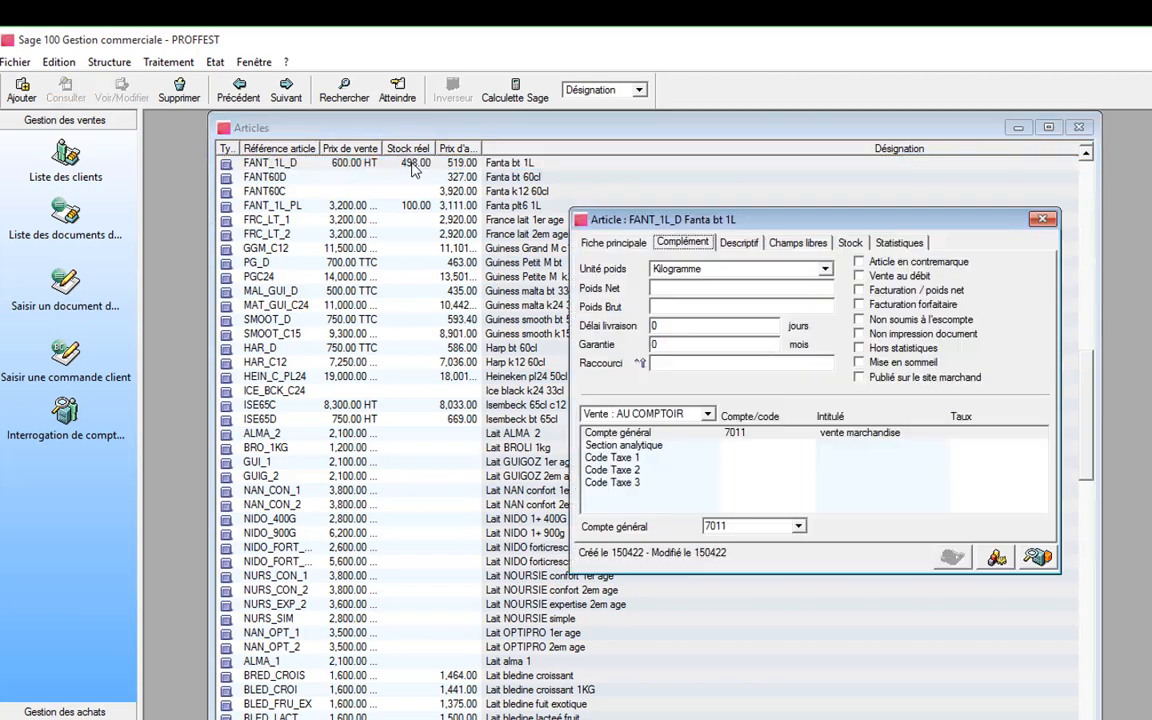
left_click(851, 243)
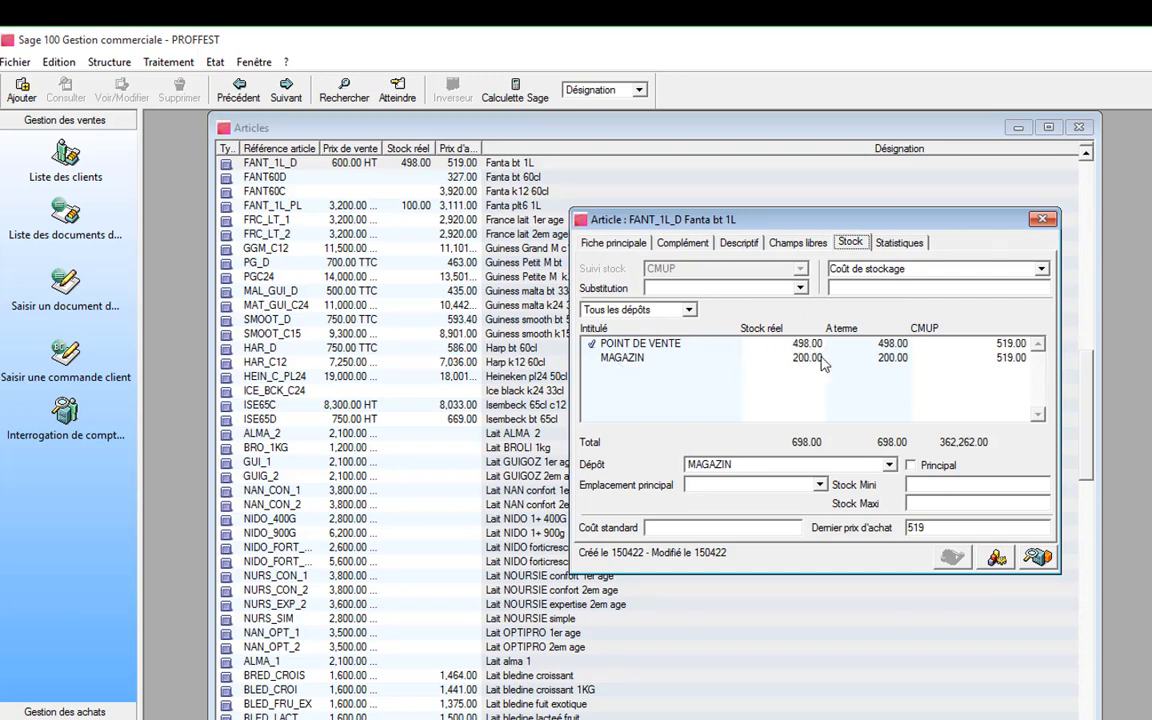
left_click(1045, 221)
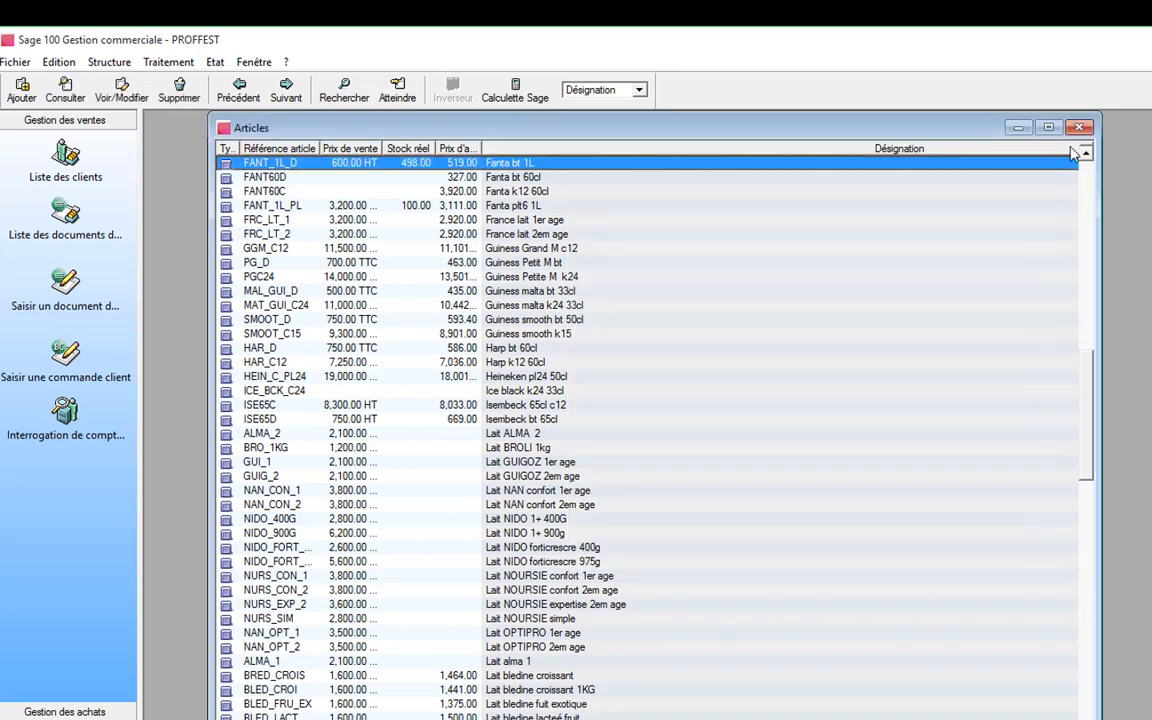
left_click(1077, 128)
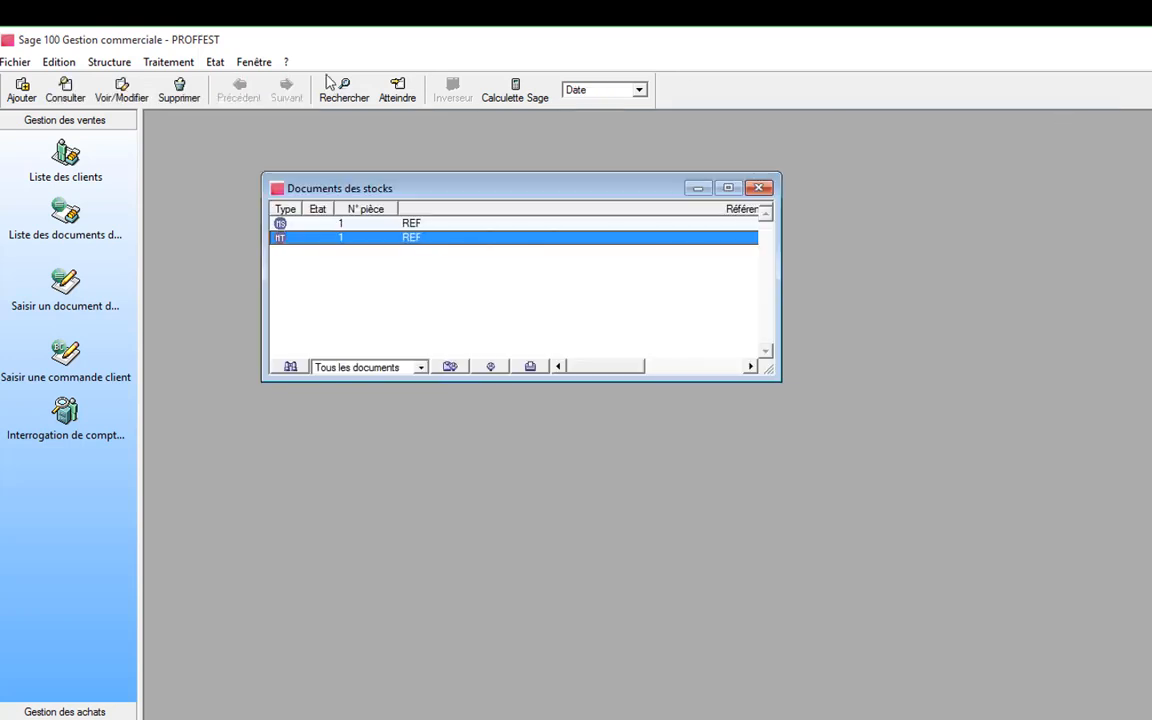
left_click(759, 189)
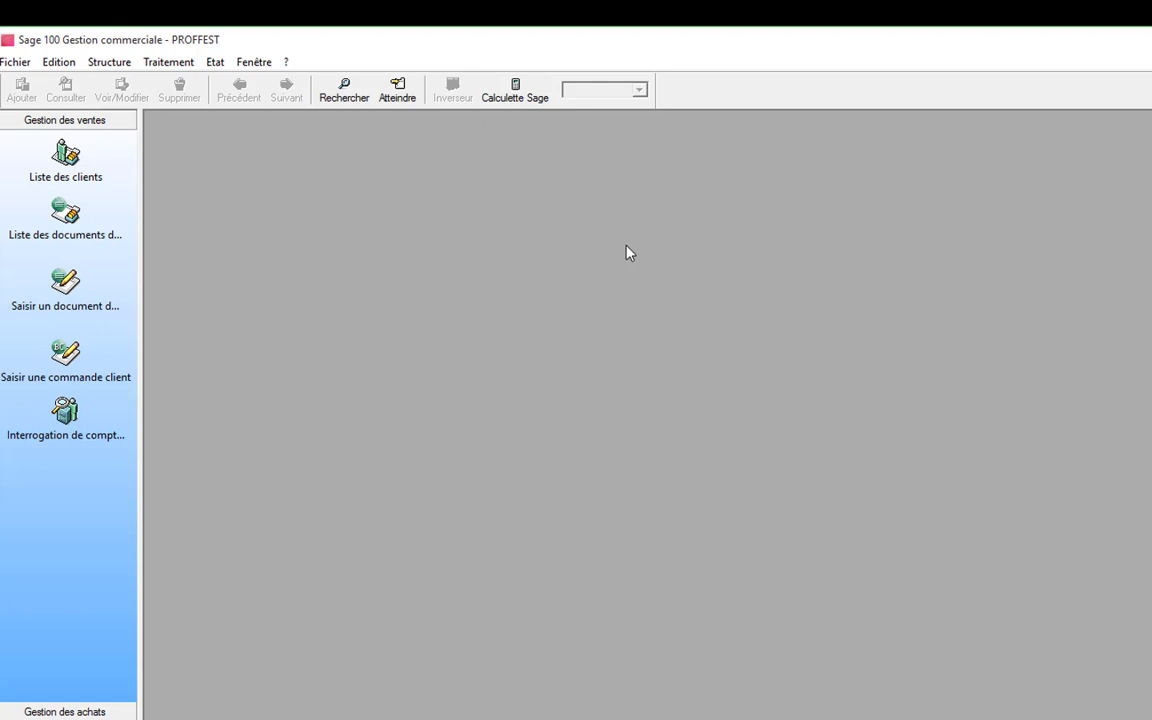
left_click(220, 63)
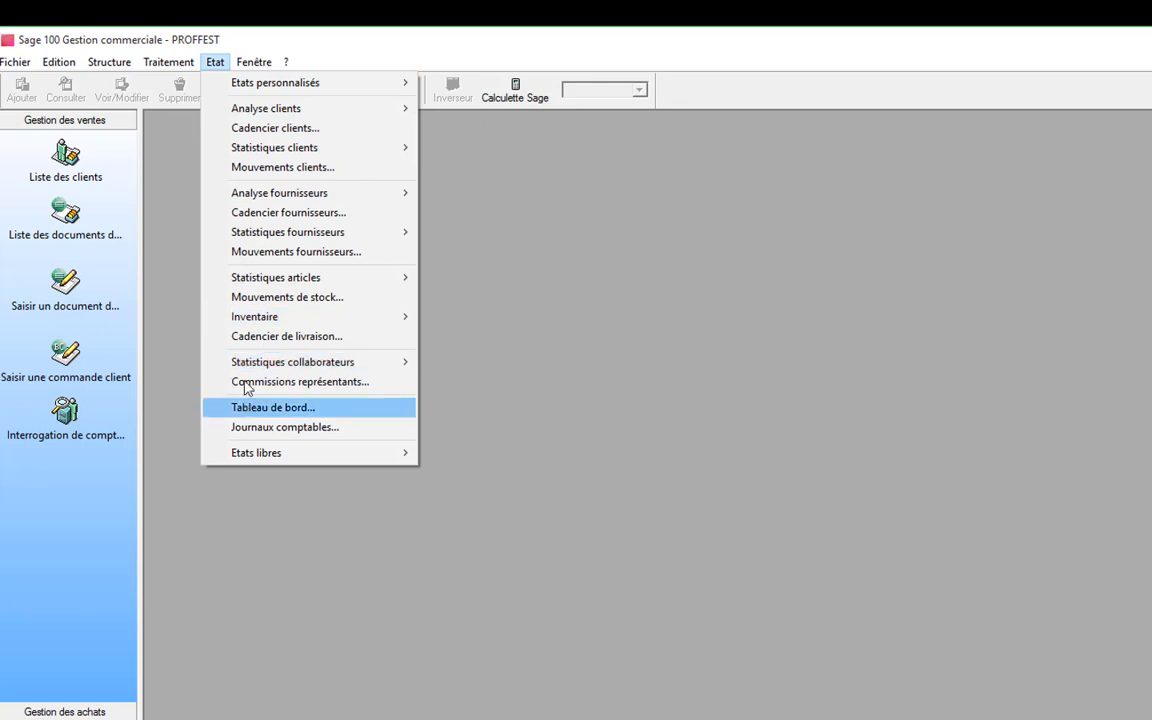
mouse_move(264, 320)
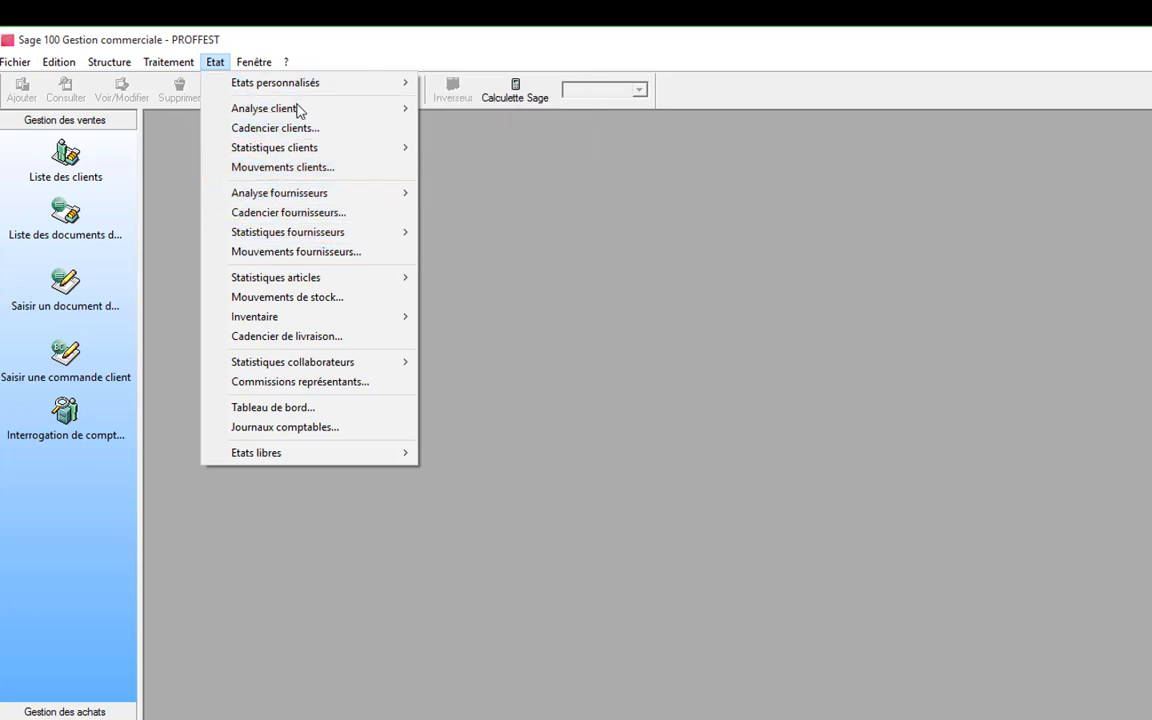
mouse_move(298, 112)
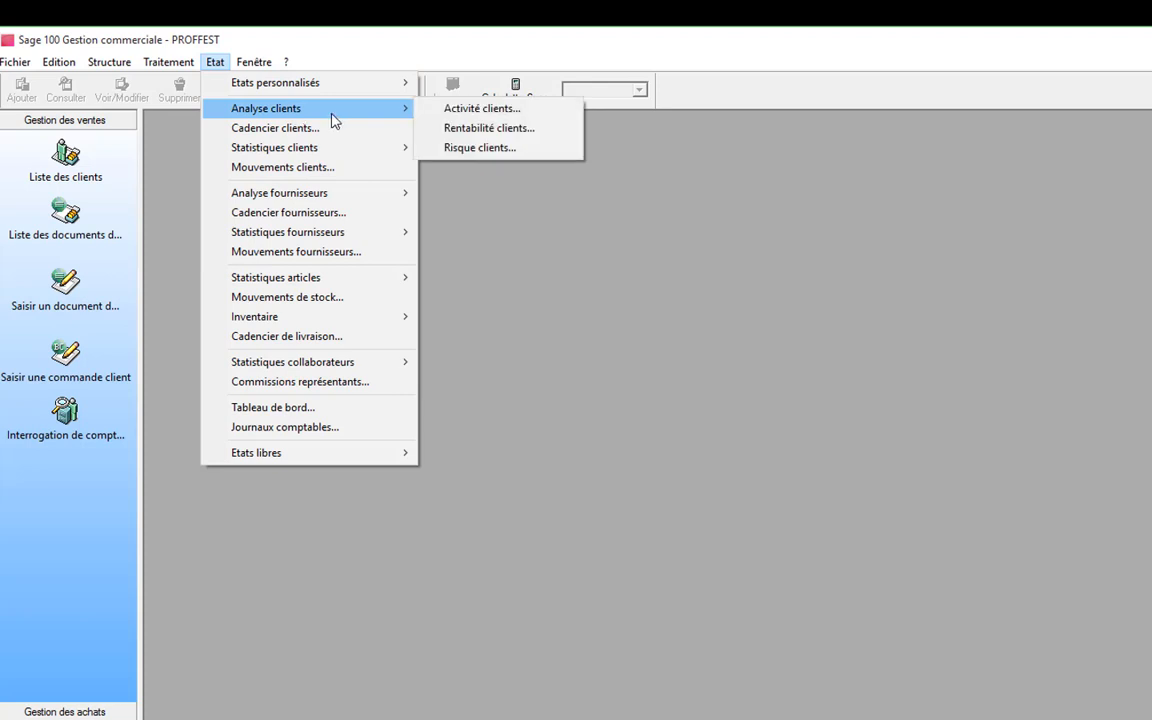
mouse_move(320, 150)
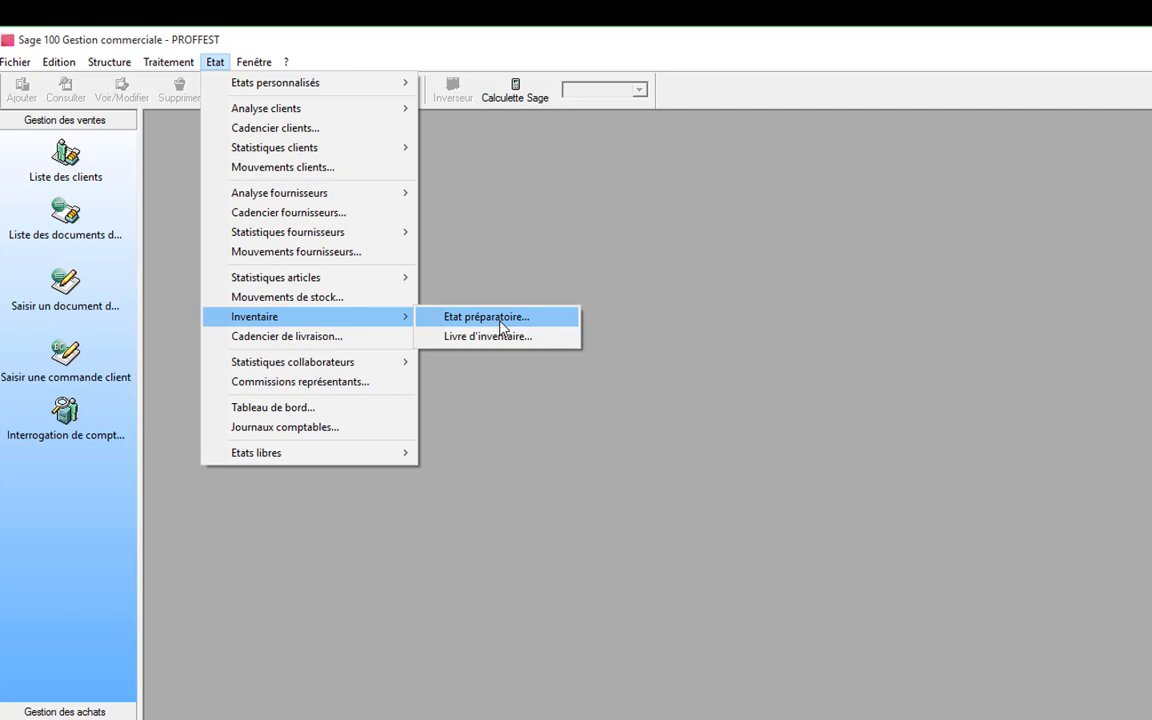
left_click(648, 288)
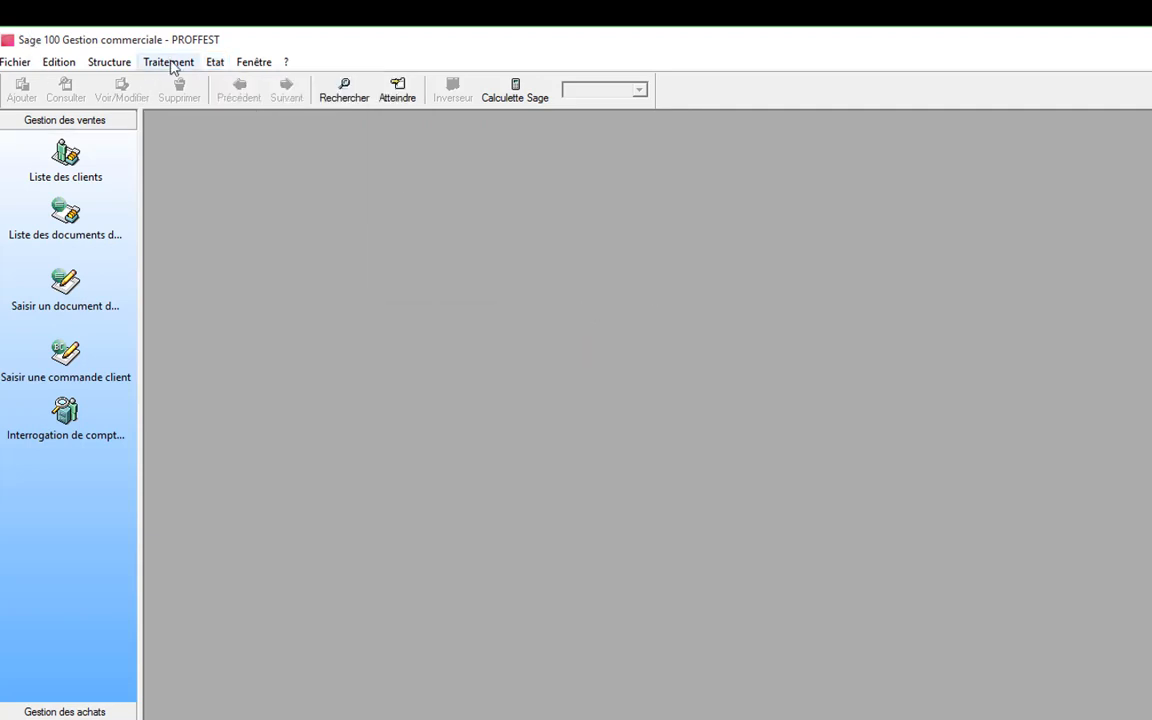
Check the real stock quantities and prices in the article list, and close the list
left_click(114, 62)
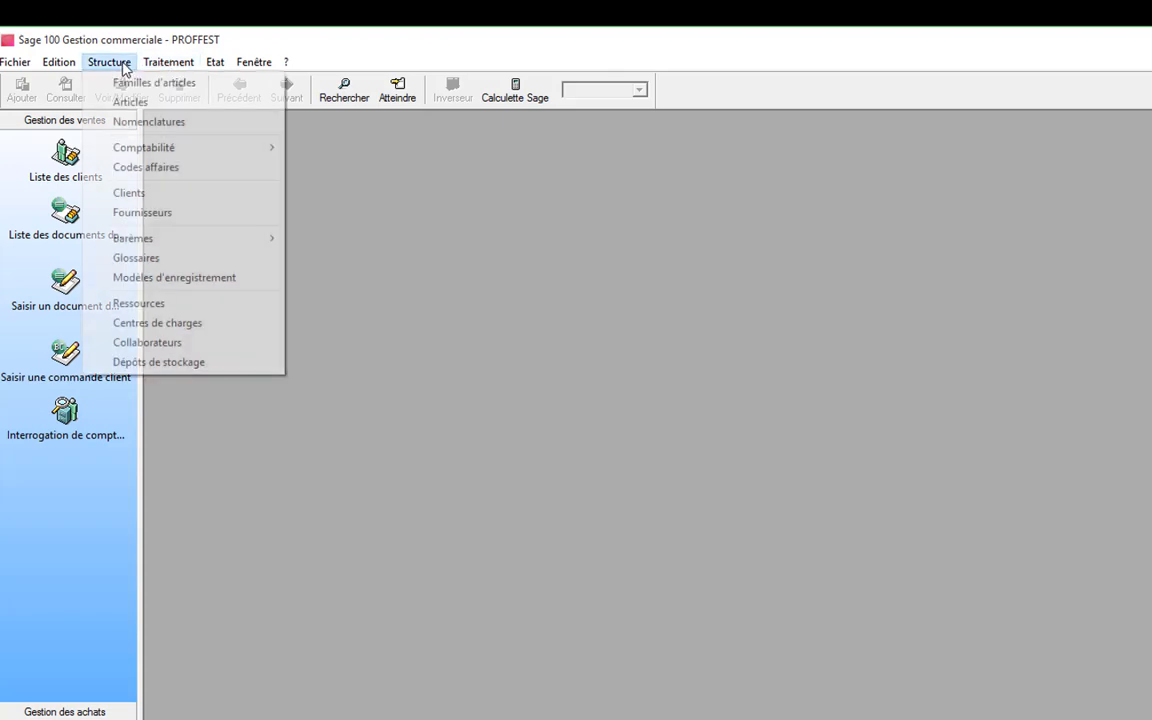
left_click(140, 102)
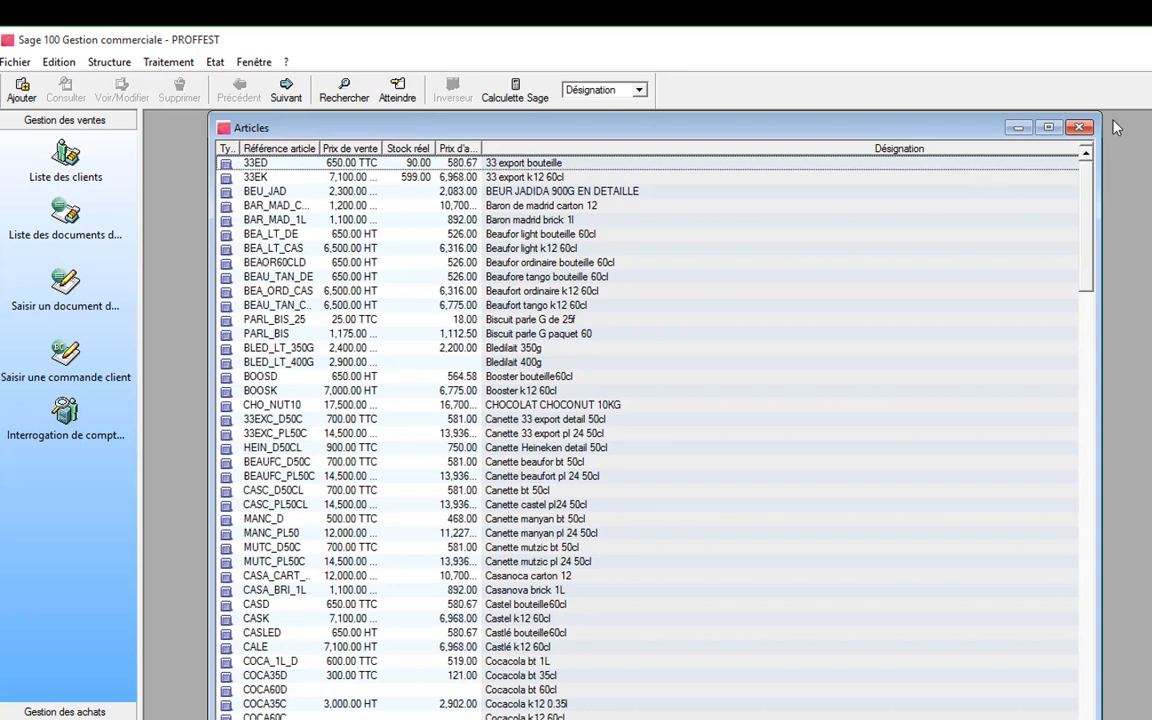
key("Escape")
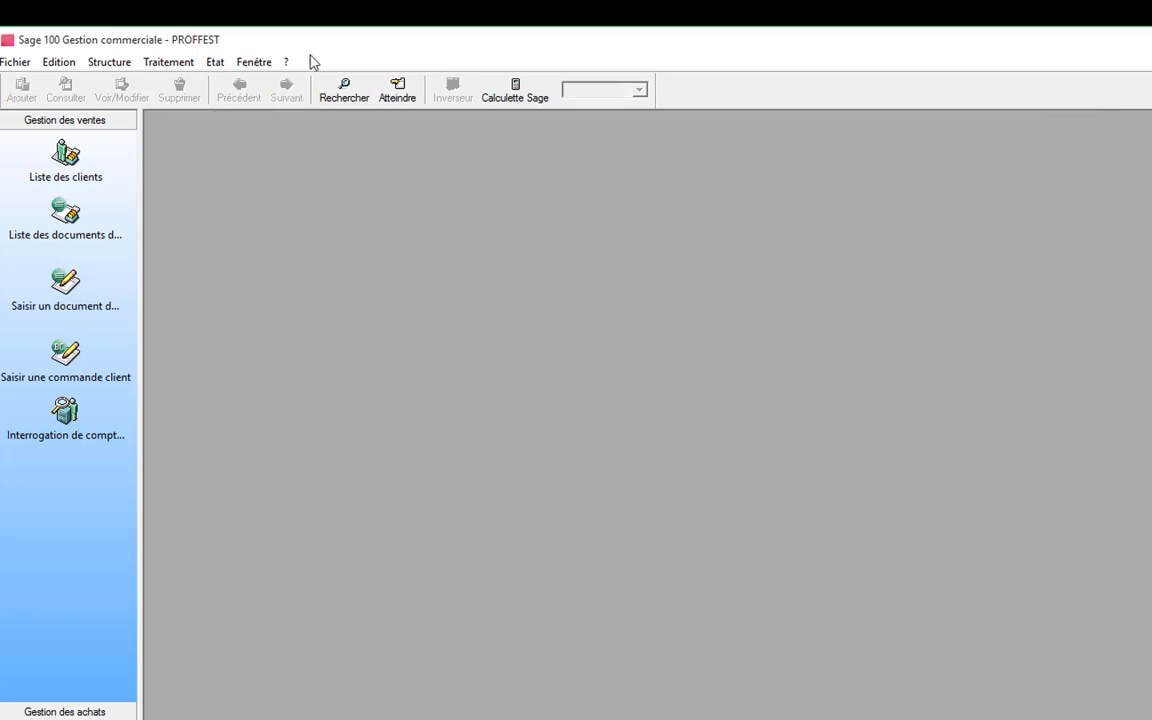
Generate the Etat préparatoire inventory for all articles and depots, replacing the Microsoft Excel output with Aperçu avant impression
left_click(215, 62)
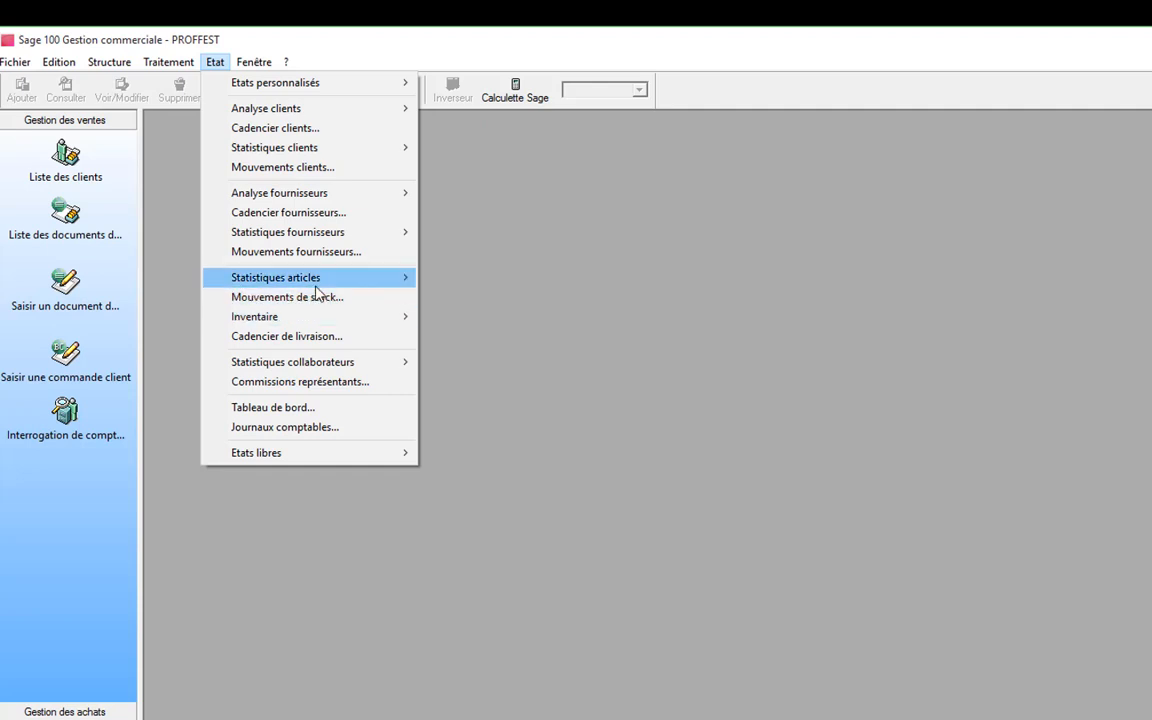
mouse_move(345, 285)
mouse_move(398, 321)
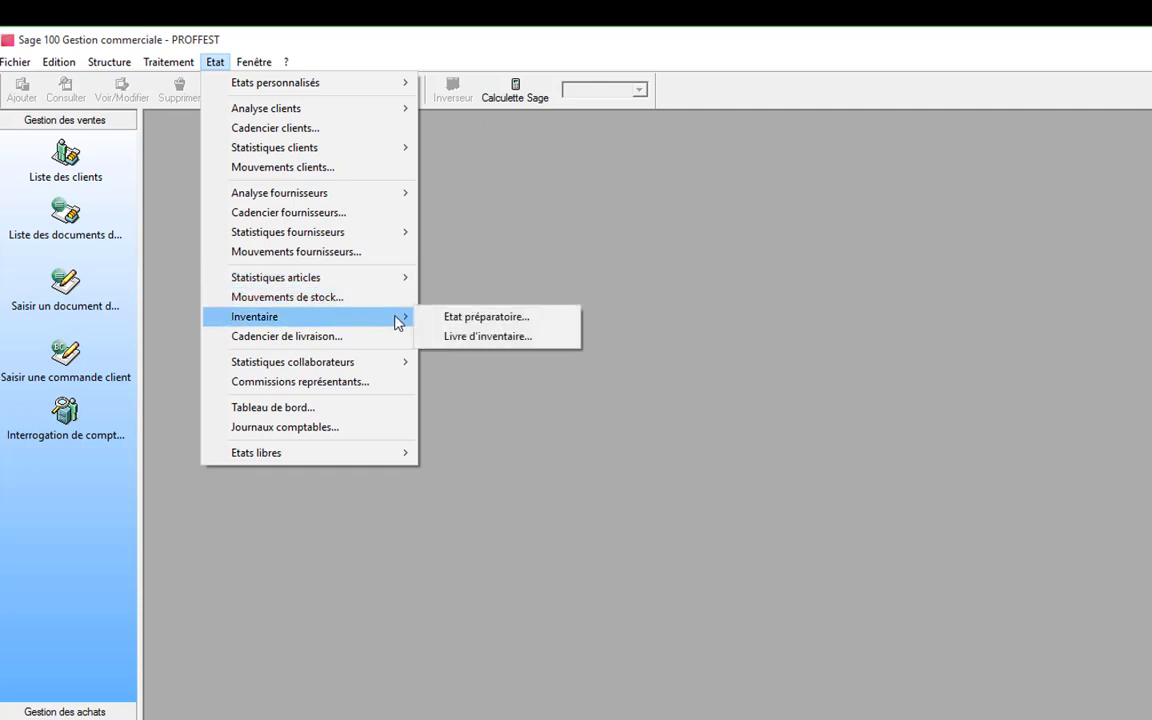
left_click(449, 320)
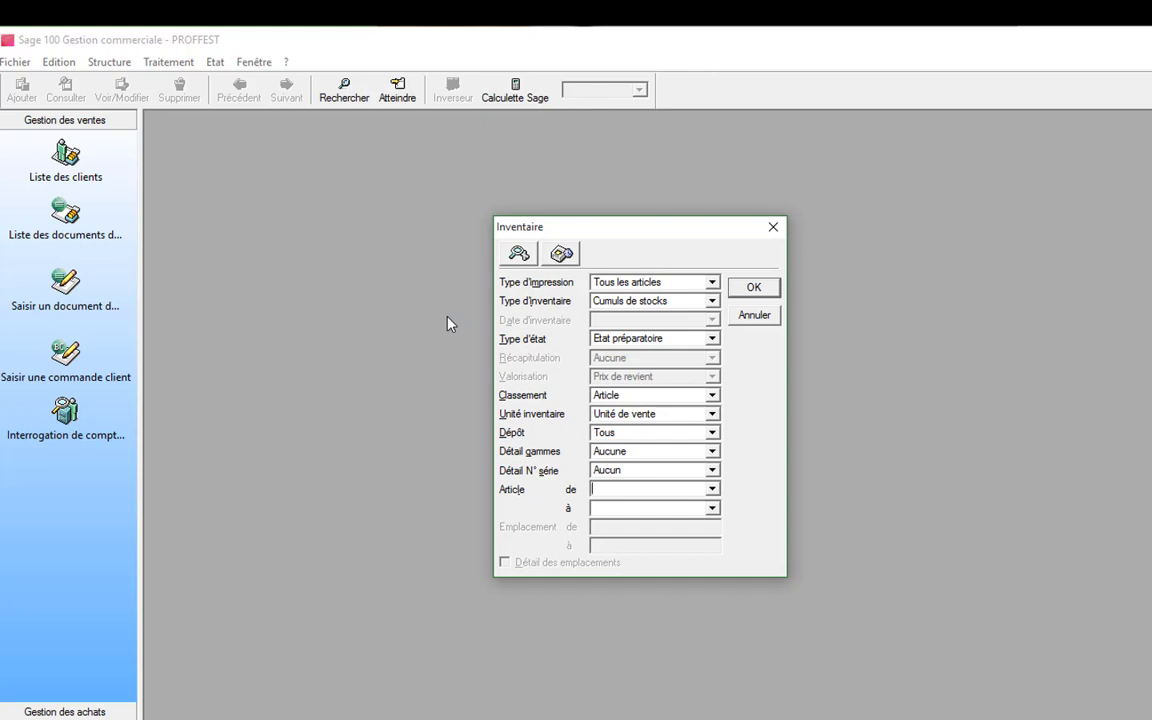
left_click(754, 288)
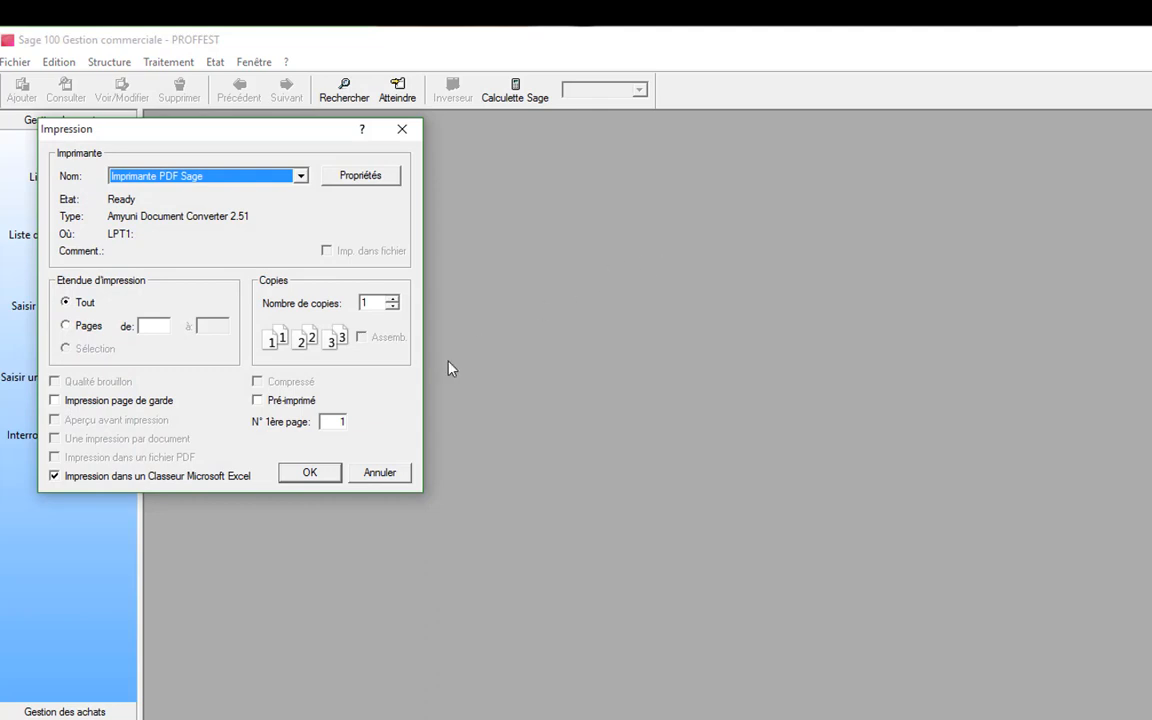
left_click(54, 476)
left_click(55, 421)
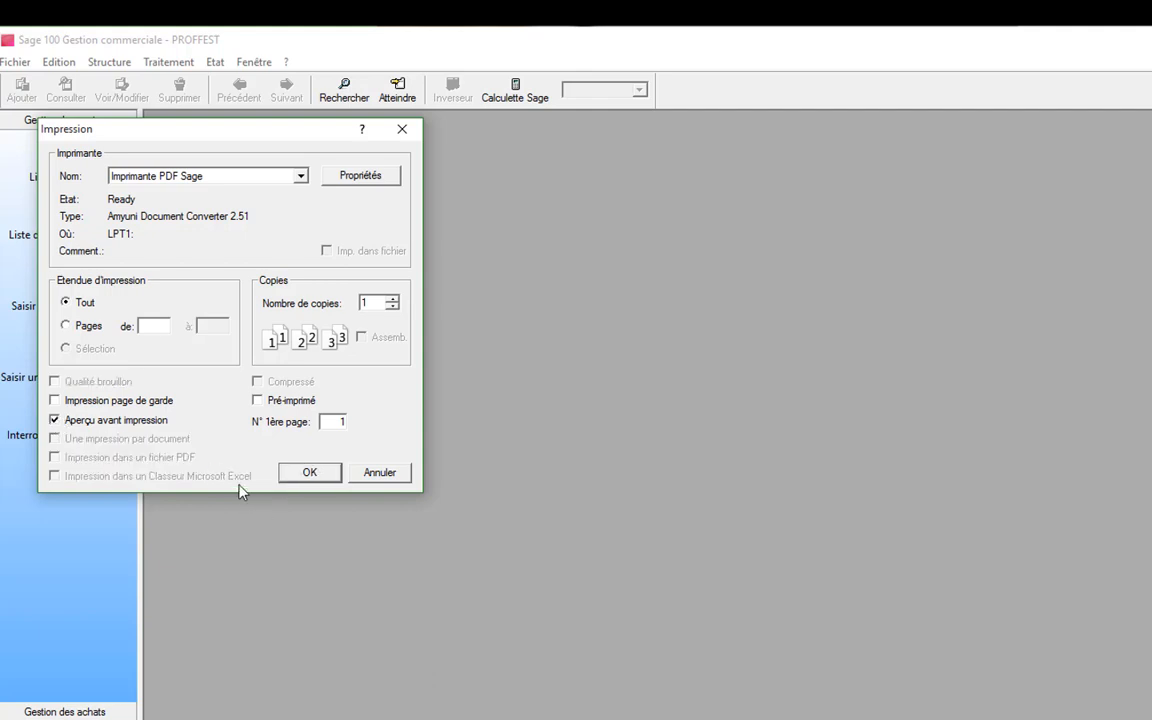
left_click(308, 472)
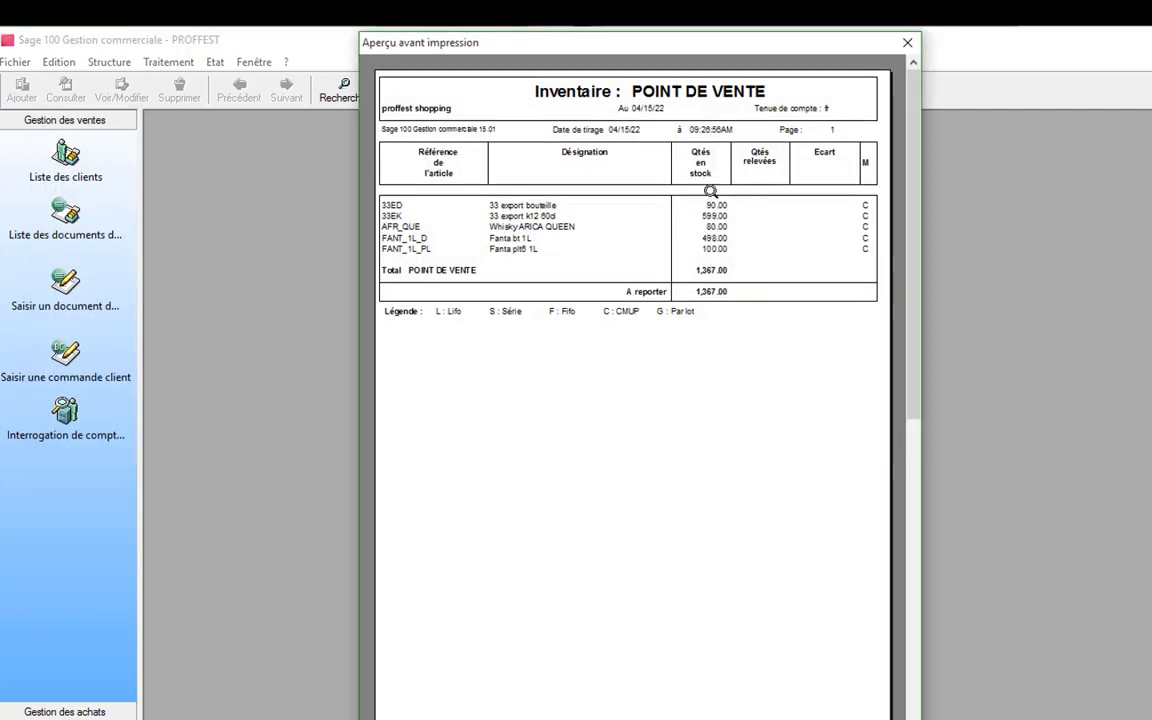
Enlarge the inventory preview, examine the POINT DE VENTE stock quantities and the count columns, and close the preview
left_click(641, 174)
left_click(614, 322)
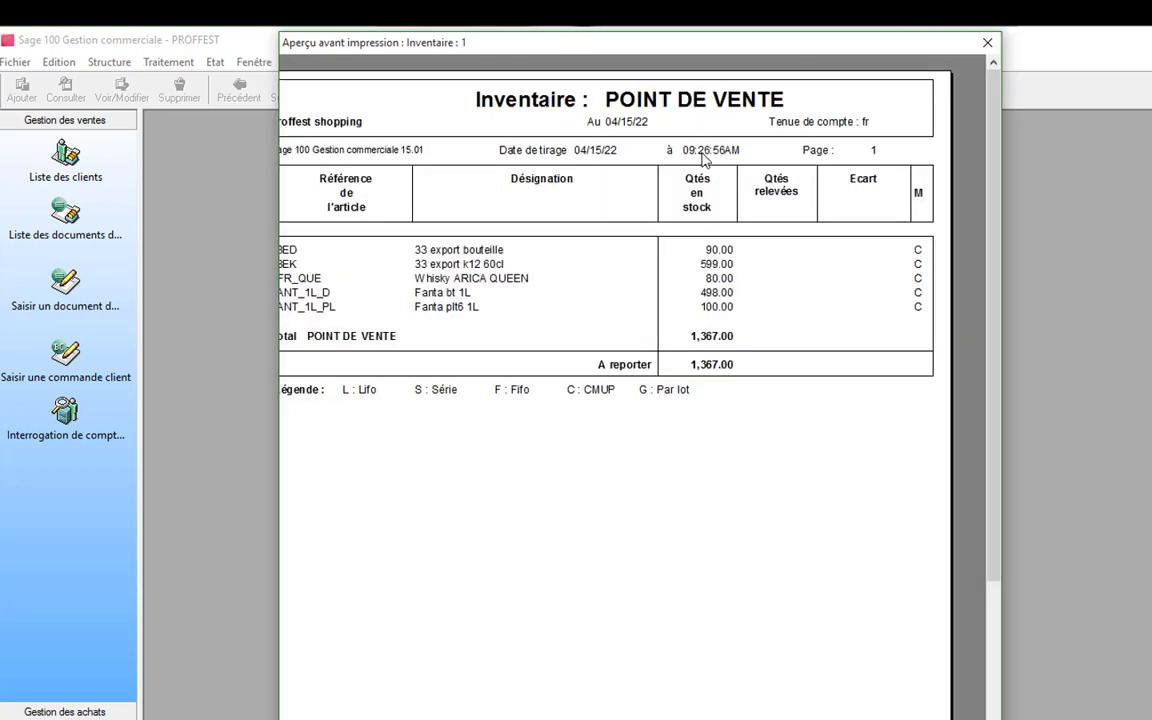
left_click(633, 138)
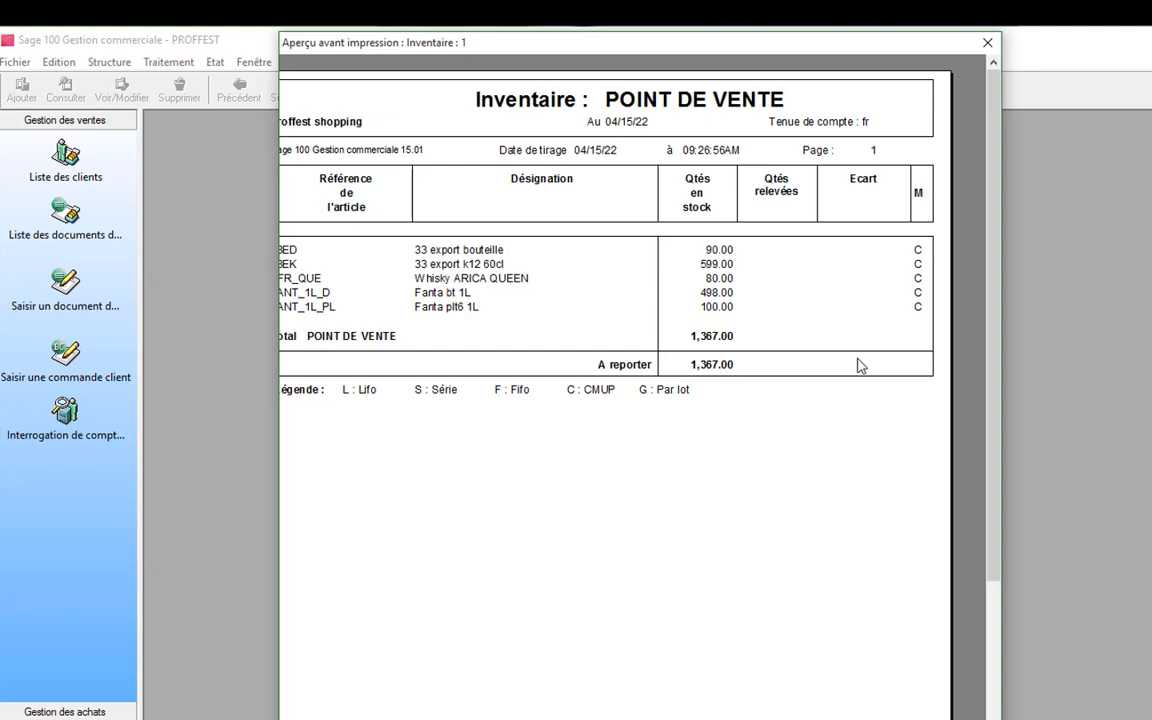
left_click(987, 44)
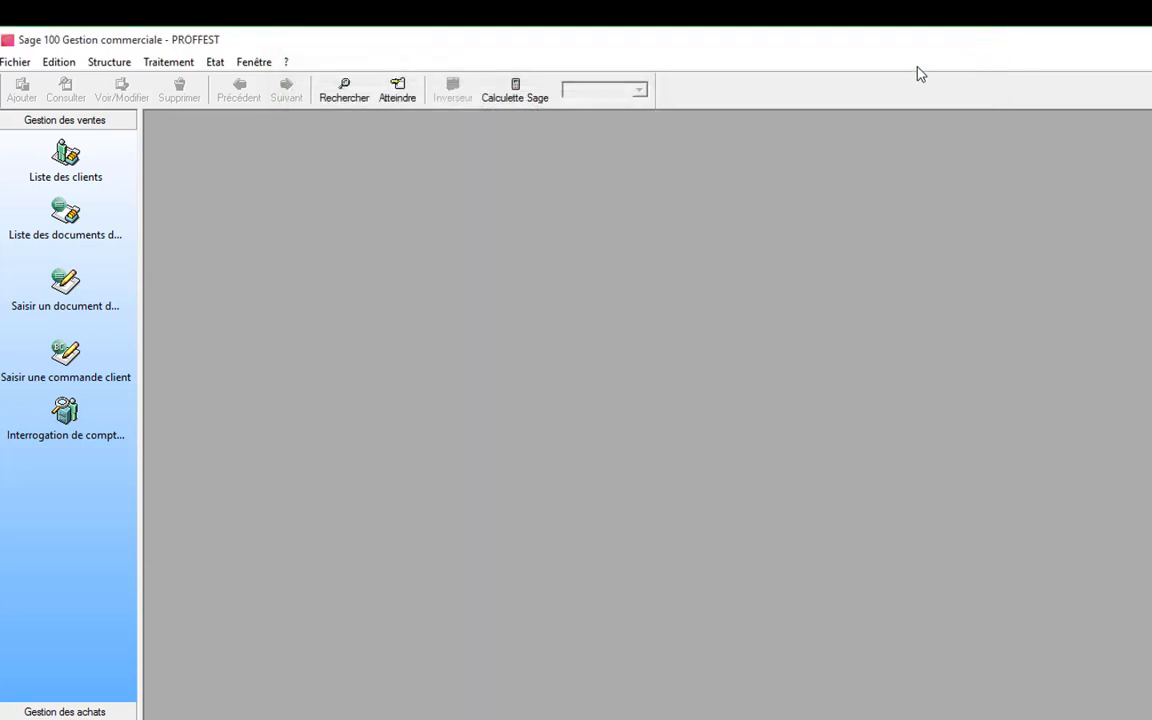
Set the Etat préparatoire inventory to output to a Microsoft Excel workbook instead of a preview, and cancel the printing
left_click(213, 63)
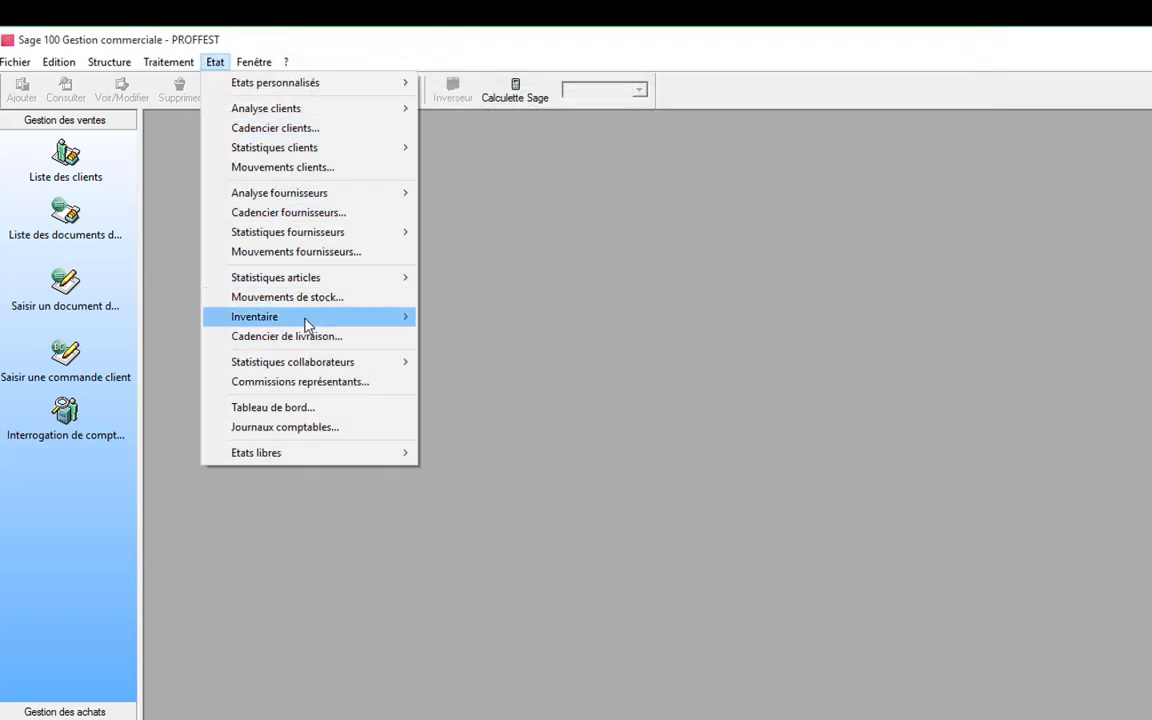
mouse_move(306, 322)
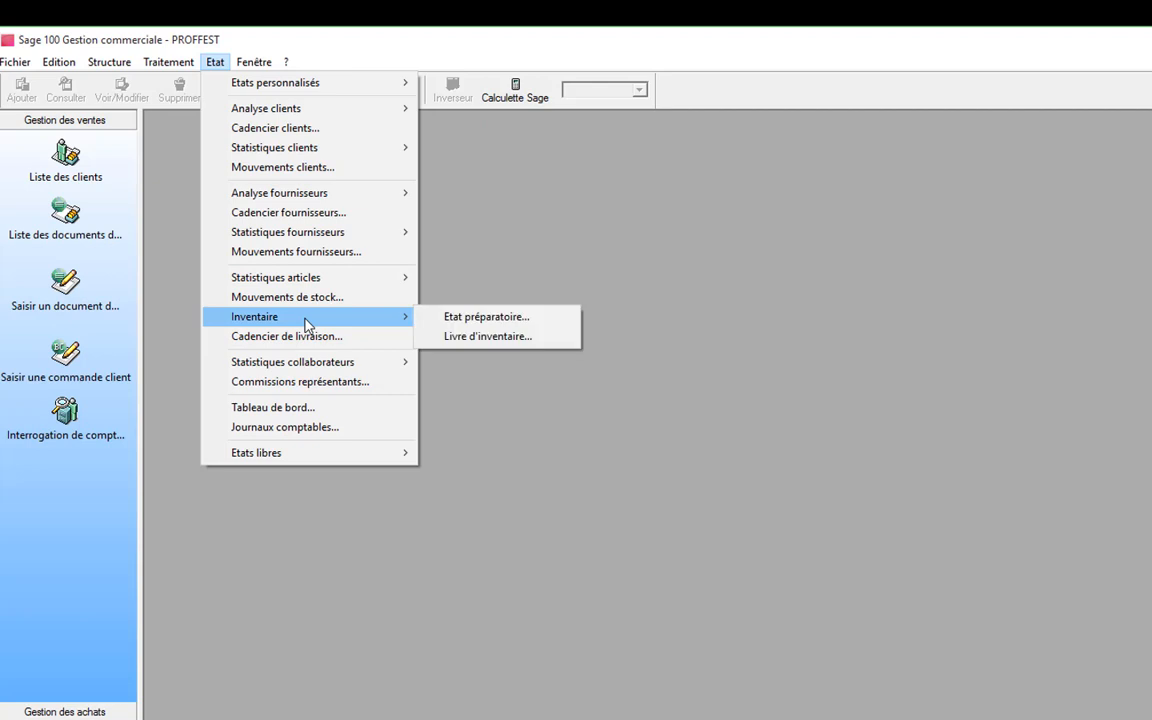
left_click(467, 320)
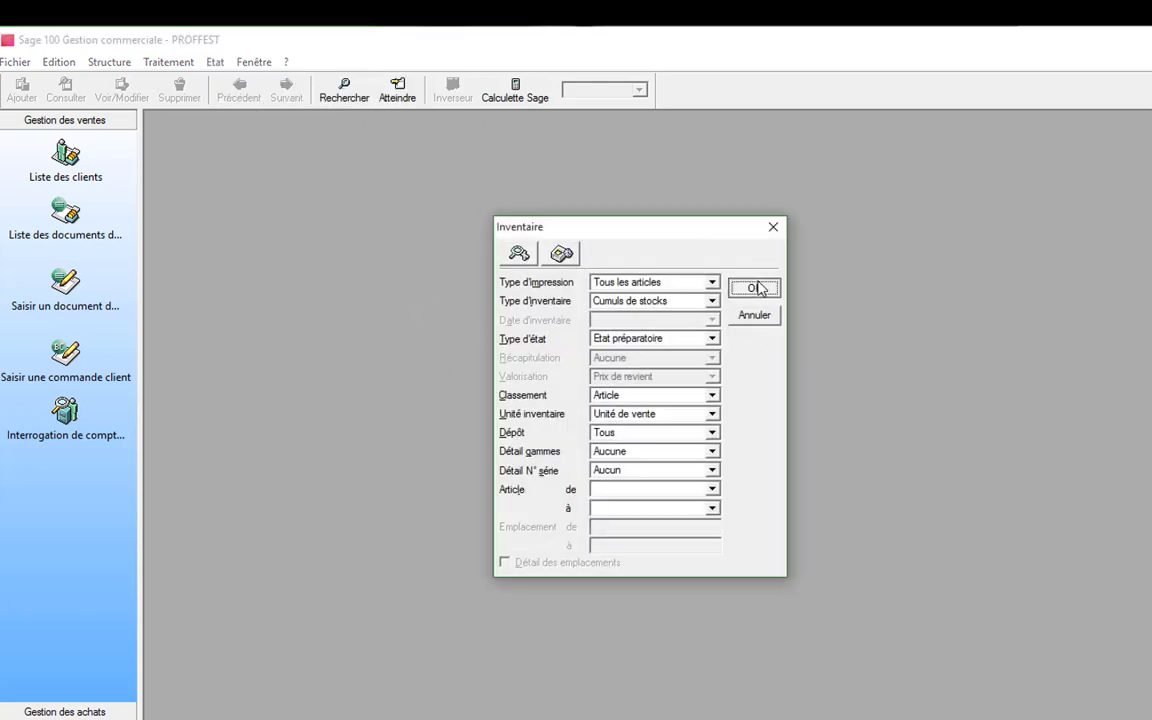
left_click(757, 289)
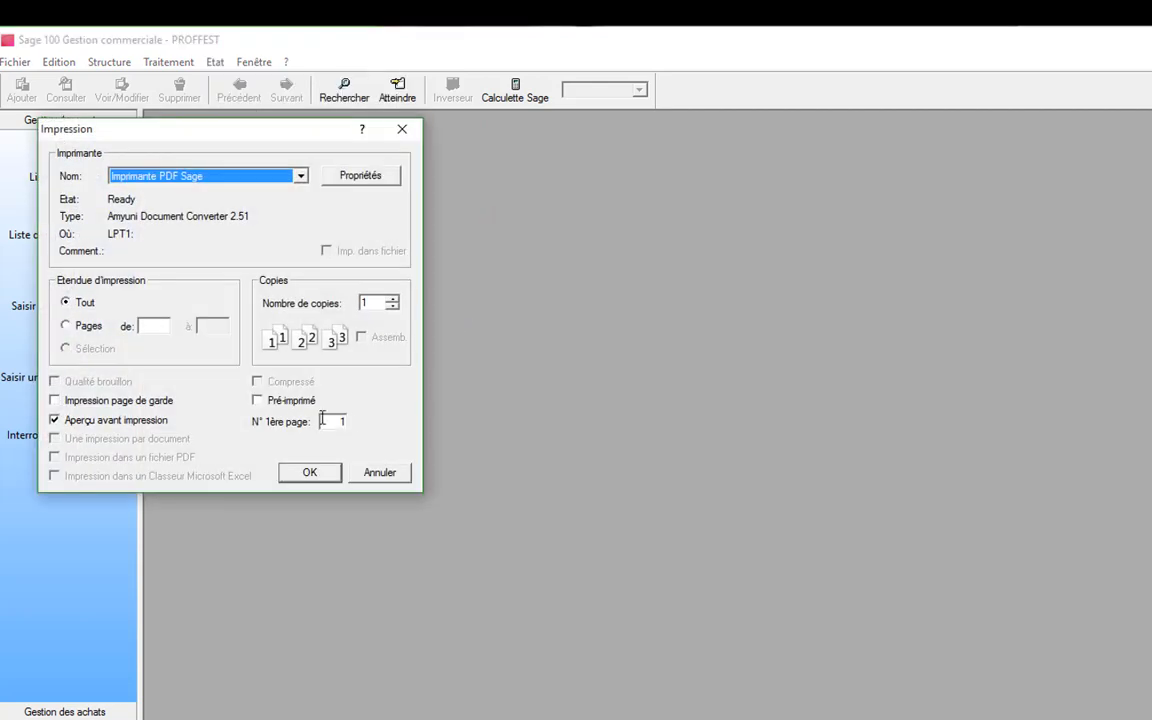
left_click(55, 421)
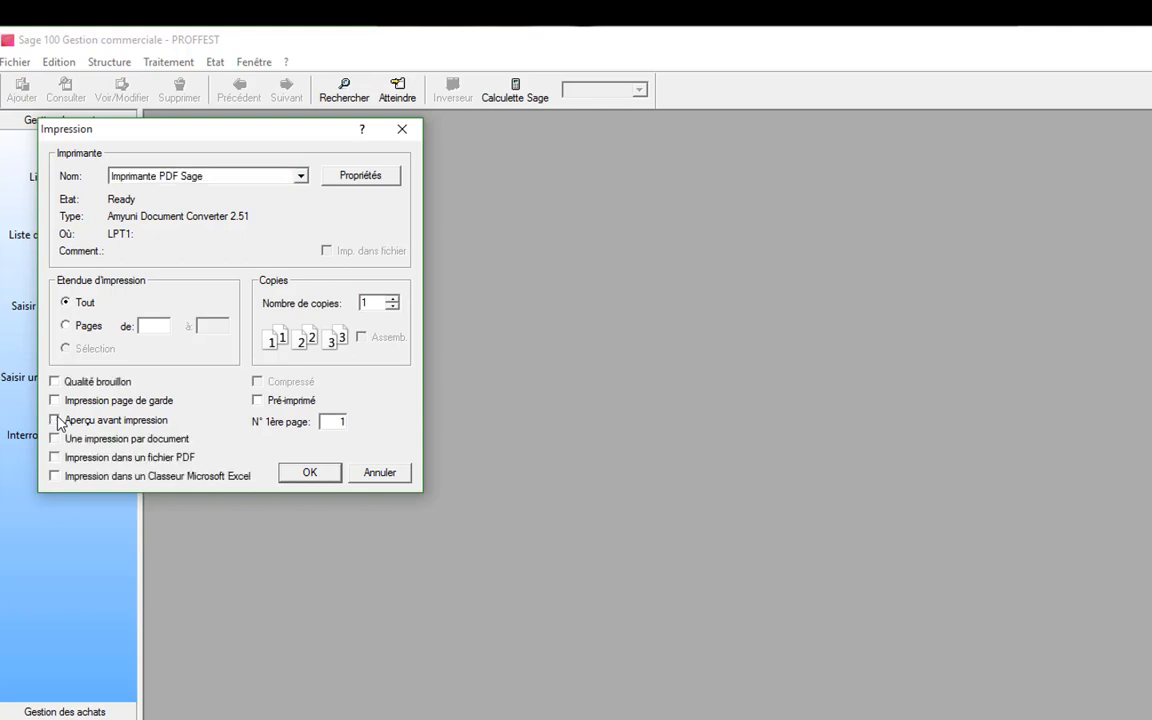
left_click(55, 477)
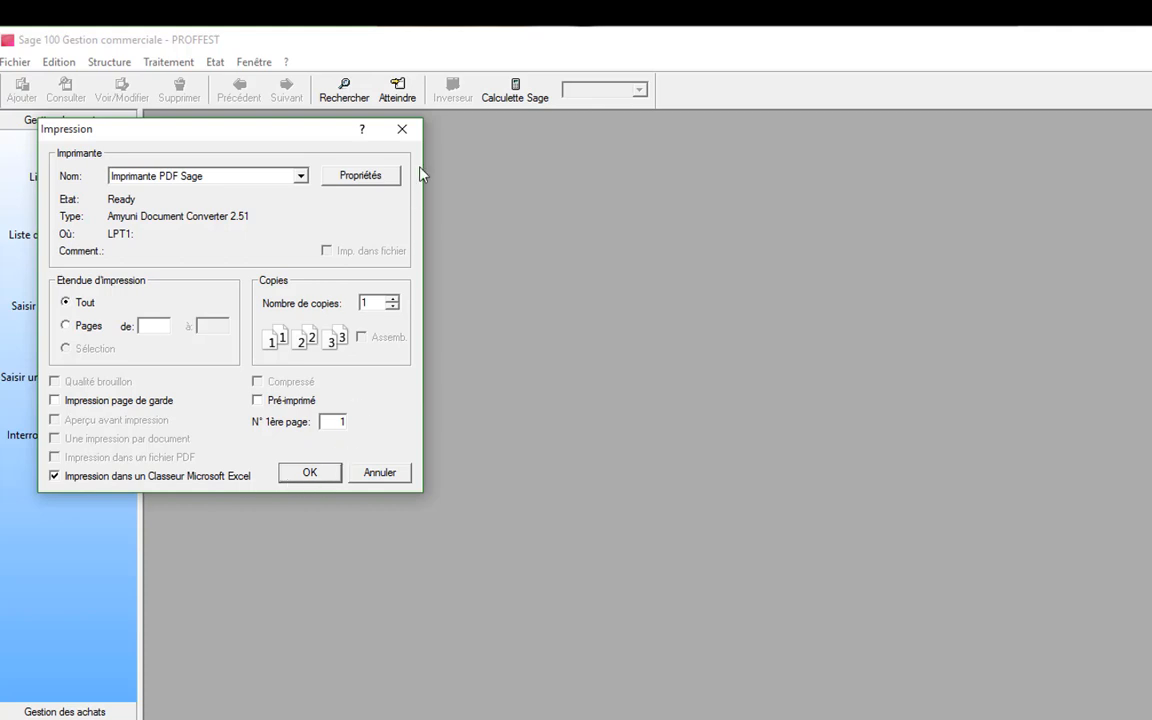
left_click(402, 129)
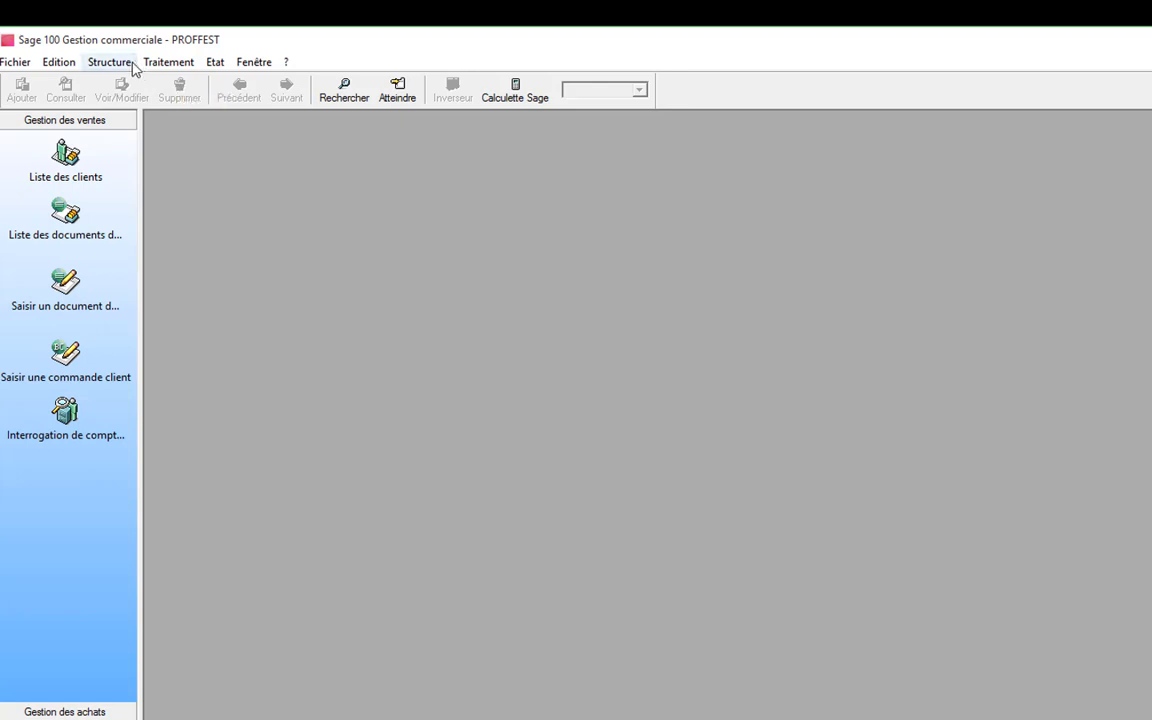
Open the Saisie d'inventaire adjustments for the POINT DE VENTE depot, accept the prior stock value readjustment and maximize the entry window
left_click(170, 64)
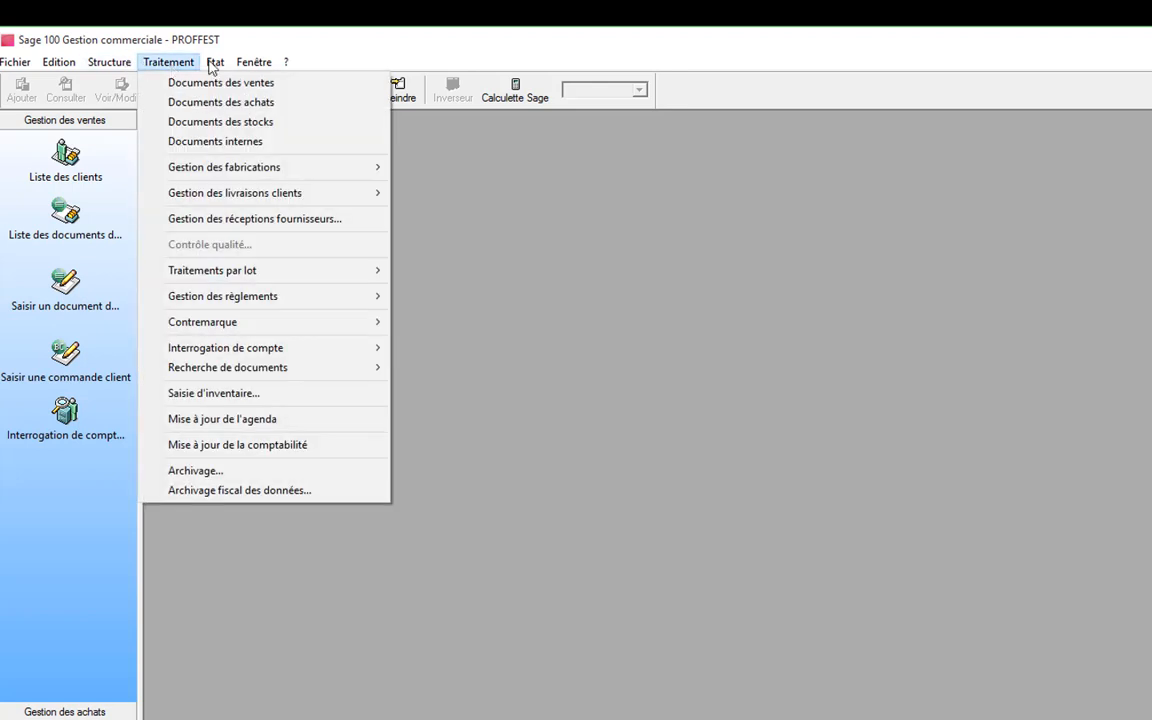
mouse_move(218, 66)
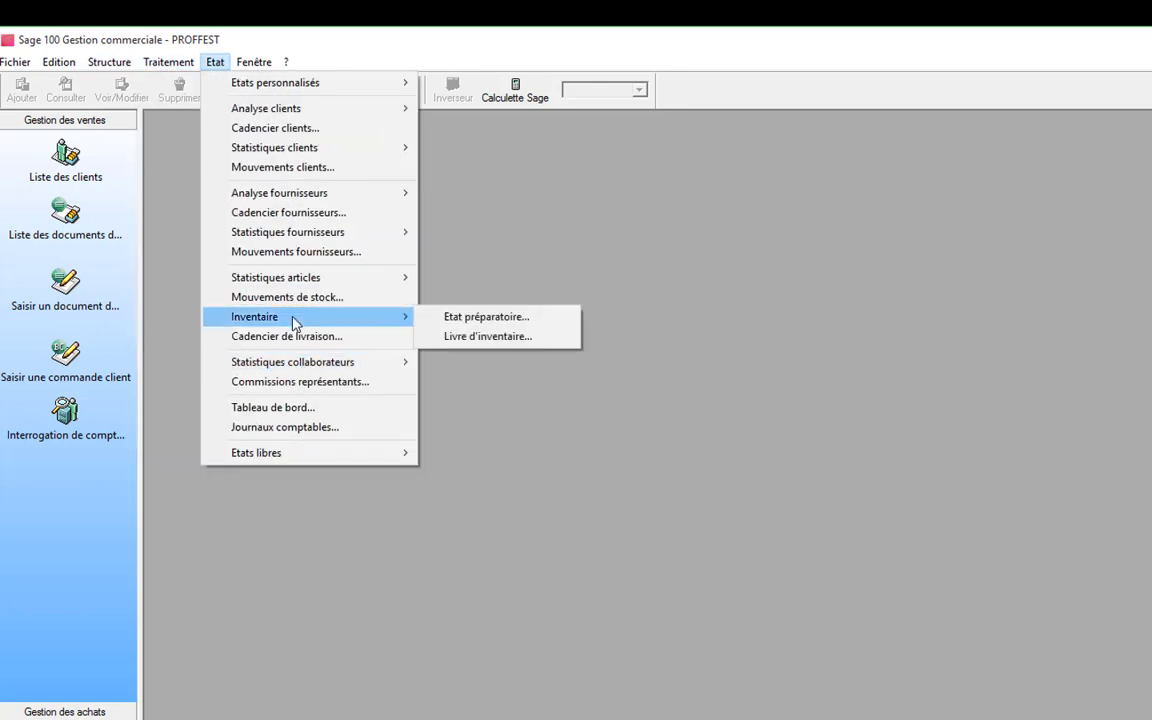
mouse_move(160, 66)
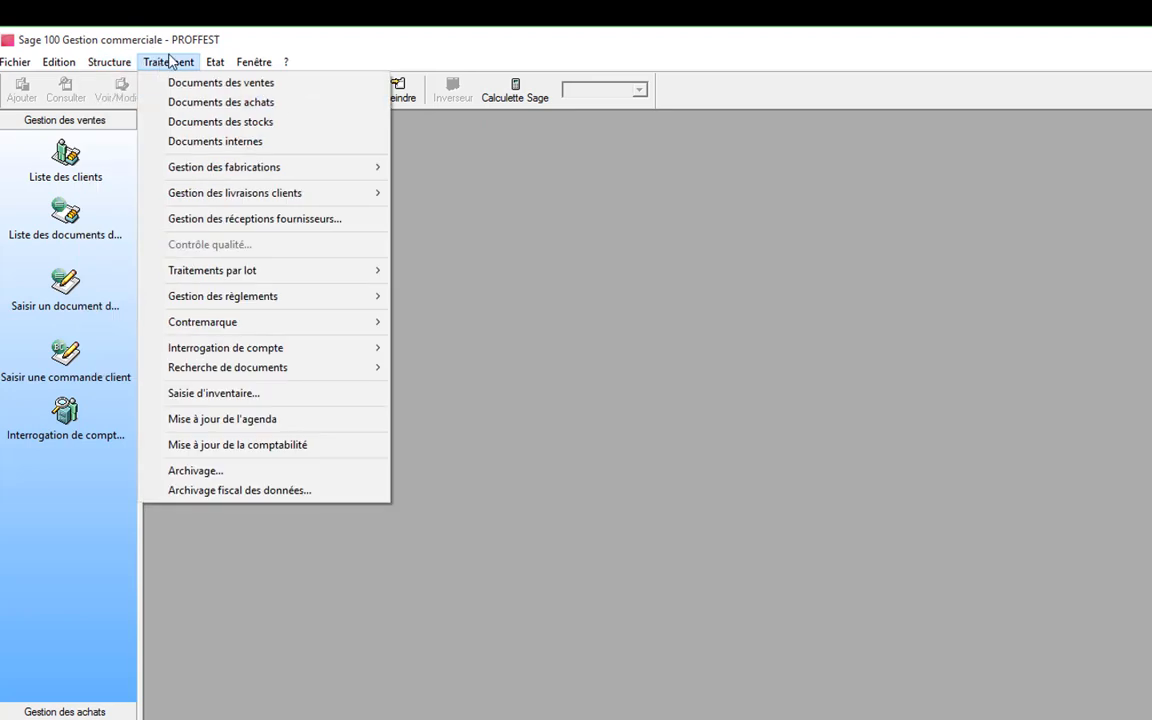
left_click(208, 394)
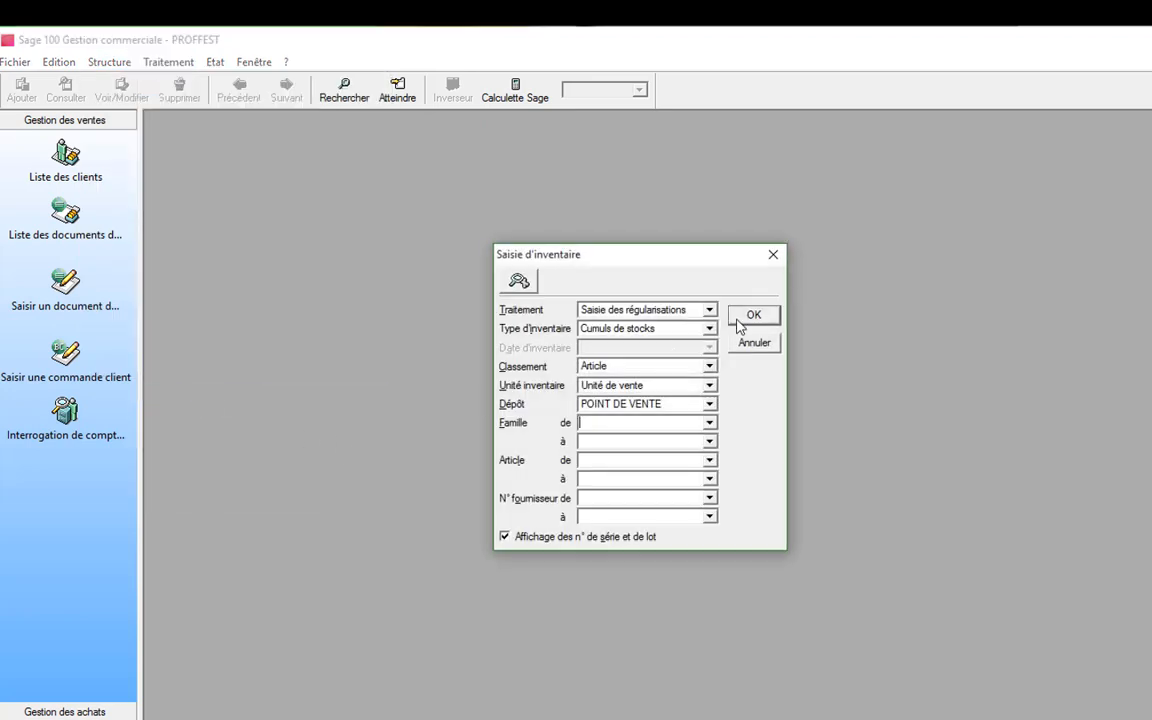
left_click(769, 316)
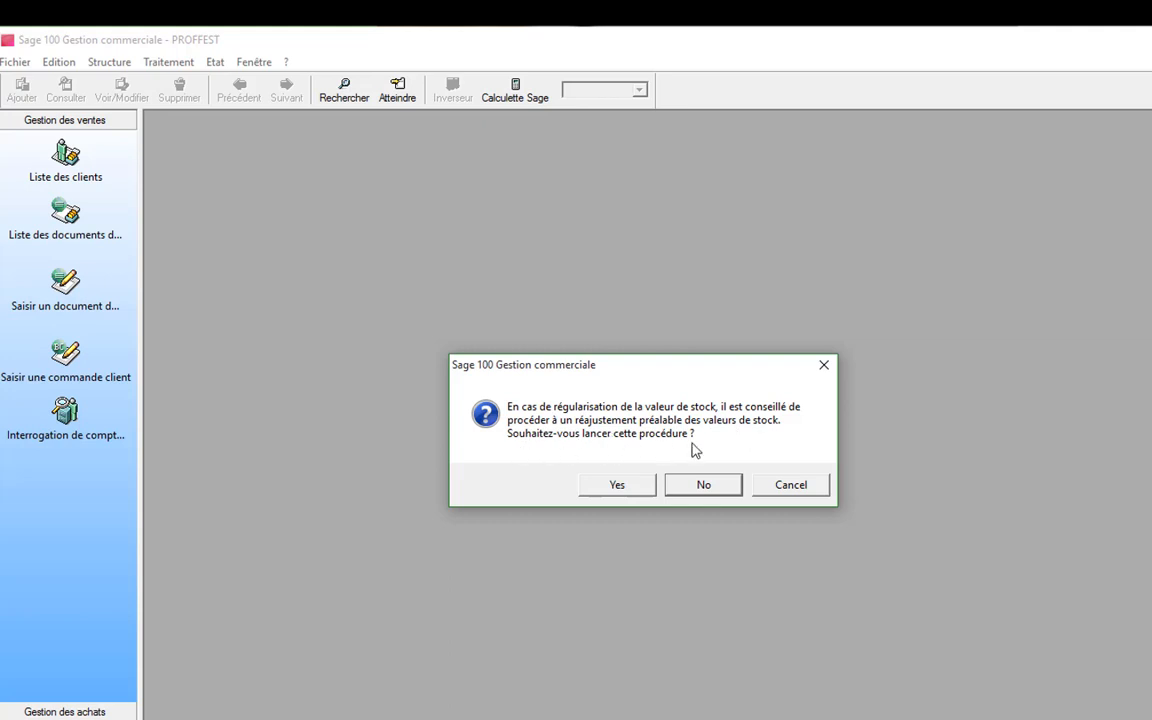
left_click(626, 486)
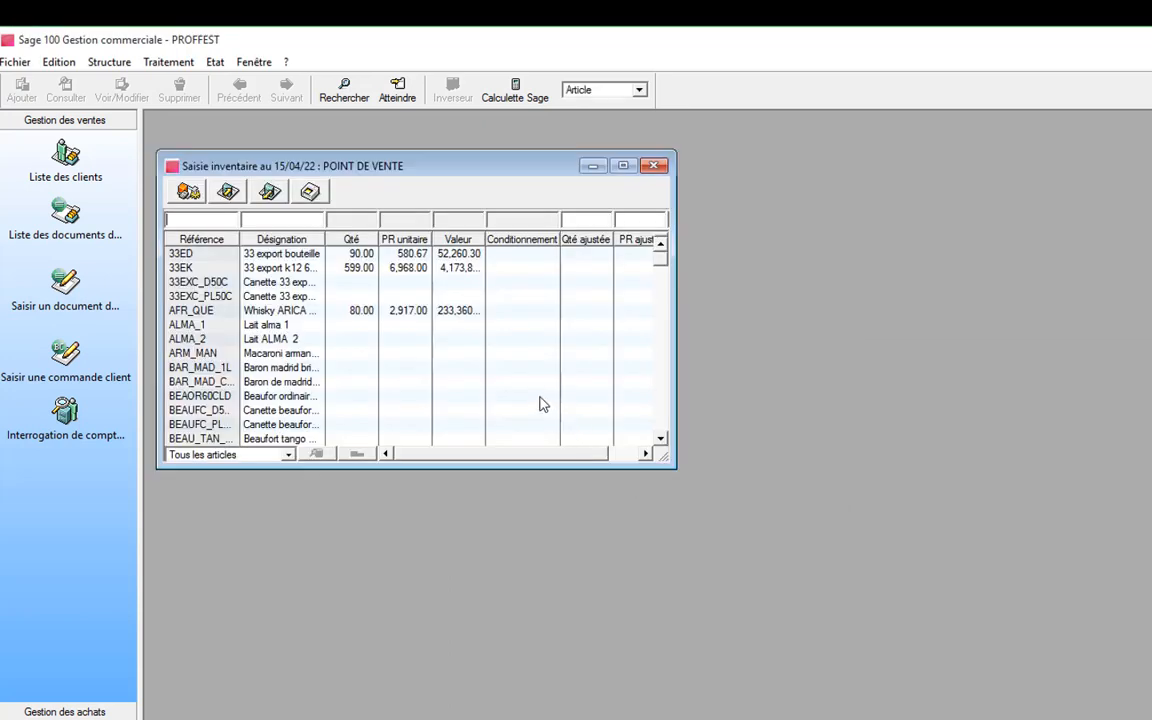
left_click(624, 167)
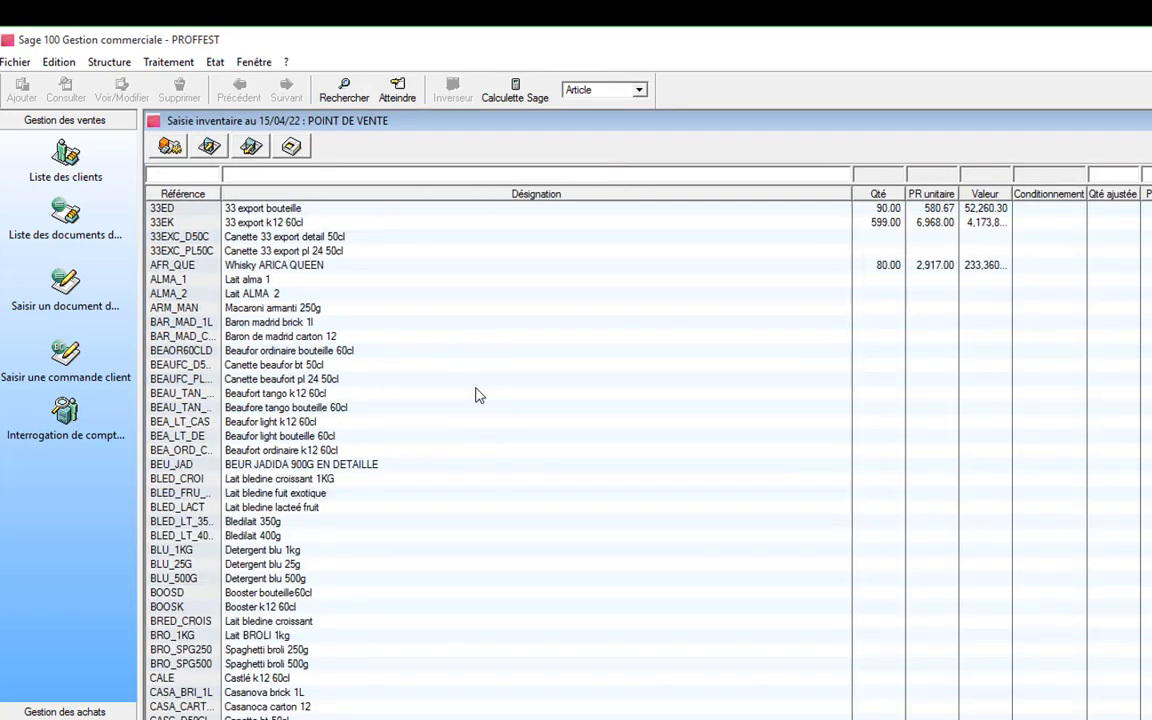
Look through the POINT DE VENTE inventory entry list for the Fanta articles and their stock quantities
scroll(472, 394, "down", 5)
scroll(470, 393, "up", 1)
scroll(465, 396, "down", 5)
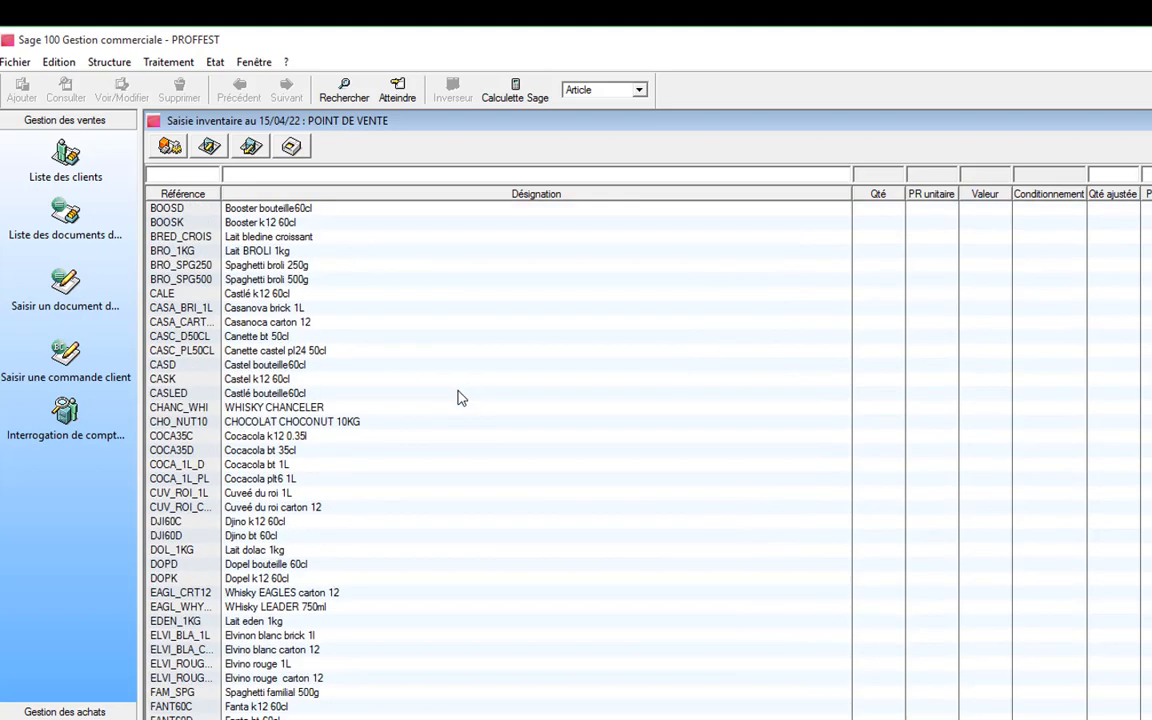
scroll(461, 398, "down", 20)
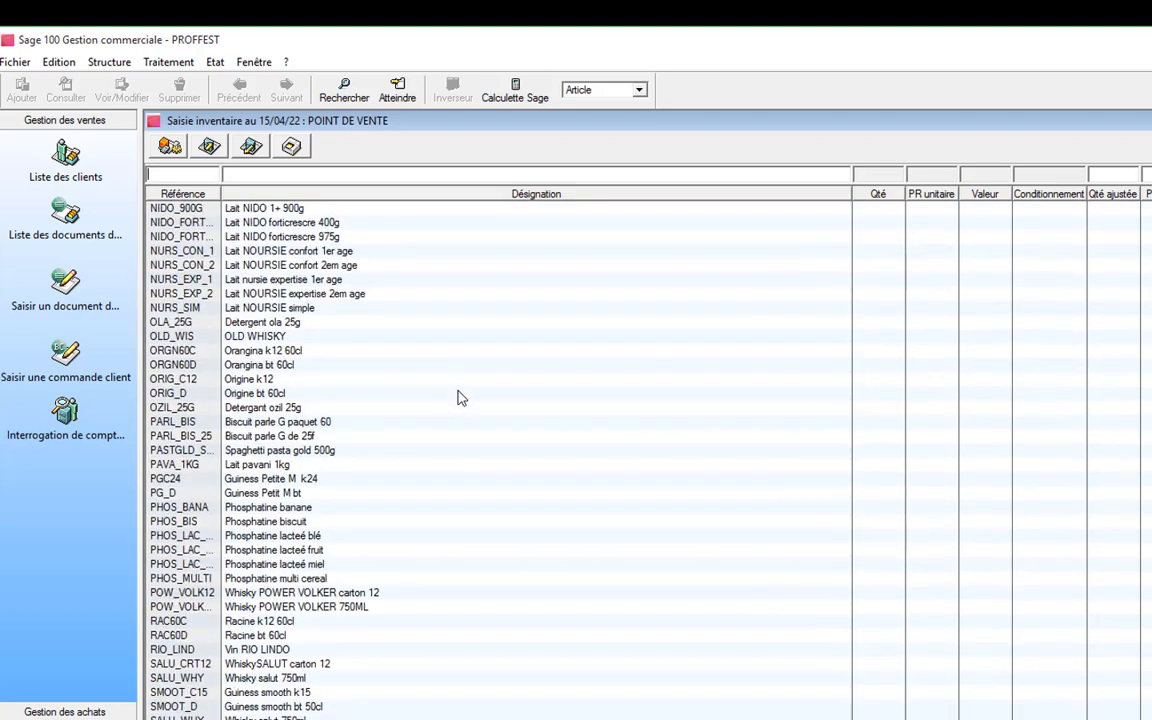
scroll(461, 398, "down", 10)
scroll(461, 398, "up", 3)
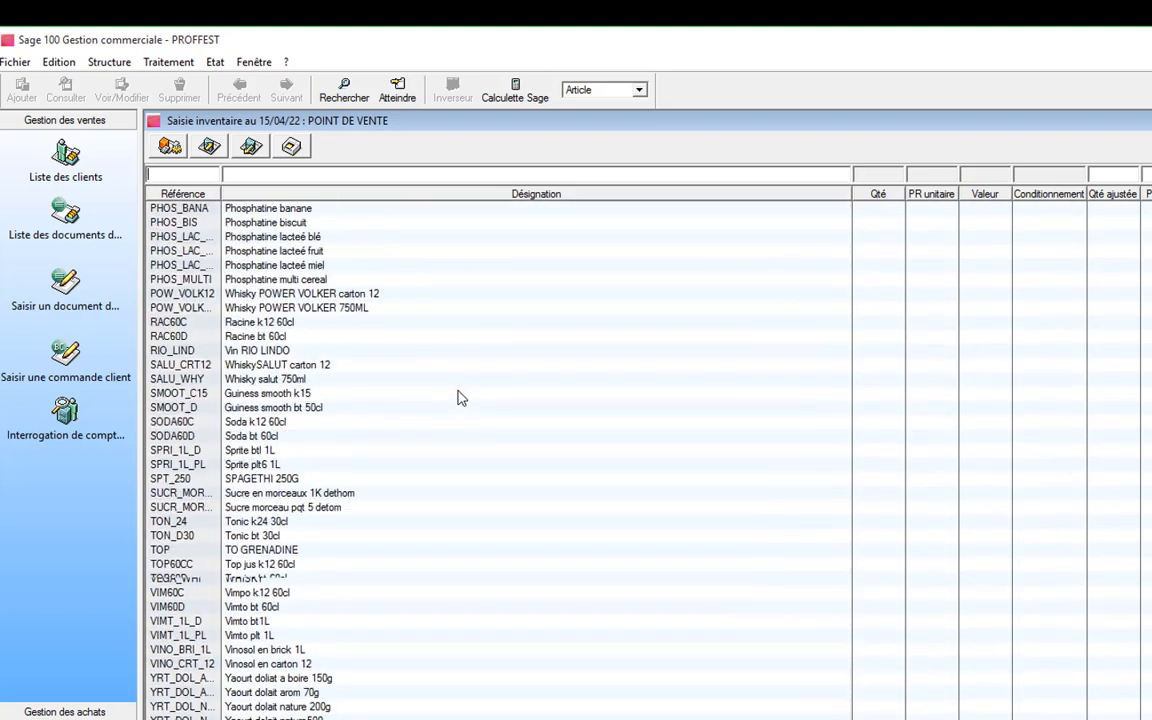
scroll(461, 398, "up", 20)
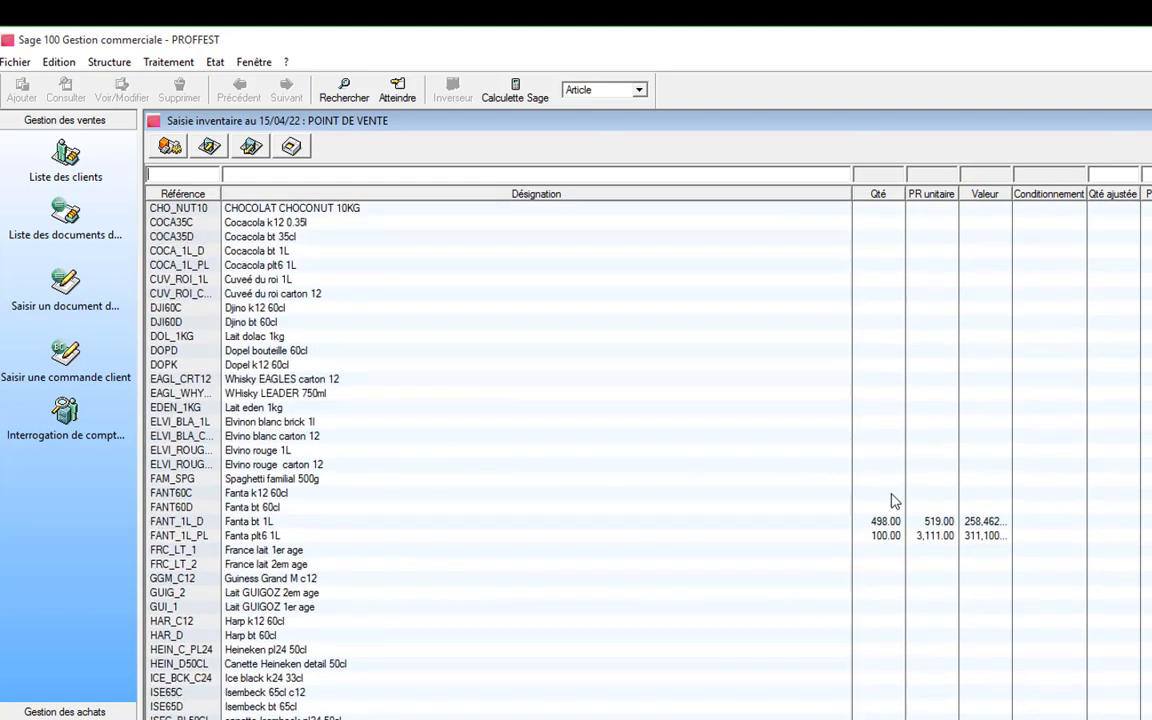
Set the adjusted quantity of article 33ED (33 export bouteille) to 80 in the POINT DE VENTE inventory entry
scroll(894, 527, "up", 6)
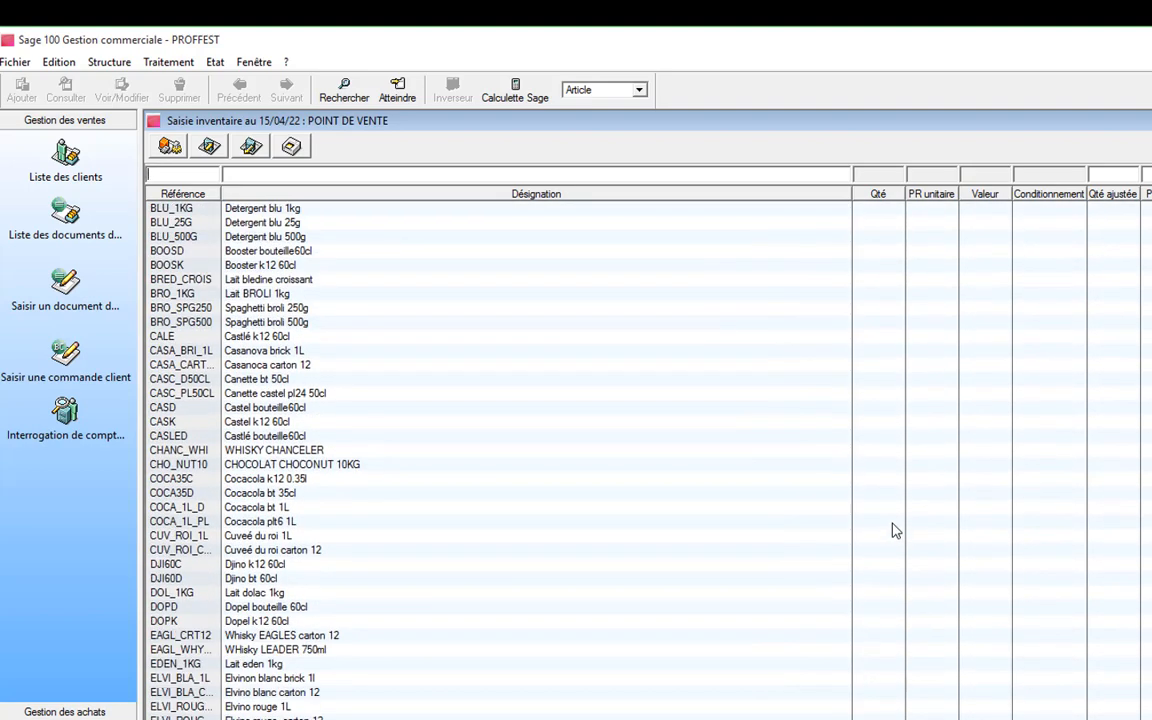
scroll(895, 530, "up", 8)
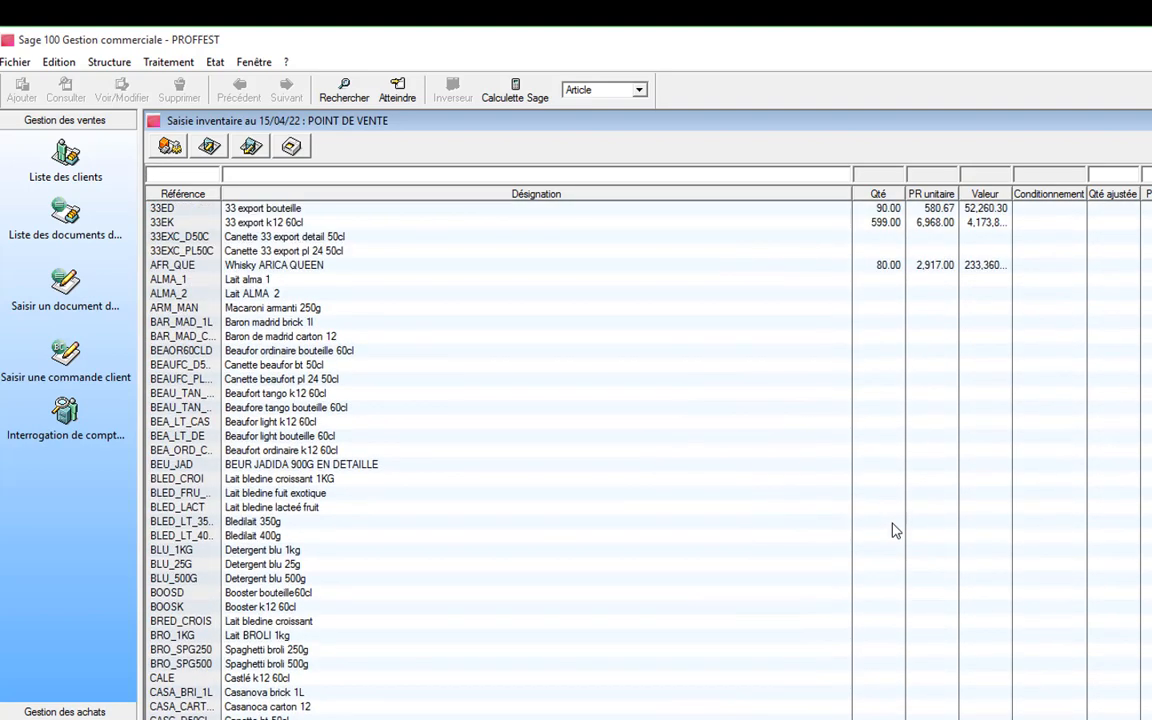
left_click(272, 209)
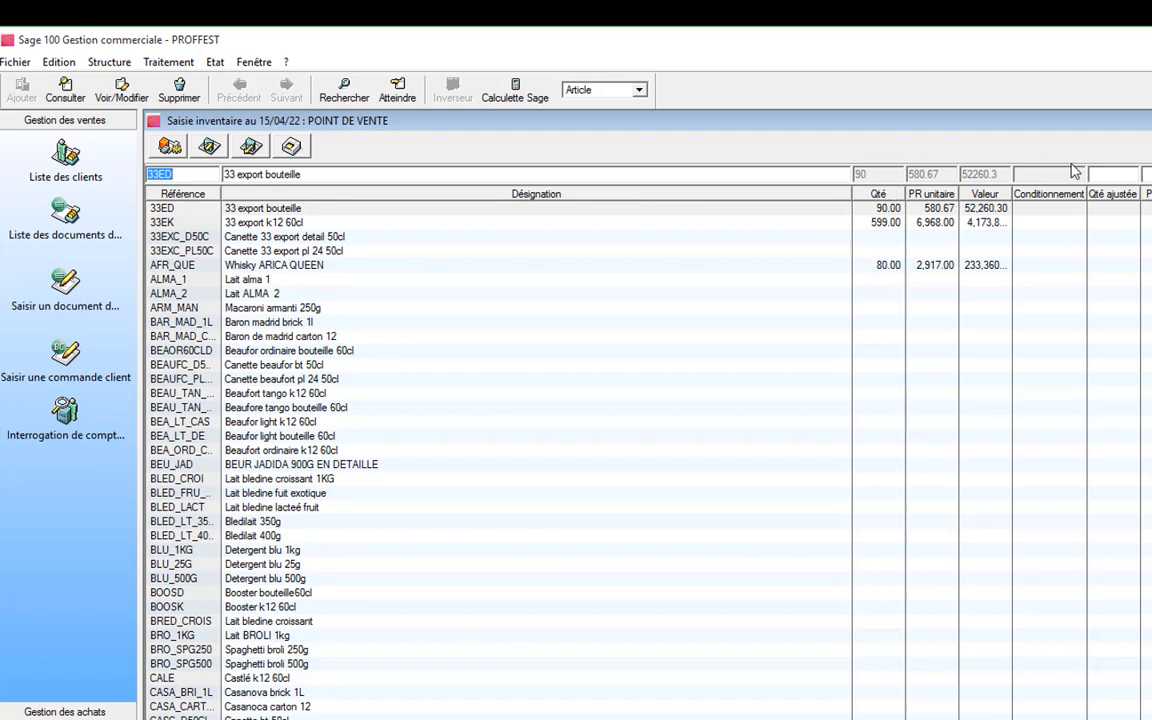
left_click(1112, 177)
key("Return")
key("Return")
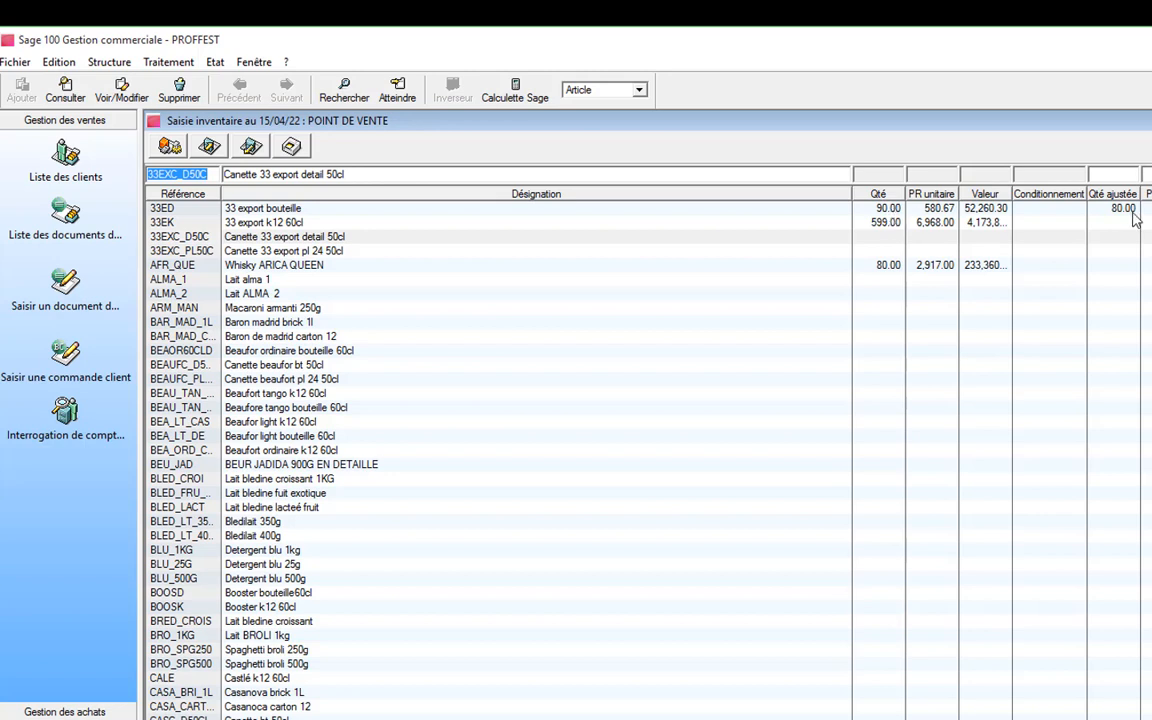
Set the adjusted quantity of article 33EK to 600 and save the inventory entries, accepting the stock value readjustment after the update
left_click(883, 218)
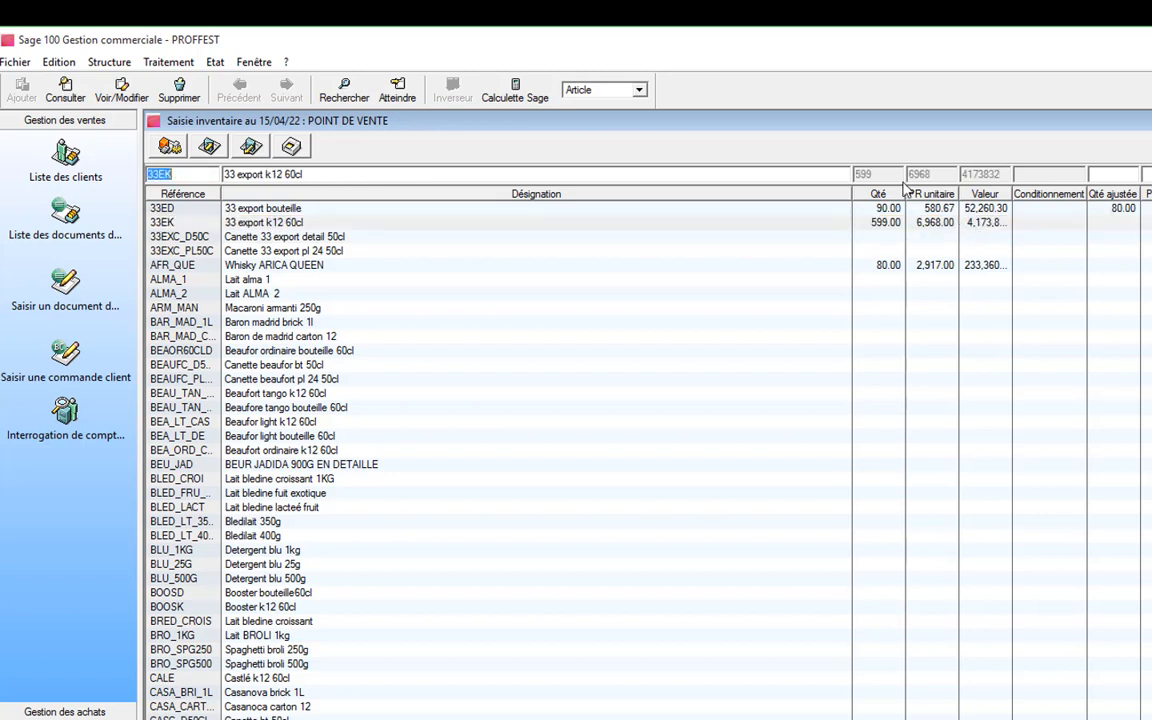
left_click(1108, 174)
key("Return")
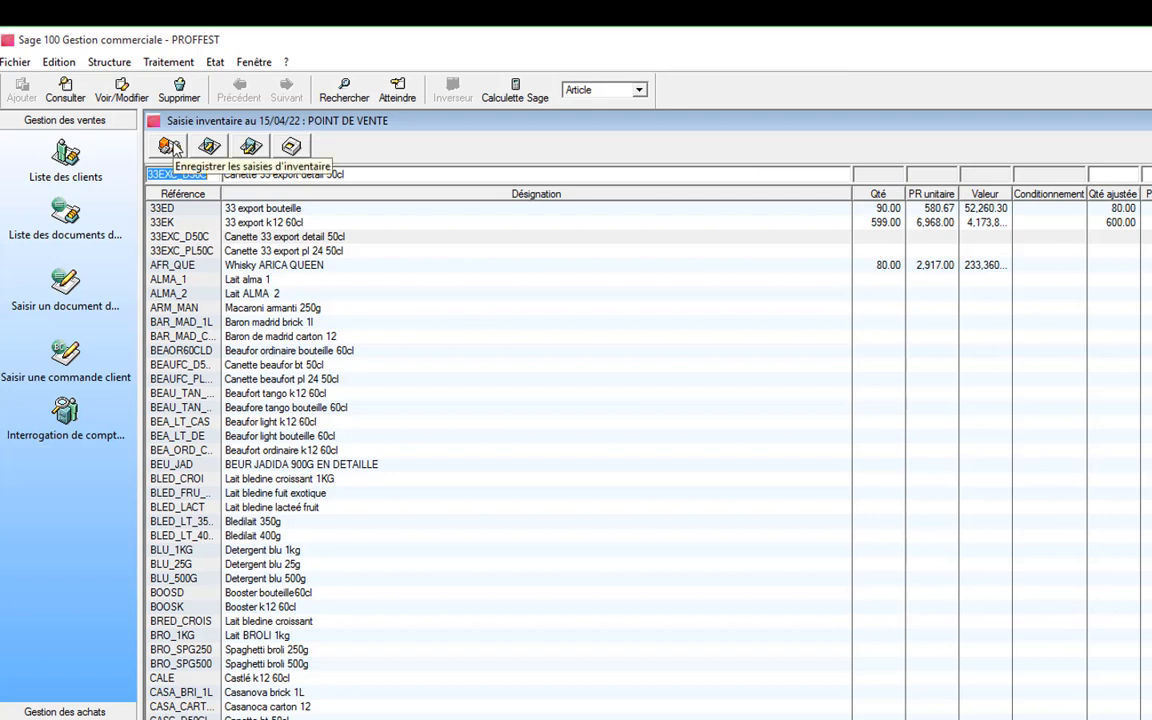
left_click(172, 147)
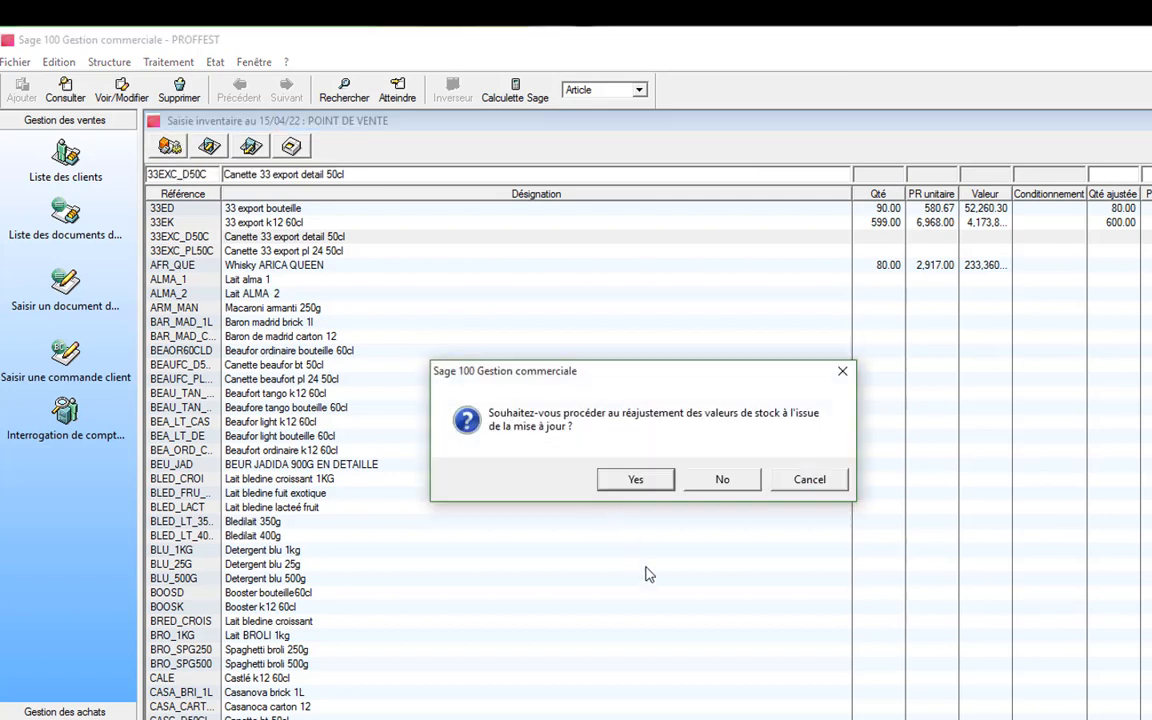
left_click(634, 481)
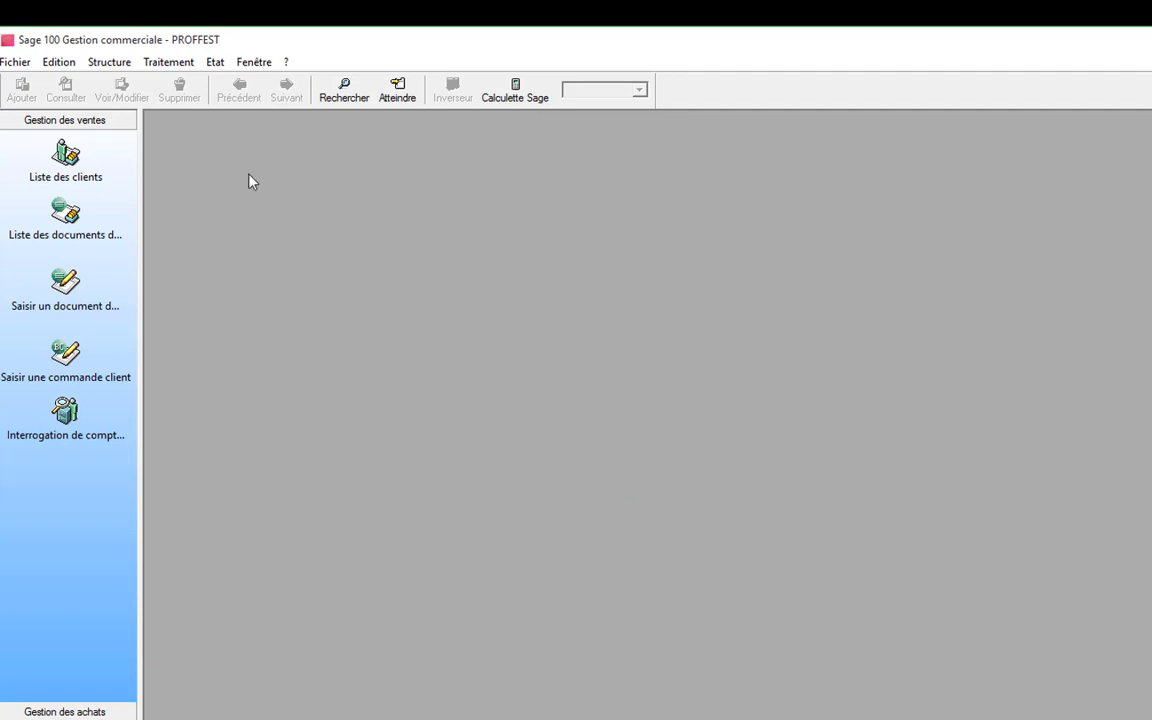
Check the real stock of articles 33ED and 33EK in the article list and close the list
left_click(106, 61)
left_click(122, 100)
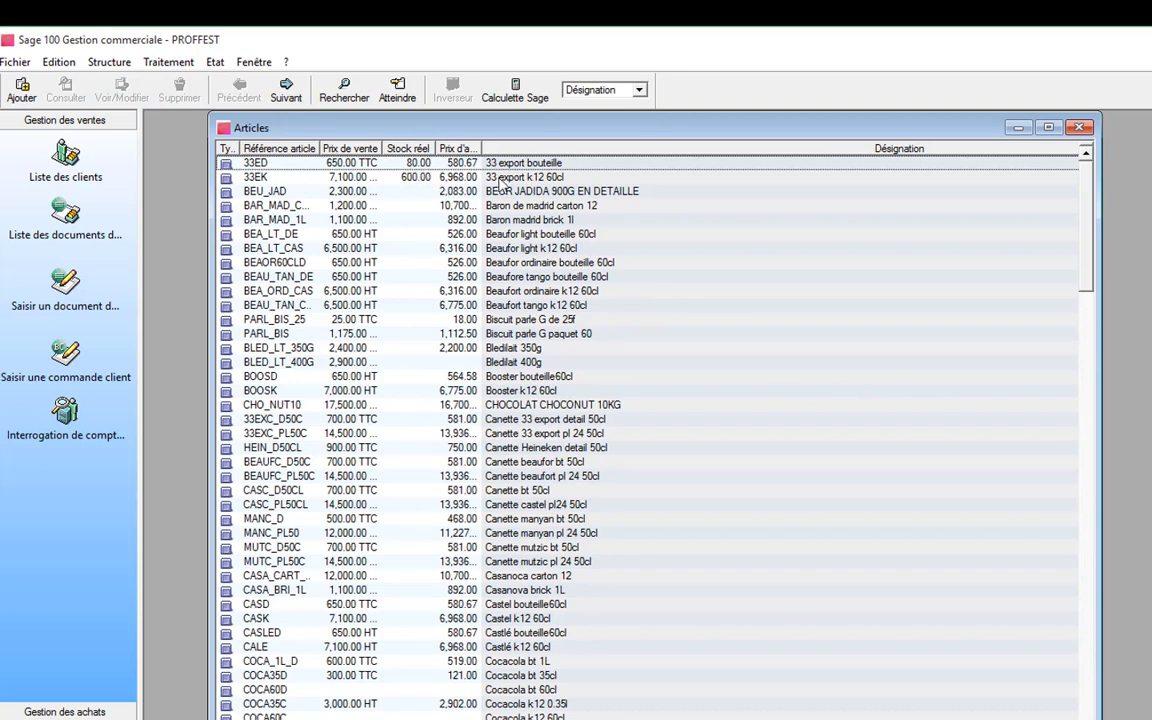
left_click(1079, 128)
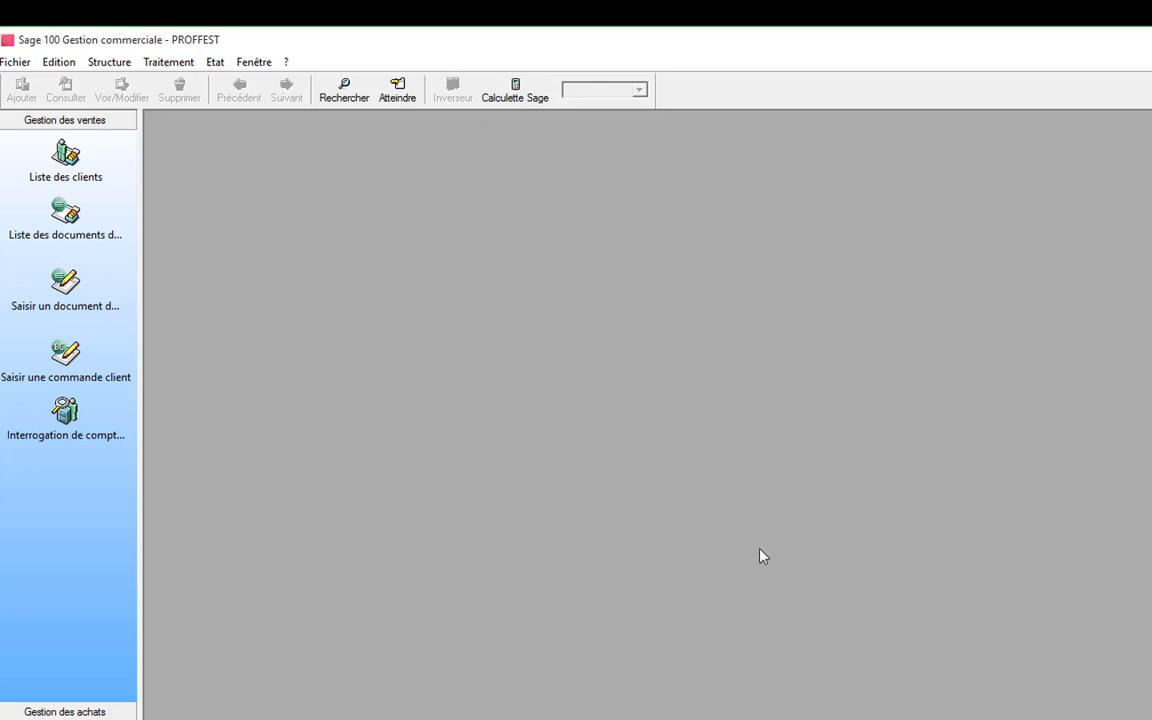
Open the sales documents list, look over the documents in progress and close the list
left_click(158, 62)
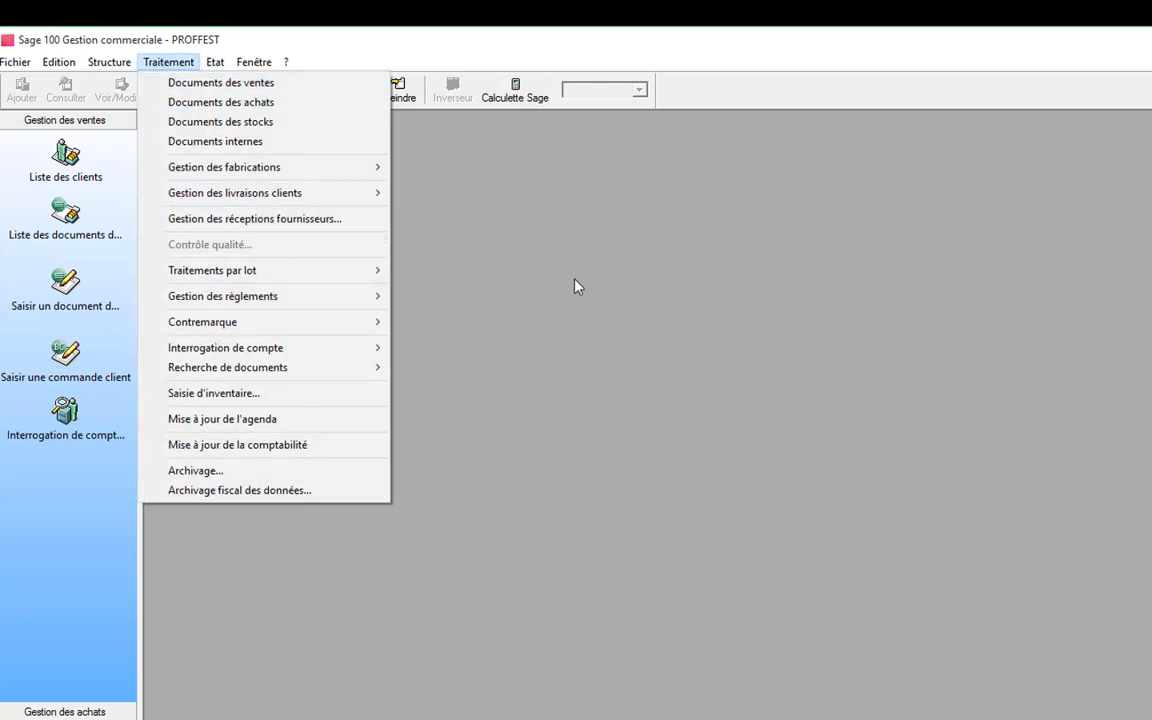
left_click(533, 233)
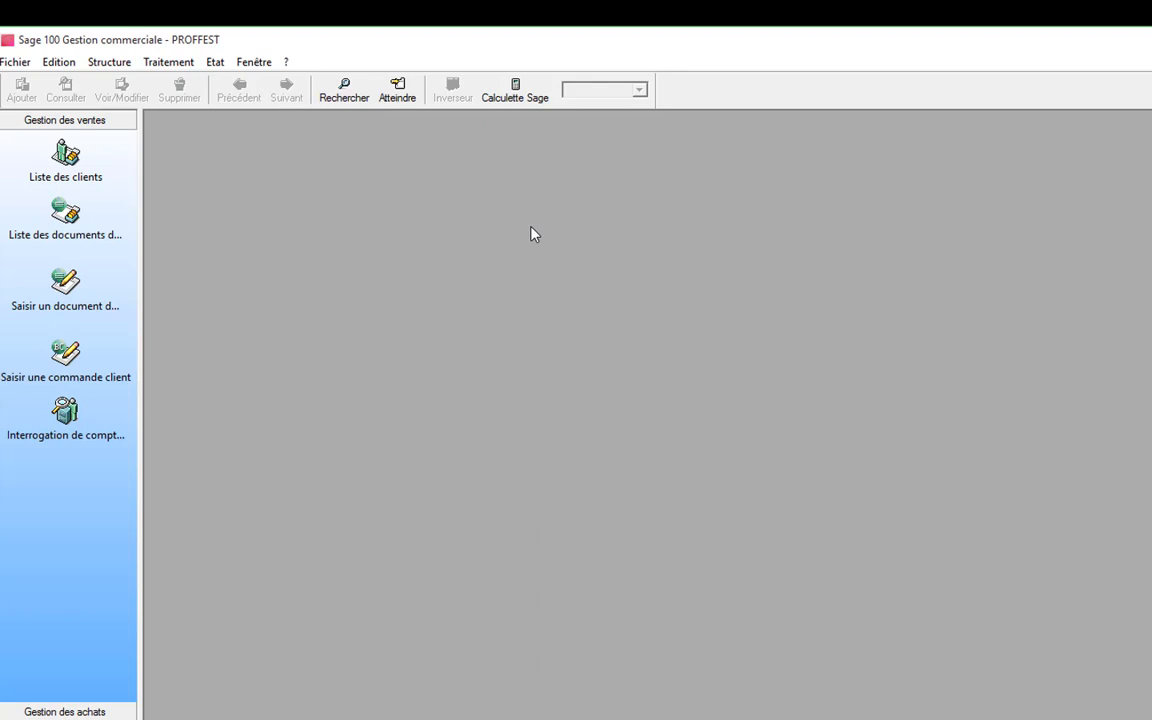
left_click(166, 62)
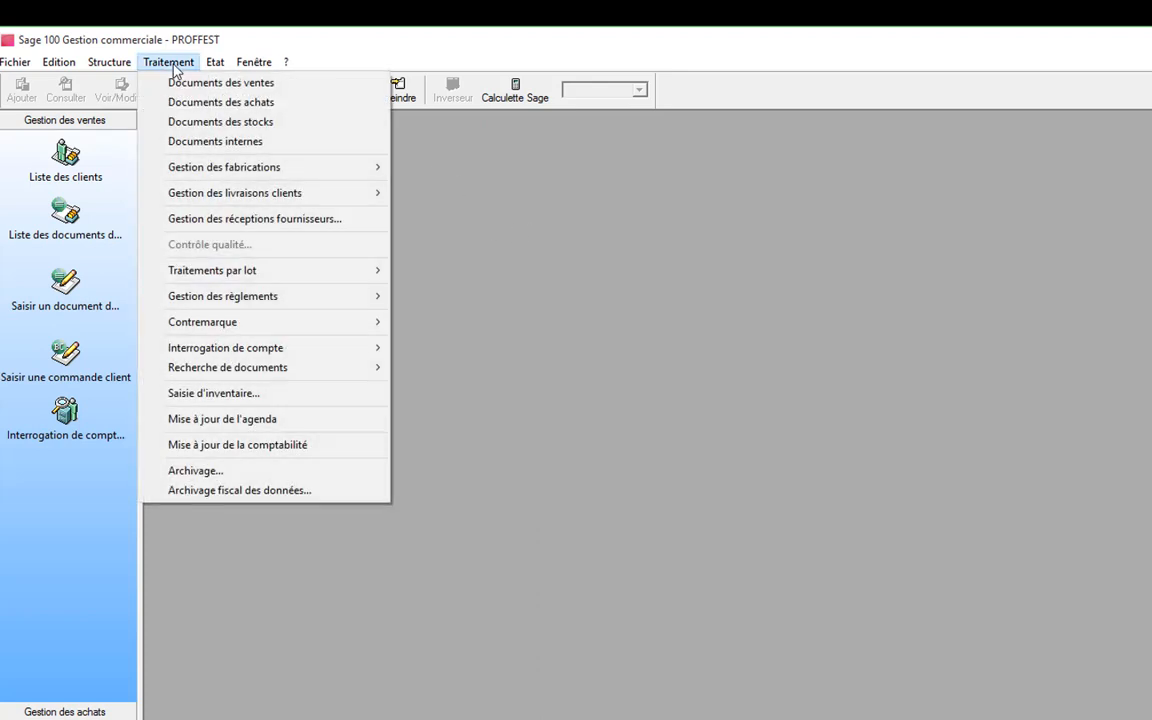
left_click(220, 90)
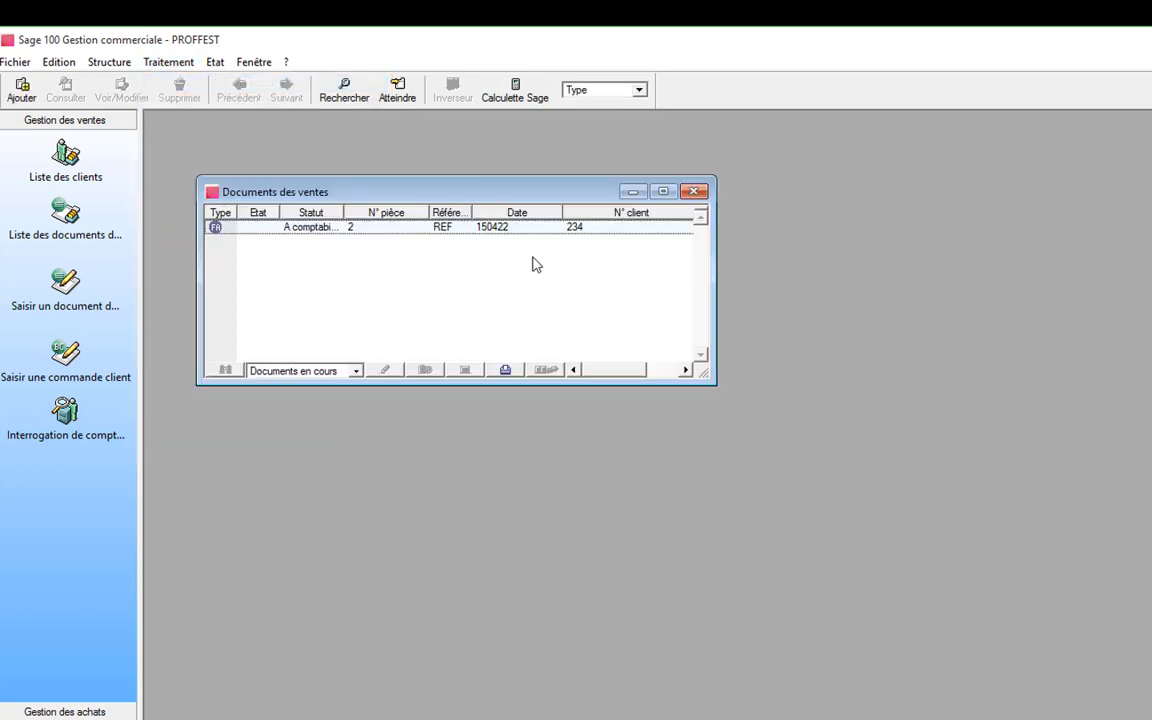
right_click(533, 307)
left_click(461, 263)
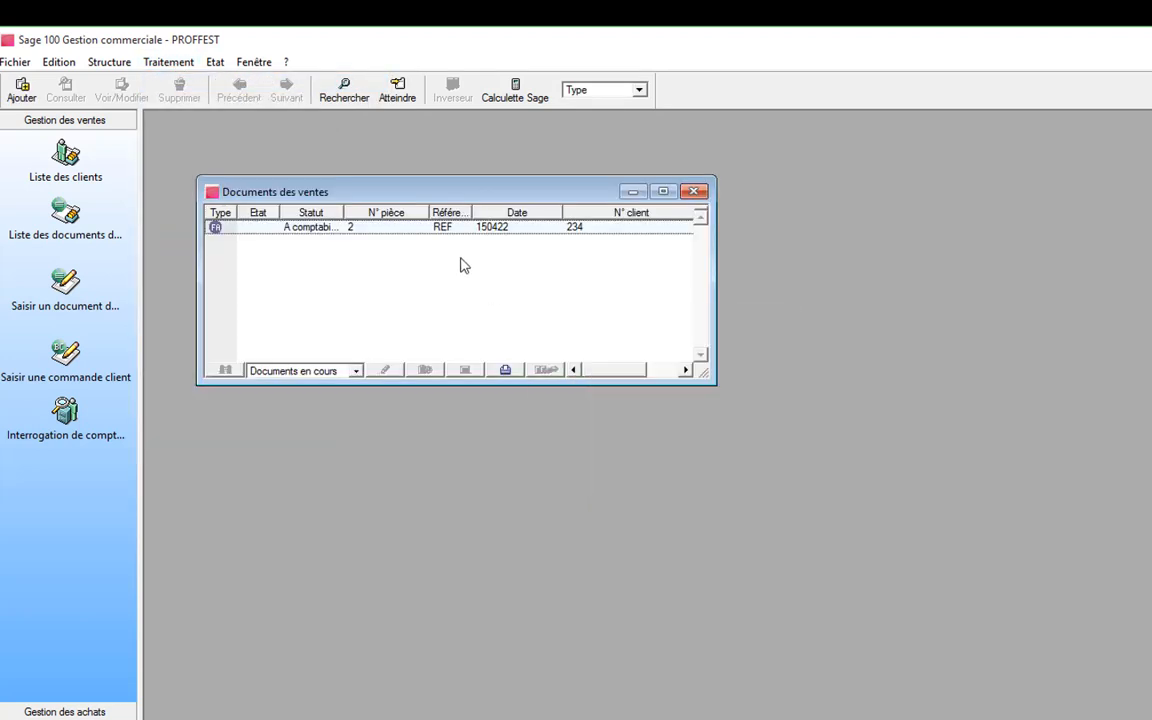
left_click(705, 195)
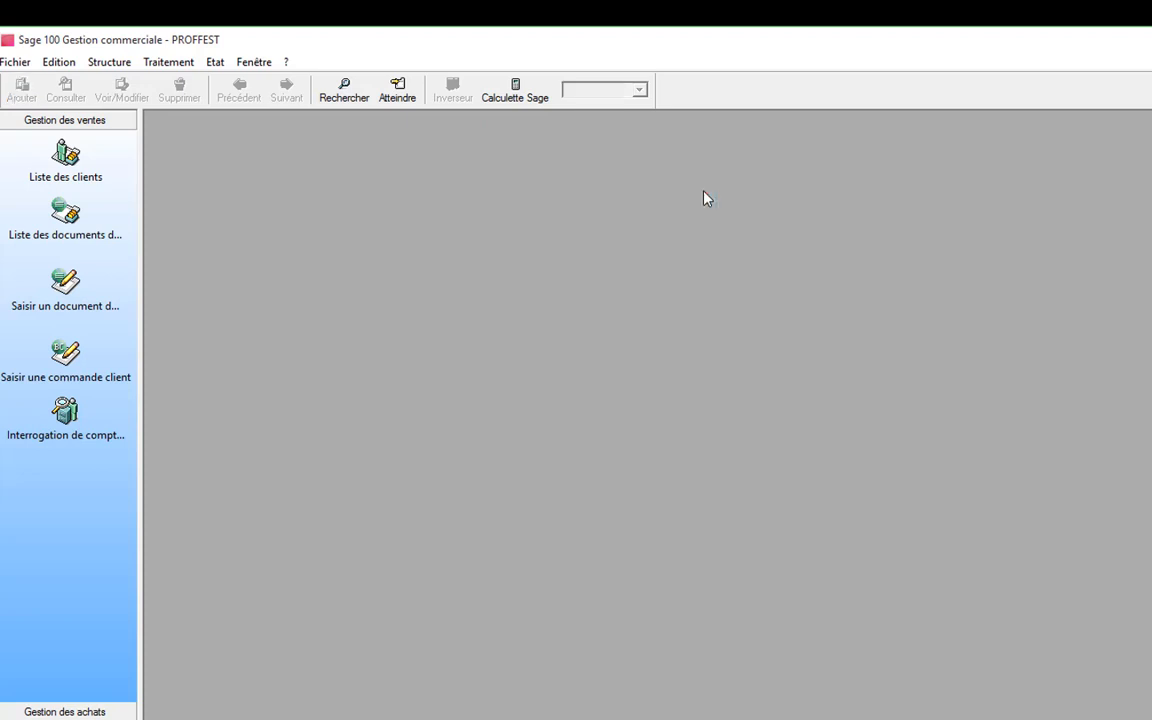
Open the 33ED article record from the article list, examine its stock by depot and close the record
left_click(178, 64)
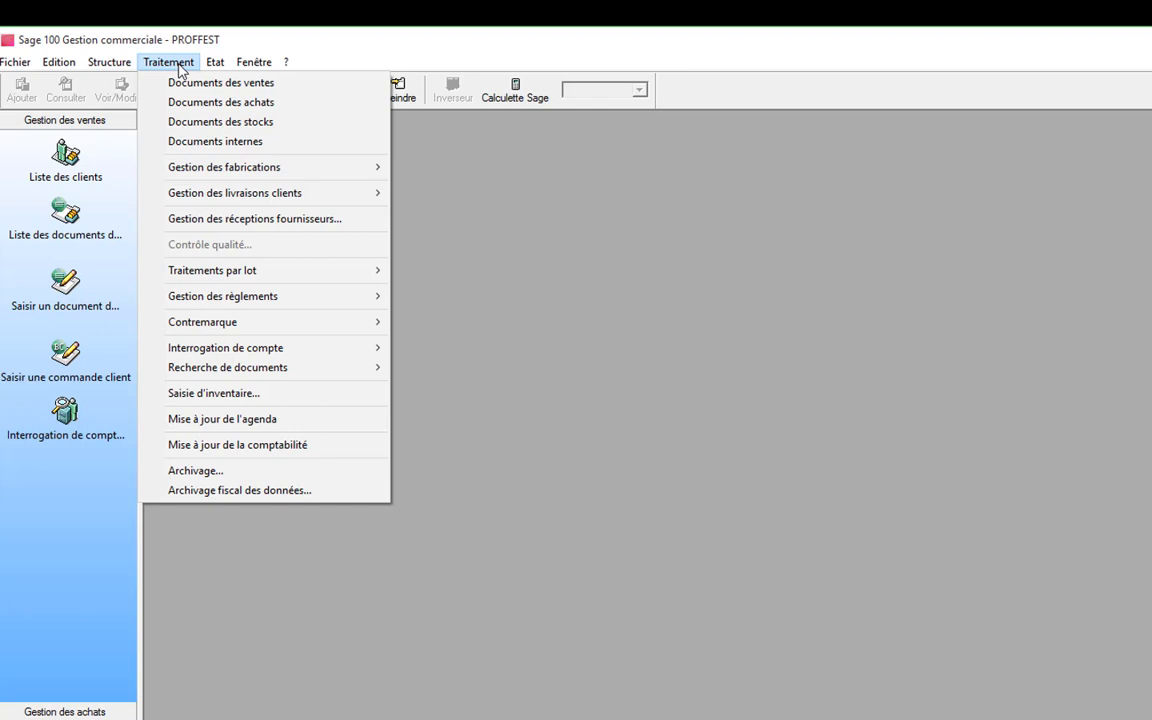
mouse_move(105, 62)
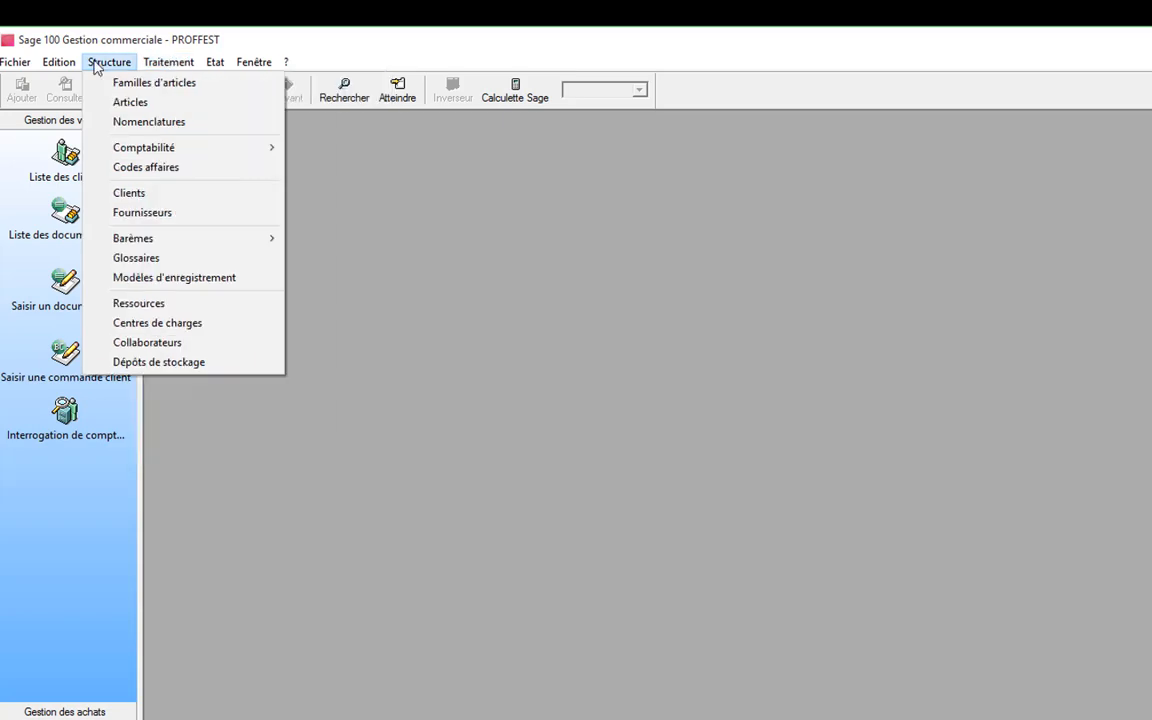
left_click(143, 104)
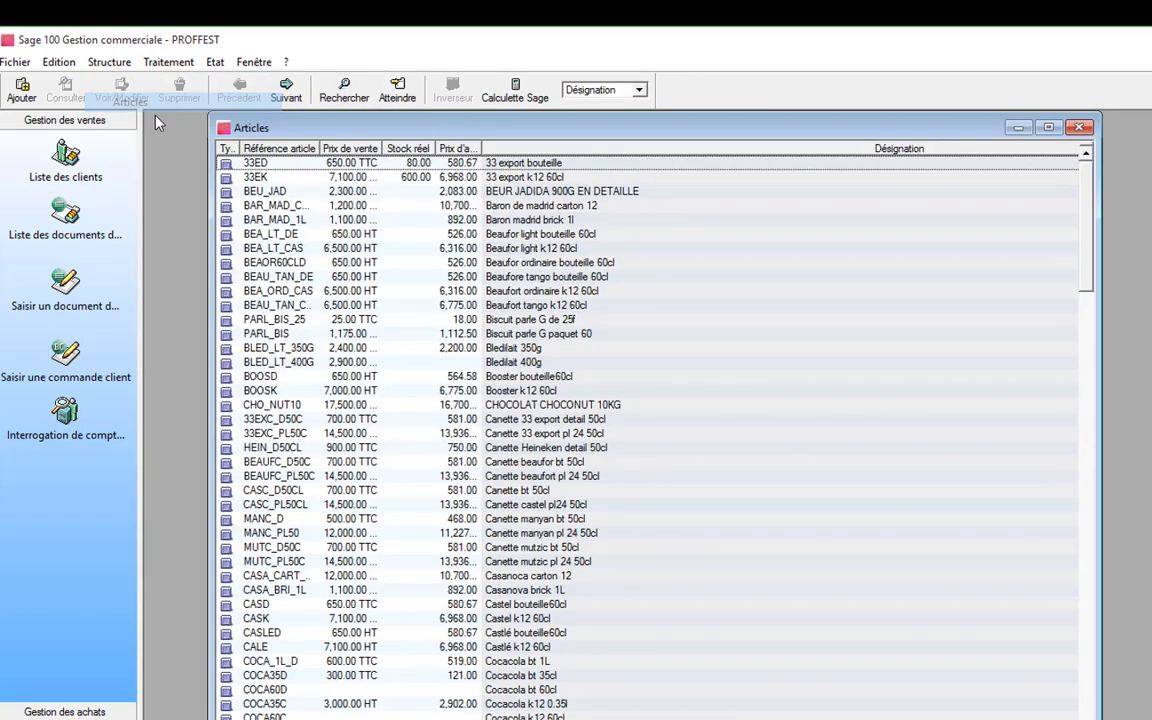
double_click(322, 163)
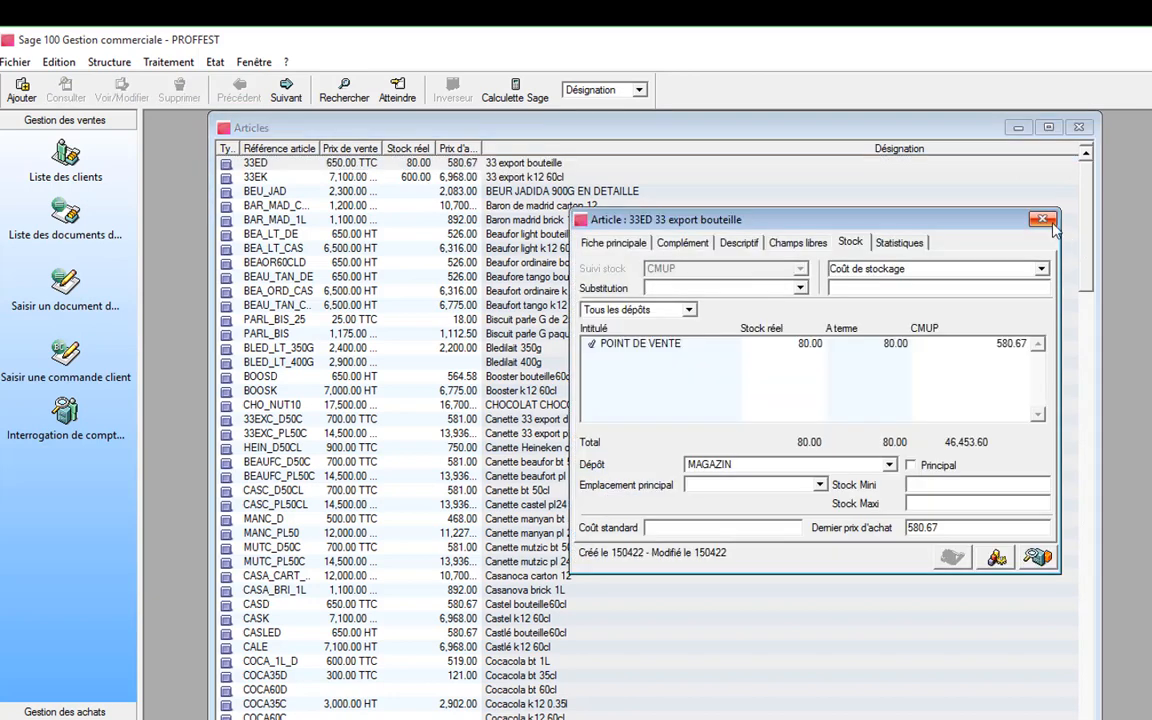
key("Escape")
Open the article families list and view the main record of the ALM ALIMANTATTION family
left_click(112, 62)
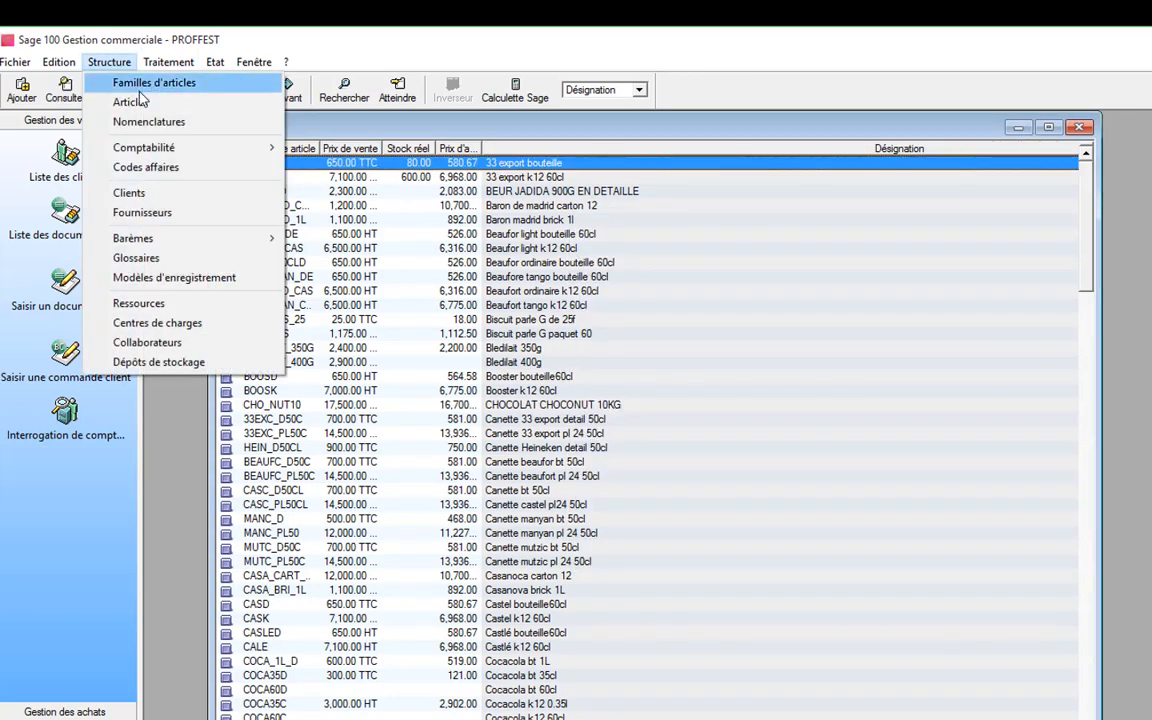
left_click(130, 83)
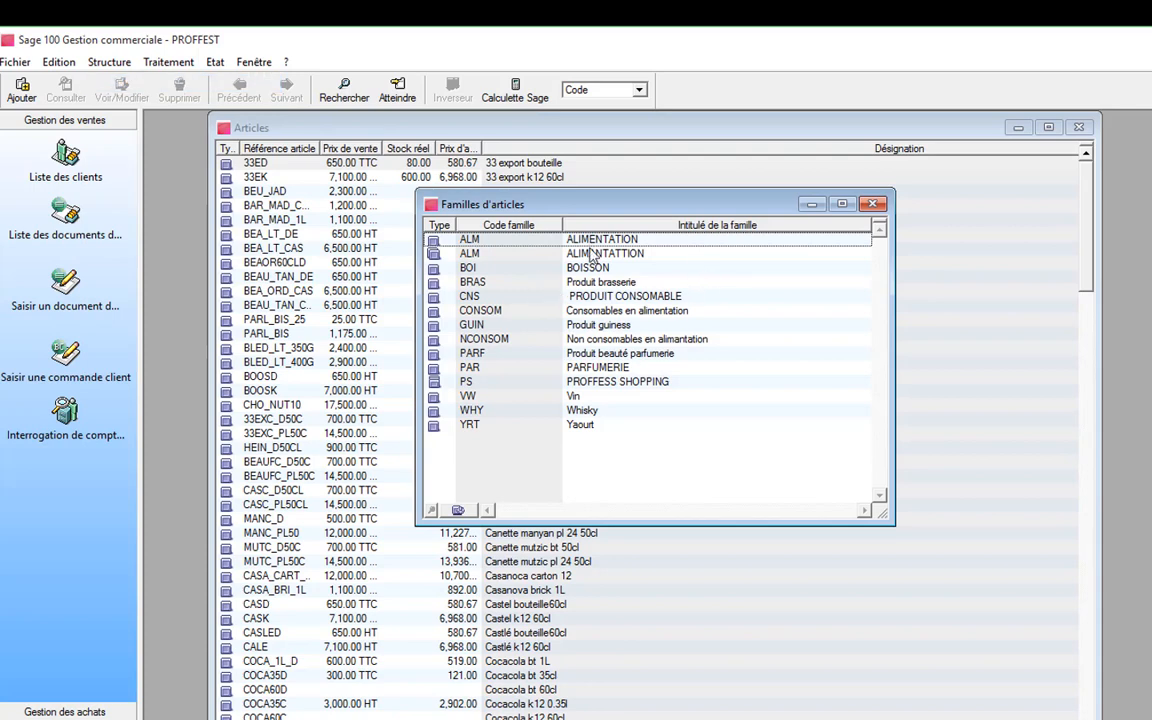
double_click(538, 253)
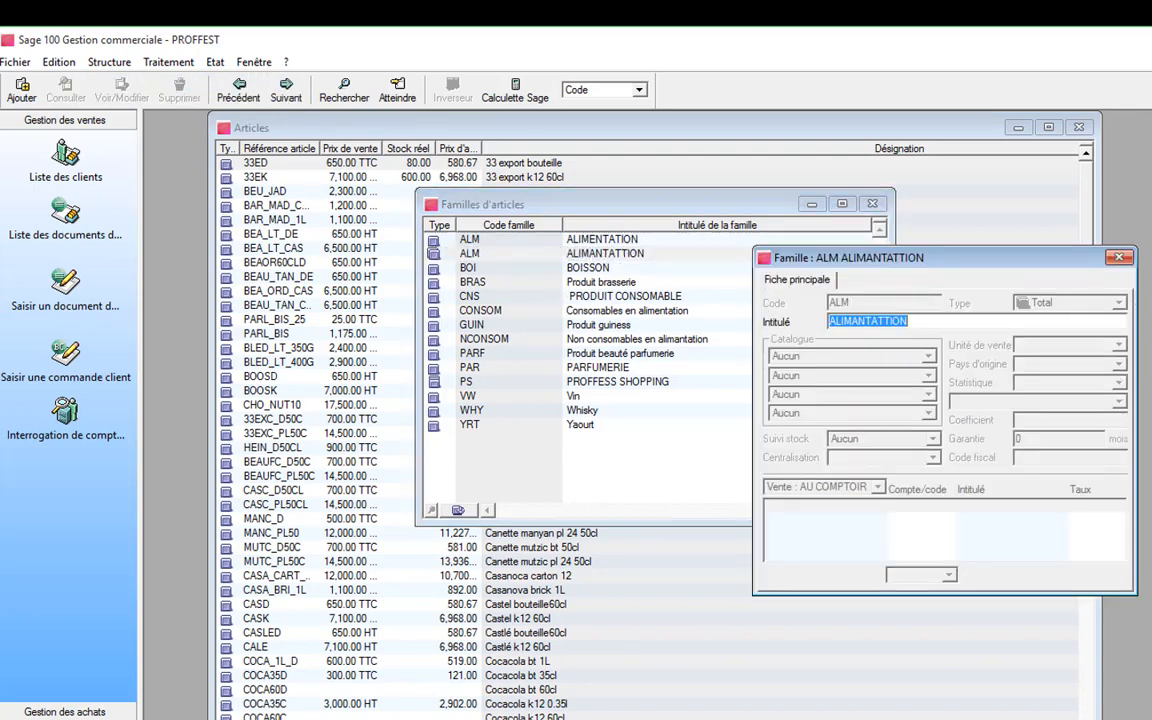
Check the general sales account on the PARF "Produit beauté parfumerie" family record, and close the article families list
key("Escape")
double_click(470, 353)
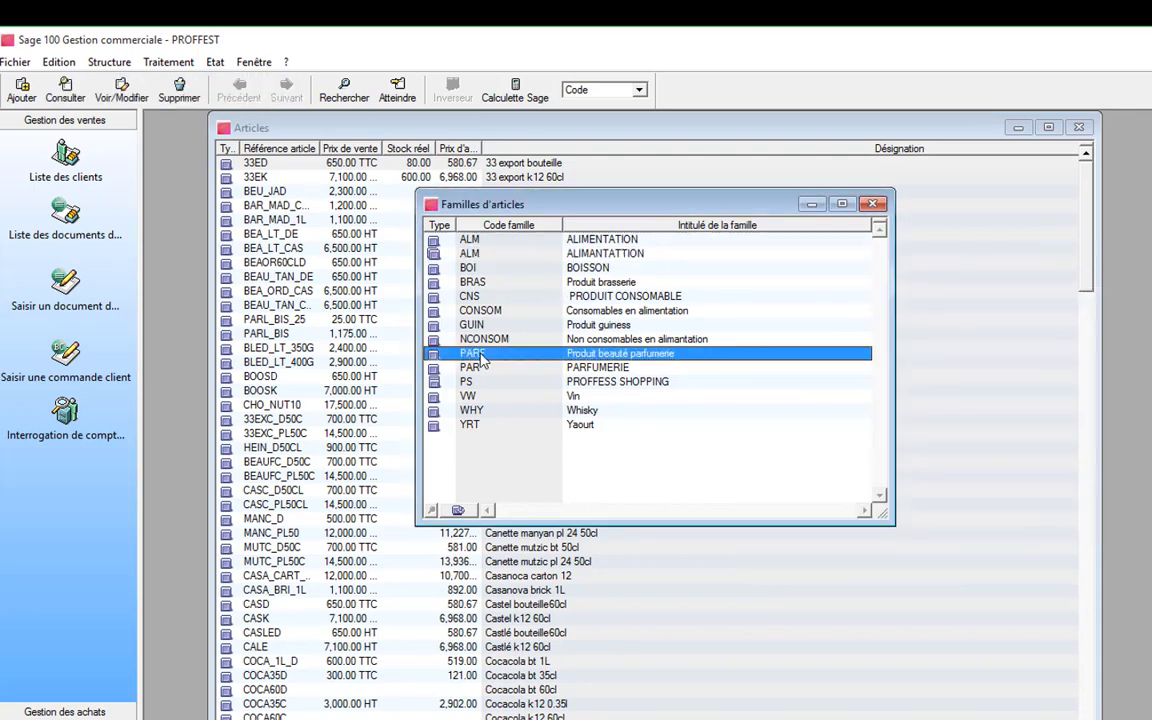
left_click_drag(1022, 257, 678, 214)
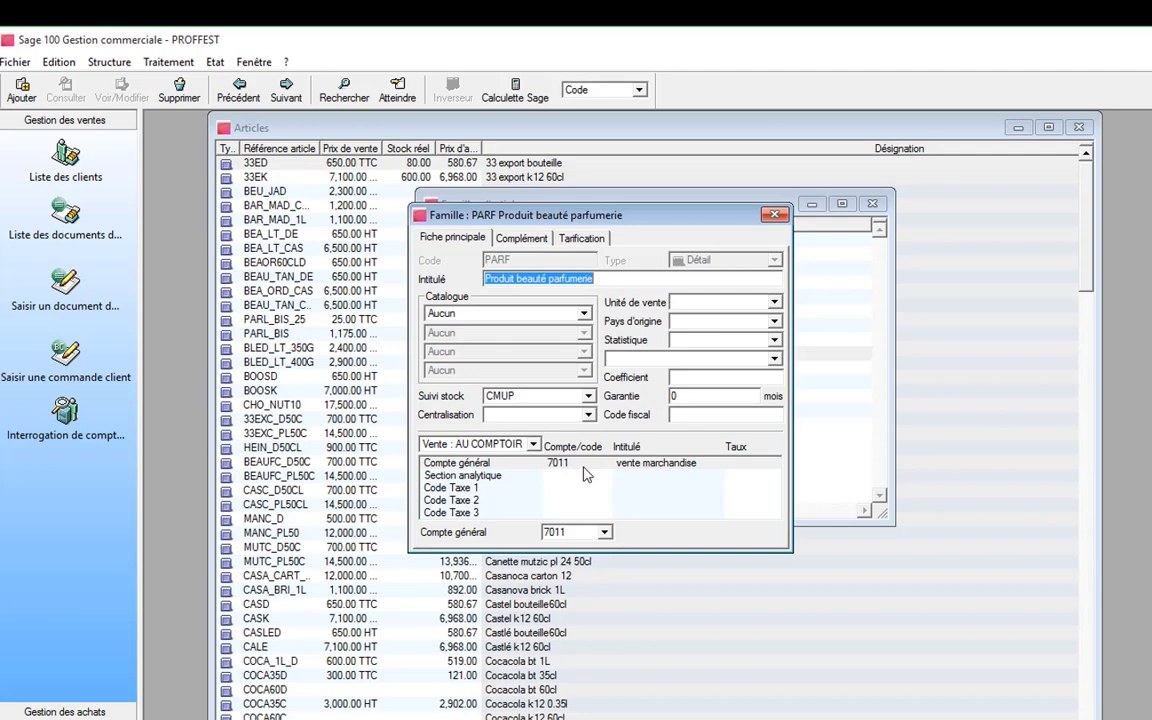
left_click(776, 216)
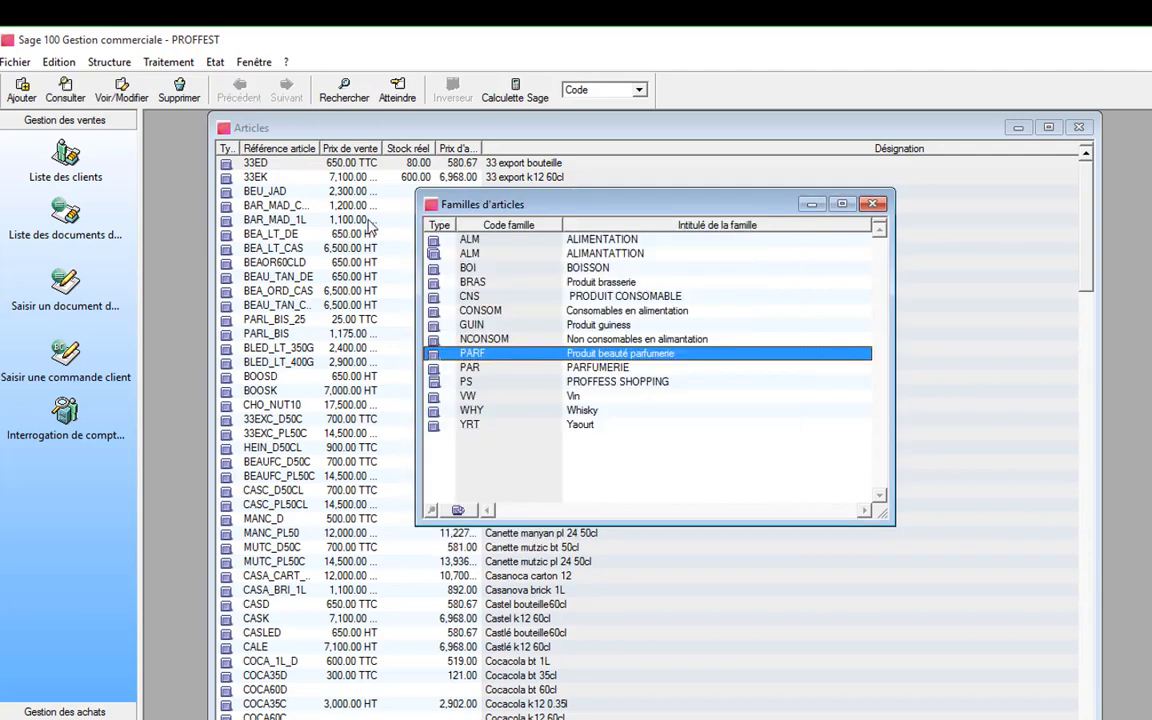
left_click(874, 204)
Check the accounting settings and assigned family of article BAR_MAD_CRT_12 "Baron de madrid carton 12"
double_click(358, 205)
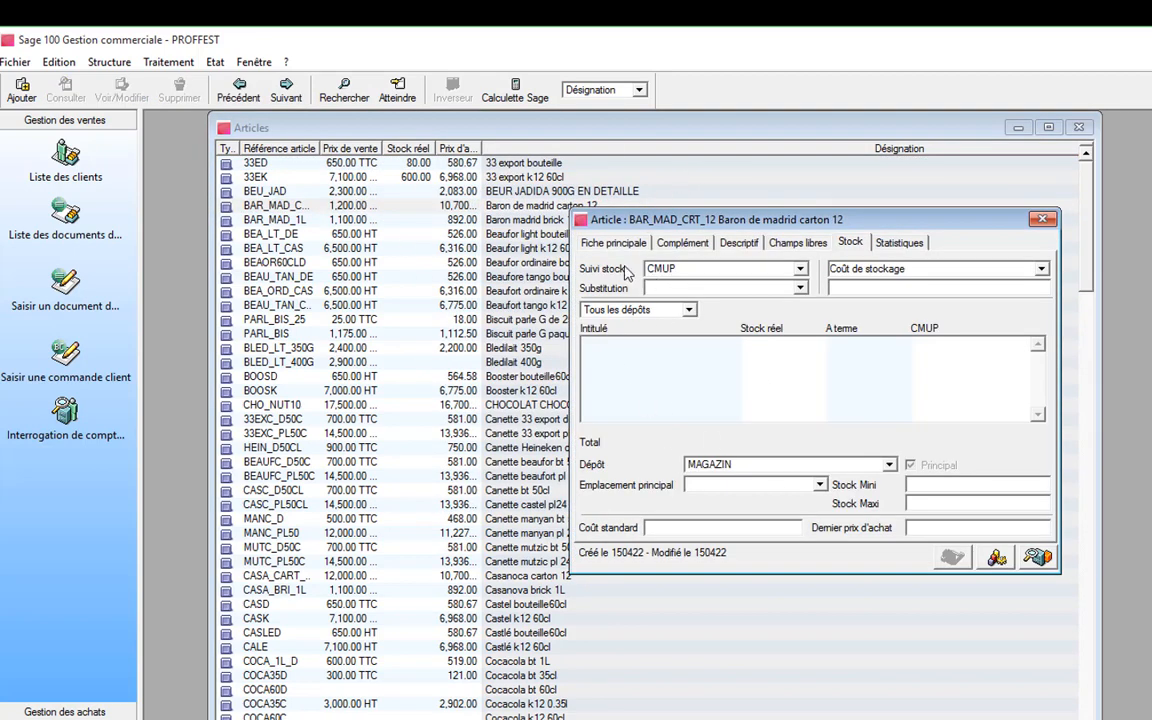
left_click(675, 242)
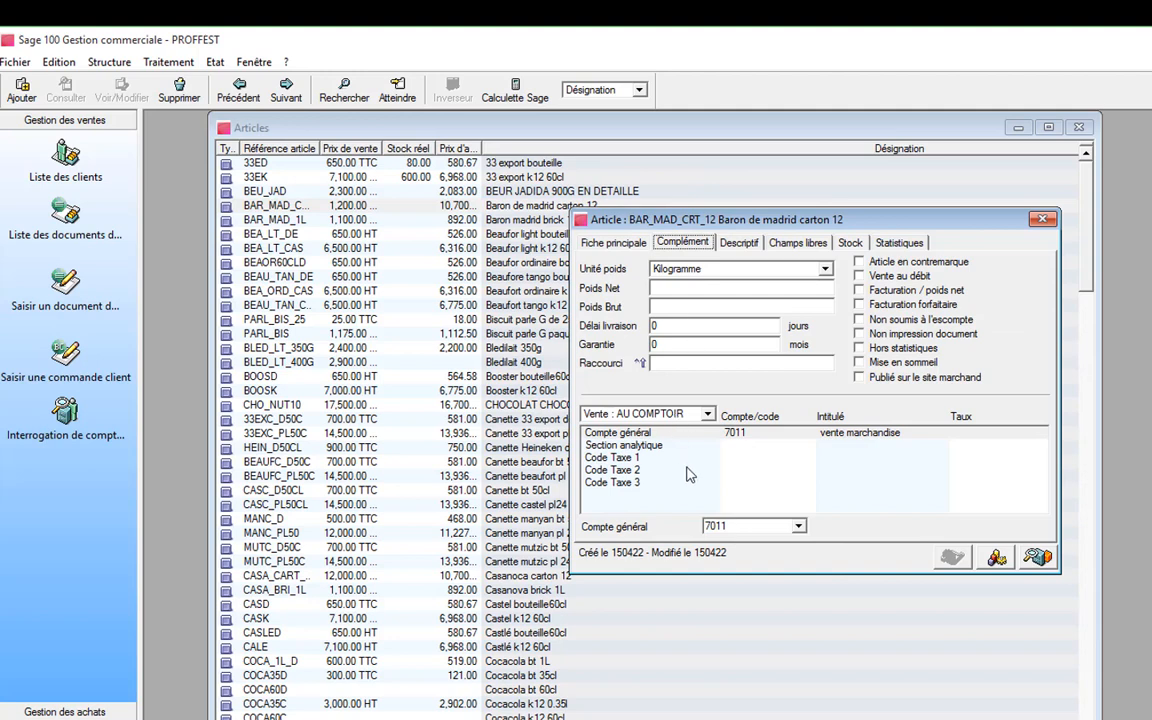
left_click(612, 243)
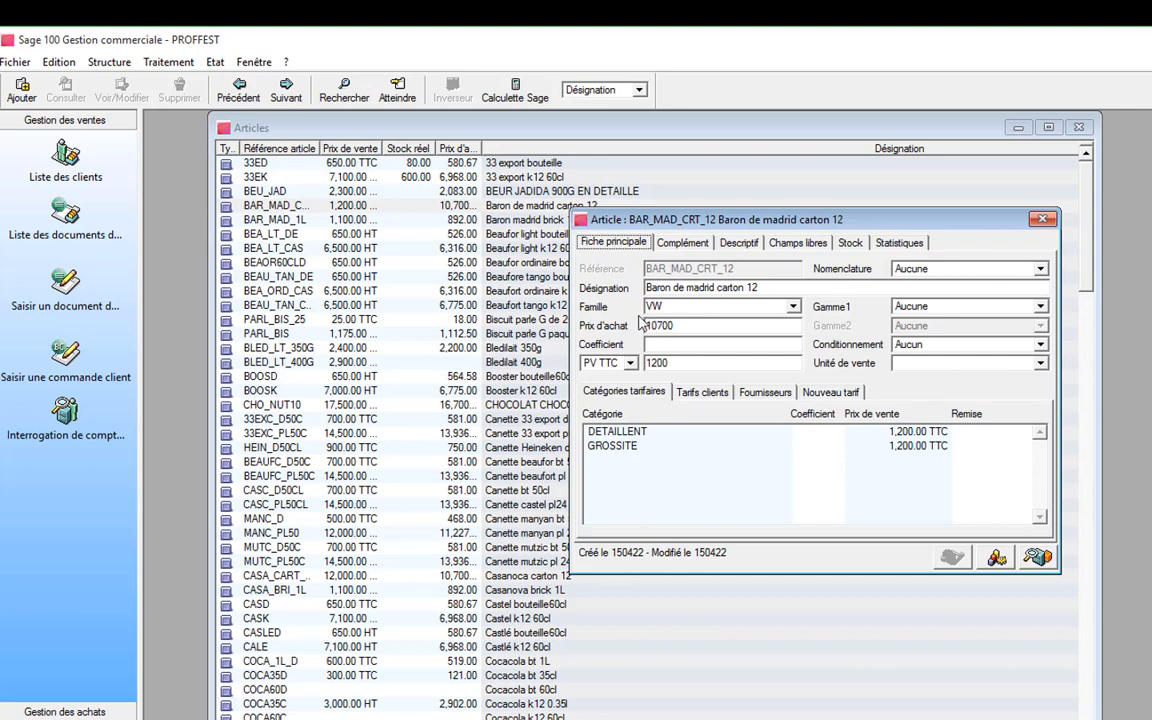
left_click(793, 309)
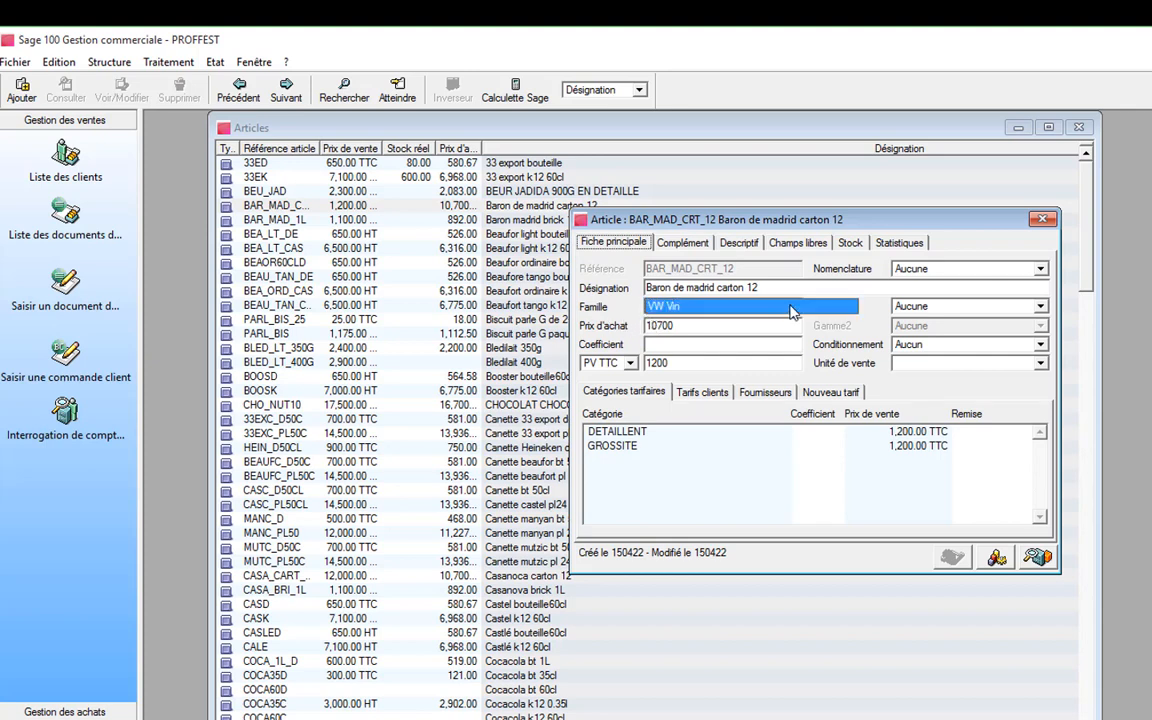
left_click(793, 309)
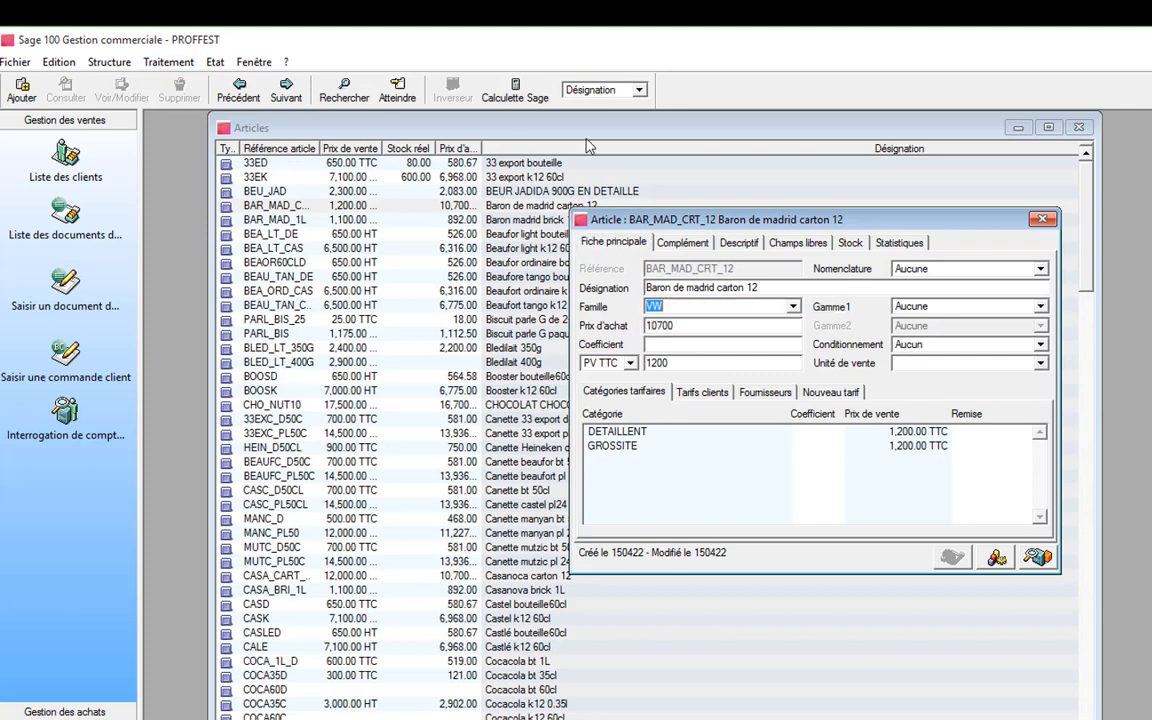
In the VW "Vin" family, set the general account for Achat : AU COMPTOIR to 6011 achat marchandise, and close the open family and article records
left_click(109, 62)
left_click(180, 80)
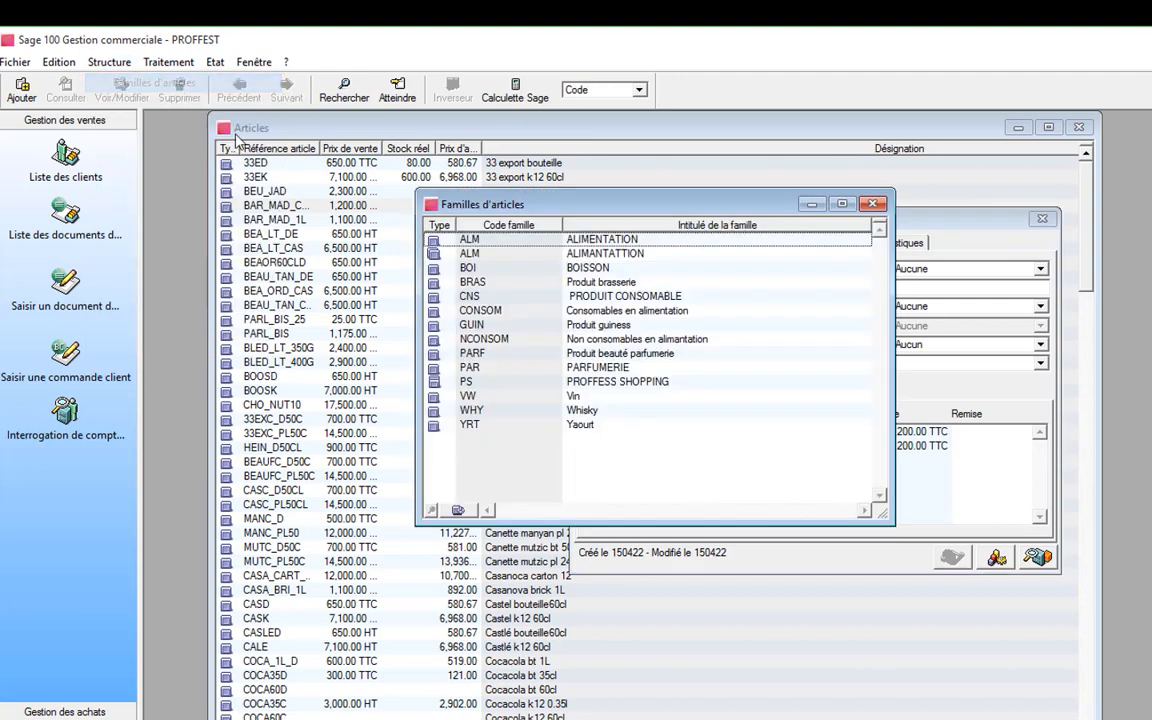
double_click(468, 396)
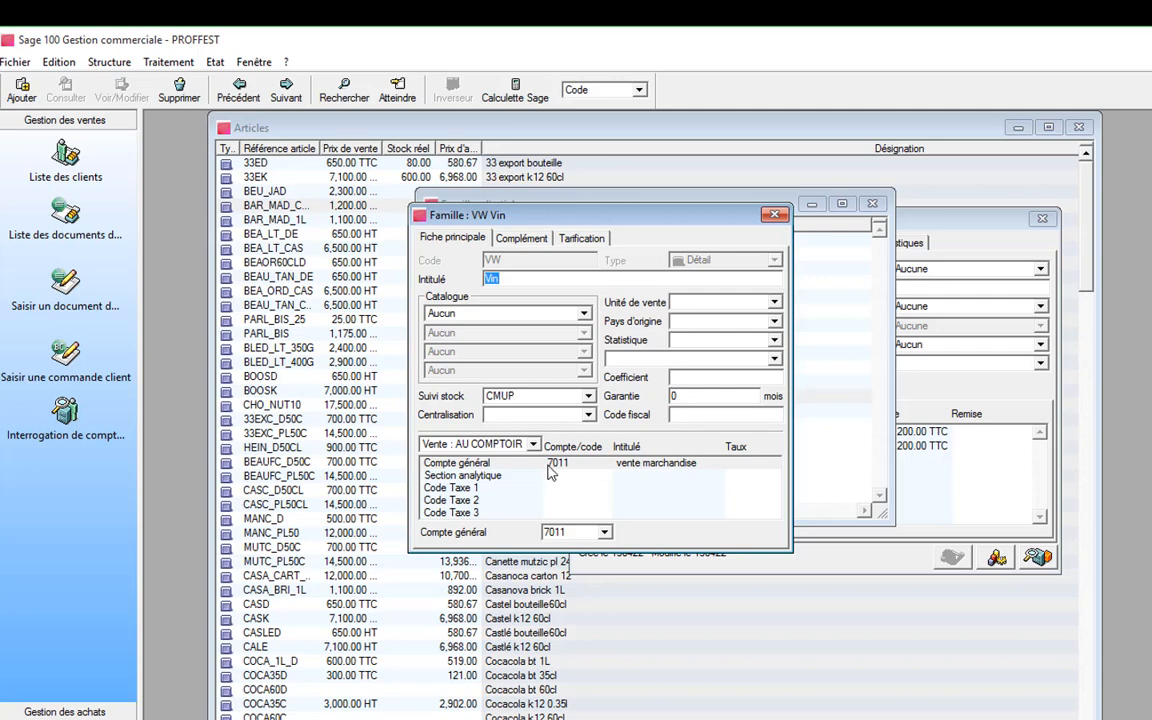
left_click(490, 445)
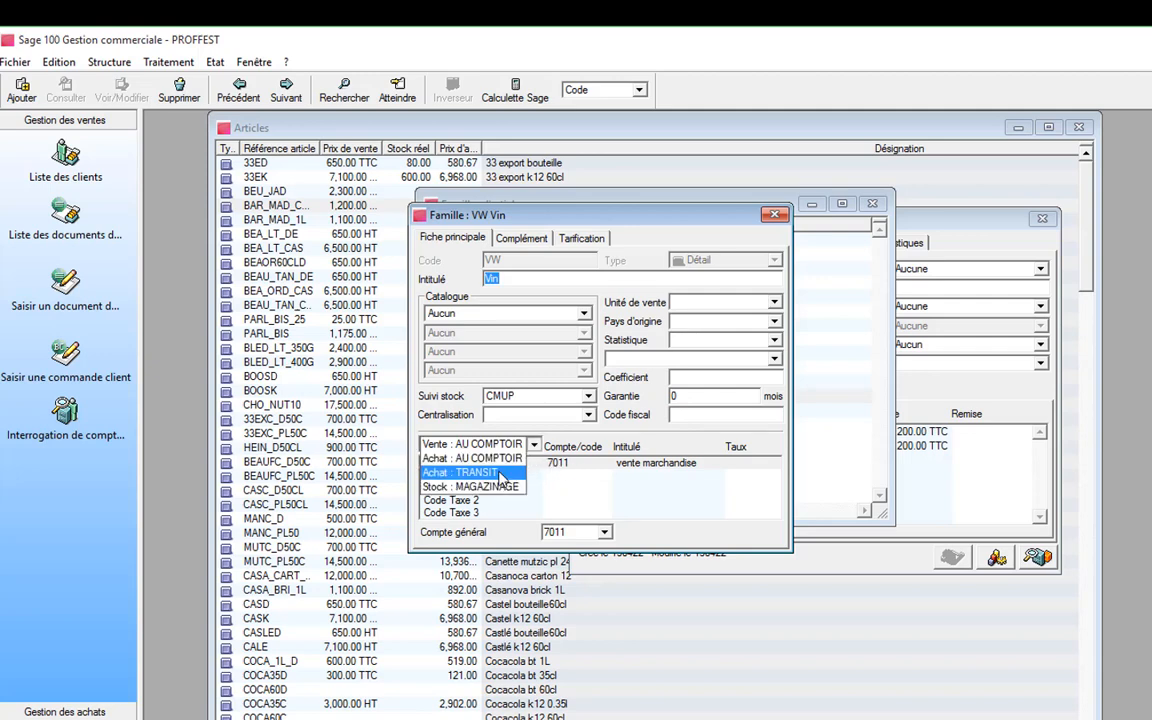
left_click(498, 474)
left_click(492, 444)
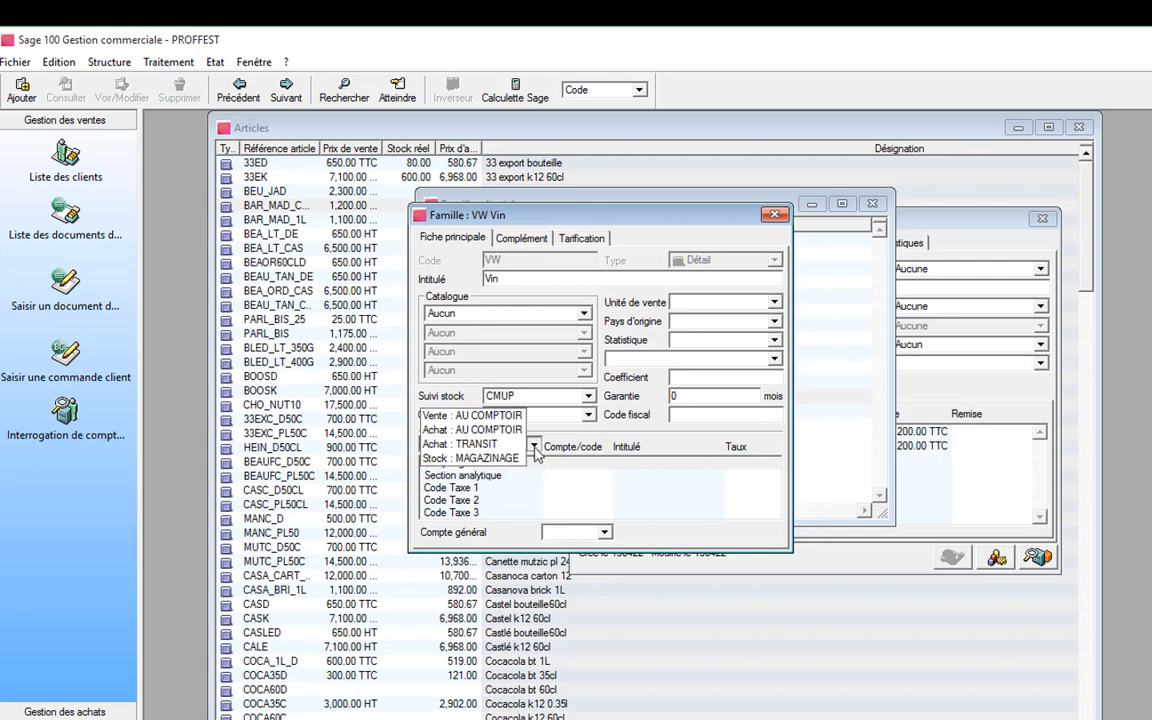
left_click(492, 430)
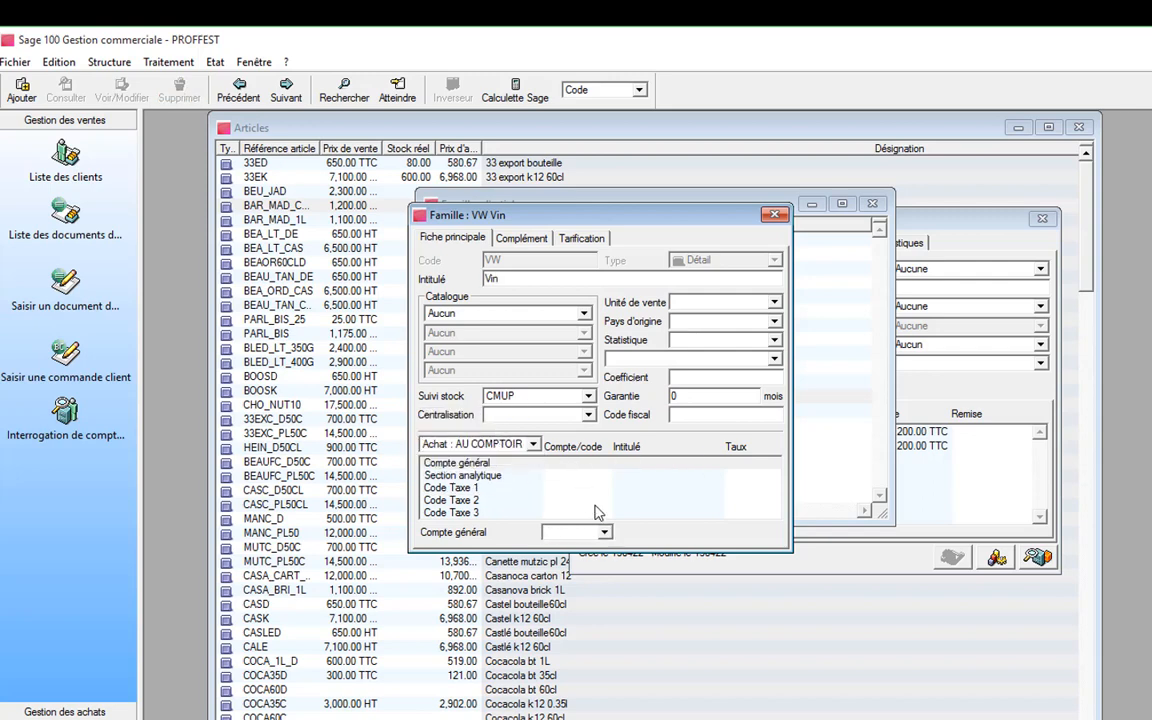
left_click(604, 533)
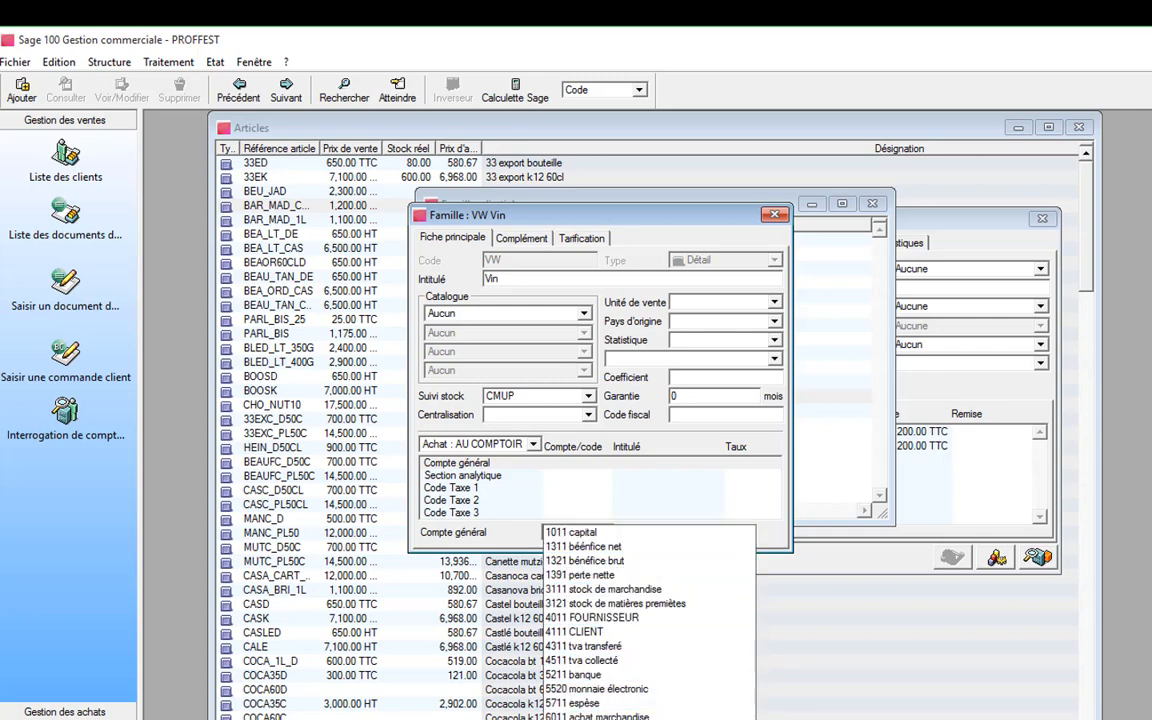
left_click(600, 716)
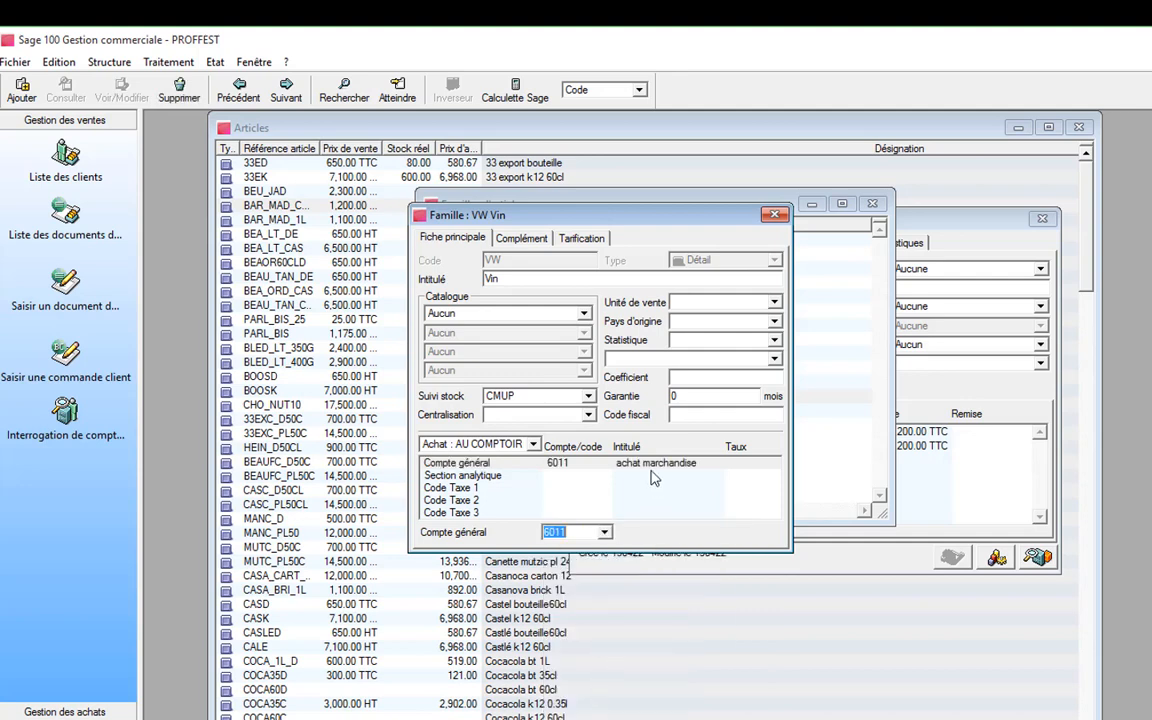
left_click(775, 214)
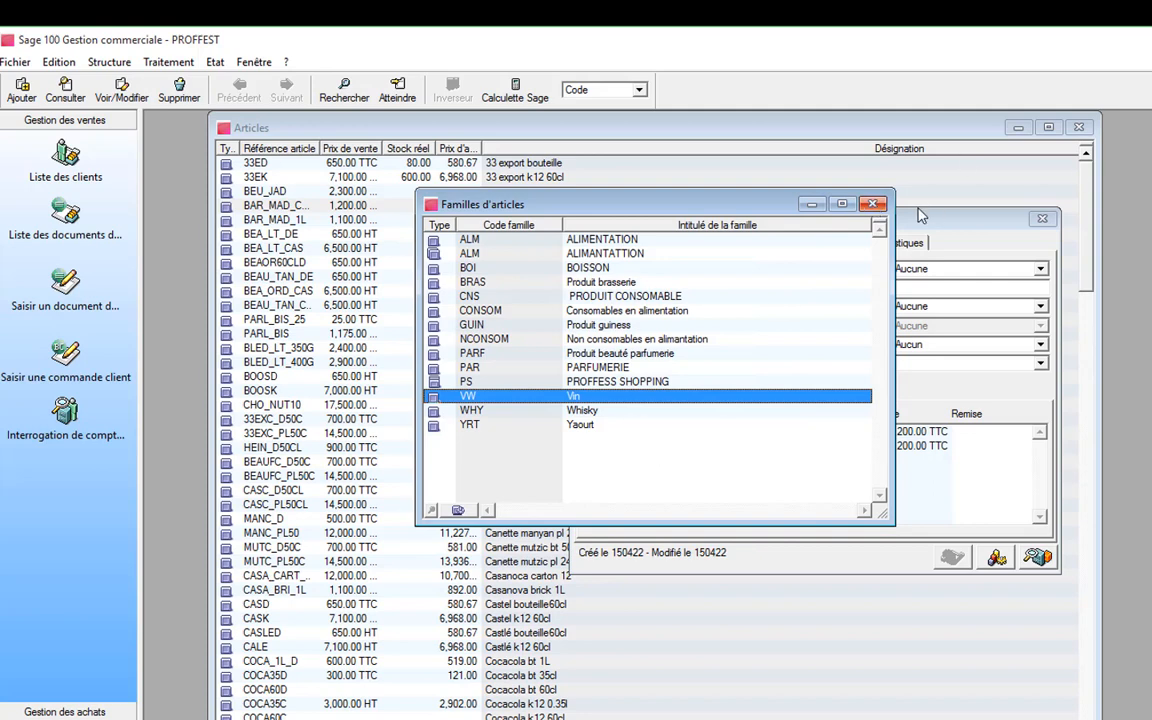
left_click(868, 205)
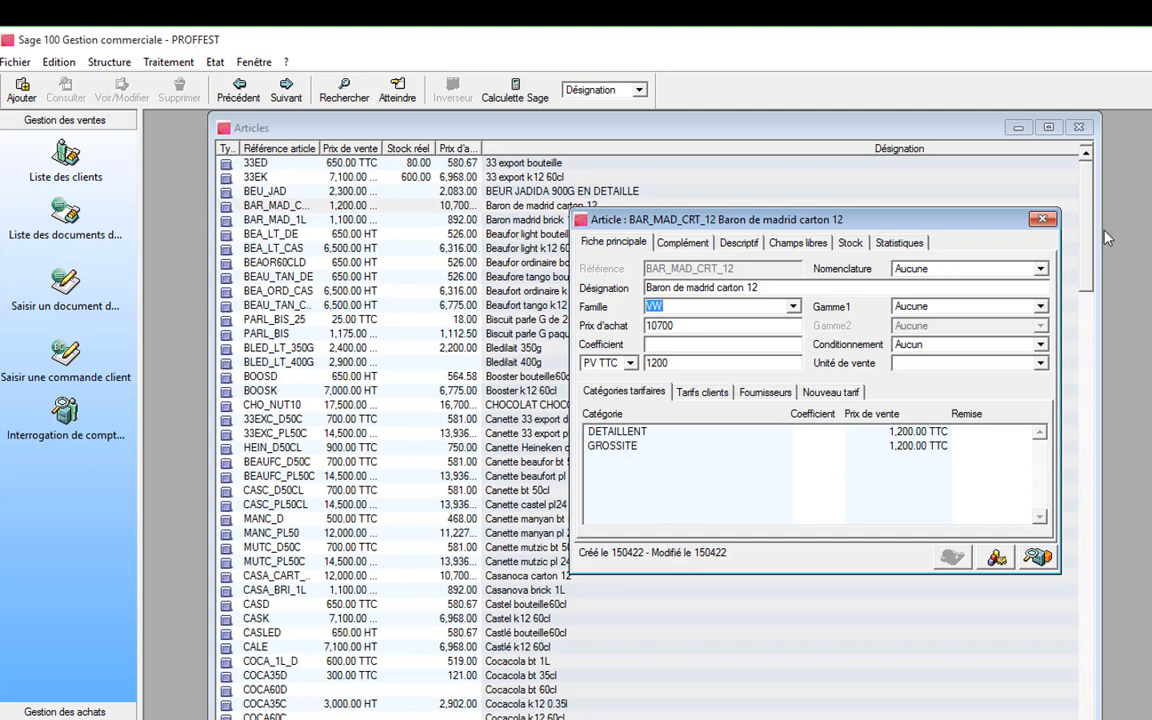
left_click(1043, 219)
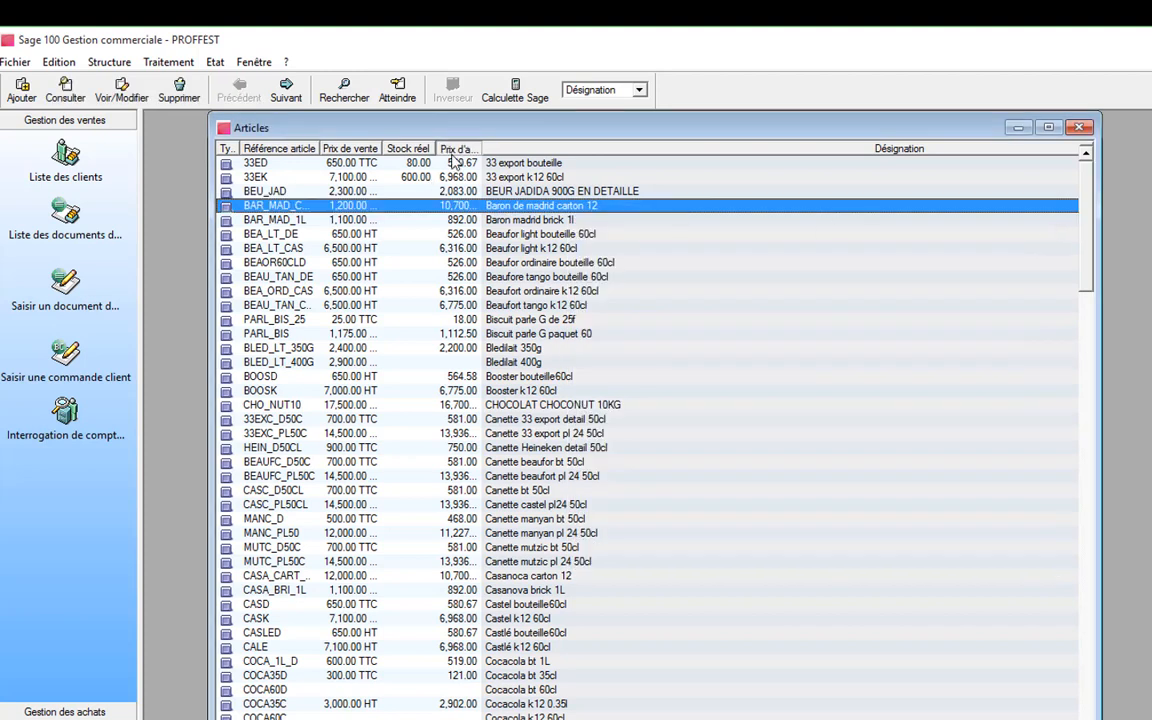
In article 33ED "33 export bouteille", set the general account for Achat : AU COMPTOIR to 6011 achat marchandise and close the record
double_click(408, 162)
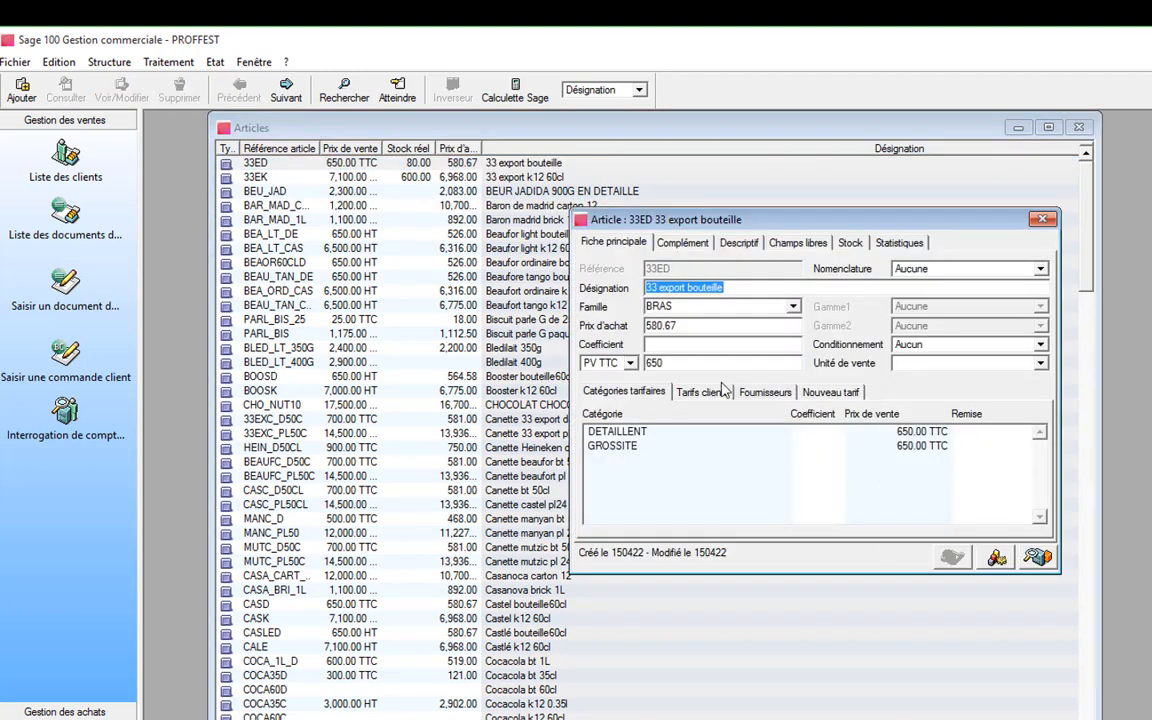
left_click(682, 242)
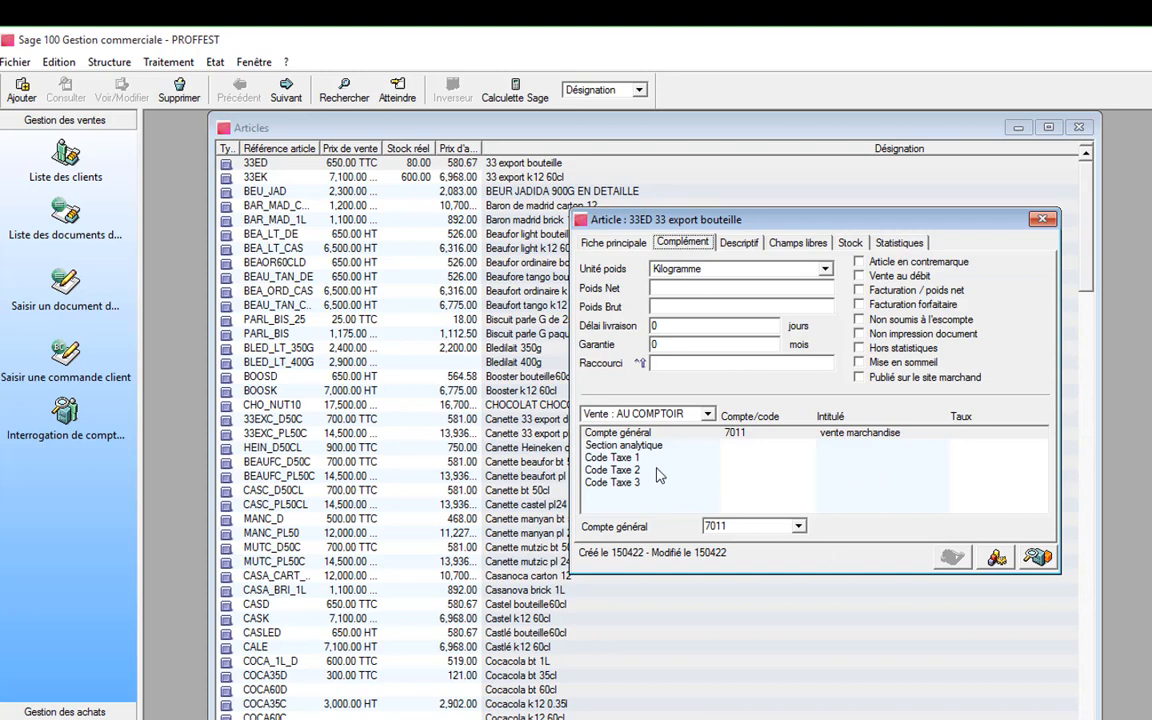
left_click(683, 413)
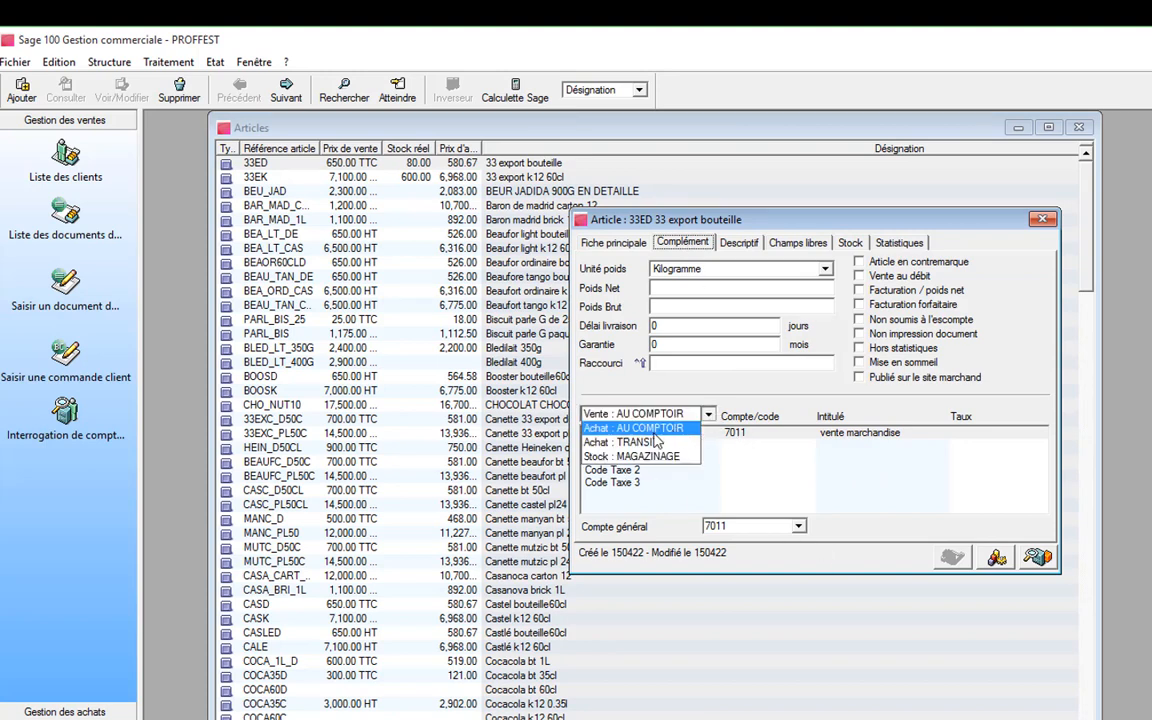
left_click(633, 428)
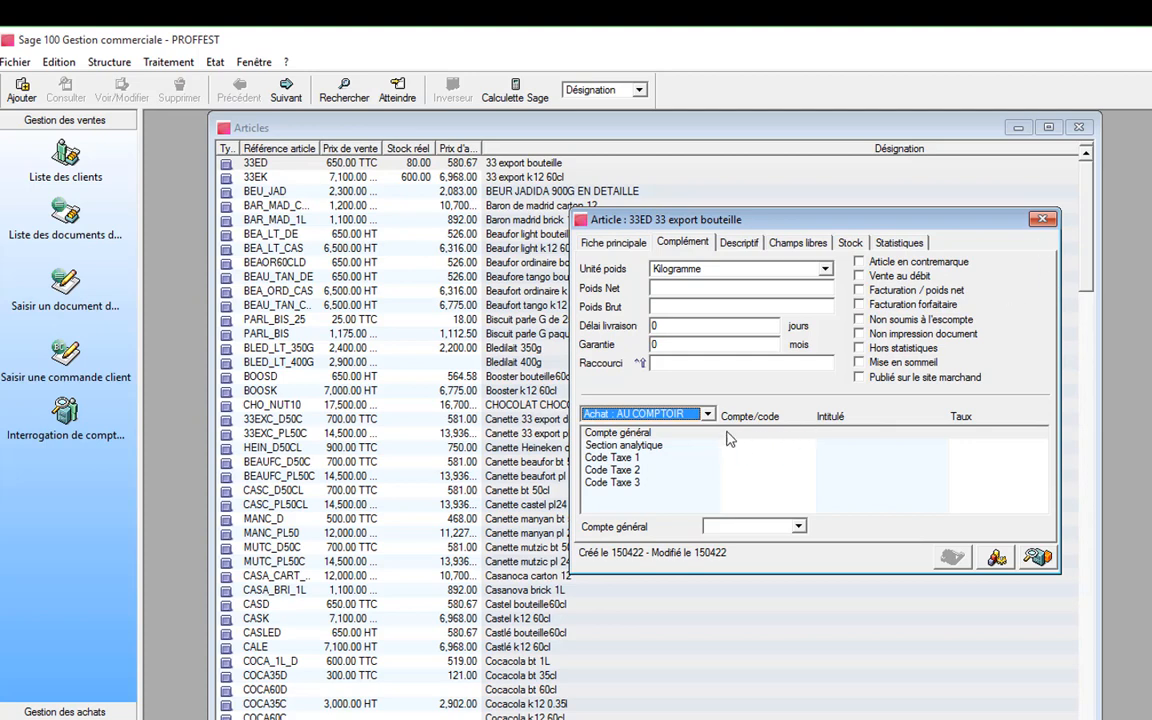
left_click(796, 526)
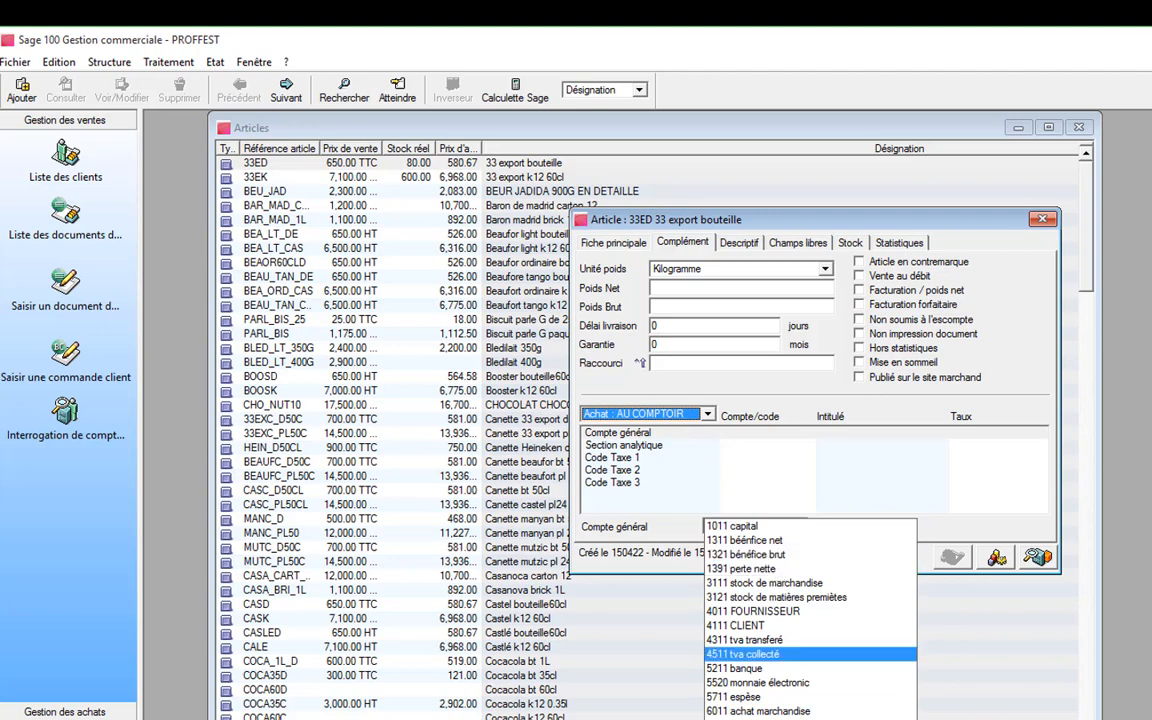
left_click(762, 711)
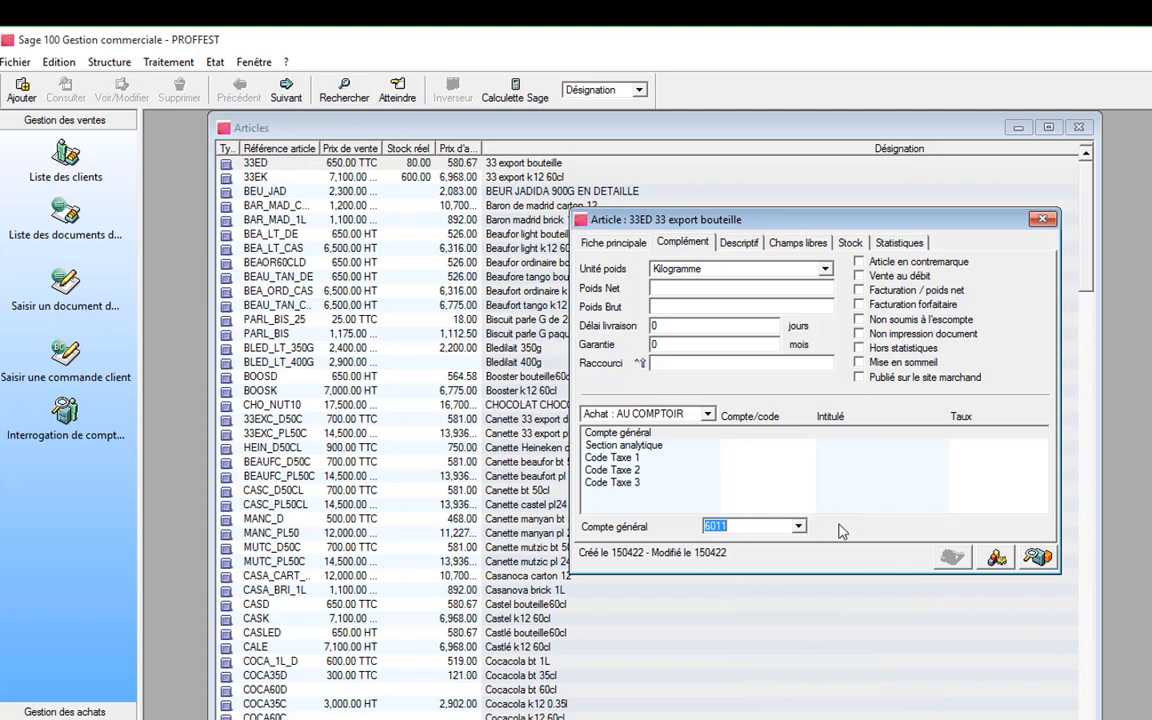
left_click(1042, 218)
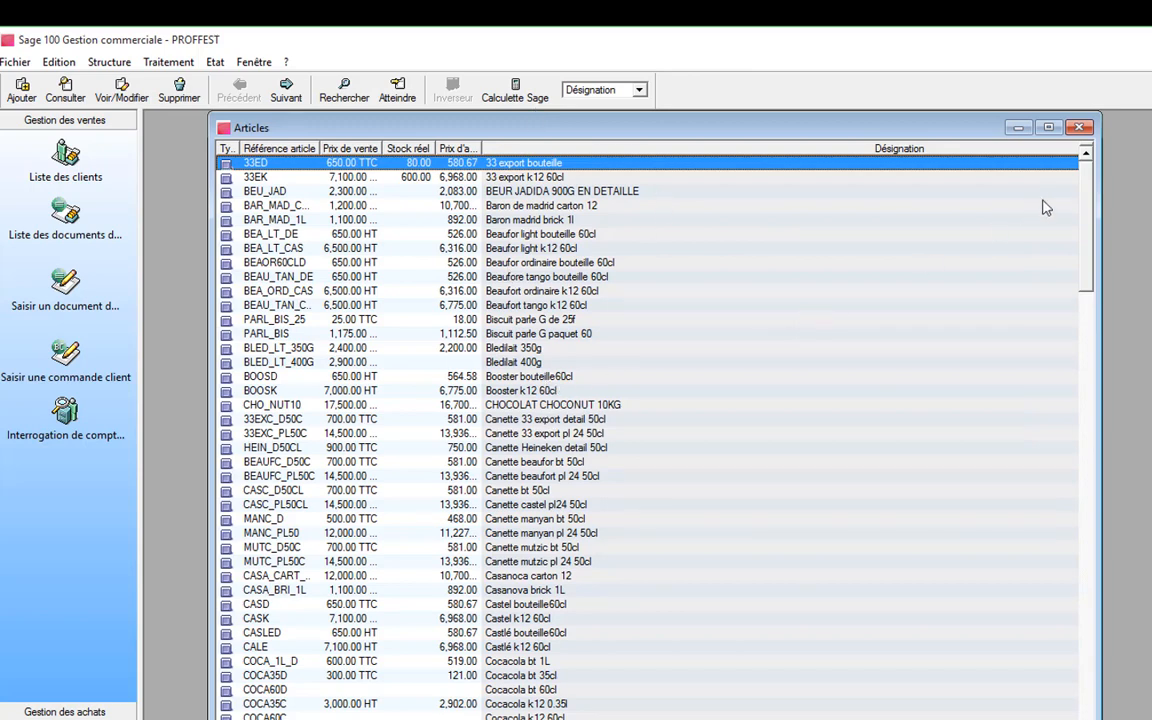
left_click(385, 362)
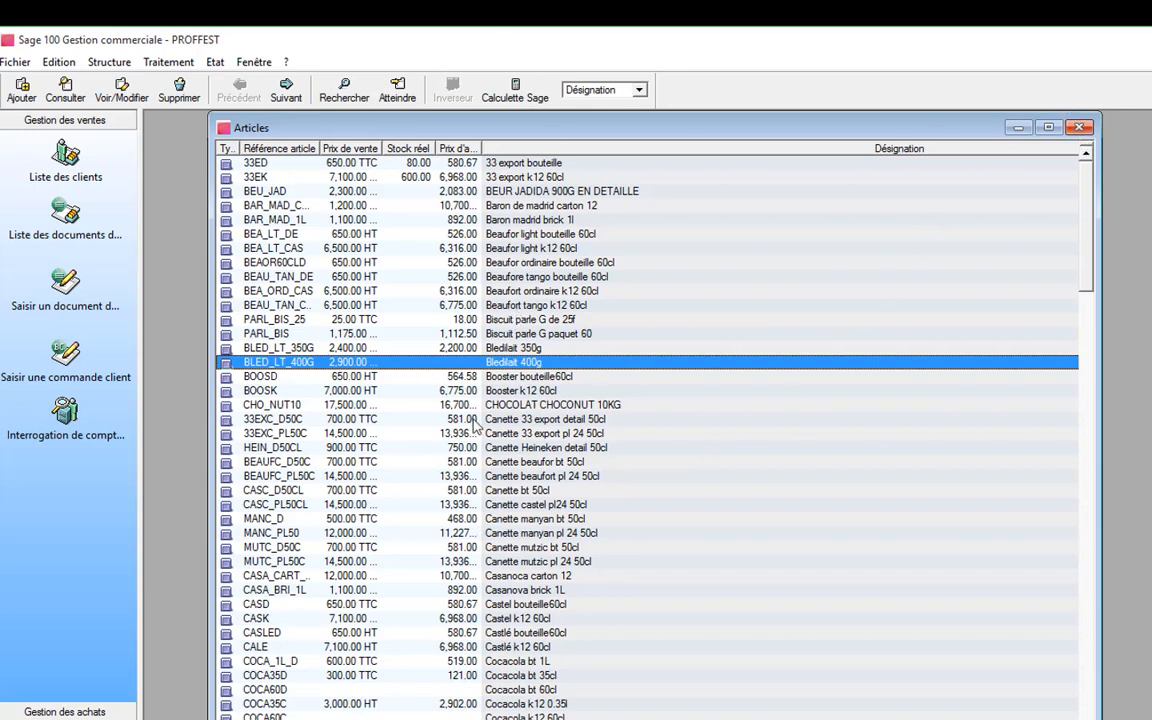
left_click(506, 325)
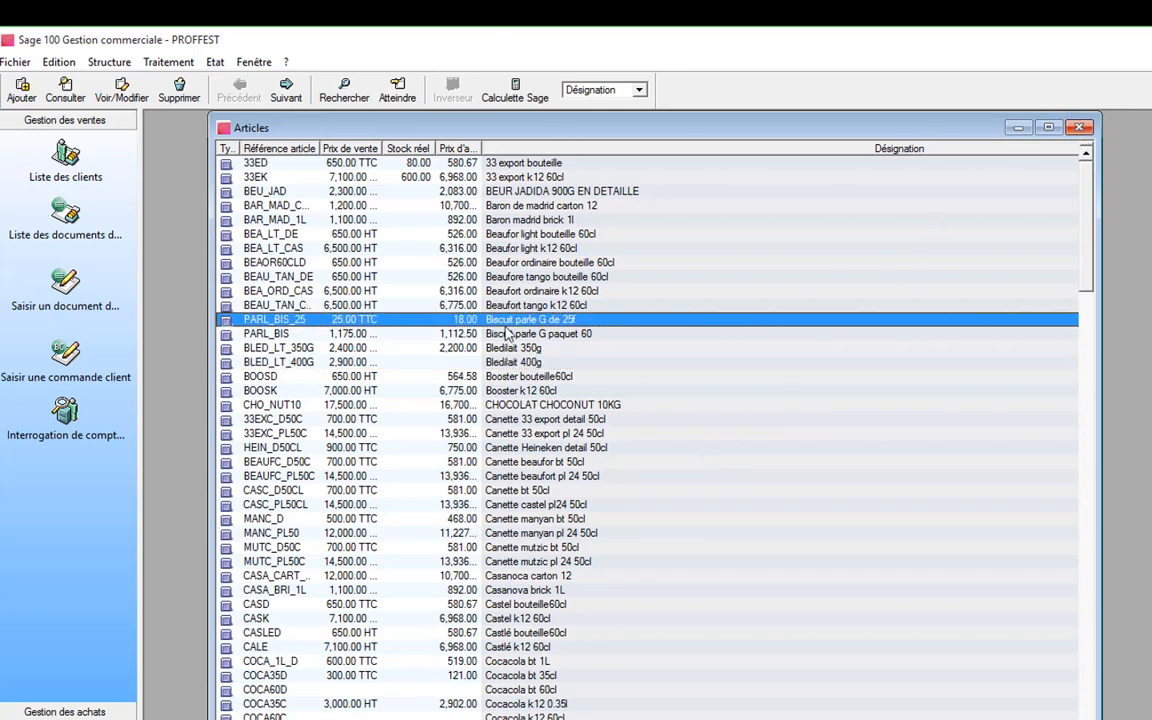
Show the article families list beside the articles, and consult the company chart in the ORGANIGRAM document in Word before returning to Sage
left_click(109, 62)
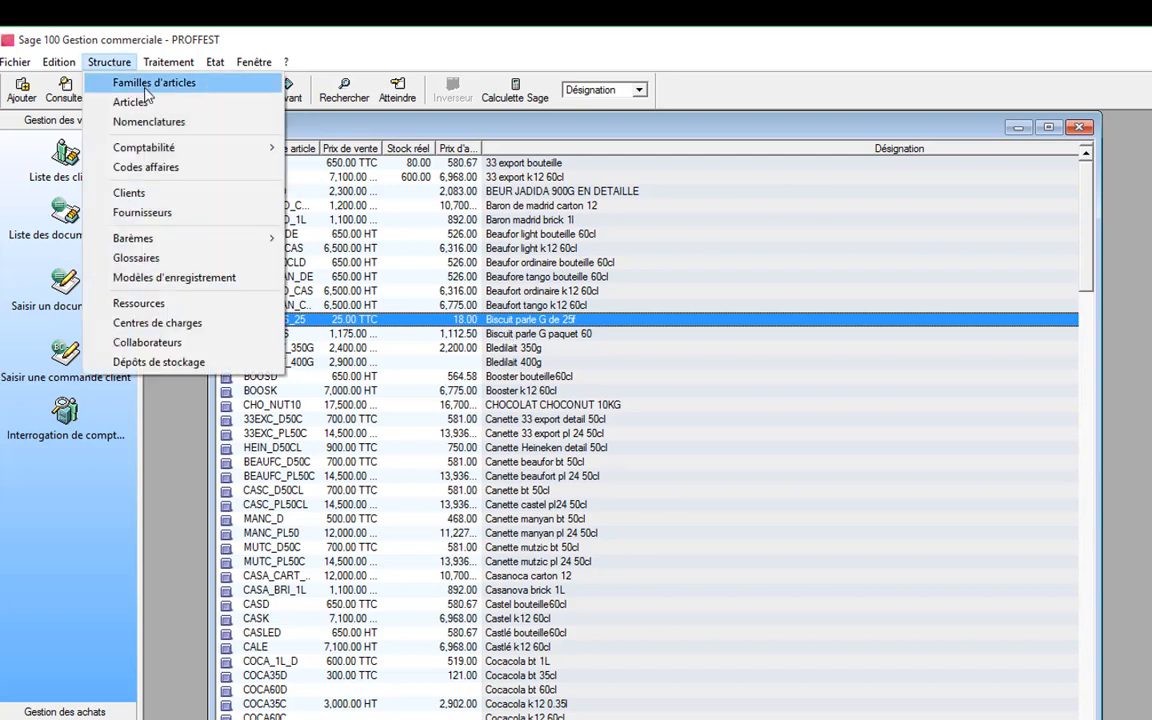
left_click(147, 88)
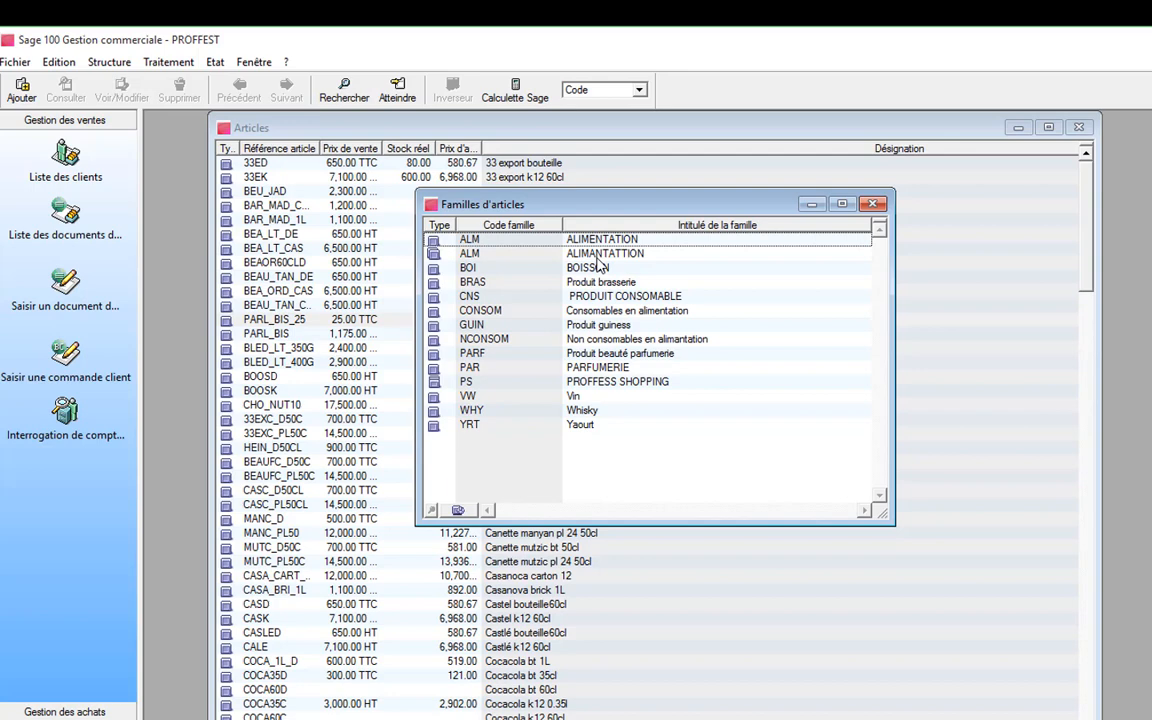
left_click_drag(638, 205, 1037, 249)
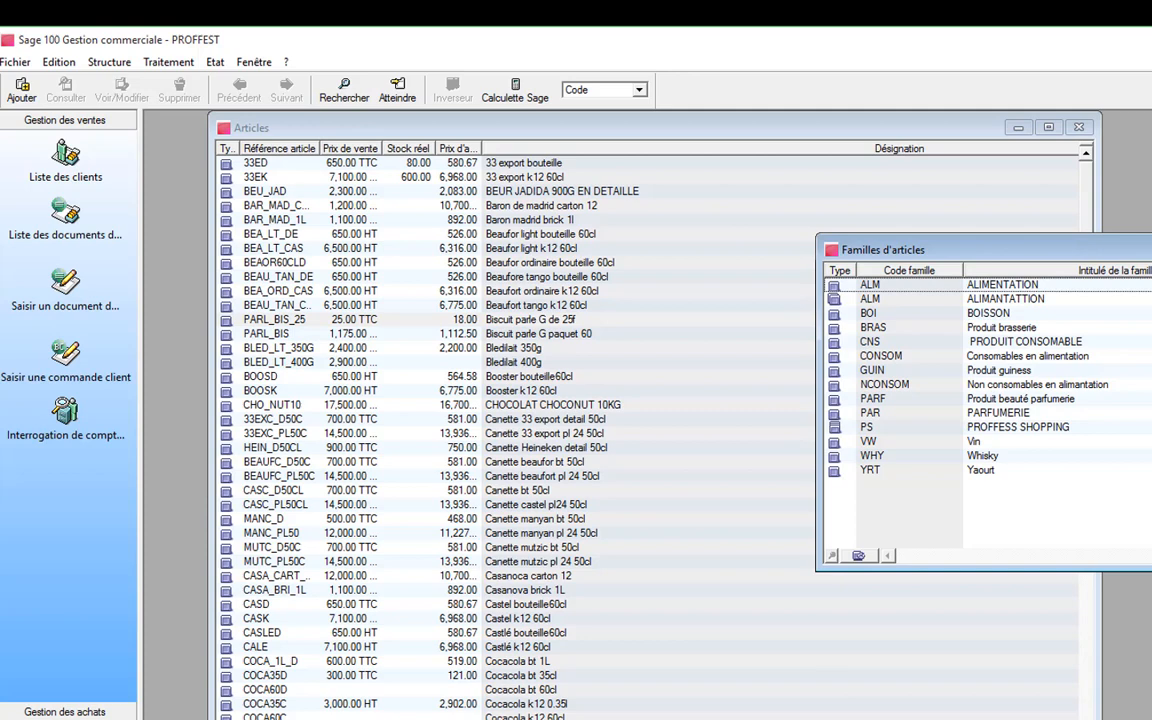
left_click(790, 694)
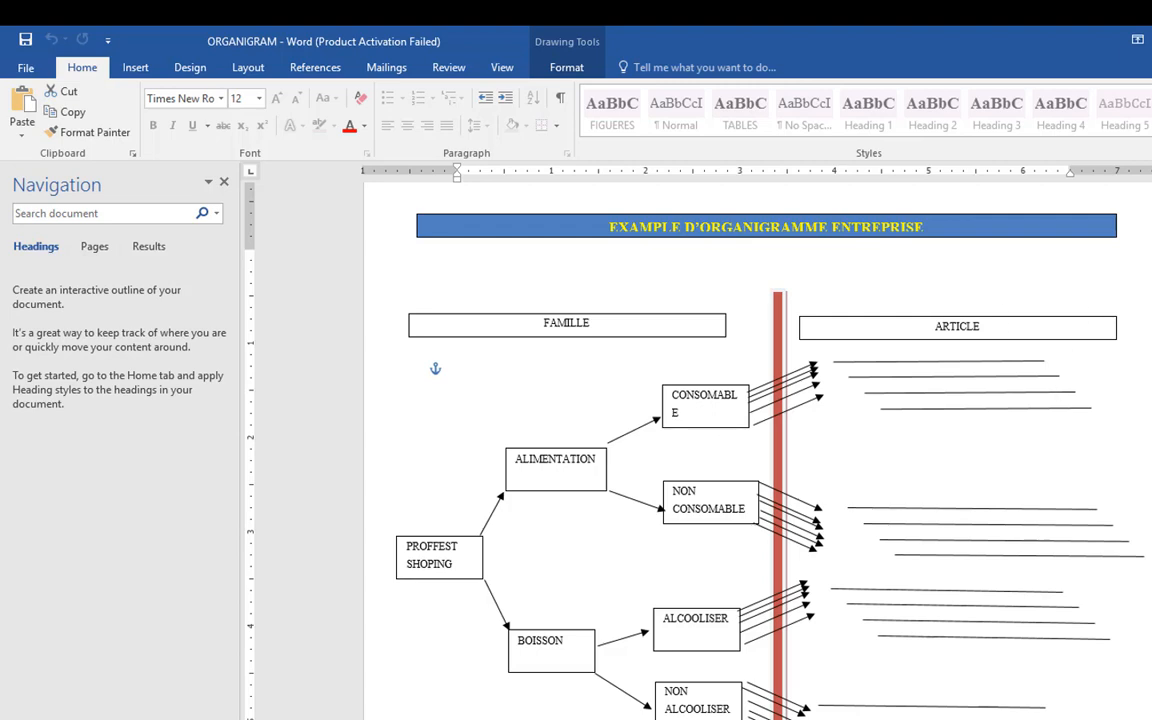
left_click(1151, 40)
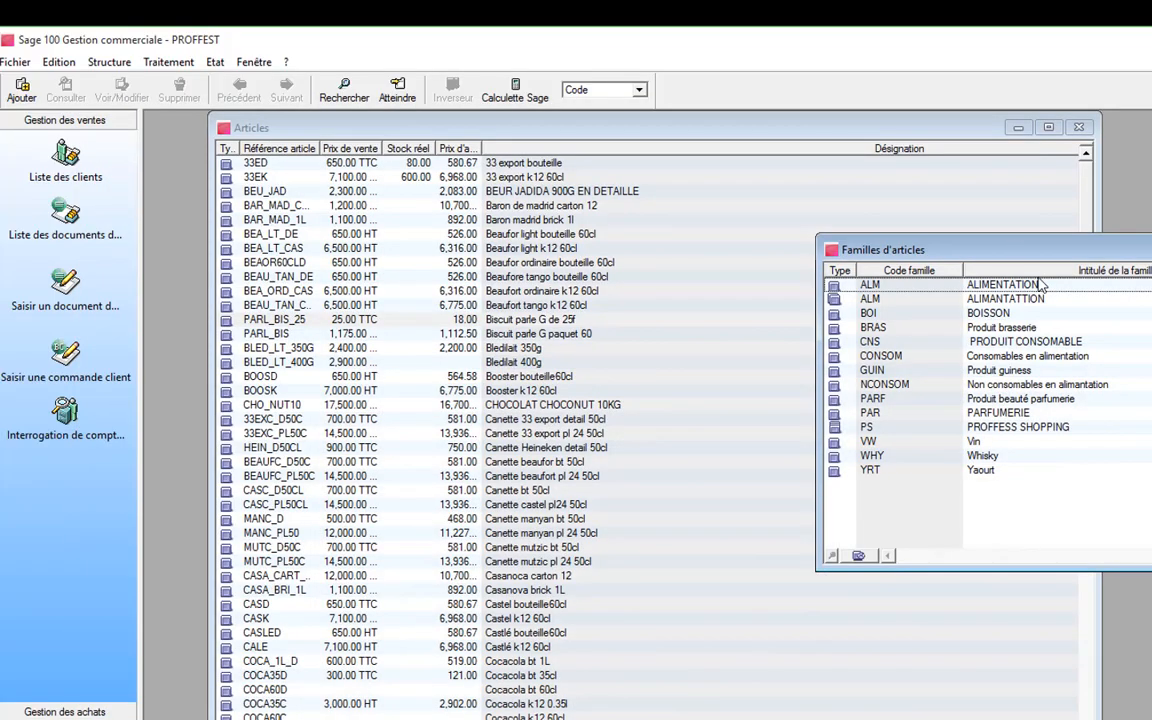
In the detail family ALM "ALIMENTATION", set the general account for Vente : AU COMPTOIR to 7011 vente marchandise
left_click_drag(938, 249, 392, 271)
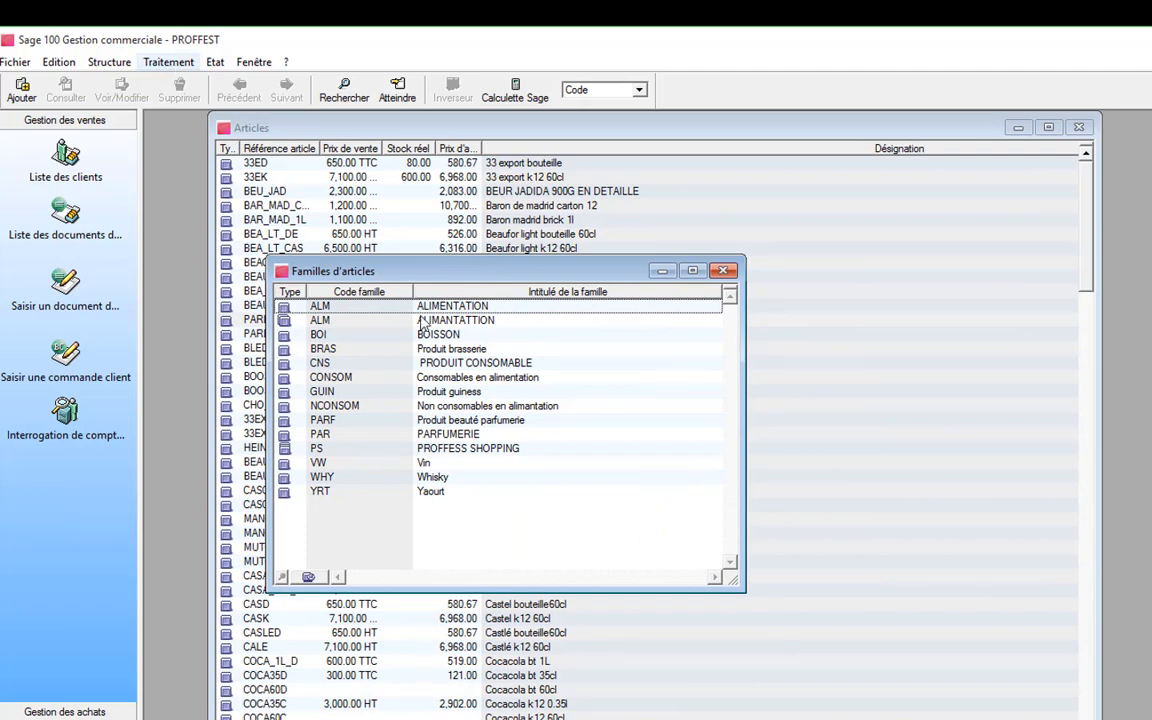
left_click_drag(487, 282, 752, 251)
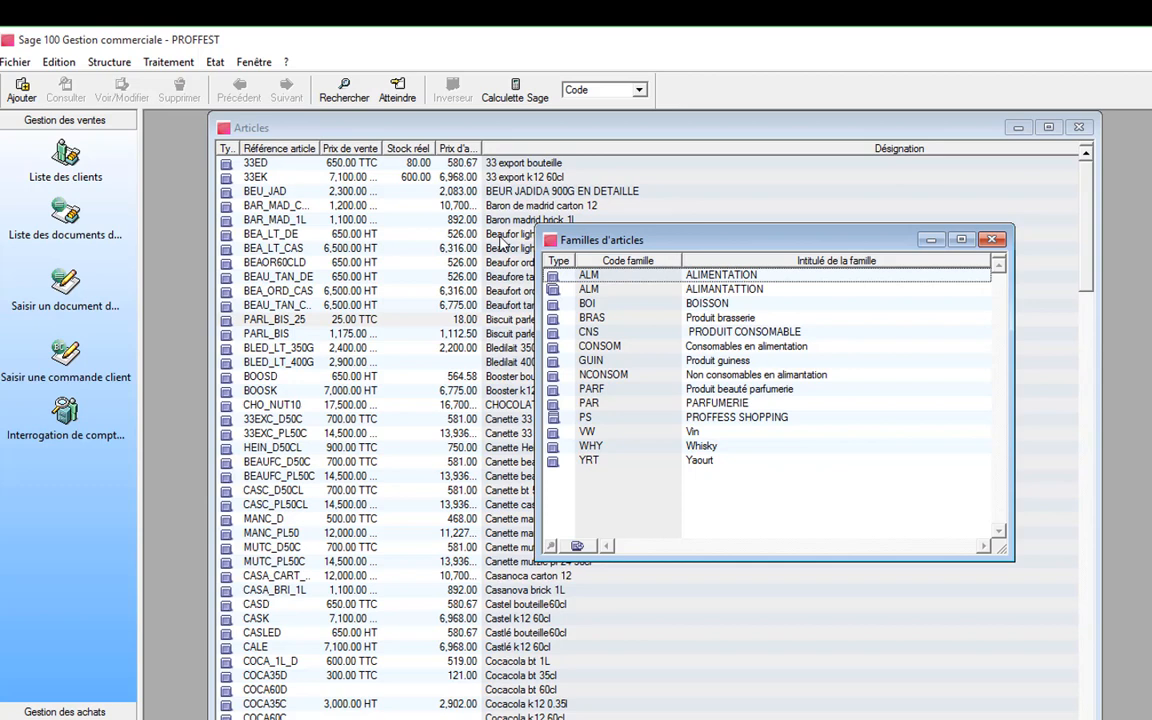
double_click(728, 276)
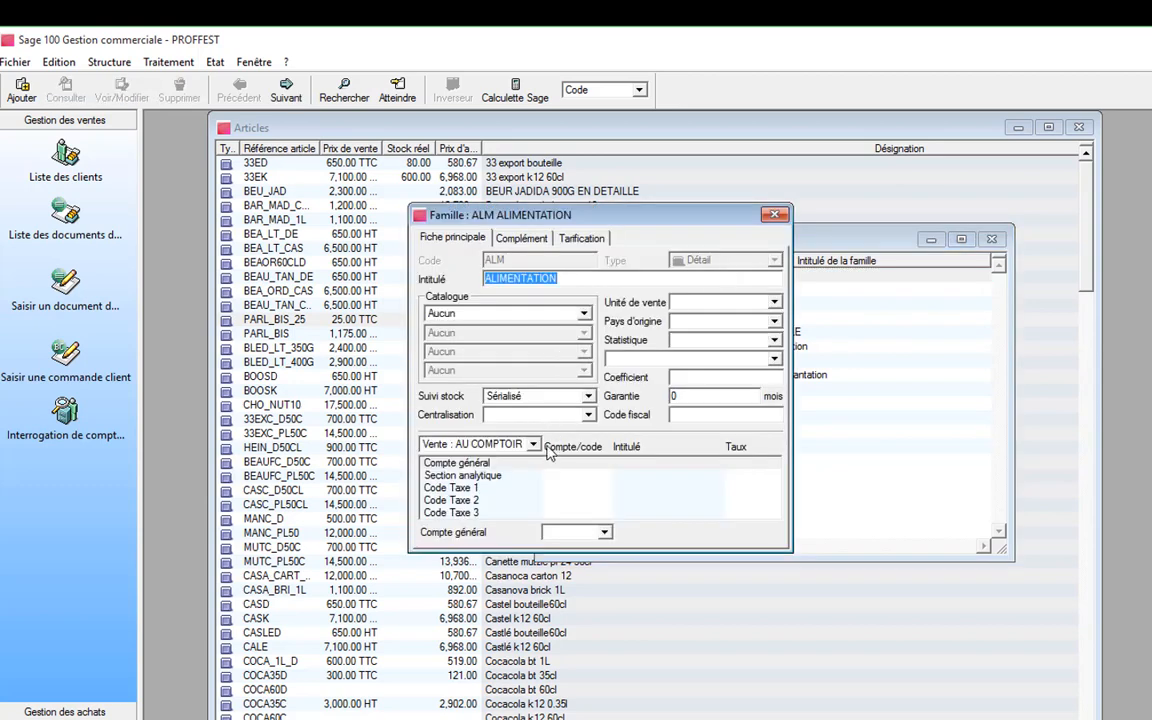
left_click(604, 532)
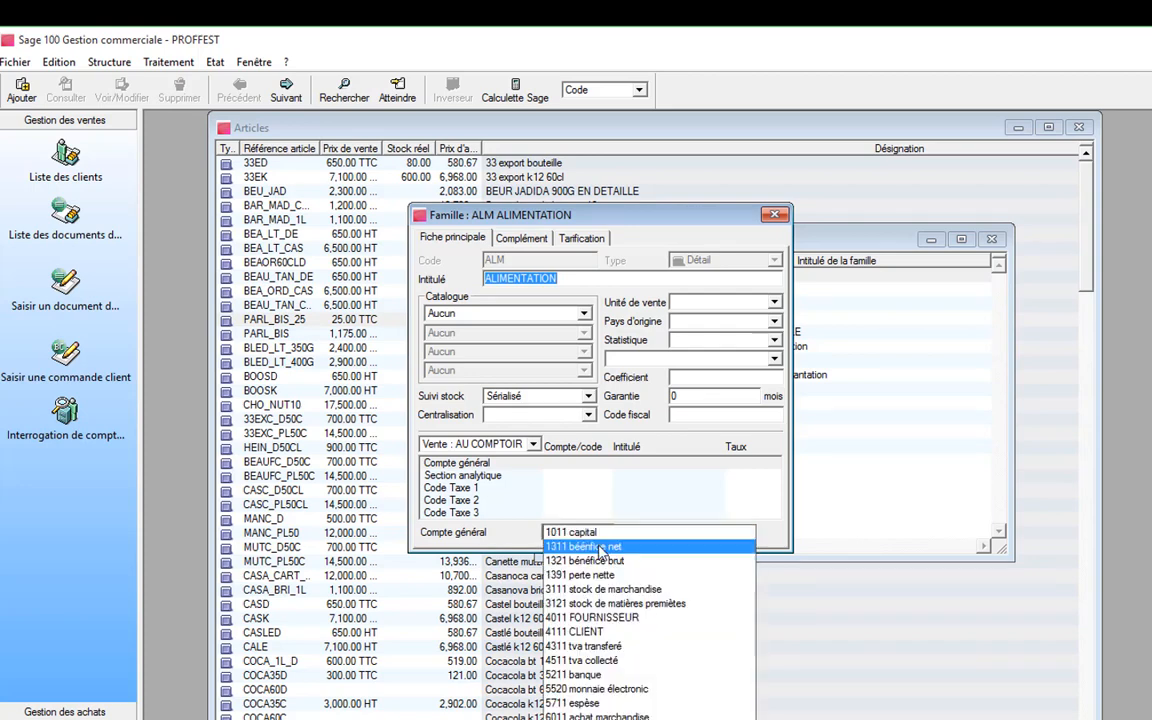
left_click(600, 719)
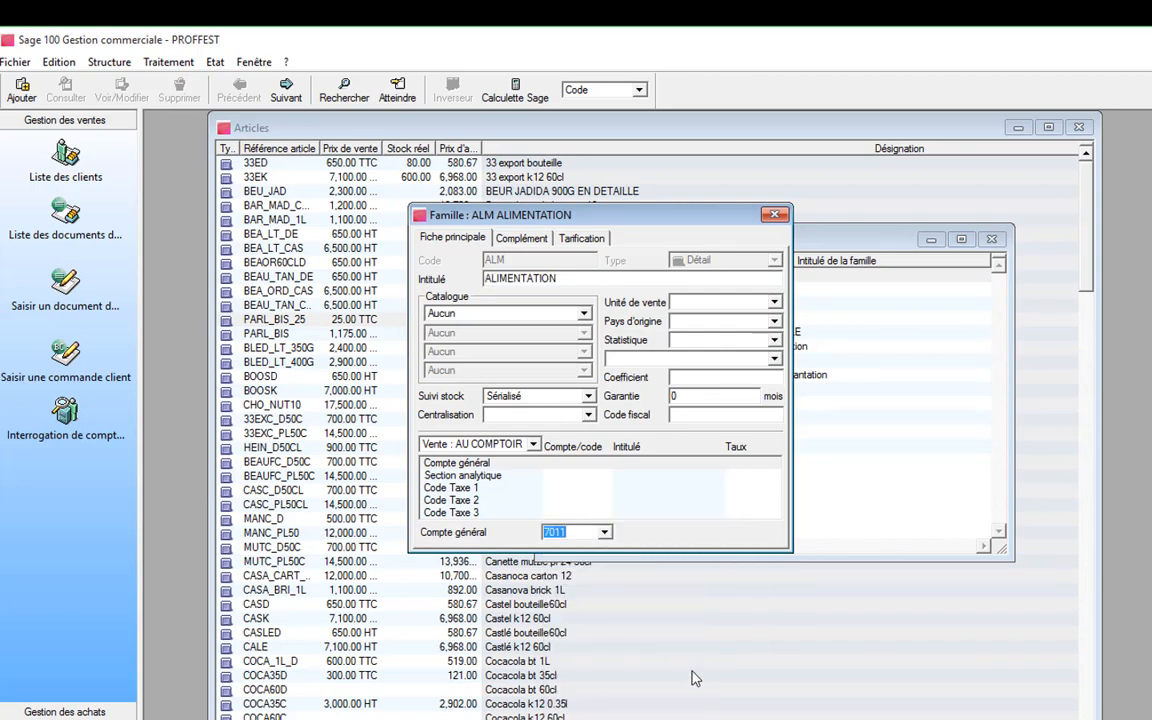
Set the ALM "ALIMENTATION" family's general account for Achat : AU COMPTOIR to 6011 achat marchandise and close the record
left_click(533, 447)
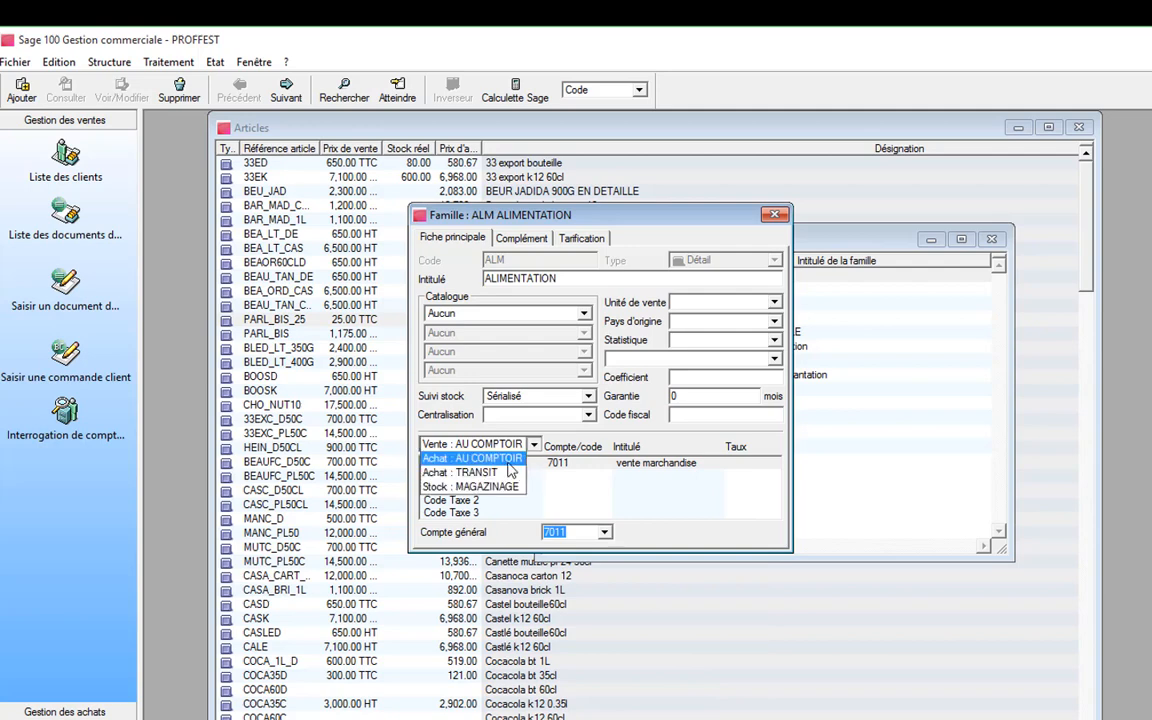
left_click(508, 459)
left_click(604, 532)
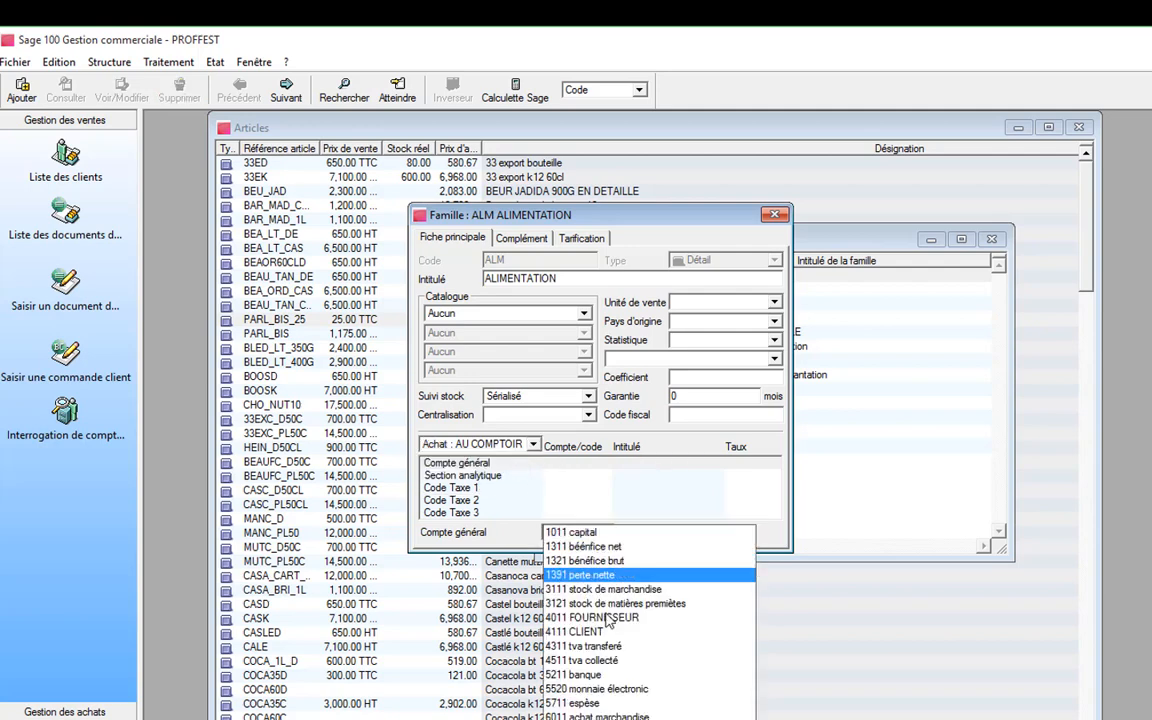
left_click(595, 697)
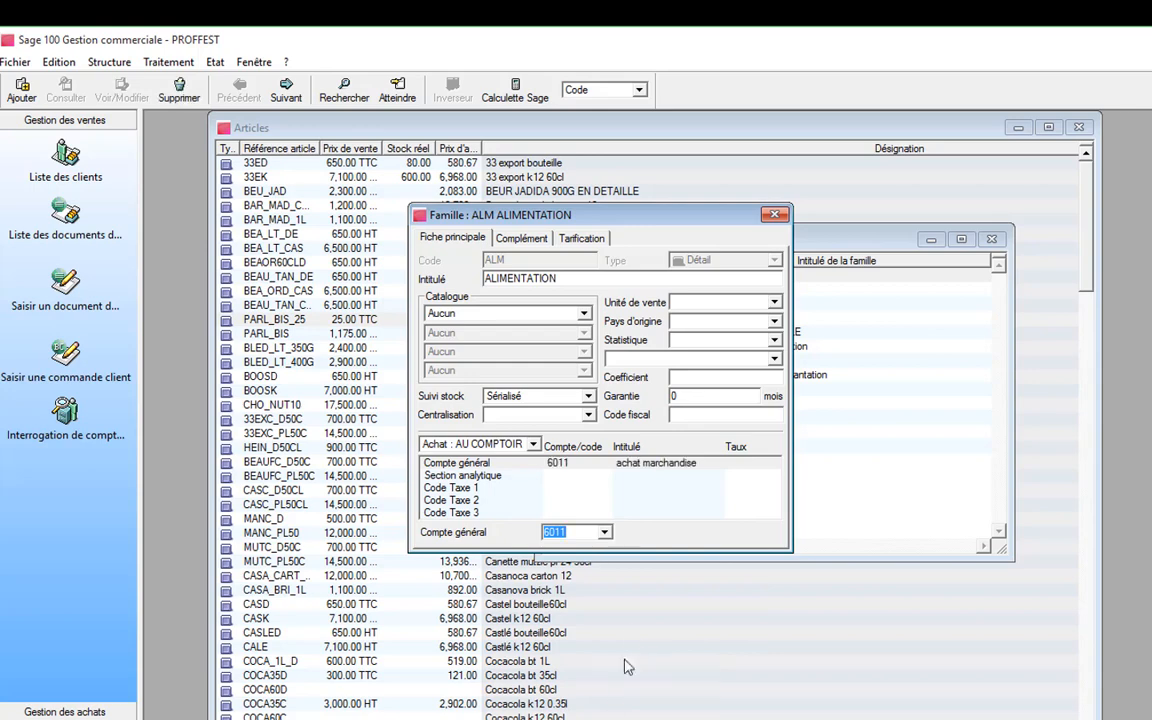
left_click(775, 215)
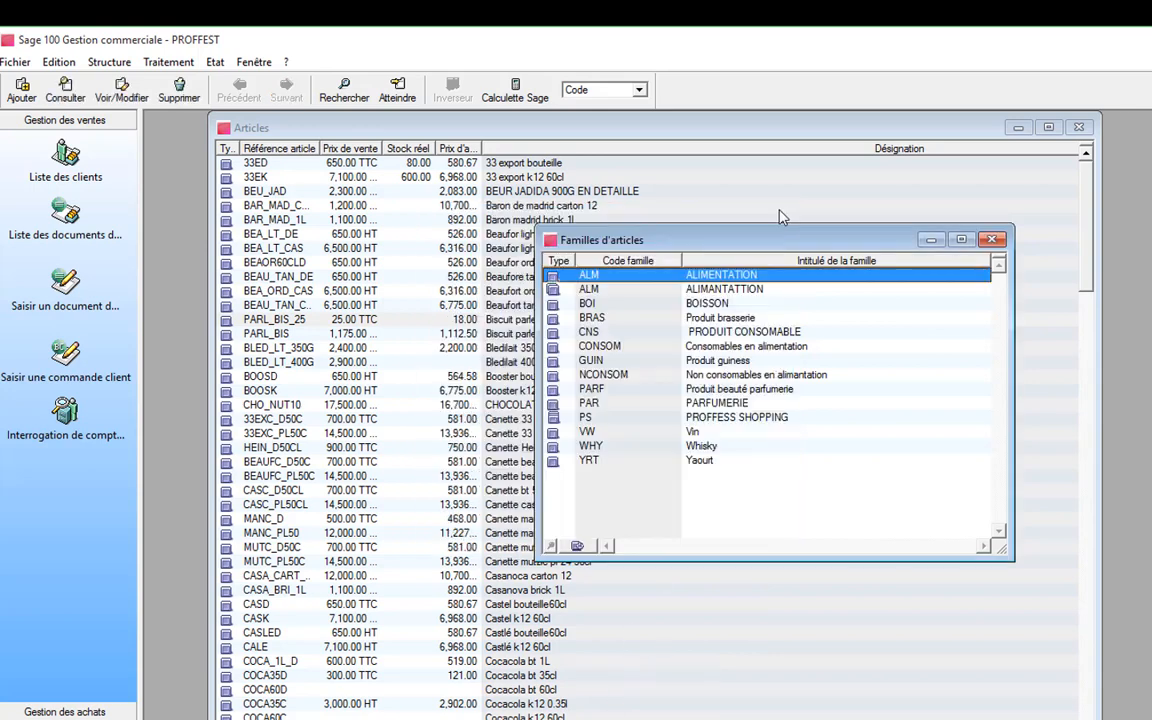
Check the total family ALM "ALIMANTATTION", and in the BOI "BOISSON" family set the general account for Vente : AU COMPTOIR to 7011 vente marchandise
double_click(727, 290)
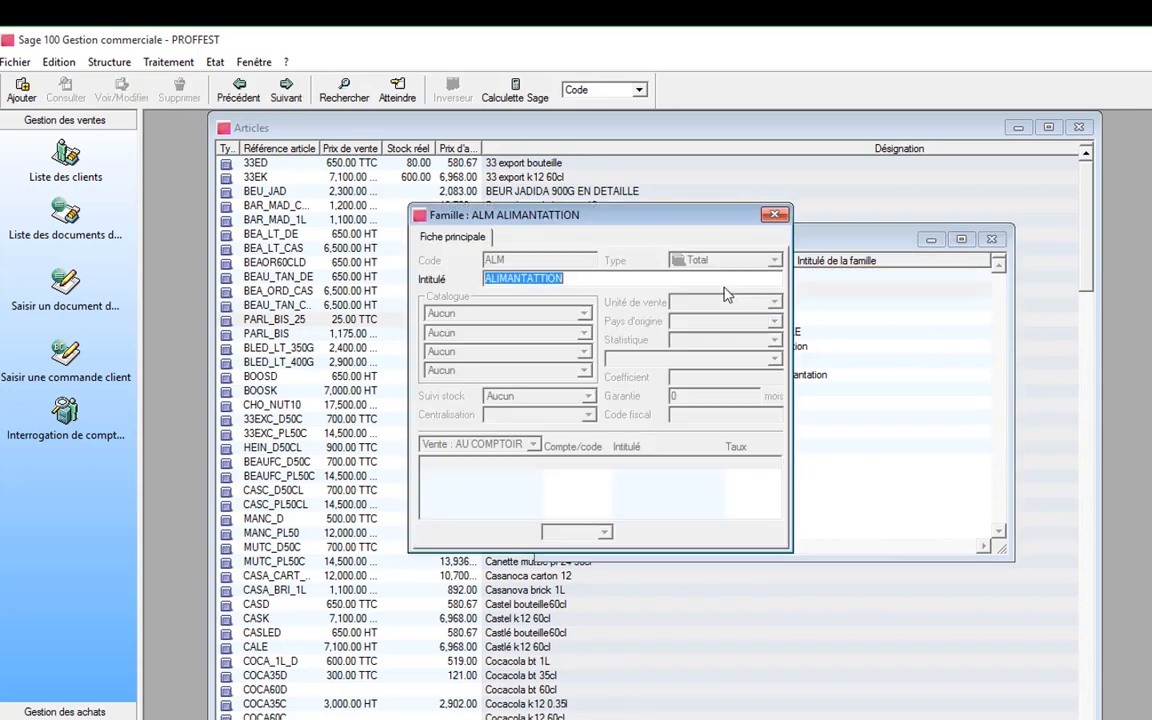
left_click(775, 215)
double_click(705, 303)
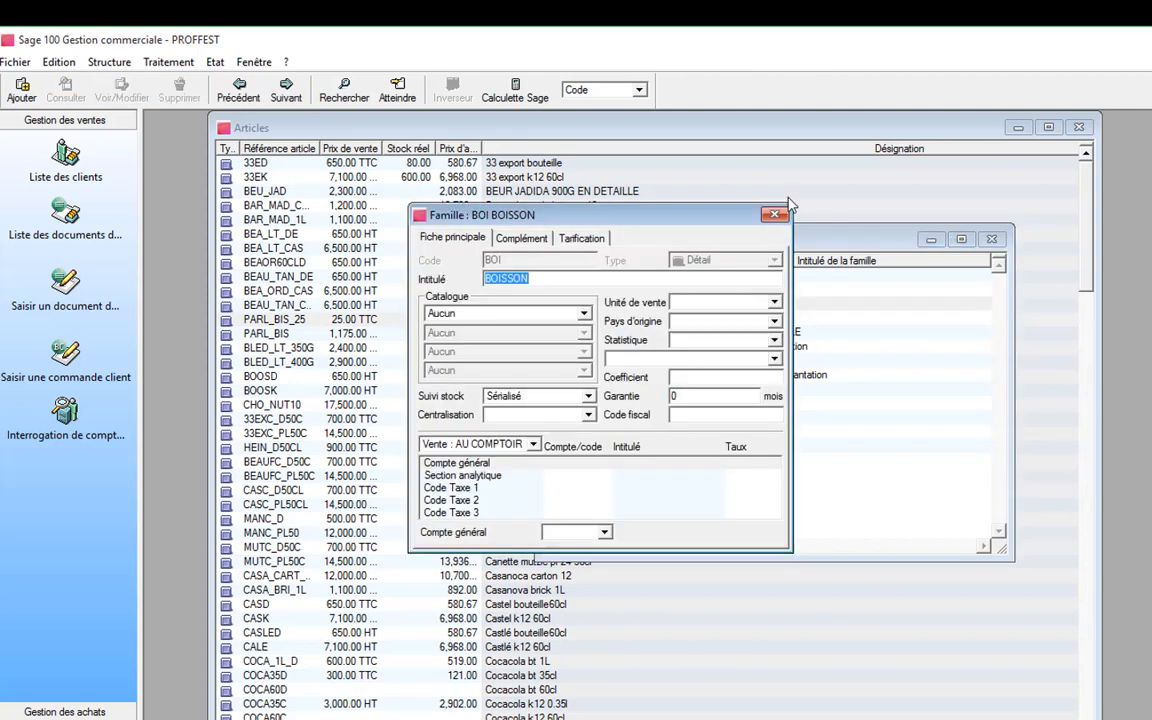
left_click(605, 535)
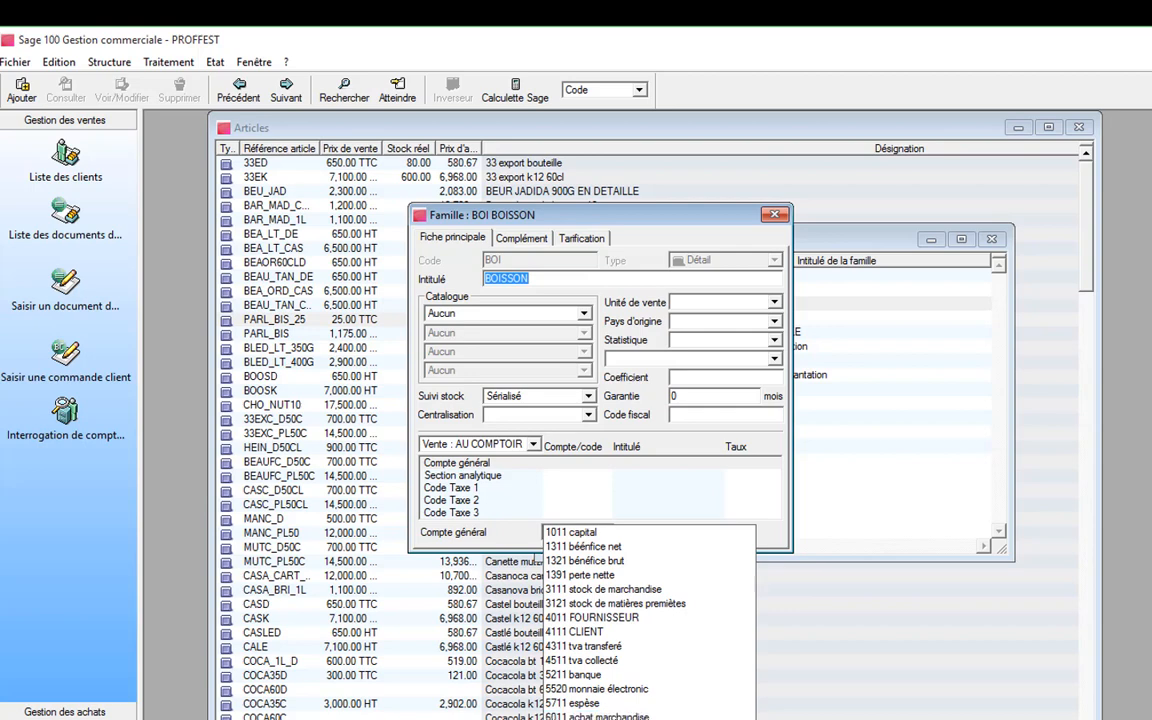
left_click(600, 719)
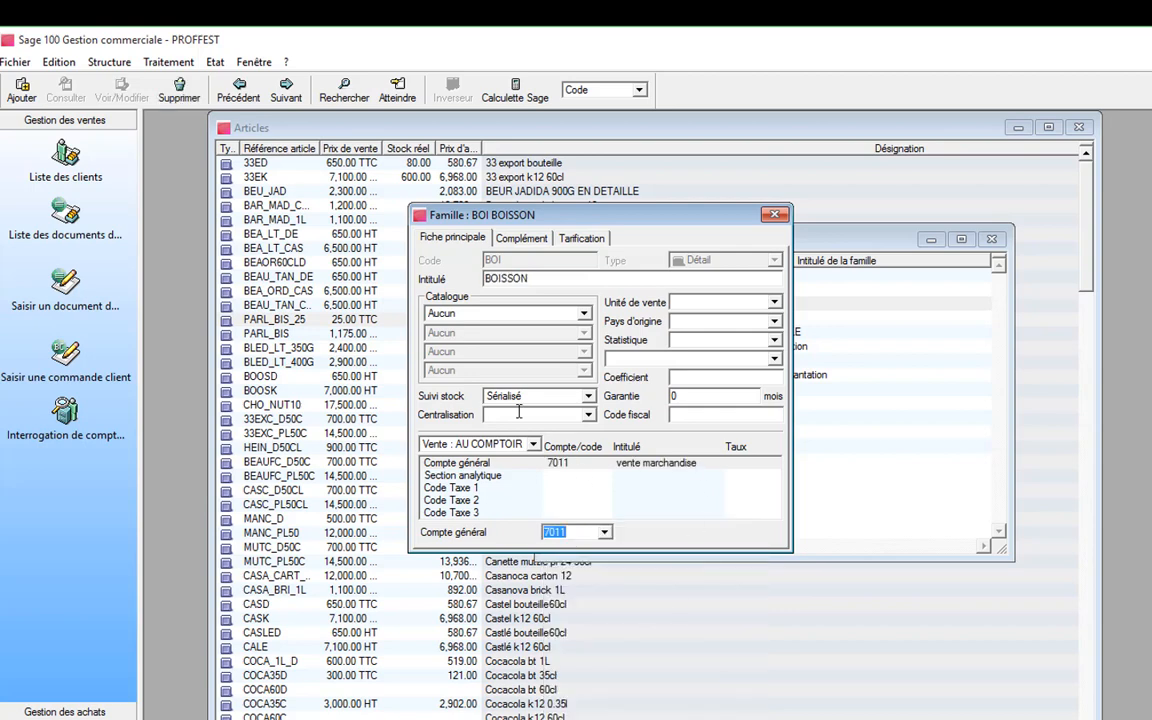
Set the BOI "BOISSON" family's general account for Achat : AU COMPTOIR to 6011 achat marchandise and close the record
left_click(534, 444)
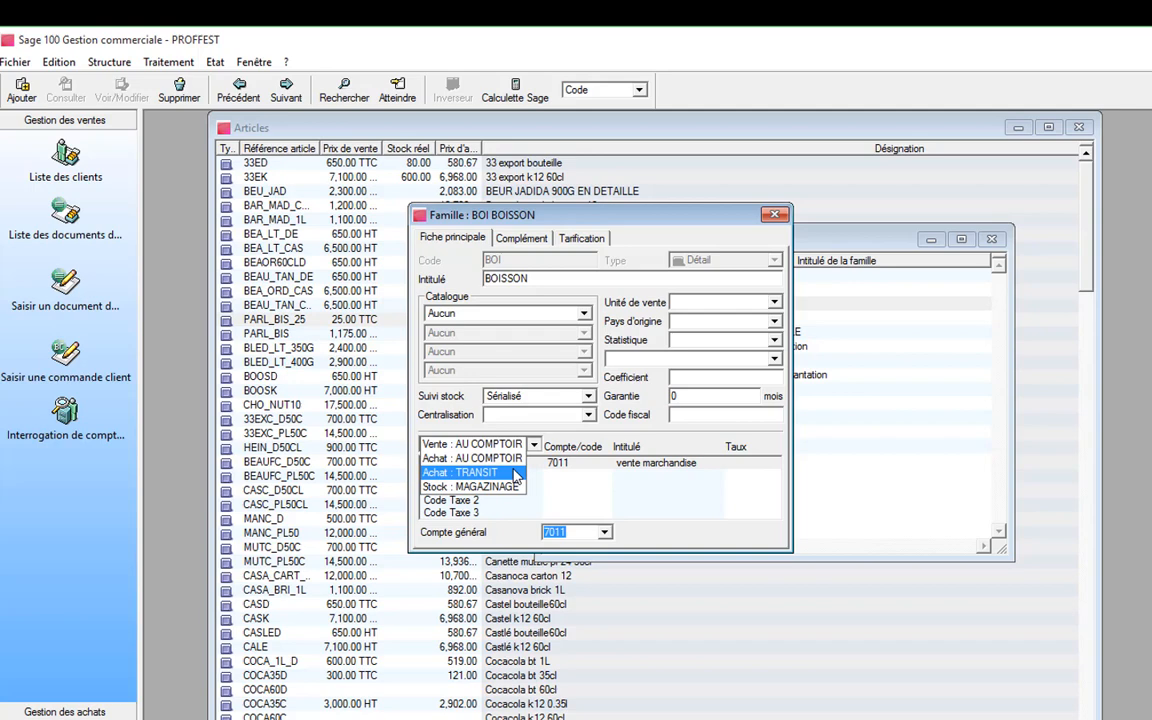
left_click(470, 458)
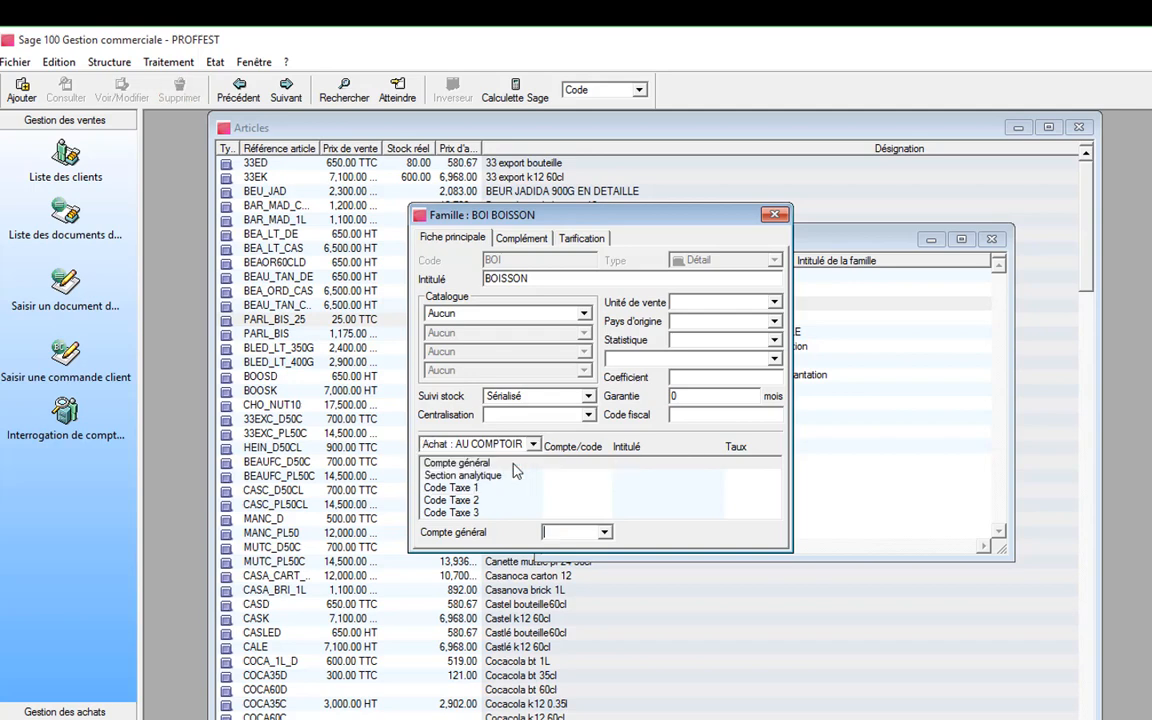
left_click(605, 533)
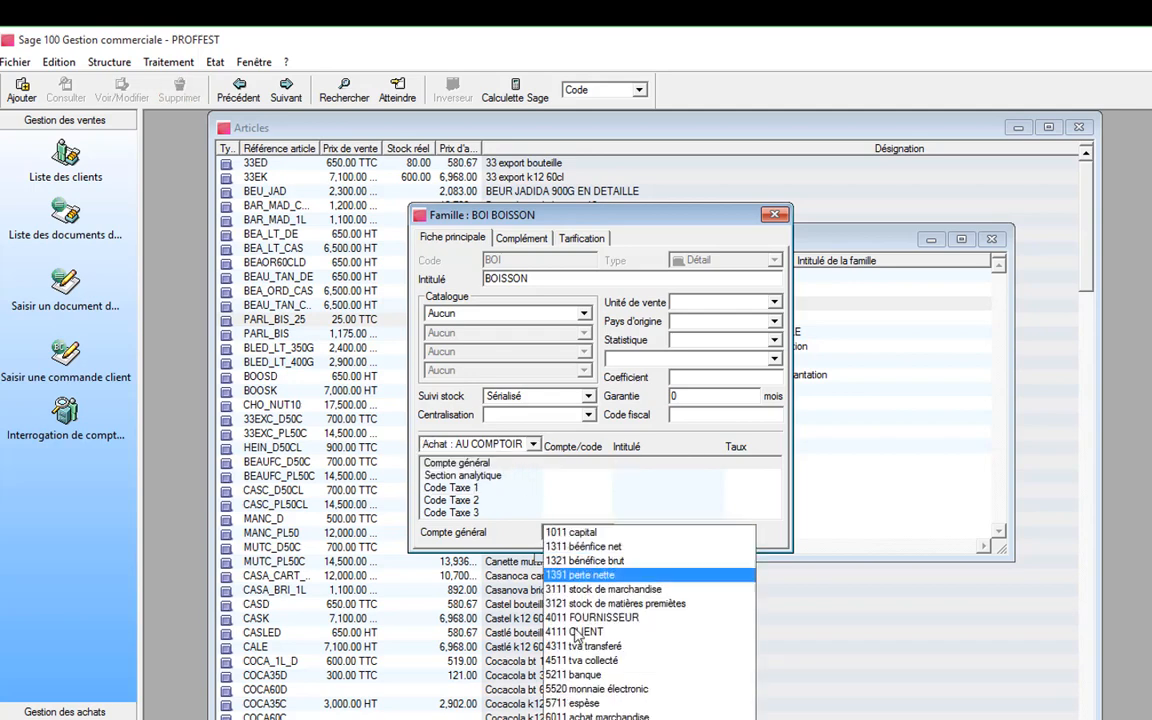
left_click(582, 715)
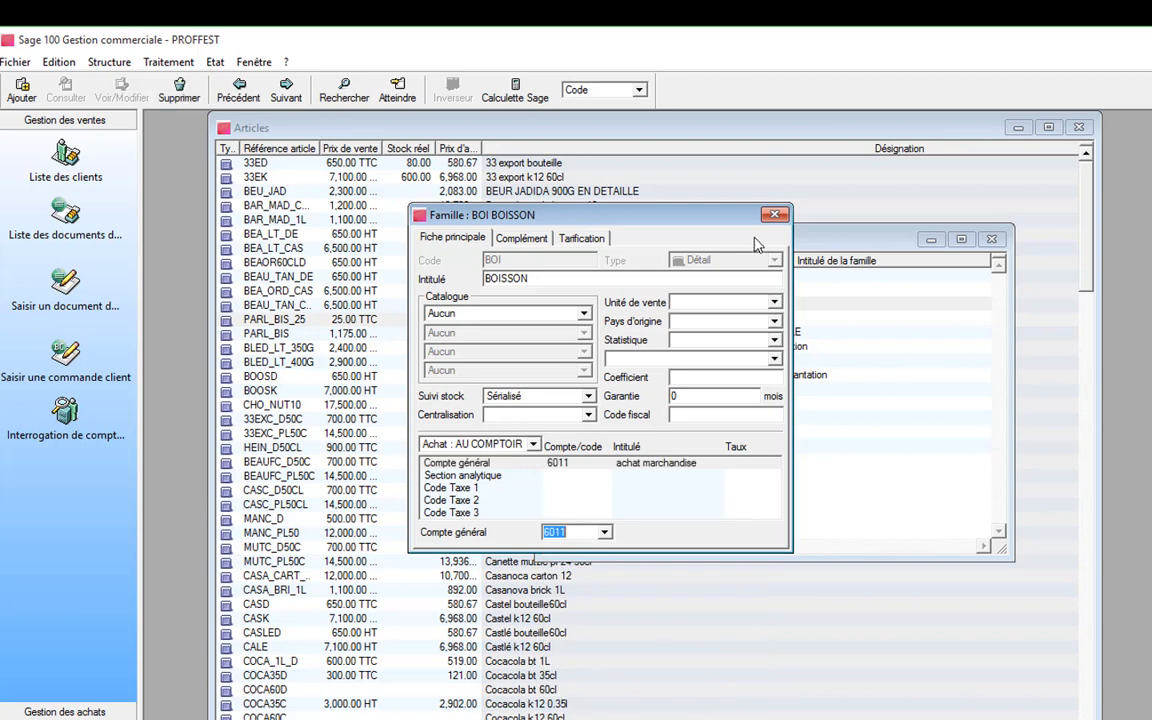
left_click(775, 214)
In the BRAS "Produit brasserie" family, set the general account for Achat : AU COMPTOIR to 6011 achat marchandise and close the record
left_click(649, 320)
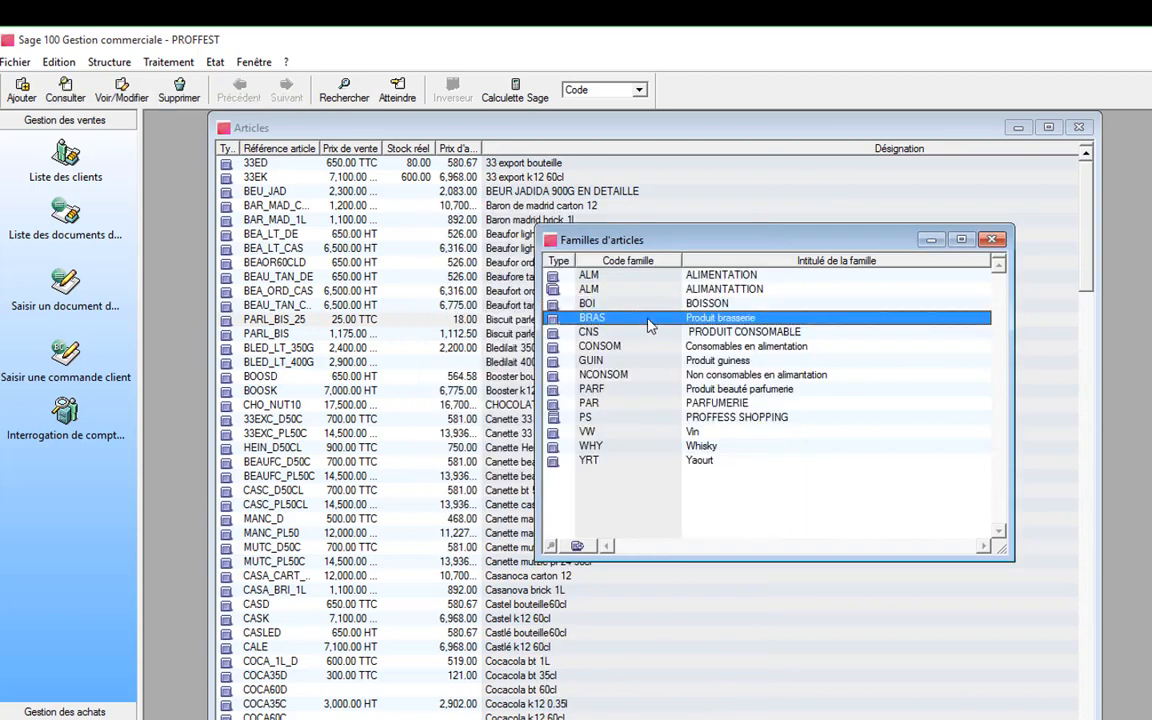
double_click(649, 320)
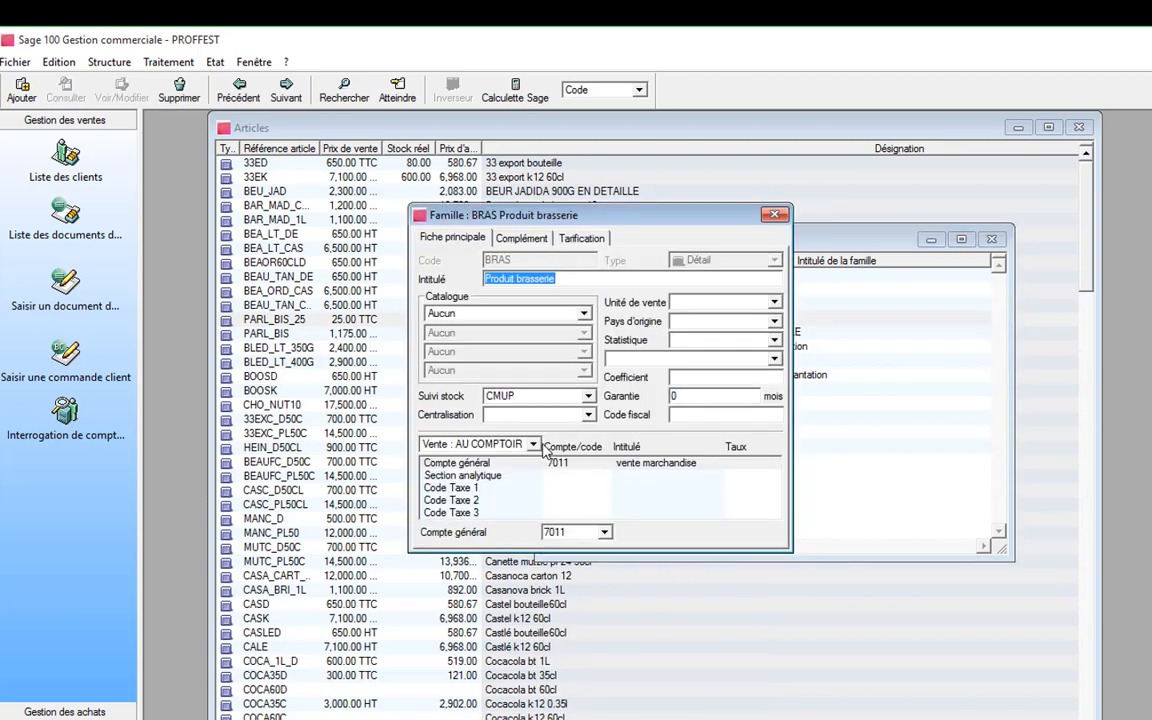
left_click(533, 444)
left_click(470, 456)
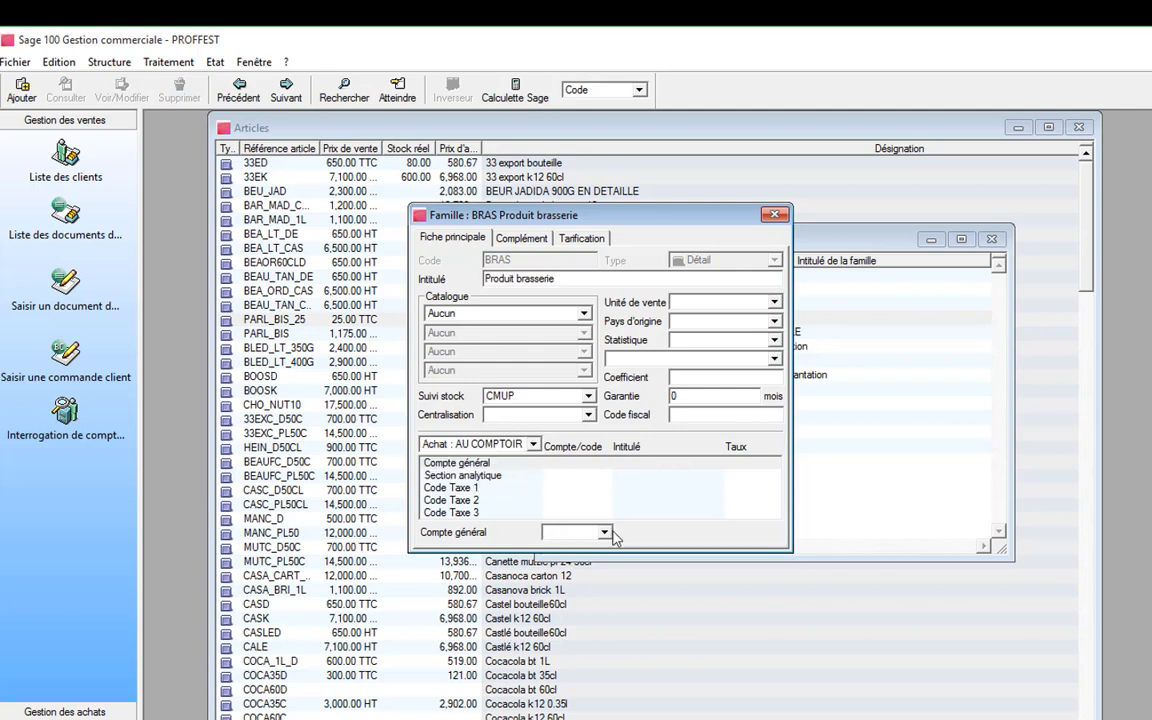
left_click(606, 533)
left_click(577, 715)
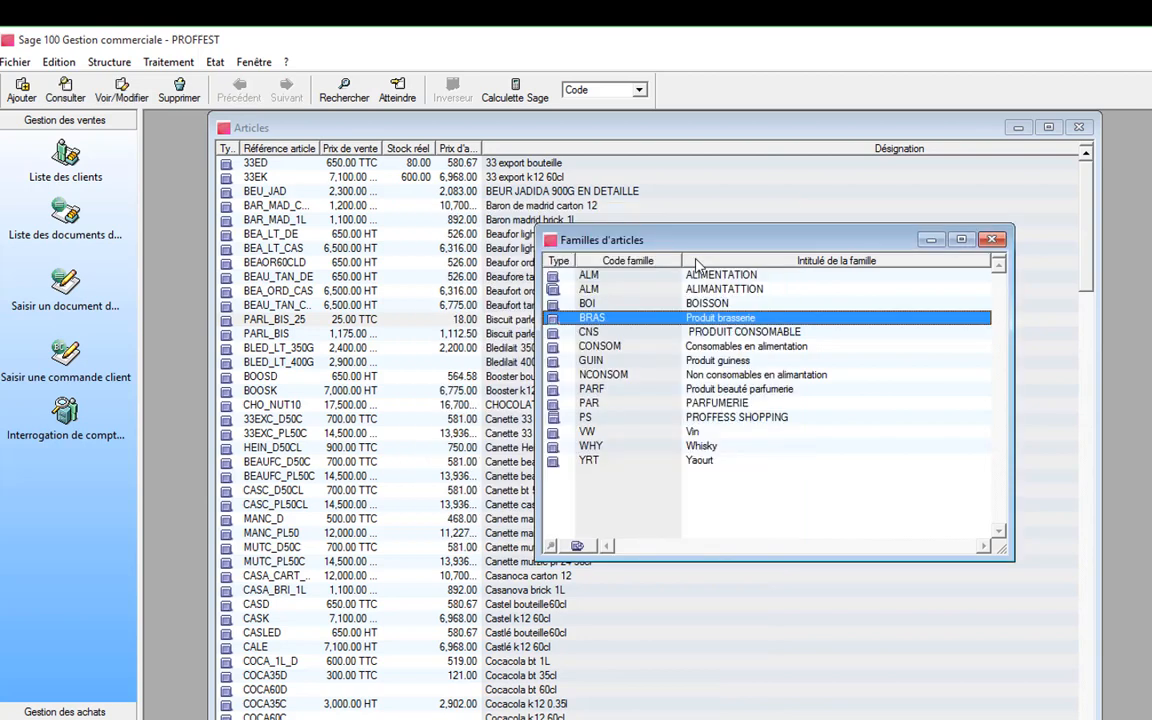
left_click(775, 214)
Check the general account for Achat : AU COMPTOIR in the CNS "PRODUIT CONSOMABLE" family and close the record
left_click(602, 334)
double_click(602, 337)
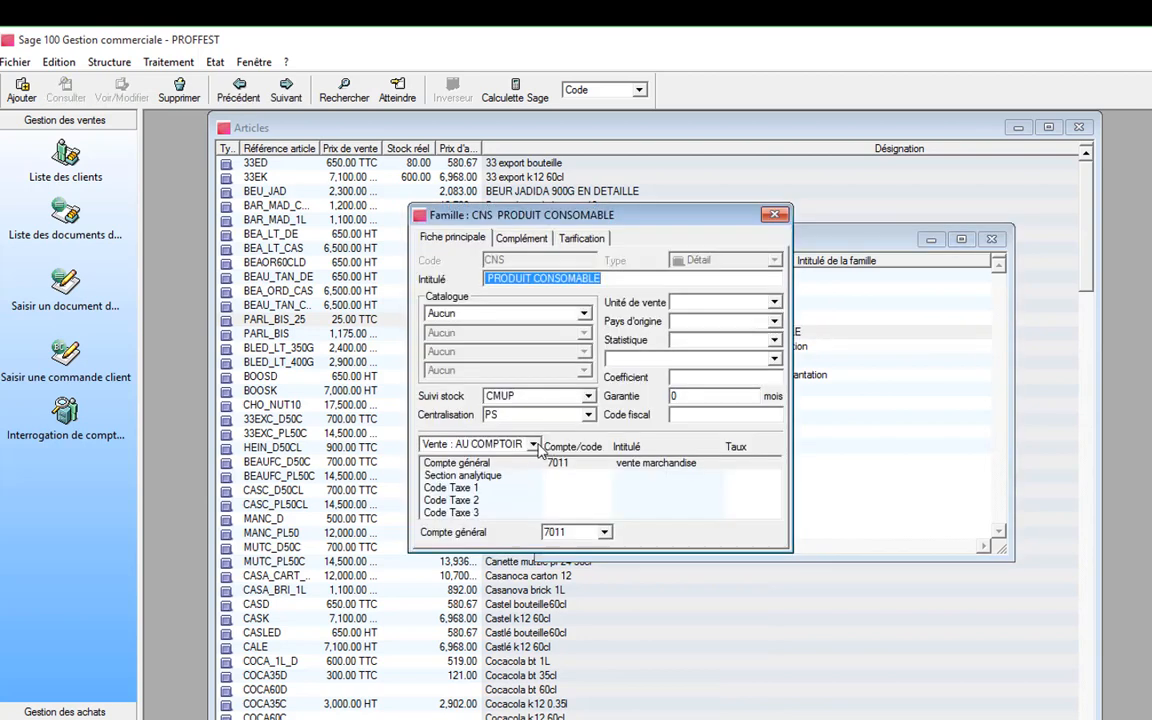
left_click(537, 444)
left_click(470, 471)
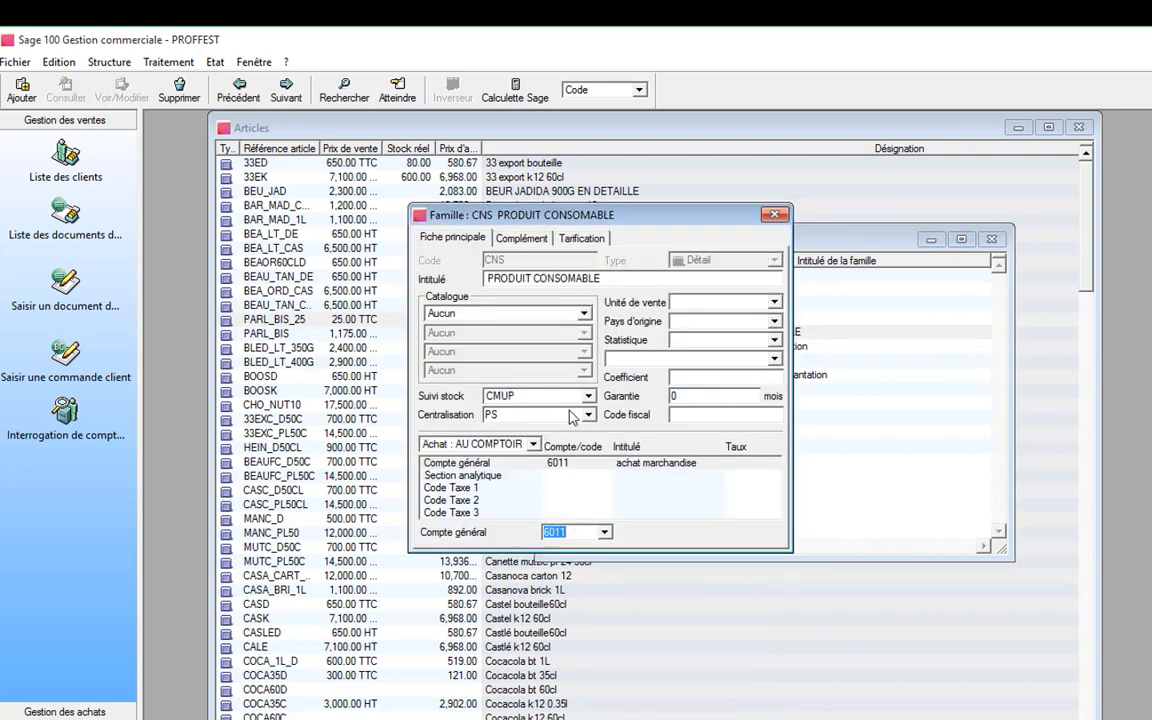
left_click(775, 214)
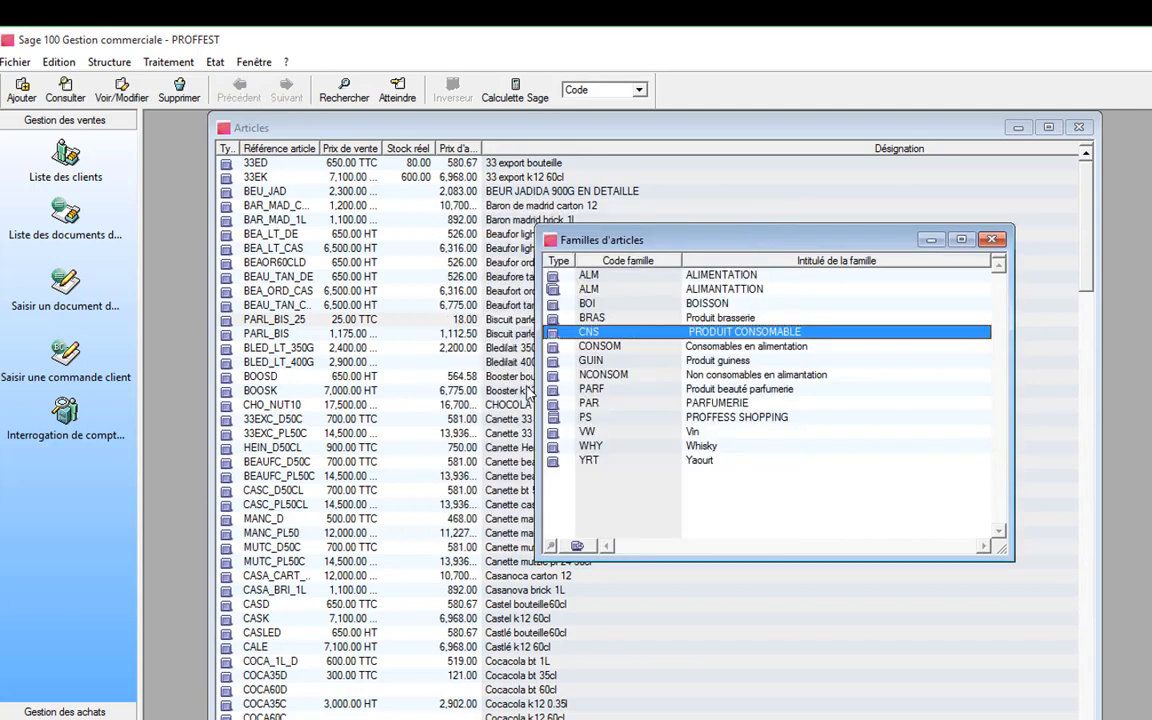
In the CONSOM "Consomables en alimentation" family, set the general account for Achat : AU COMPTOIR to 6011 achat marchandise and close the record
double_click(603, 346)
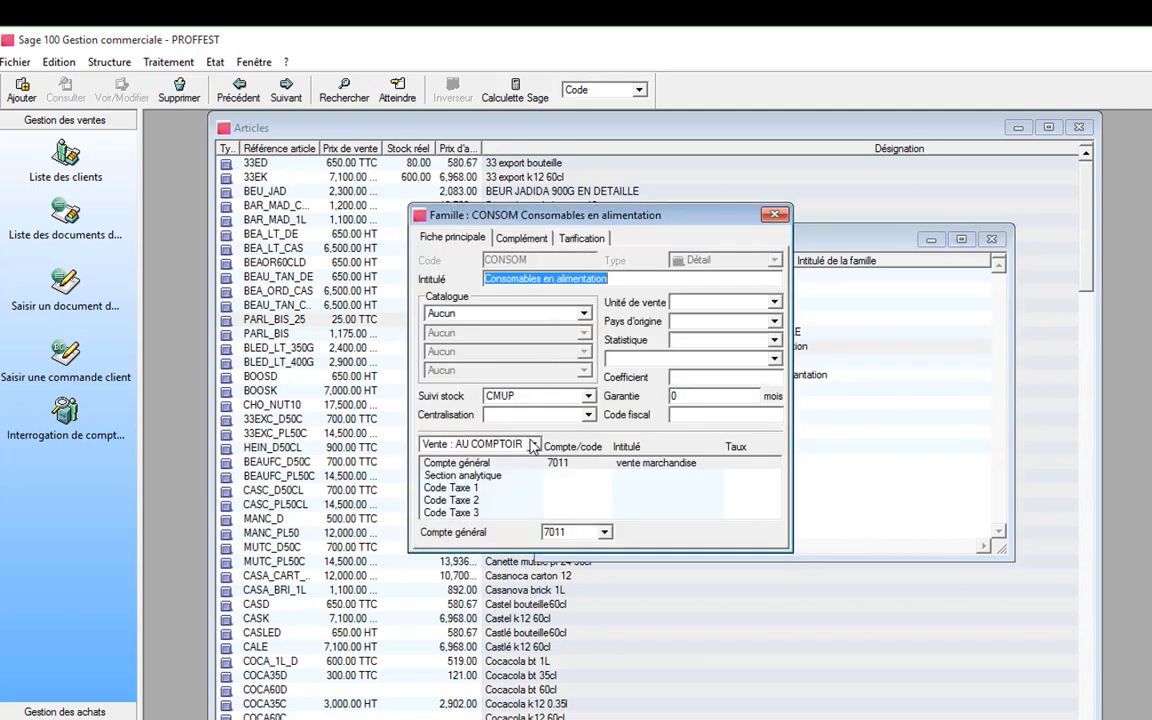
left_click(535, 444)
left_click(470, 458)
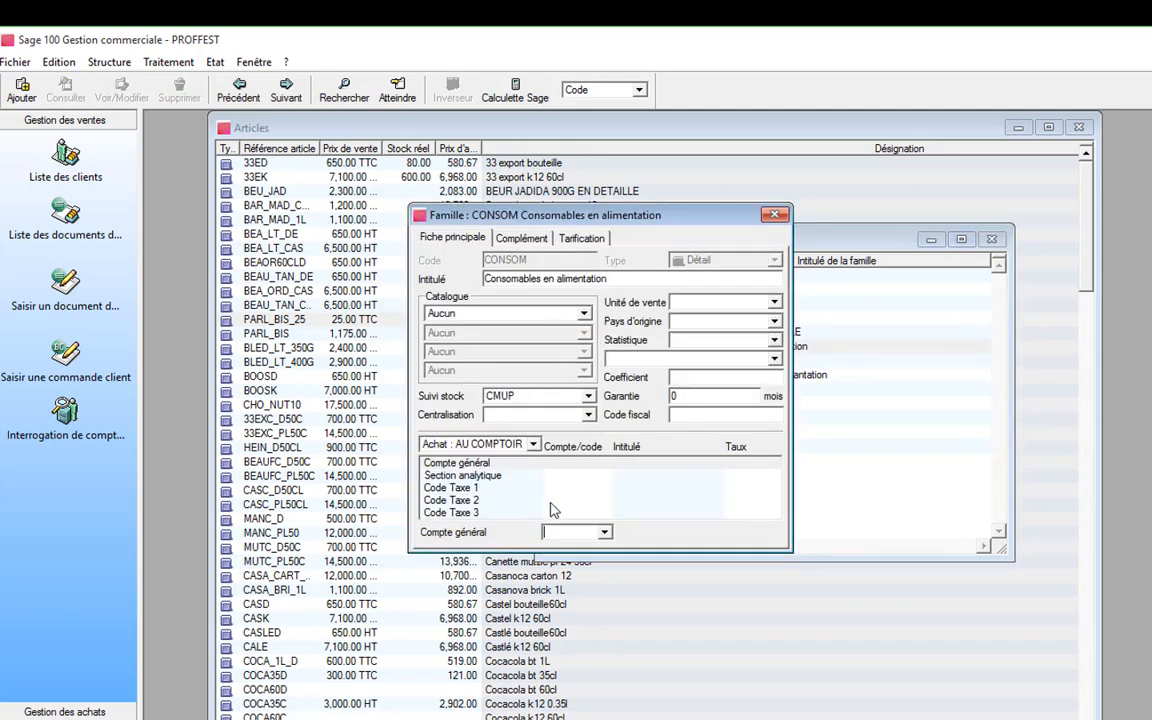
left_click(605, 533)
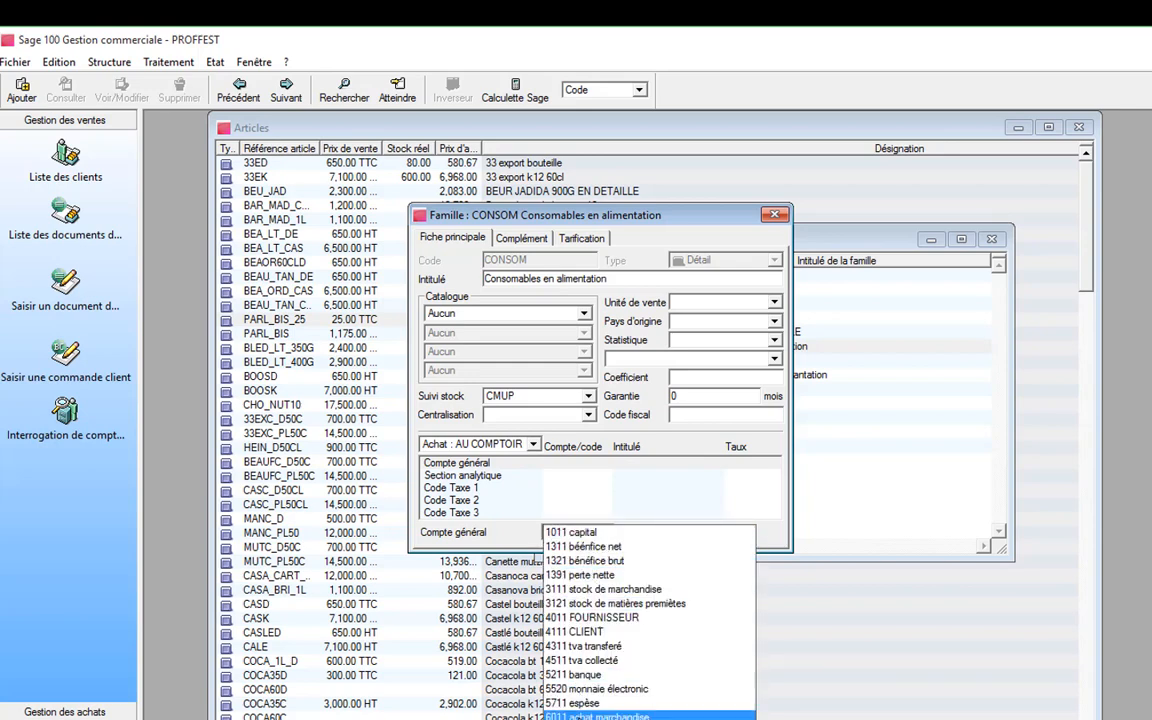
left_click(577, 717)
left_click(775, 217)
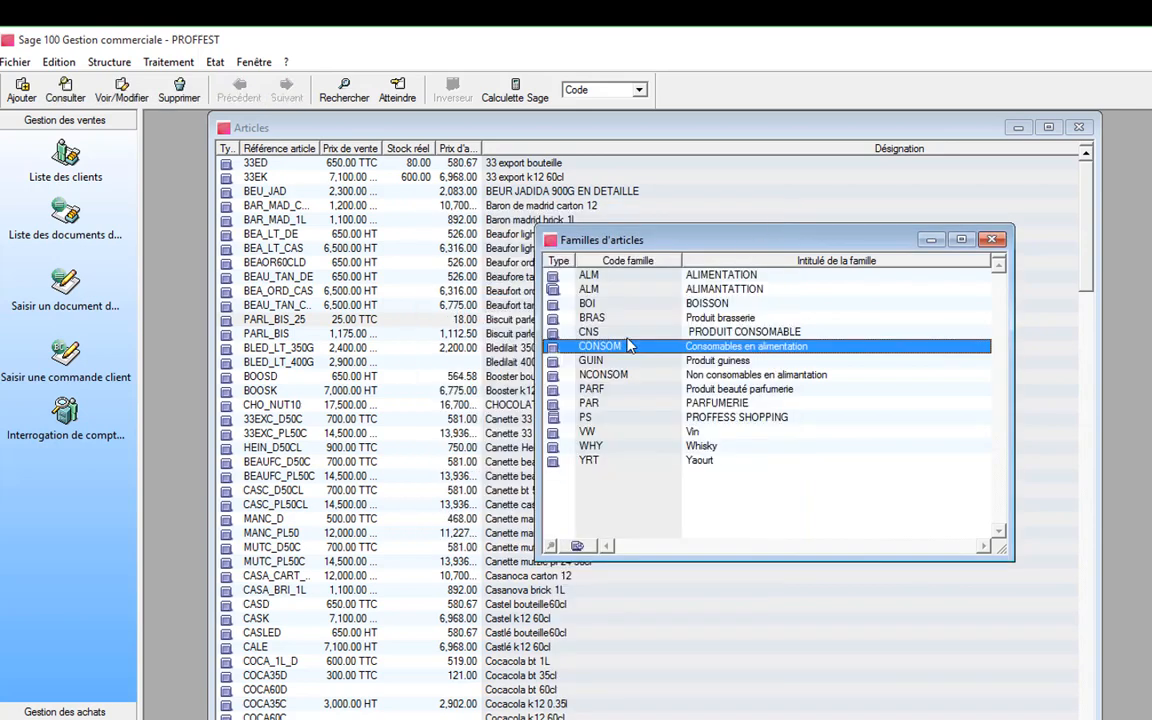
In the GUIN "Produit guiness" family, set the general account for Achat : AU COMPTOIR to 6011 achat marchandise and close the record
double_click(618, 361)
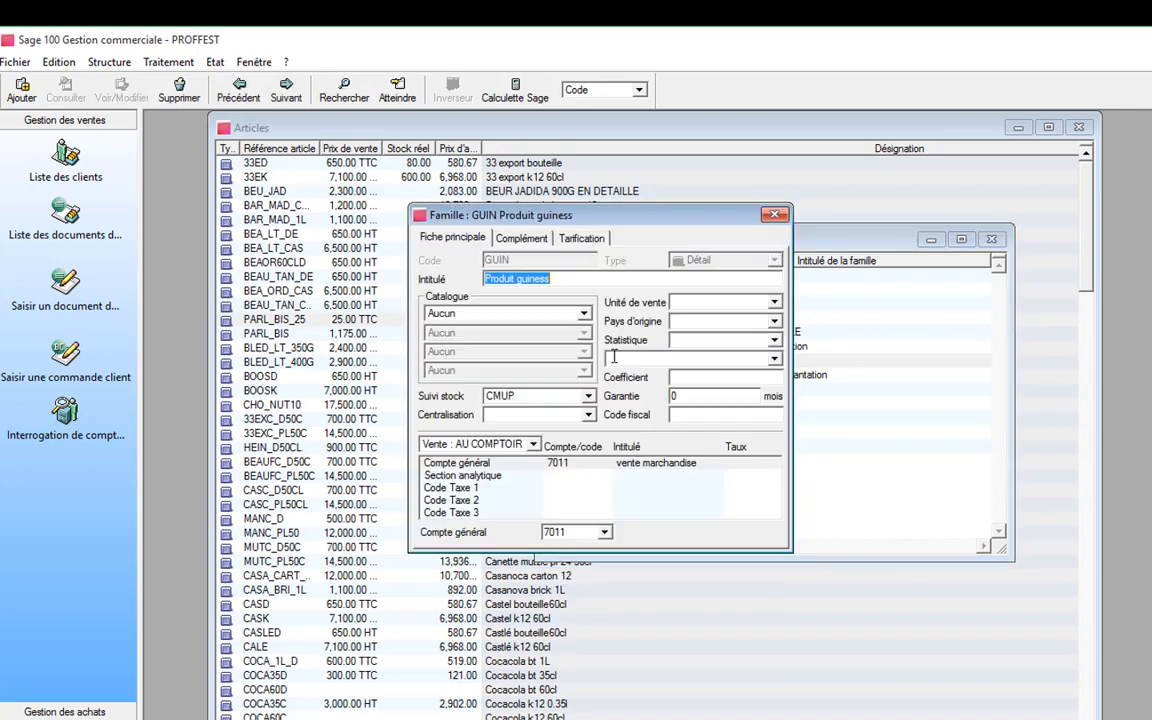
left_click(534, 446)
left_click(470, 477)
left_click(572, 530)
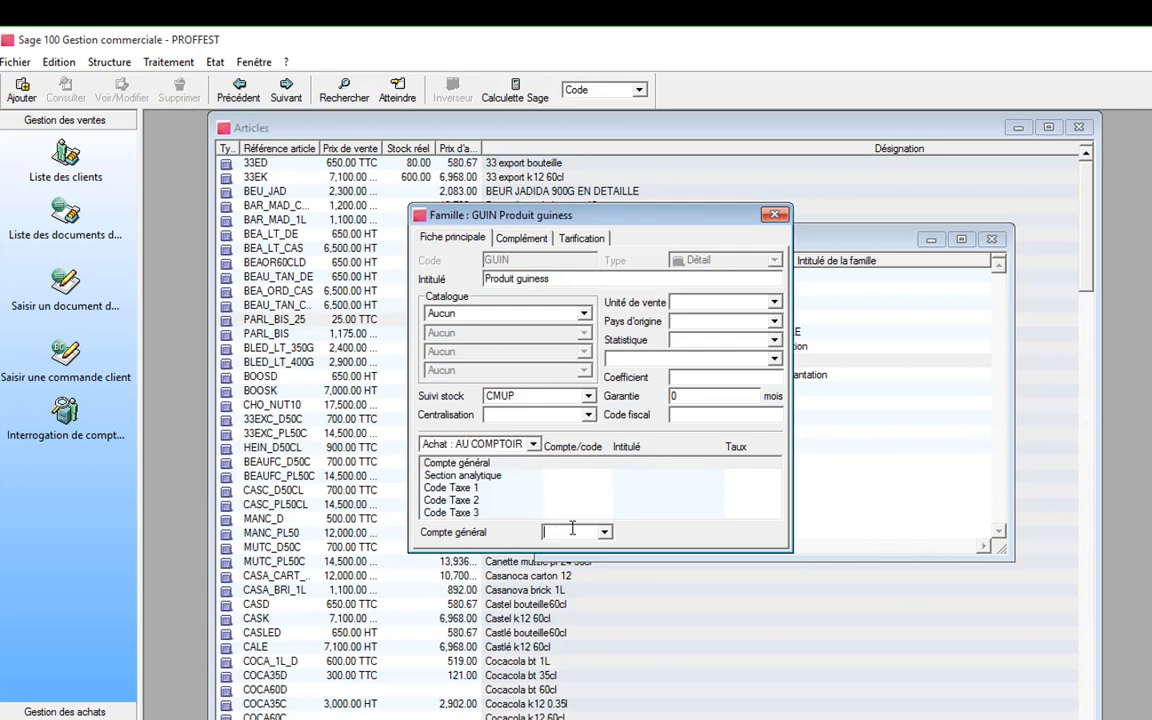
left_click(605, 533)
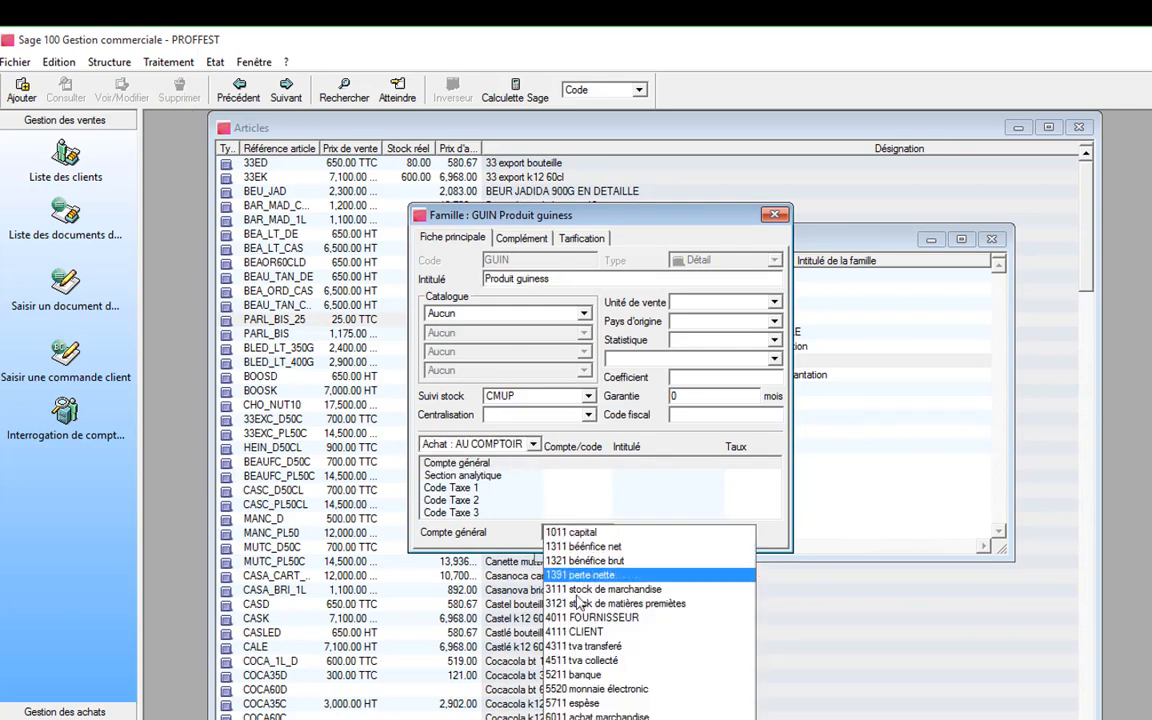
left_click(594, 716)
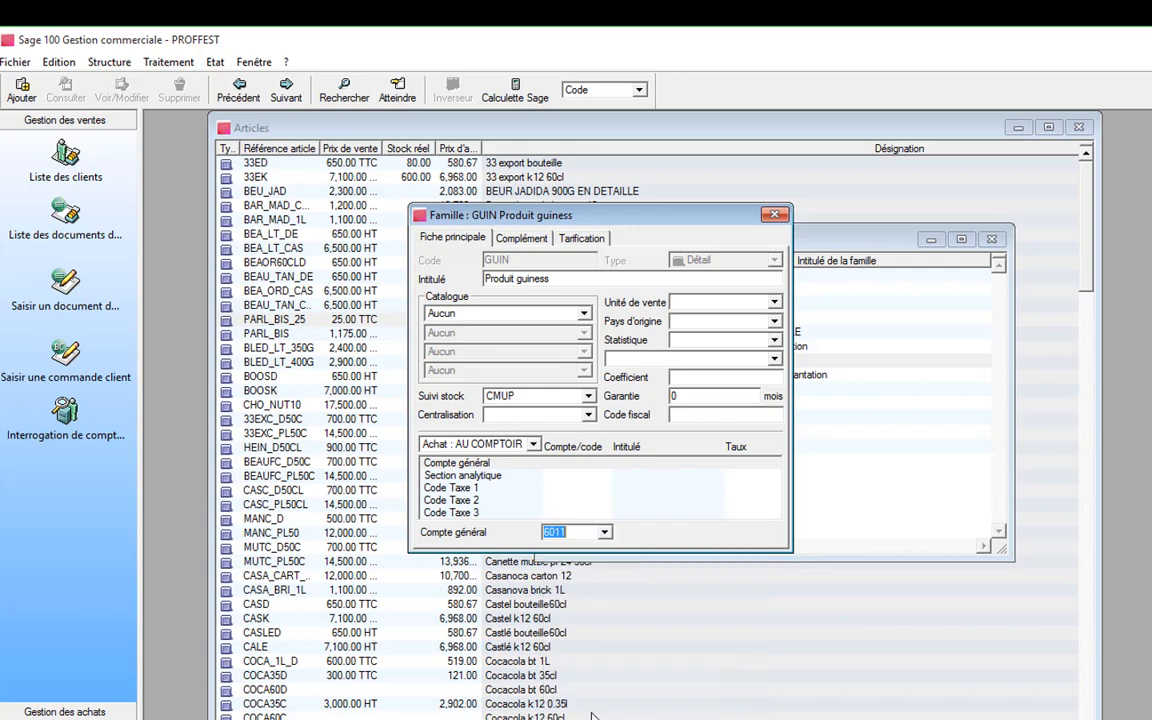
left_click(775, 215)
In the NCONSOM "Non consomables en alimantation" family, set the general account for Achat : AU COMPTOIR to 6011 achat marchandise and close the record
double_click(605, 375)
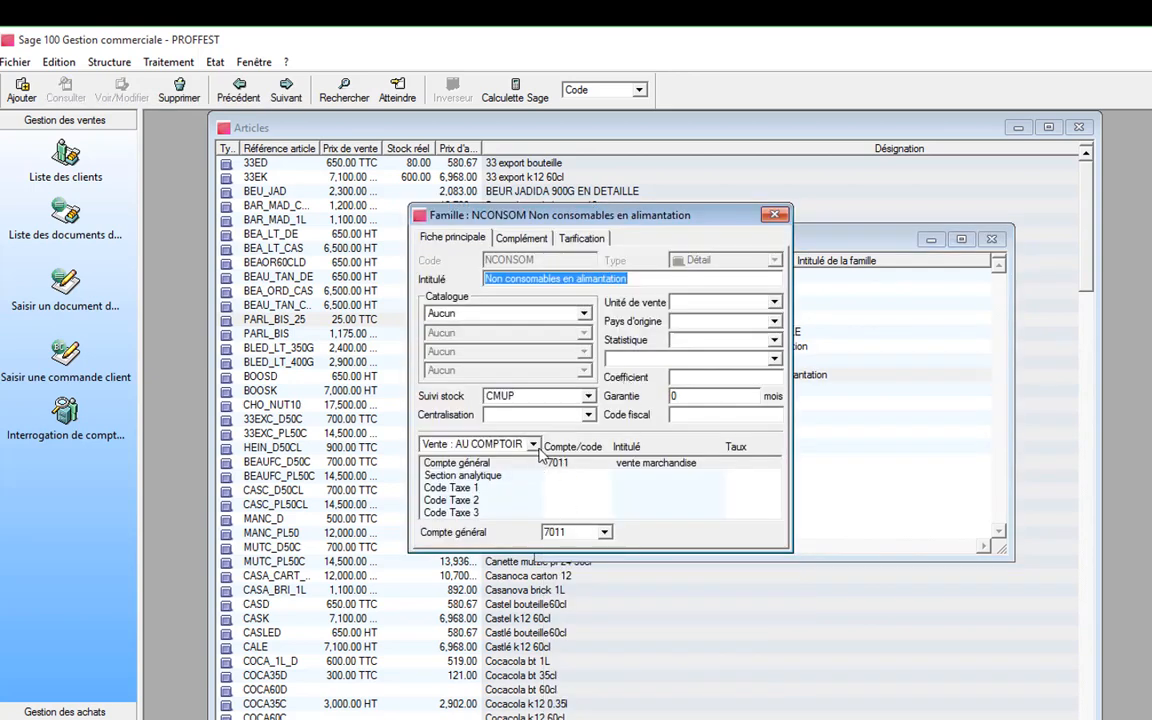
left_click(533, 444)
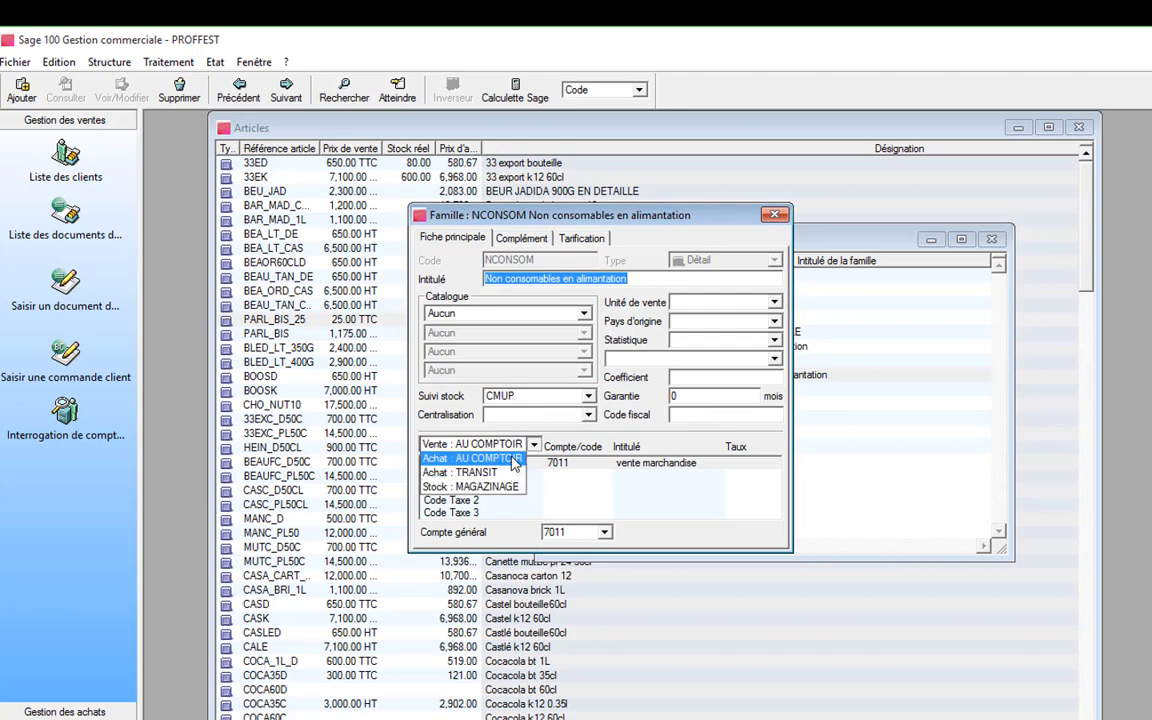
left_click(514, 462)
left_click(604, 532)
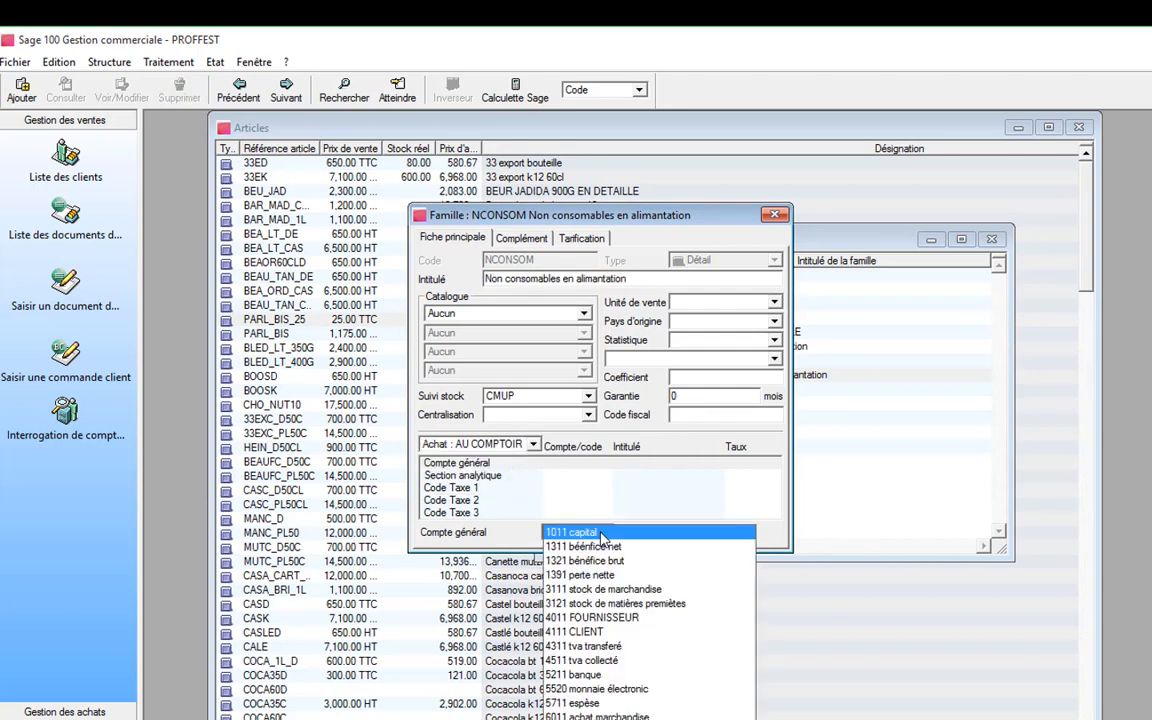
left_click(595, 714)
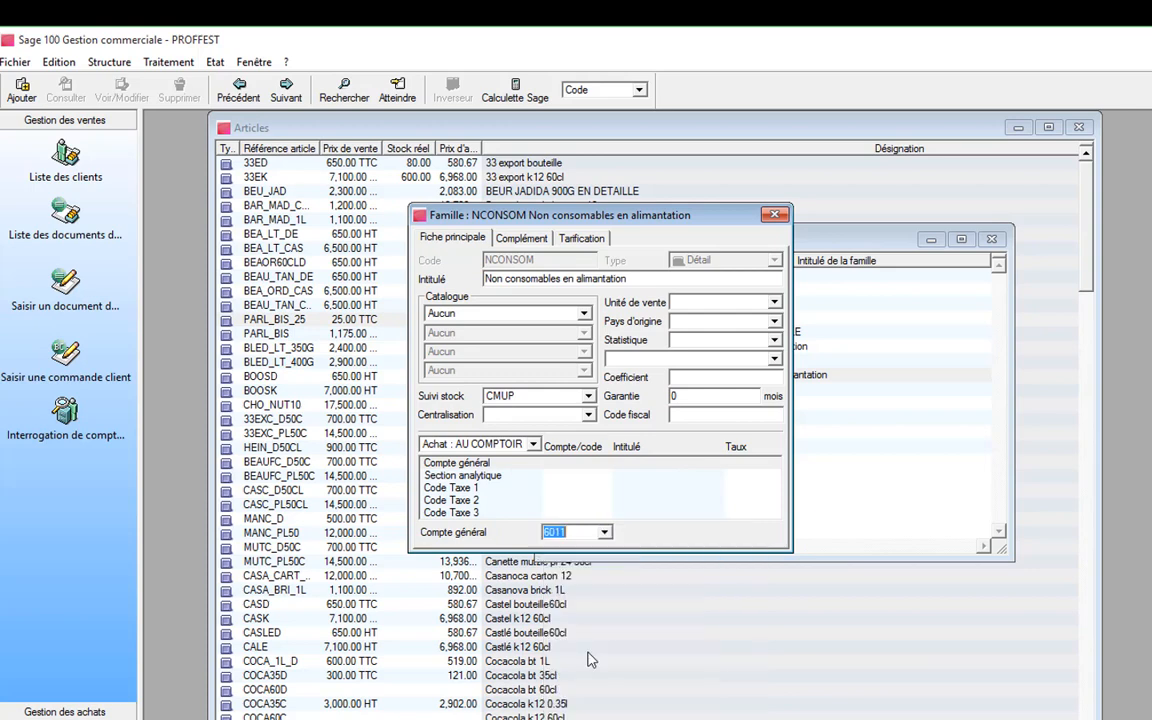
left_click(774, 215)
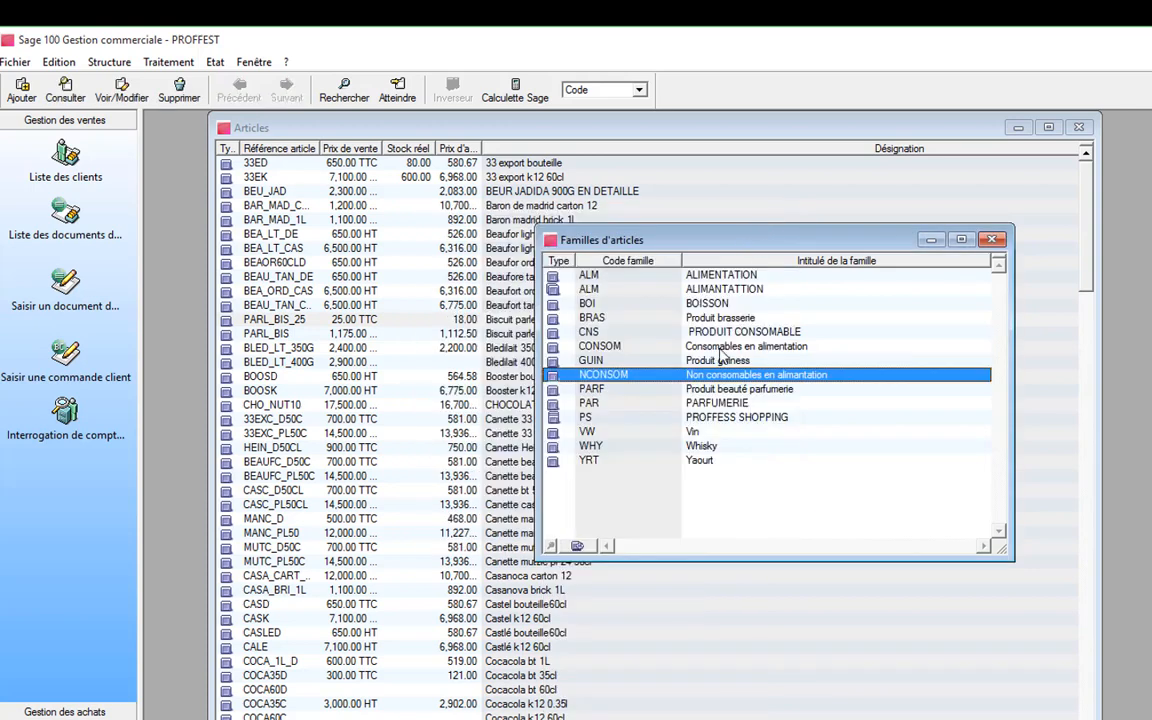
In the PARF "Produit beauté parfumerie" family, set the general account for Achat : AU COMPTOIR to 6011 achat marchandise and close the record
double_click(714, 391)
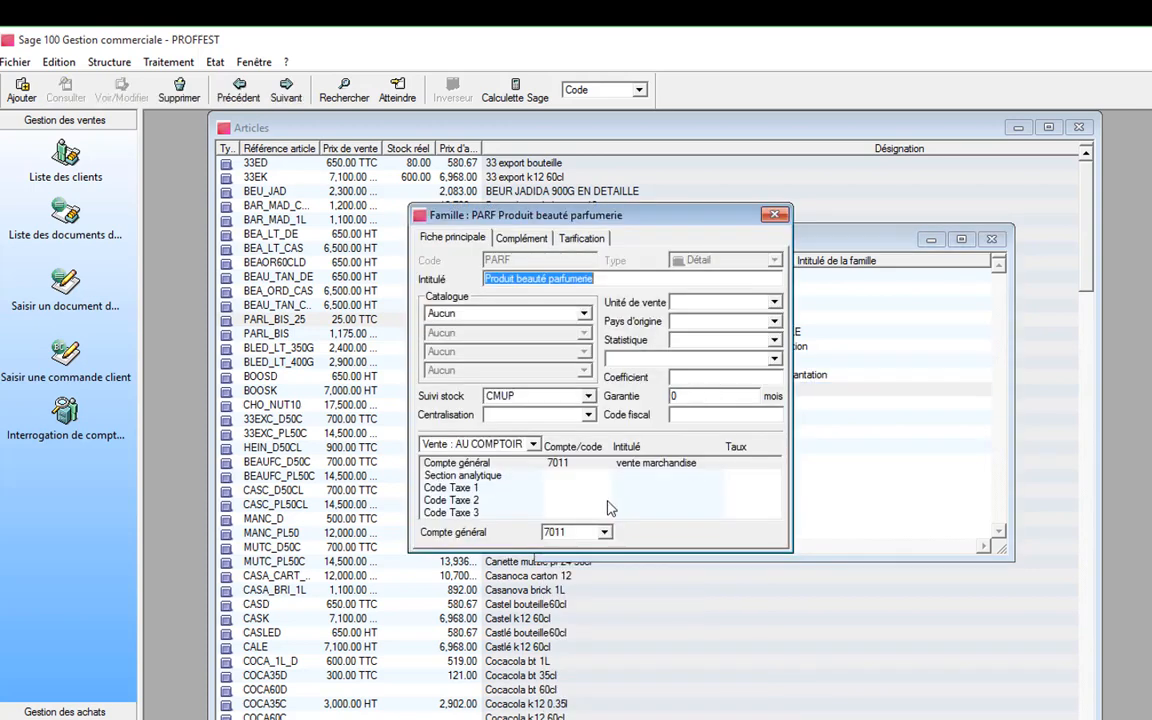
left_click(490, 443)
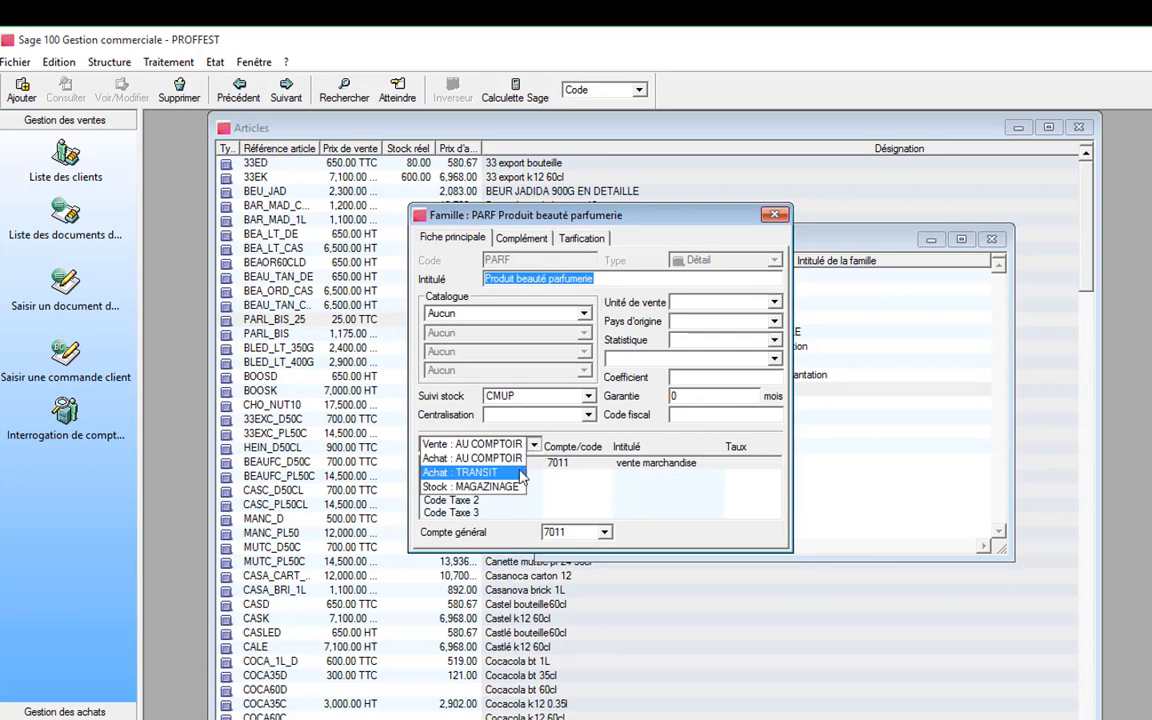
left_click(516, 459)
left_click(604, 532)
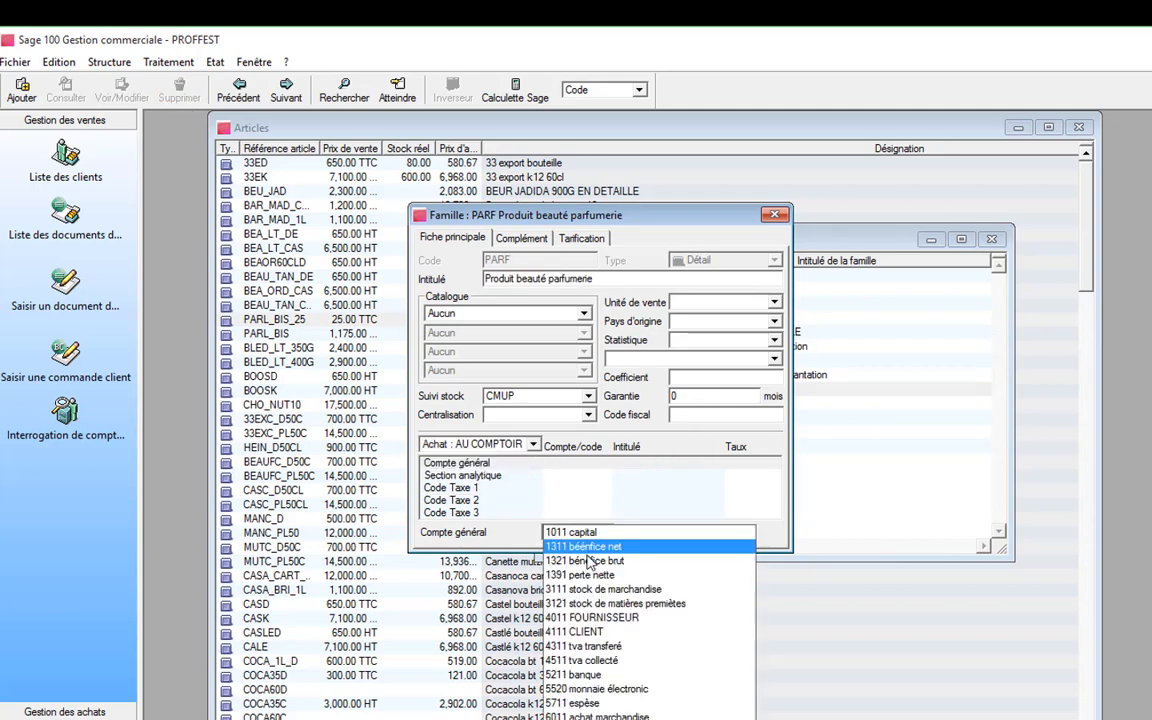
left_click(590, 714)
left_click(775, 216)
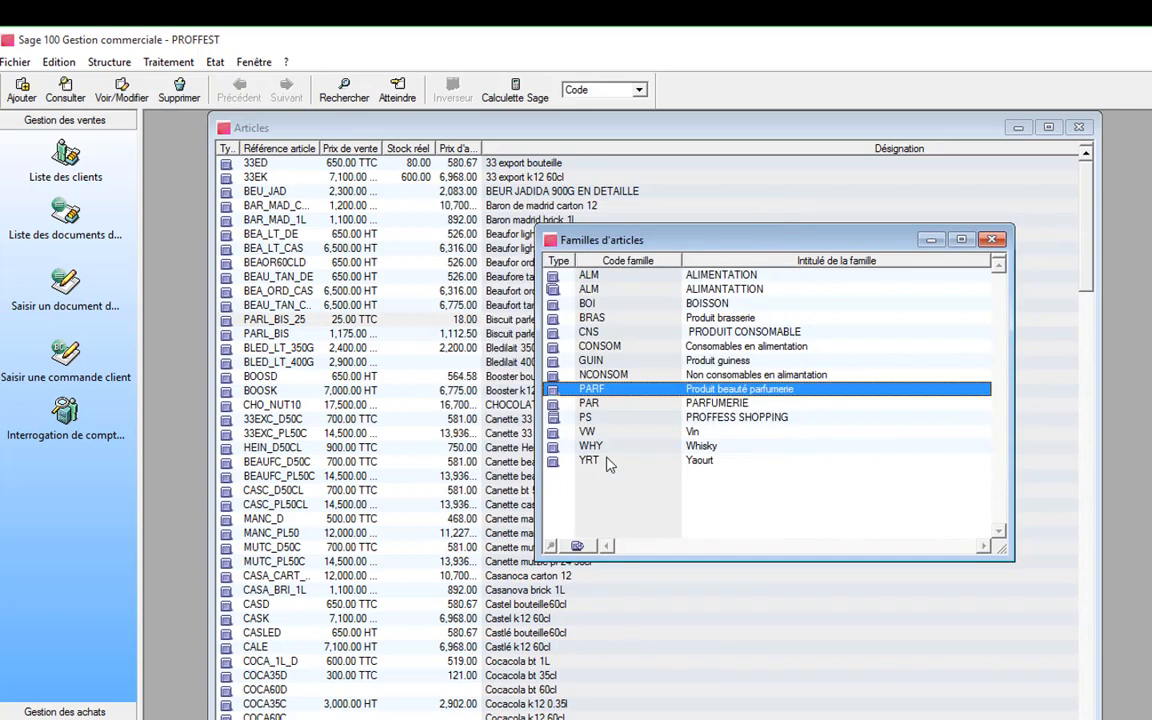
In the PAR "PARFUMERIE" family, set the general account for Achat : AU COMPTOIR to 6011 achat marchandise
left_click(733, 405)
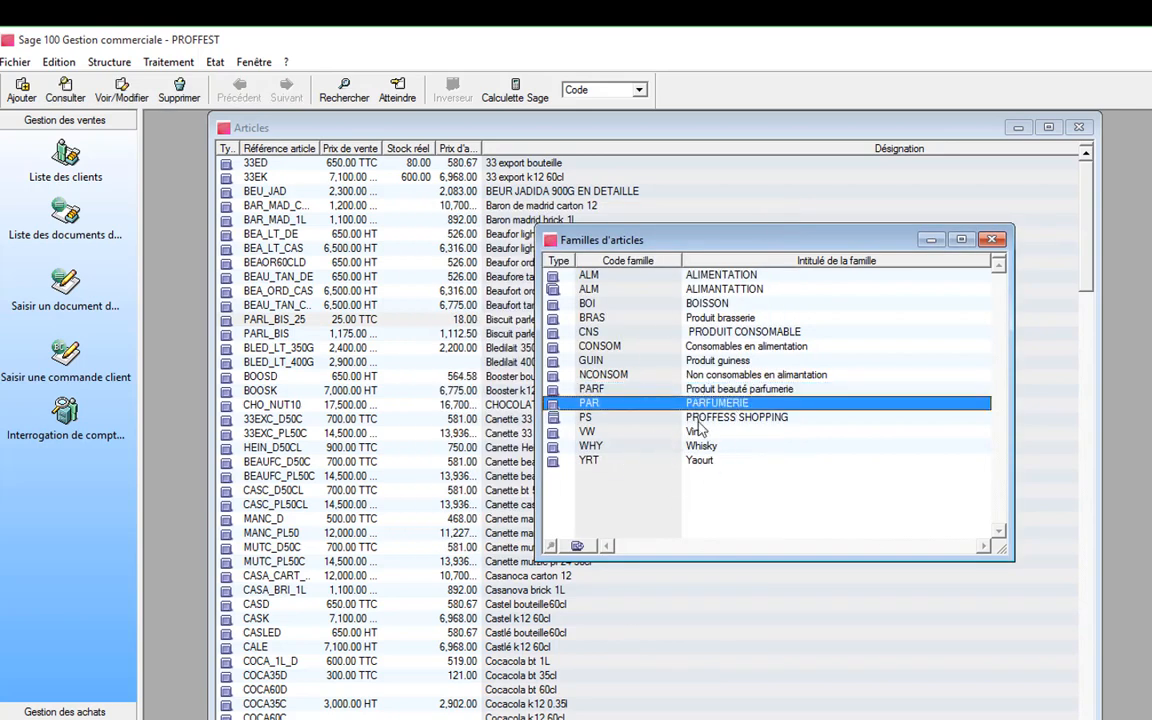
double_click(700, 409)
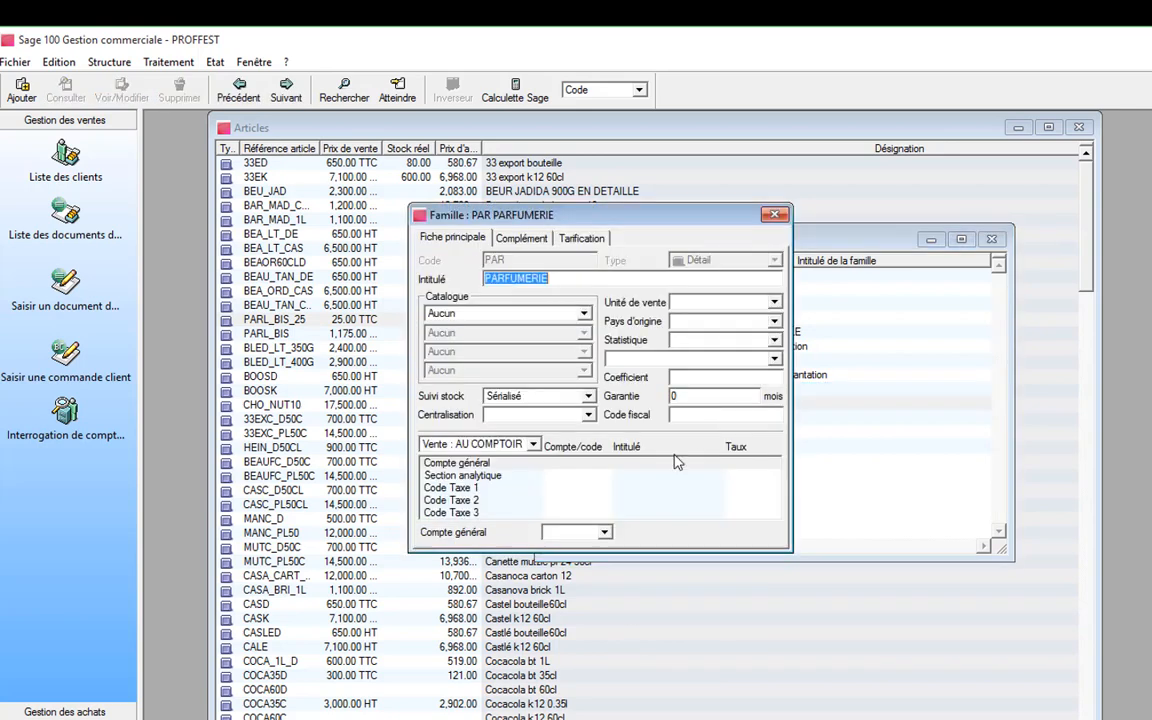
left_click(534, 444)
left_click(472, 458)
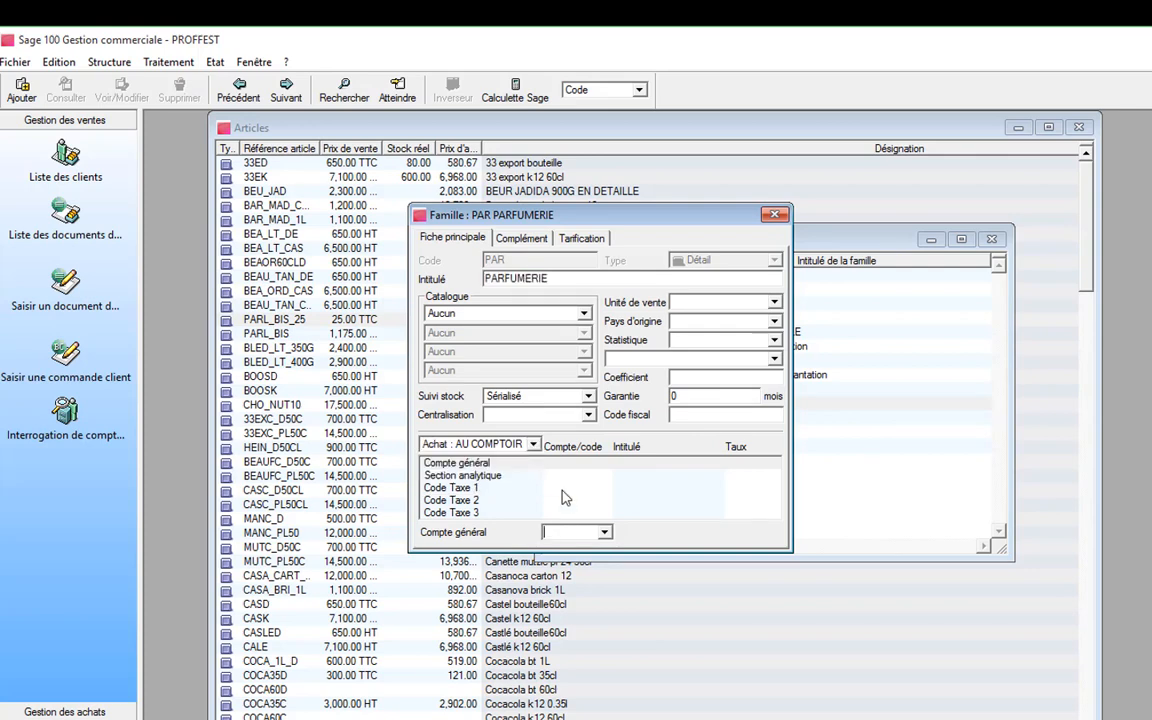
left_click(604, 534)
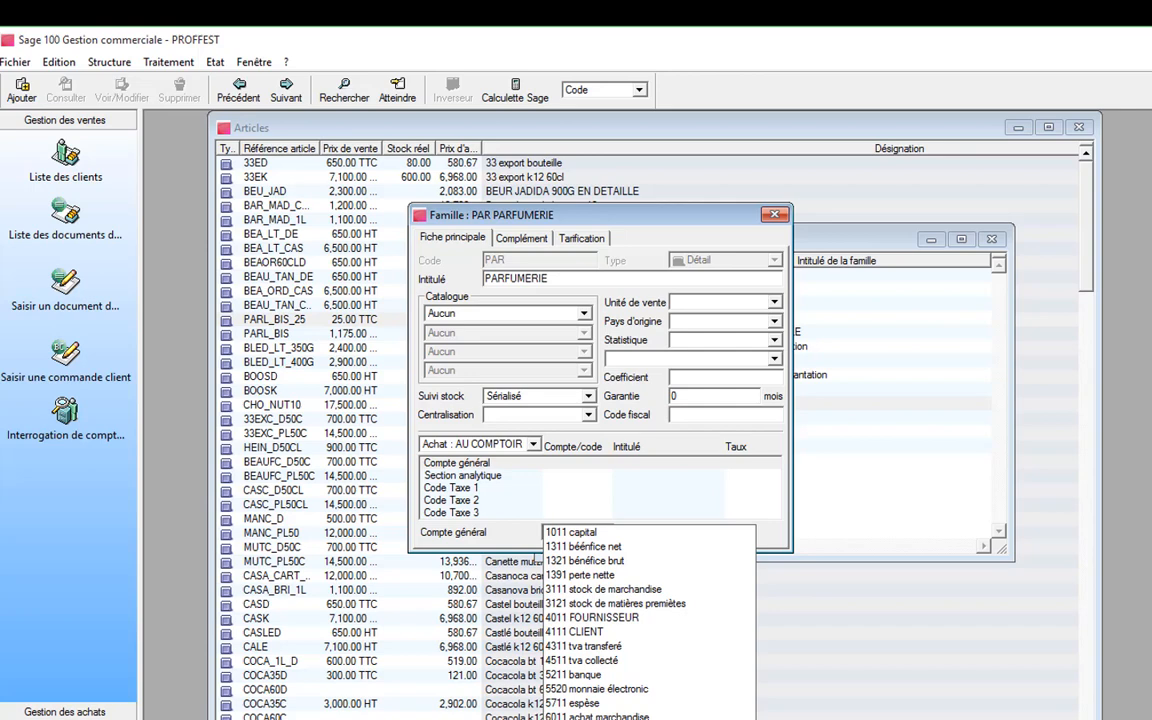
left_click(600, 716)
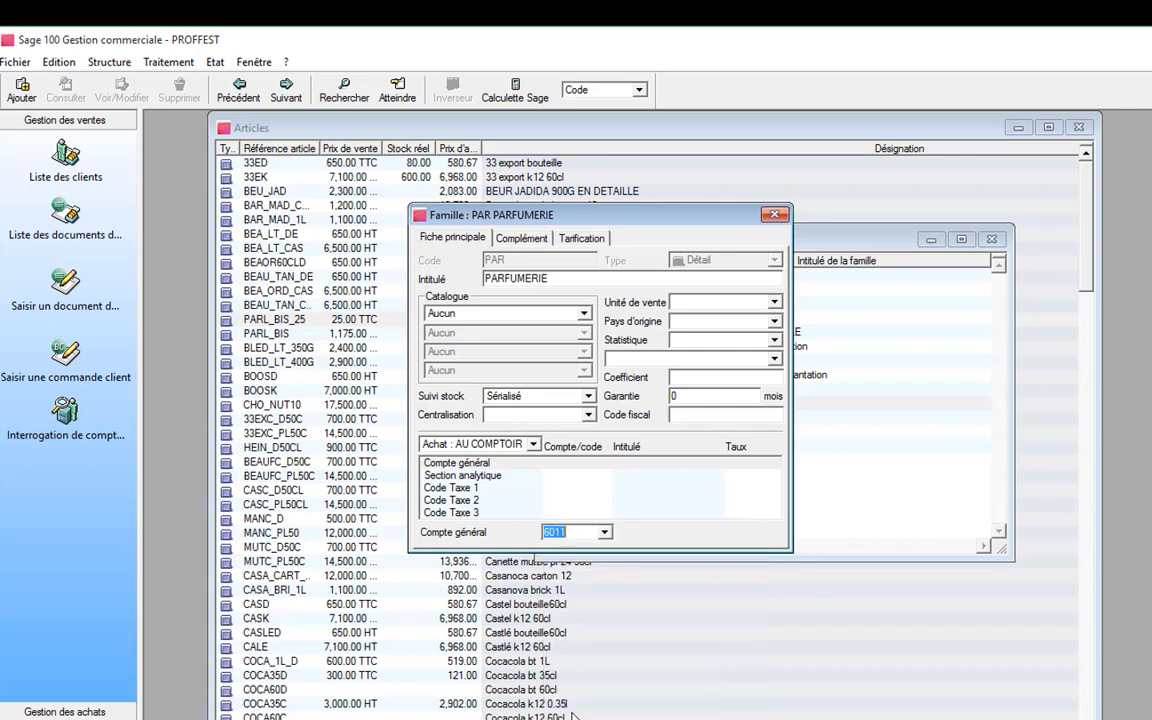
Set the PARFUMERIE family's general account for Vente : AU COMPTOIR to 7011 and close the record
left_click(532, 446)
left_click(490, 430)
left_click(604, 532)
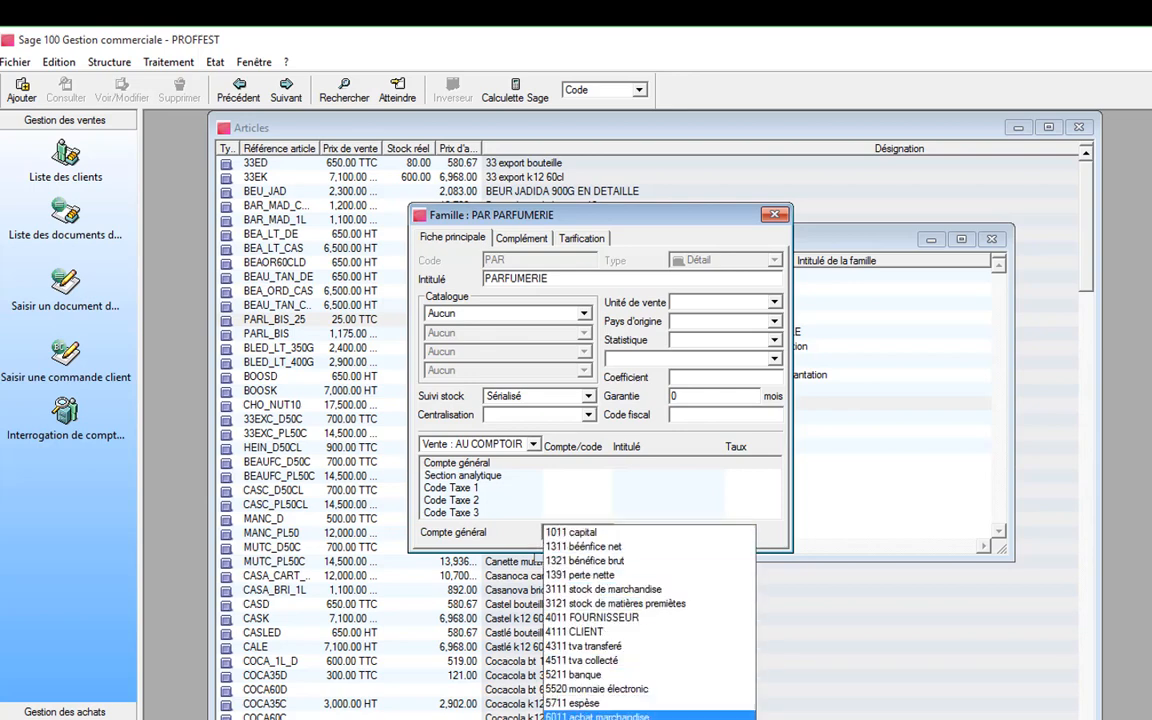
left_click(580, 690)
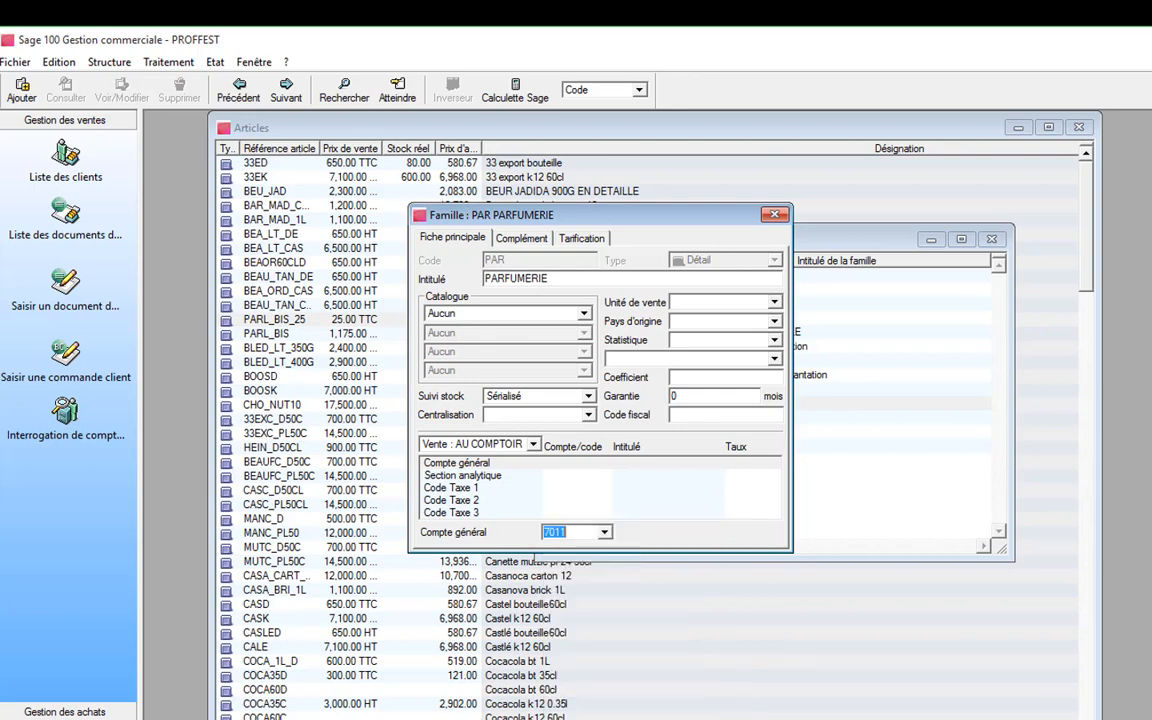
left_click(774, 214)
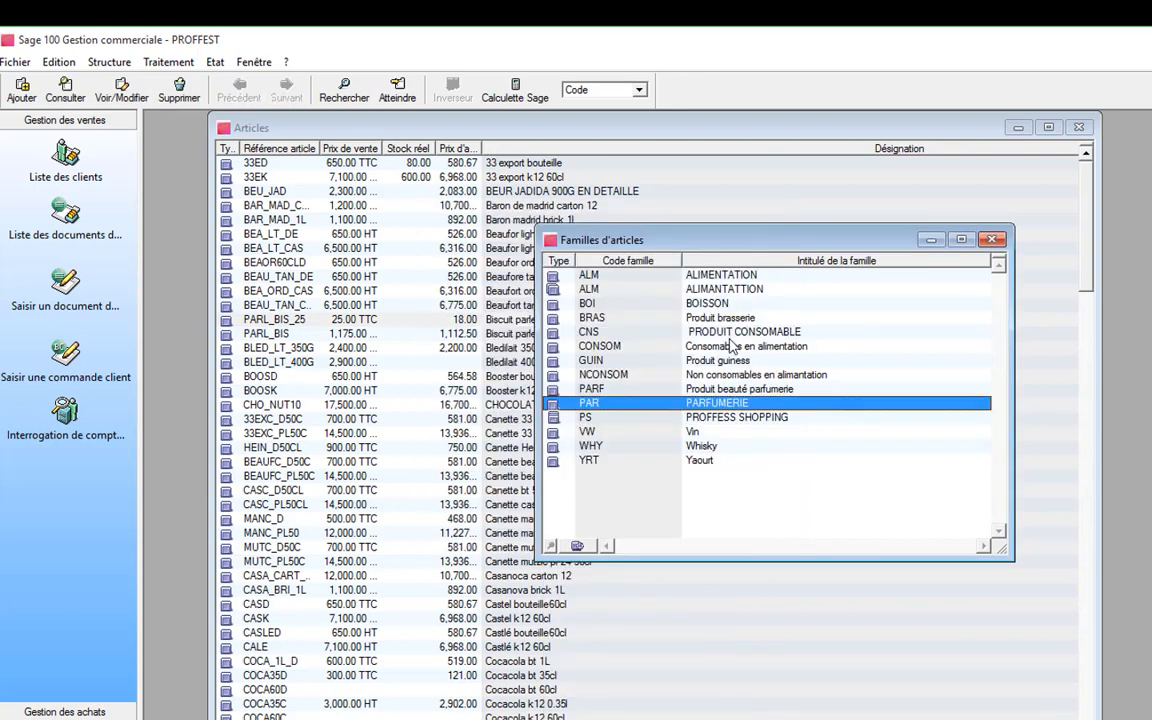
Check the PS "PROFFESS SHOPPING" family and the VW "Vin" family's general account for Achat : AU COMPTOIR, closing each record
double_click(712, 418)
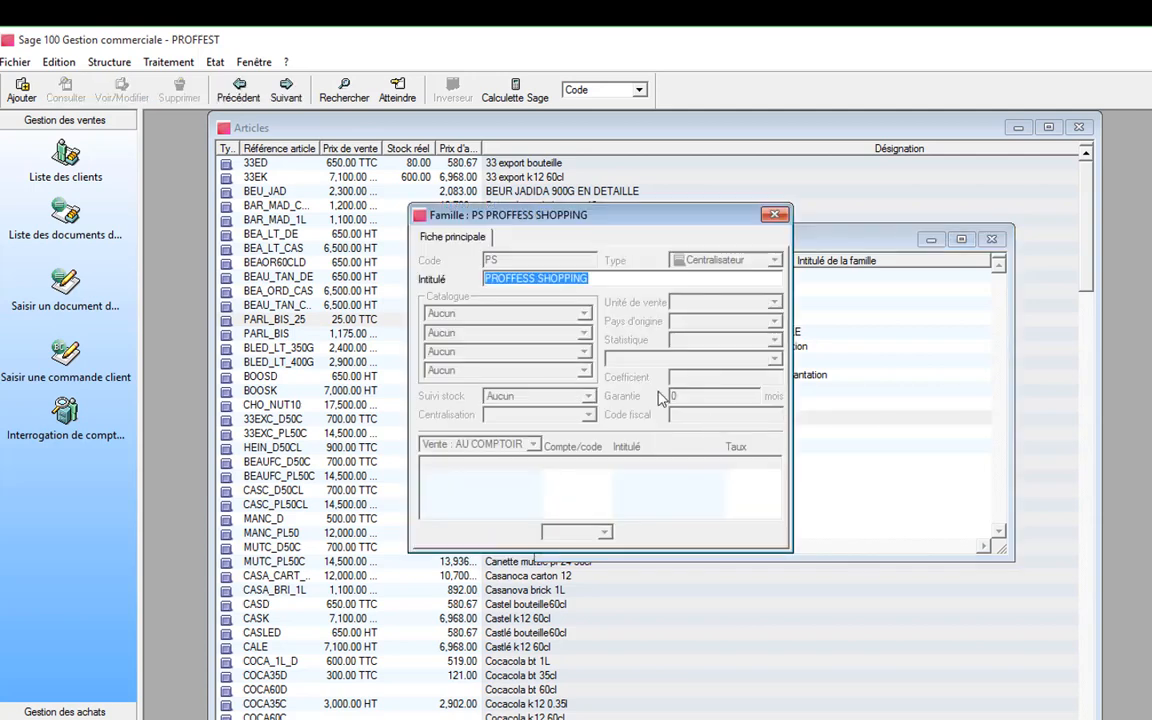
left_click(775, 214)
double_click(688, 432)
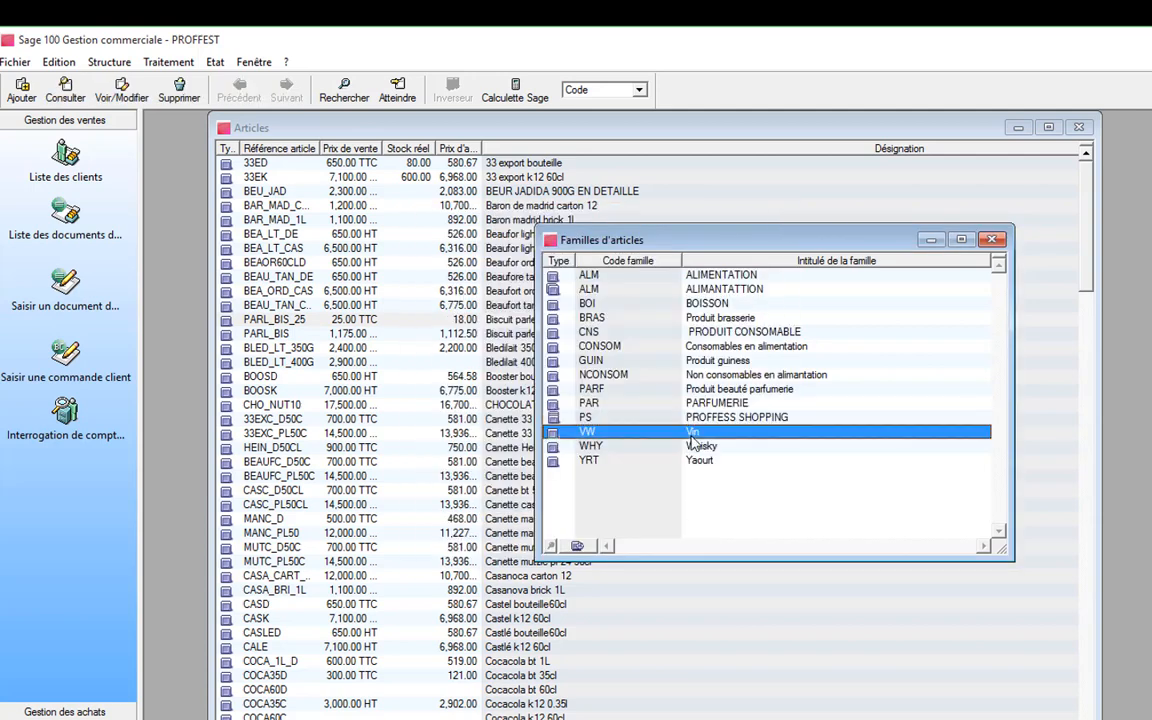
left_click(533, 444)
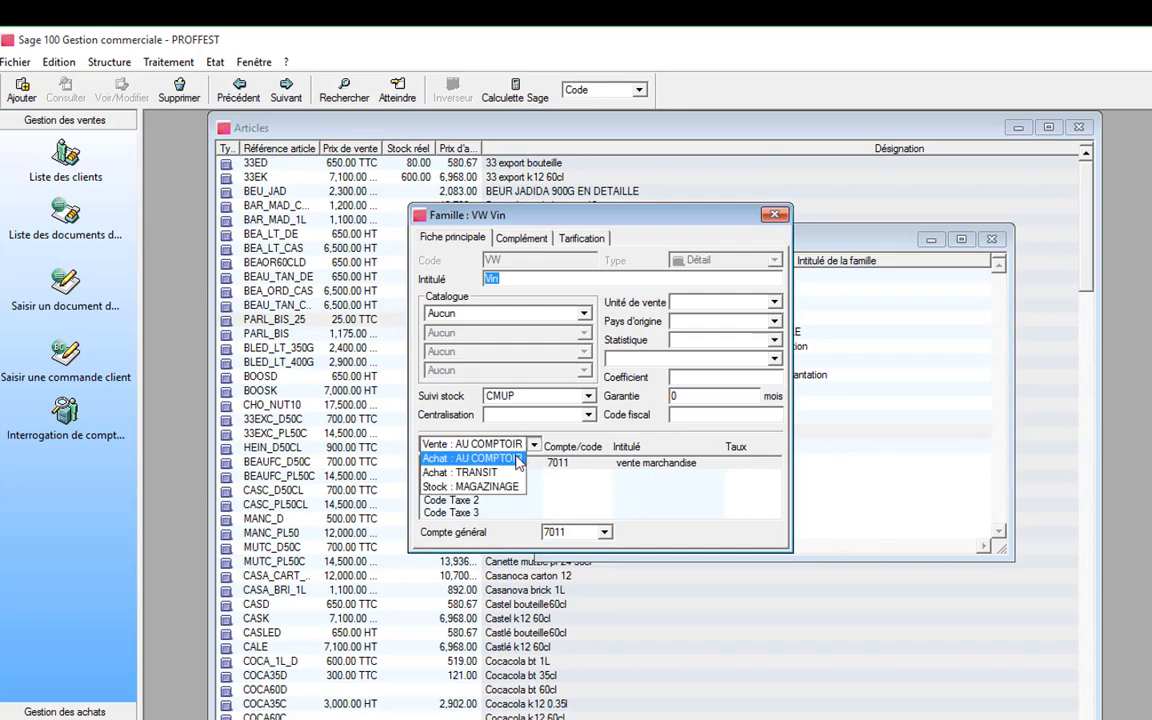
left_click(460, 460)
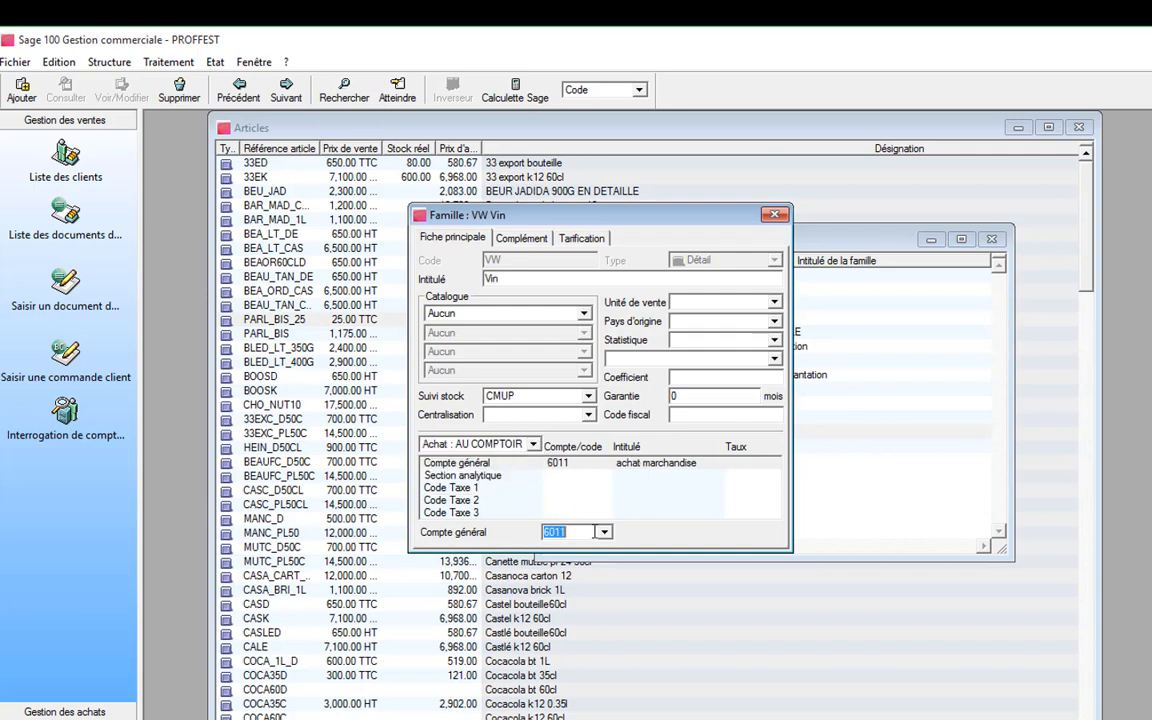
left_click(775, 214)
In the WHY "Whisky" family, set the general account for Achat : AU COMPTOIR to 6011 achat marchandise and close the record
double_click(600, 446)
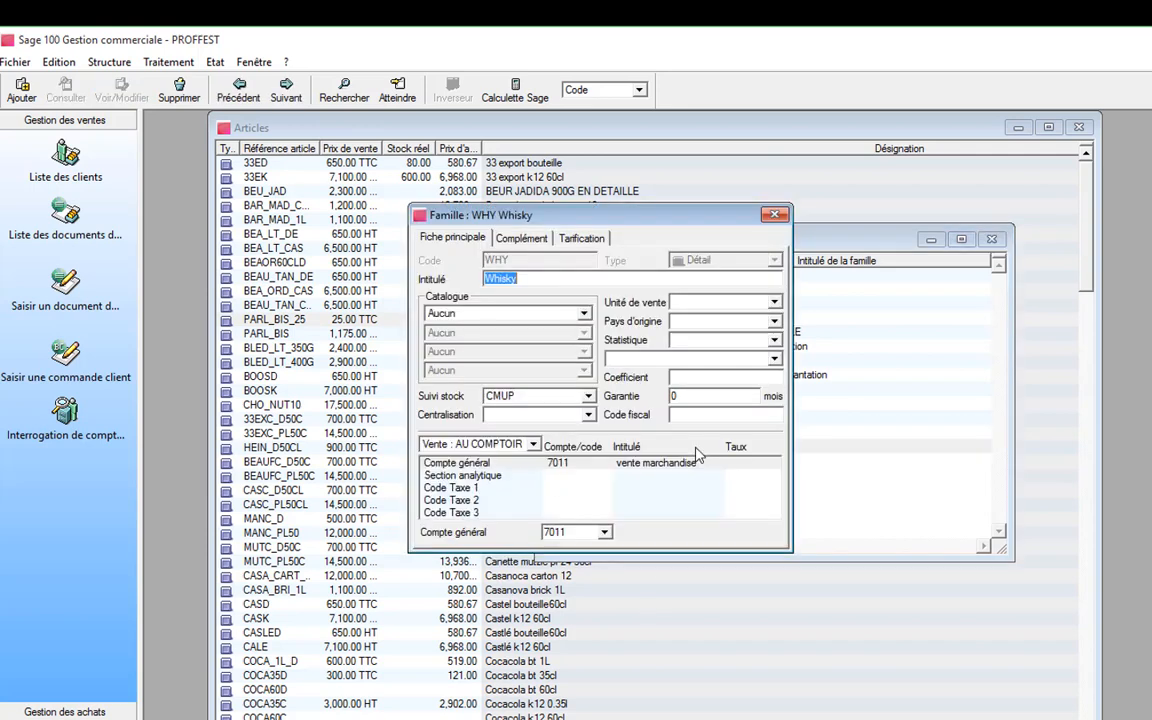
left_click(533, 444)
left_click(470, 456)
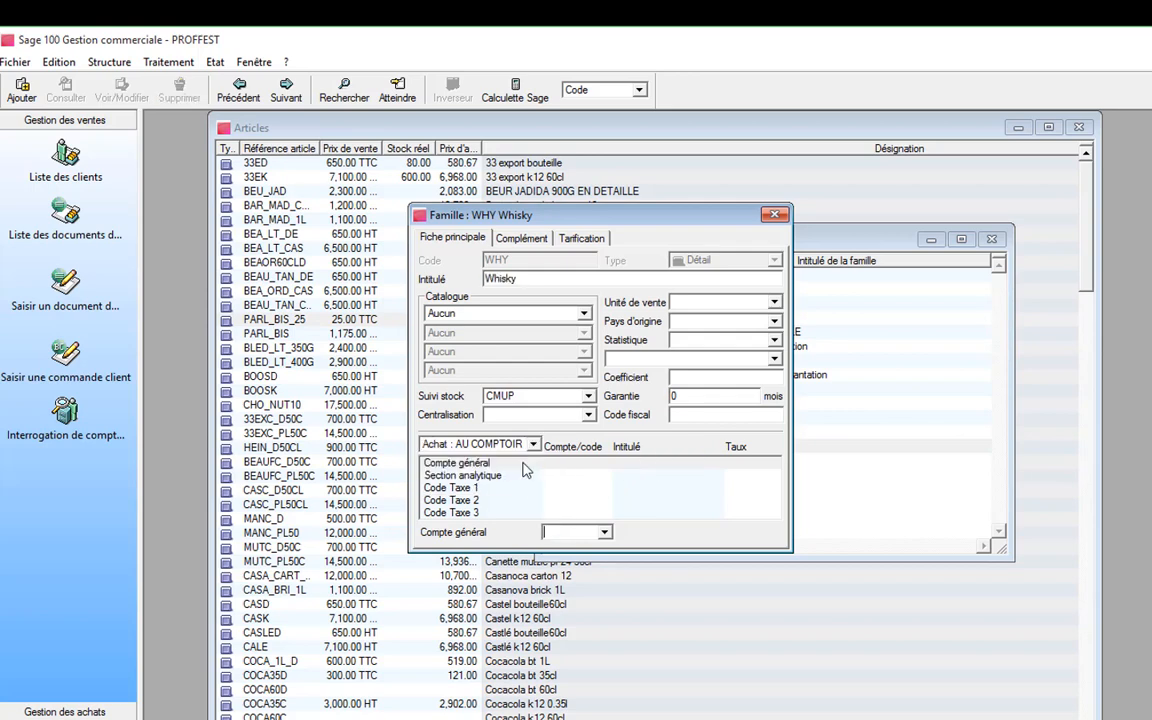
left_click(604, 533)
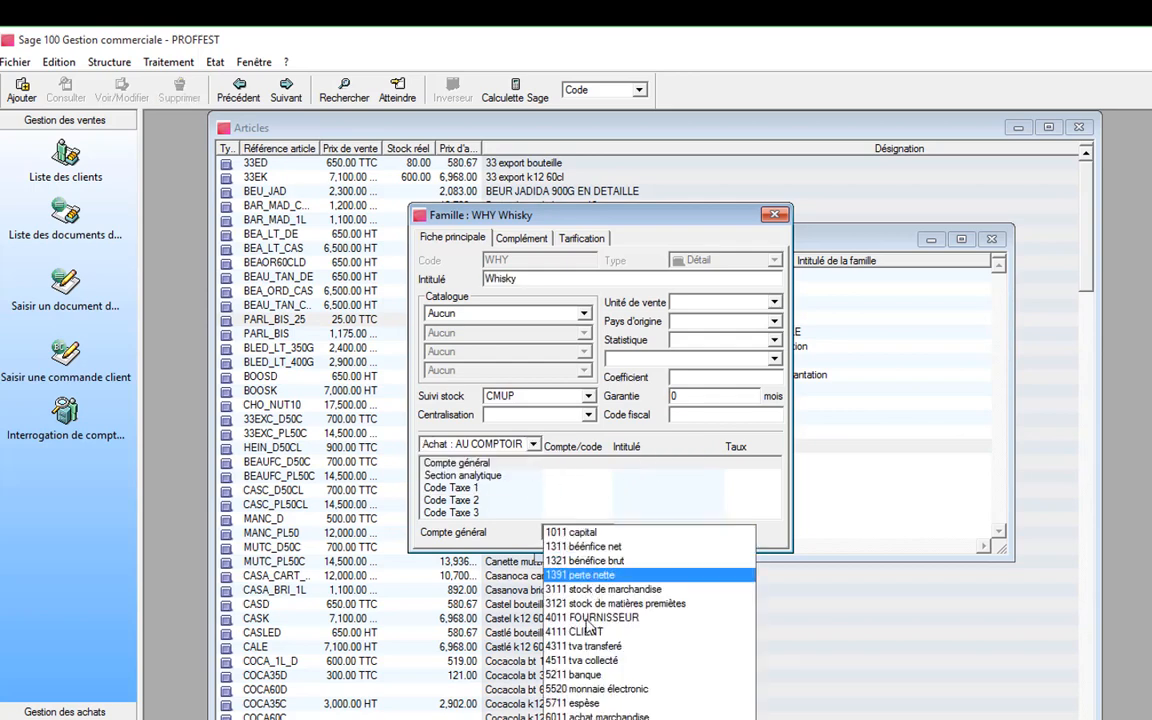
left_click(588, 714)
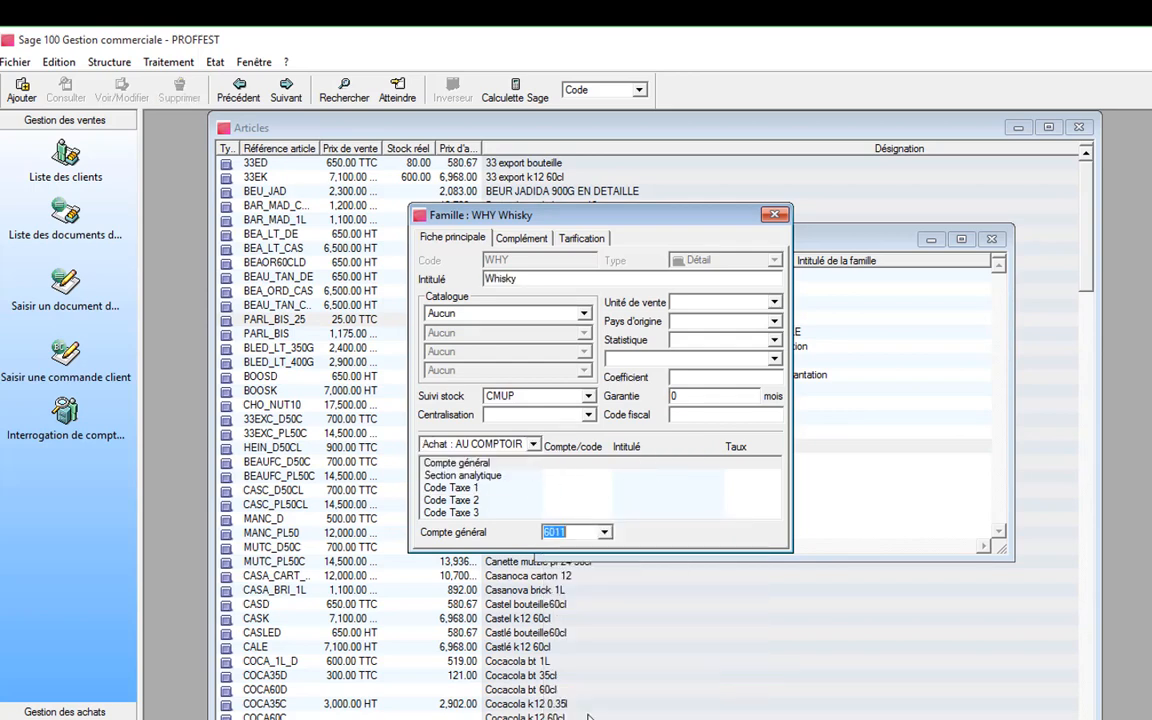
left_click(775, 214)
In the YRT "Yaourt" family, set the general account for Achat : AU COMPTOIR to 6011 achat marchandise, then close the record and the family list
double_click(708, 462)
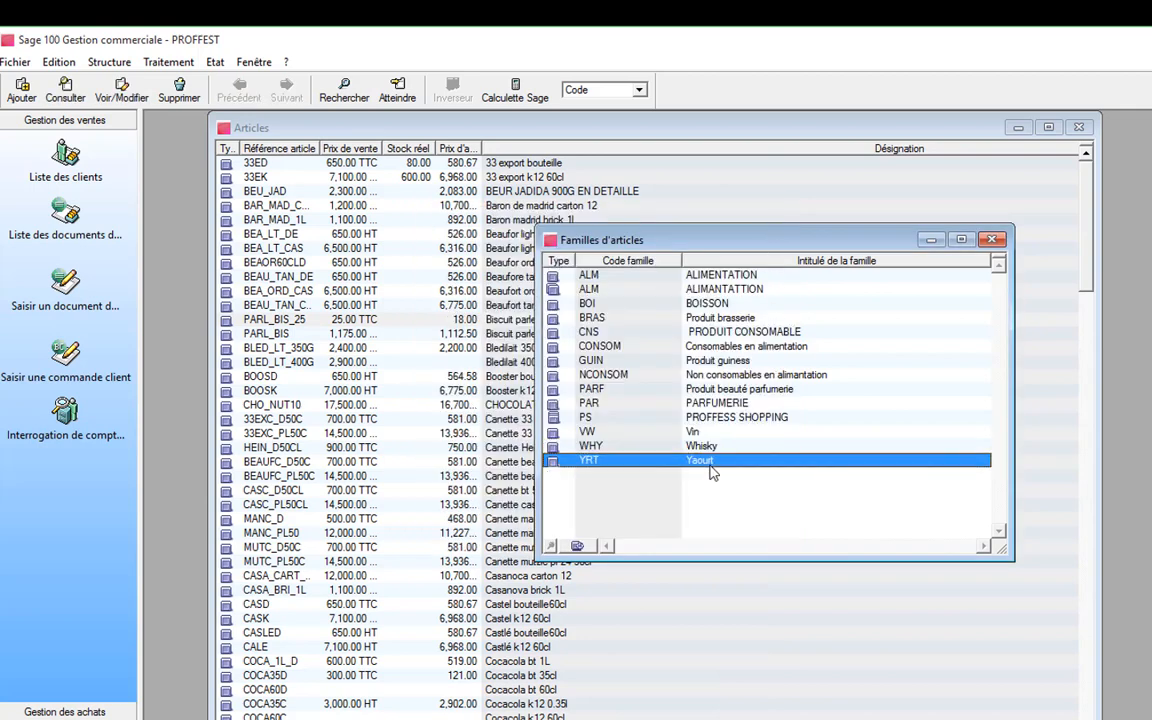
left_click(533, 444)
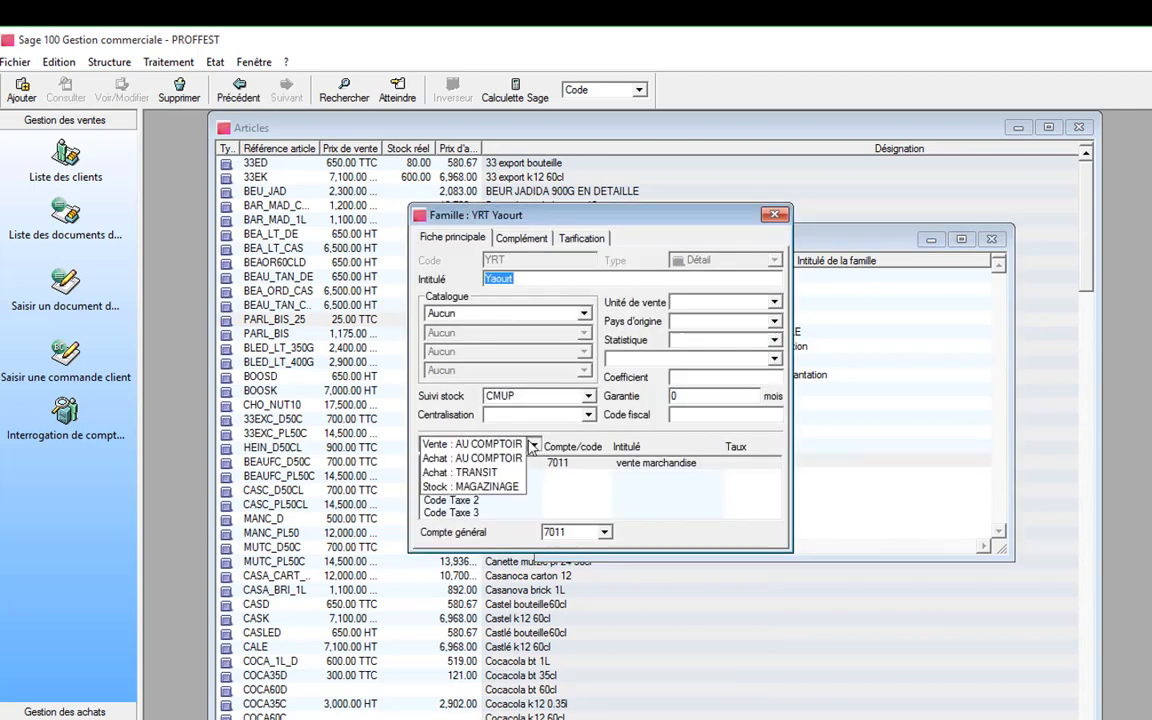
left_click(480, 458)
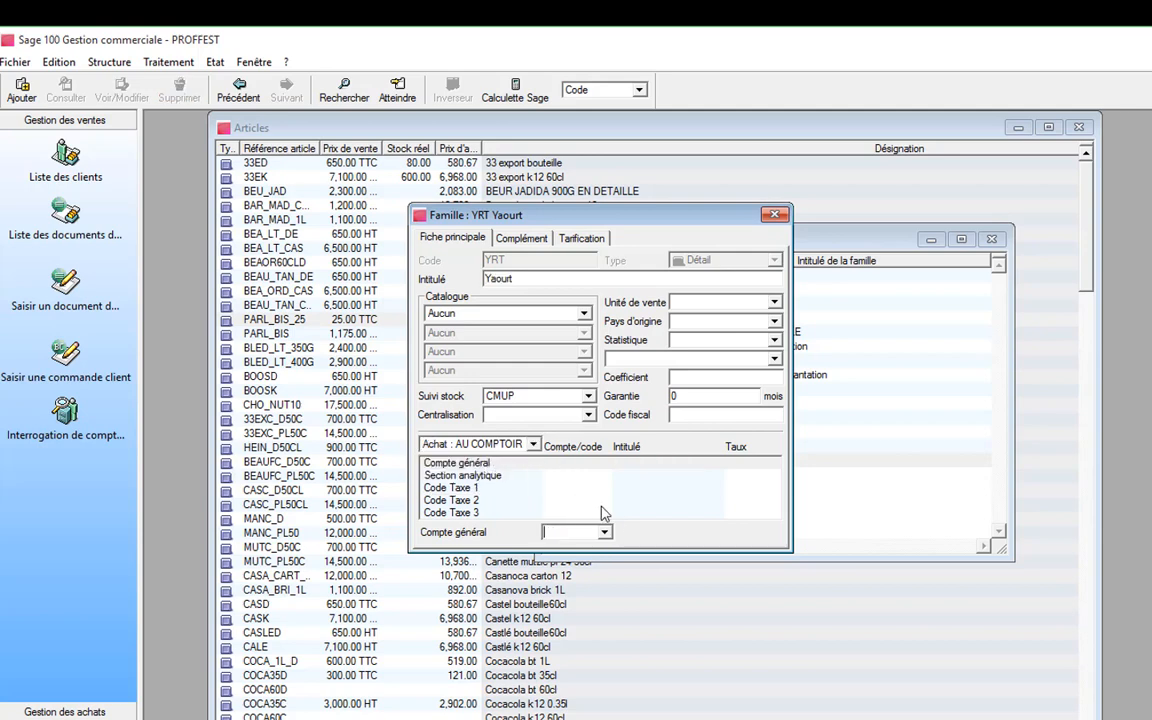
left_click(604, 532)
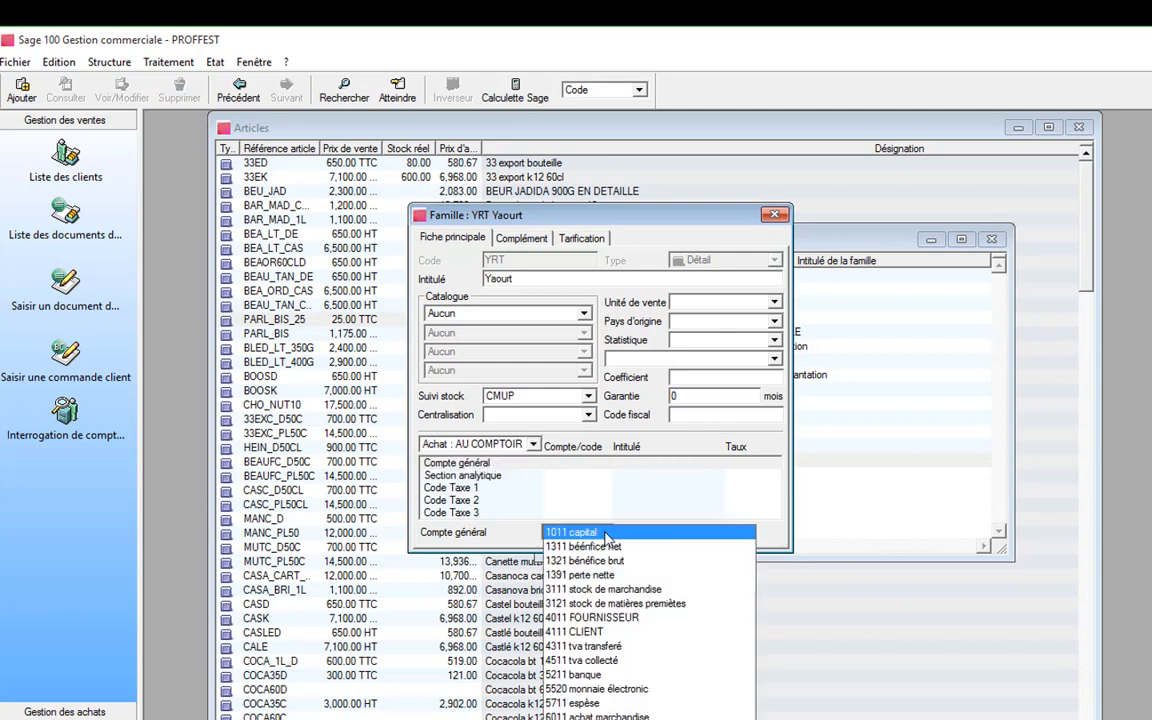
left_click(597, 716)
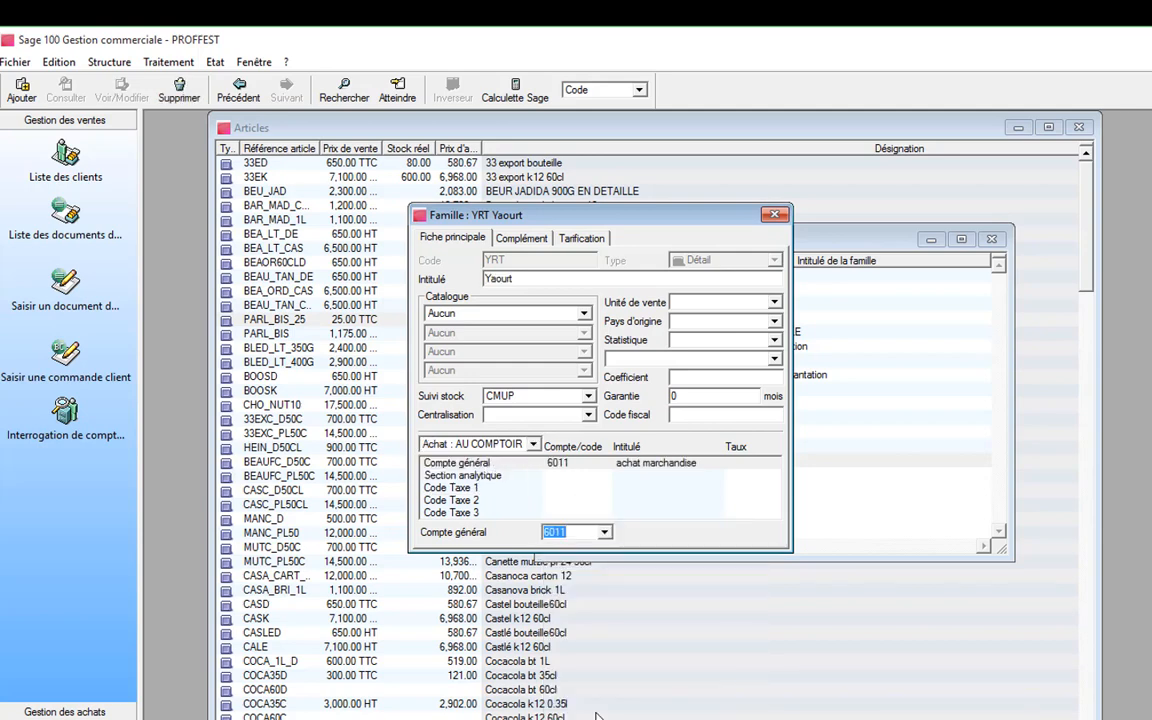
left_click(776, 216)
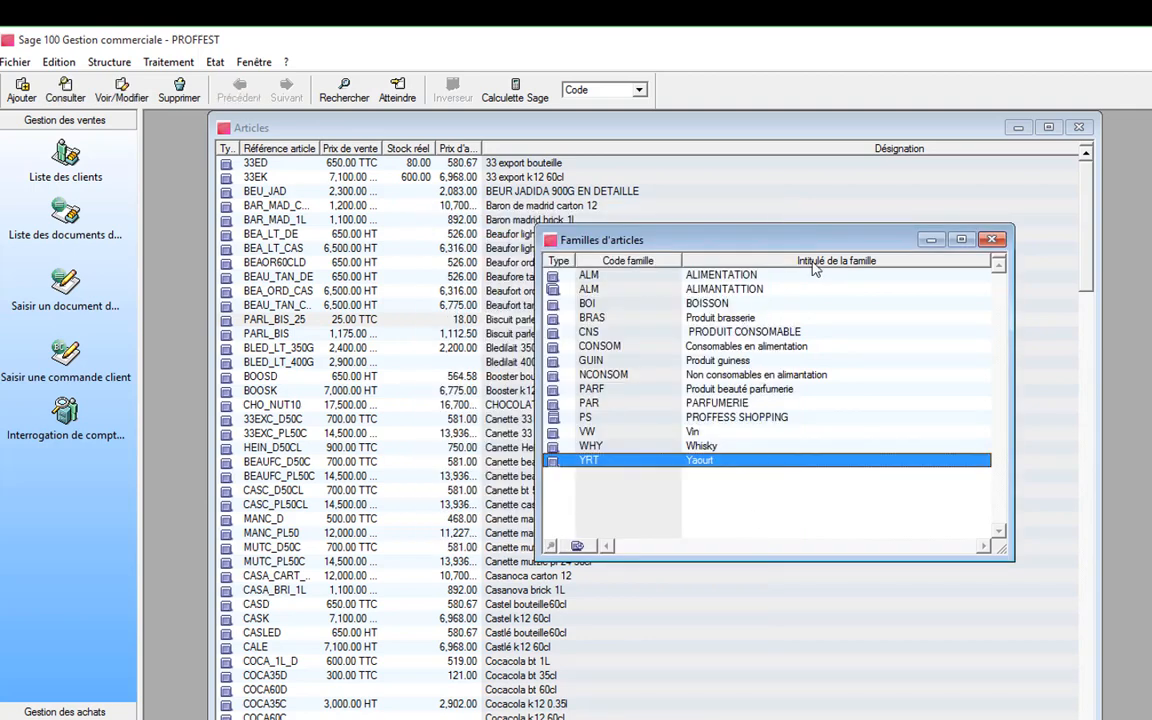
left_click(990, 240)
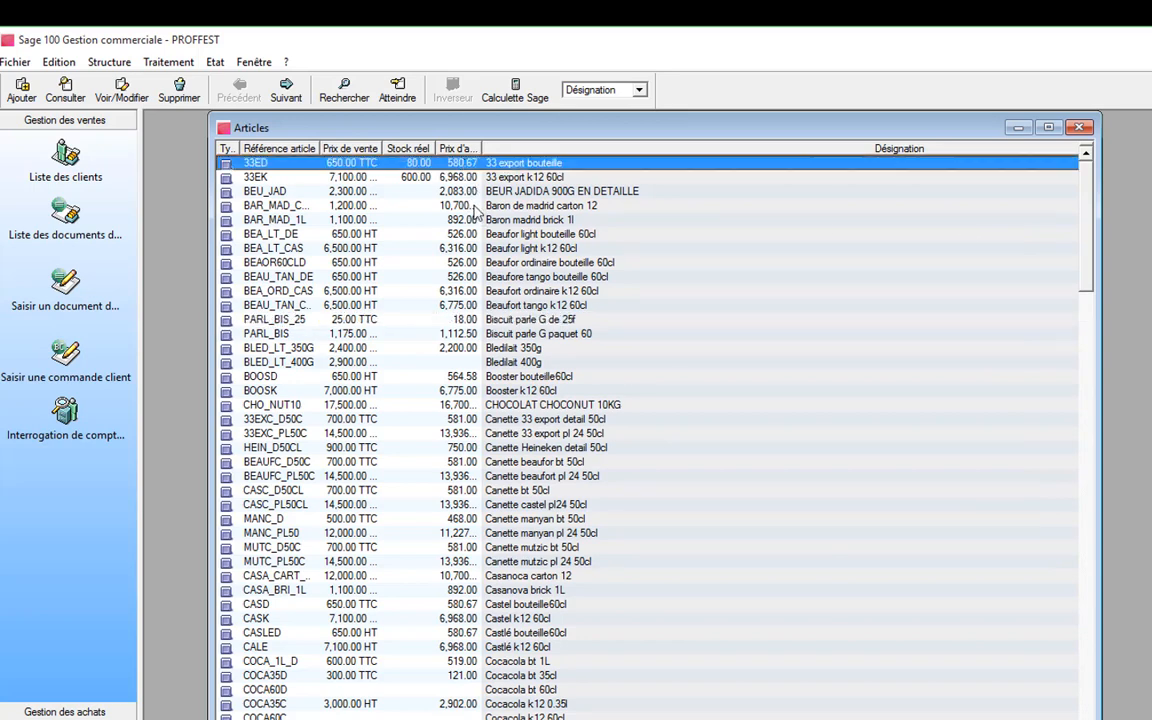
Check the general account for Achat : AU COMPTOIR in the article BEU_JAD "BEUR JADIDA 900G EN DETAILLE"
double_click(476, 191)
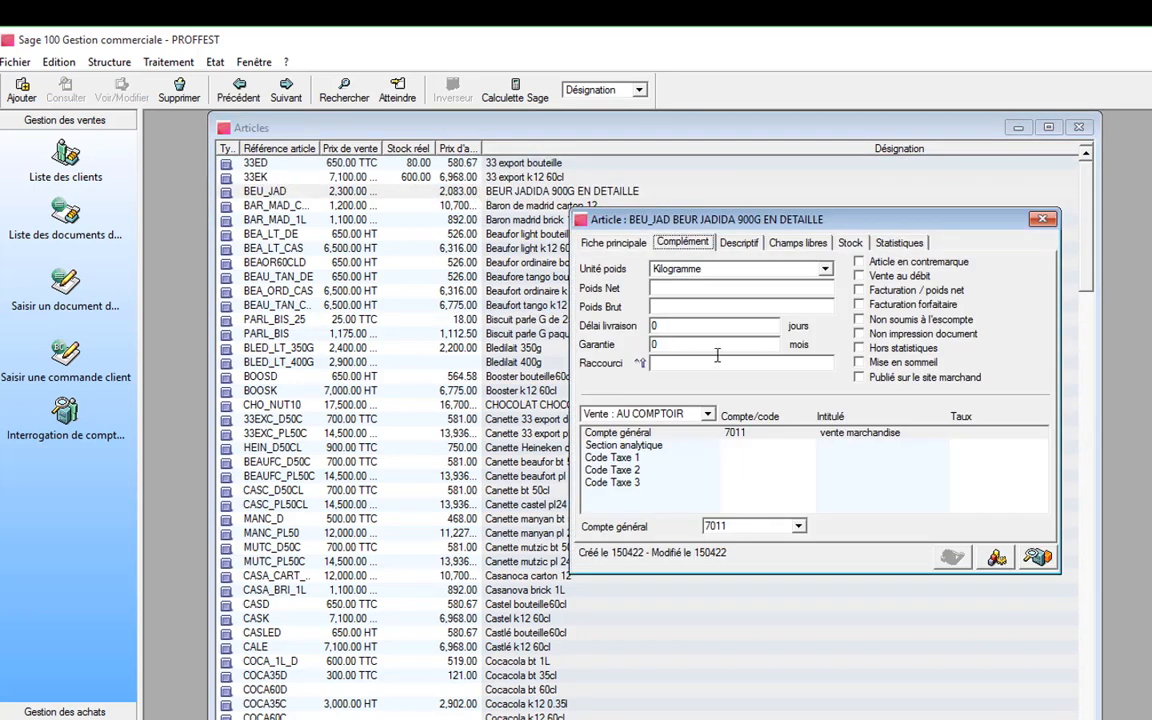
left_click(707, 414)
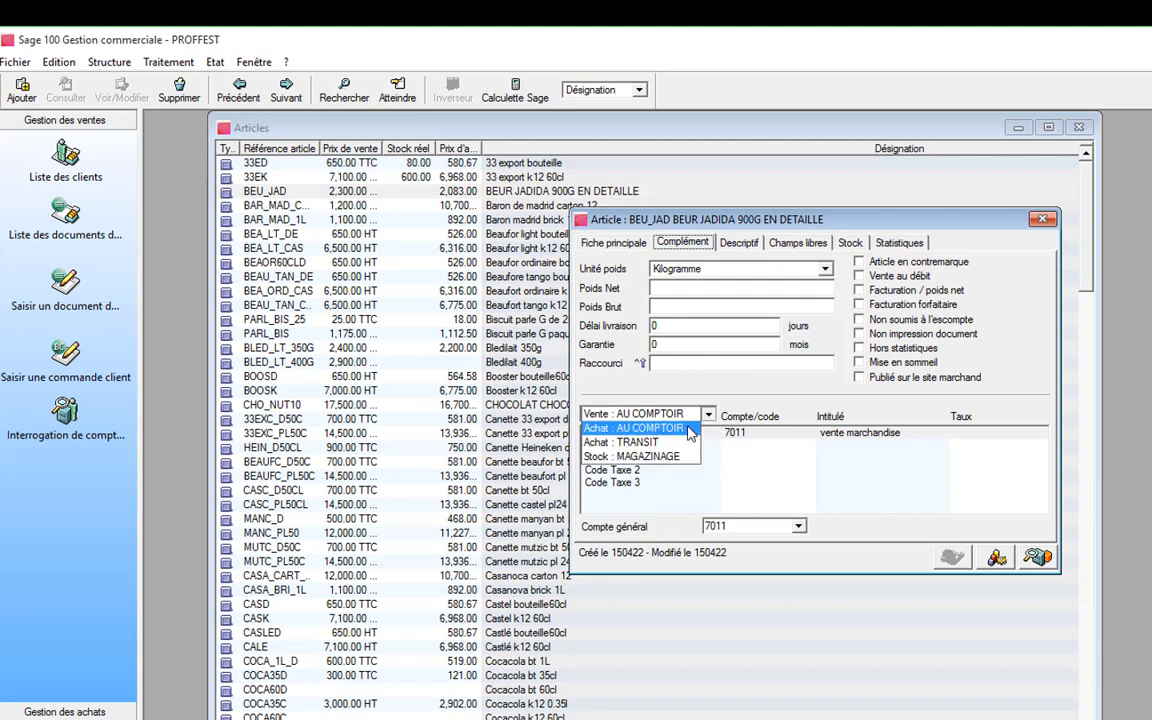
left_click(707, 428)
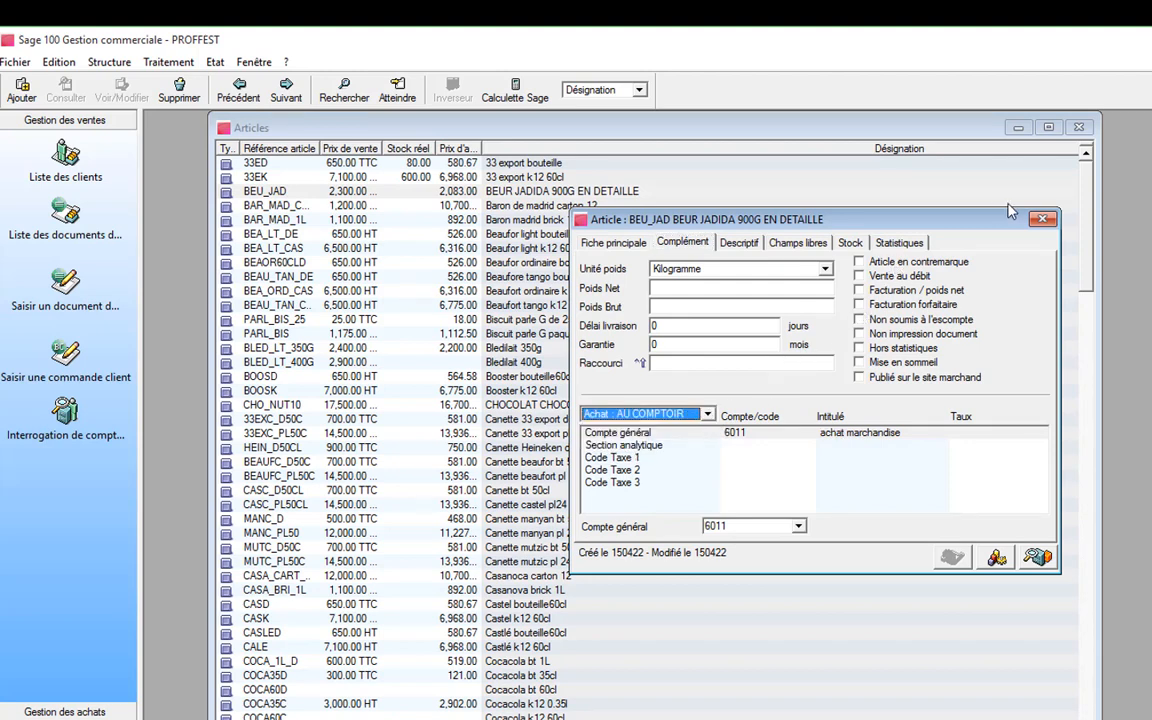
Check the article family in the main sheet of BEU_JAD "BEUR JADIDA 900G EN DETAILLE", closing the record and the article list
left_click(591, 246)
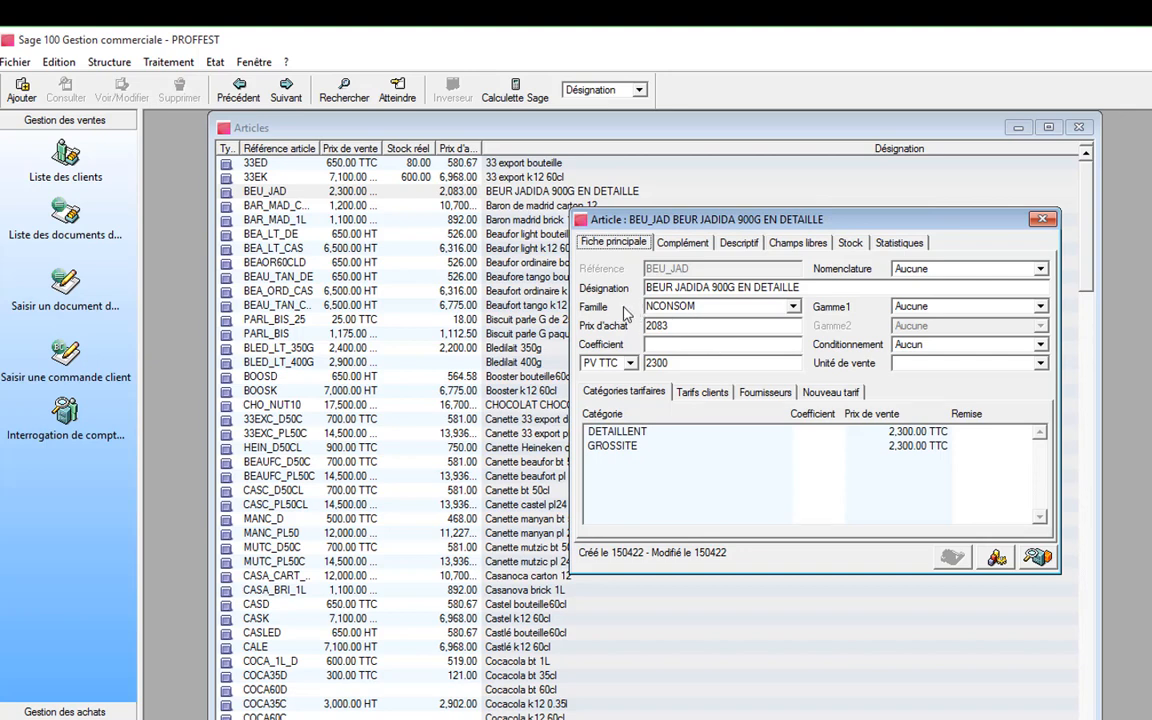
left_click(1043, 219)
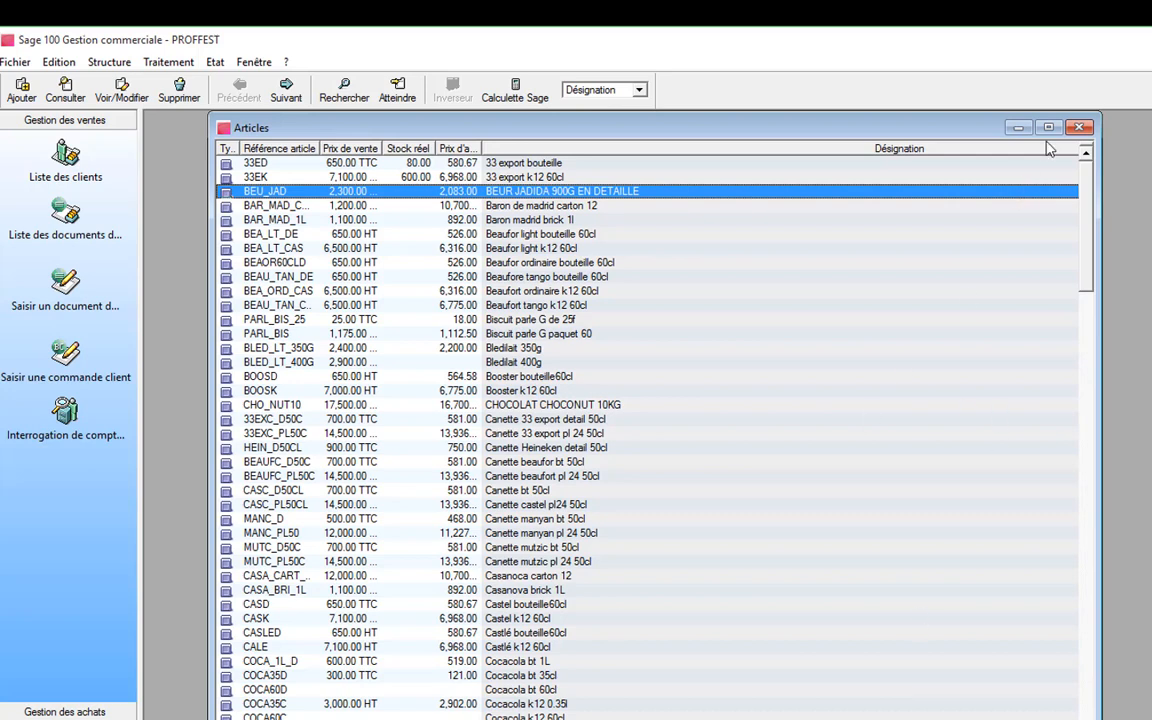
left_click(1082, 128)
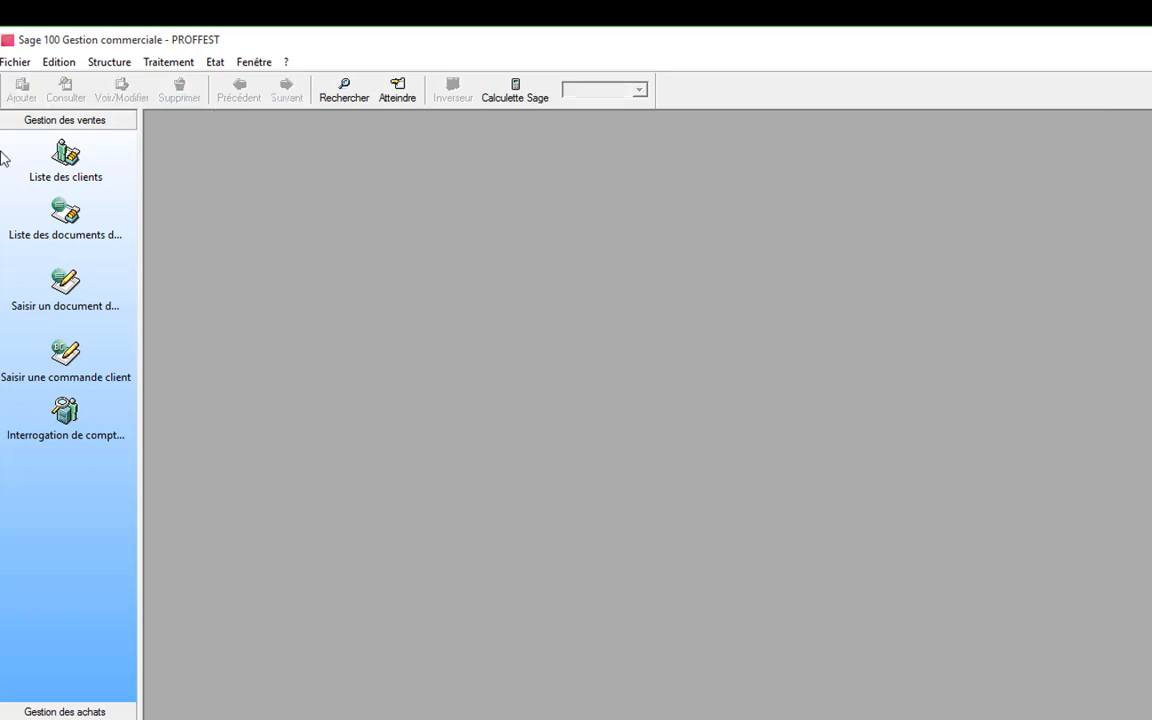
In the company's default accounting parameters for invoicing, set the sales journal to vte vente and the purchase journal to ach achat
left_click(14, 62)
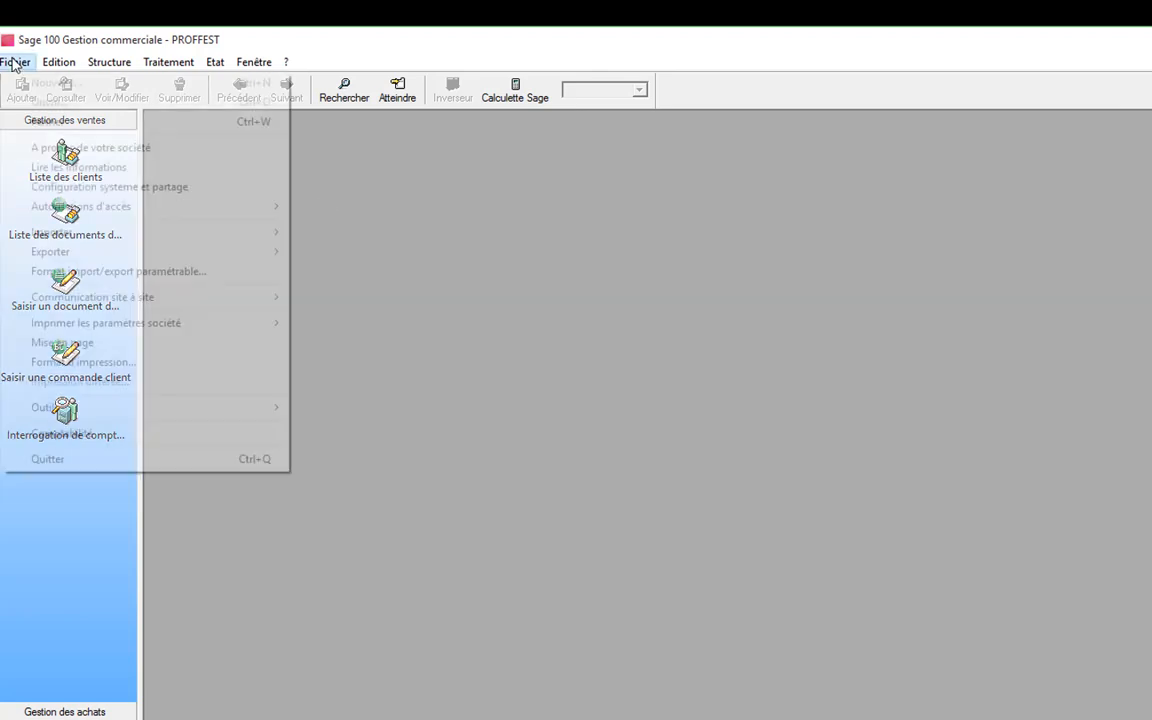
left_click(63, 152)
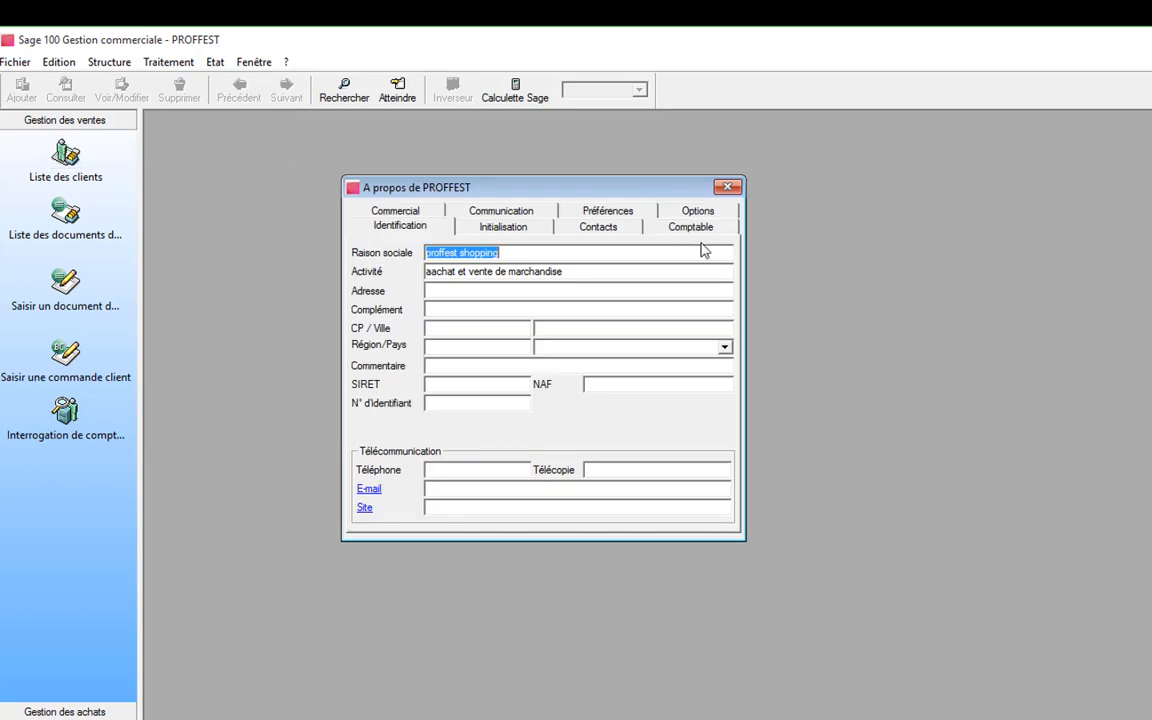
left_click(705, 229)
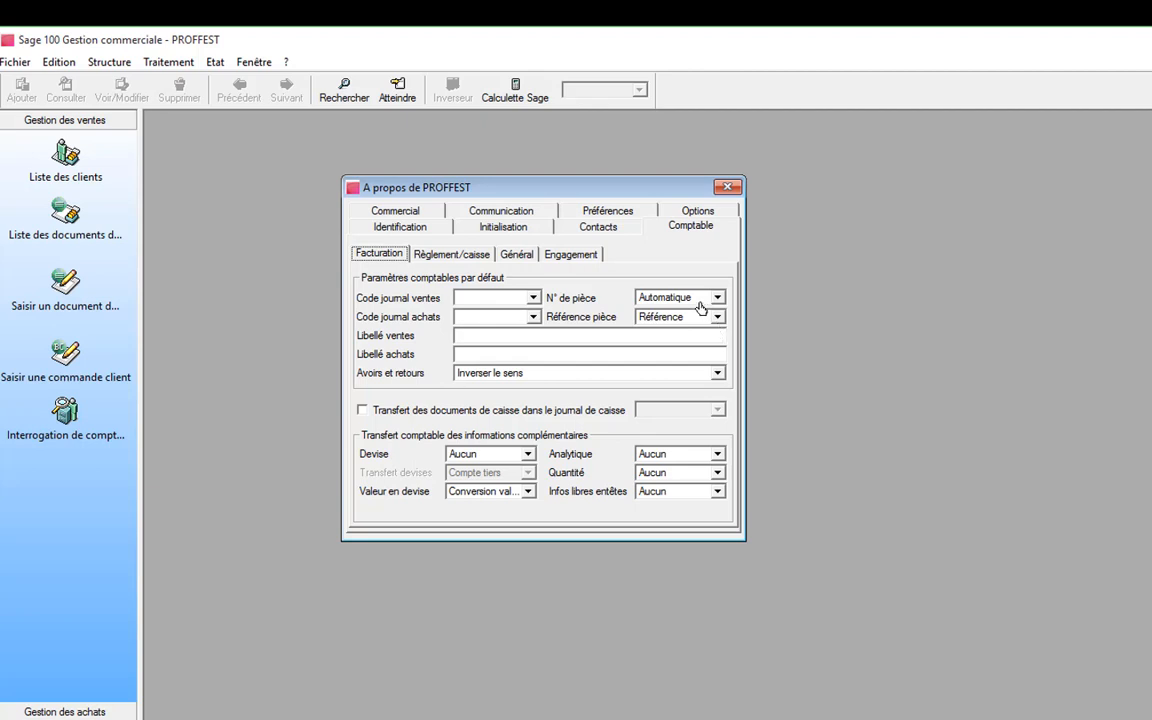
left_click(533, 297)
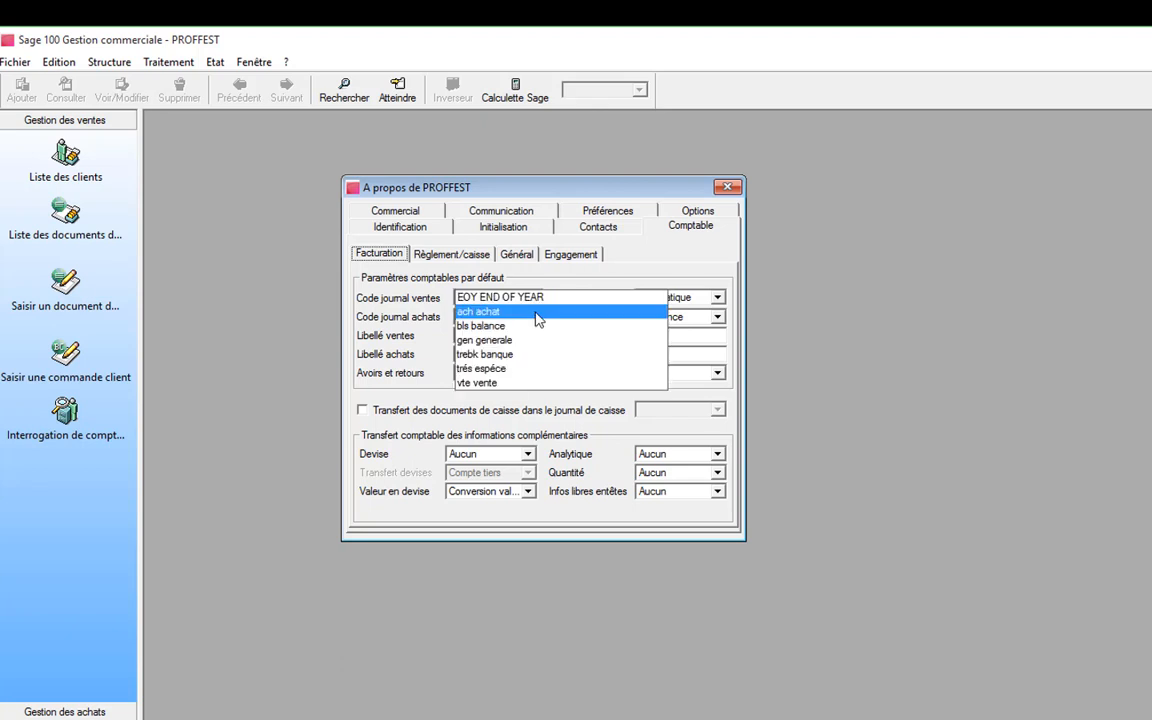
left_click(531, 384)
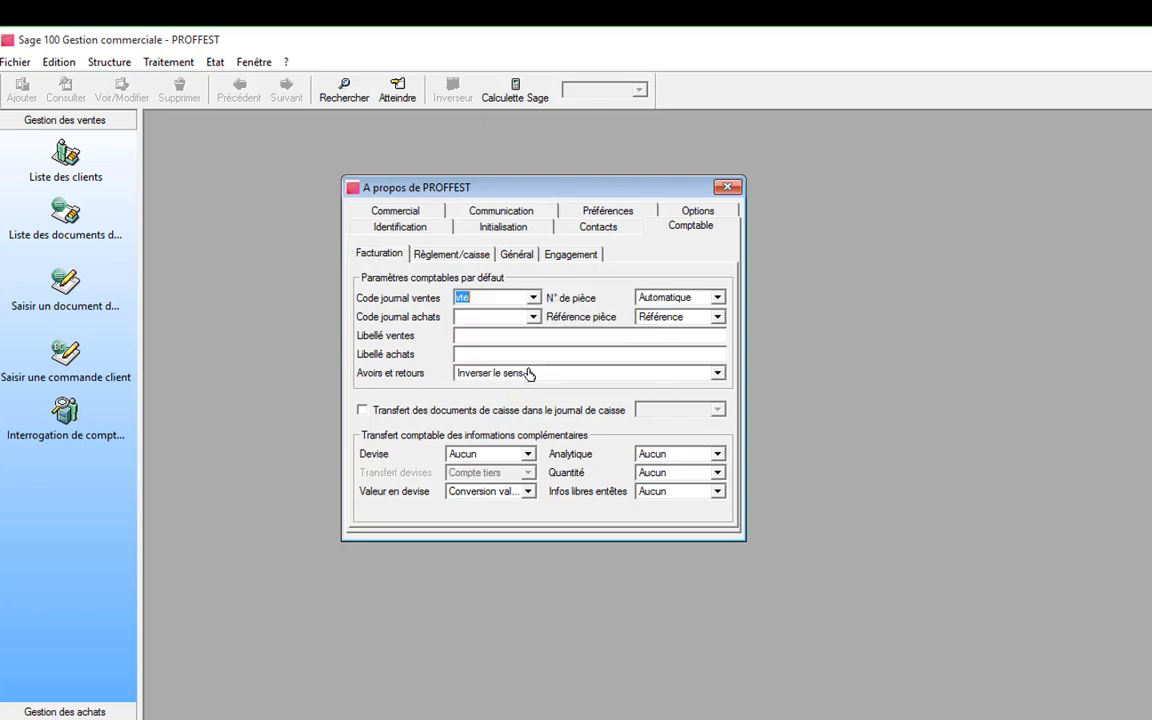
left_click(500, 297)
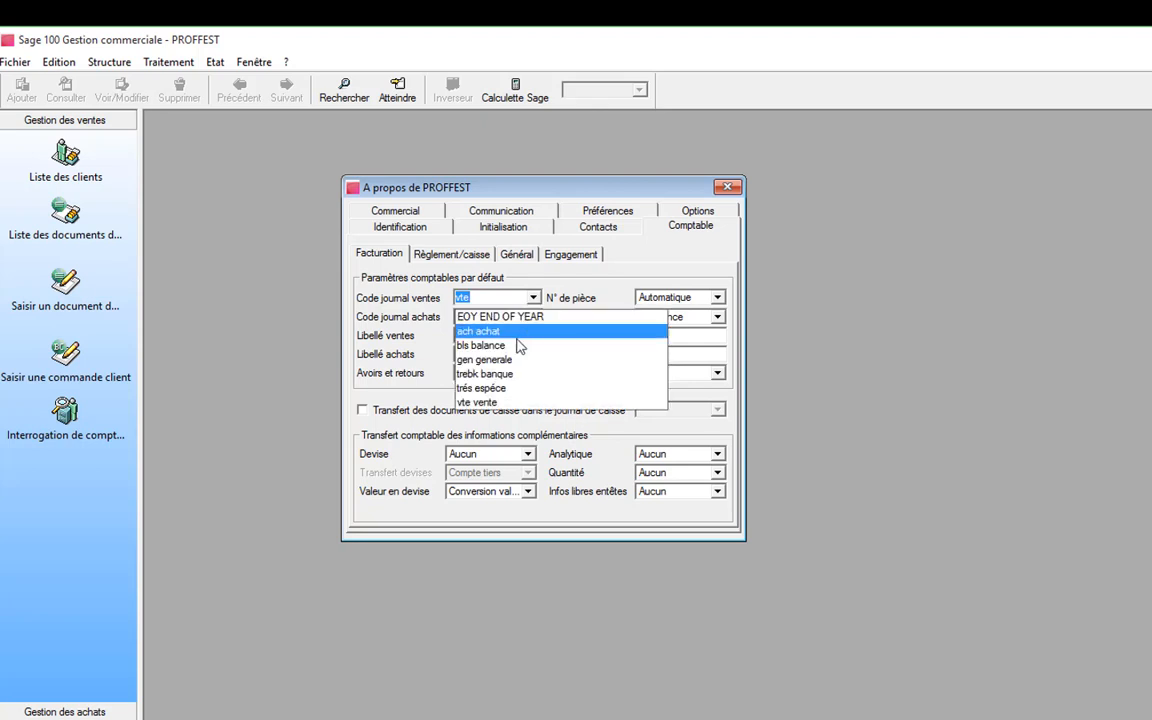
left_click(523, 333)
Set the default sales label to "VENT DE MARCHANDISE" and the default purchase label to "ACHAT DE MARCHANDISE"
left_click(517, 342)
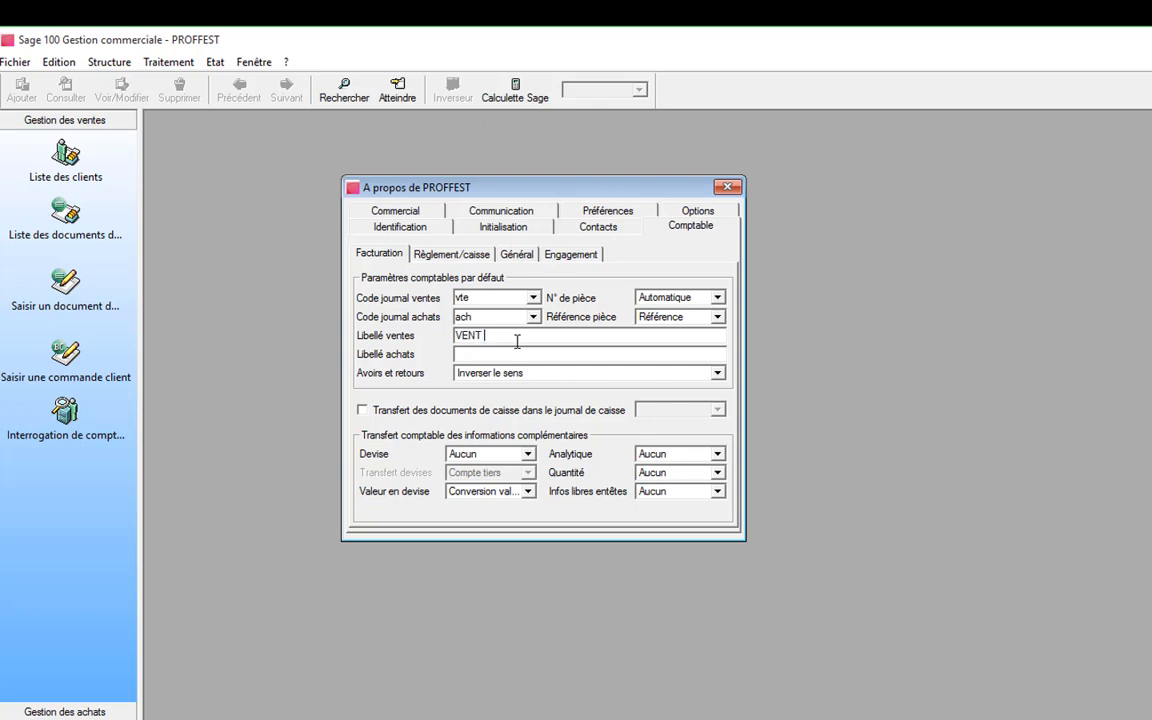
type("DE MARCHANDISE")
key("shift+Left")
key("shift+Left")
key("shift+Left")
key("shift+Left")
key("shift+Left")
key("shift+Left")
key("shift+Left")
key("shift+Left")
key("shift+Left")
key("shift+Left")
key("shift+Left")
key("shift+Left")
key("shift+Left")
key("shift+Left")
key("shift+Left")
key("shift+Left")
key("shift+Left")
key("shift+Left")
key("ctrl+c")
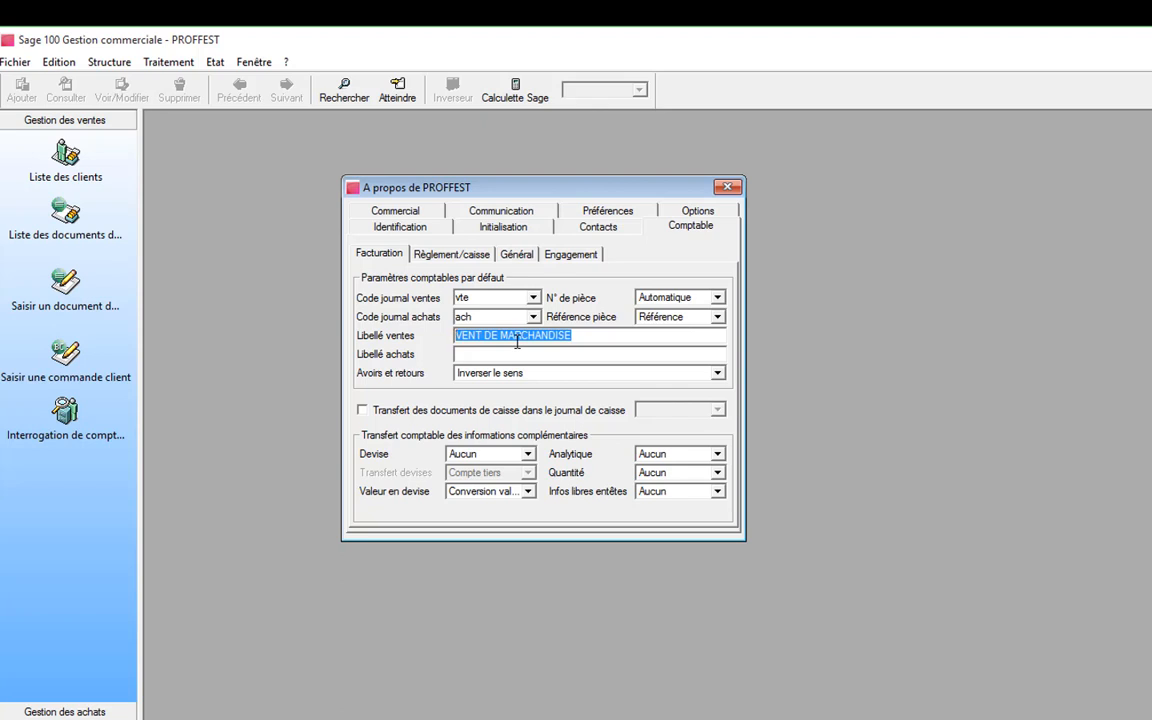
key("Tab")
key("ctrl+v")
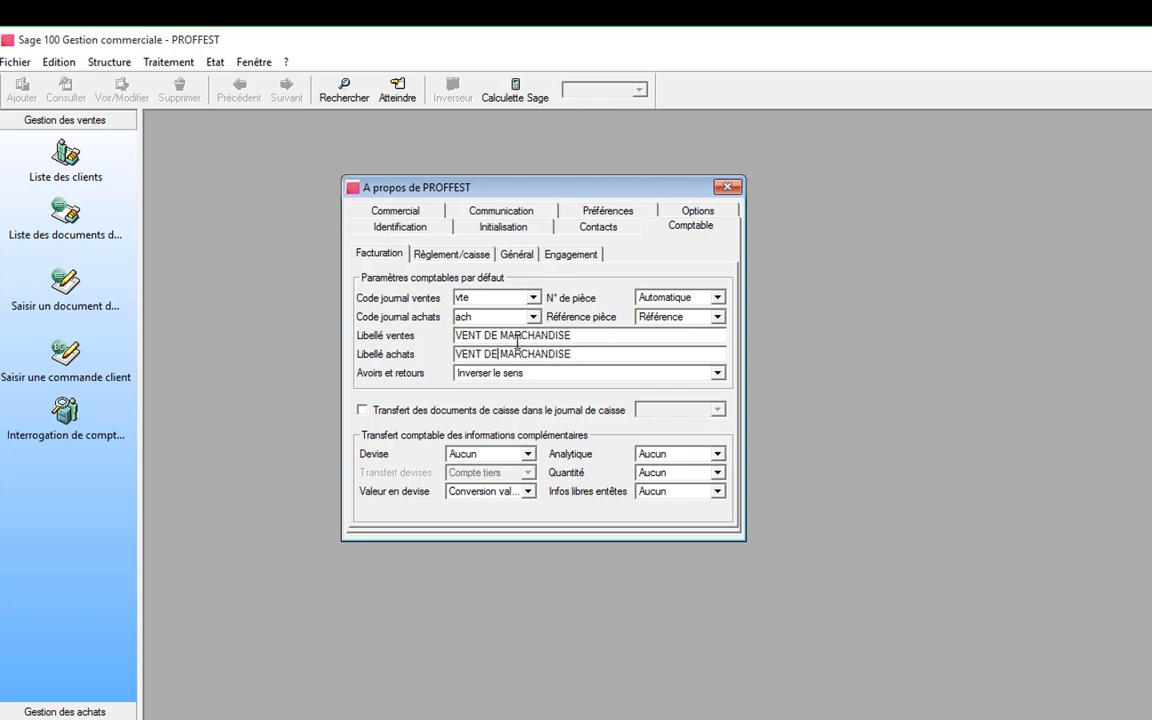
key("BackSpace")
key("BackSpace")
key("BackSpace")
key("BackSpace")
key("BackSpace")
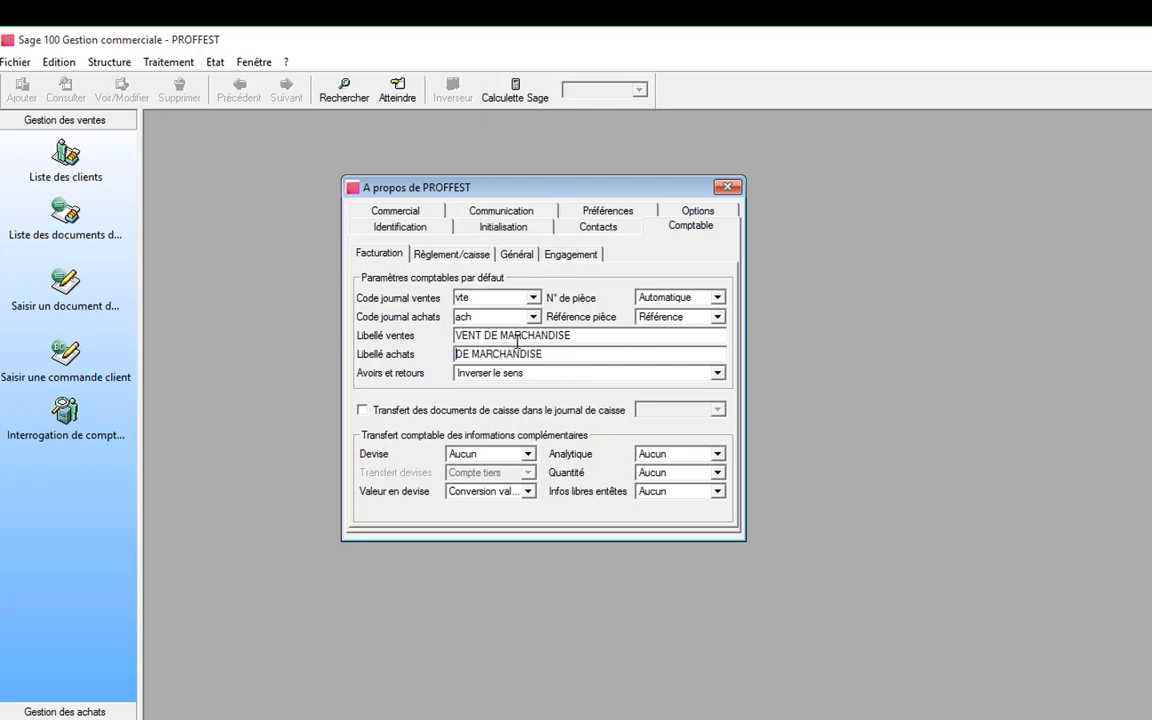
type("ACHAT DE")
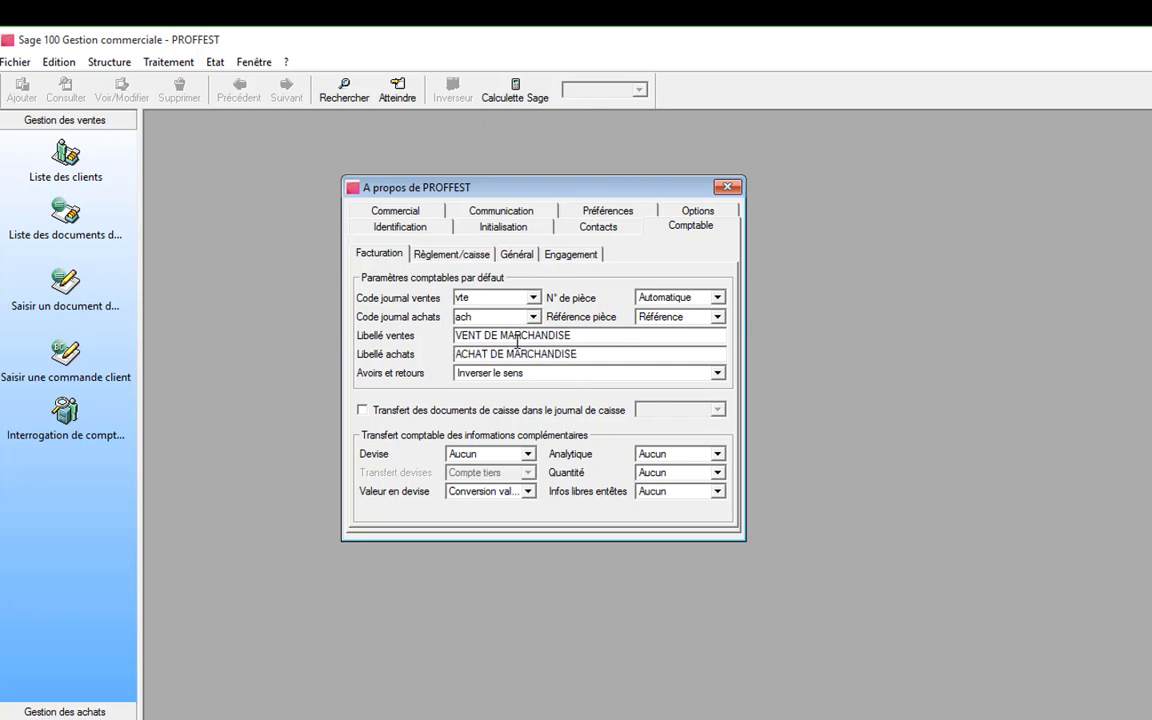
left_click(425, 254)
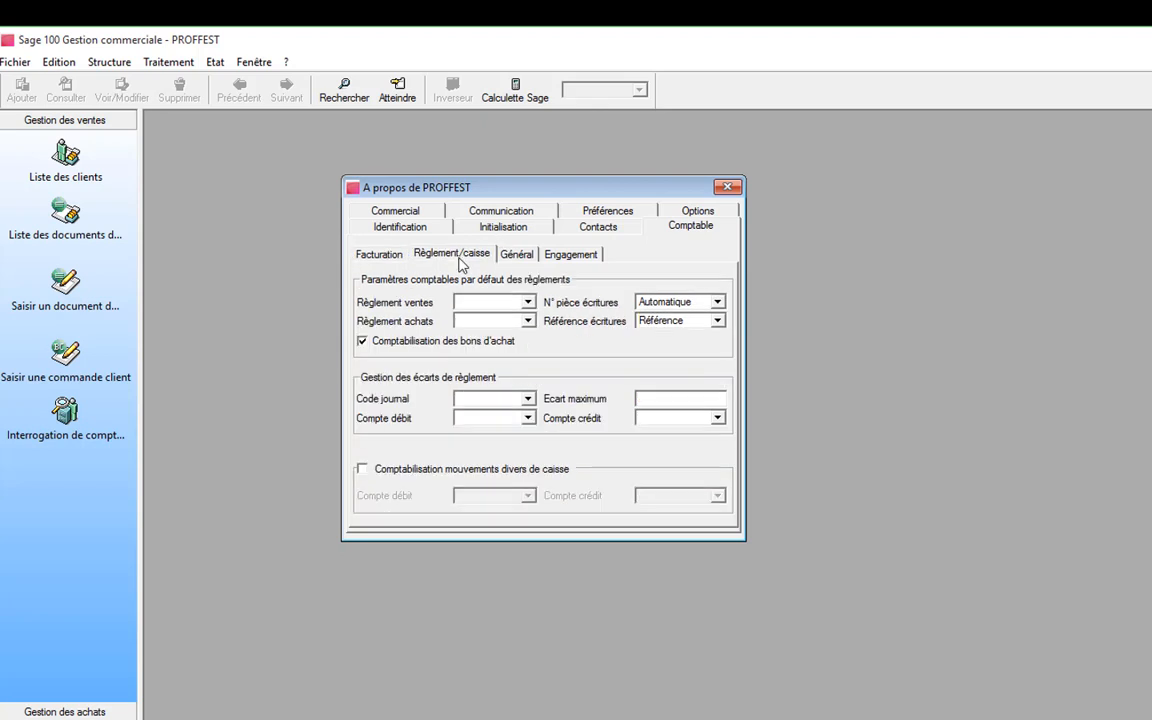
left_click(527, 302)
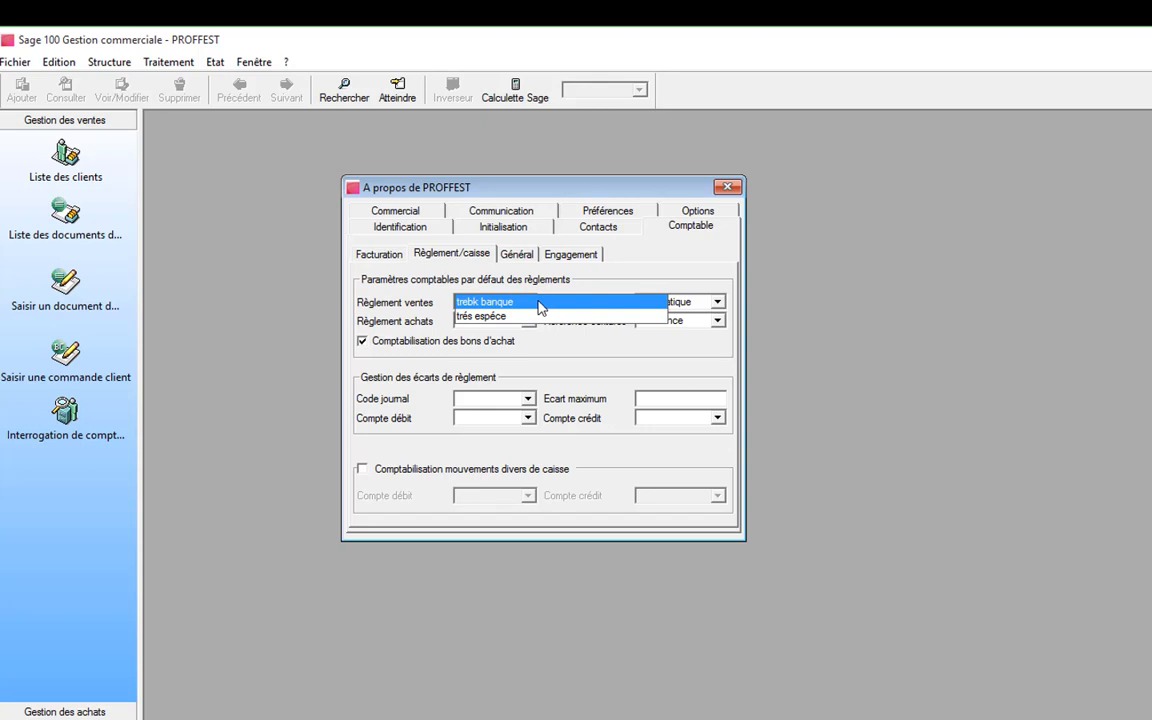
left_click(539, 305)
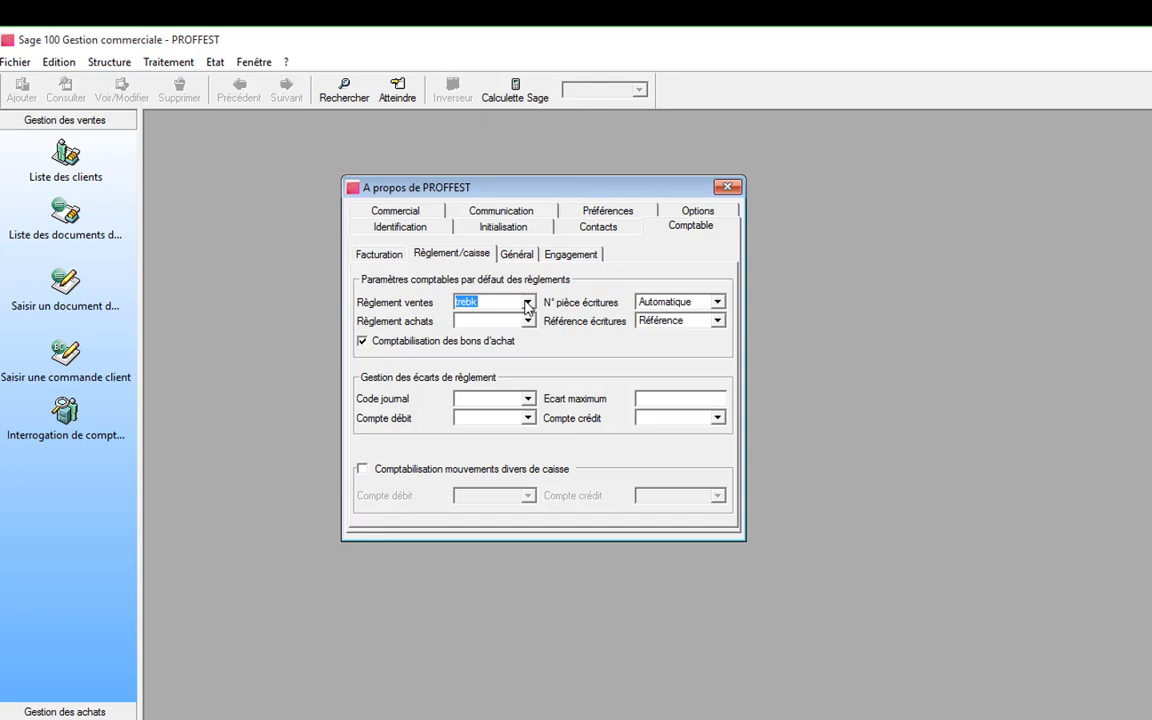
key("Delete")
Return to the default invoicing parameters and close the company settings
left_click(379, 255)
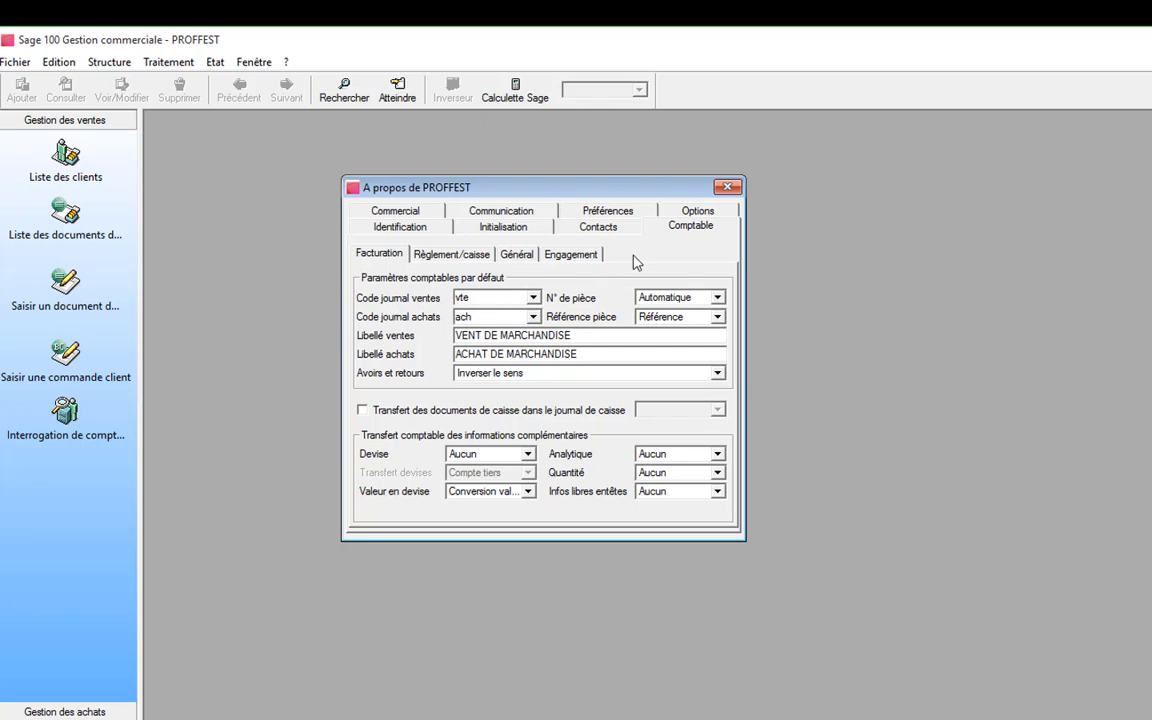
left_click(728, 187)
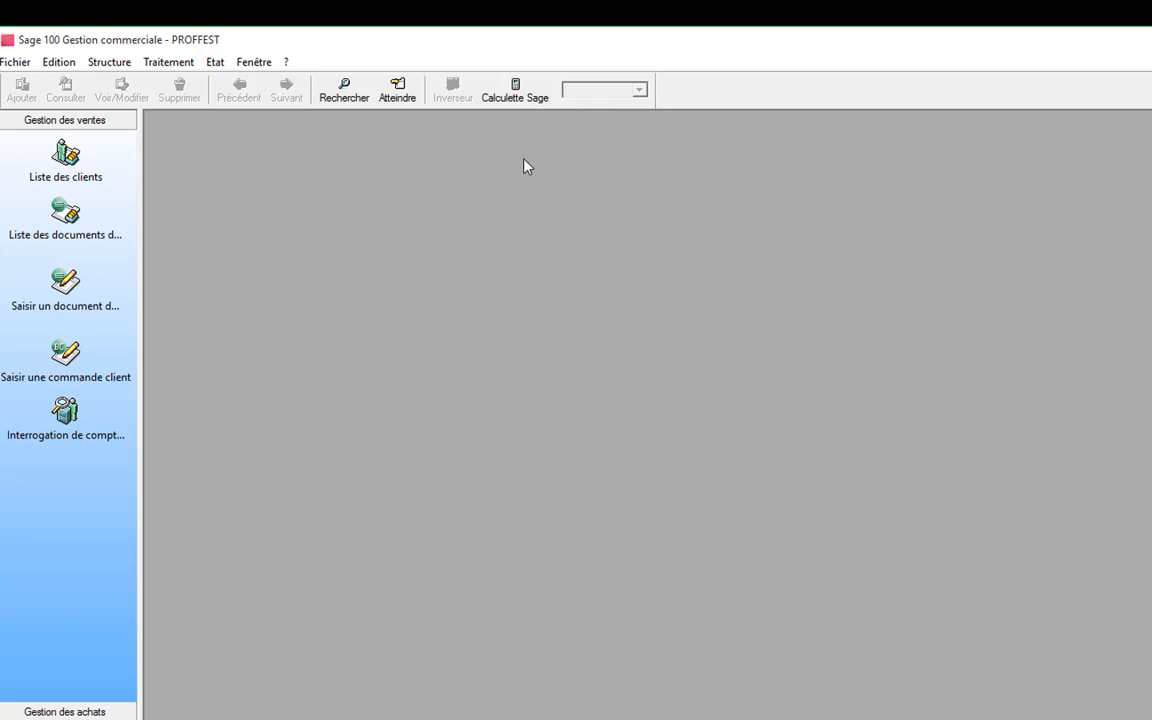
Open the sales invoice with status A comptabiliser, enlarge its window to review the article lines, prices and quantities, and close it
left_click(179, 64)
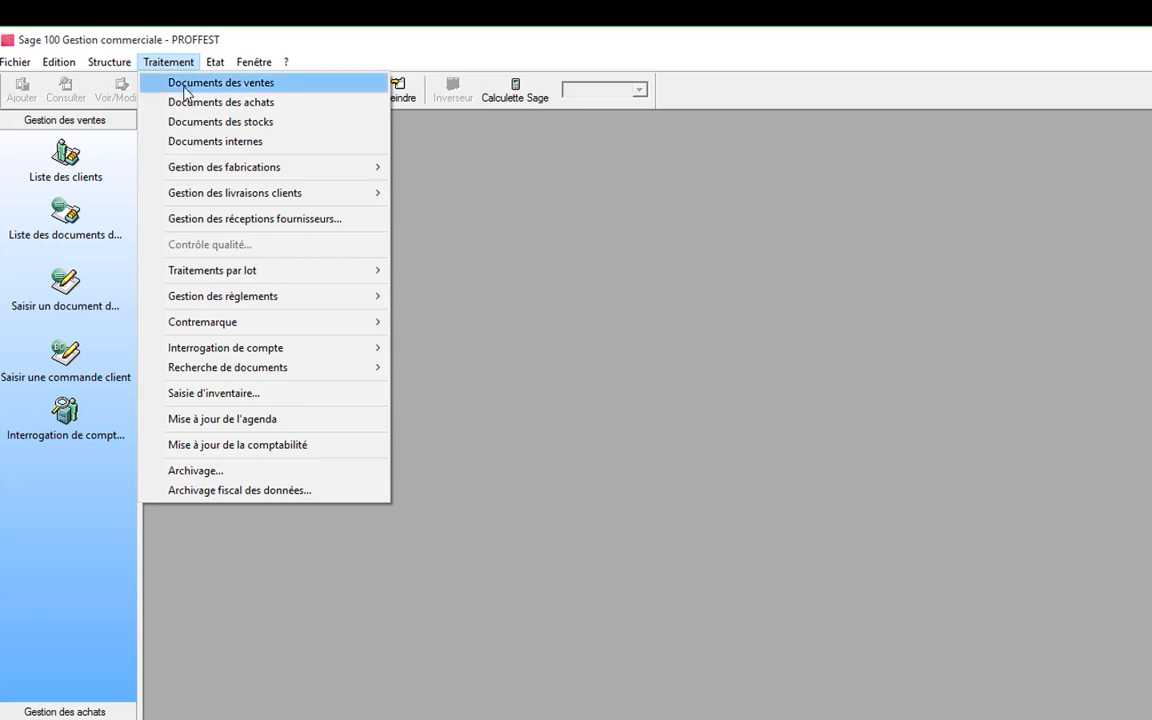
left_click(236, 87)
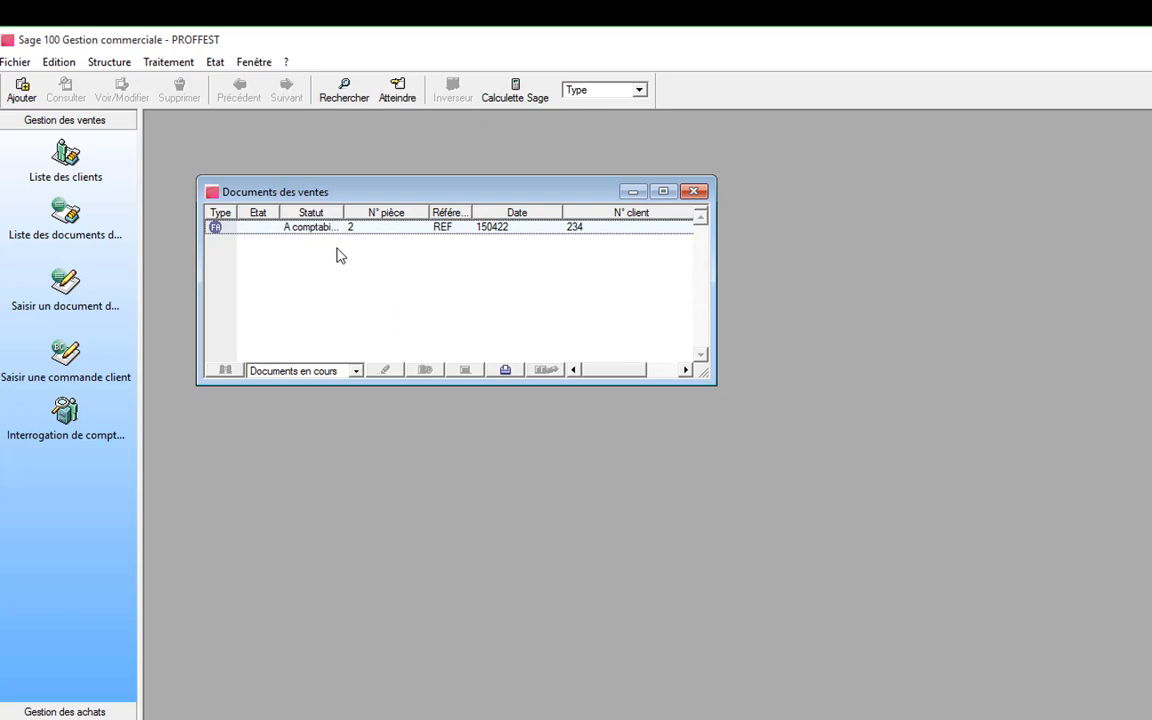
double_click(399, 224)
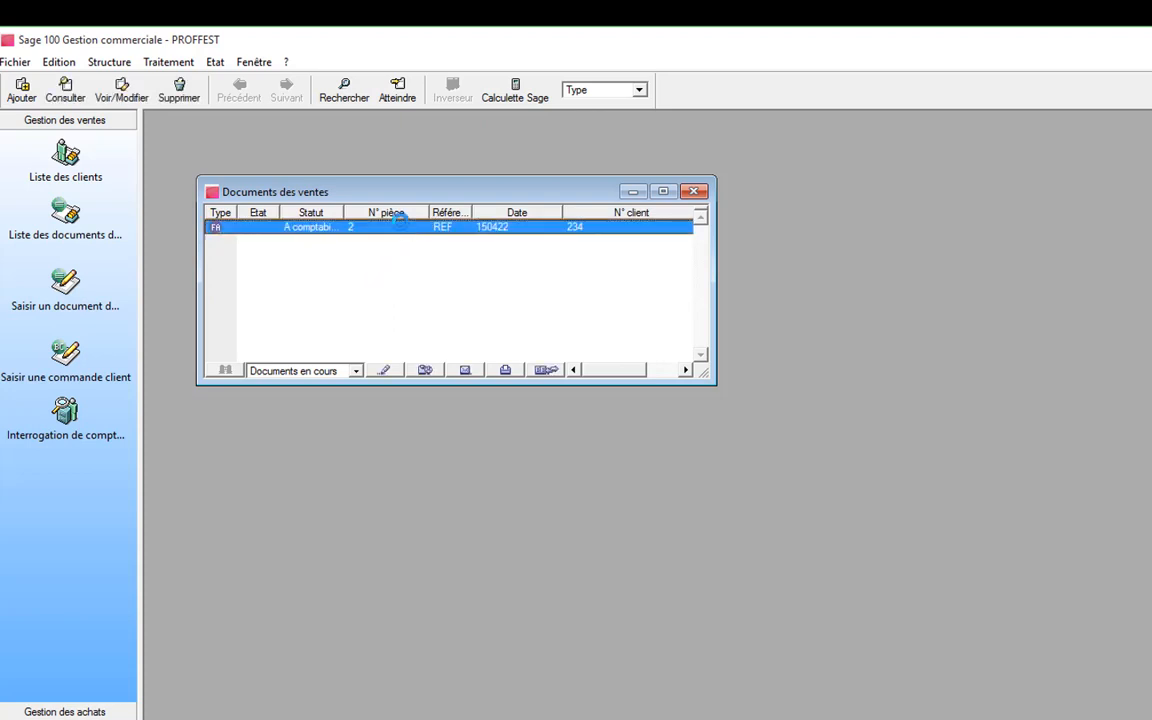
left_click_drag(708, 226, 647, 212)
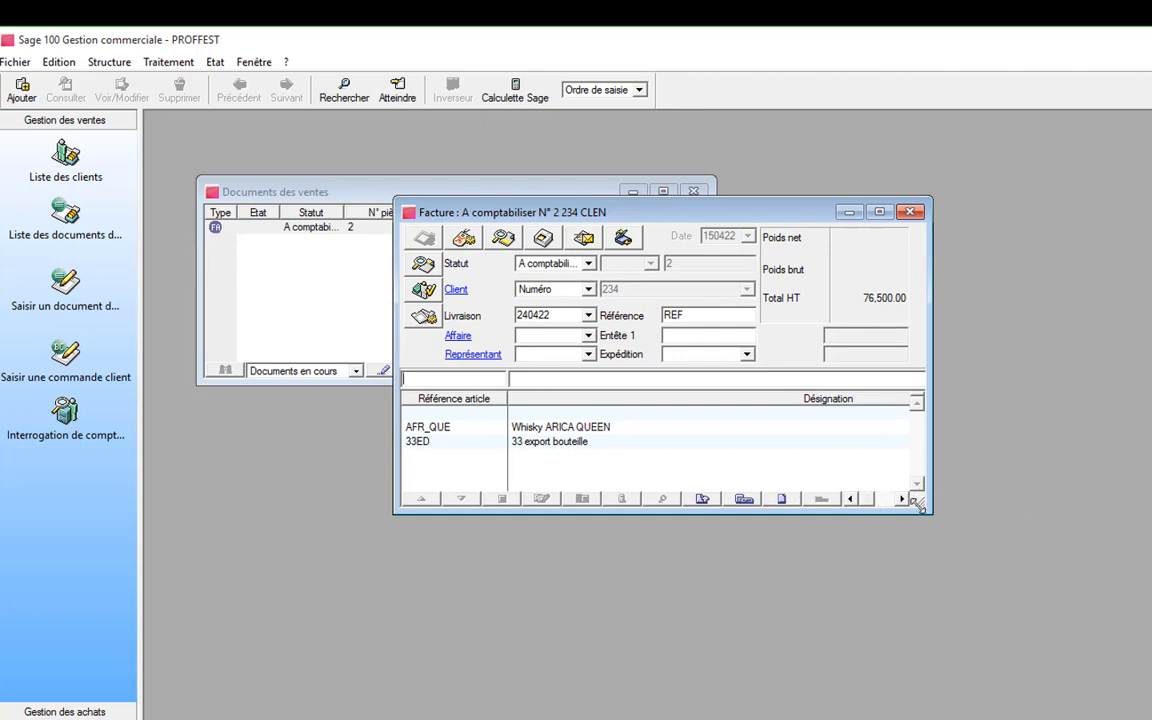
left_click_drag(929, 516, 1150, 719)
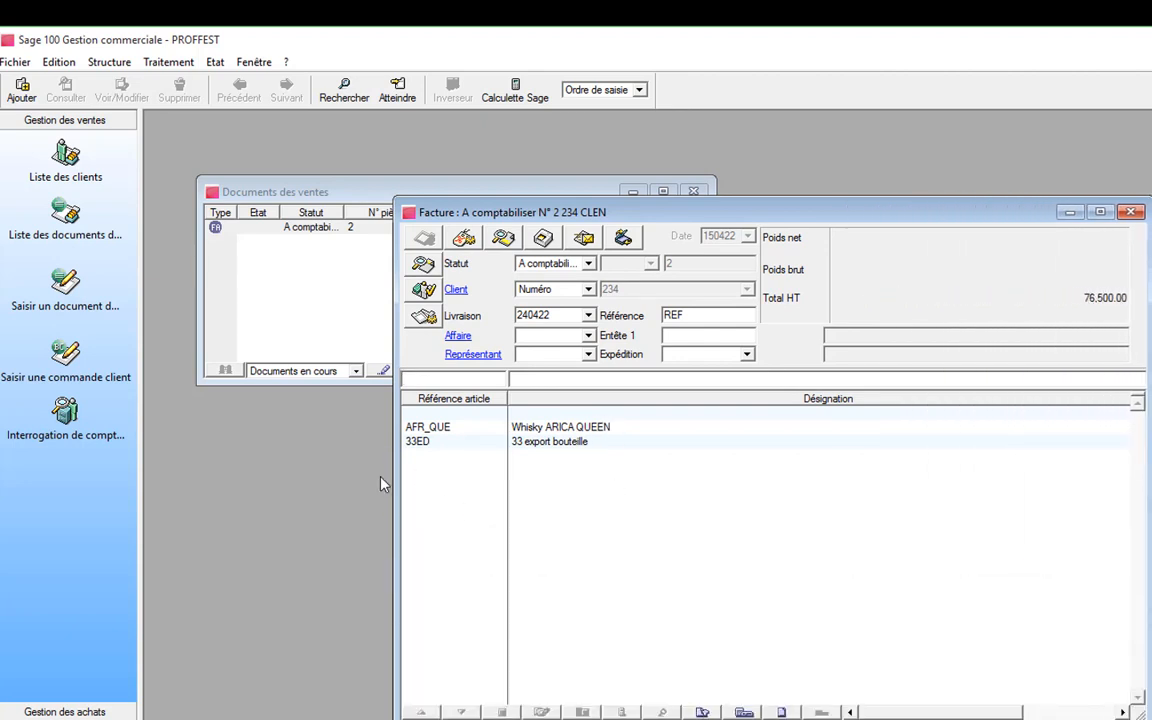
left_click_drag(397, 484, 208, 469)
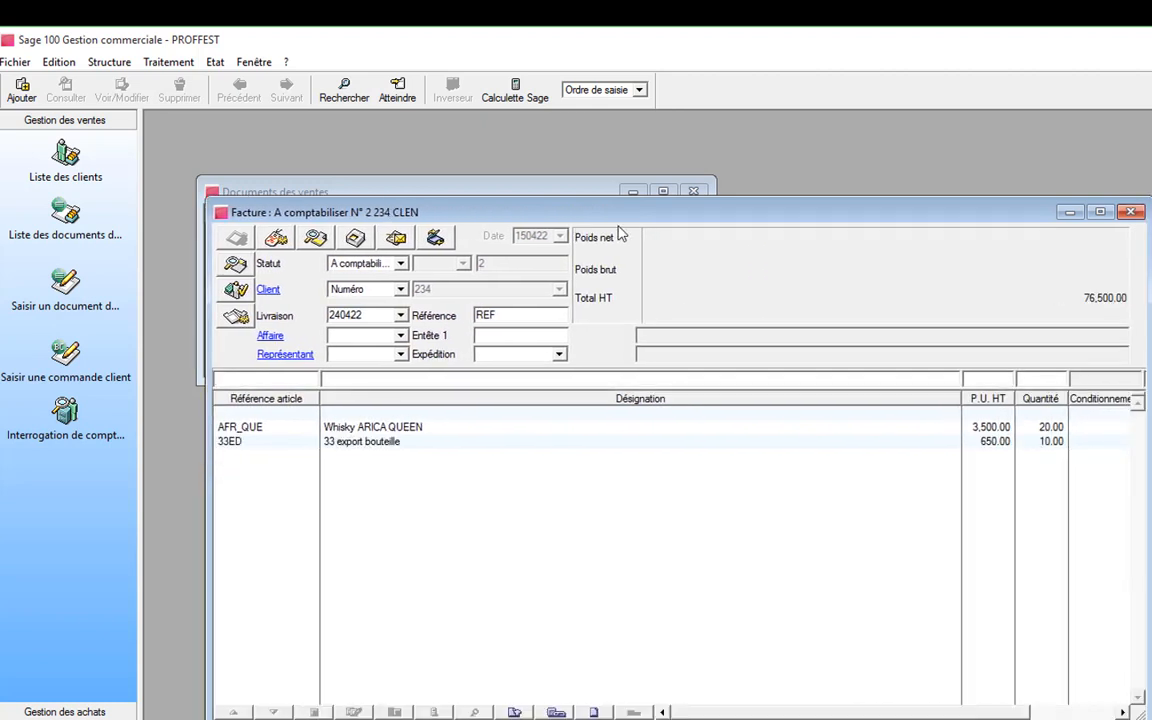
left_click_drag(691, 213, 675, 163)
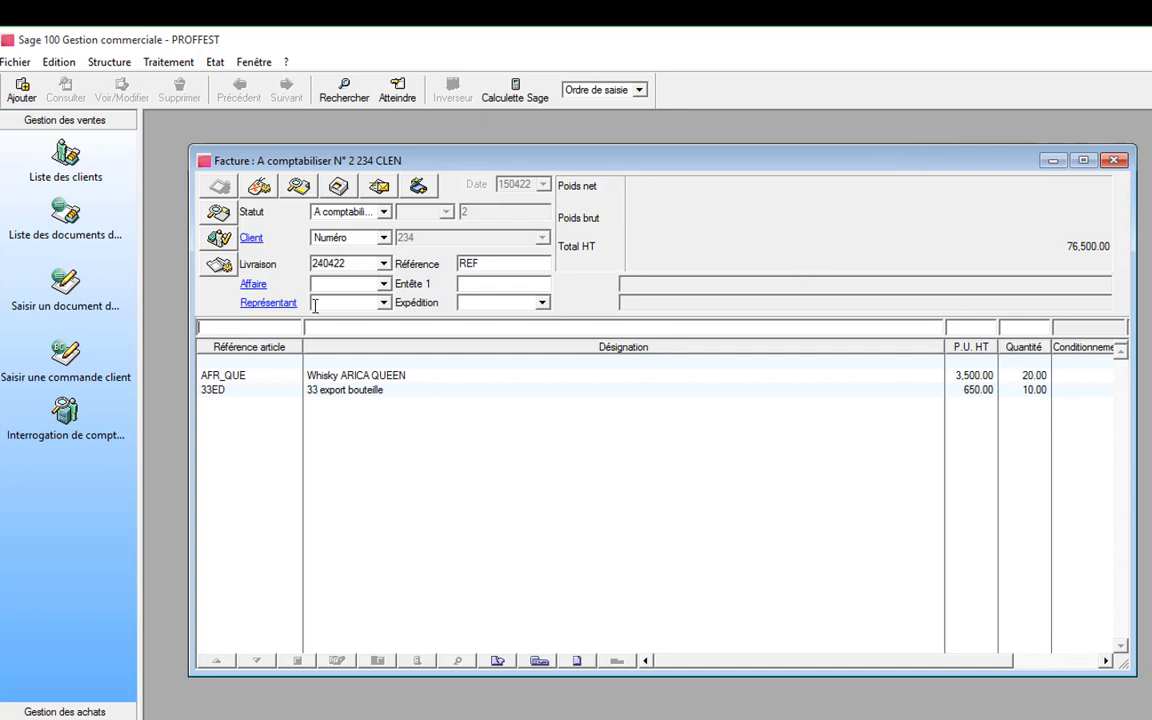
key("Tab")
left_click(1114, 160)
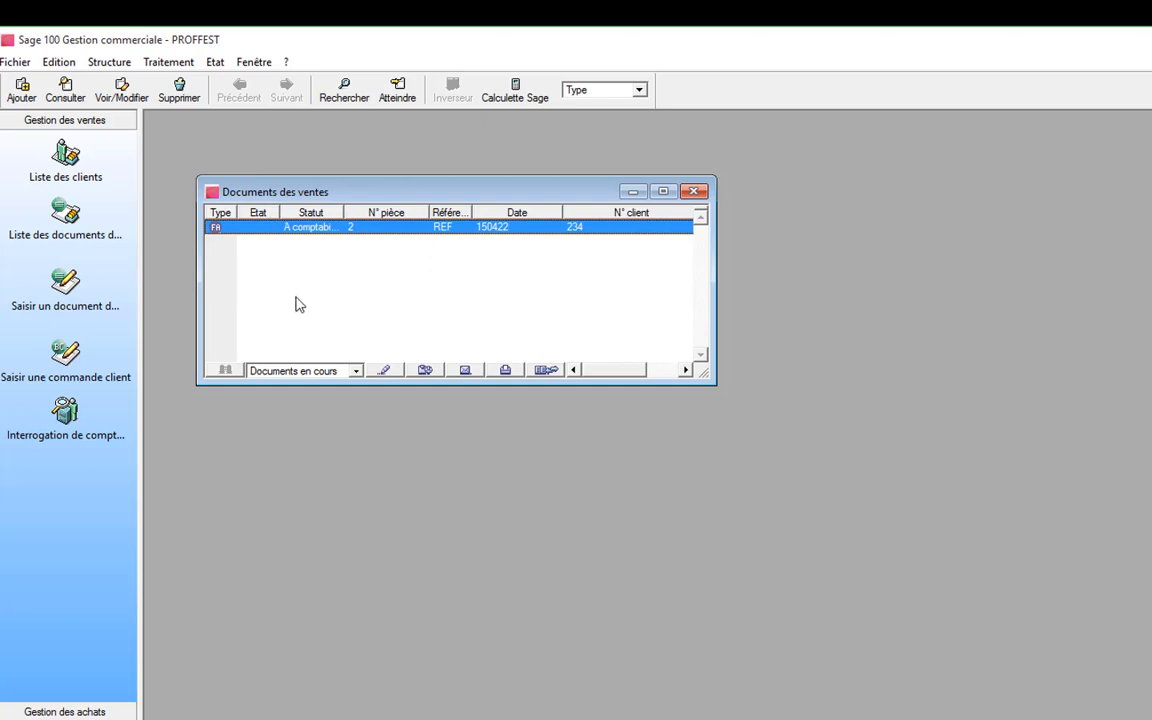
Look up the invoice's client in the customer payment entry (Saisie des règlements clients), then close it
left_click(166, 62)
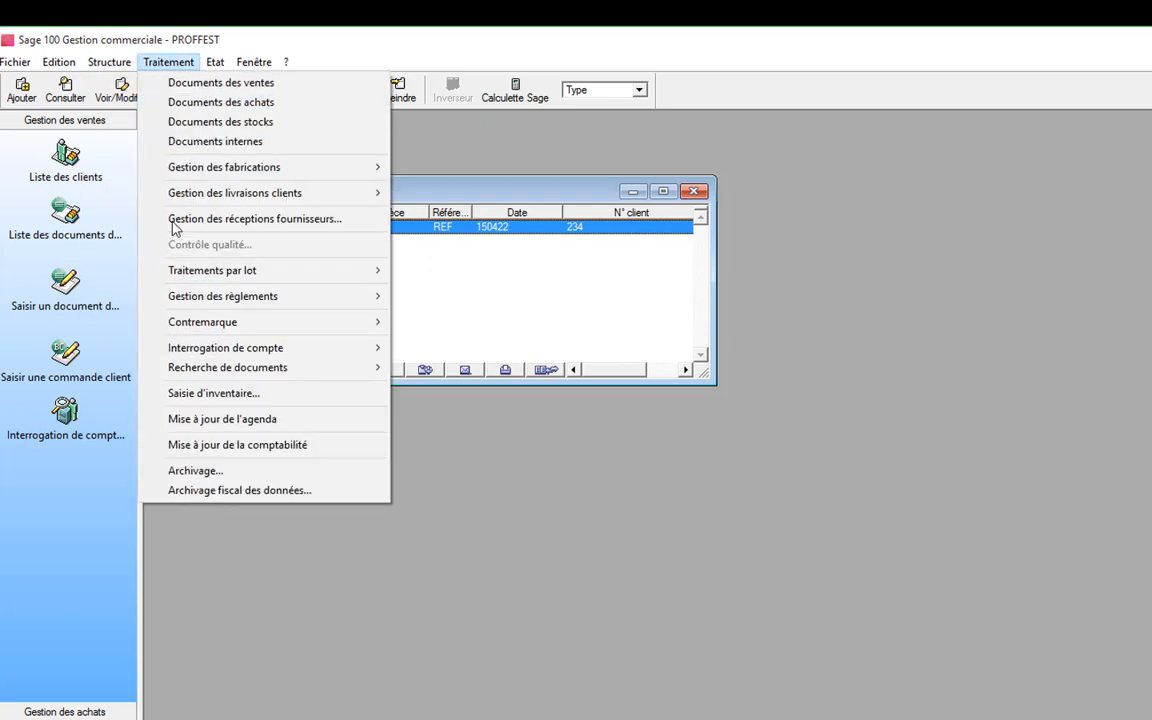
mouse_move(267, 296)
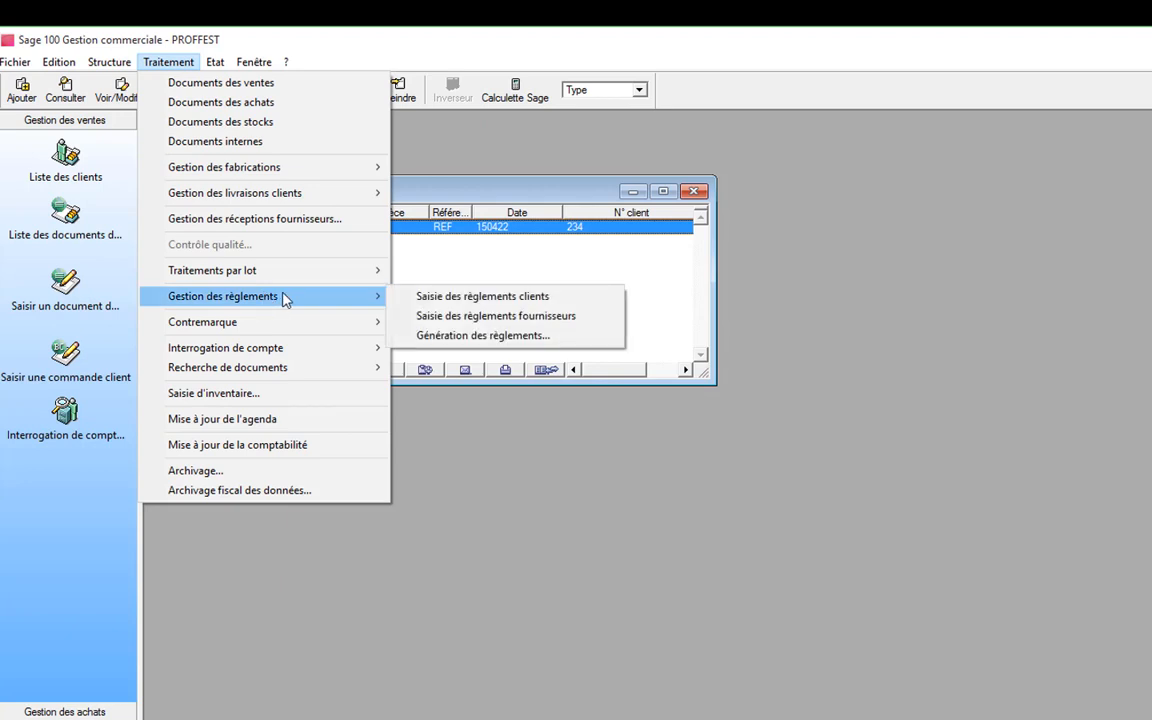
left_click(530, 299)
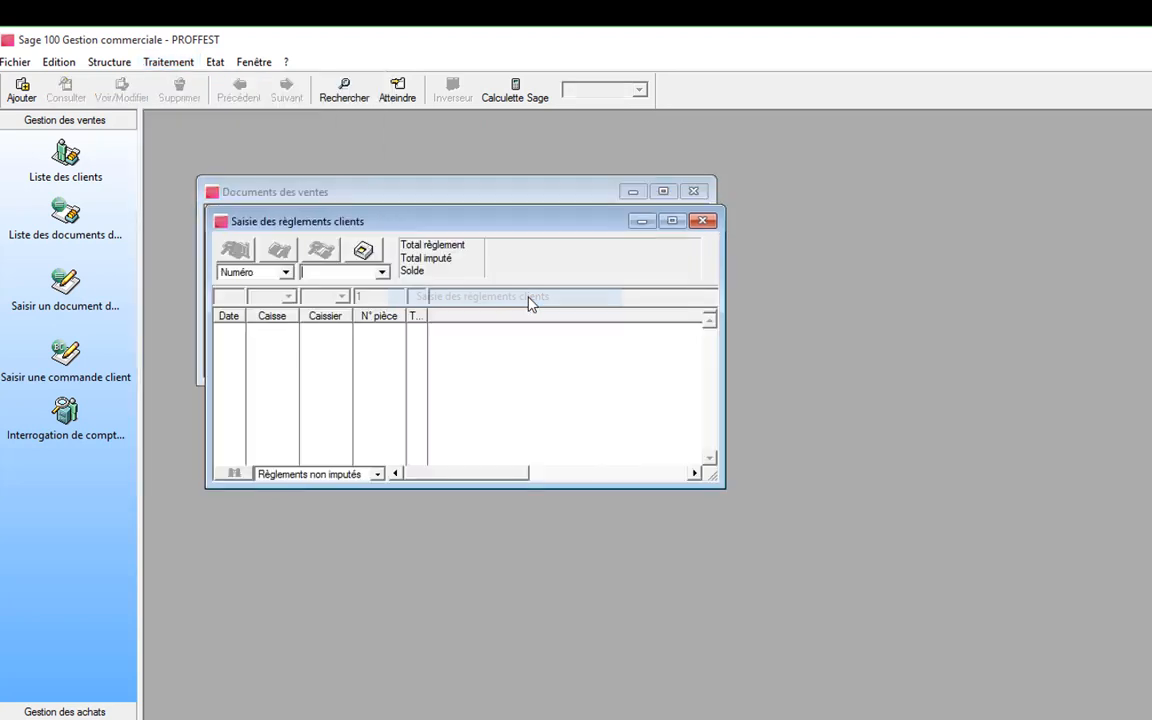
left_click(381, 272)
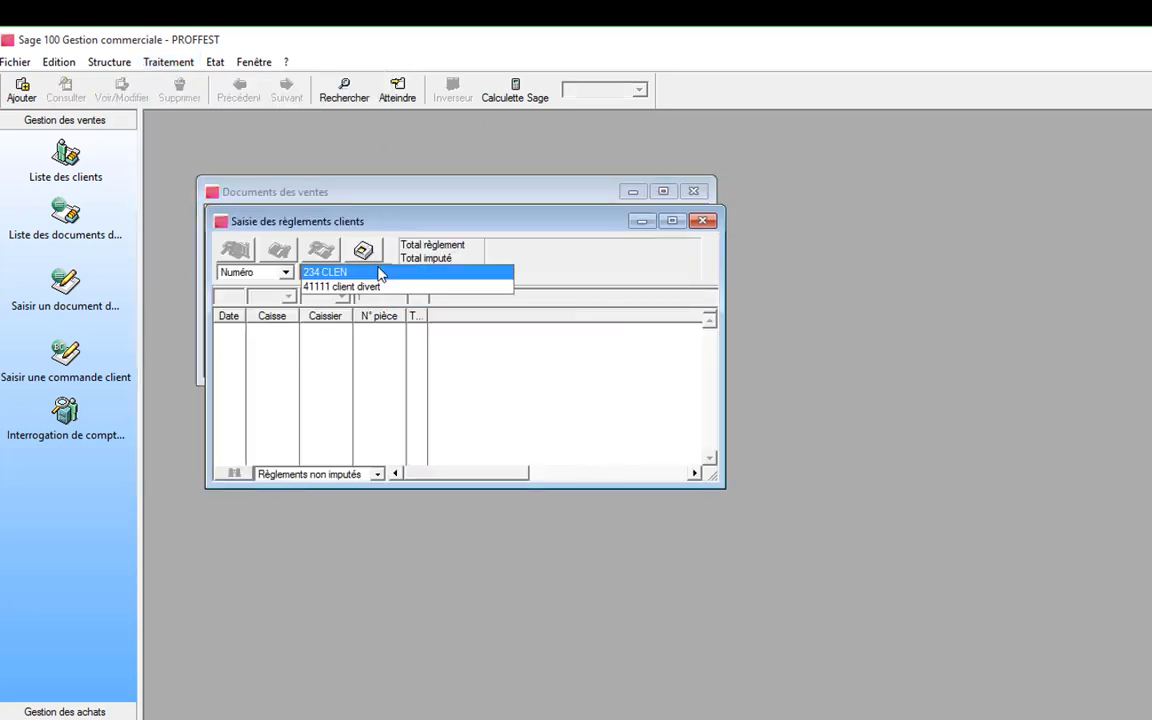
left_click(381, 272)
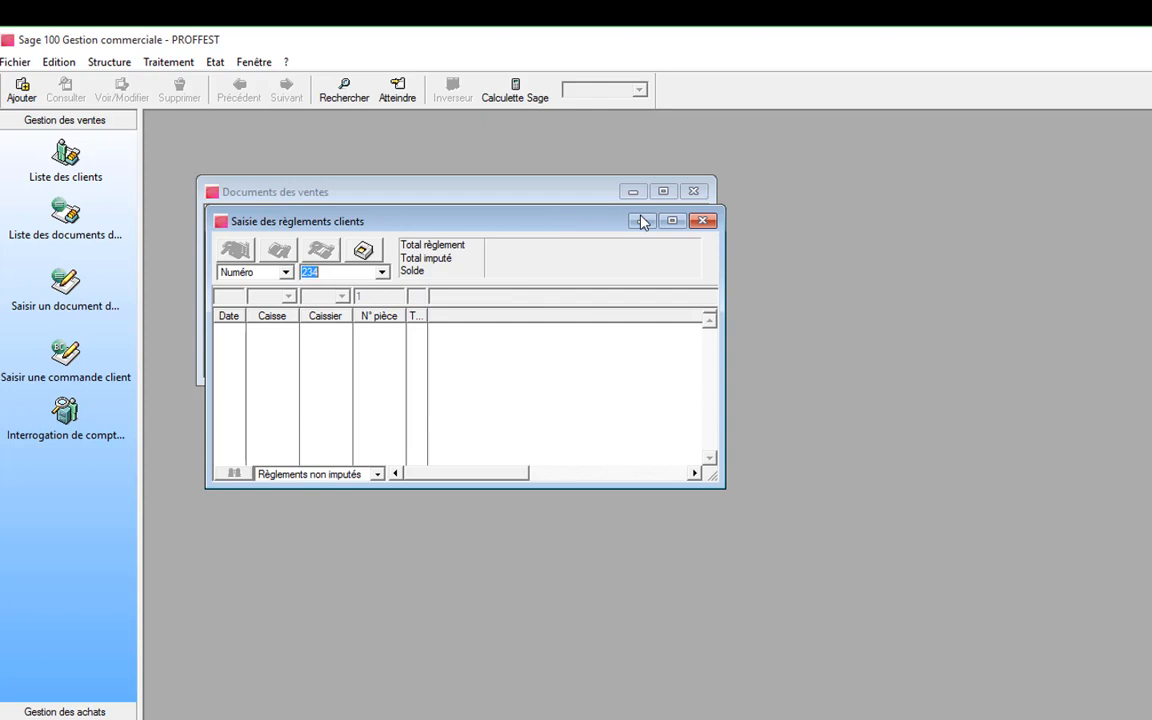
left_click(703, 222)
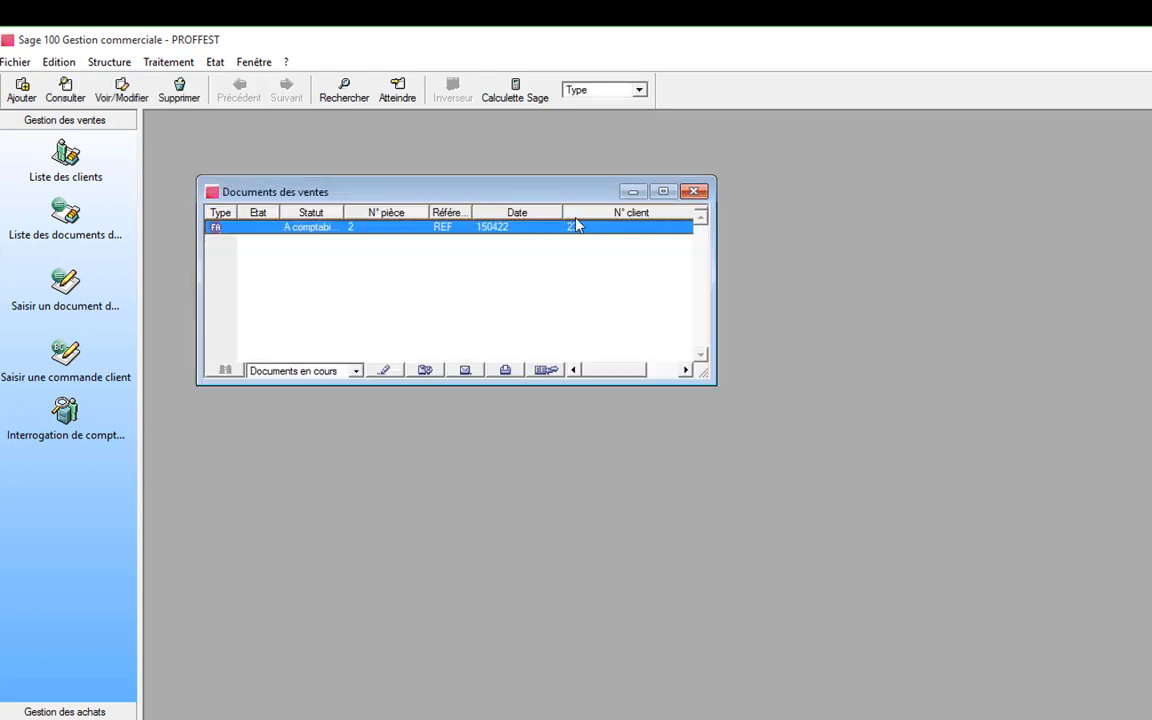
Open the sales invoice awaiting accounting and start registering its cash settlement from the document valuation, with the label "FACT"
double_click(484, 229)
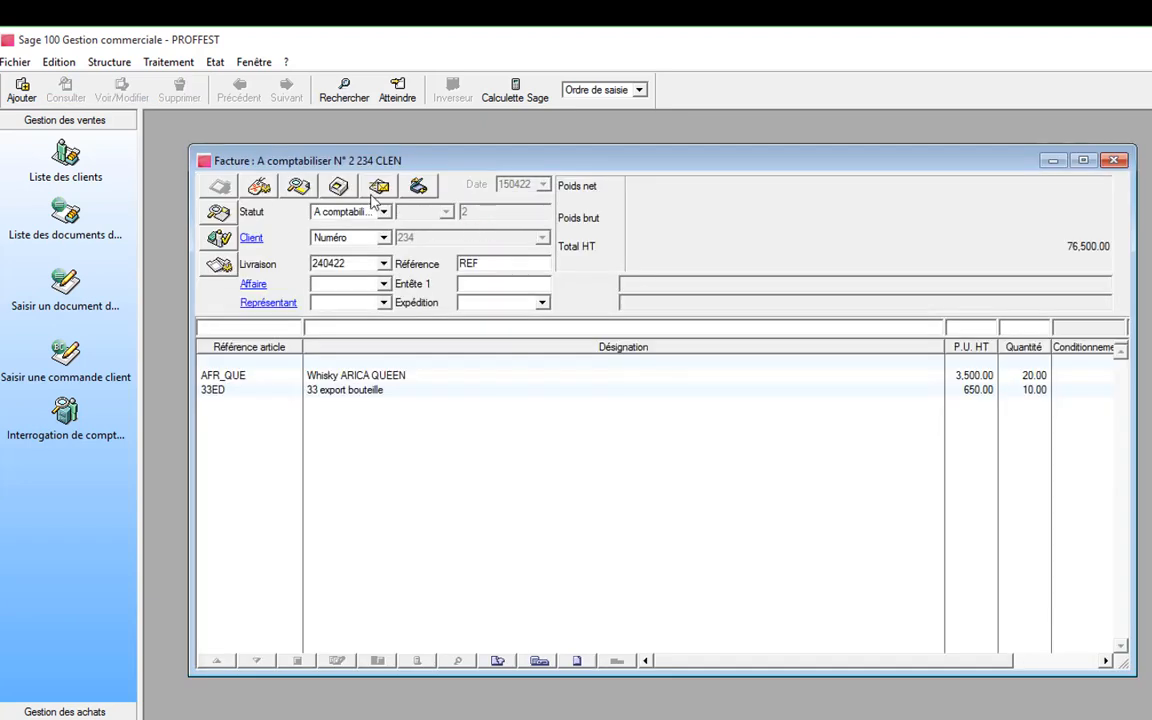
left_click(1083, 160)
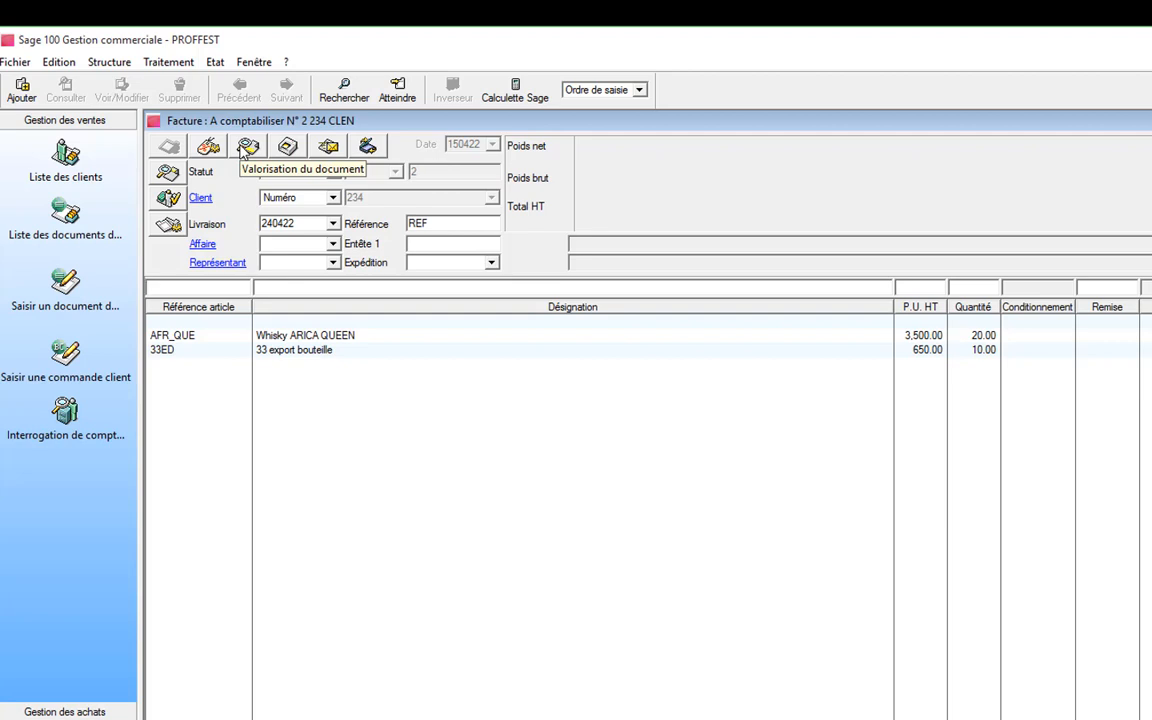
left_click(247, 147)
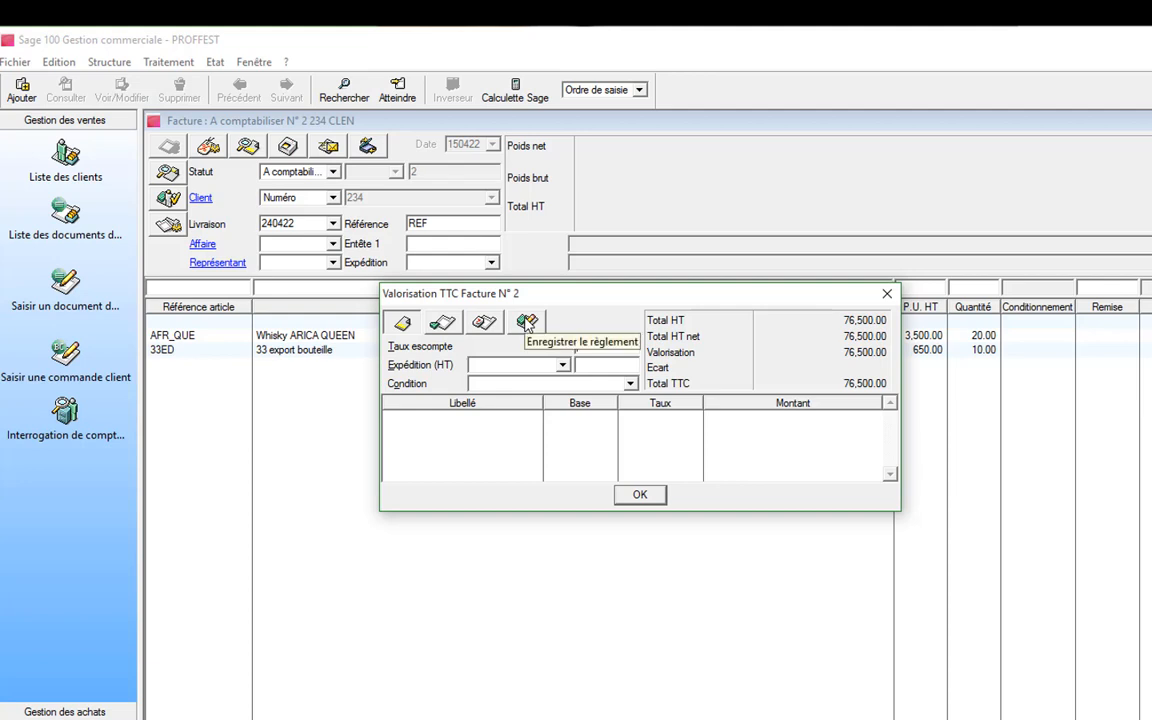
left_click(527, 320)
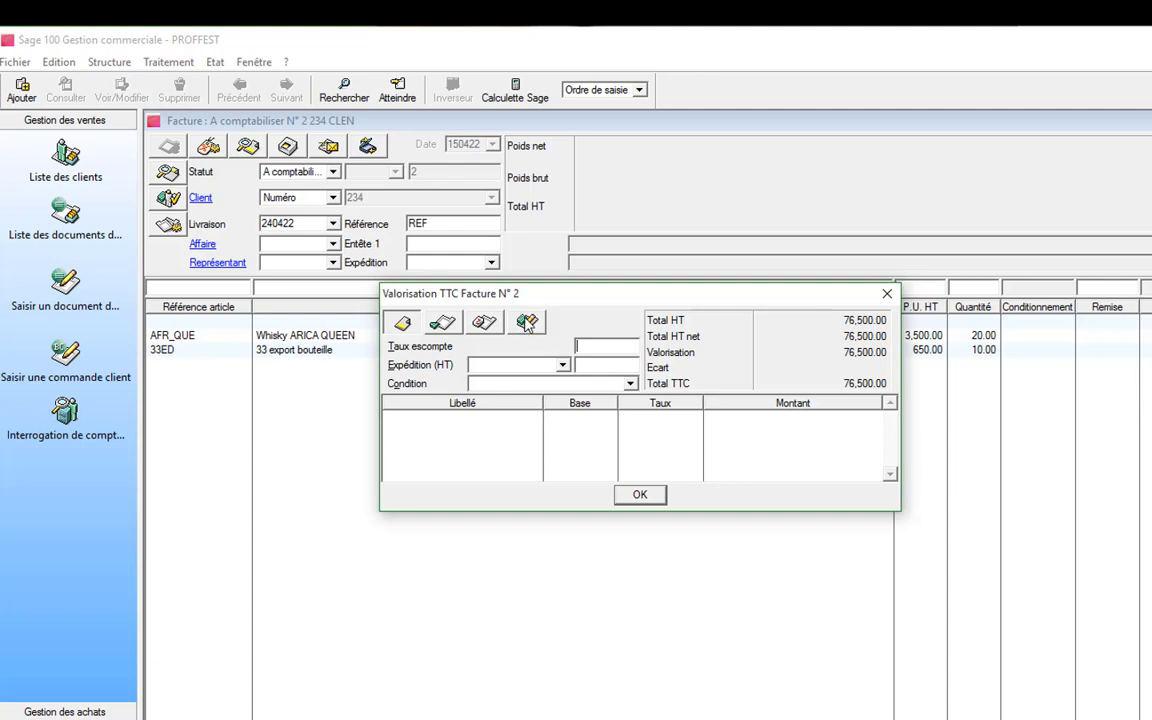
left_click_drag(500, 418, 525, 279)
left_click(436, 324)
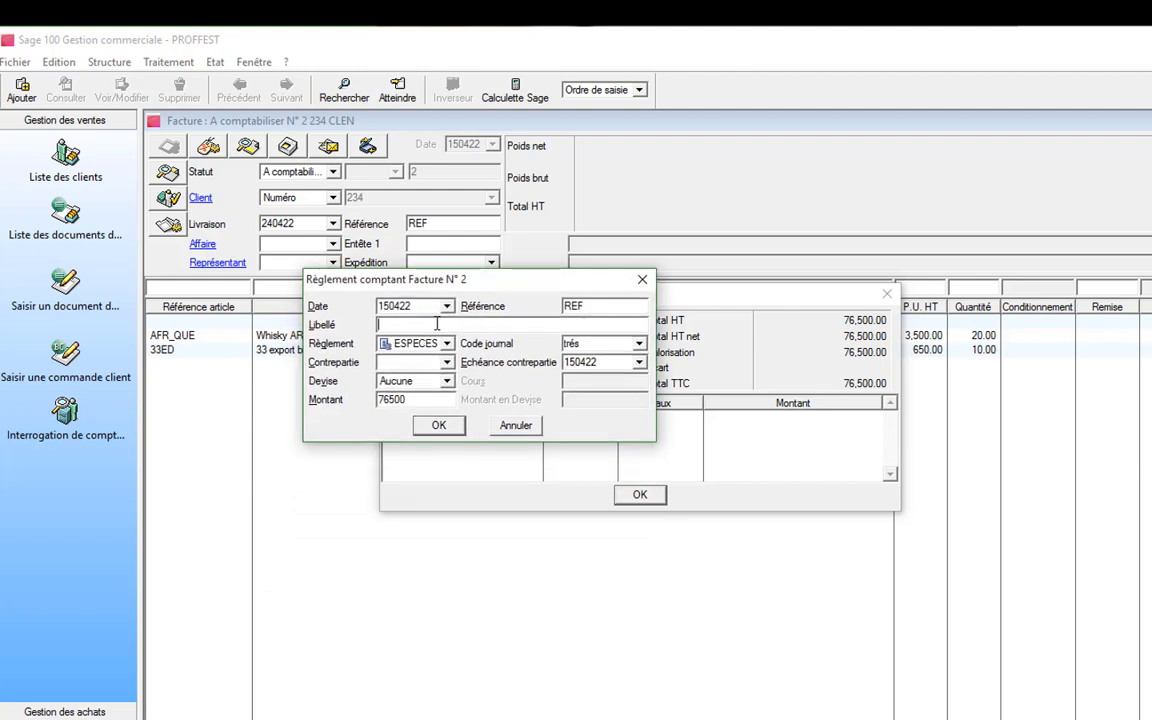
type("FACT")
Keep ESPECES as the settlement's payment method and choose the "trés espéce" journal
left_click(447, 345)
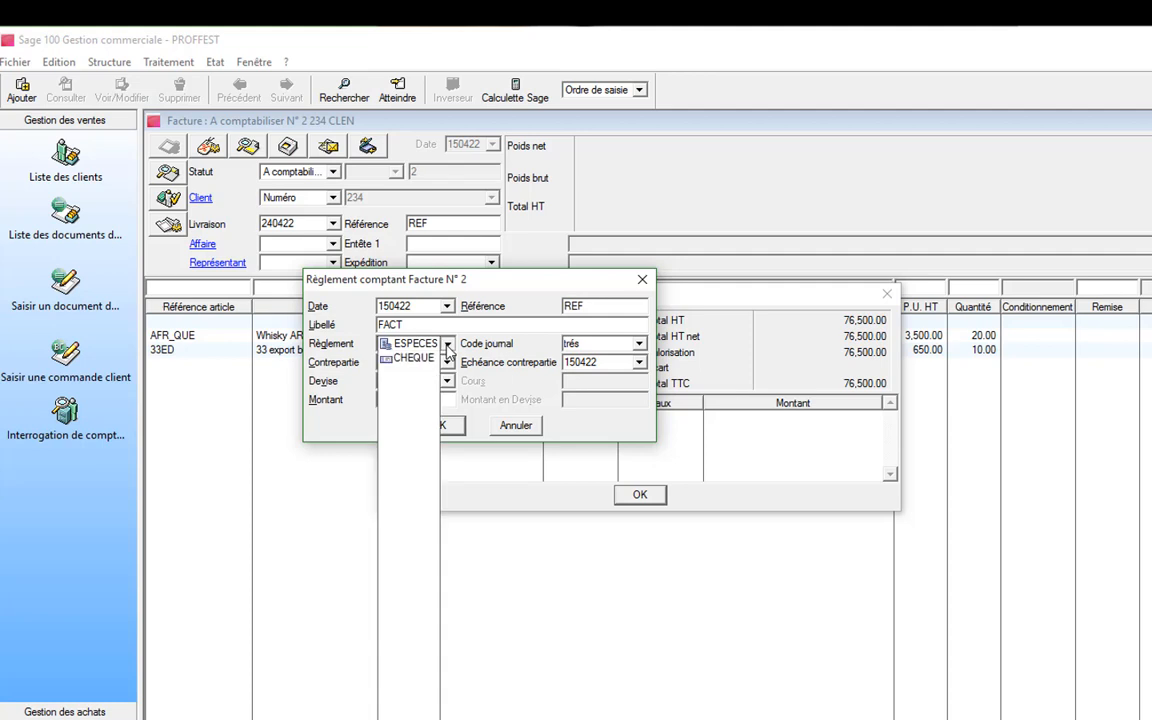
left_click(446, 348)
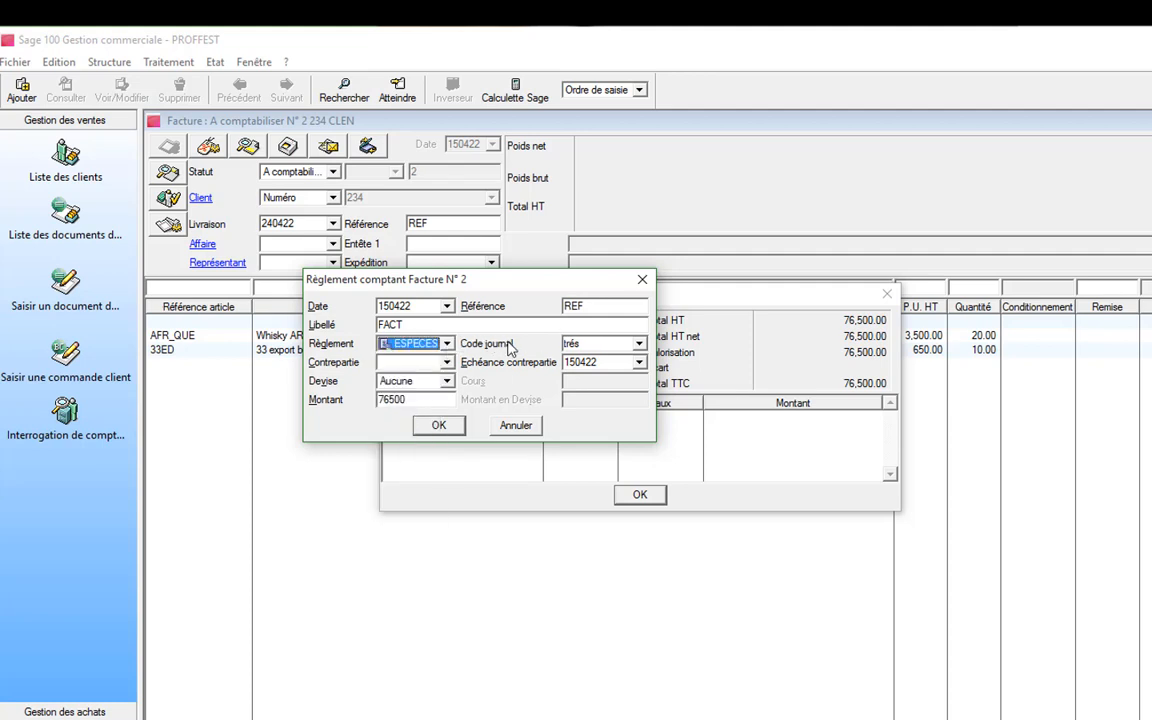
left_click(639, 346)
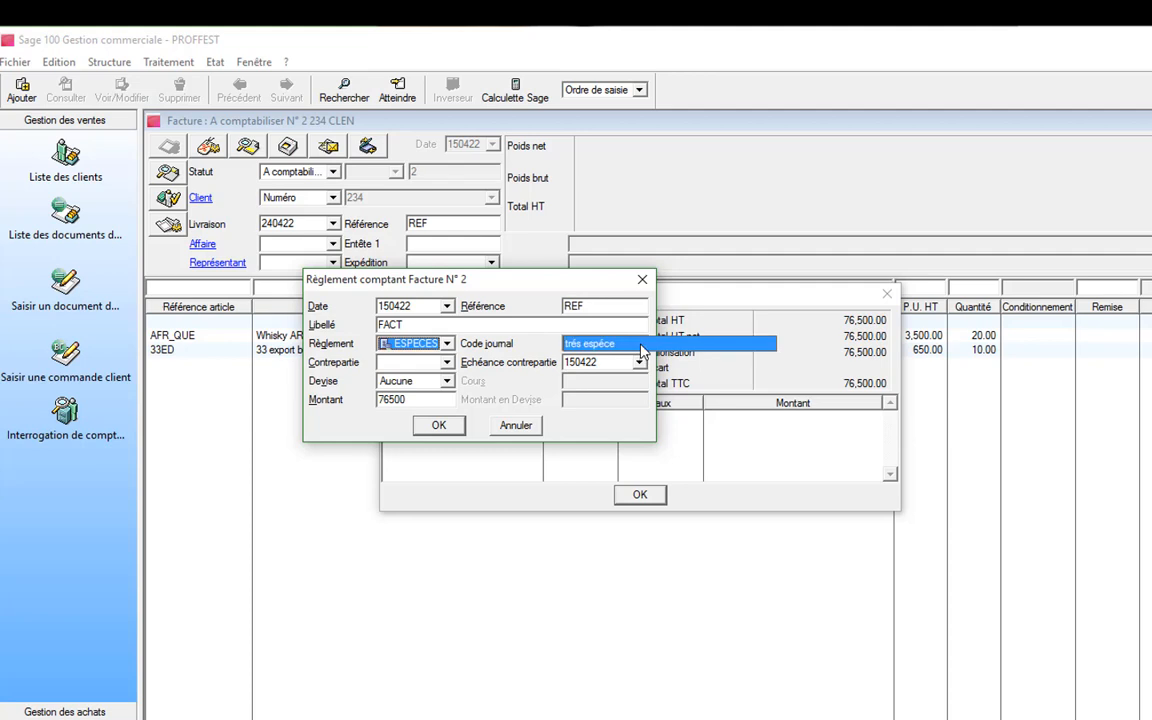
left_click(641, 345)
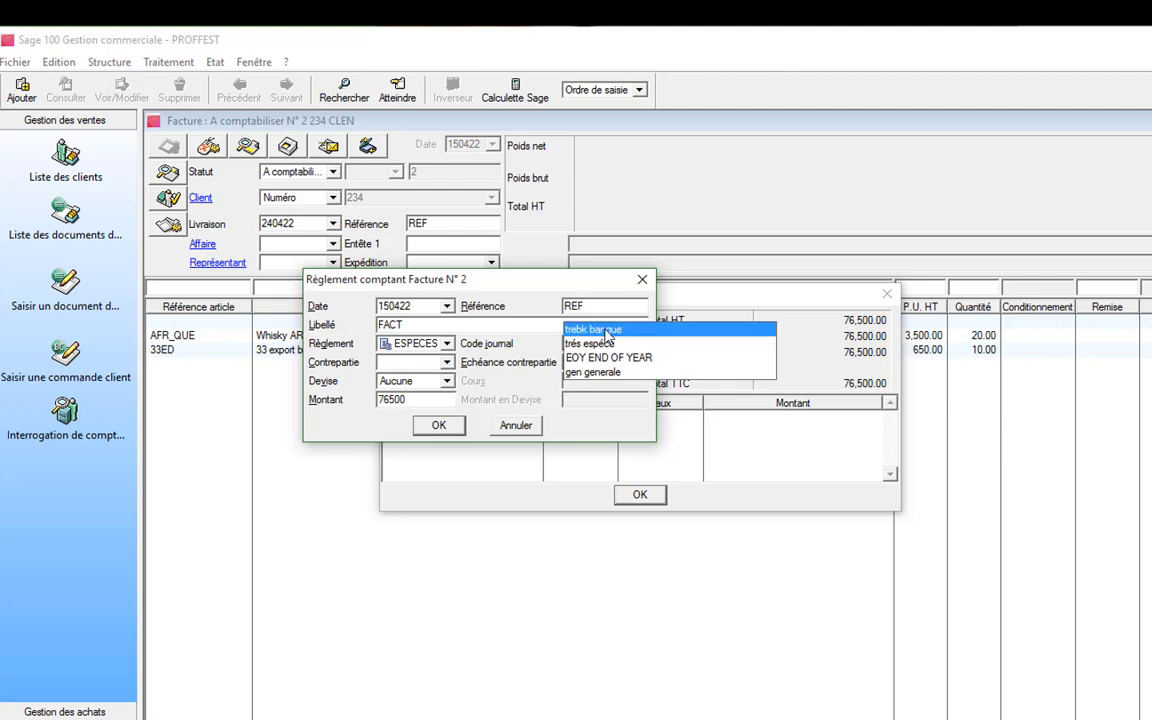
left_click(600, 343)
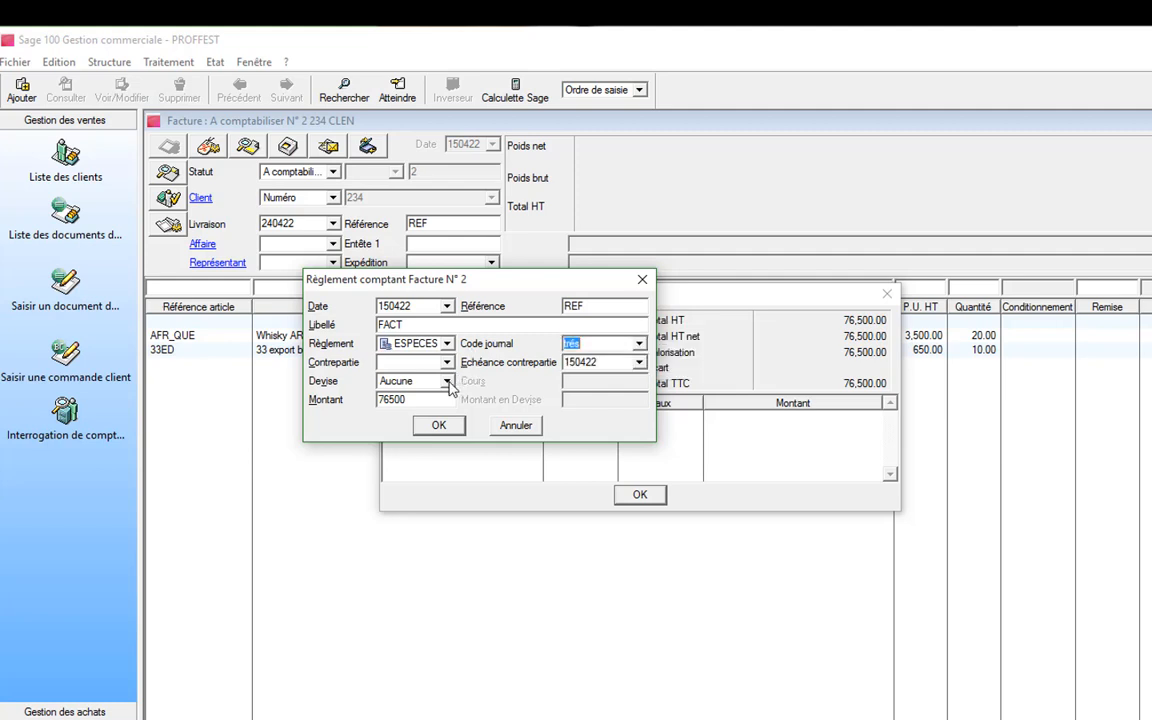
Keep the settlement amount, pick 15 April 2022 as the counterpart due date, validate the settlement and close the sales invoice
left_click(420, 402)
double_click(416, 399)
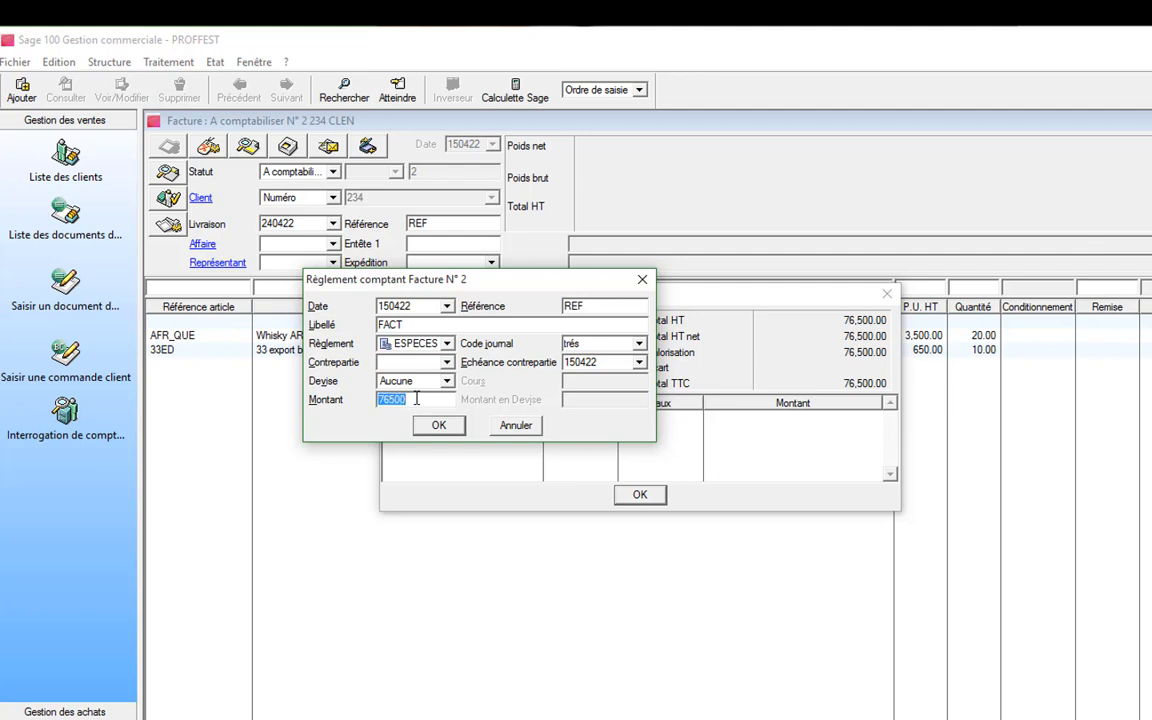
left_click(417, 399)
left_click(639, 364)
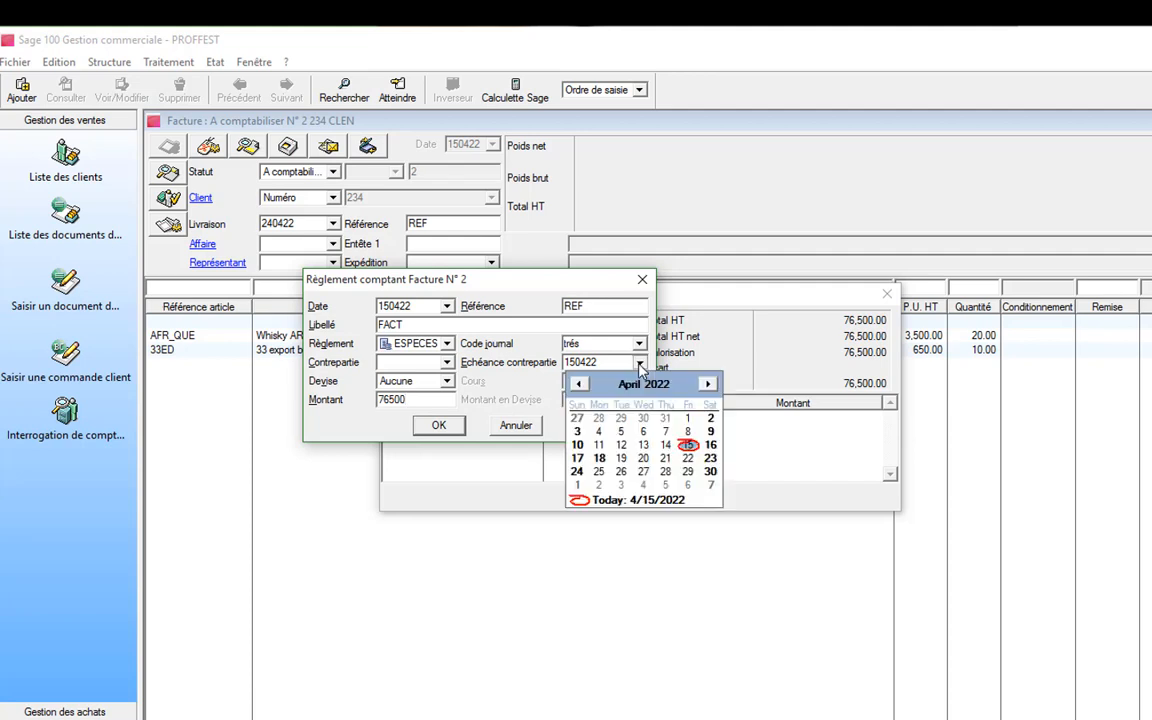
left_click(690, 445)
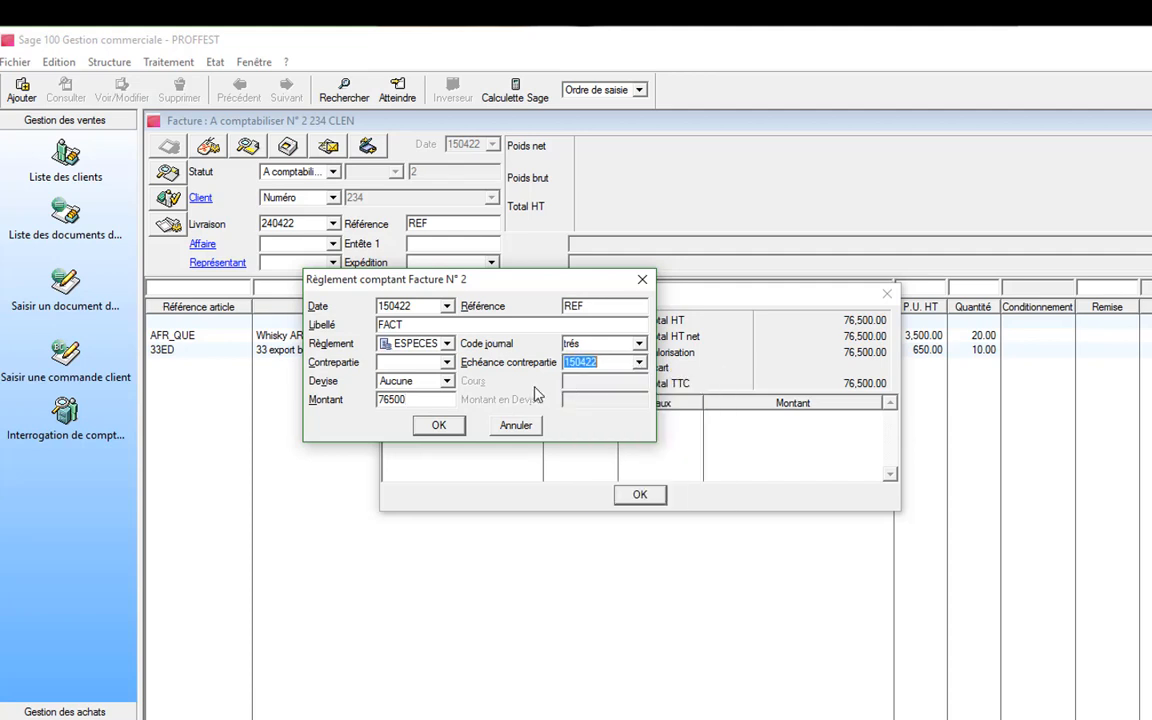
left_click(442, 426)
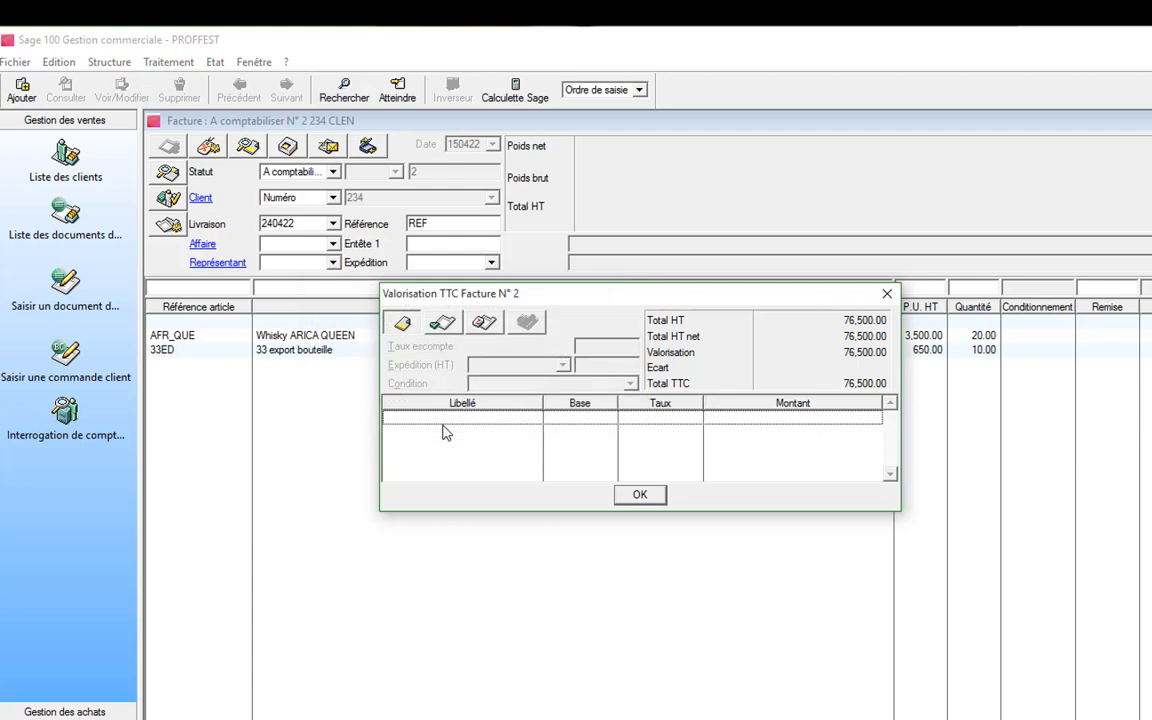
left_click(640, 495)
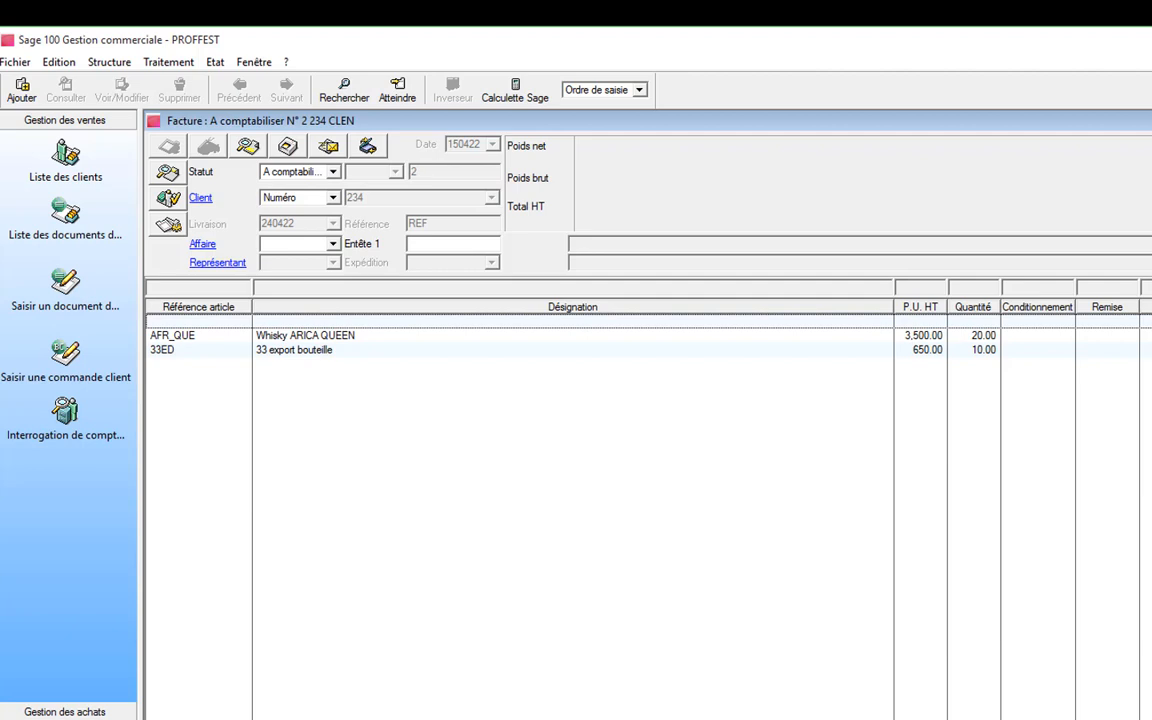
left_click_drag(1083, 120, 959, 188)
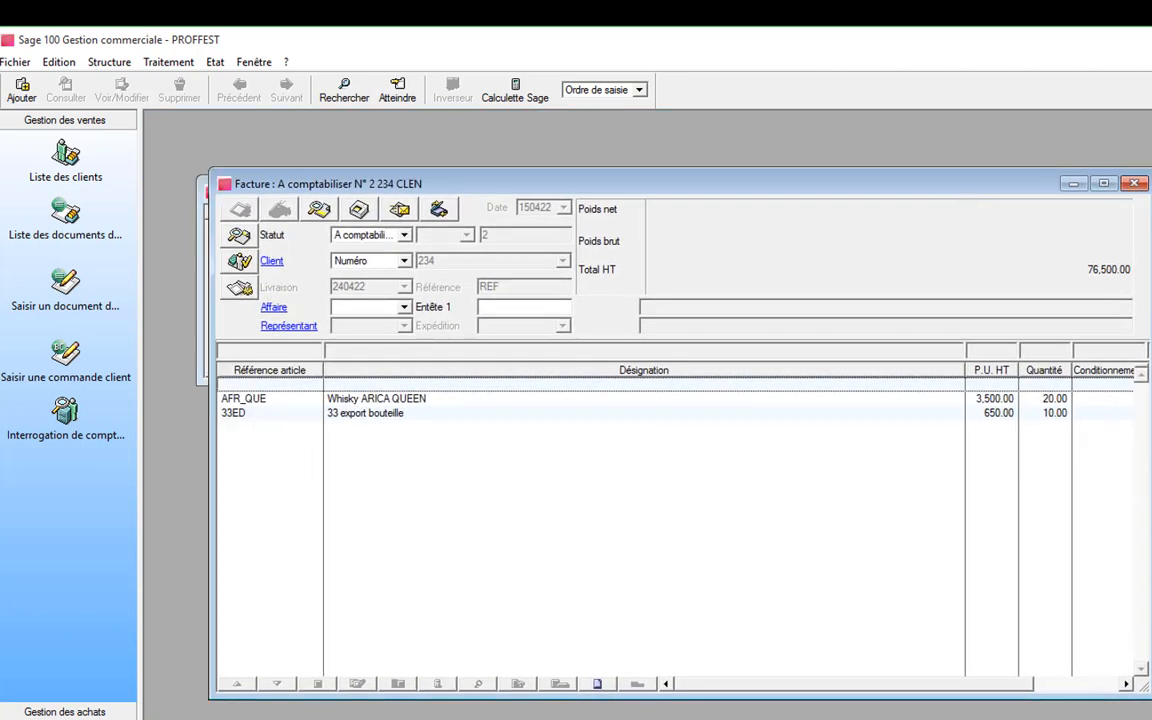
left_click(1128, 184)
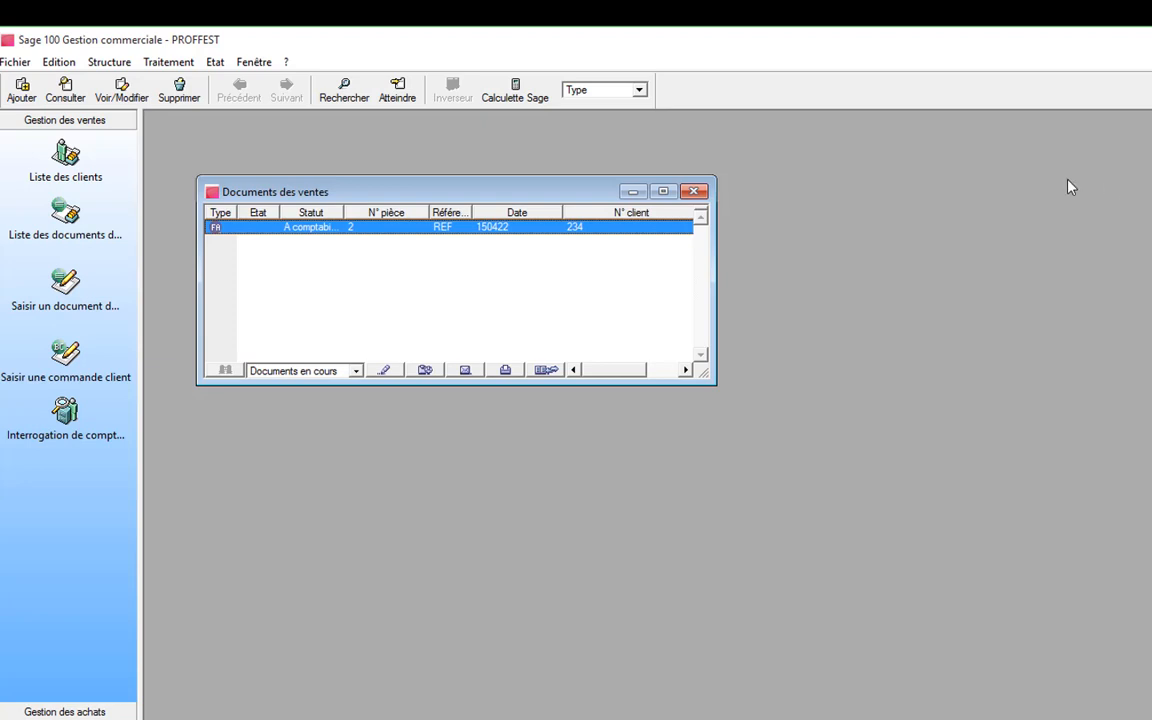
Open the first invoice in the purchase documents list and start registering its settlement from the valuation, with the label "FACV"
left_click(180, 65)
left_click(180, 100)
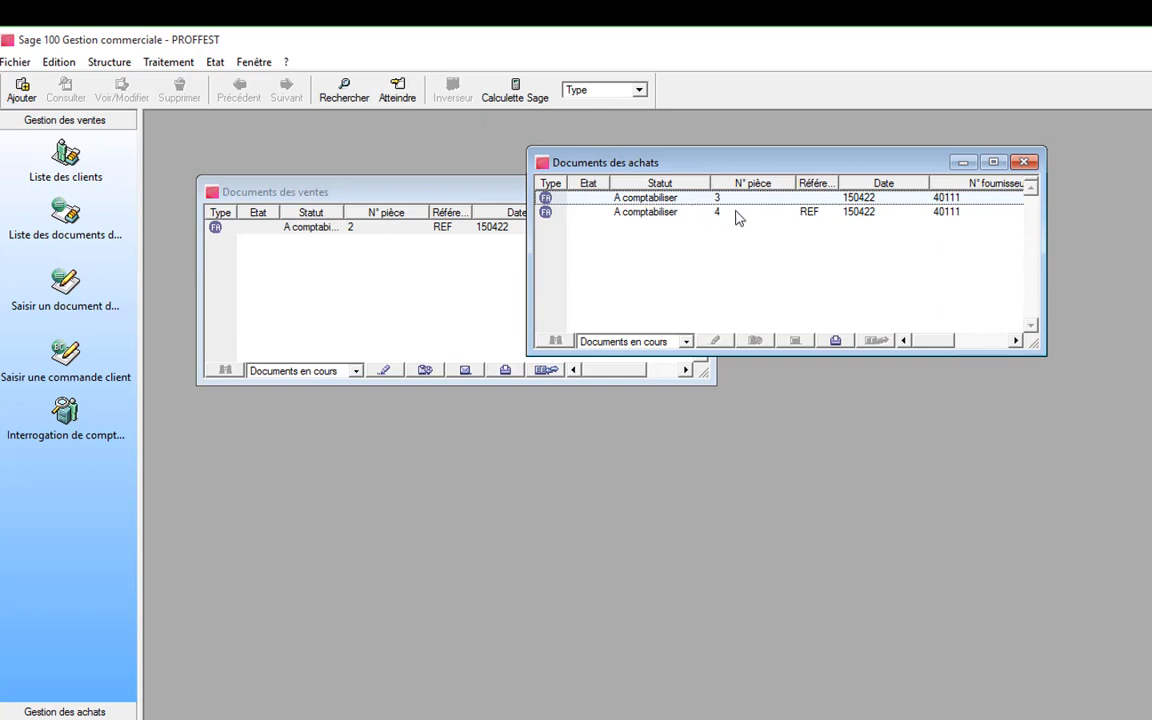
left_click(680, 199)
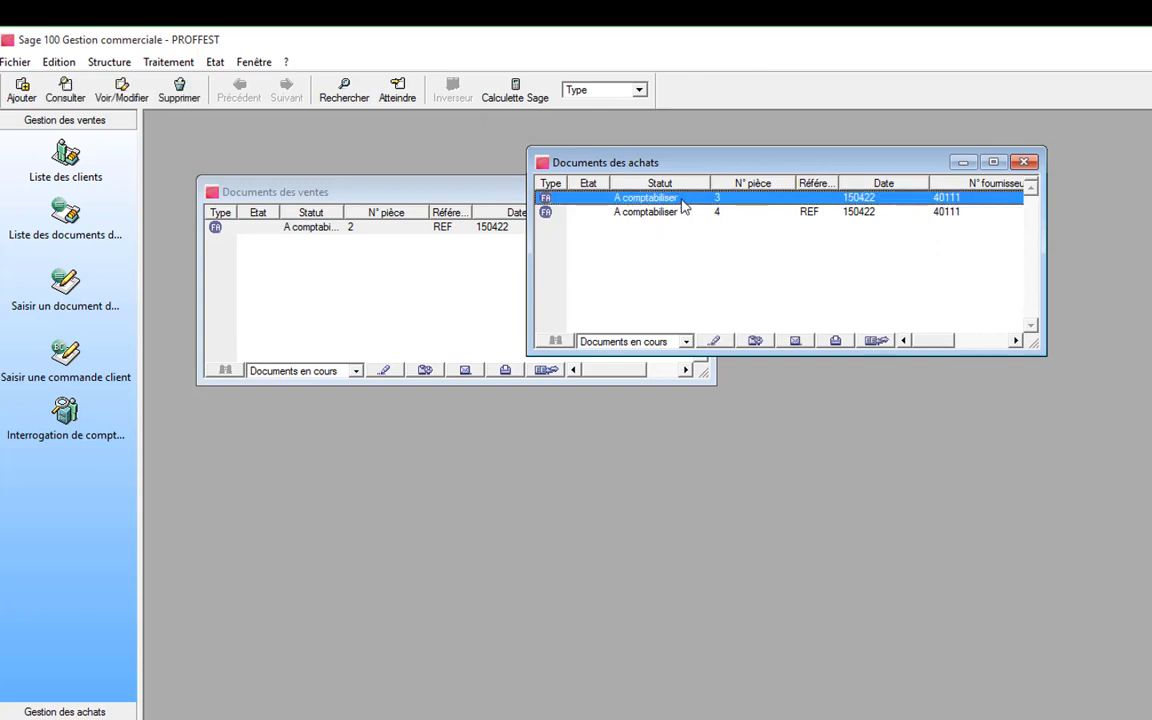
double_click(695, 200)
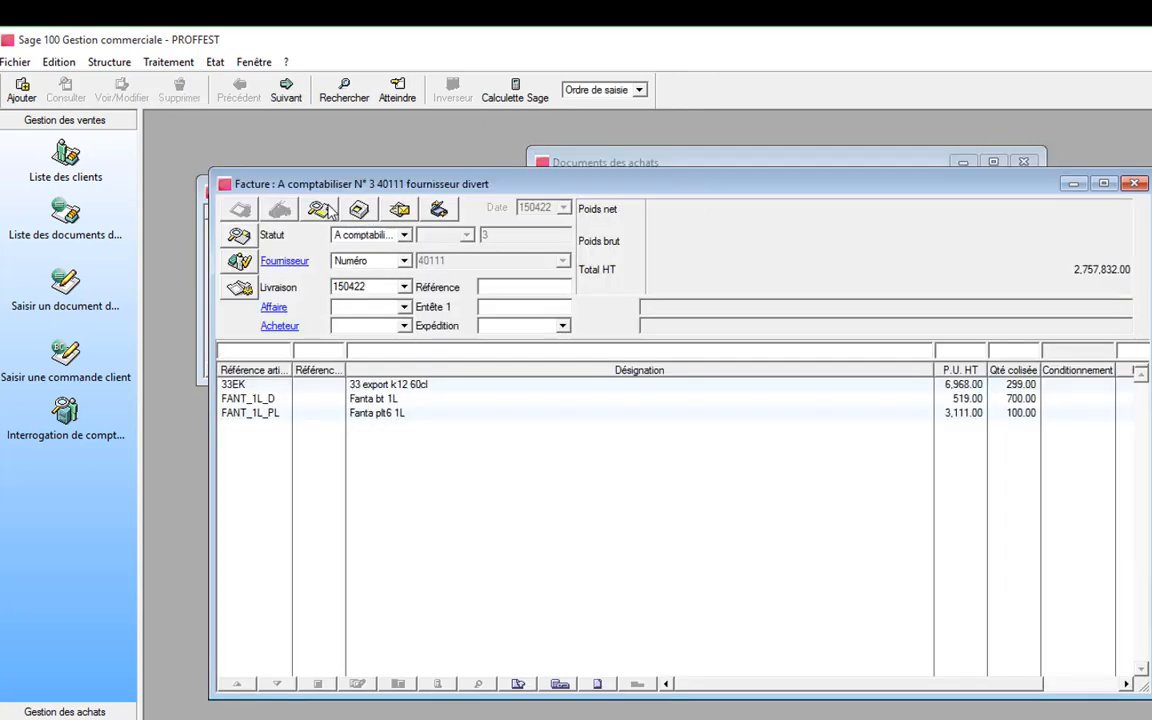
left_click(333, 211)
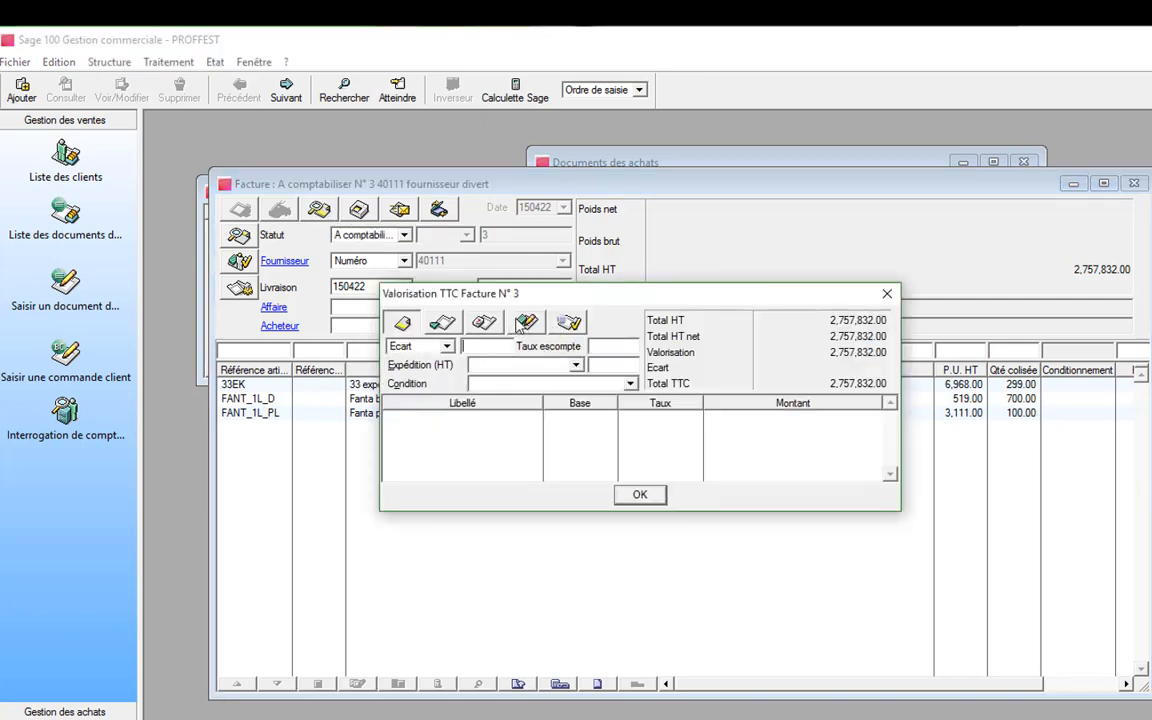
left_click(522, 322)
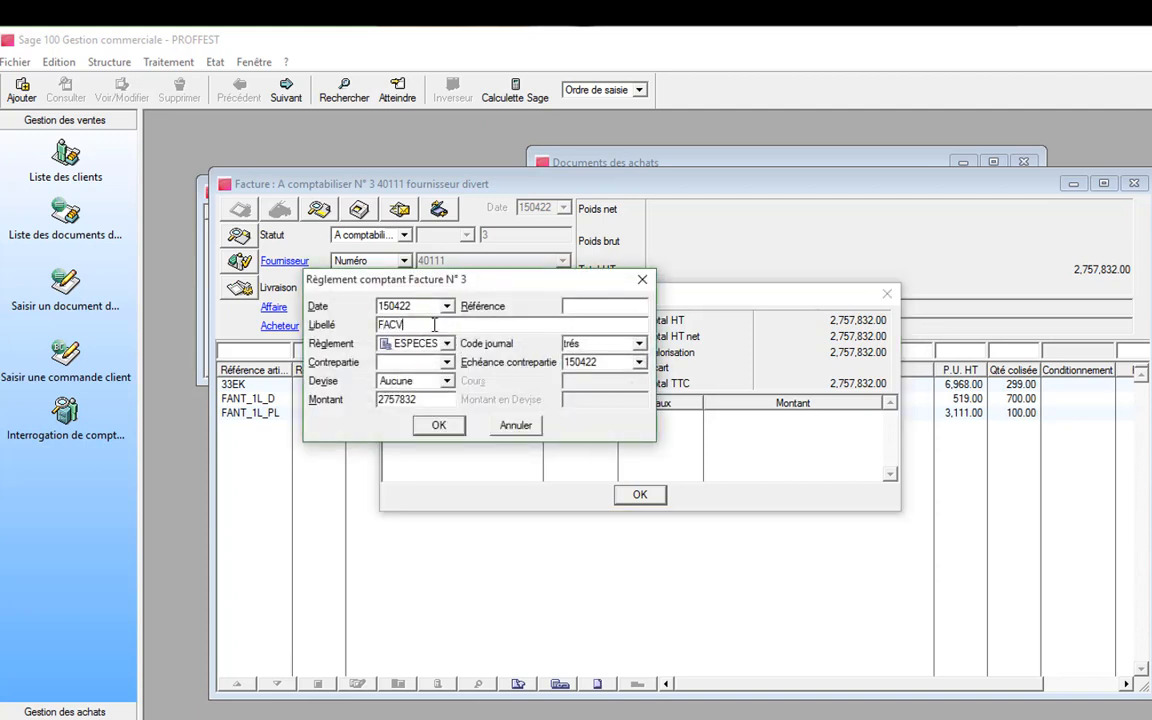
Assign the "trebk banque" journal to the purchase settlement, validate it and close the purchase invoice
left_click(638, 345)
left_click(638, 345)
left_click(638, 345)
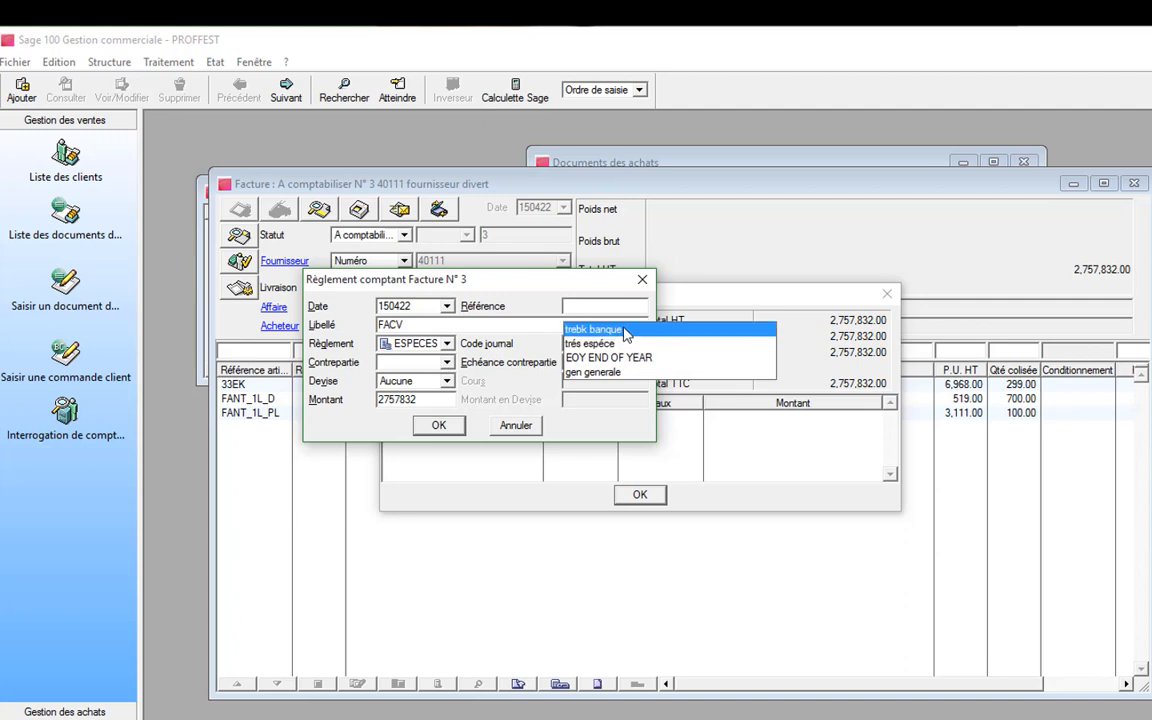
left_click(624, 331)
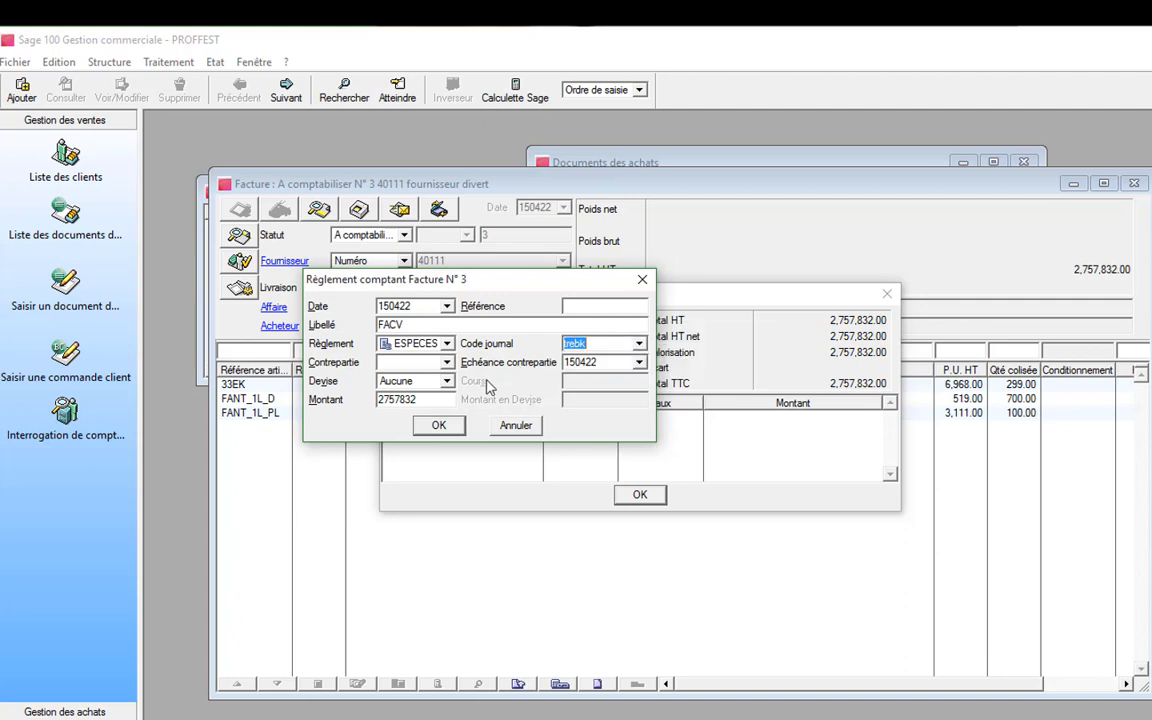
left_click(440, 427)
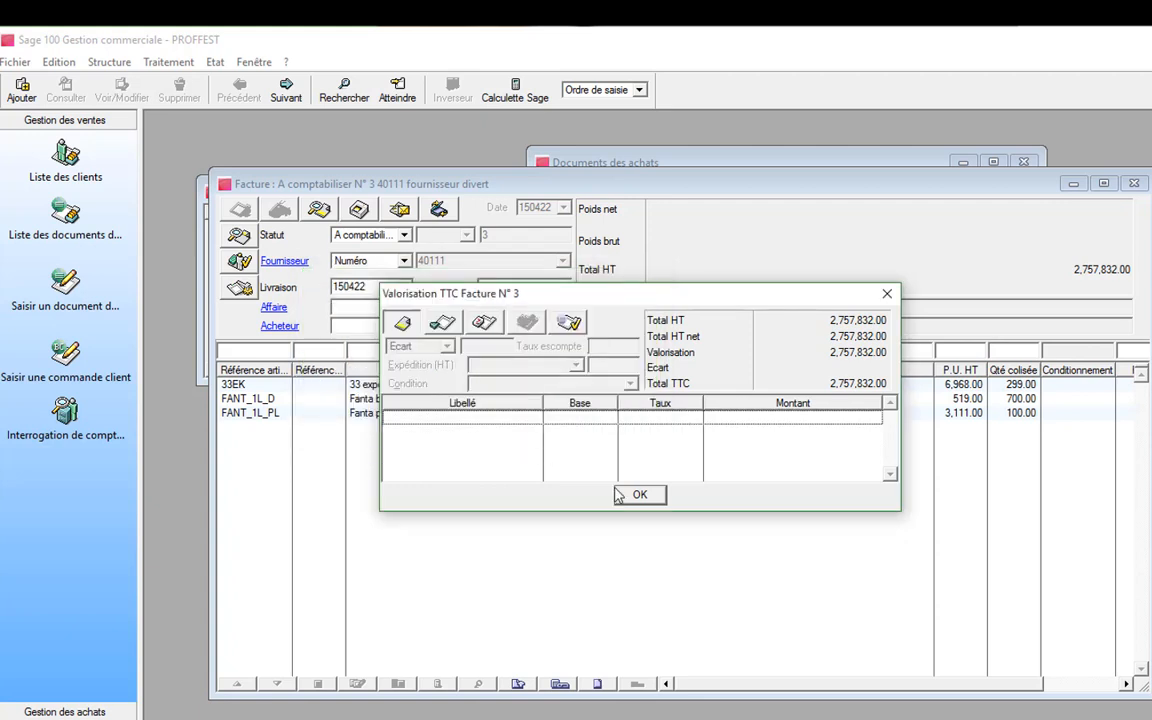
left_click(621, 494)
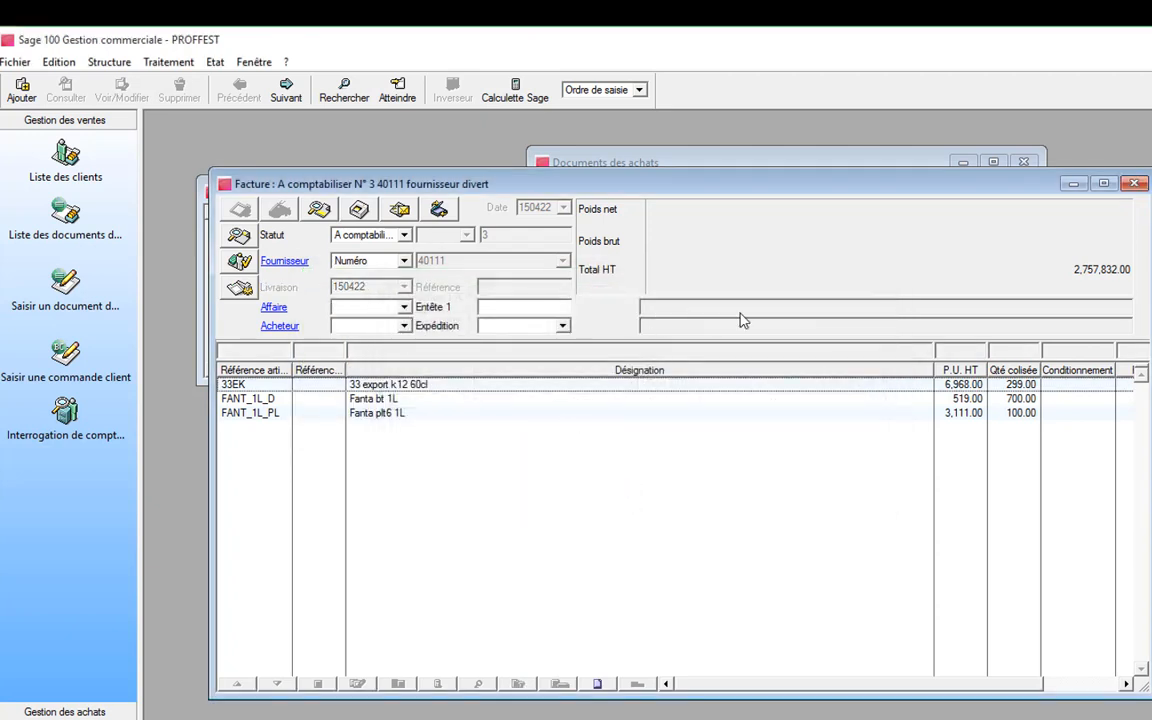
left_click(1140, 183)
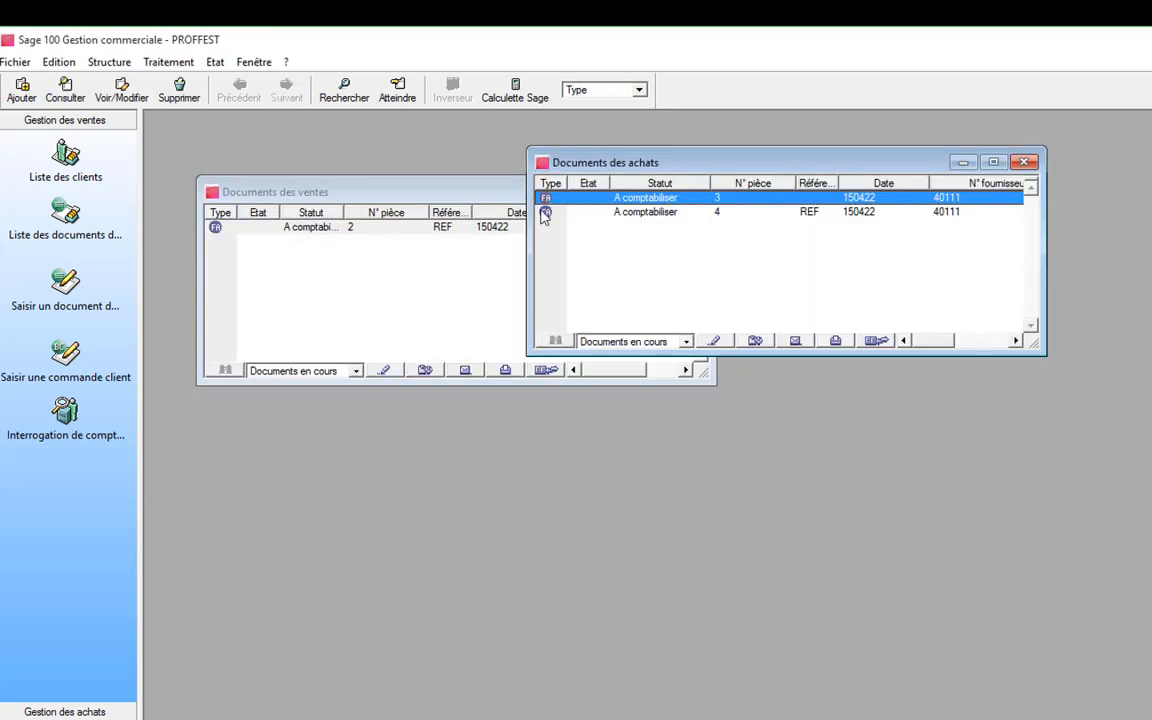
Close the purchase documents list and the sales documents list
left_click(686, 213)
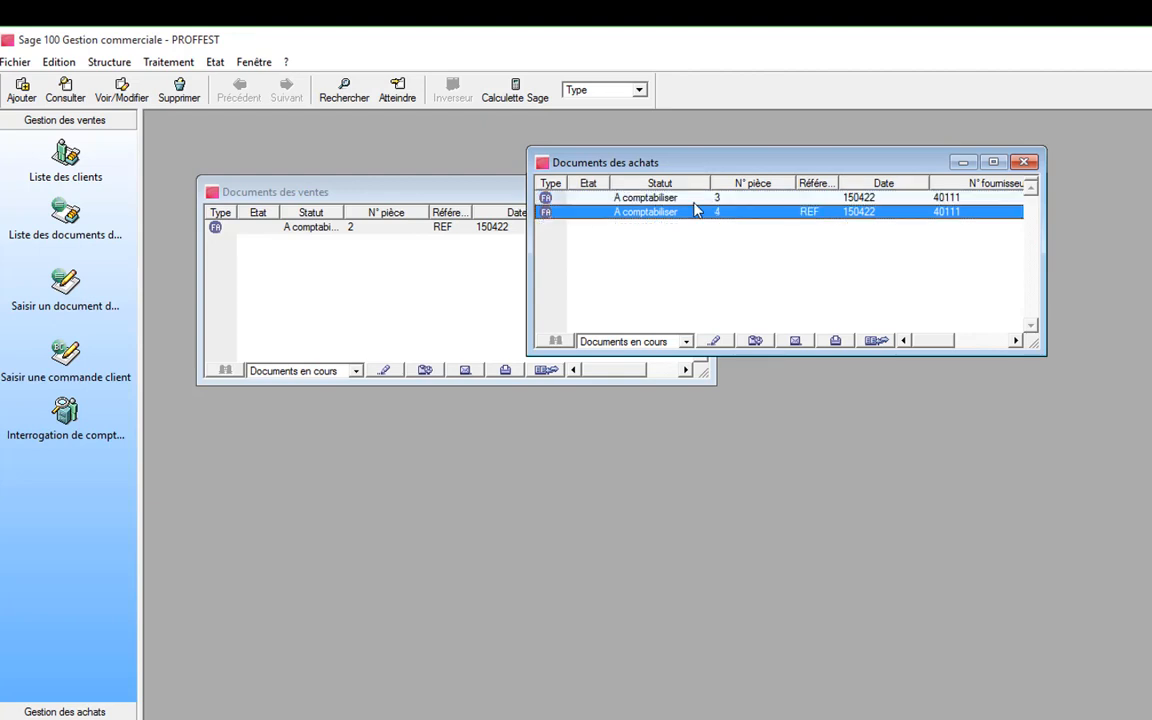
key("Up")
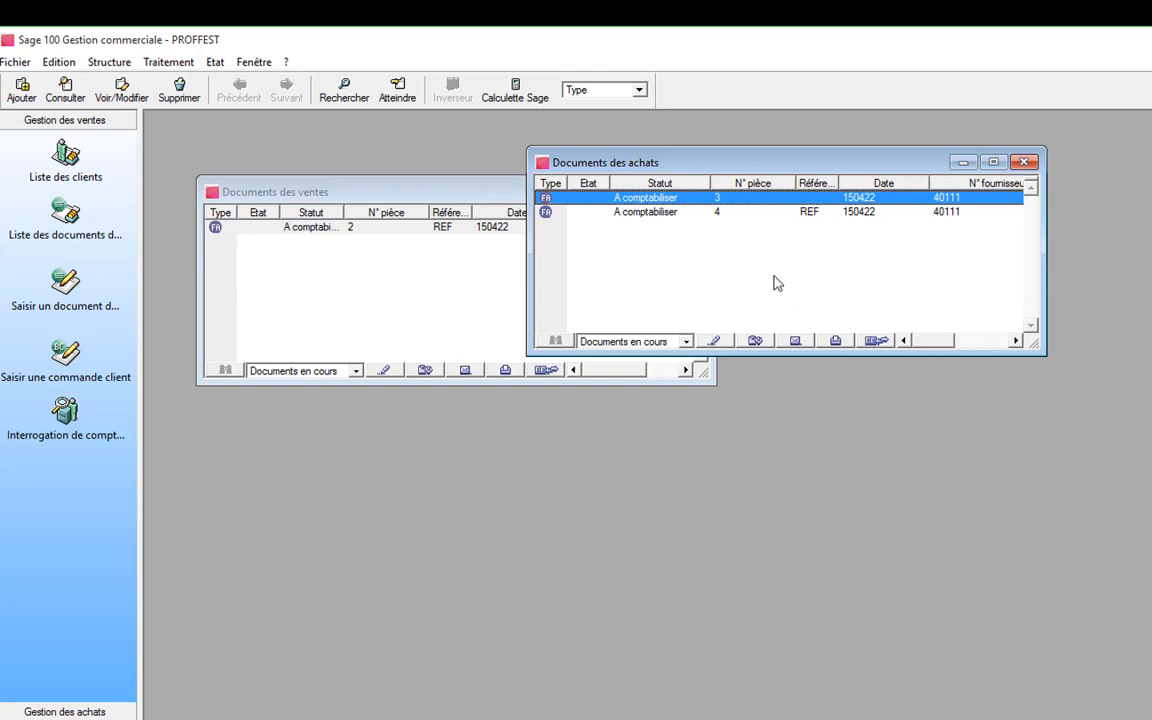
left_click(1023, 161)
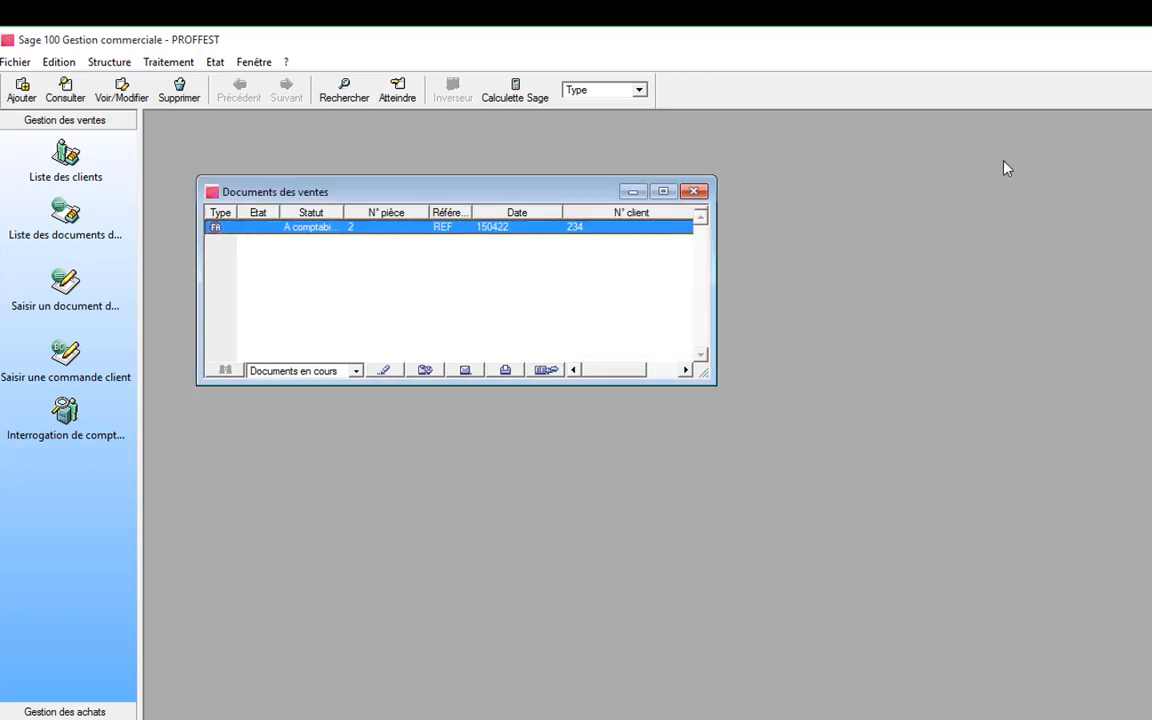
left_click(693, 191)
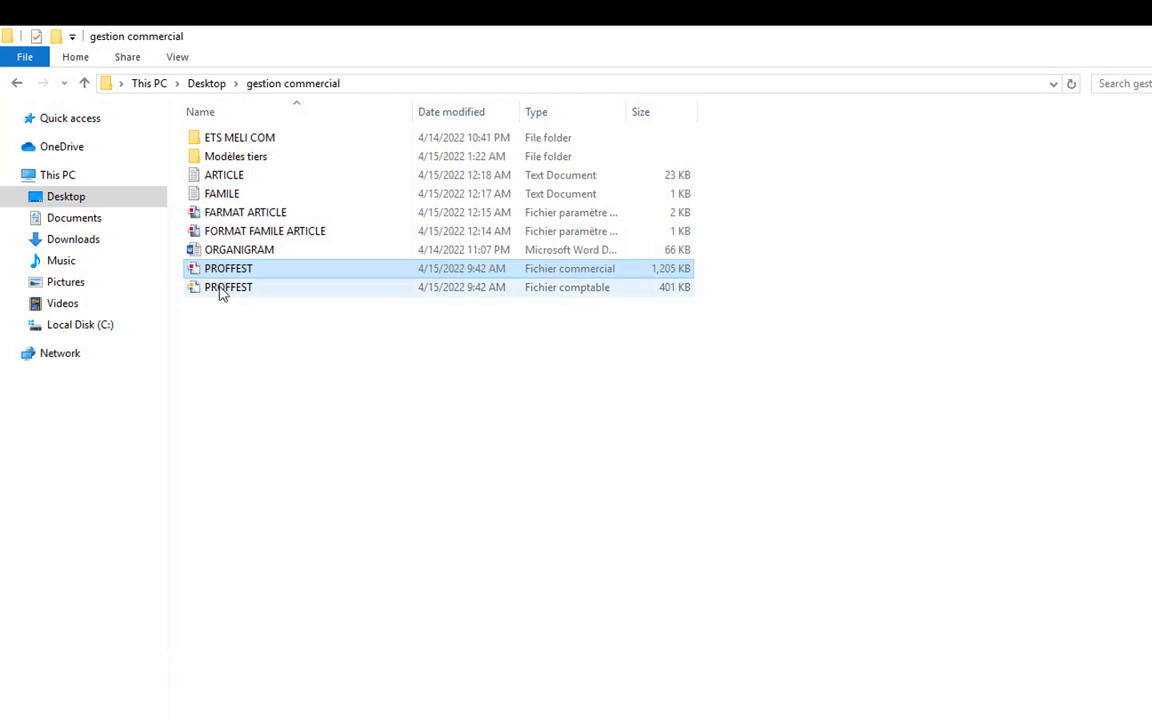
Open the PROFFEST accounting file in Sage 100 Comptabilité and browse the enlarged list of monthly entry journals (Journaux de saisie)
double_click(224, 294)
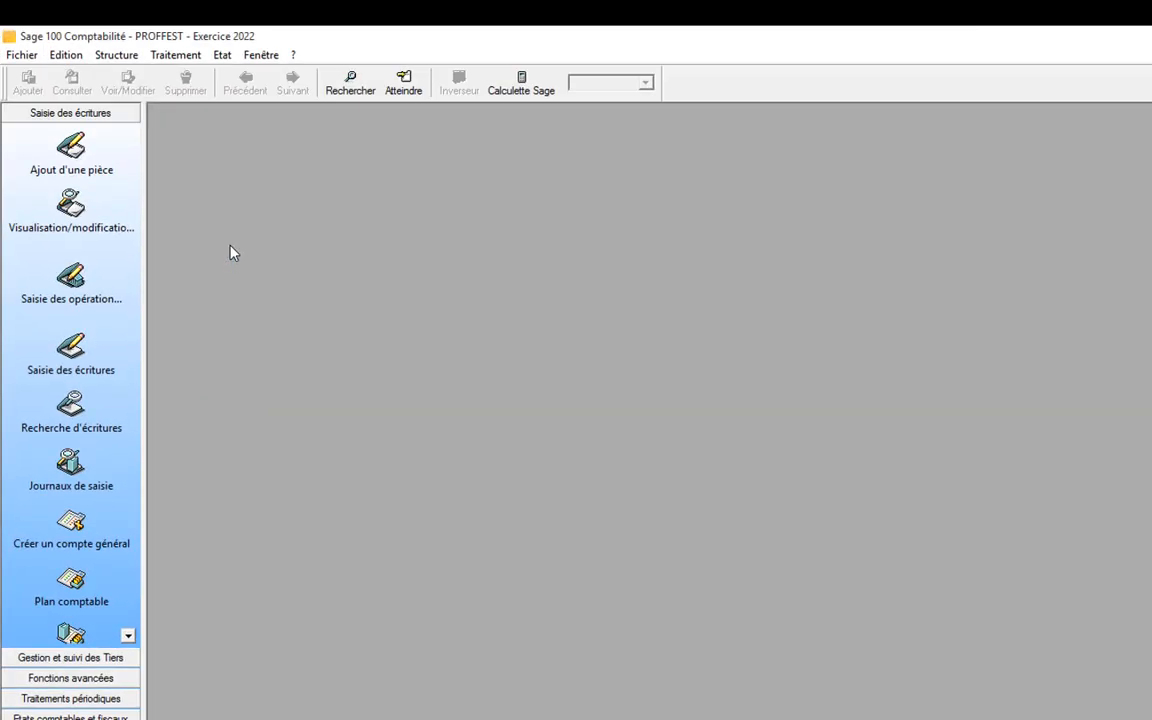
left_click(175, 55)
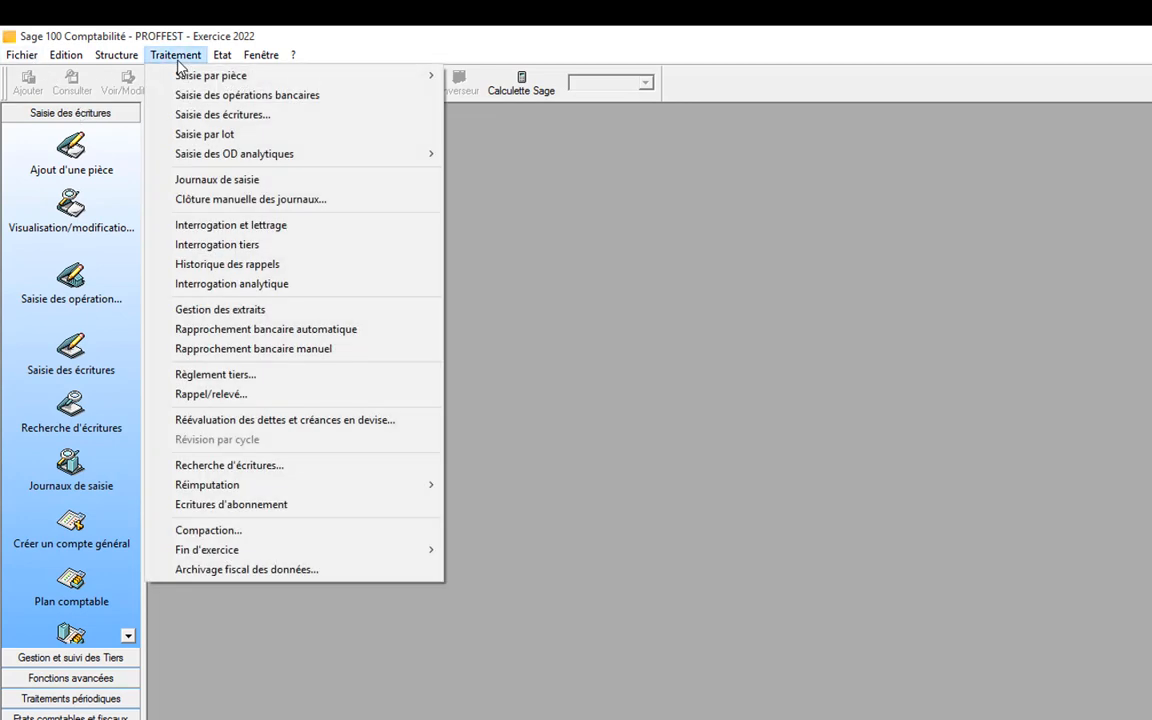
left_click(238, 184)
left_click(588, 166)
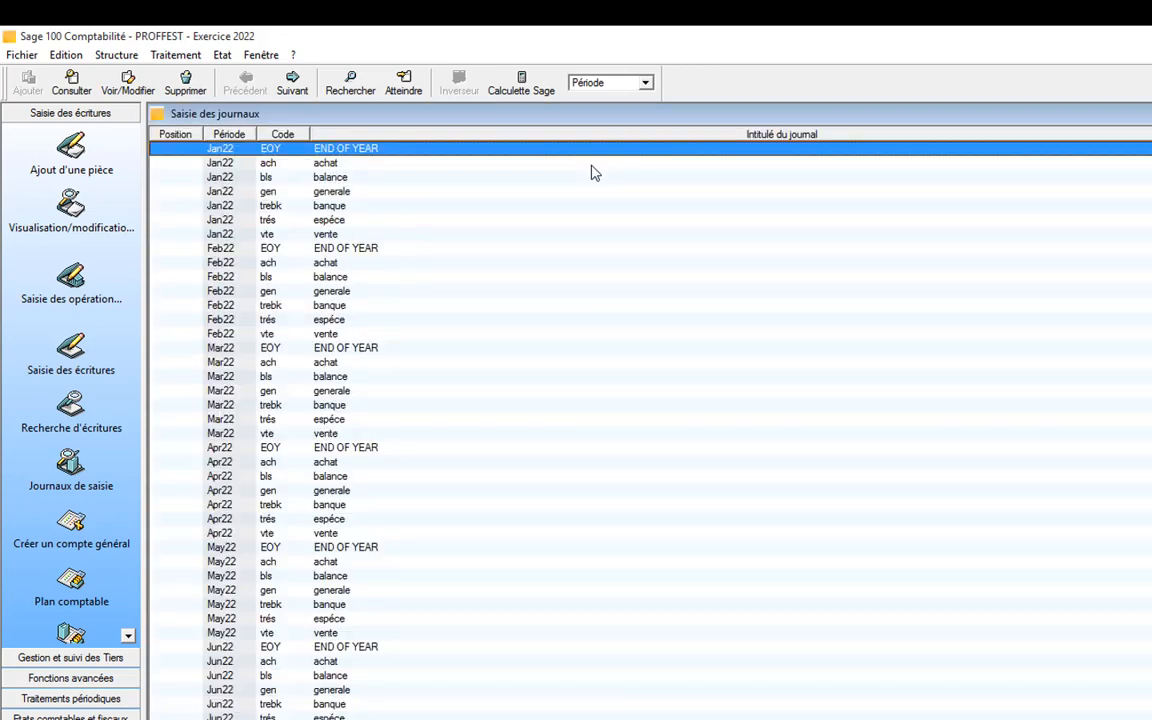
scroll(545, 302, "down", 9)
scroll(545, 308, "down", 5)
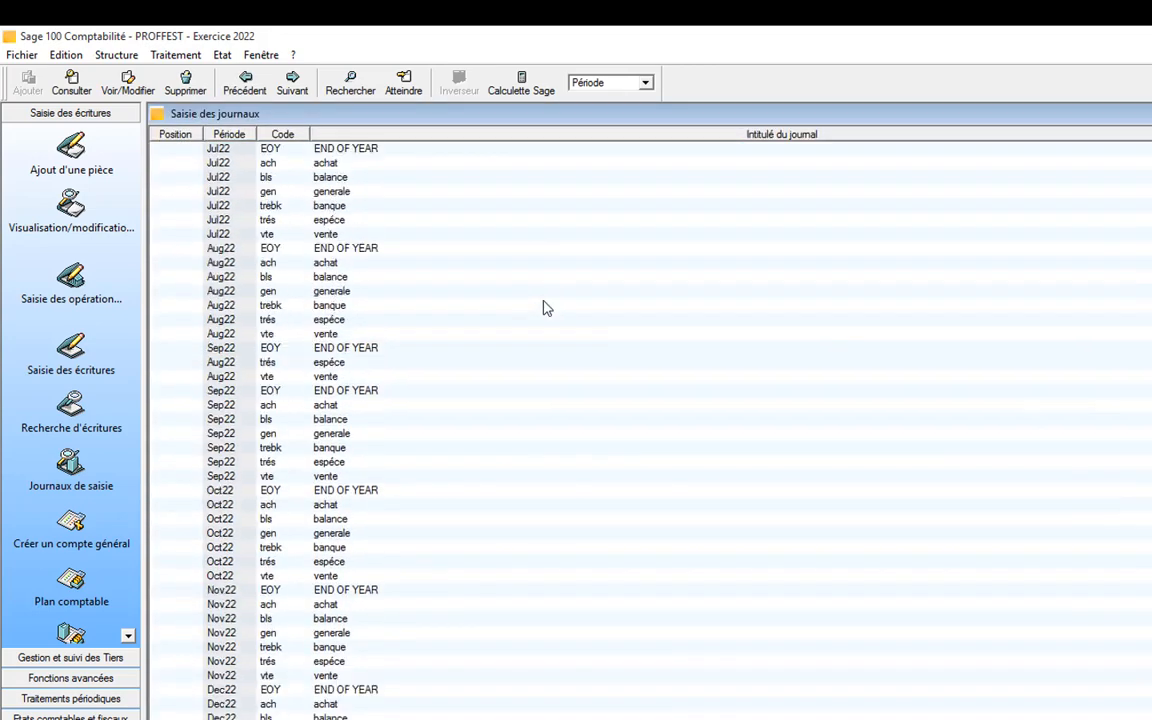
Look through the monthly entry journals from January 2022, close the journal list and close Sage 100 Comptabilité
scroll(545, 308, "up", 14)
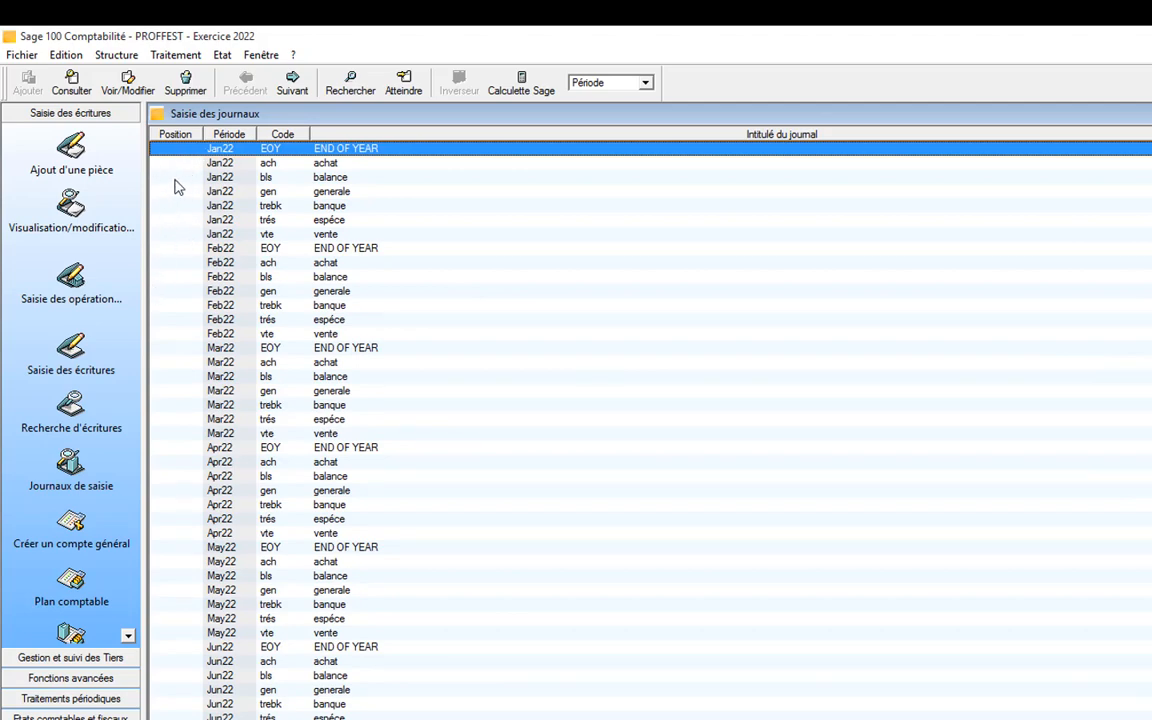
scroll(172, 280, "down", 9)
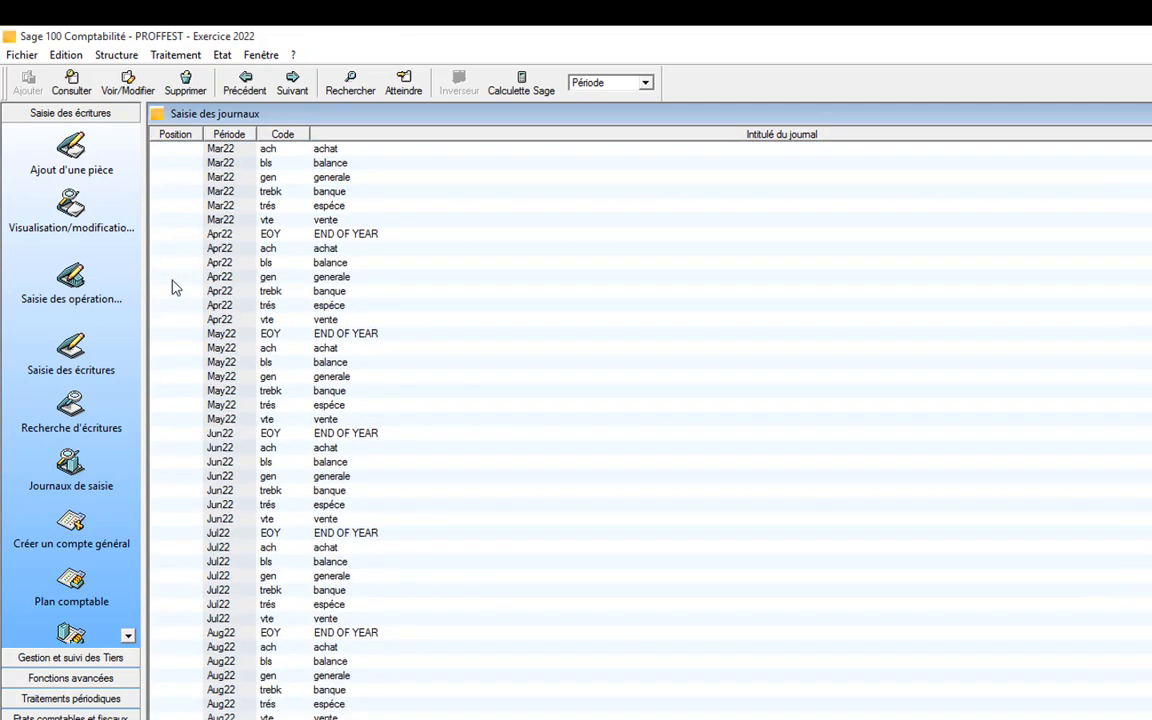
scroll(215, 345, "up", 8)
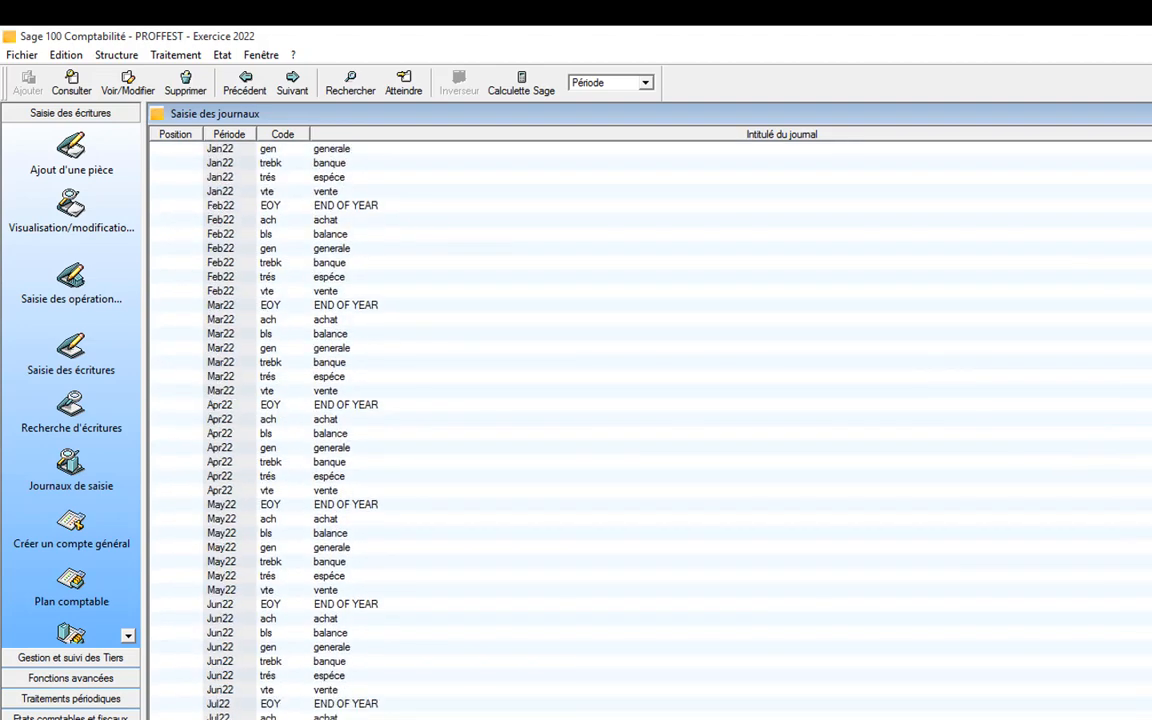
key("Escape")
left_click(1150, 36)
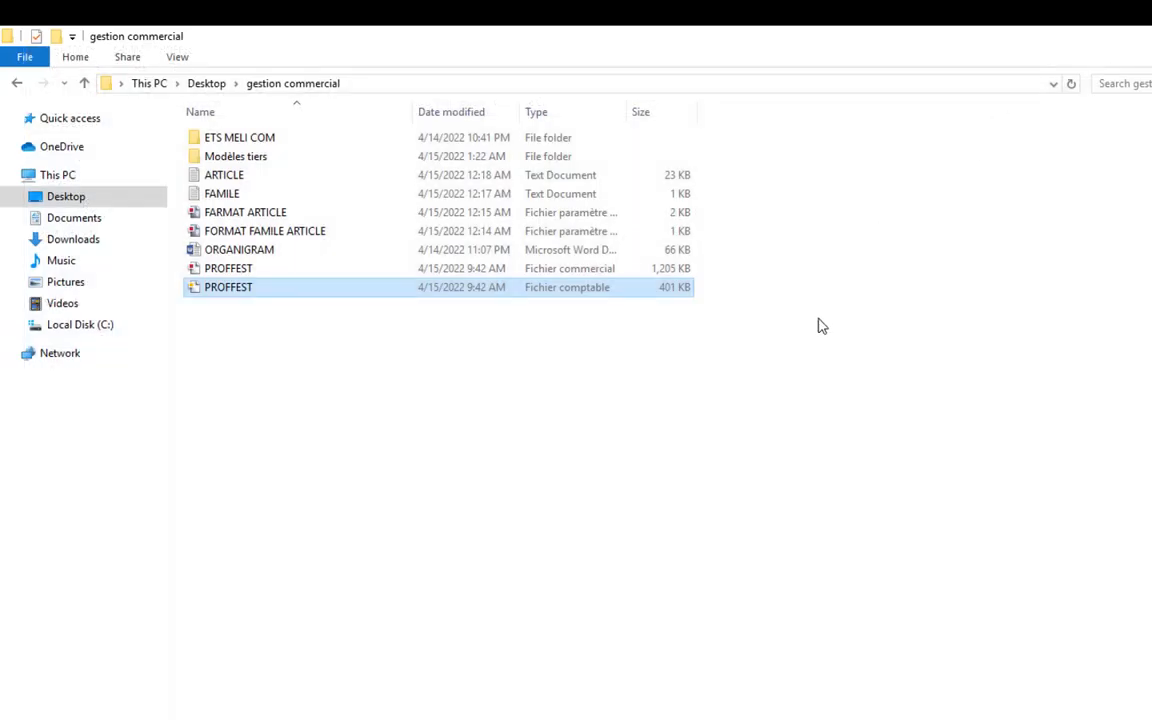
Switch to Sage 100 Gestion commerciale and open the PROFFEST commercial file from the gestion commercial folder
left_click(452, 718)
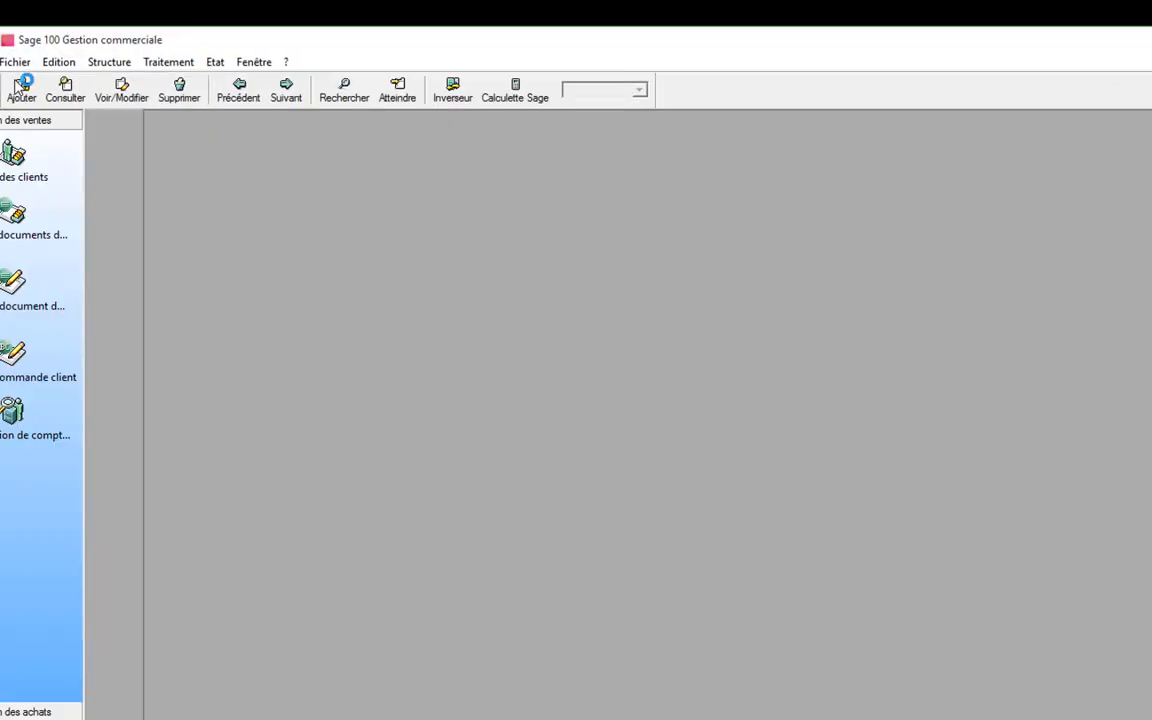
left_click(20, 60)
left_click(38, 106)
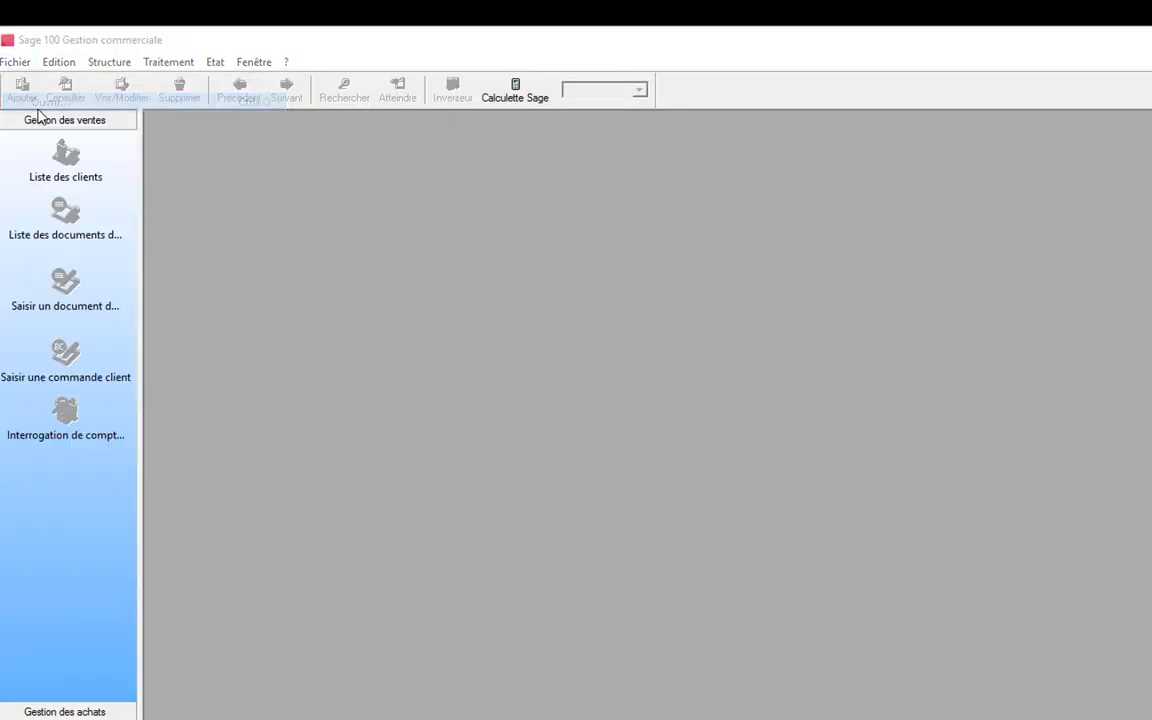
left_click(148, 195)
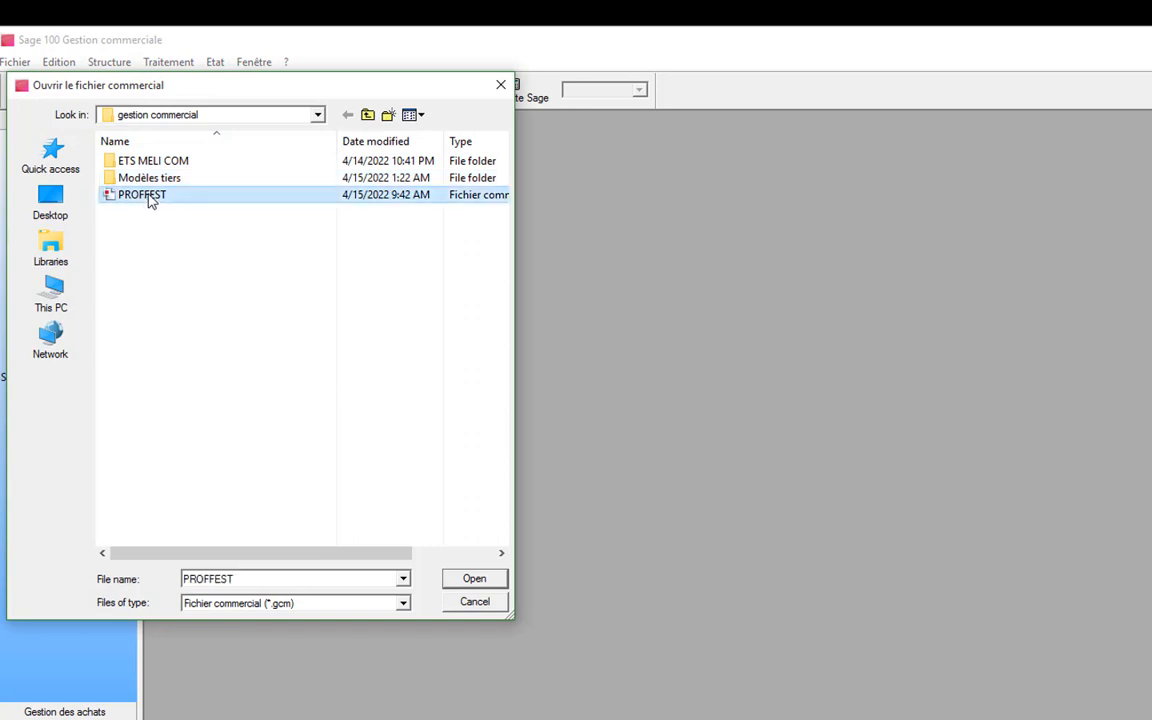
double_click(150, 196)
Open the sales documents list, view the invoice awaiting posting and close the invoice again
left_click(192, 64)
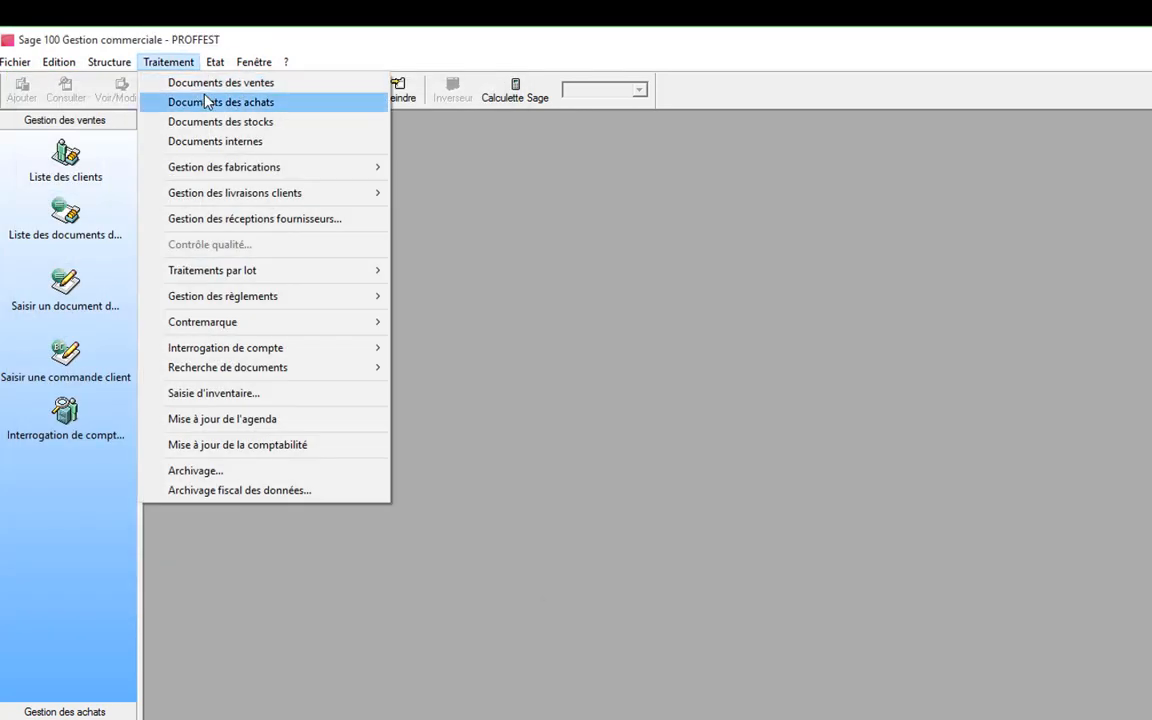
left_click(213, 82)
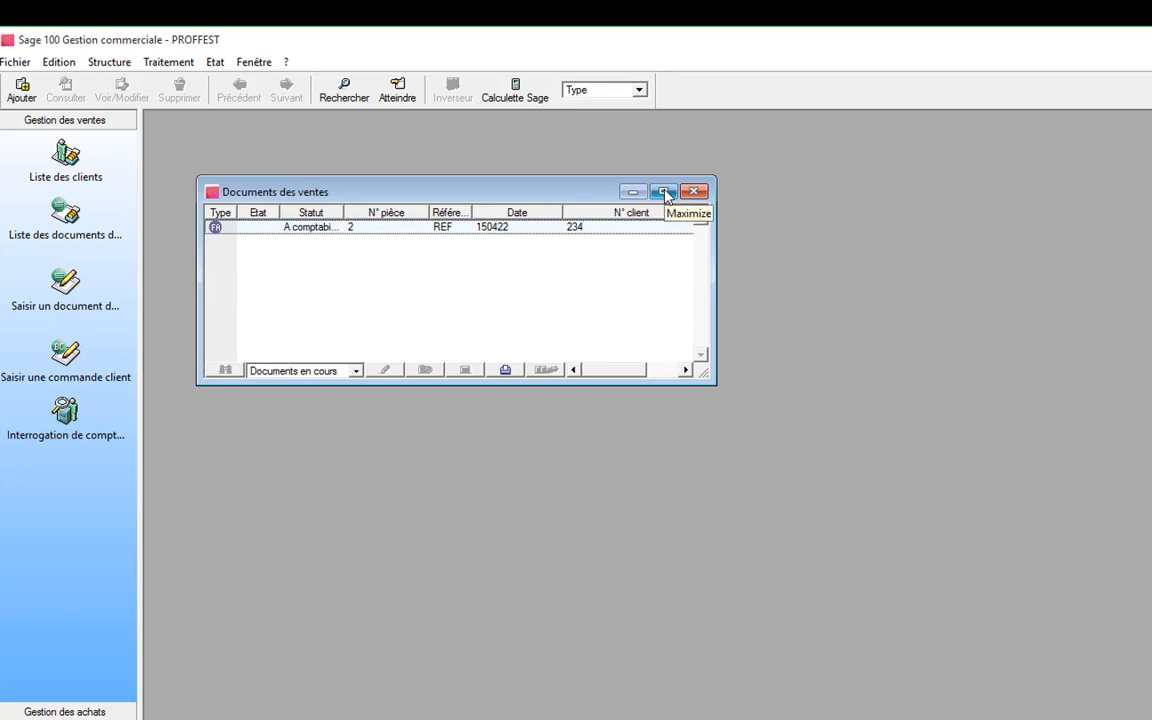
left_click(603, 230)
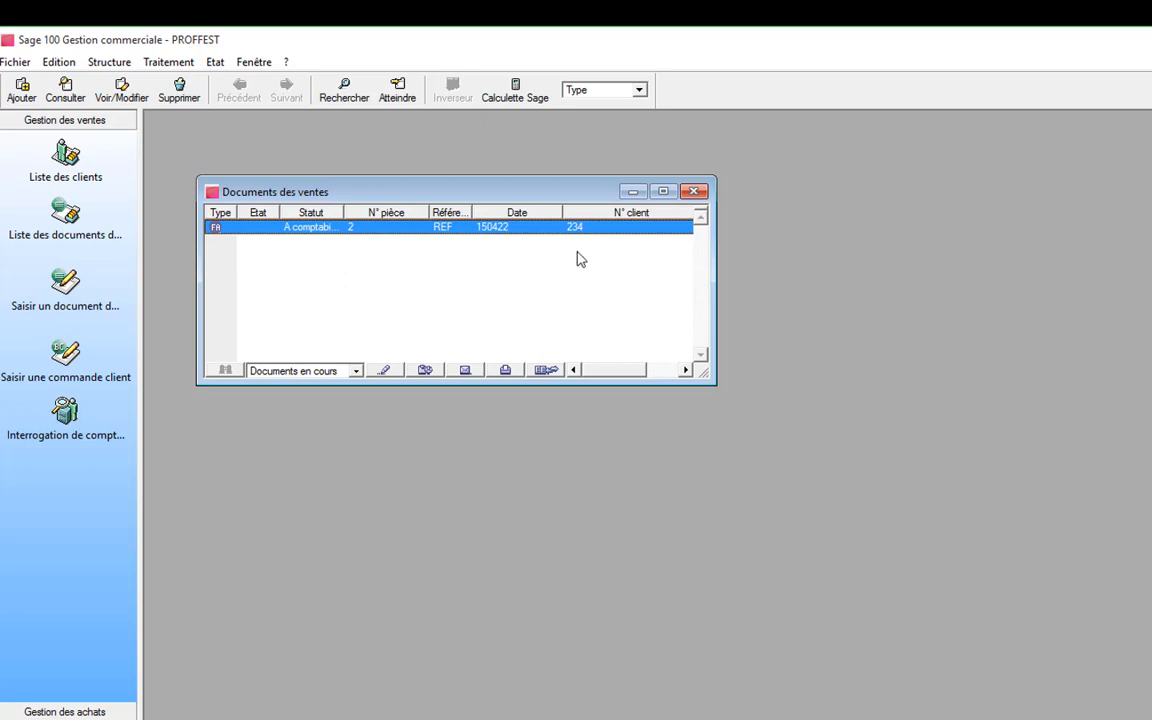
double_click(520, 228)
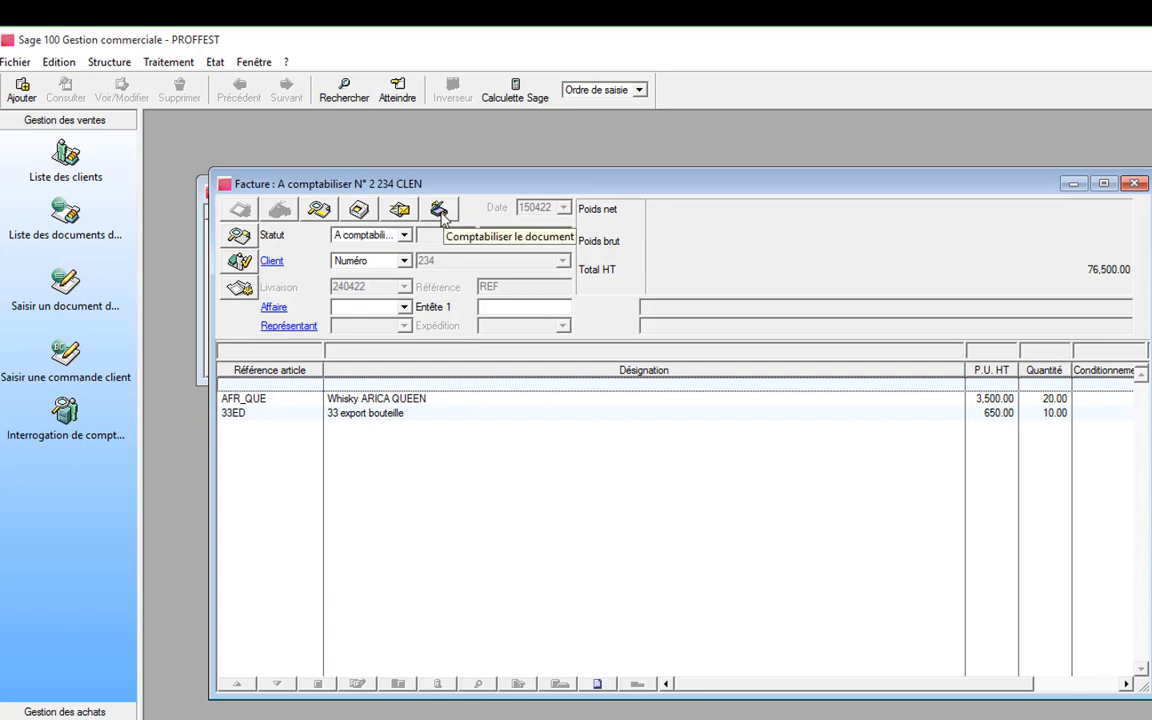
left_click(1134, 183)
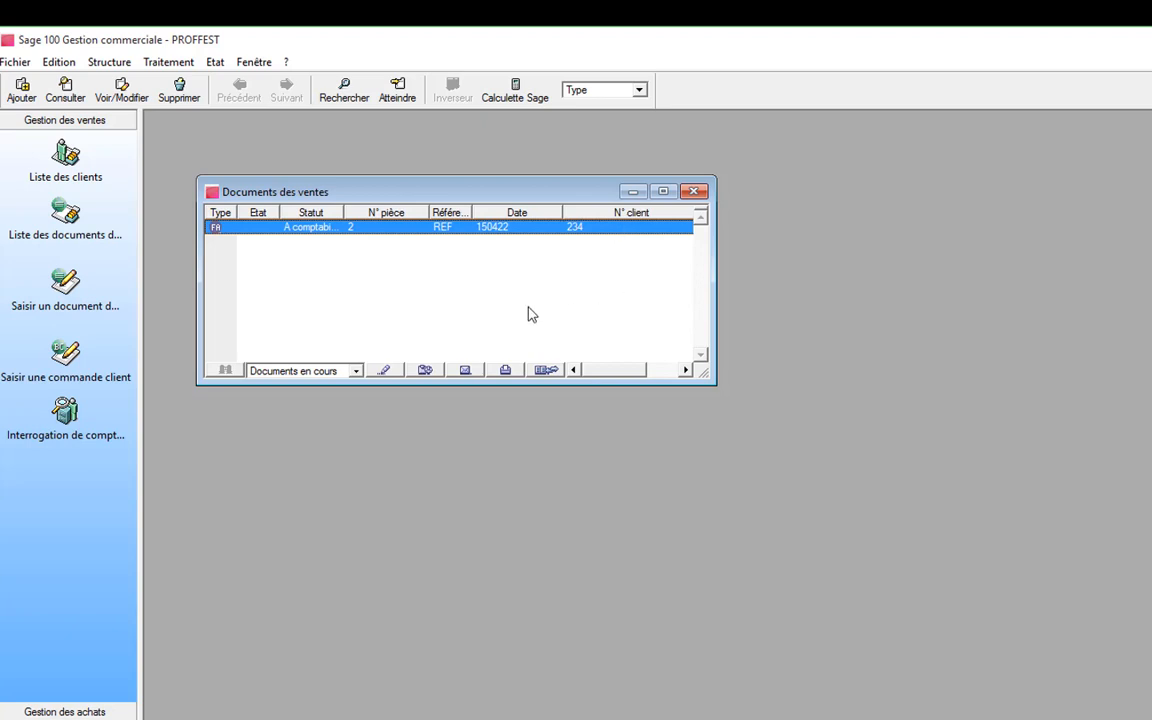
Open the purchase documents list, select both invoices awaiting posting and close the list without posting them
left_click(168, 62)
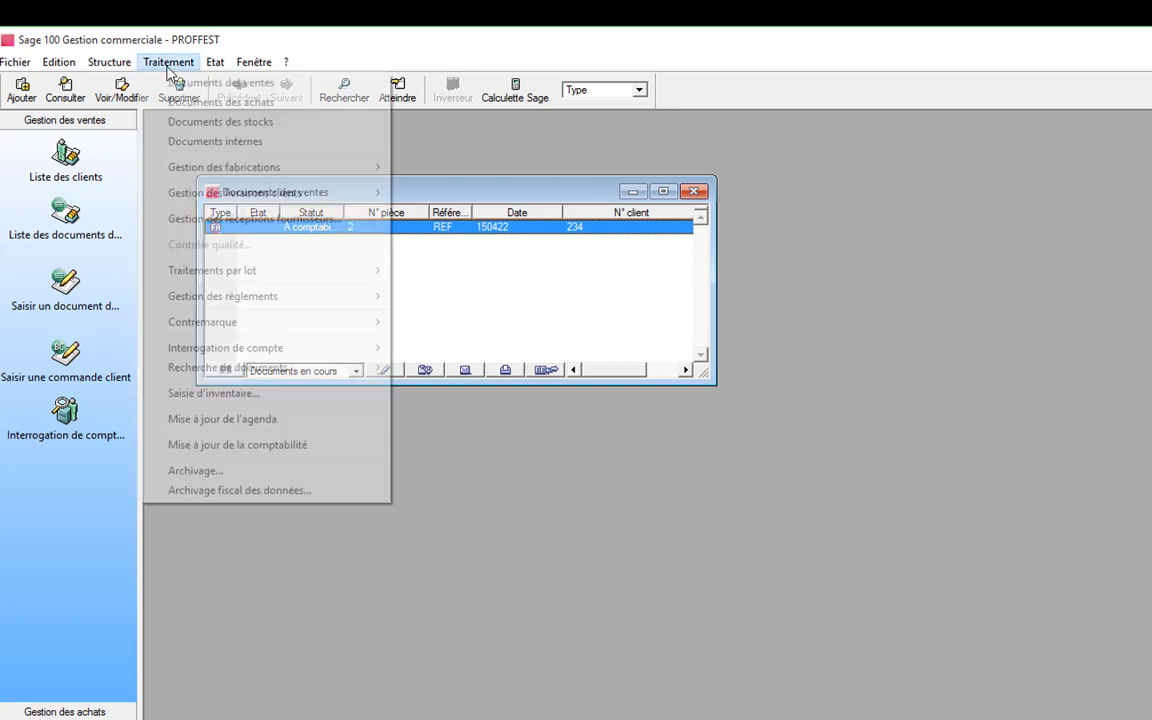
left_click(193, 105)
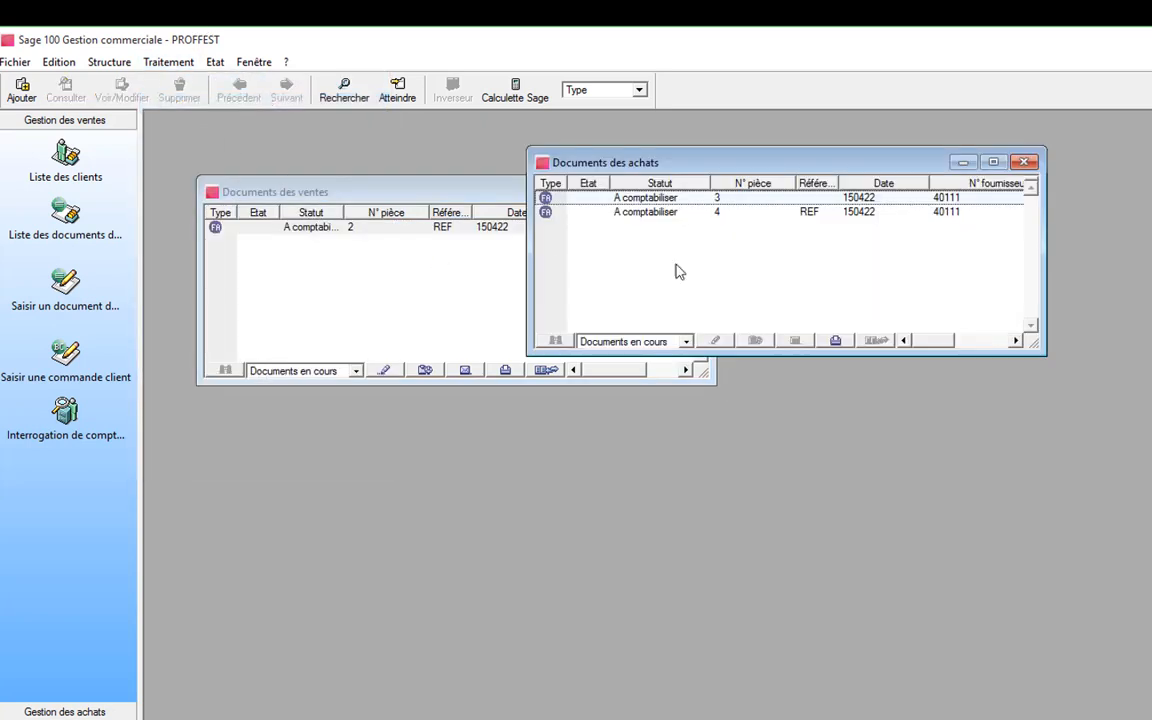
left_click(640, 198)
left_click(658, 212)
left_click(655, 198)
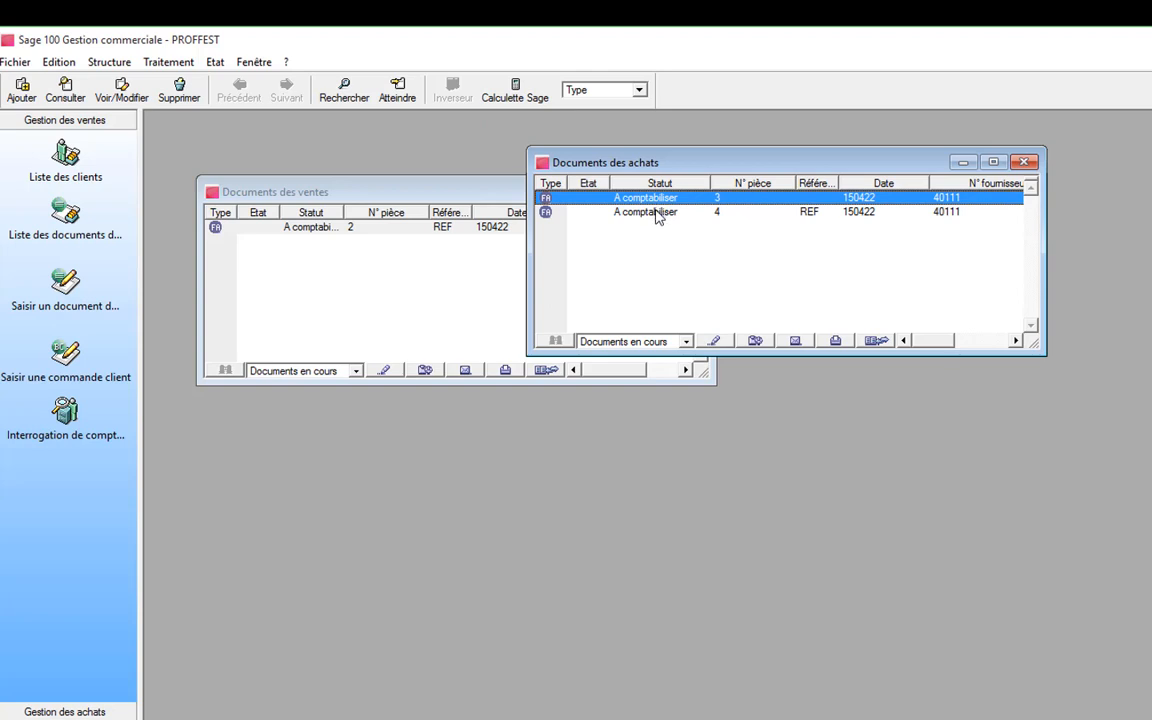
left_click(657, 214, "shift")
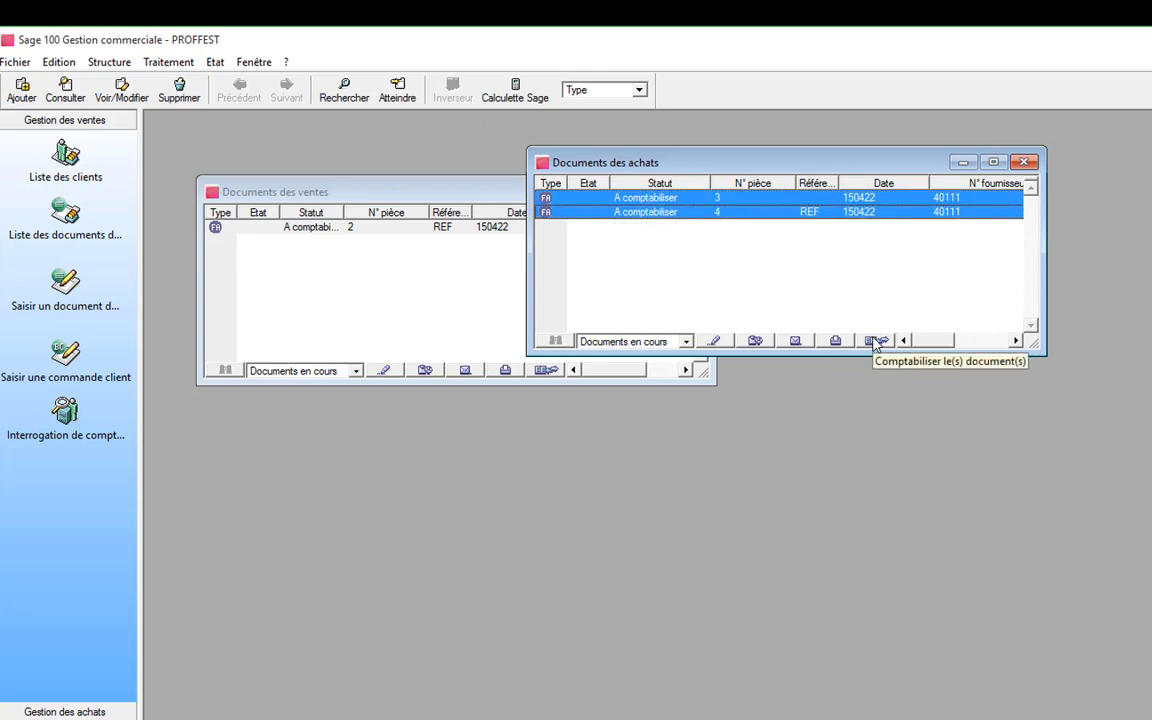
left_click(1023, 162)
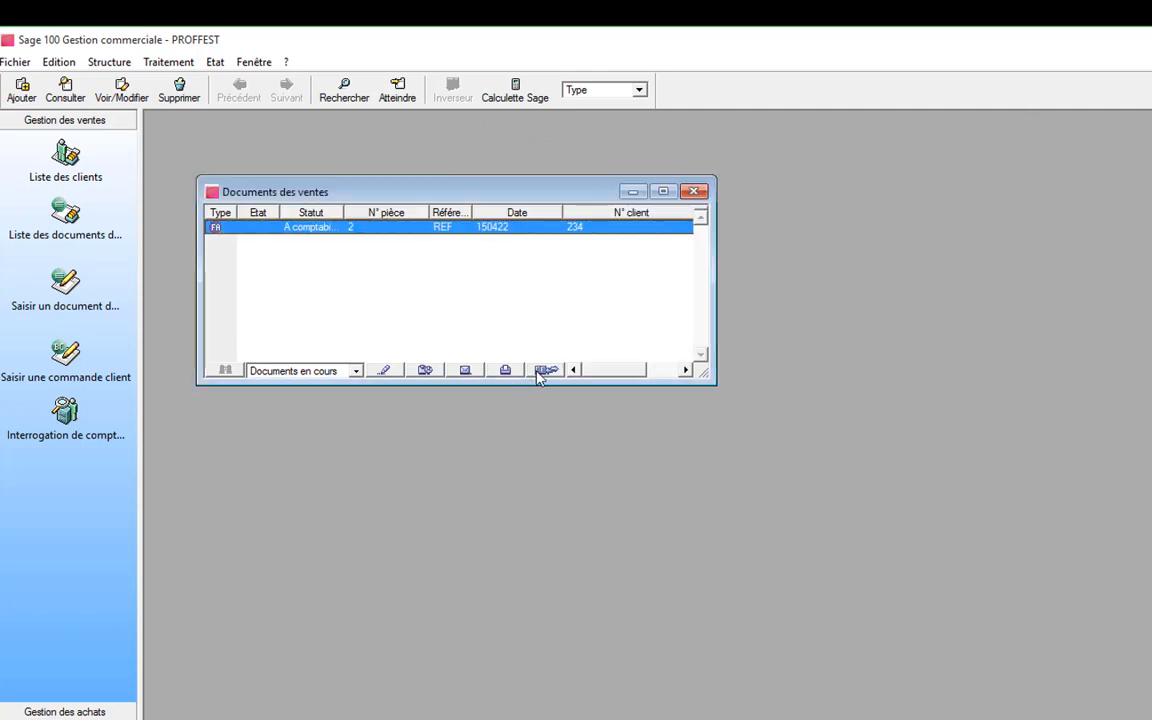
Open the pending invoice in the sales documents list and post it to accounting, accepting the confirmation
double_click(465, 226)
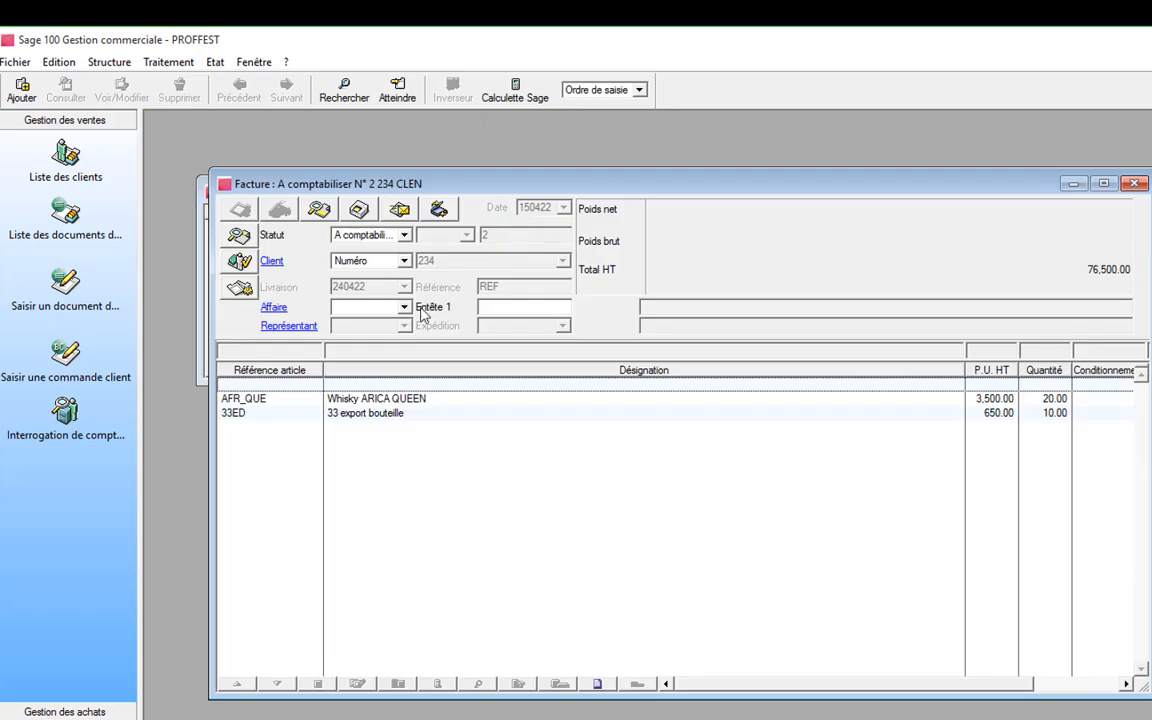
left_click(402, 205)
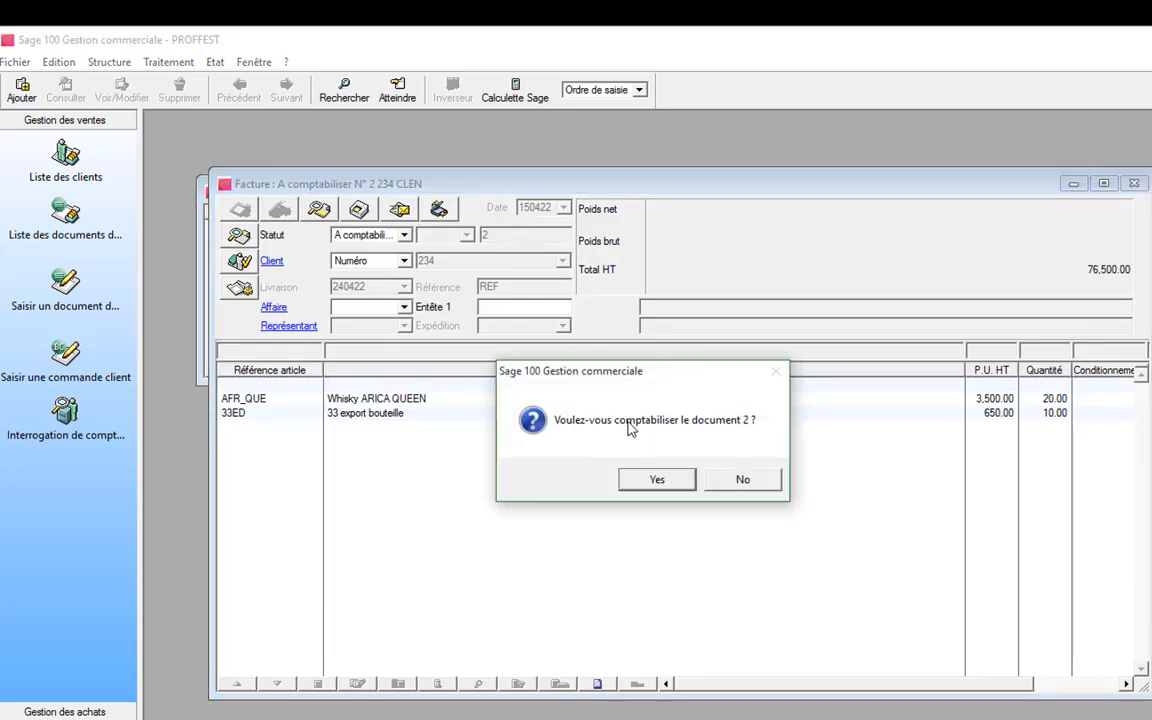
left_click(656, 481)
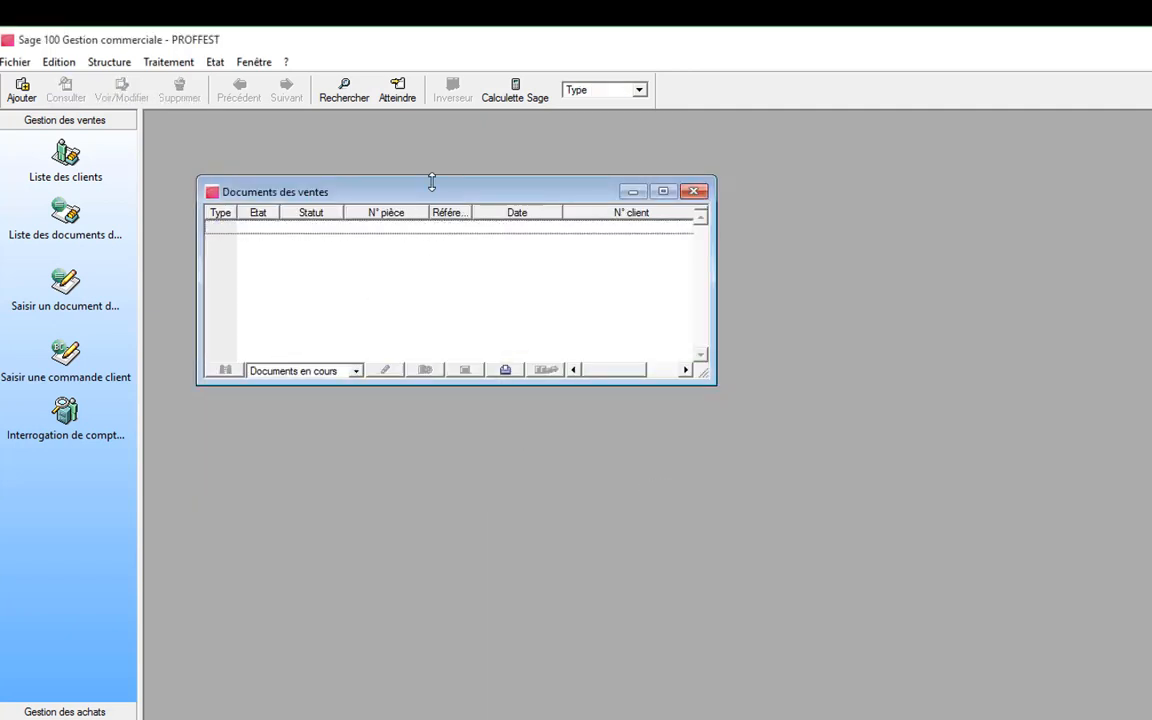
Enlarge the sales documents list upward, close it and quit Sage 100 Gestion commerciale
left_click_drag(435, 178, 468, 112)
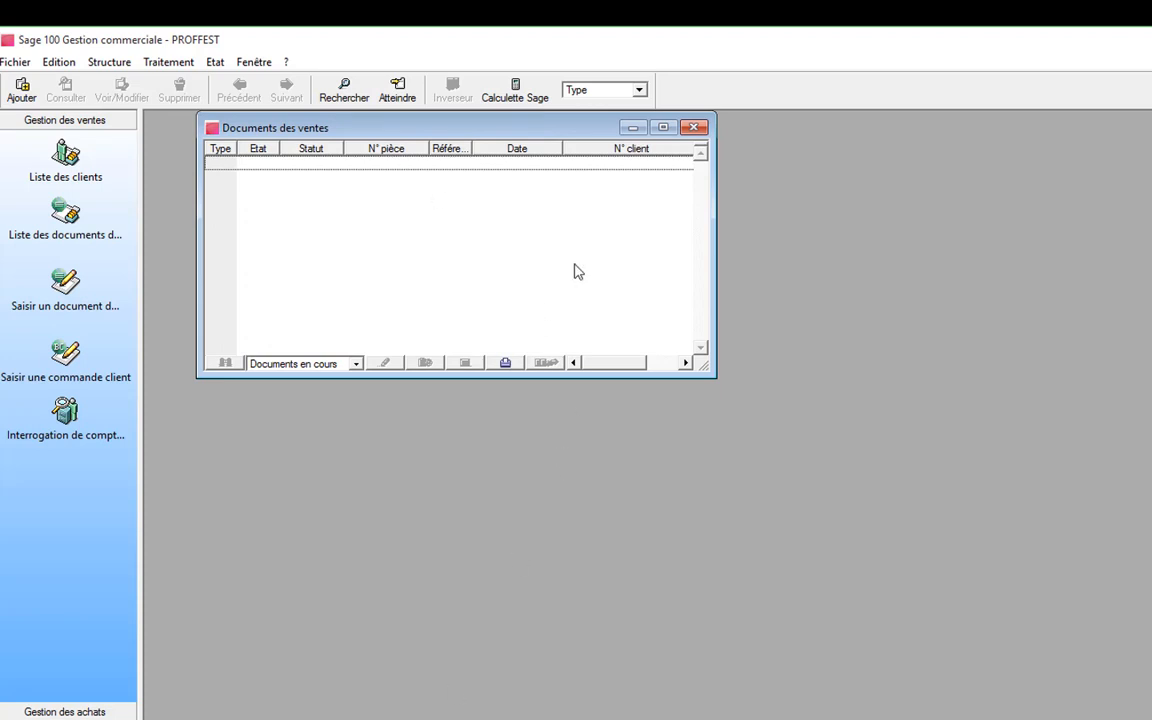
left_click(693, 127)
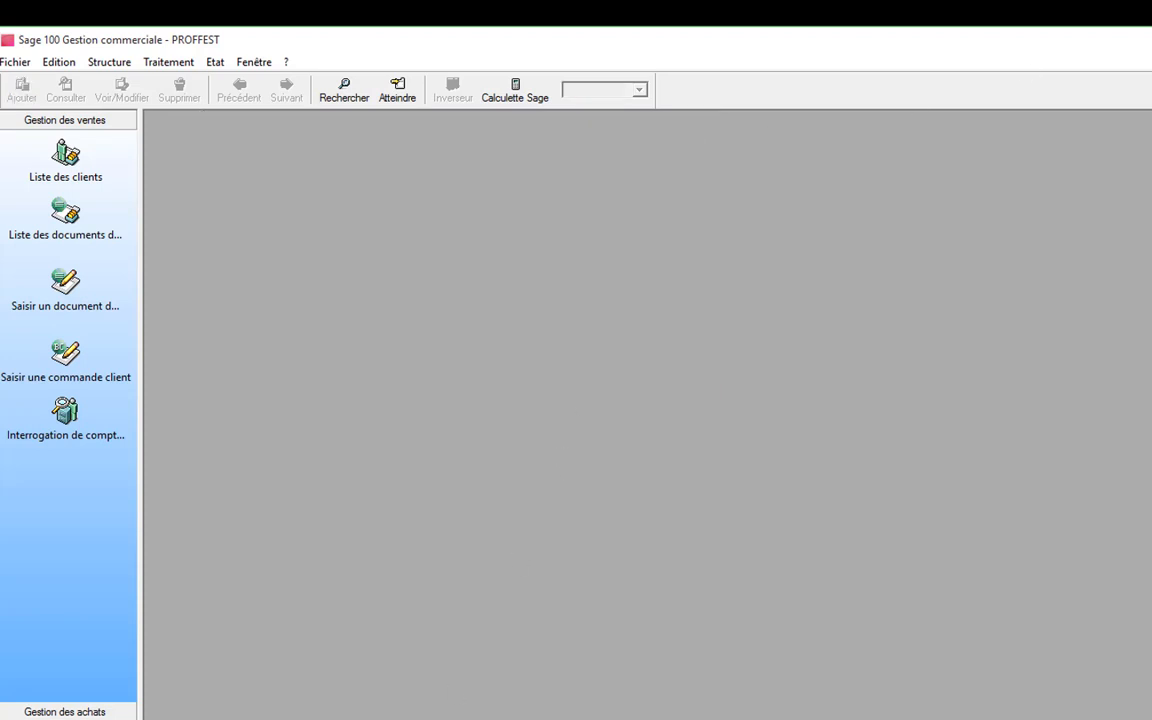
key("alt+F4")
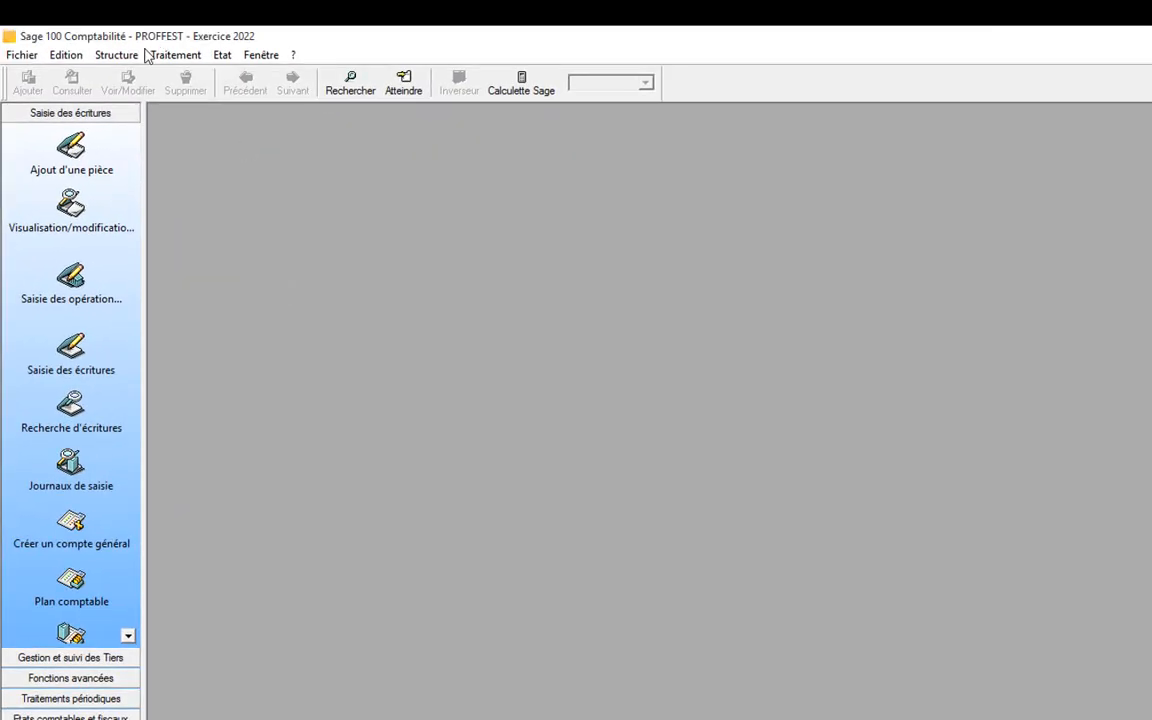
Open the entry journals list (Journaux de saisie) of PROFFEST in Sage 100 Comptabilité, maximize it and browse to the April 2022 journals
left_click(174, 56)
left_click(206, 180)
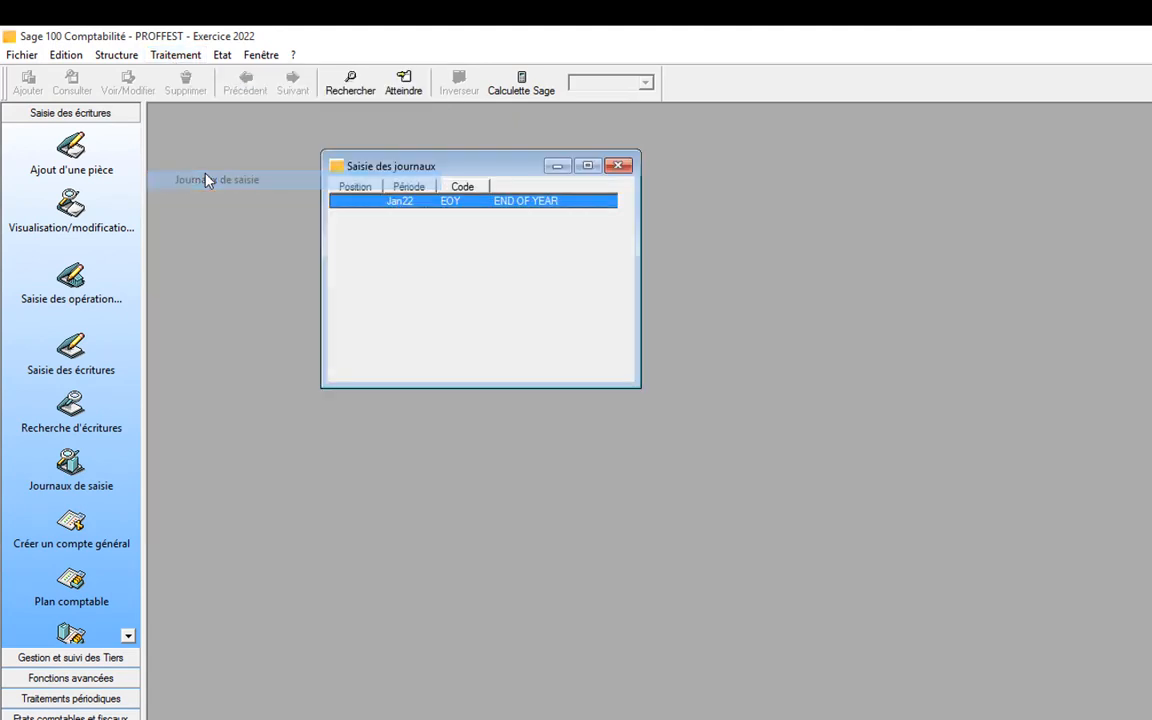
left_click(587, 165)
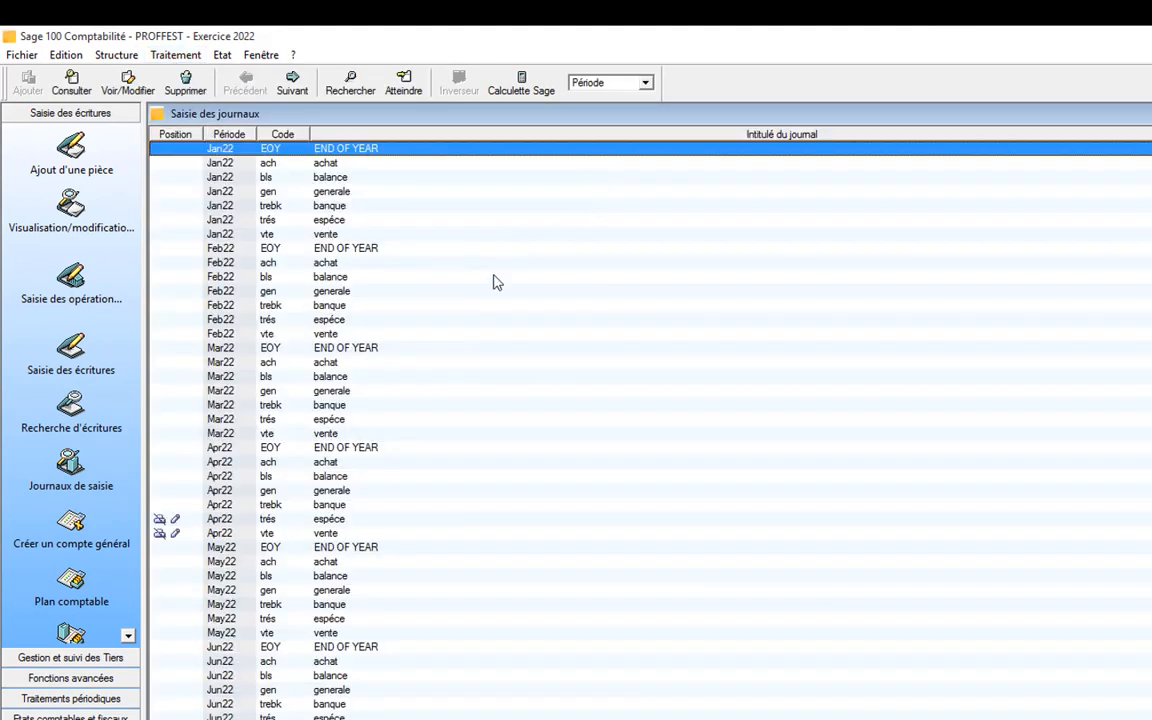
scroll(493, 283, "down", 3)
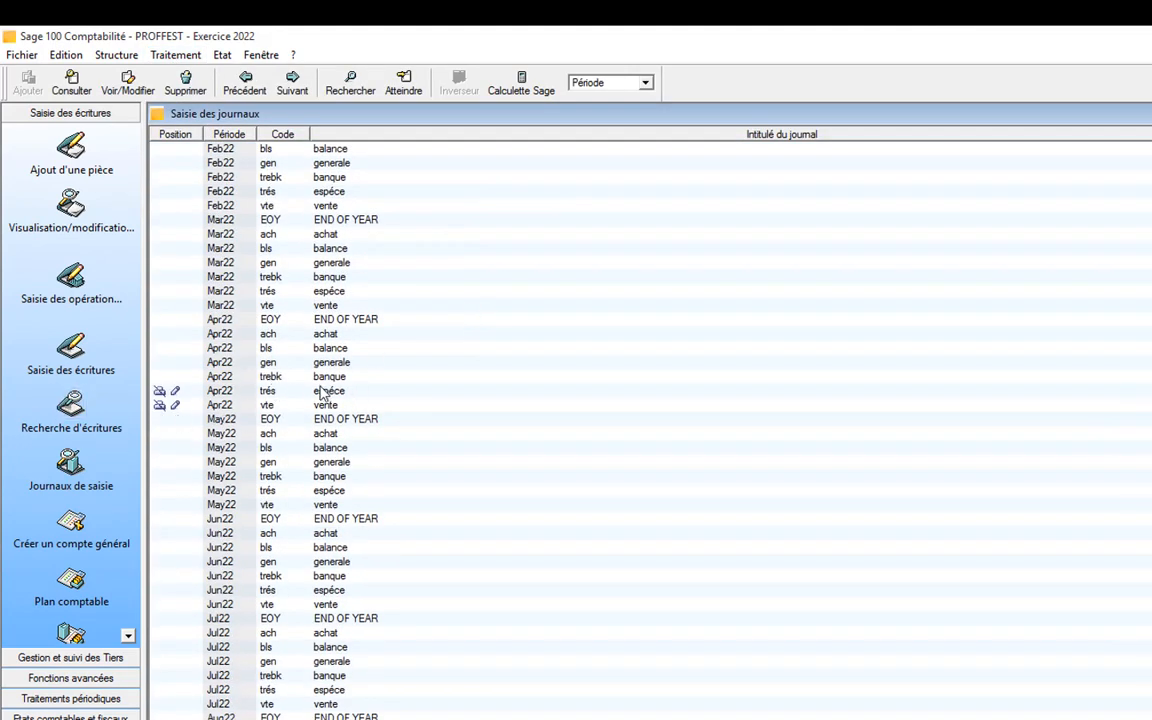
scroll(200, 404, "down", 2)
scroll(200, 406, "up", 3)
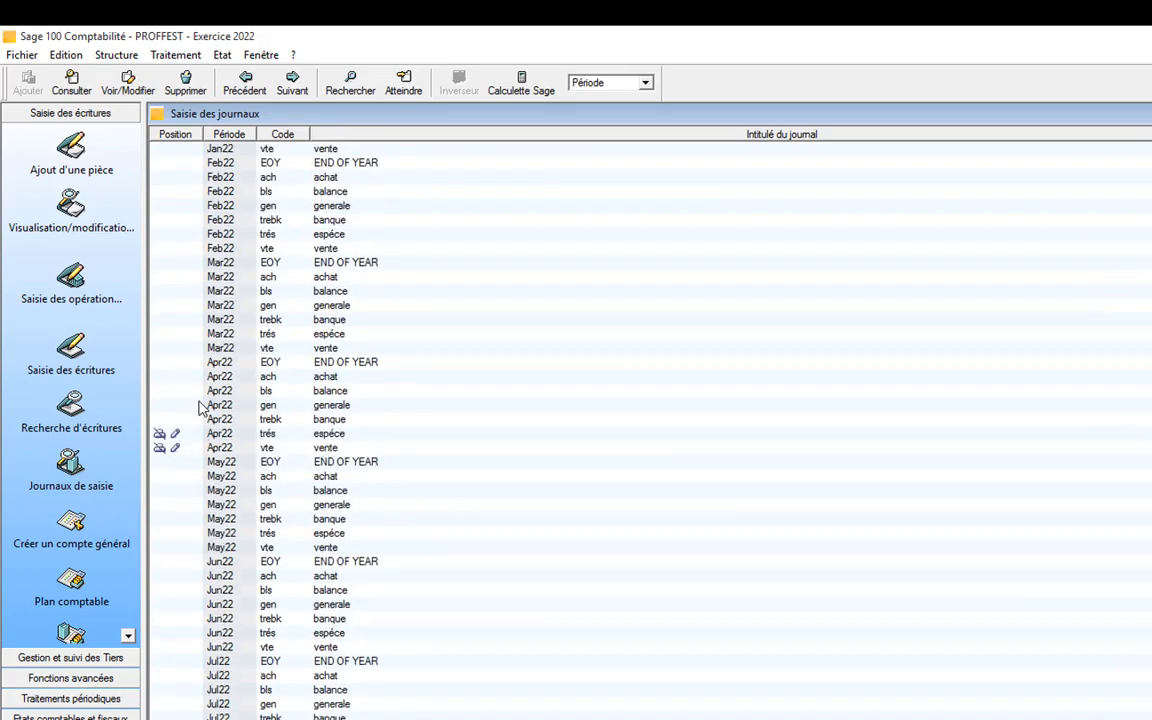
scroll(200, 407, "down", 1)
Open the April 2022 "vente" journal, examine its entries in a maximized window and close it
left_click(304, 406)
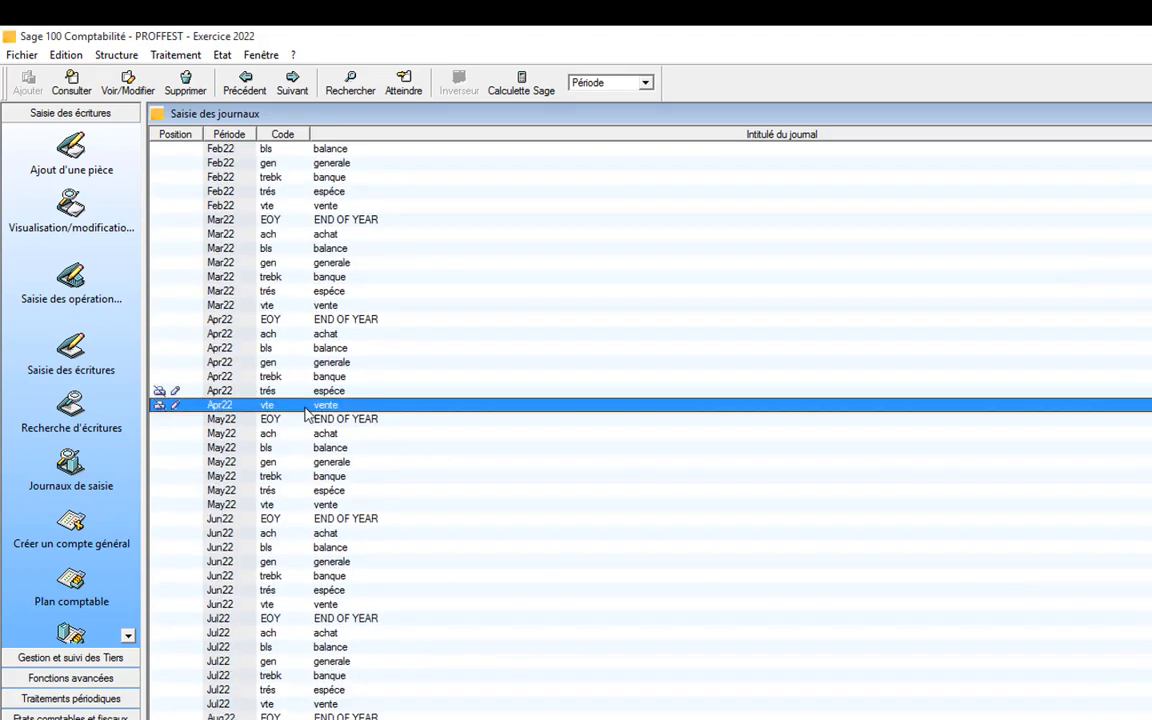
left_click(321, 394)
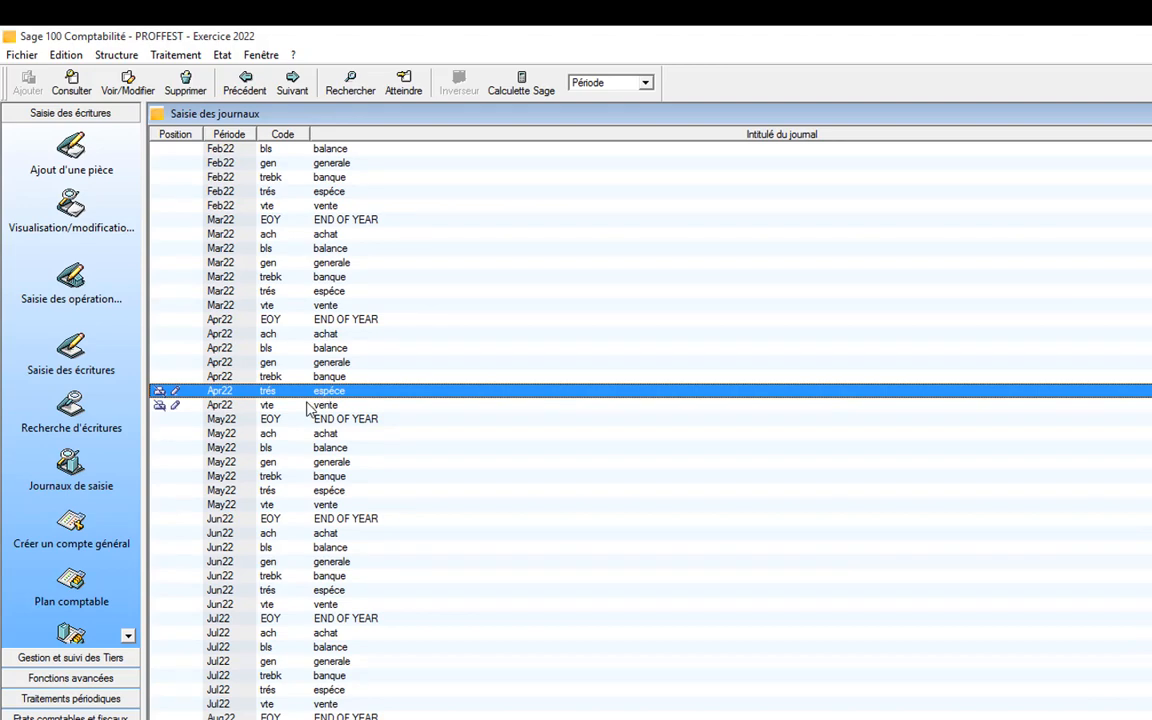
left_click(309, 406)
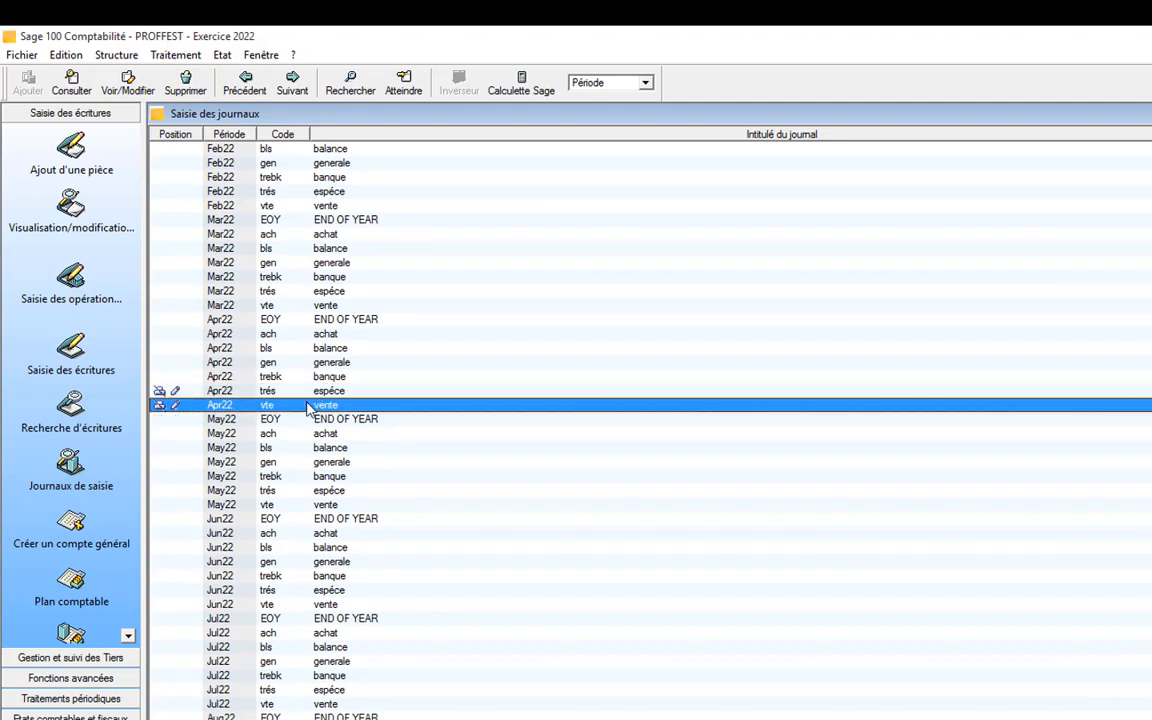
double_click(309, 406)
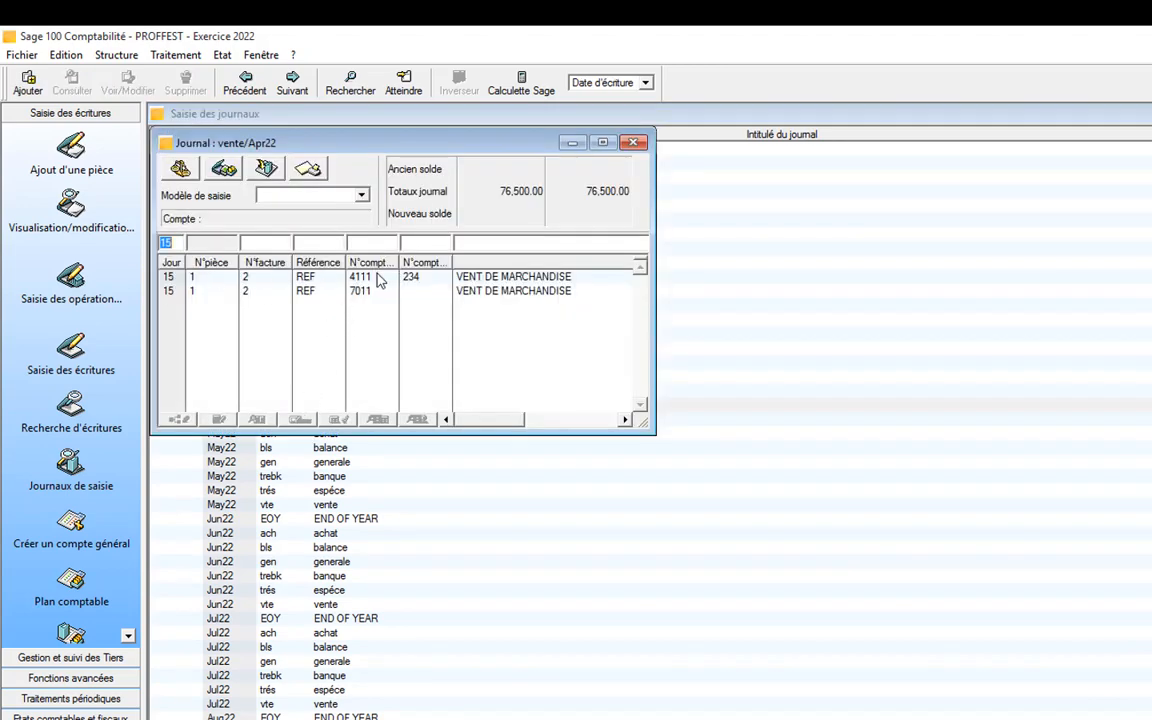
left_click(601, 145)
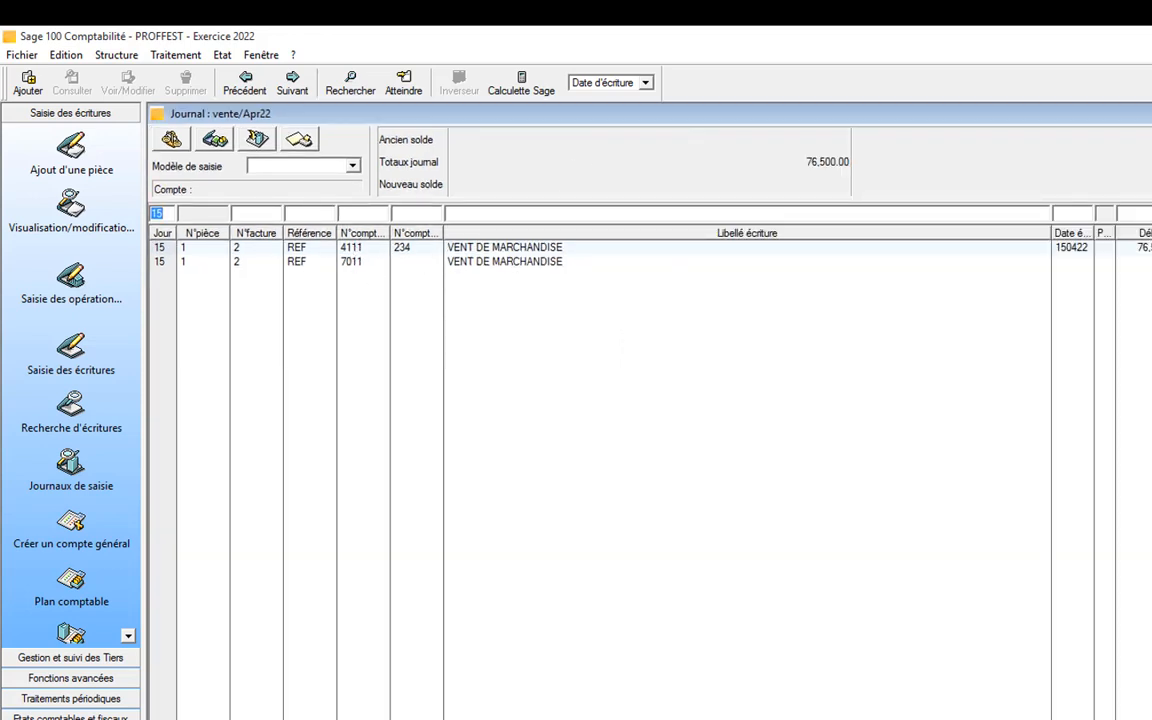
key("Escape")
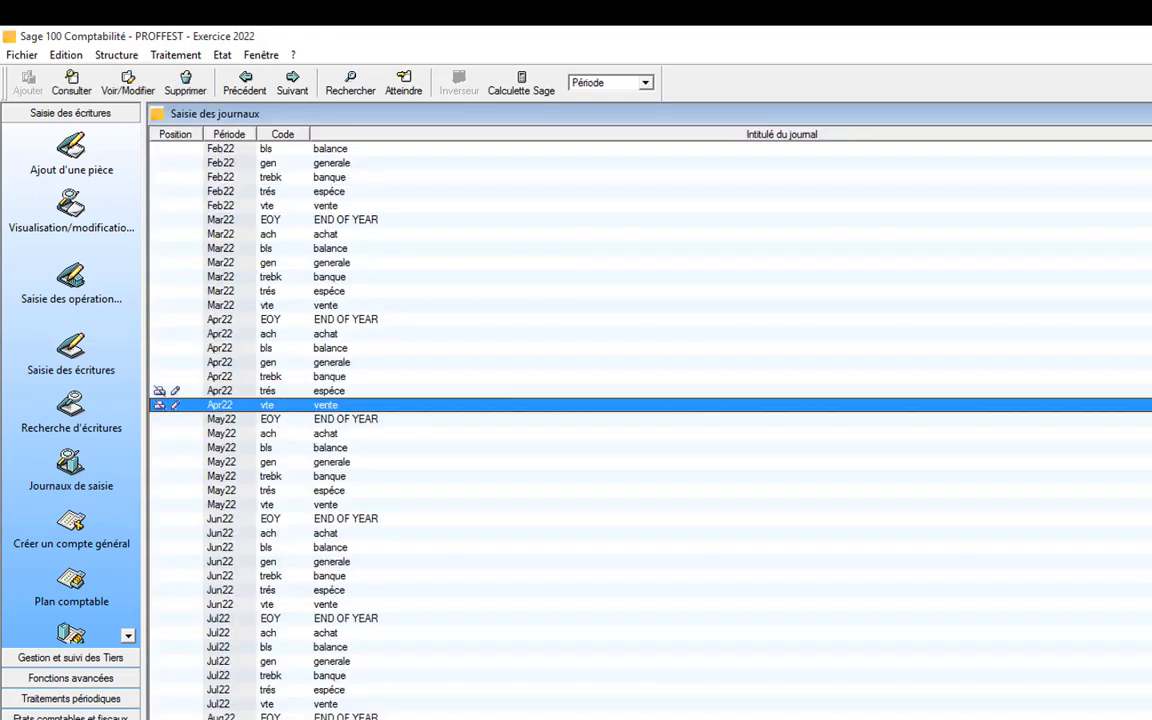
Open the April 2022 "espéce" journal and maximize it to examine the settlement entries
double_click(333, 389)
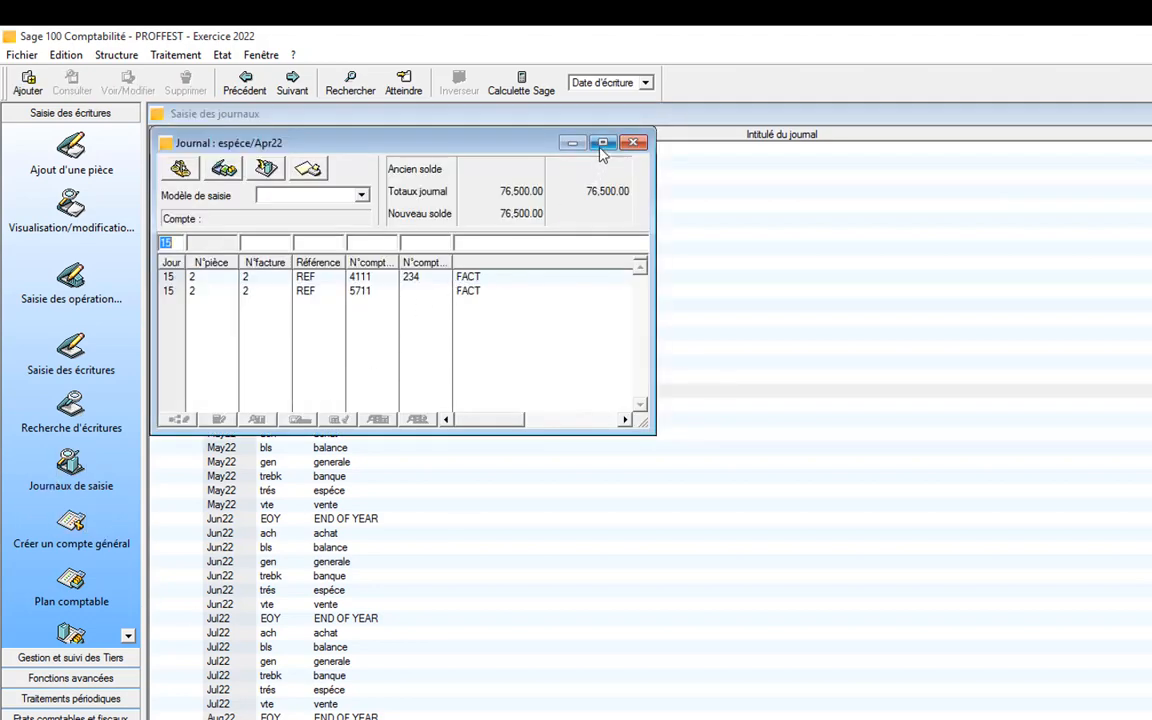
left_click(602, 143)
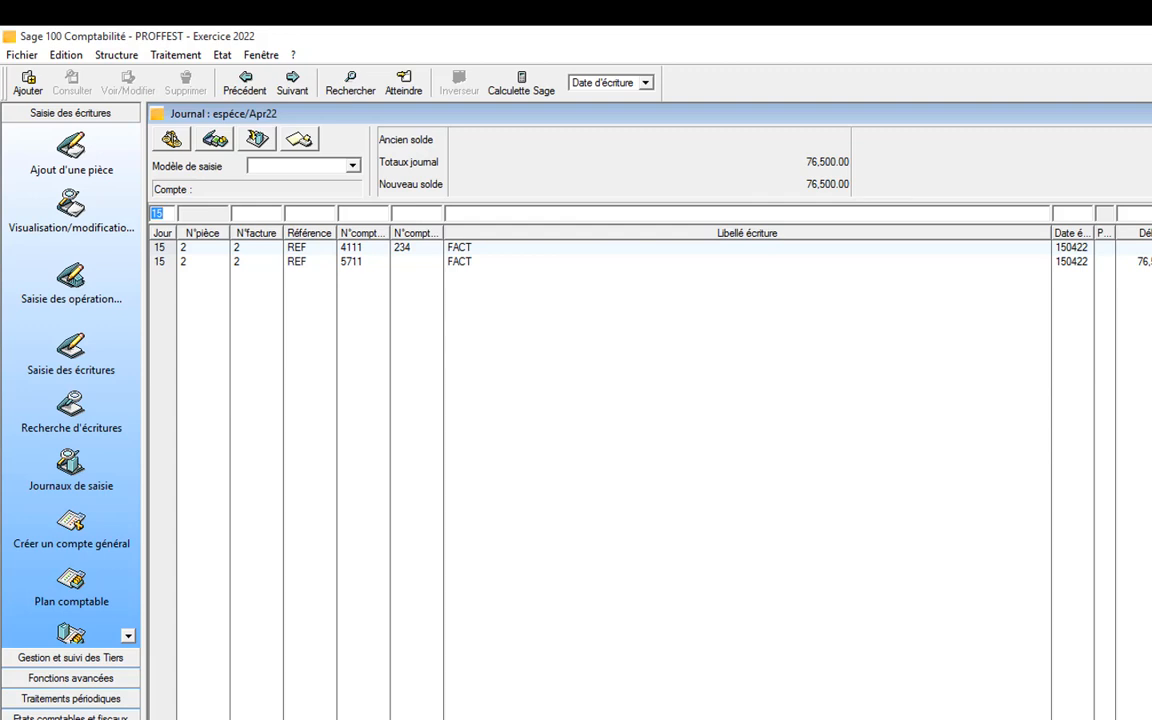
Close the April 2022 "espéce" journal and the journals list, and quit Sage 100 Comptabilité
key("Escape")
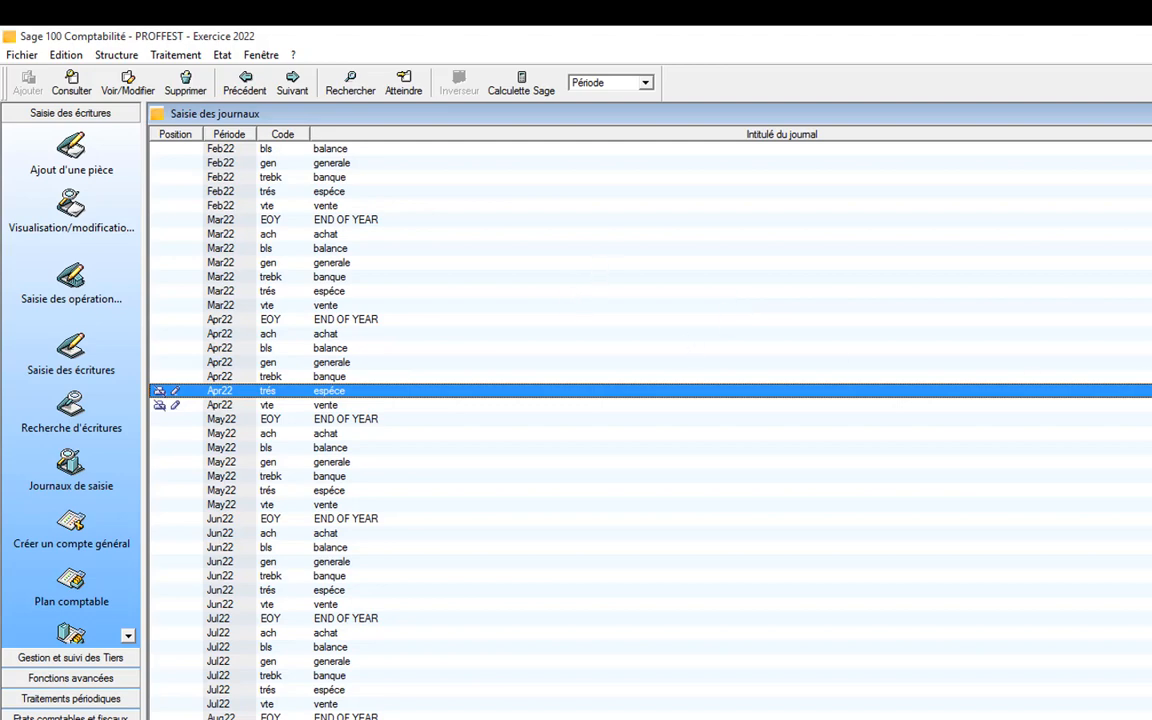
key("Escape")
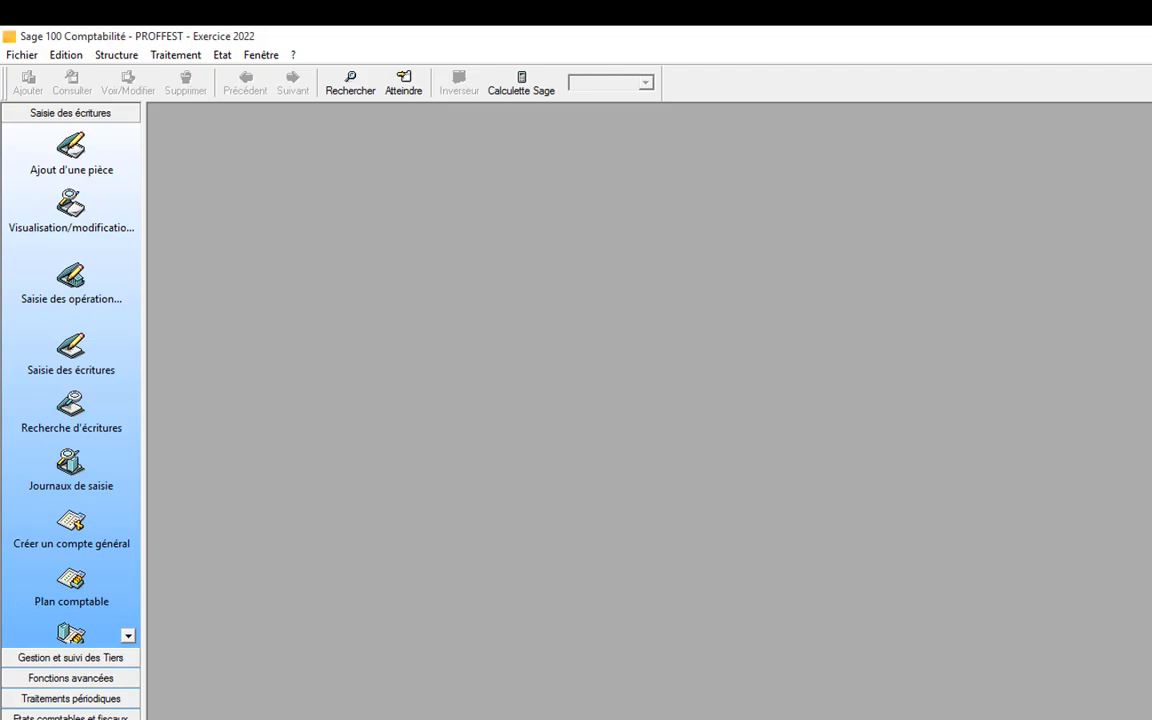
key("alt+F4")
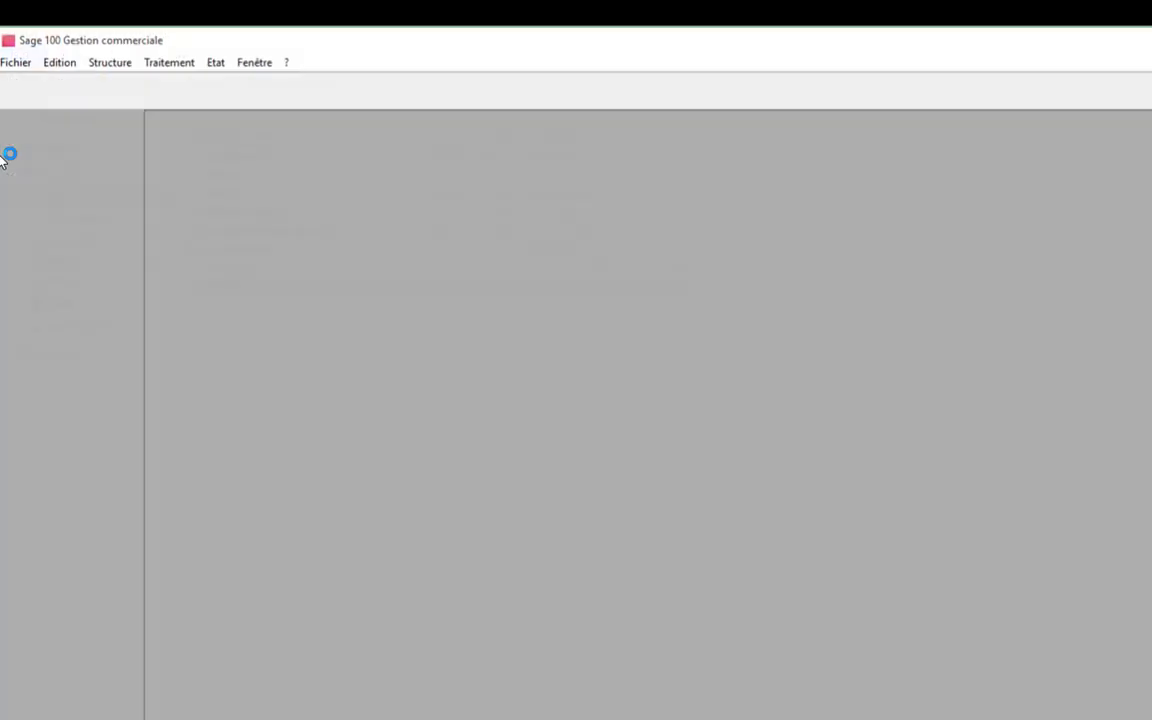
Open the PROFFEST commercial file in Sage 100 Gestion commerciale
left_click(20, 64)
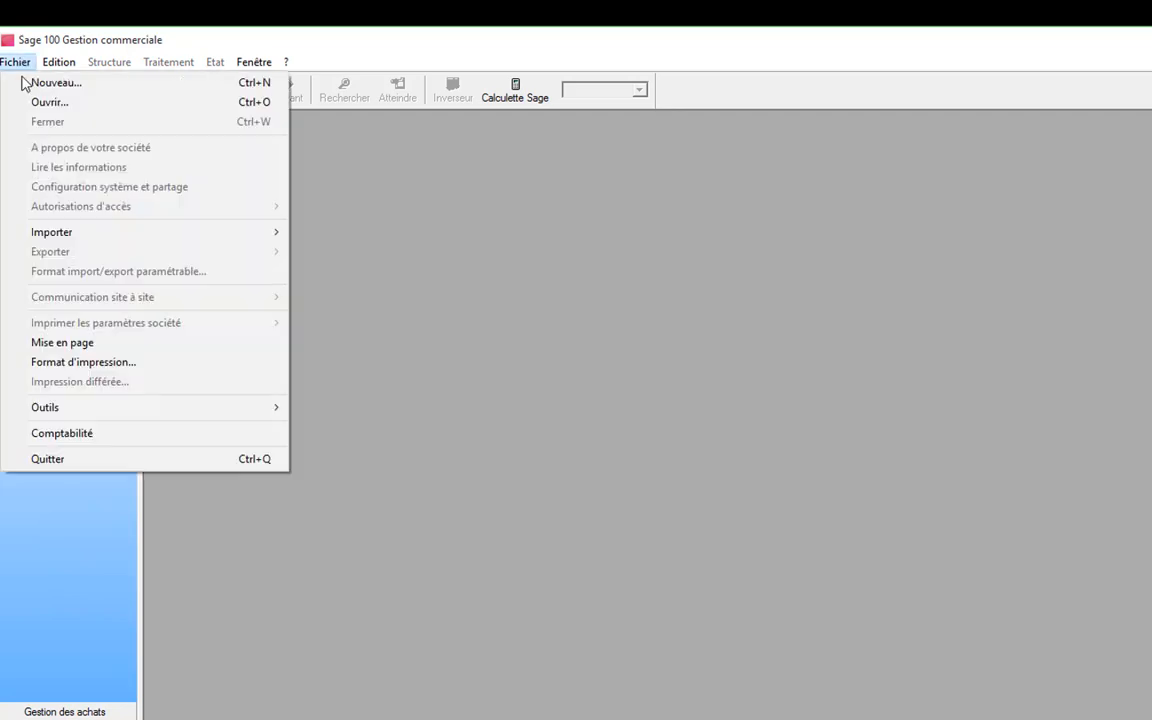
left_click(31, 104)
double_click(198, 200)
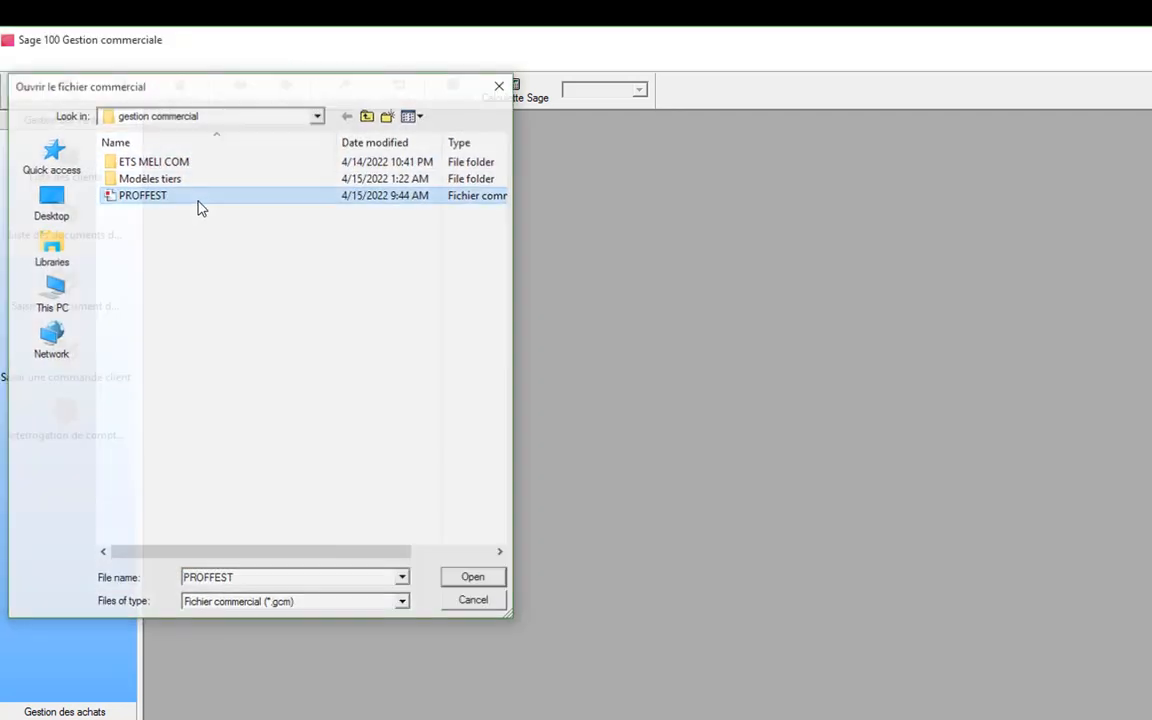
Open the purchase documents list (Documents des achats), examine supplier invoice no. 3 and close the invoice
left_click(172, 63)
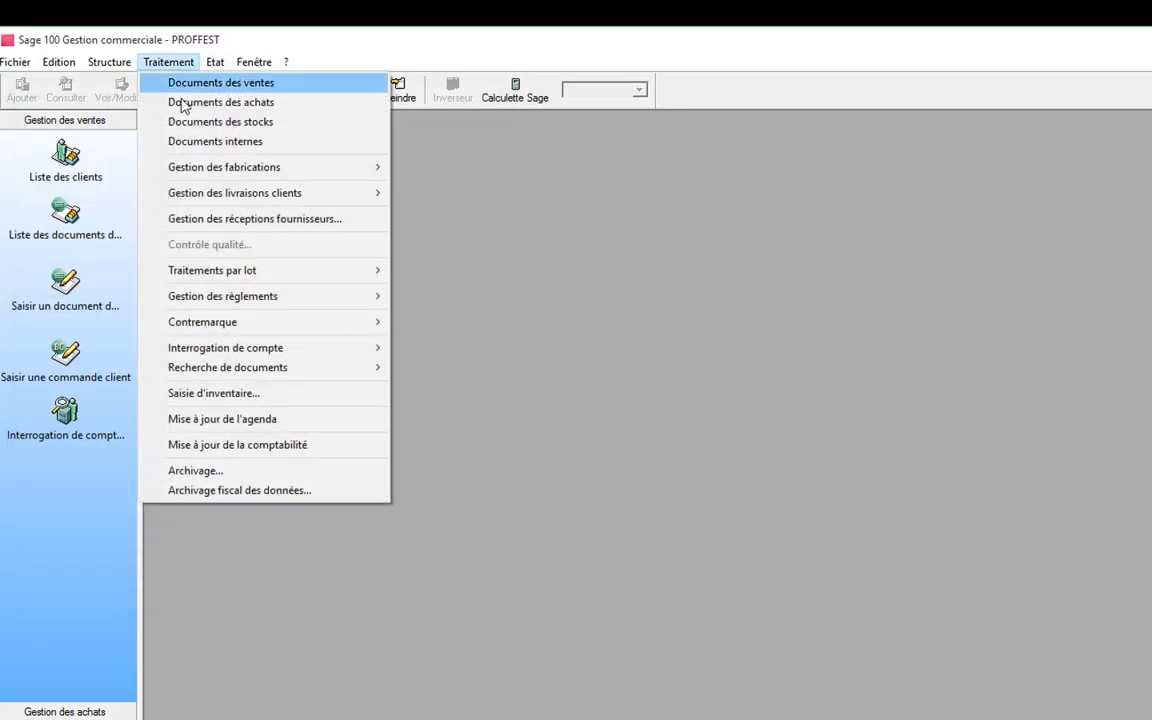
left_click(204, 103)
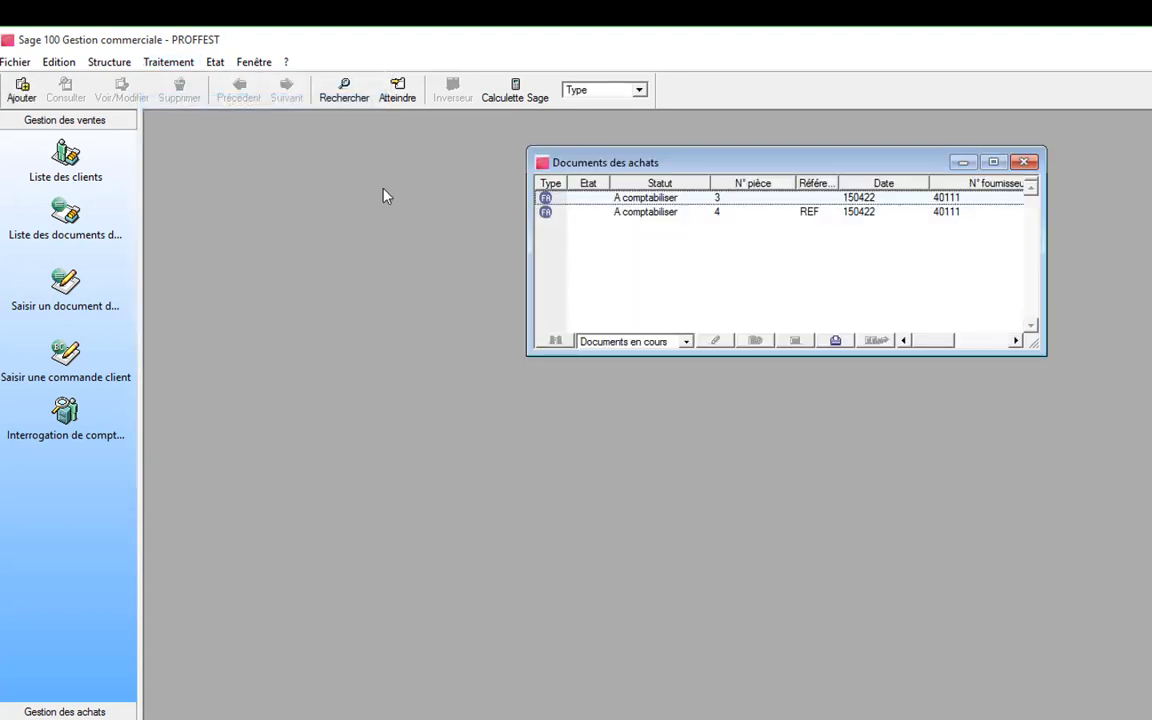
double_click(710, 198)
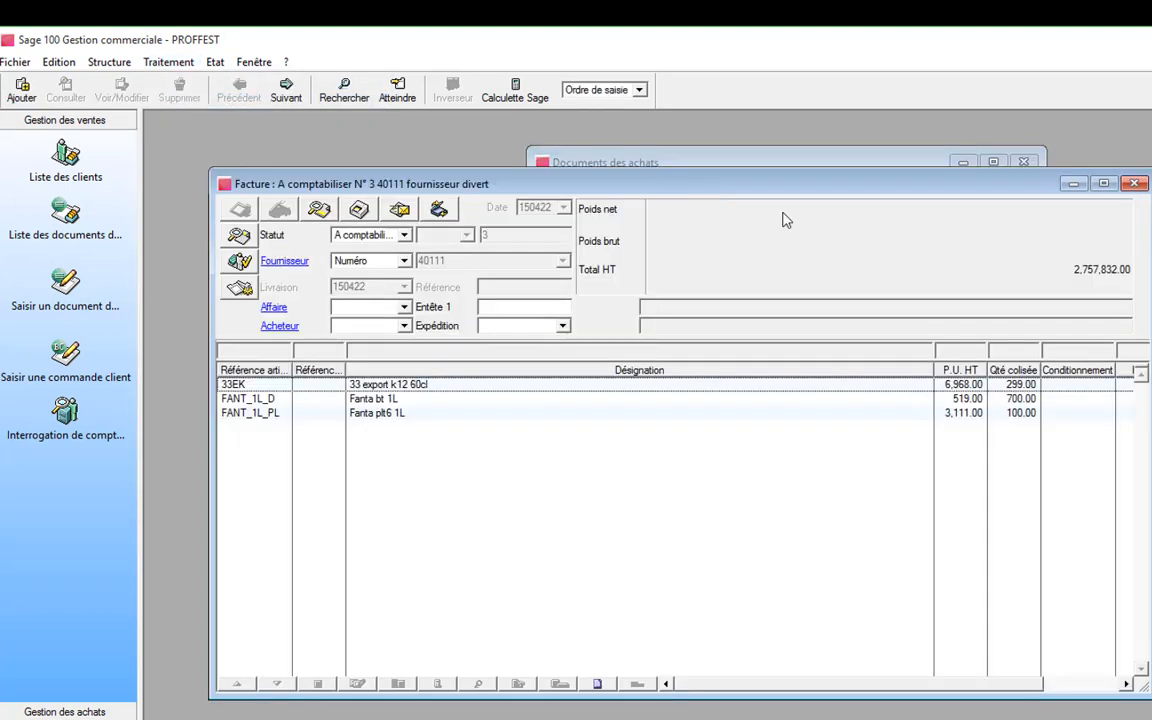
left_click(1141, 184)
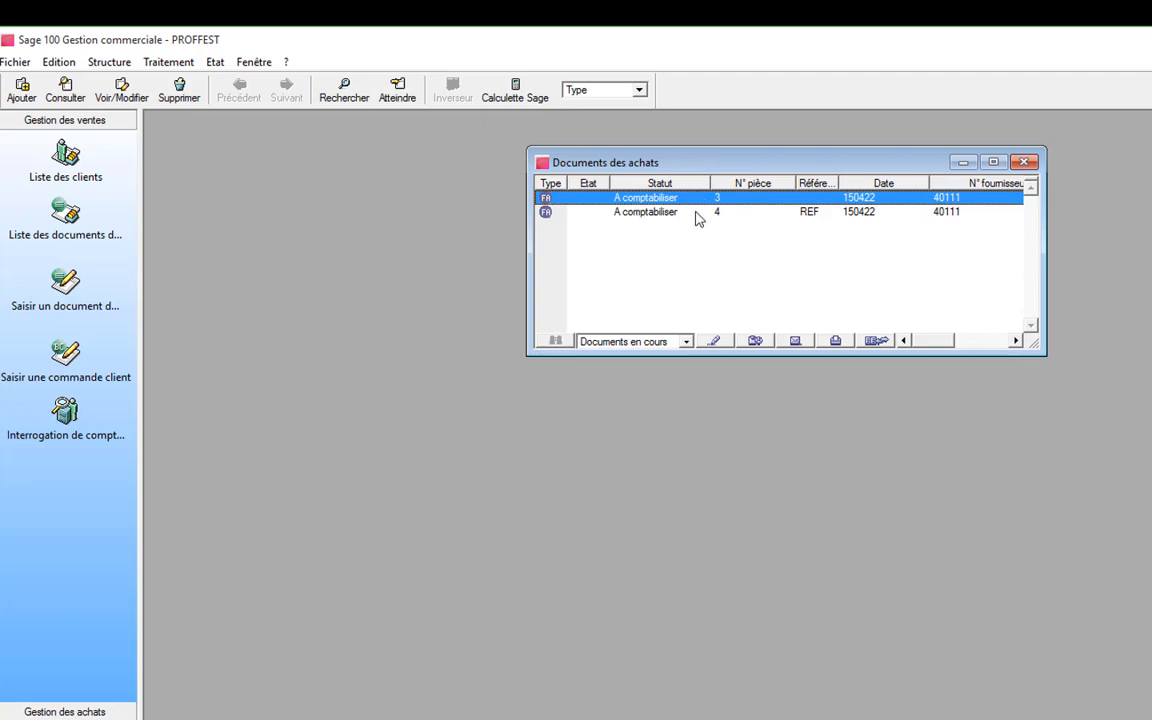
Post purchase invoices 3 and 4 together to the accounts
left_click(697, 214, "shift")
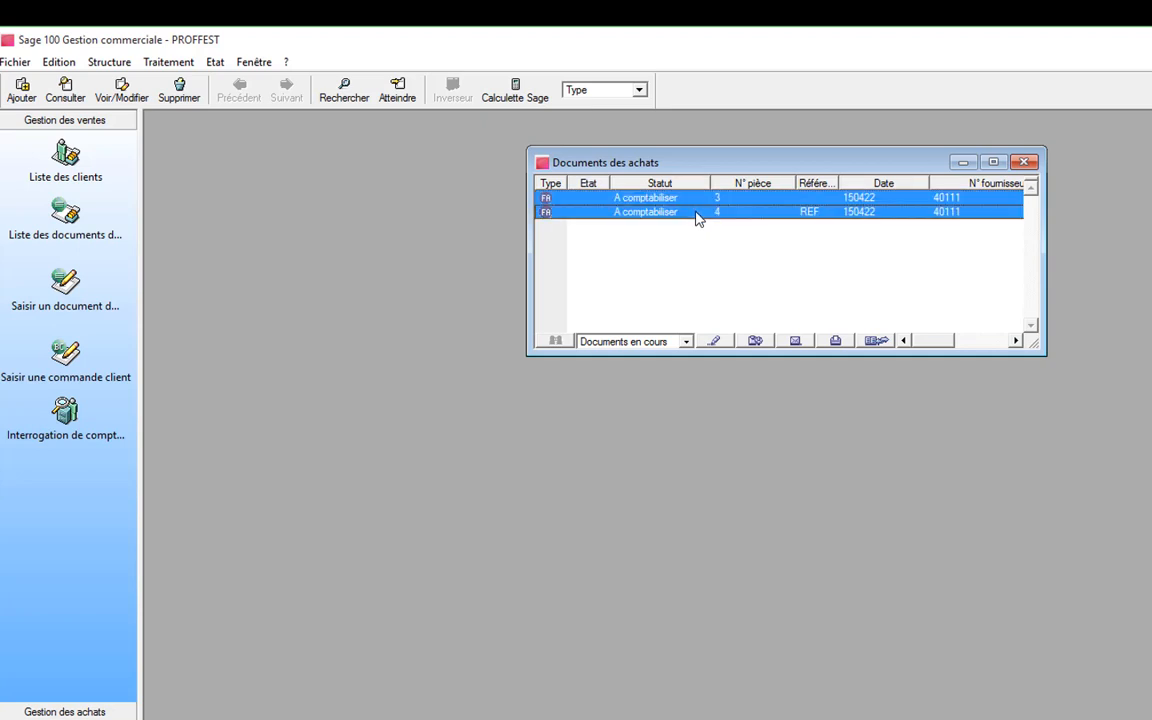
left_click(877, 341)
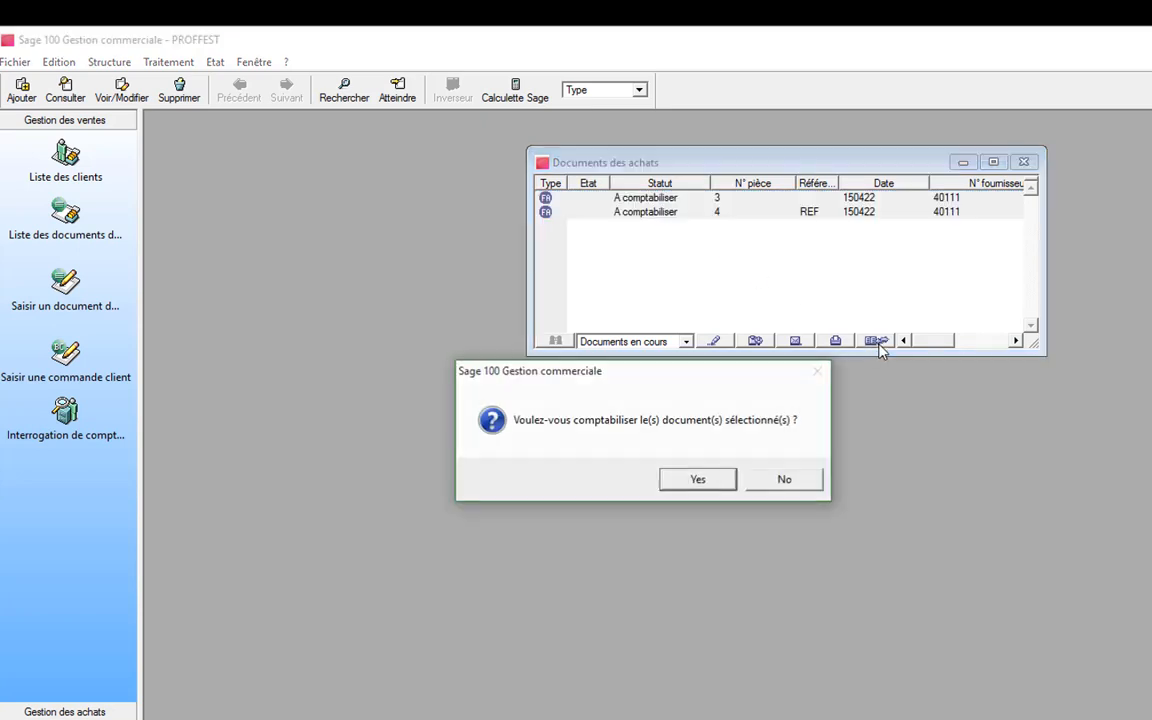
left_click(679, 486)
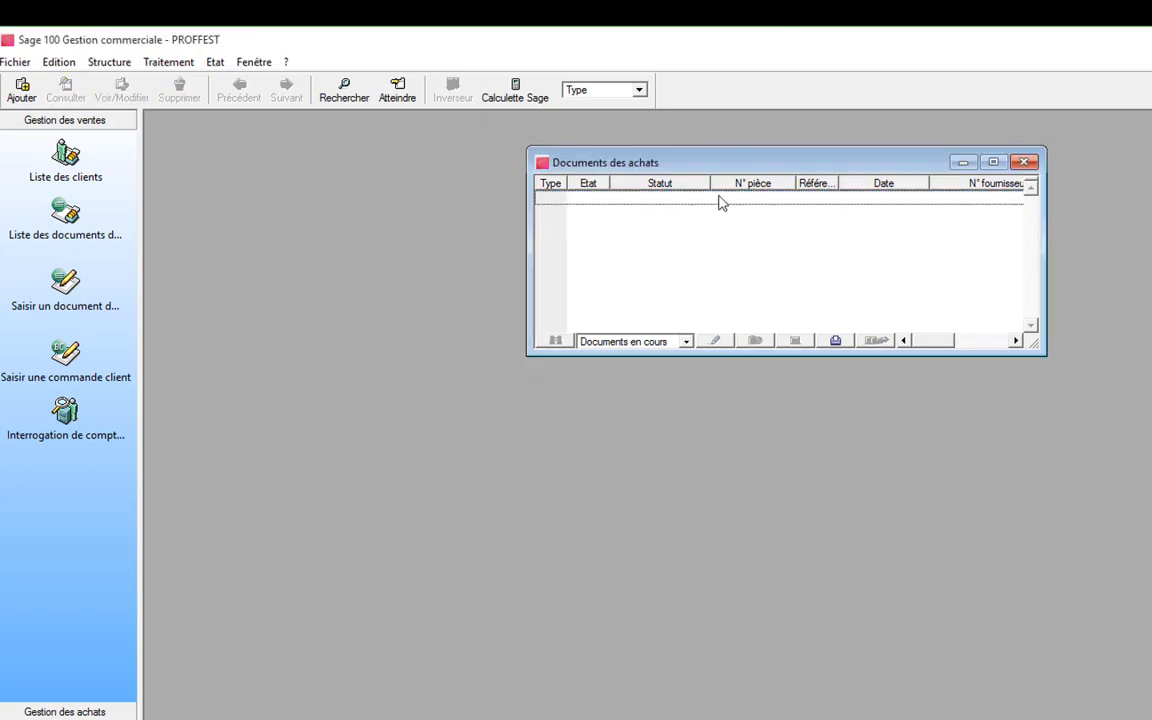
Move the purchase documents list aside, close it and quit Sage 100 Gestion commerciale
left_click_drag(750, 166, 636, 198)
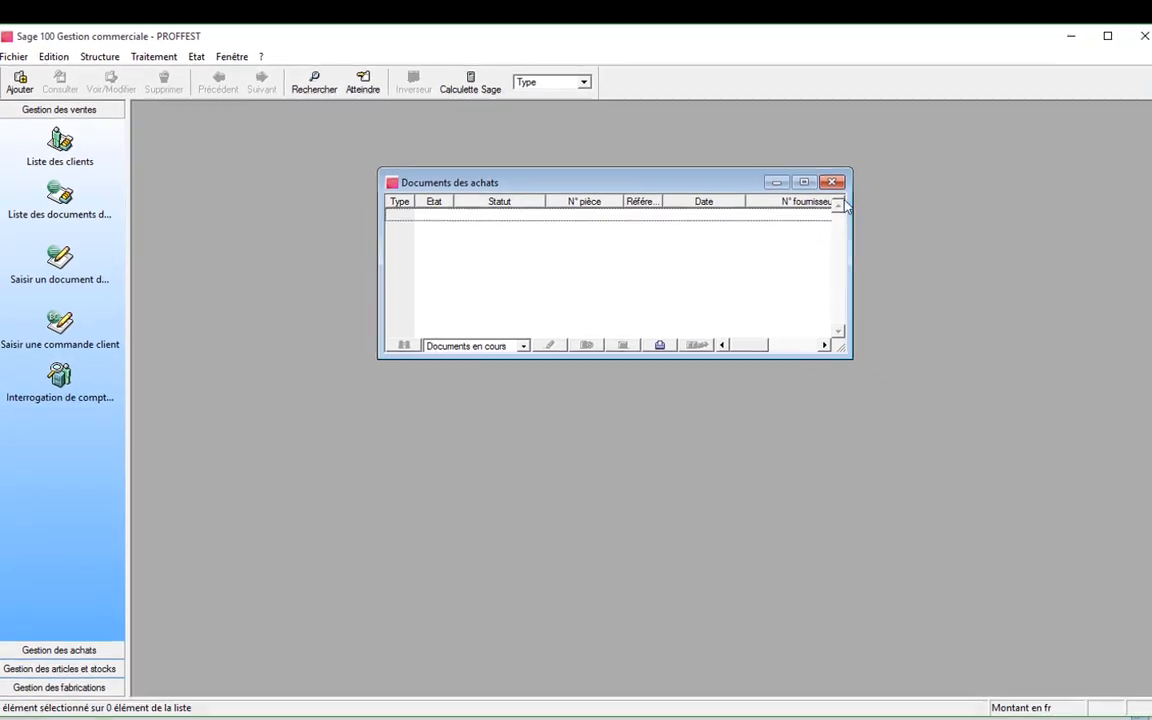
left_click(818, 180)
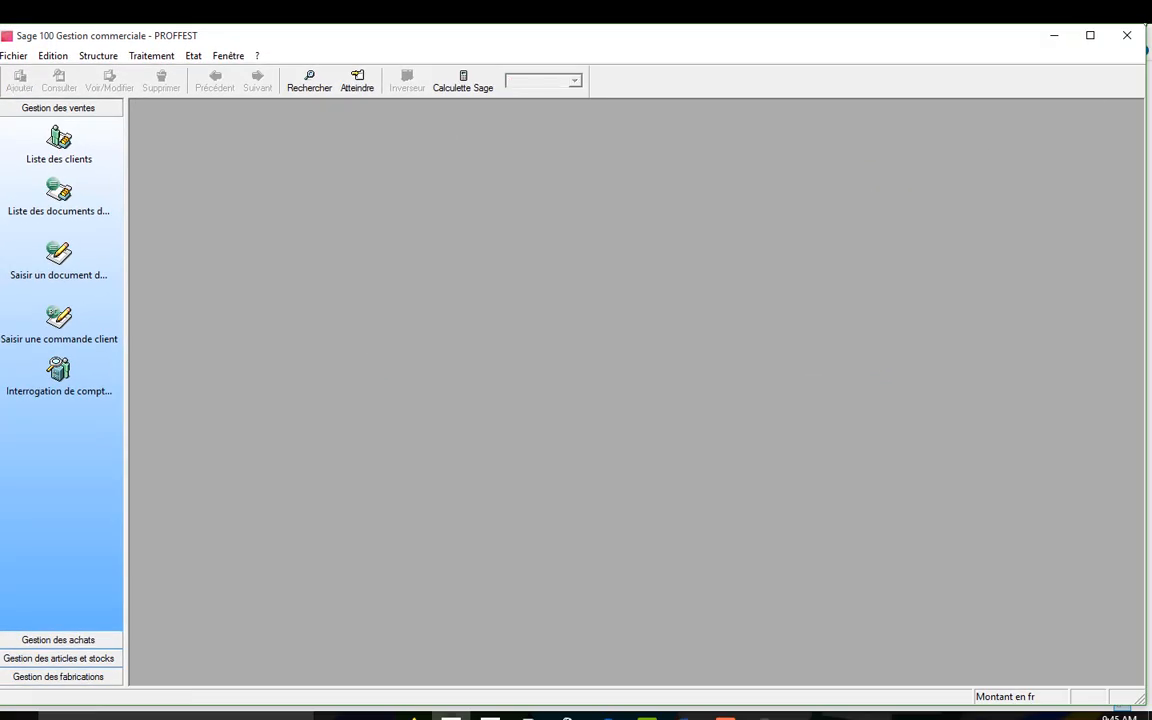
left_click(1129, 35)
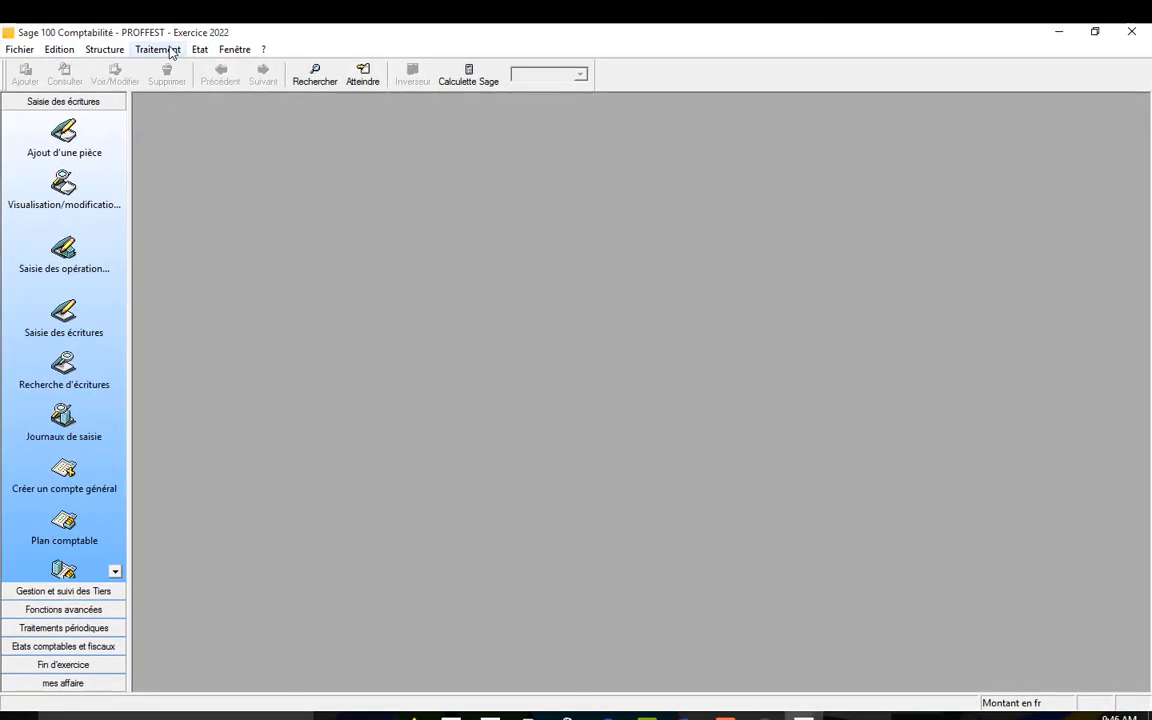
Open the entry journals list (Journaux de saisie) of PROFFEST in Sage 100 Comptabilité and maximize it
left_click(168, 49)
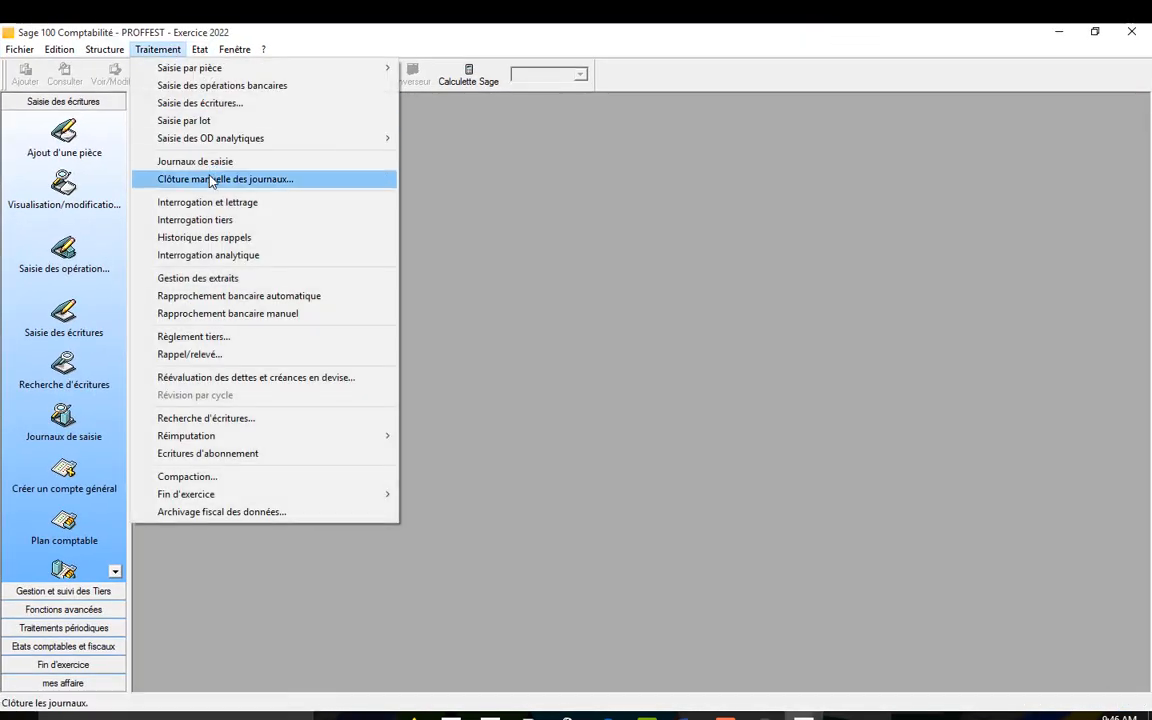
left_click(216, 161)
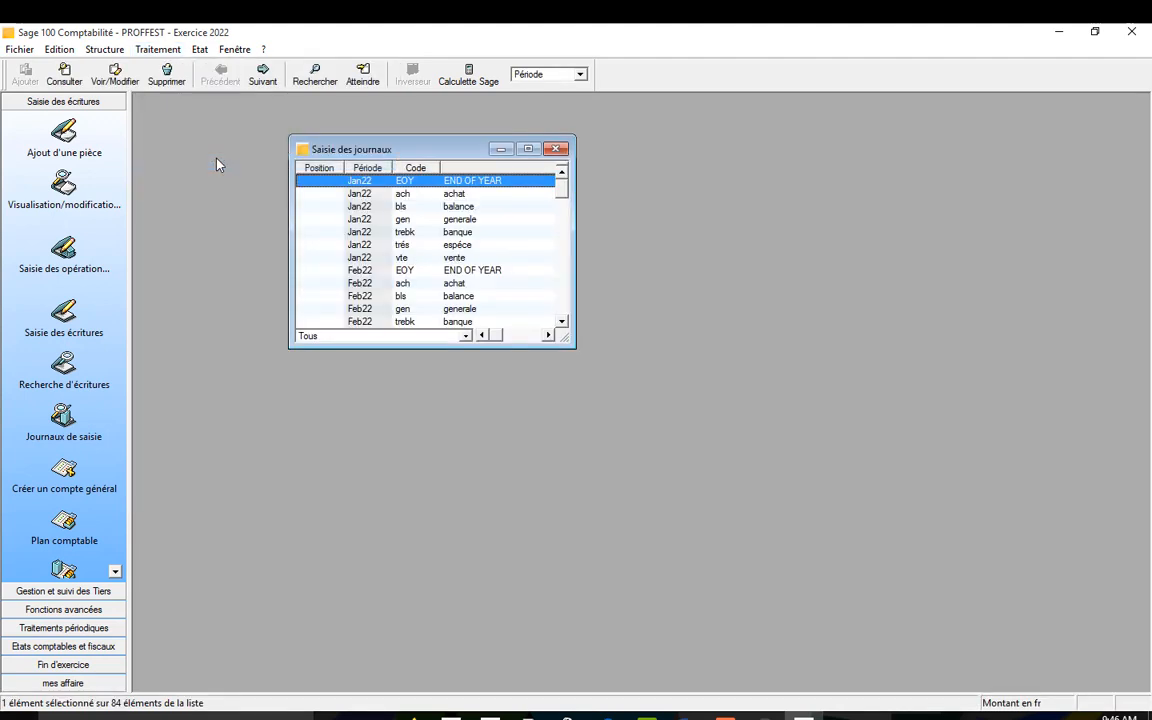
left_click(530, 149)
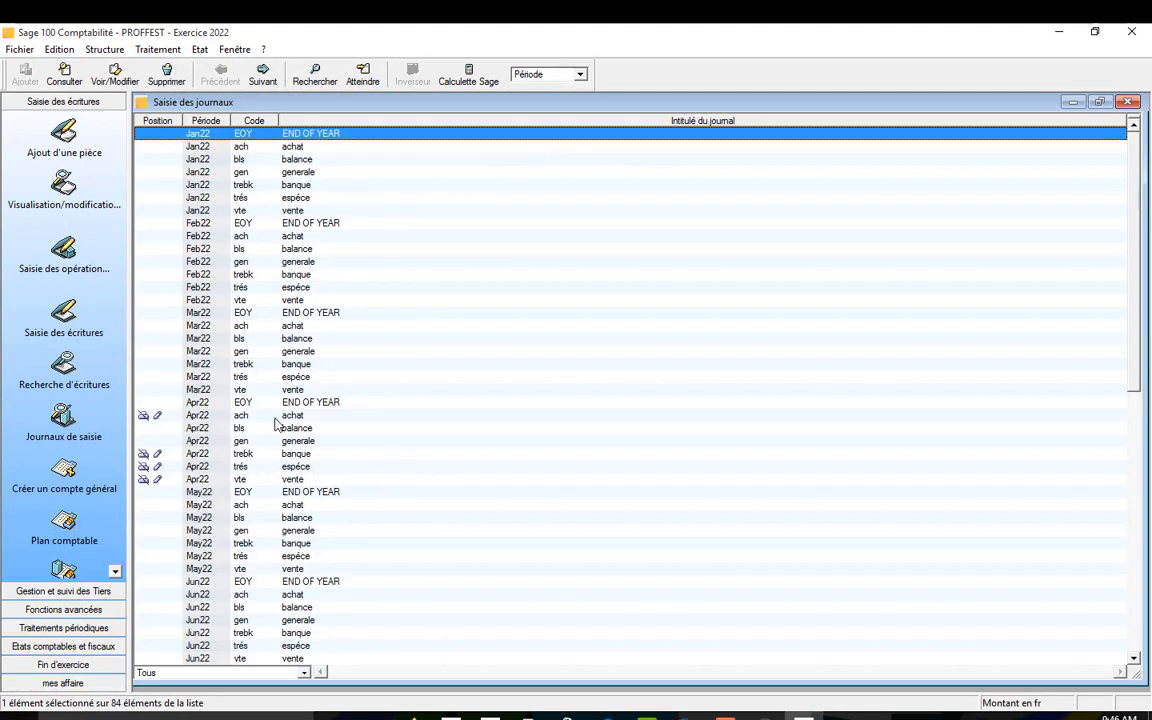
Open the April 2022 "achat" journal, examine its purchase entries in a maximized window and close it
left_click(306, 416)
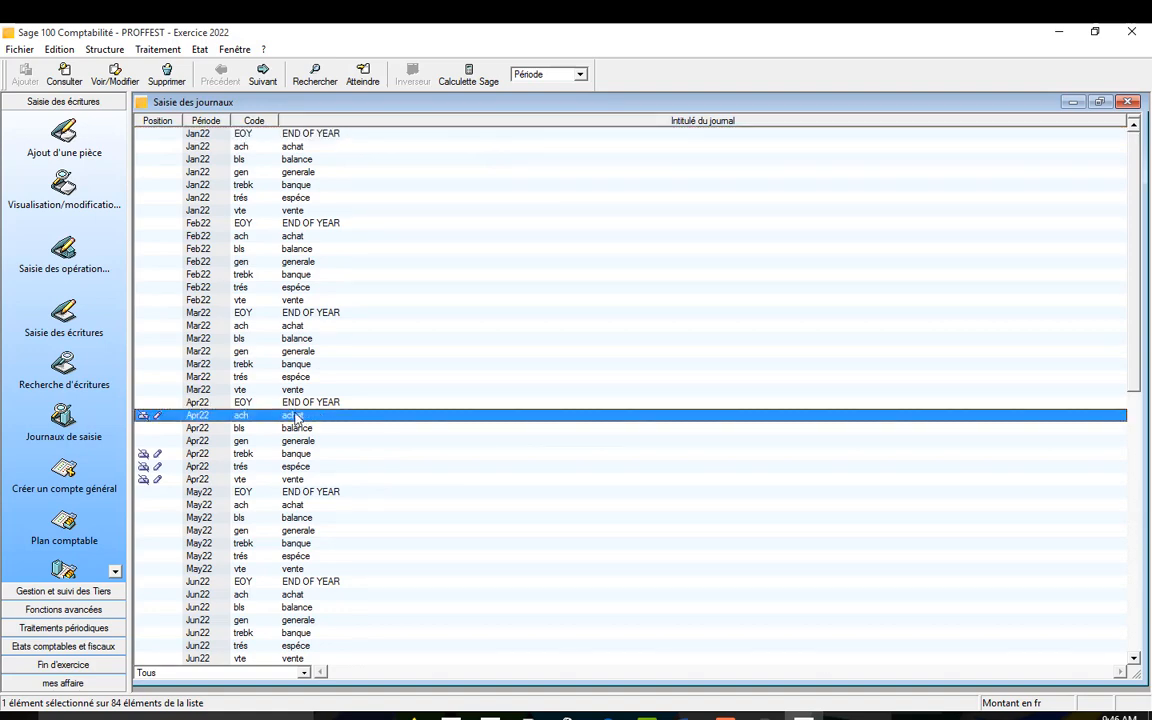
double_click(306, 416)
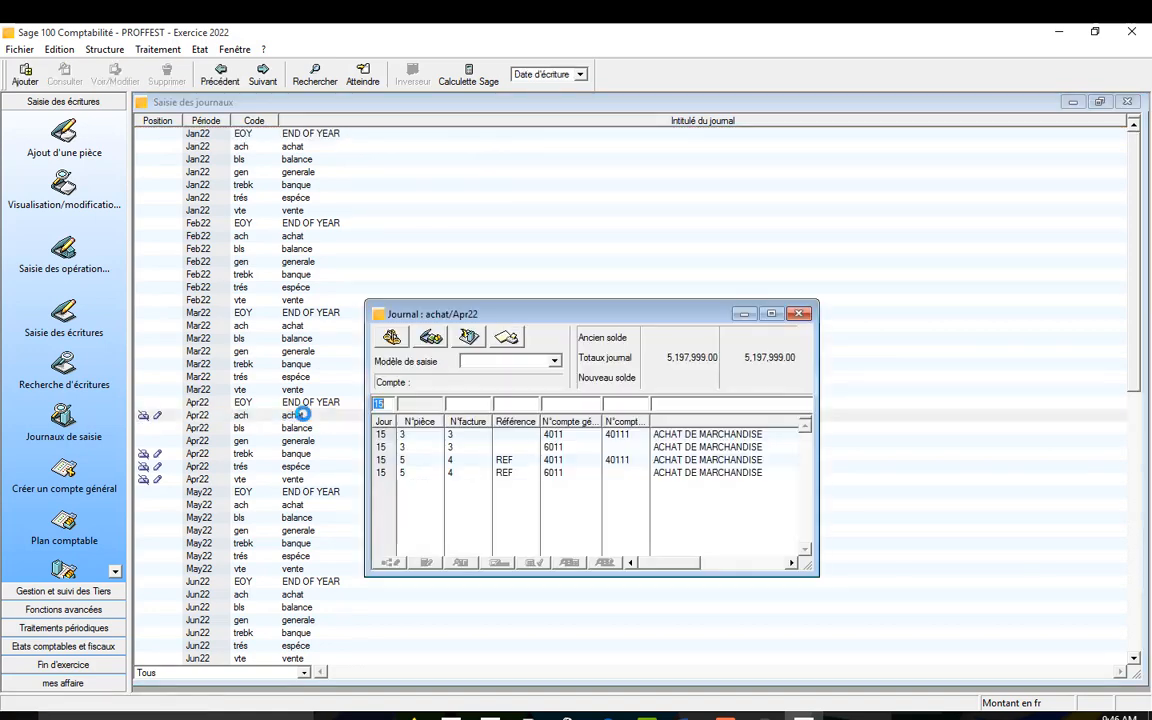
left_click(772, 315)
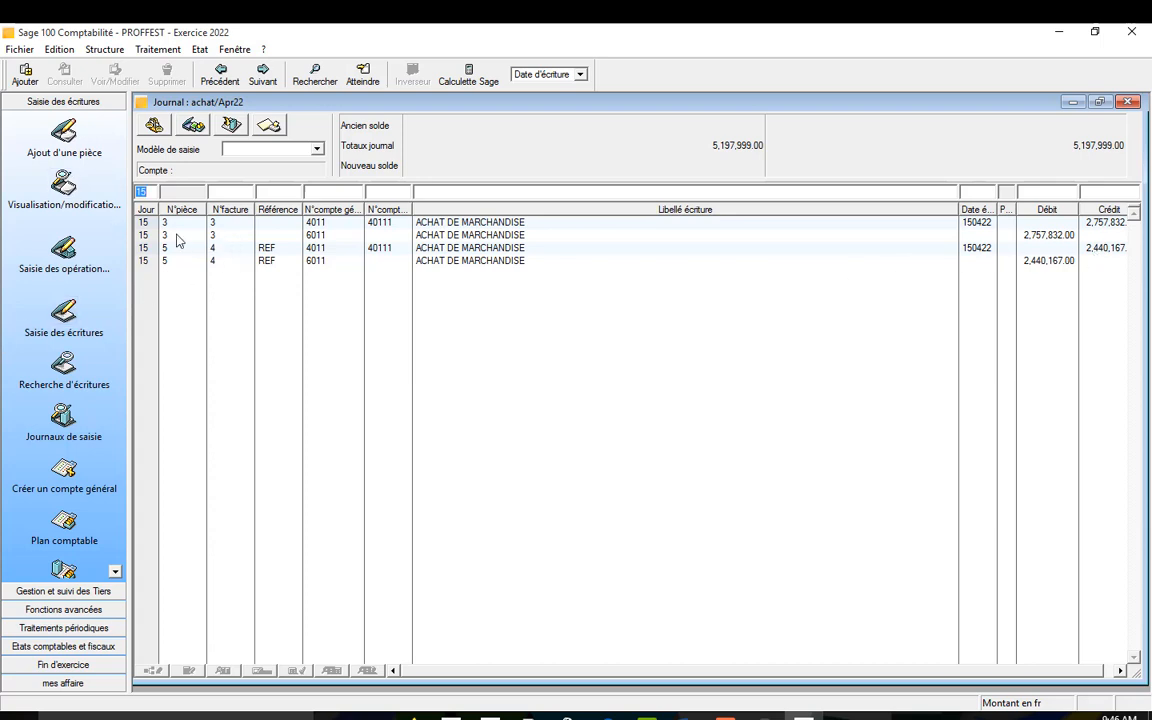
left_click(1128, 103)
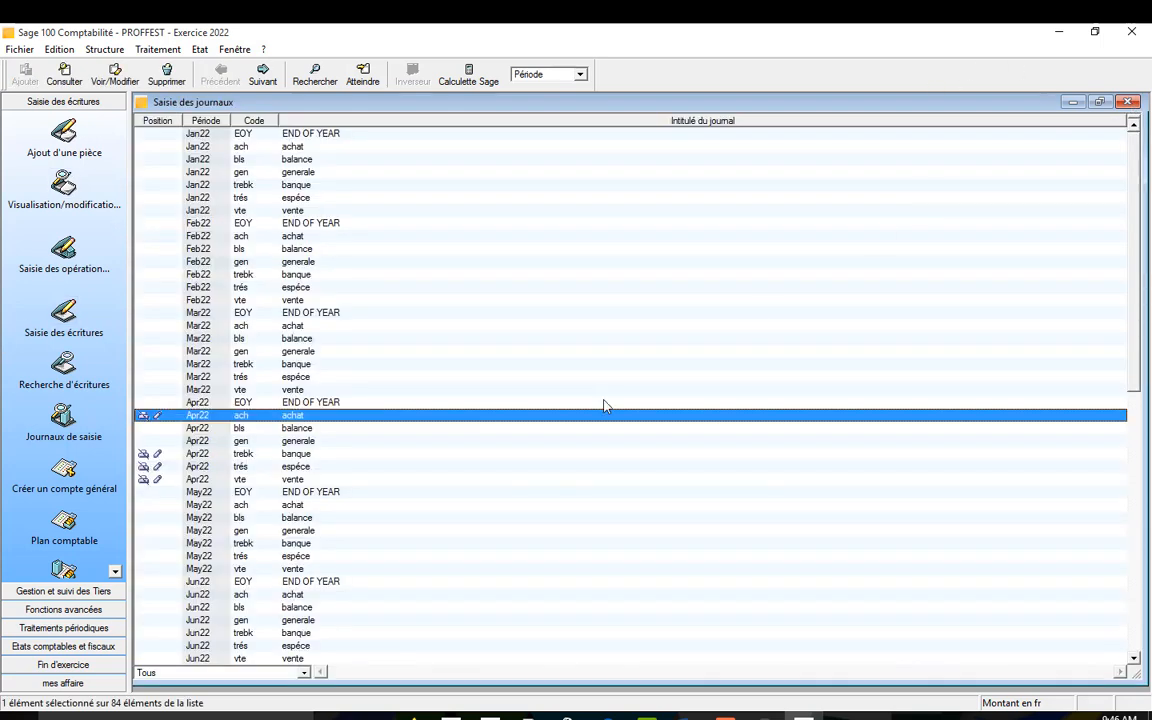
Open the April 2022 "banque" journal, examine its supplier settlement entries in a maximized window and close it
double_click(295, 454)
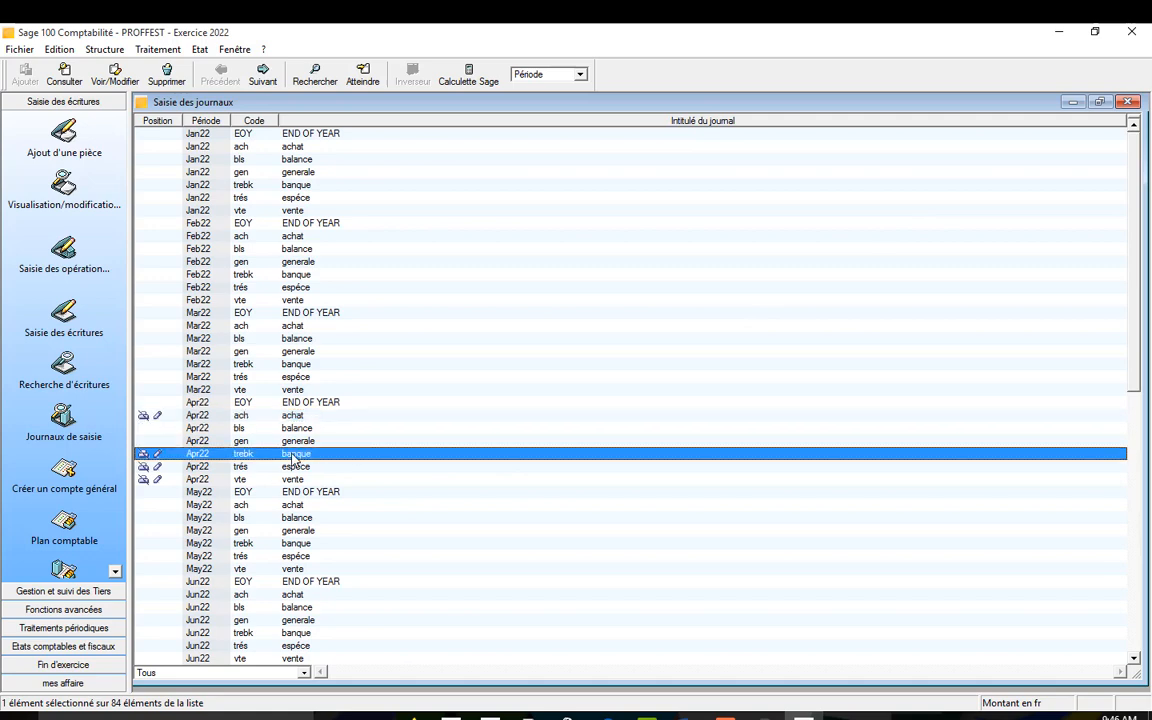
left_click(551, 129)
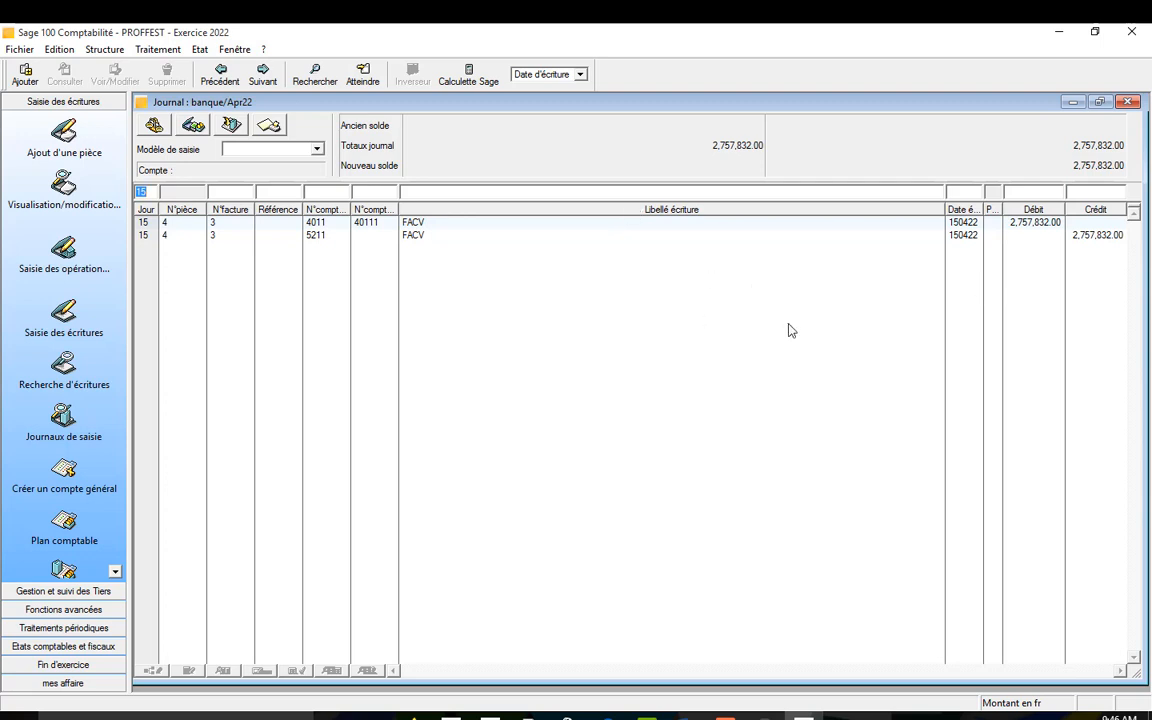
left_click(1128, 102)
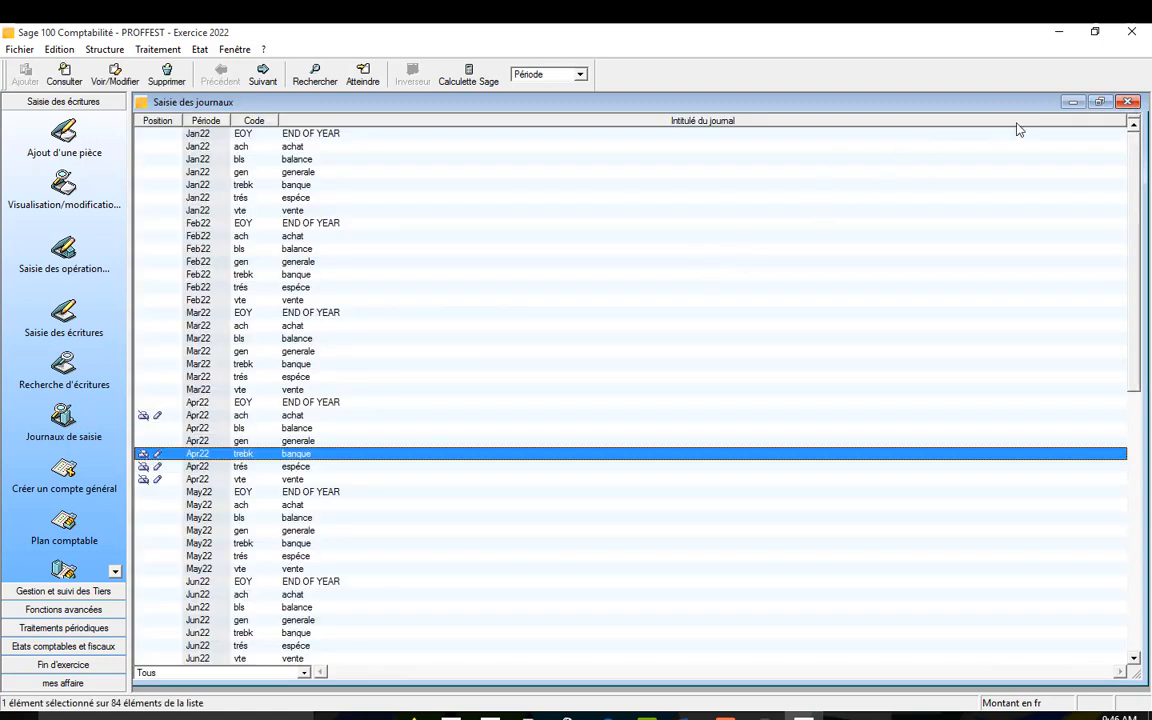
Close the journals list, quit Sage 100 Comptabilité and open the PROFFEST commercial file in Sage 100 Gestion commerciale
left_click(1128, 102)
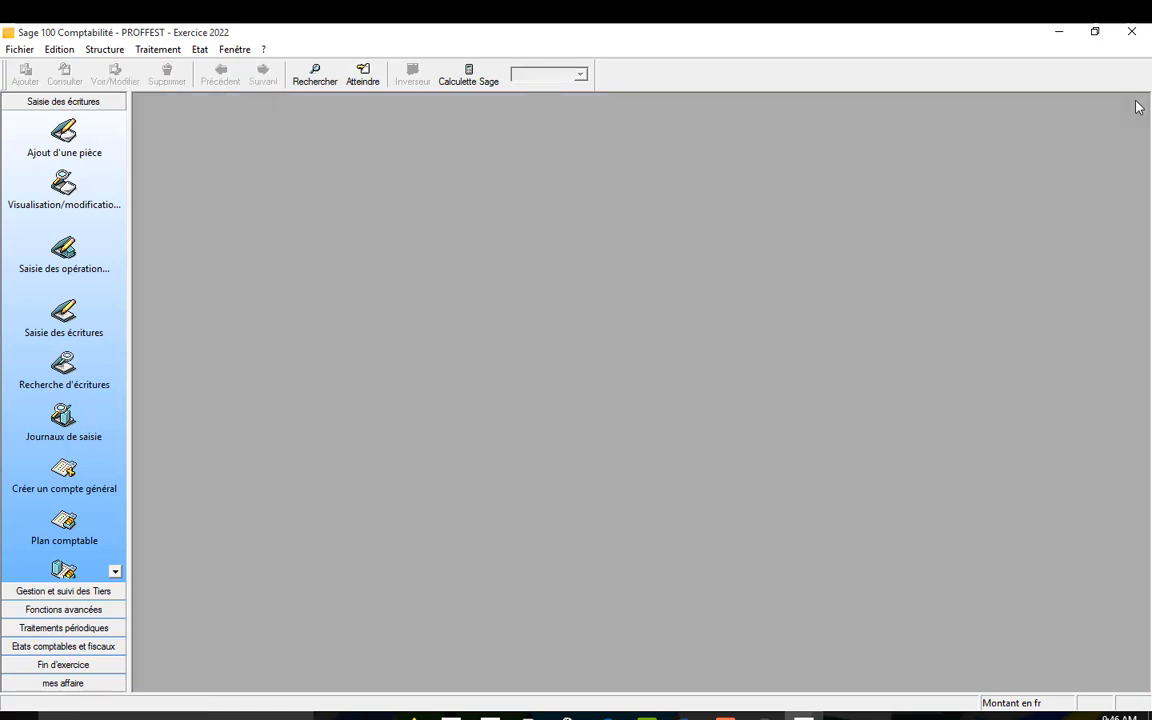
left_click(1131, 31)
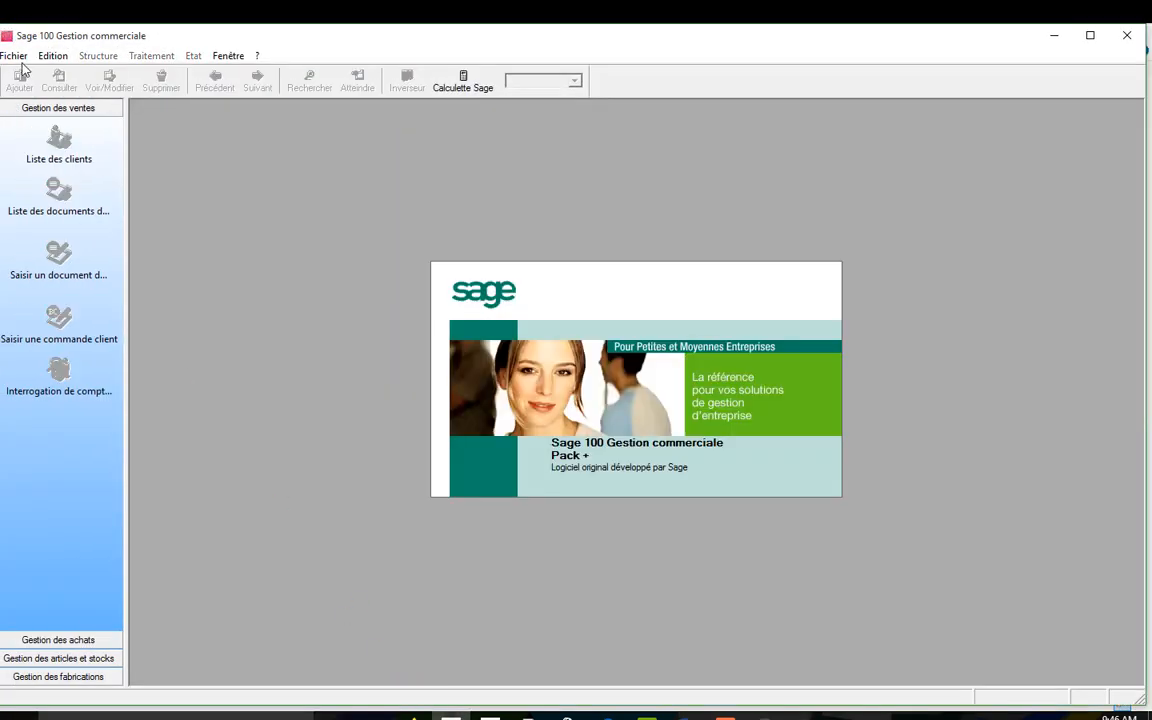
left_click(15, 56)
left_click(28, 90)
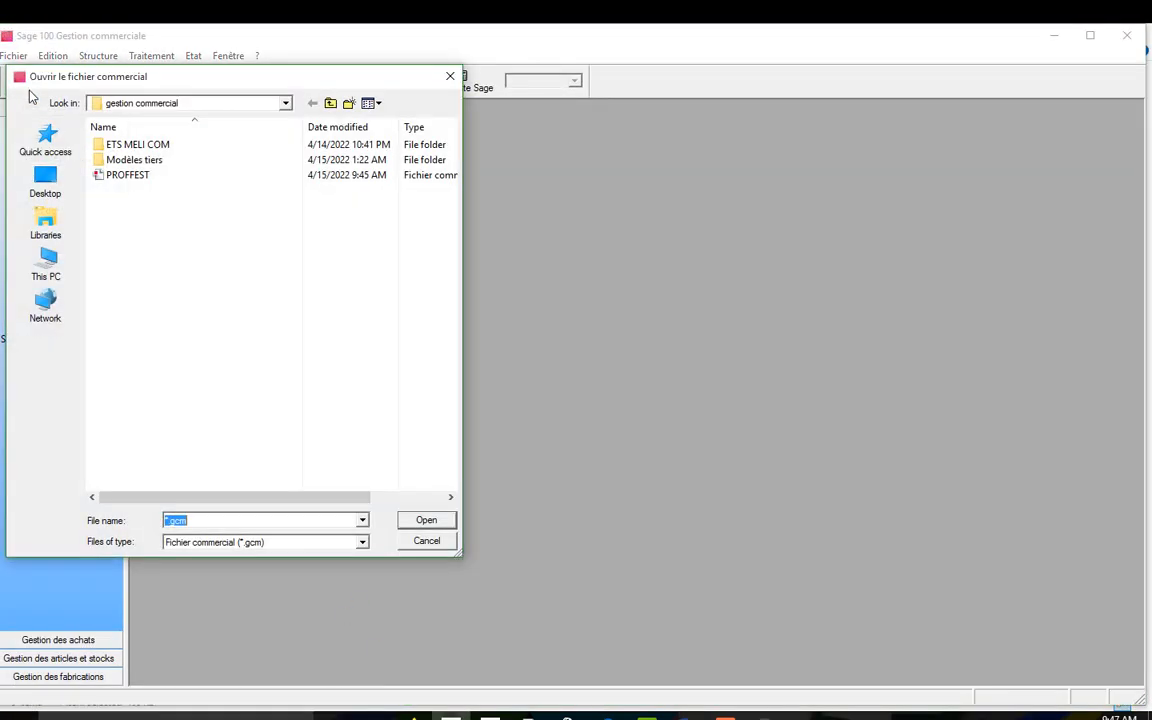
left_click(160, 176)
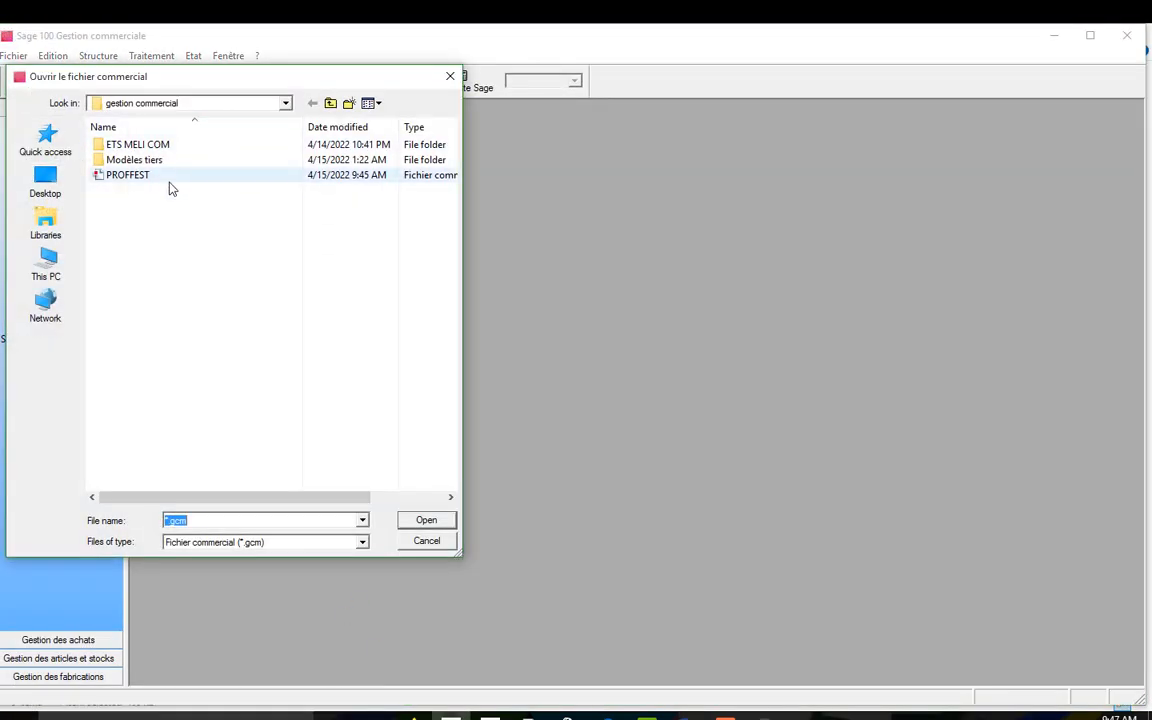
left_click(428, 524)
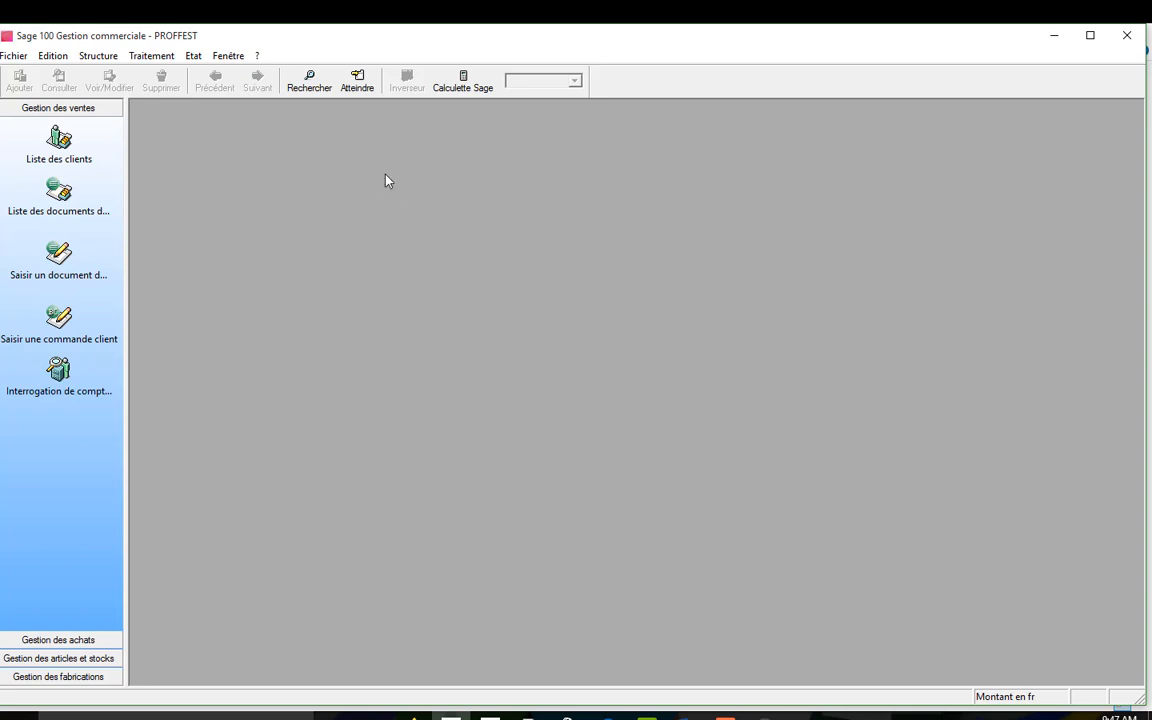
Run the customer statistics by article (Statistiques par articles) for 010122 to 311222 with a print preview on Imprimante PDF Sage
left_click(192, 56)
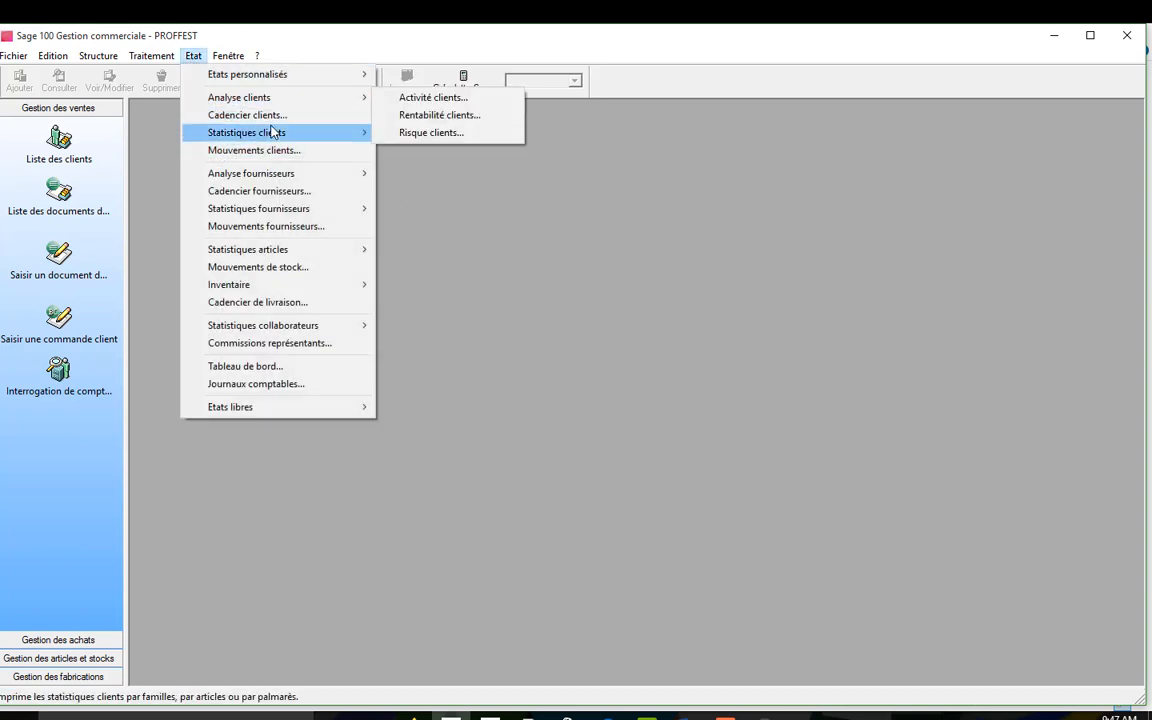
mouse_move(275, 133)
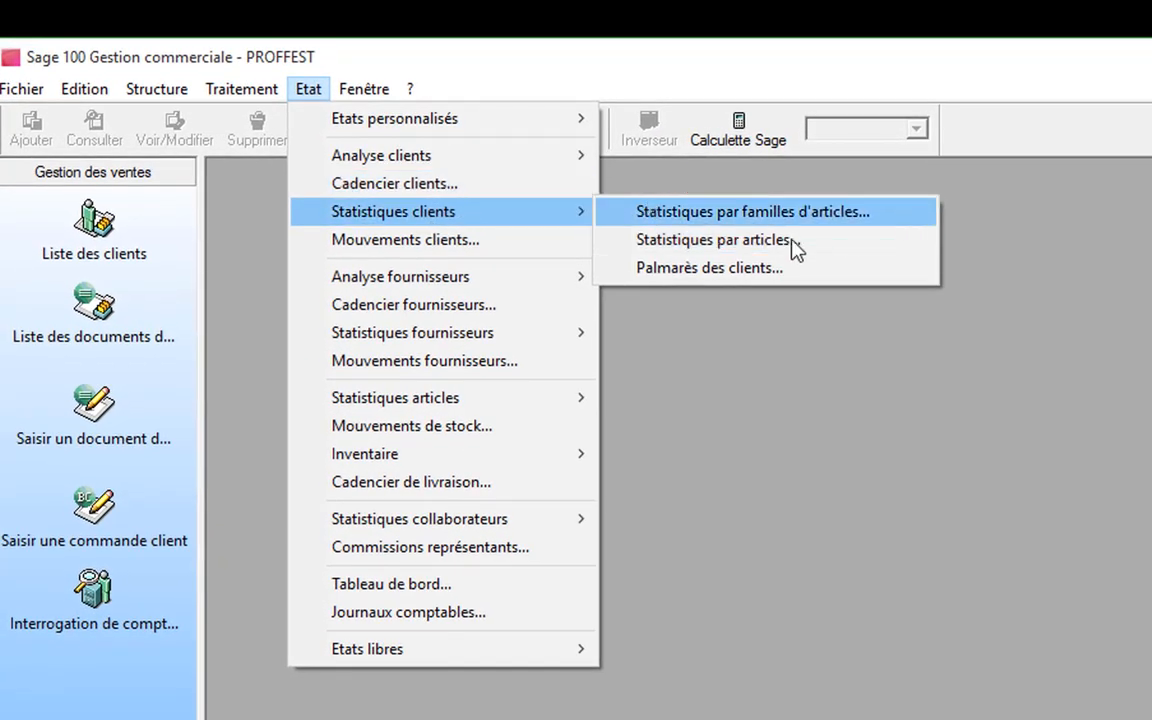
left_click(745, 243)
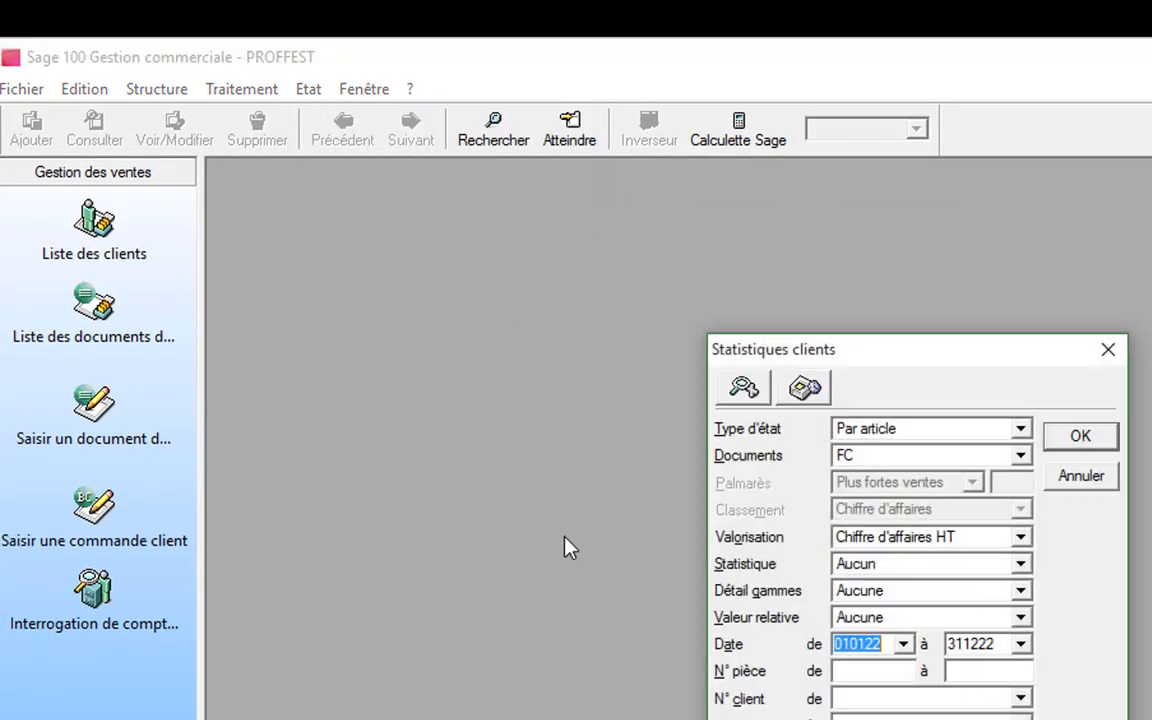
left_click(1085, 442)
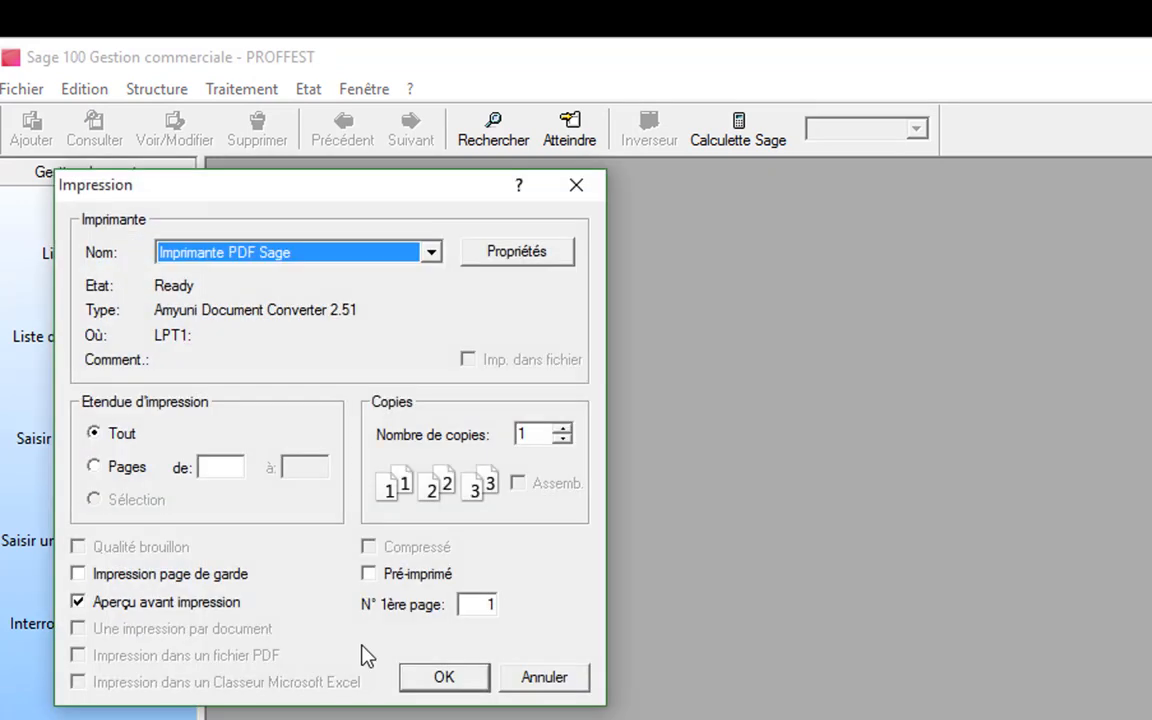
left_click(443, 677)
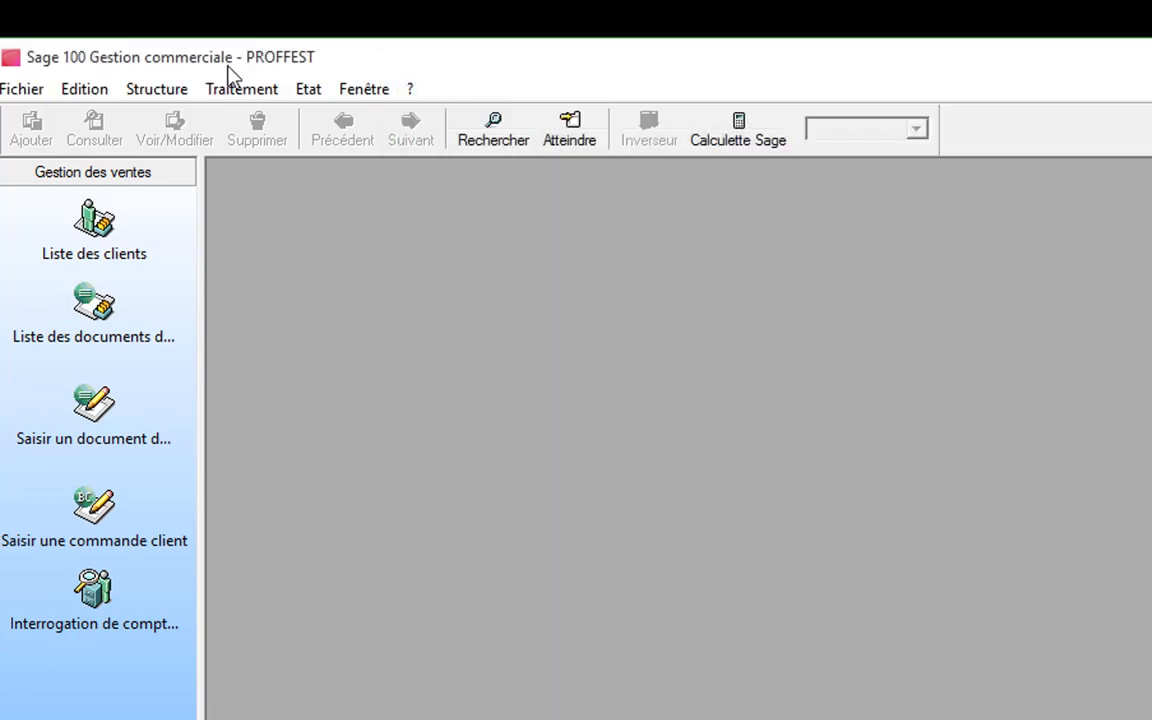
left_click(318, 88)
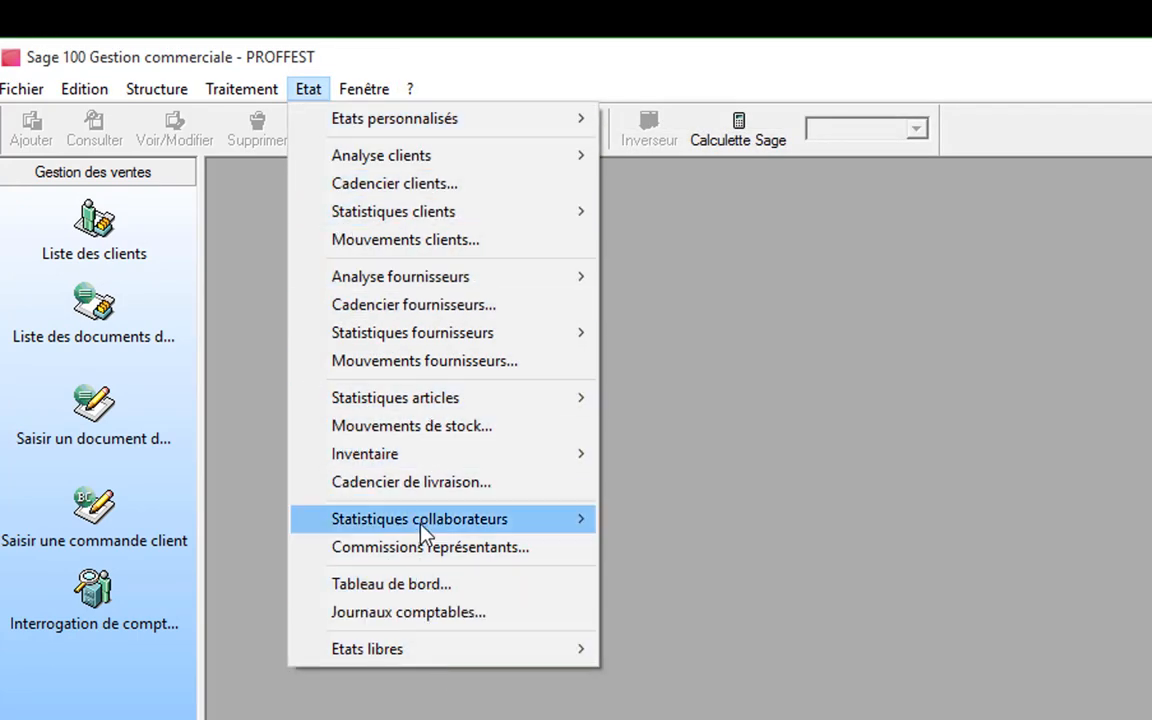
mouse_move(364, 89)
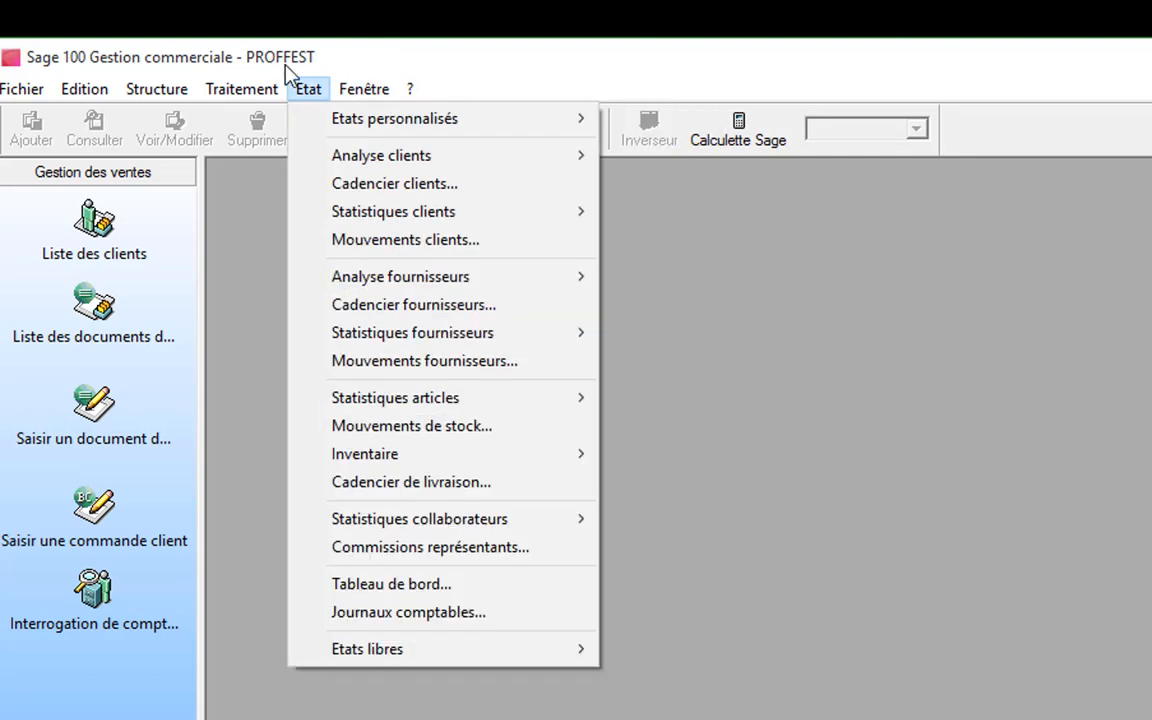
left_click(933, 558)
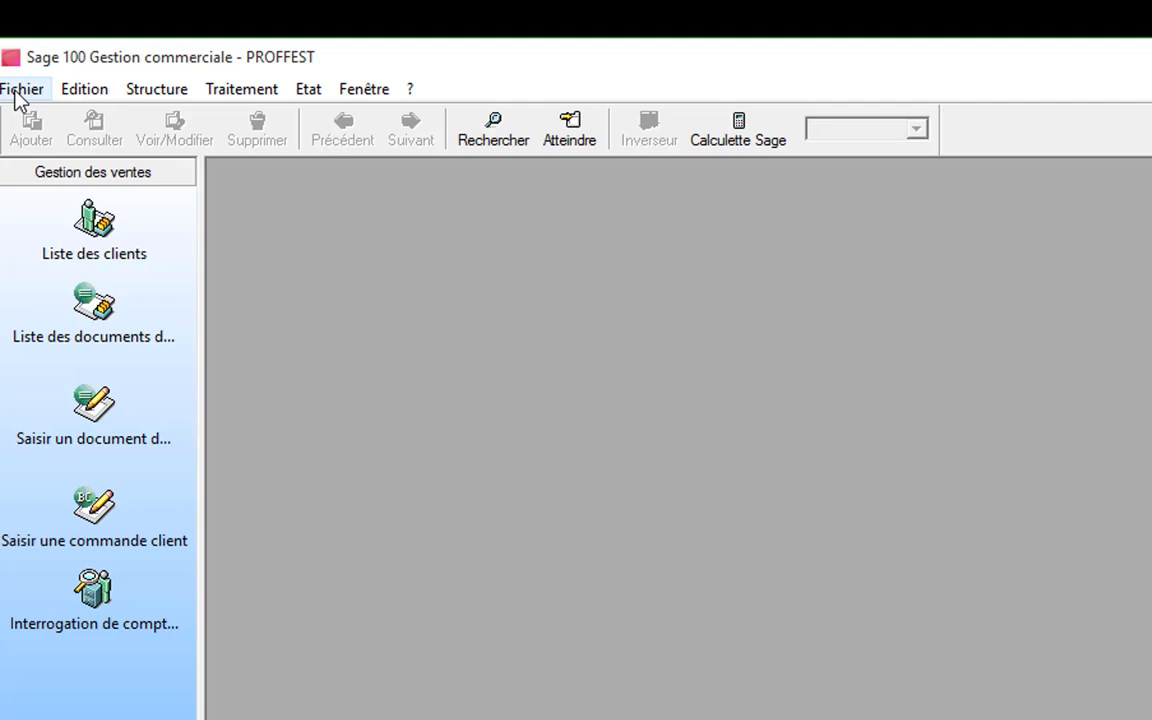
left_click(18, 90)
left_click(878, 280)
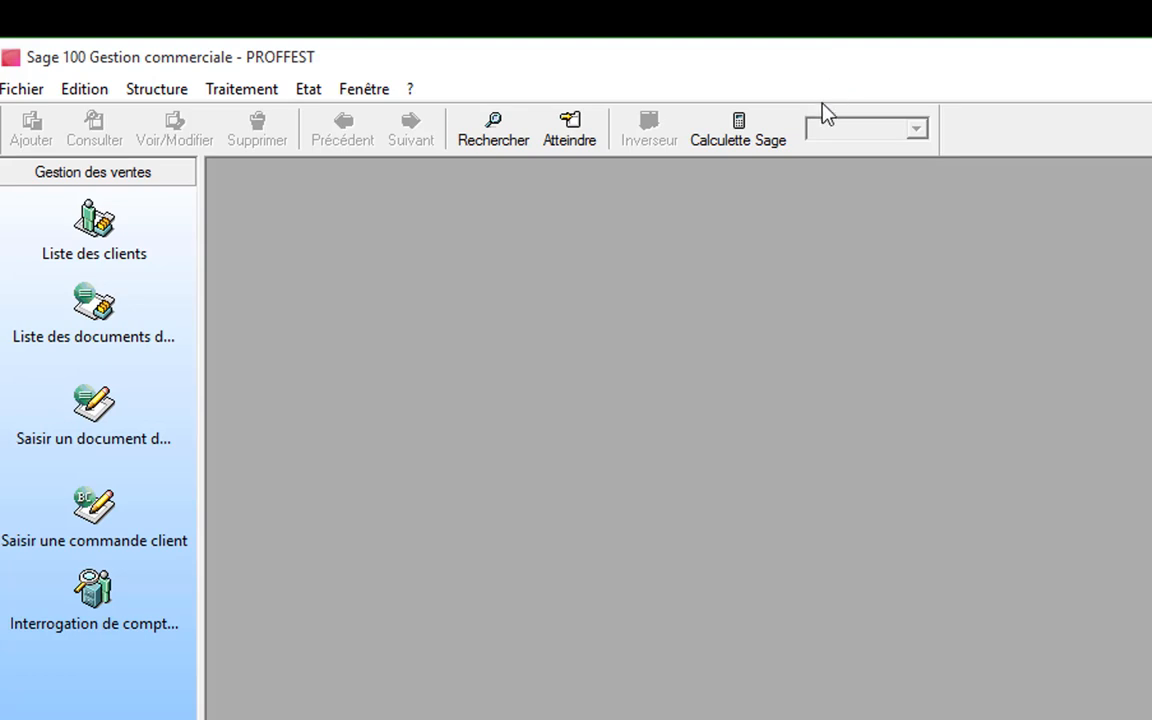
Open the list of users under the access authorisations and add a new user named DEV
left_click(24, 90)
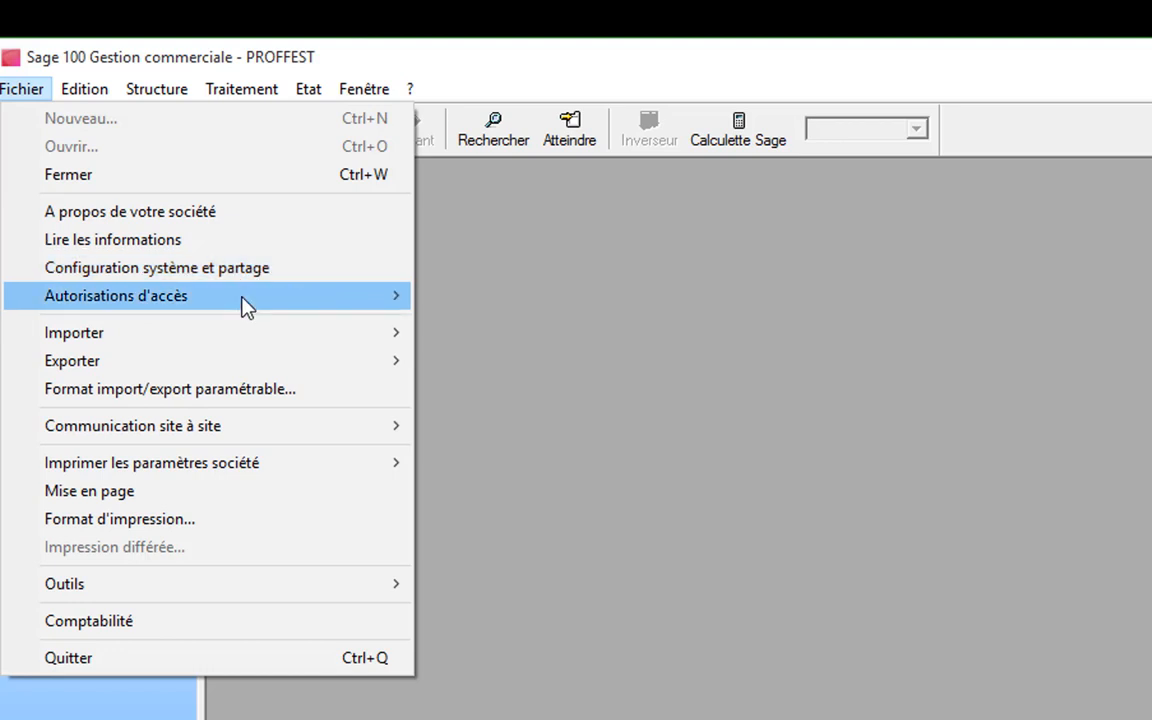
mouse_move(245, 305)
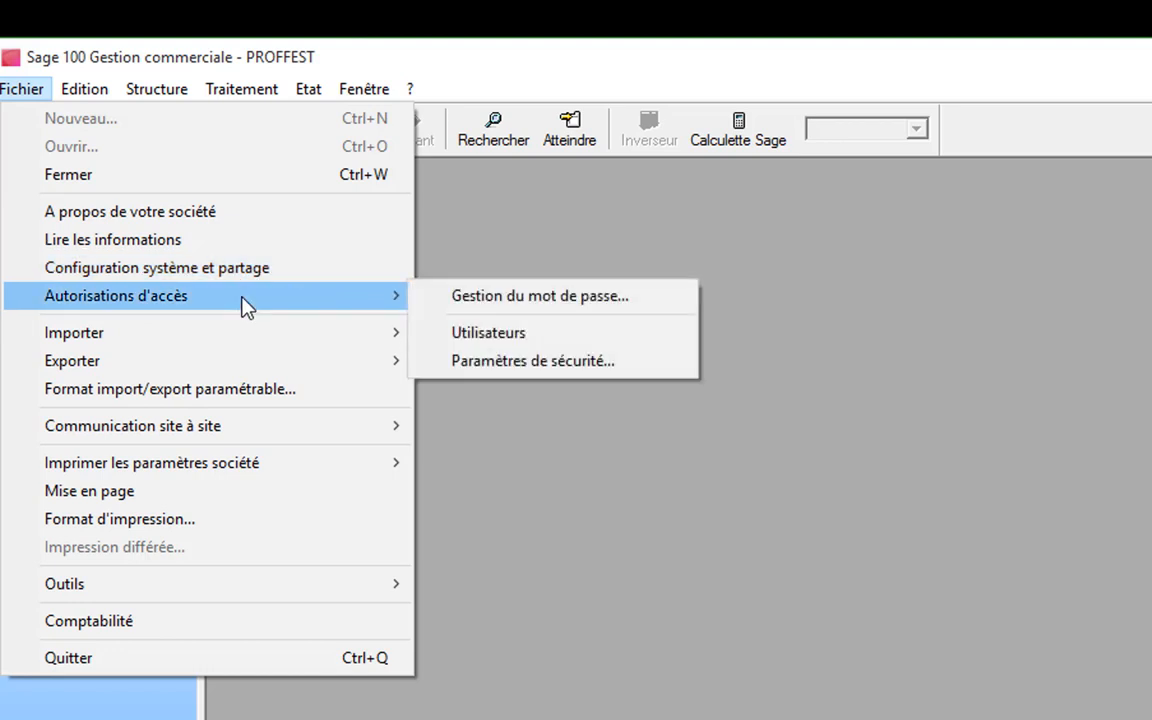
left_click(541, 340)
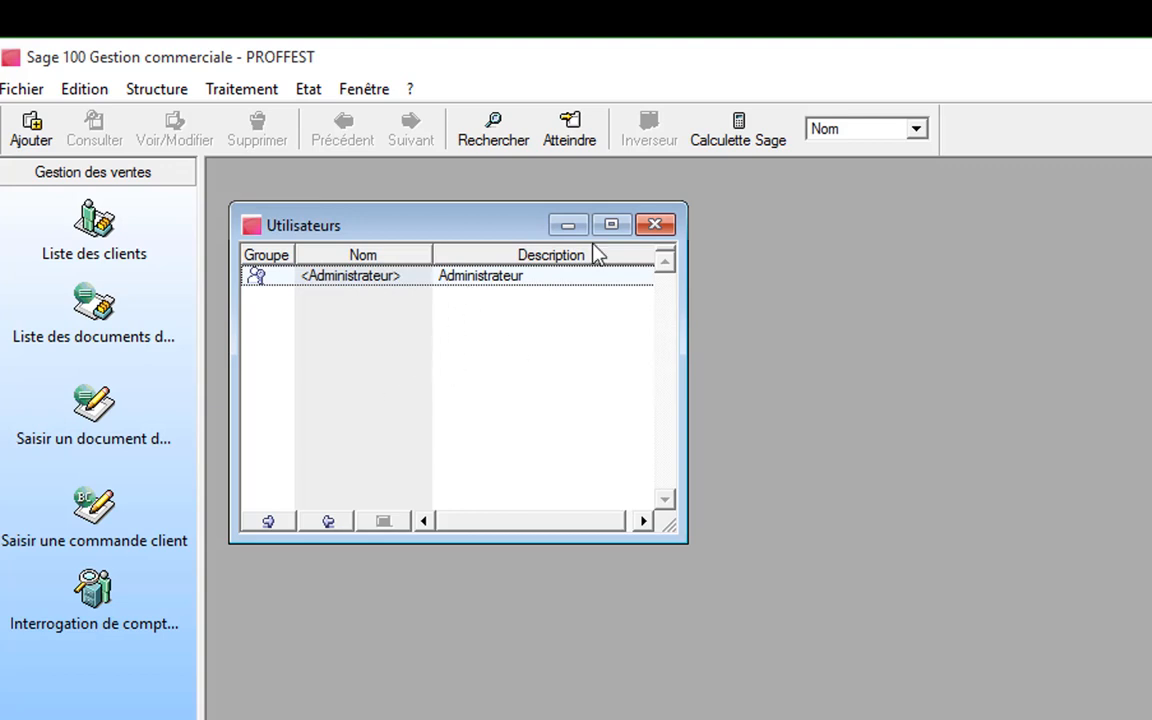
right_click(548, 320)
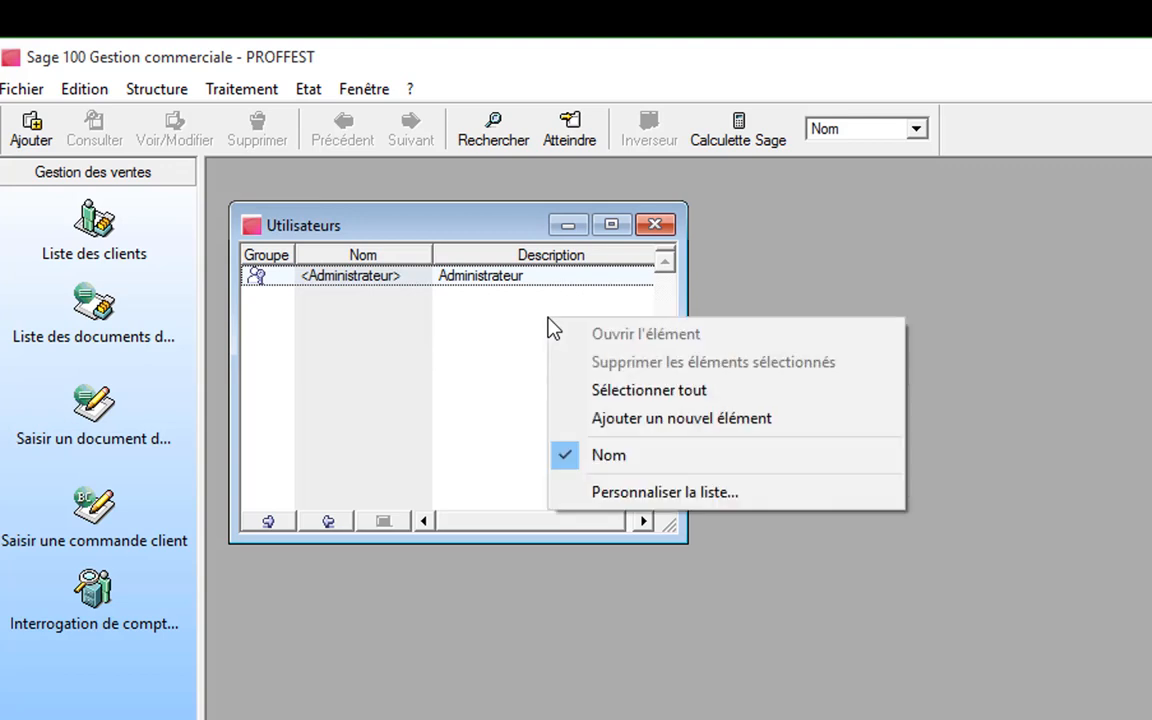
left_click(648, 419)
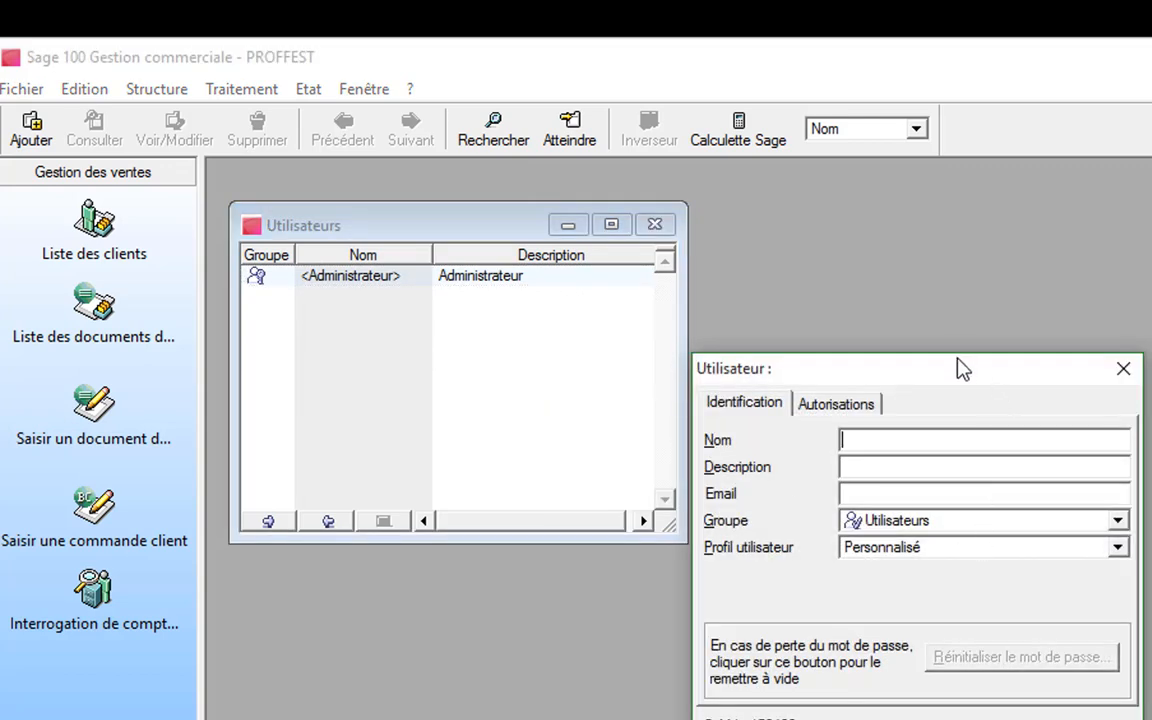
left_click_drag(958, 360, 970, 255)
type("DEV")
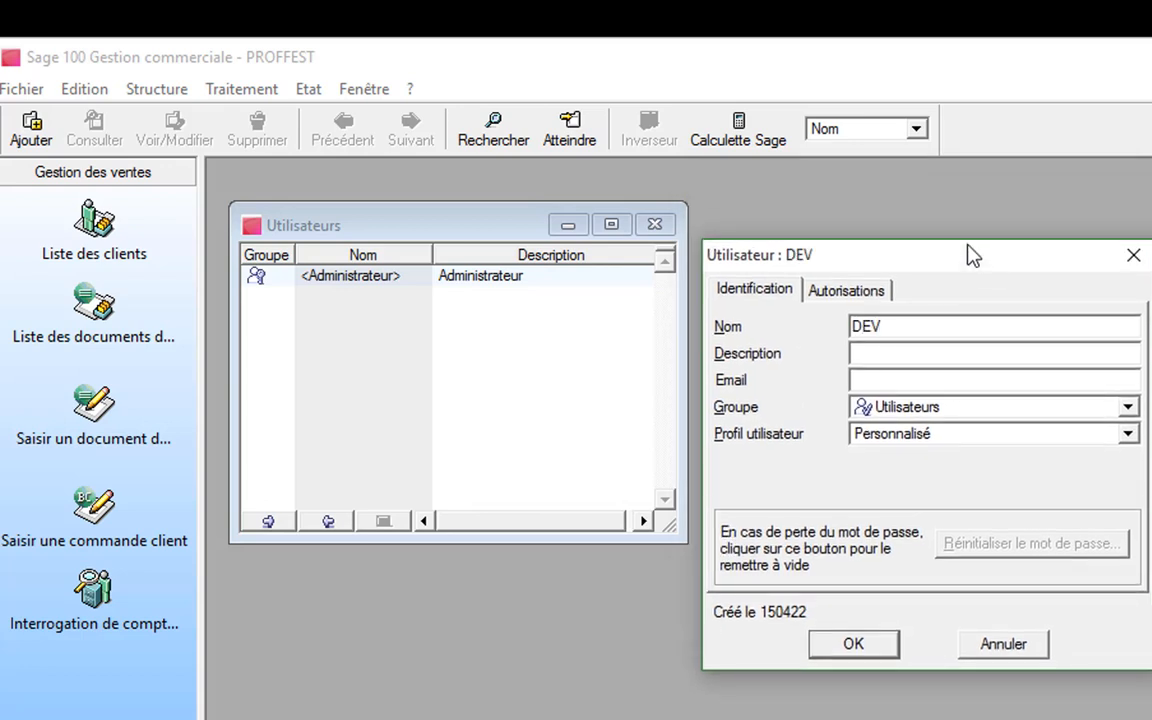
Keep the new user in the Utilisateurs group and enter DES as the description
left_click(1129, 408)
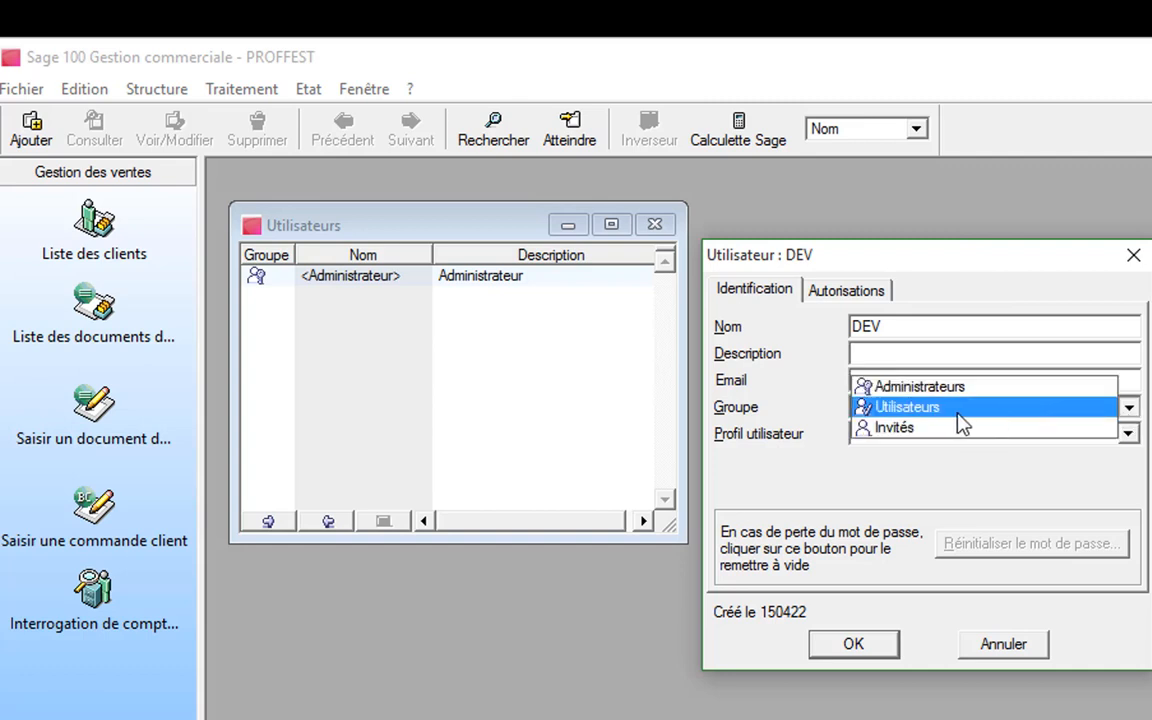
left_click(912, 418)
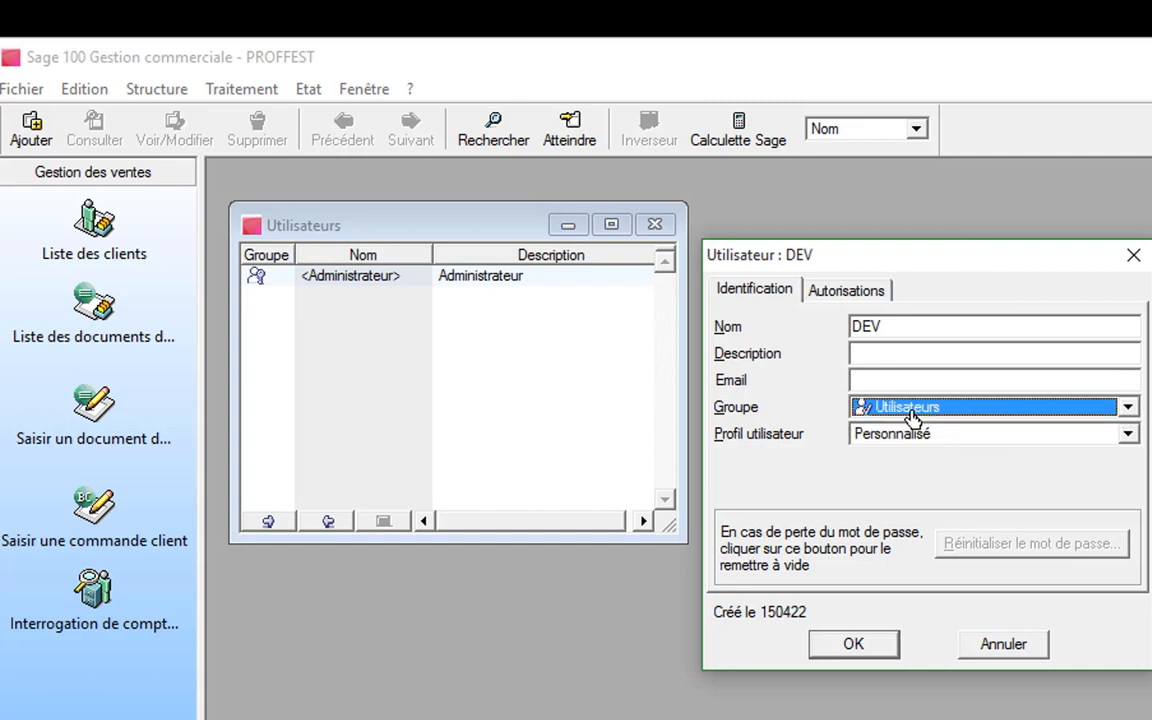
left_click(845, 292)
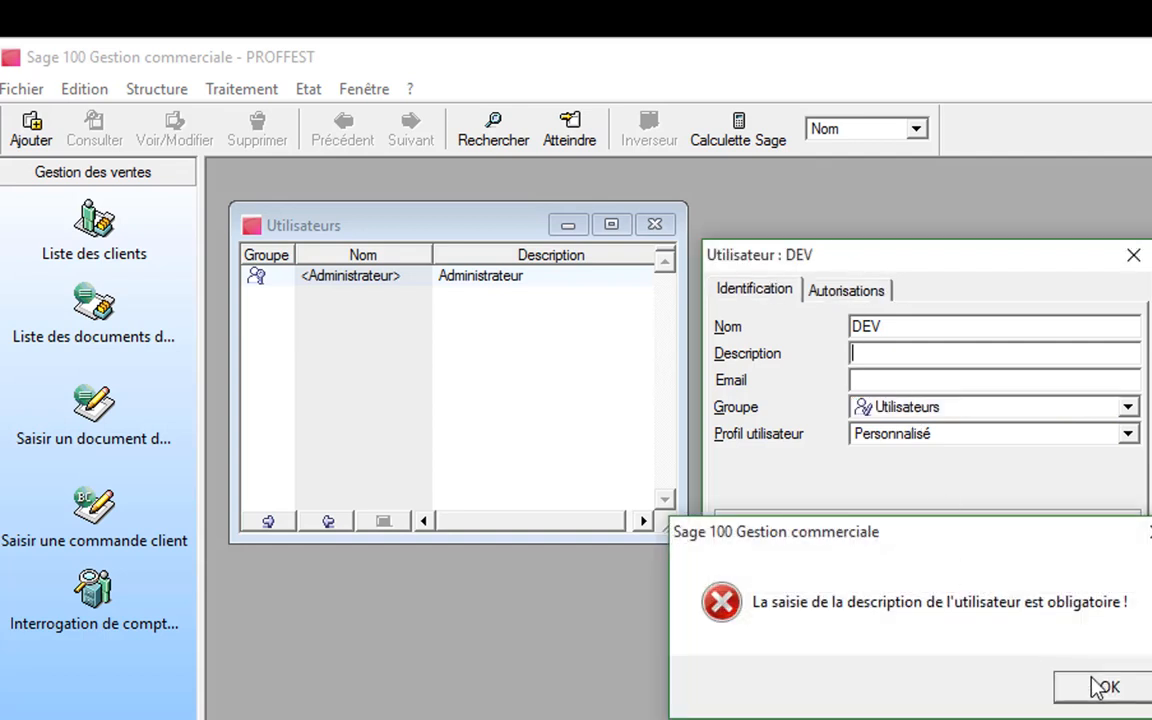
left_click(1103, 687)
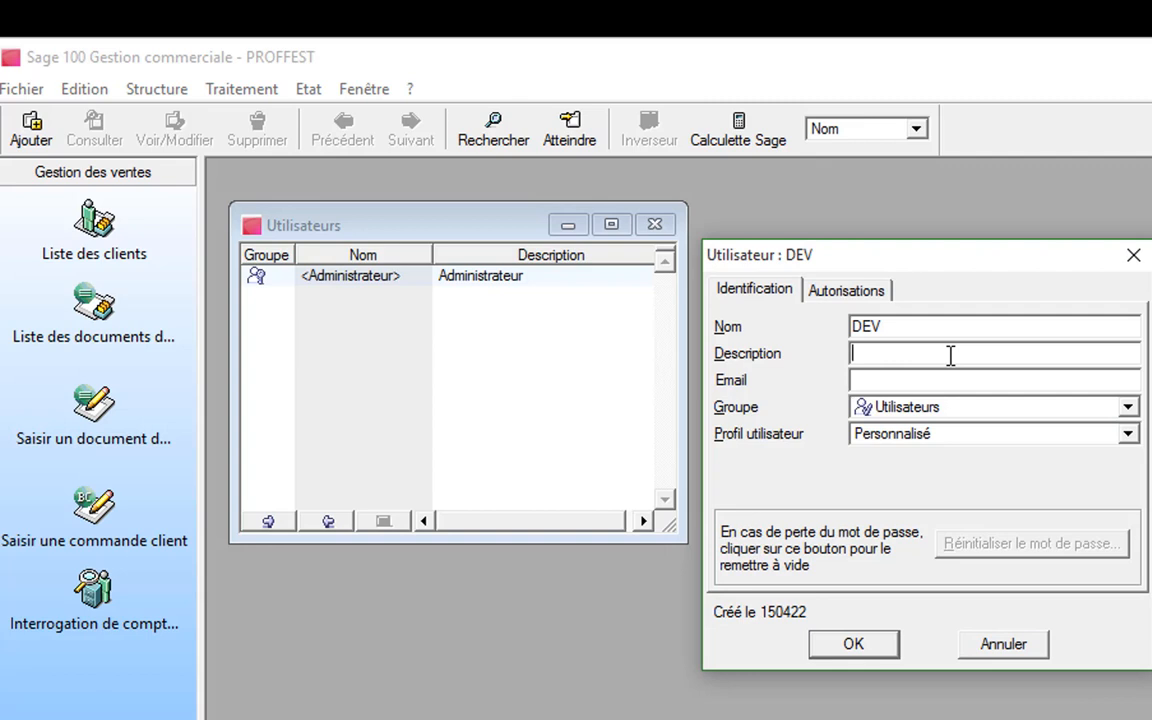
type("DES")
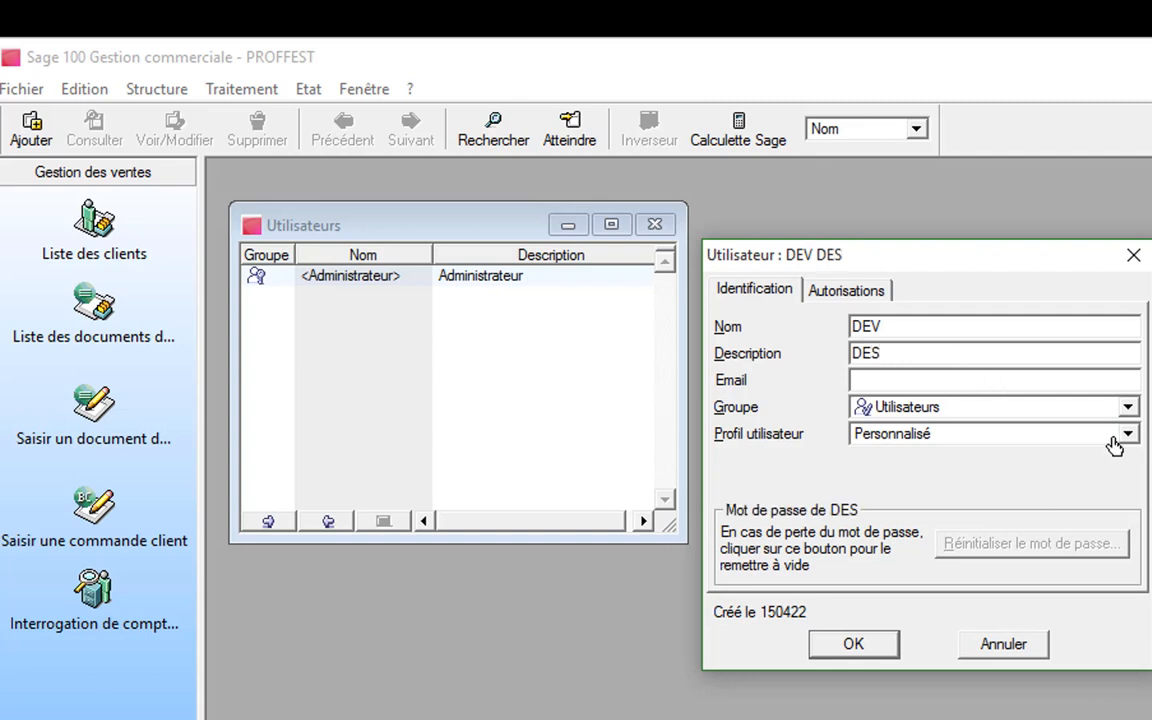
In the user's access rights by function, block access to the Inventaire and Statistiques clients reports under Etat
left_click(864, 300)
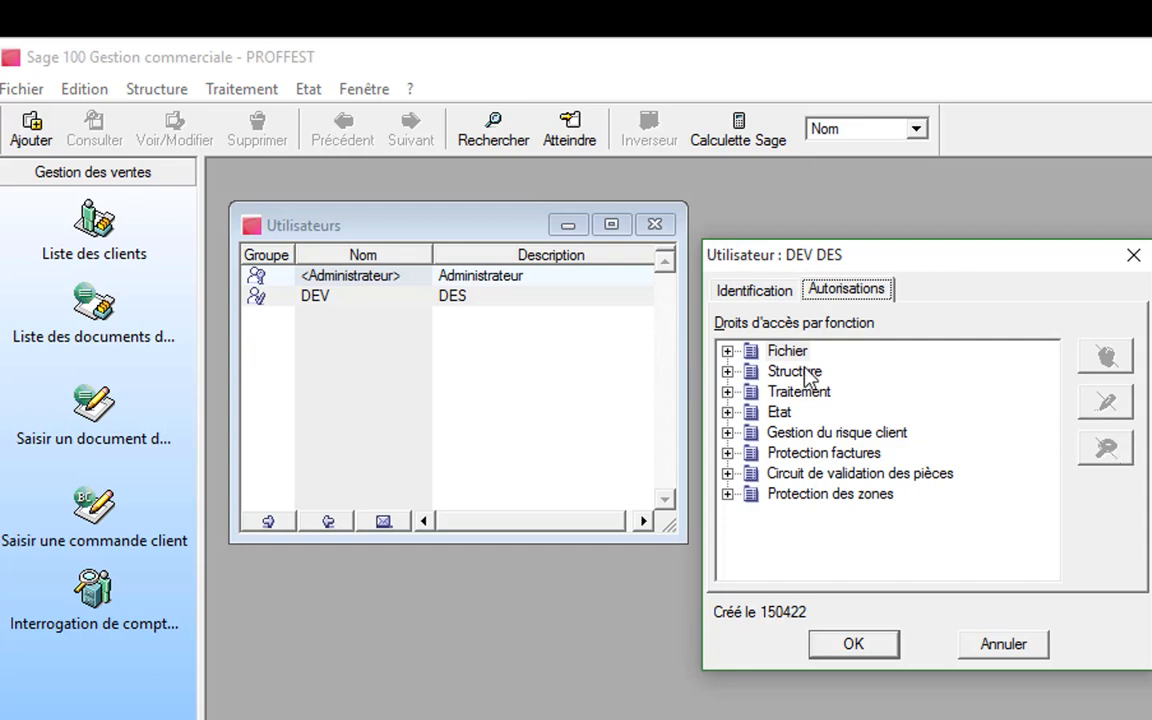
left_click(727, 372)
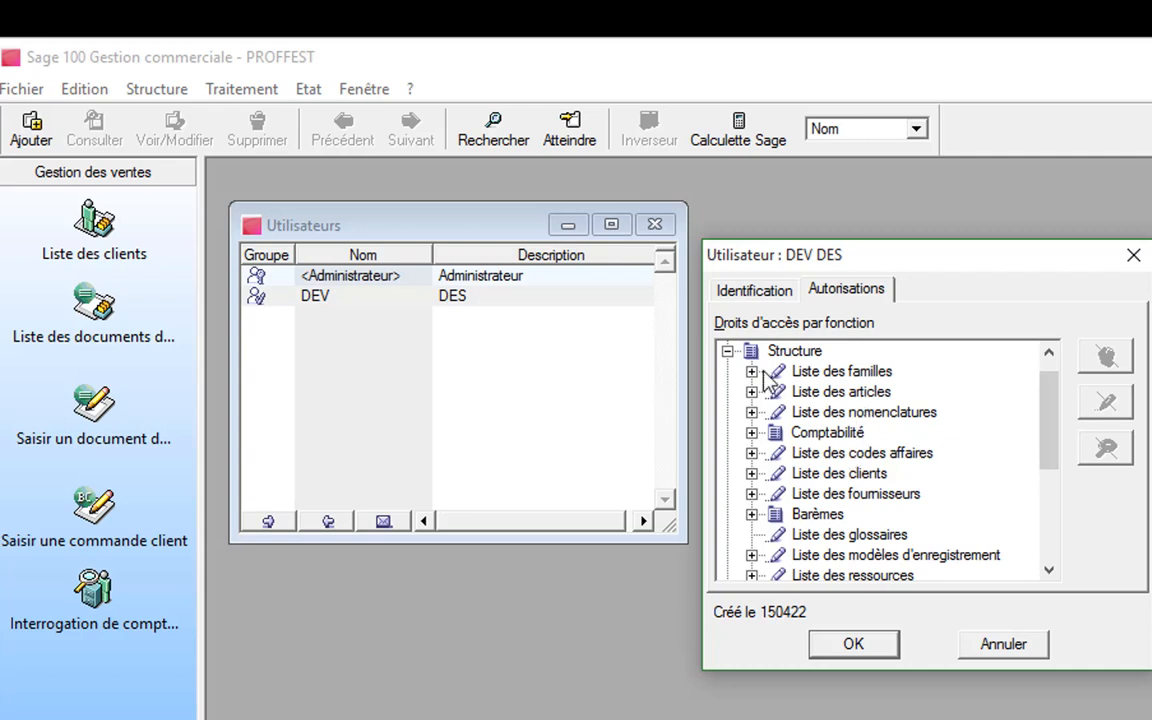
left_click(727, 351)
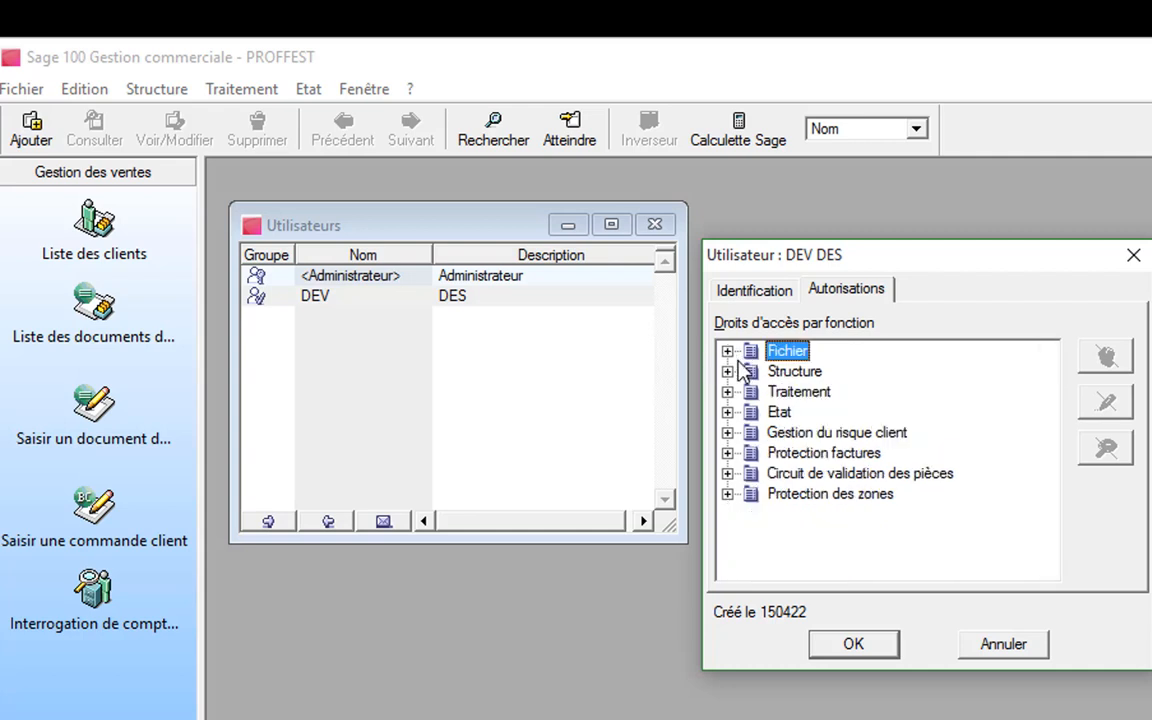
left_click(728, 412)
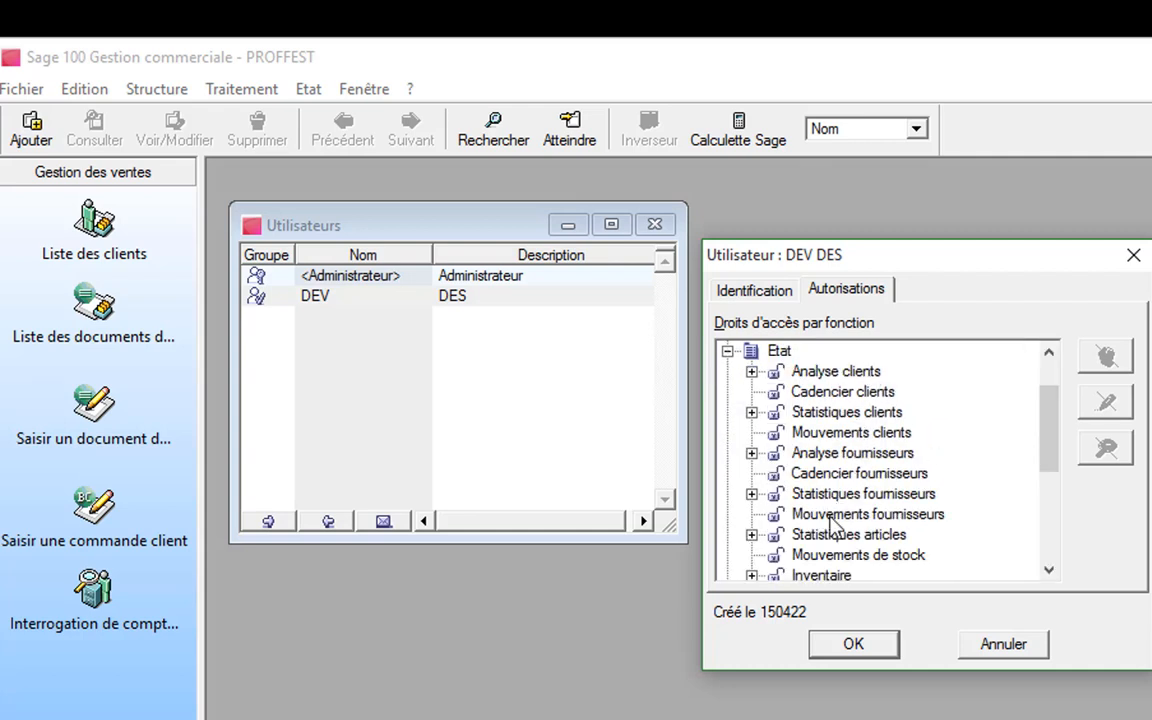
scroll(840, 527, "down", 3)
scroll(840, 518, "up", 2)
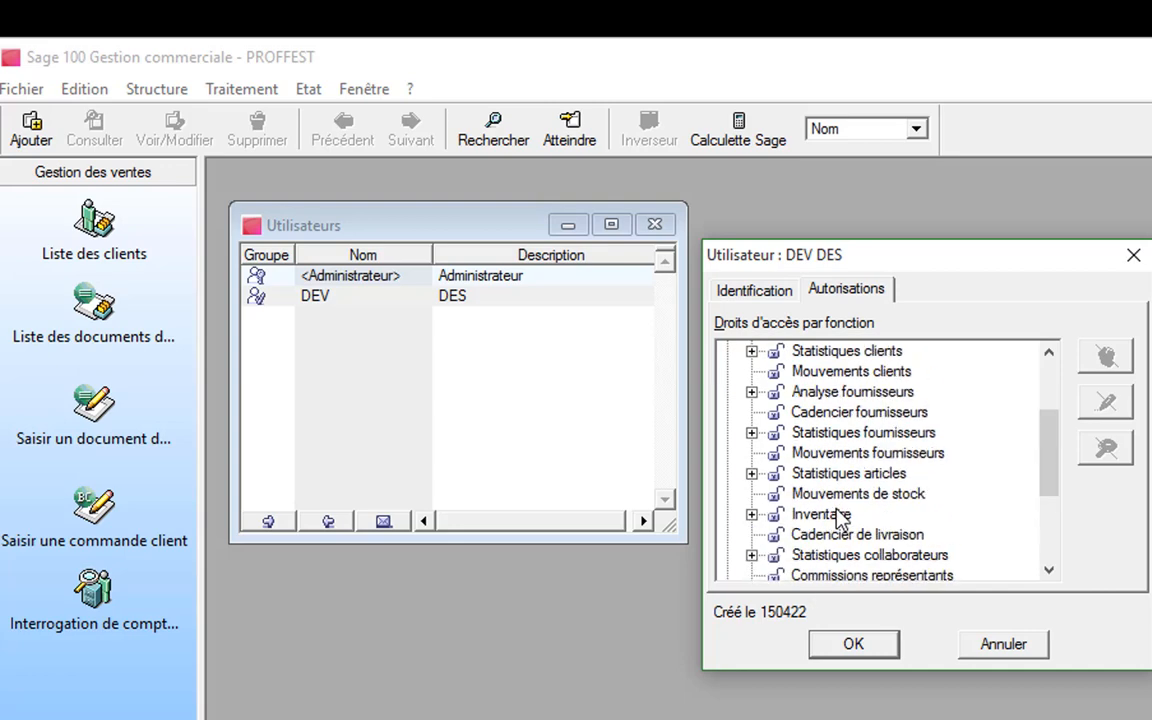
left_click(823, 497)
left_click(823, 515)
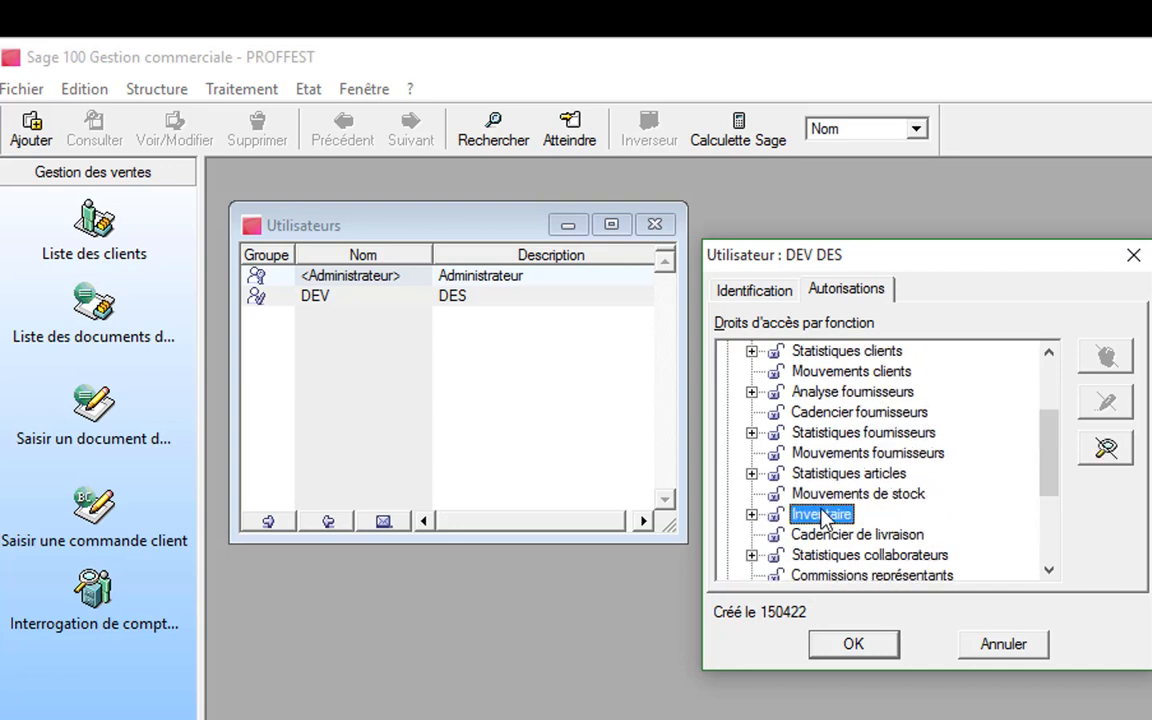
left_click(1108, 450)
left_click(842, 355)
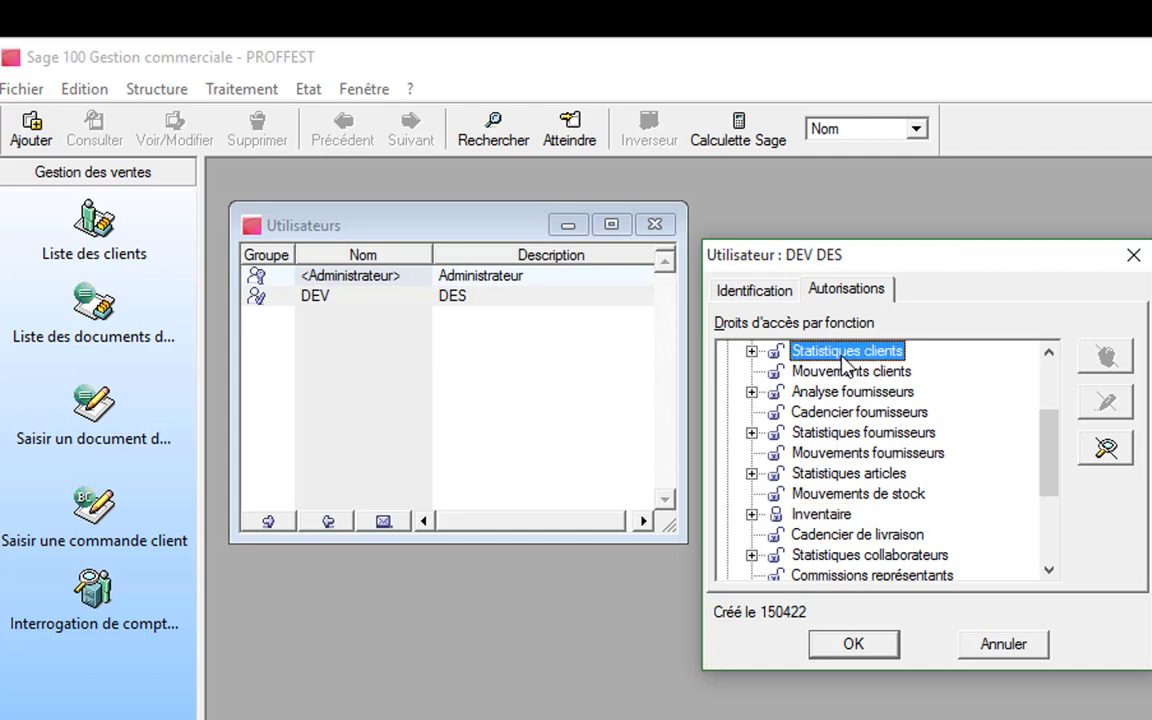
left_click(1106, 448)
Forbid the user from modifying the Liste des documents de stock function under Traitement
left_click(728, 391)
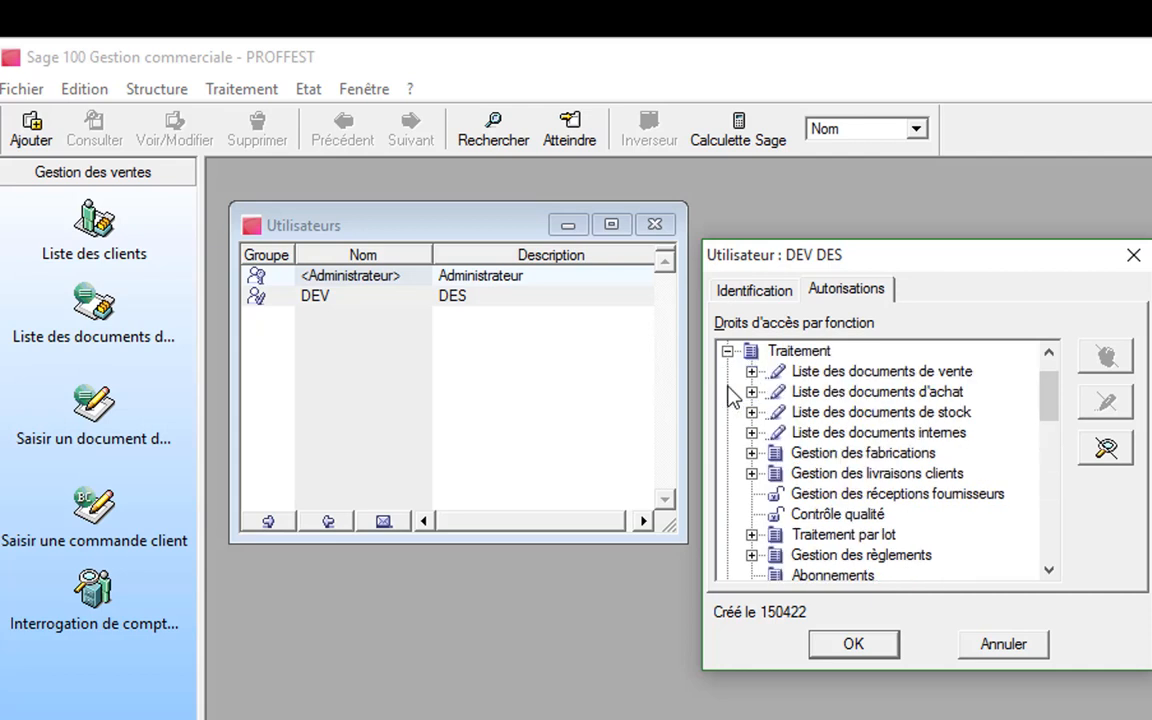
left_click(905, 412)
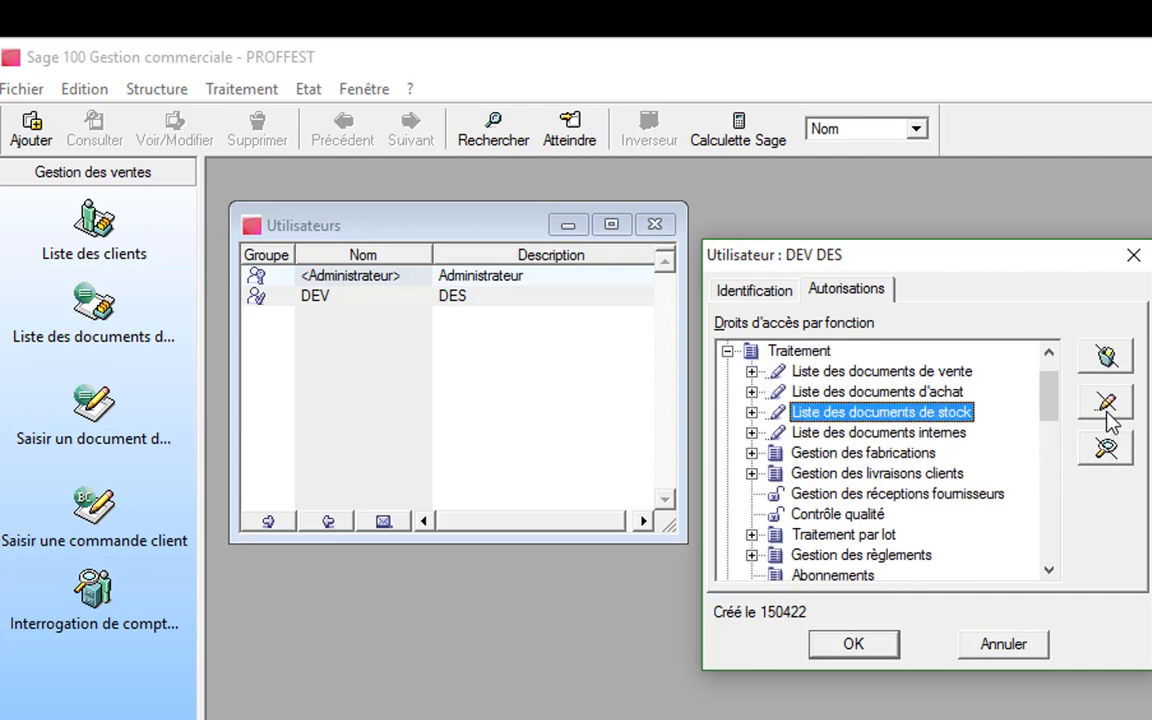
left_click(1113, 408)
Forbid deletion in the Liste des articles function under Structure, save the user's rights and close the list of users
scroll(730, 352, "up", 1)
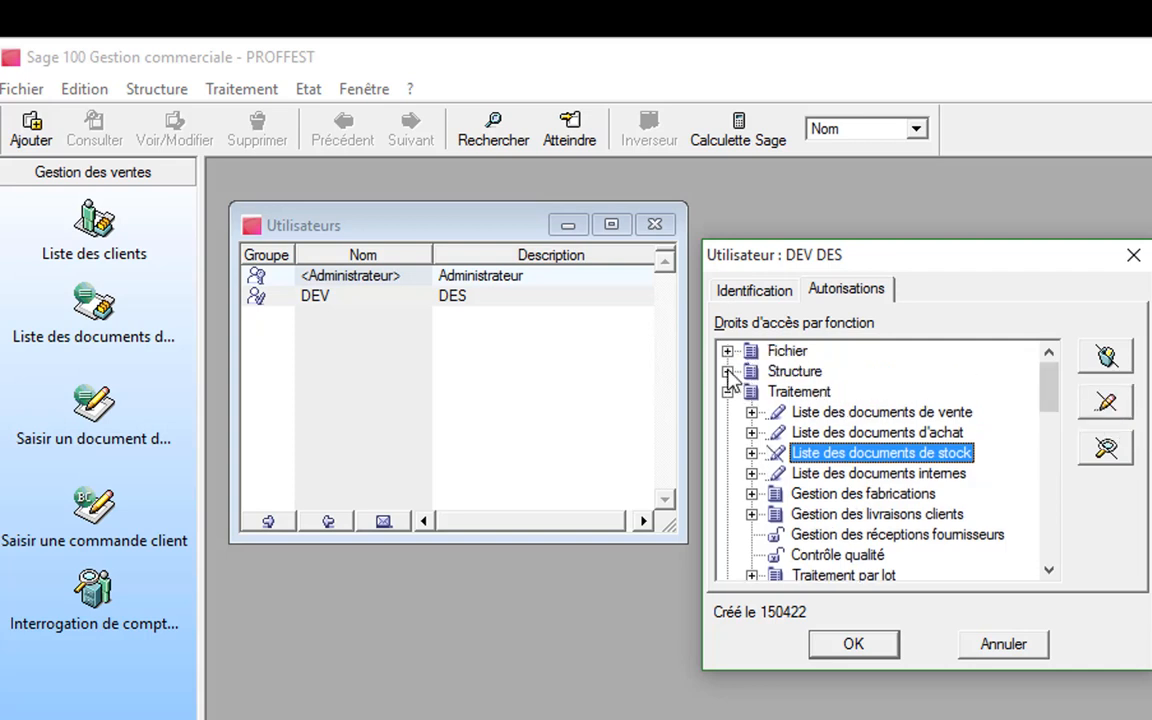
left_click(728, 371)
left_click(842, 394)
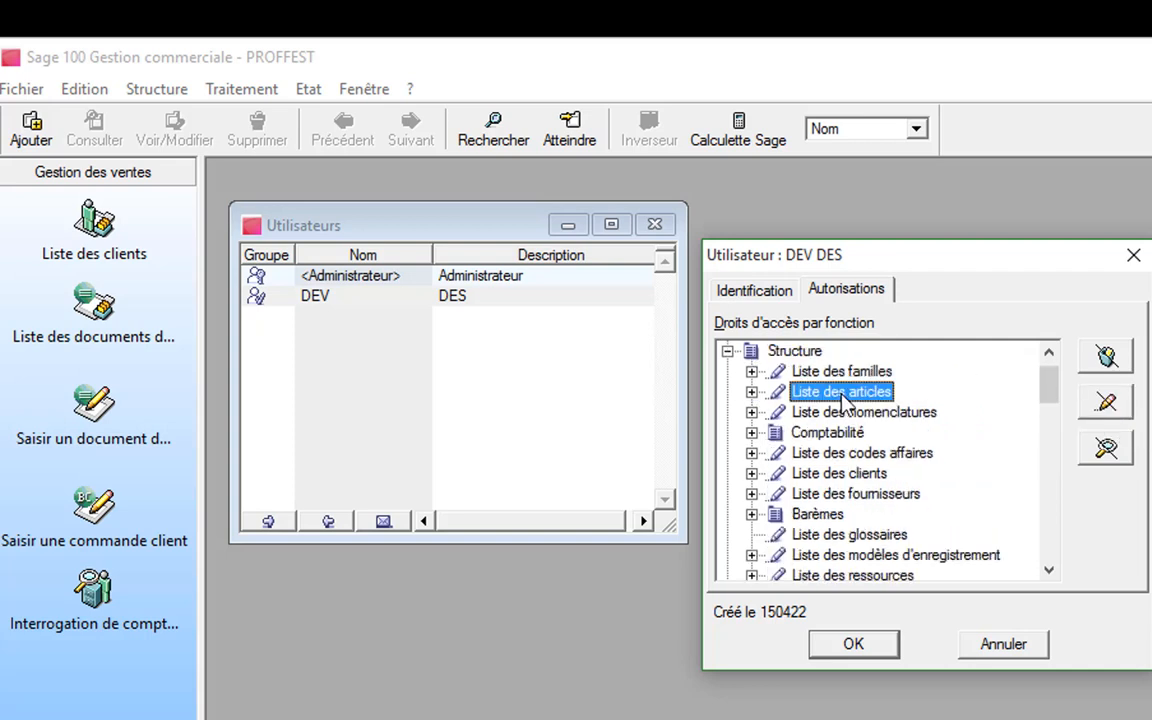
left_click(1106, 357)
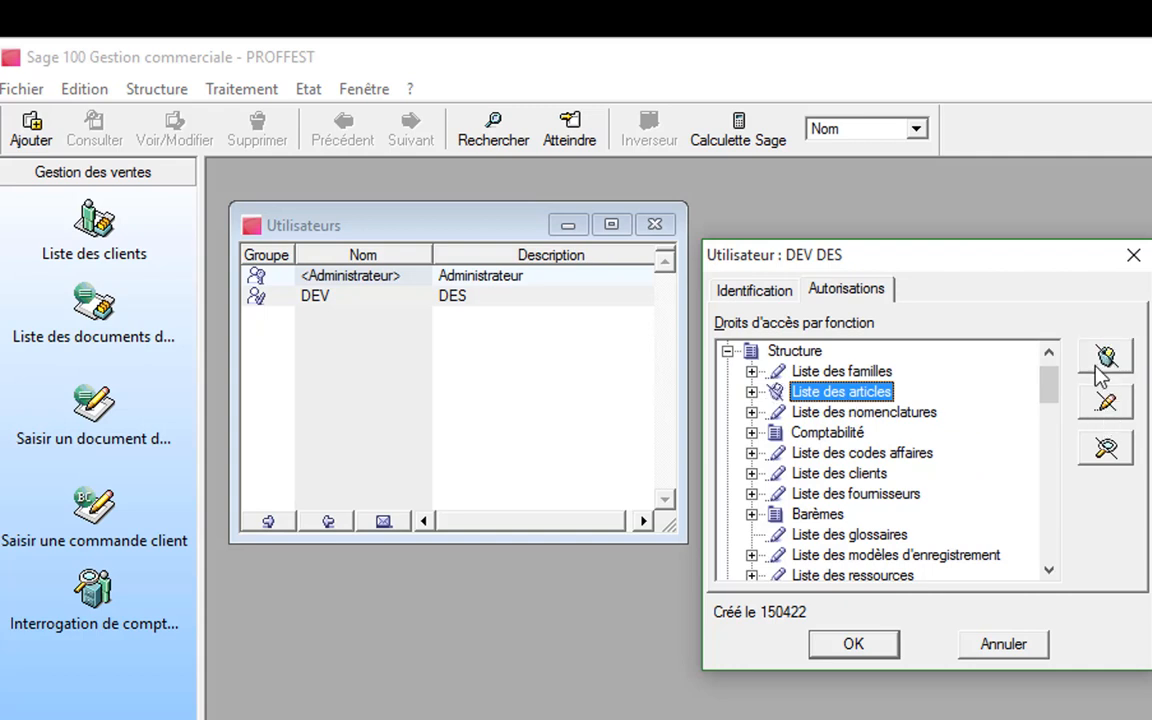
left_click(854, 645)
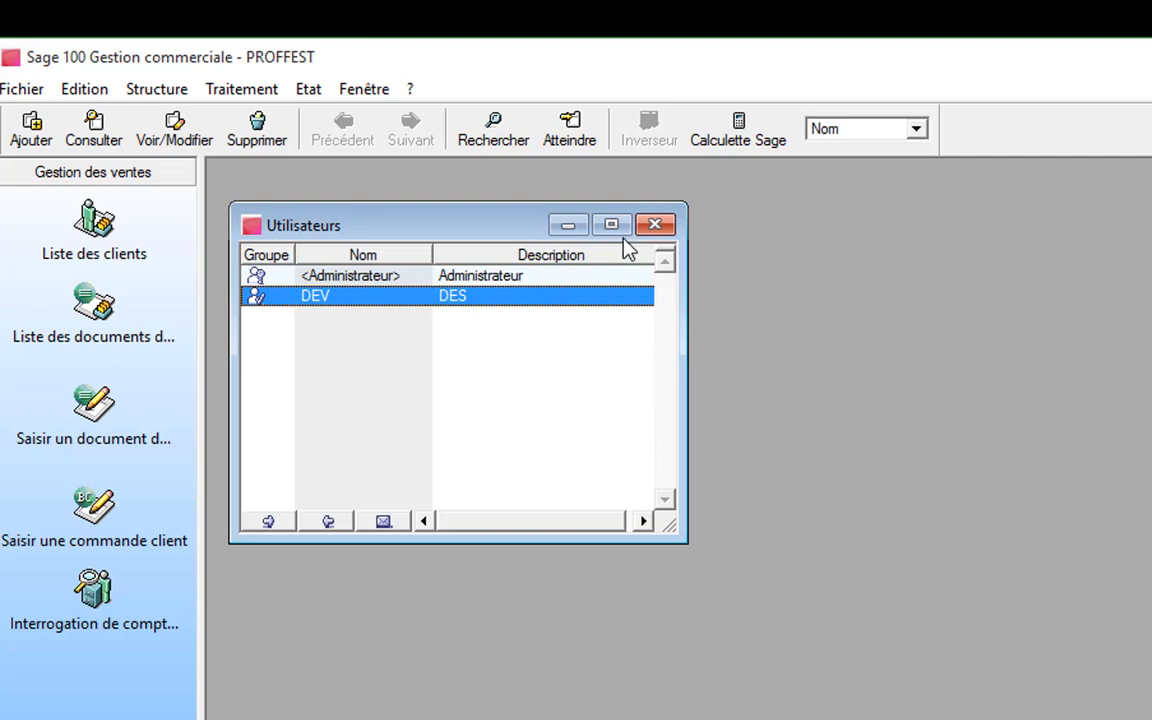
left_click(655, 224)
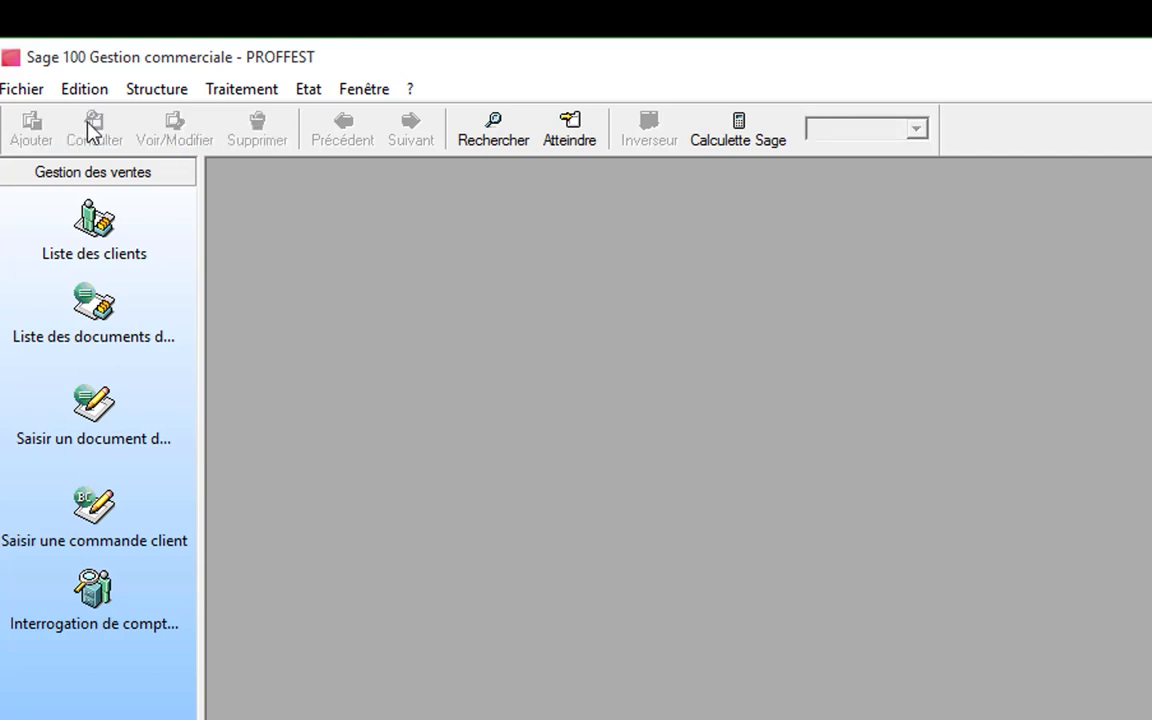
Reopen the list of users, check the DEV user's entry and close the list
left_click(22, 89)
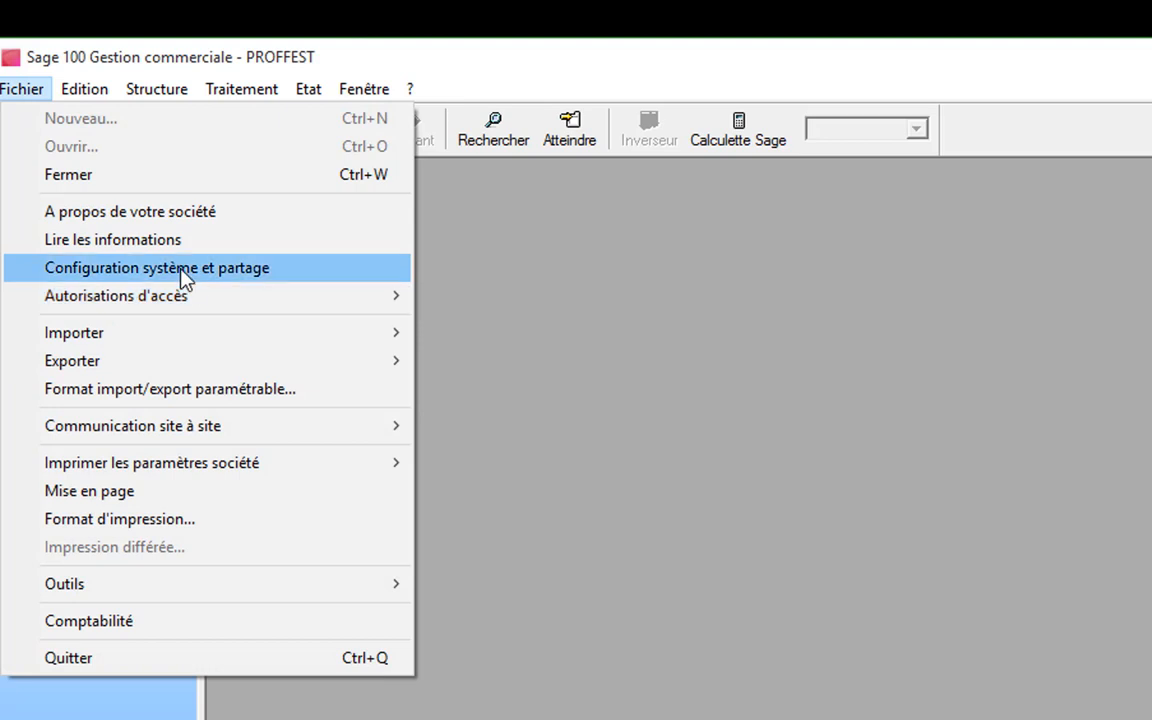
mouse_move(246, 300)
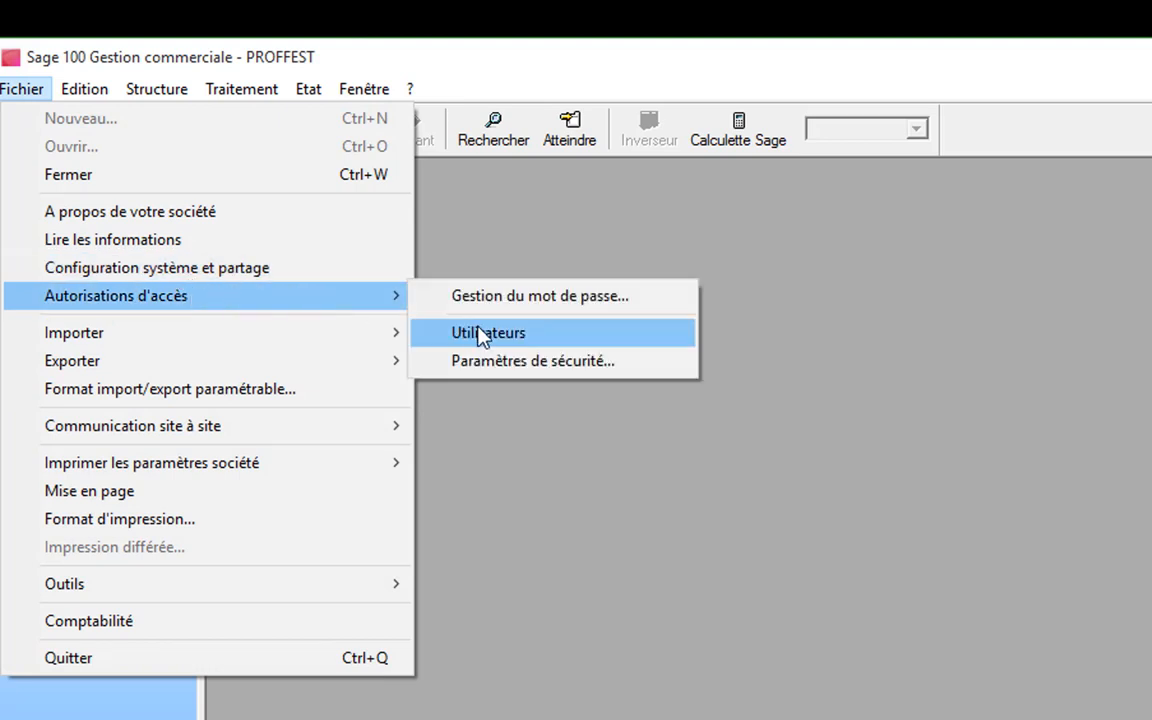
left_click(478, 332)
left_click(352, 298)
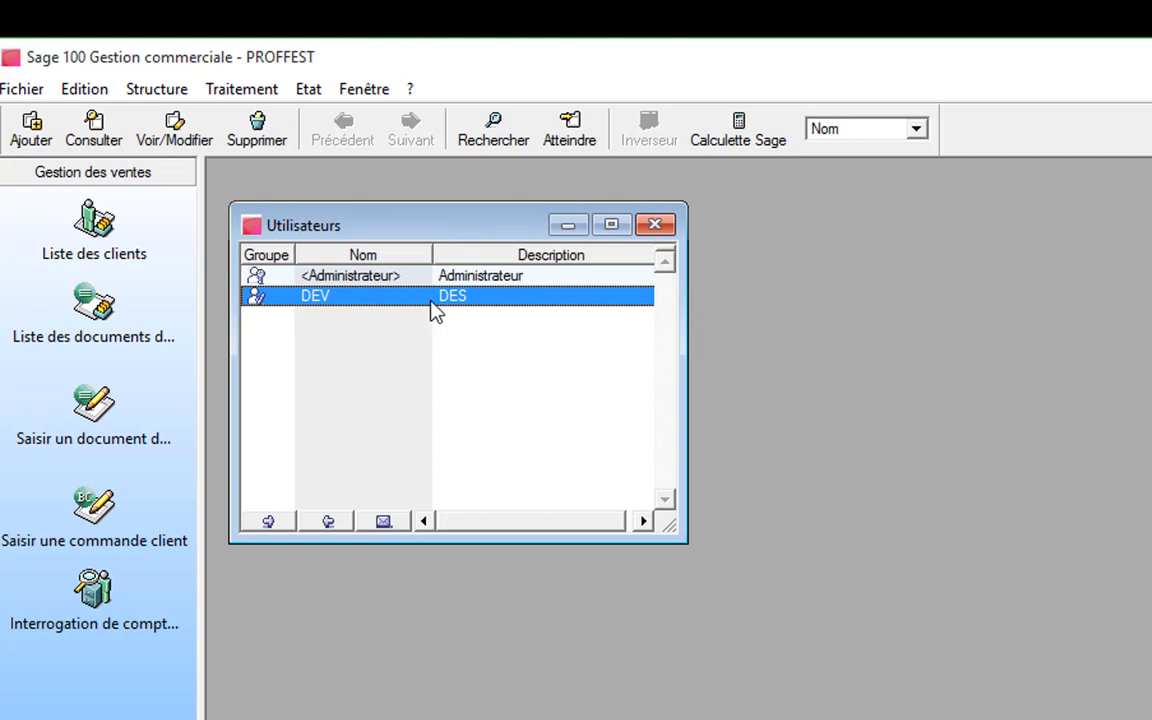
left_click(655, 224)
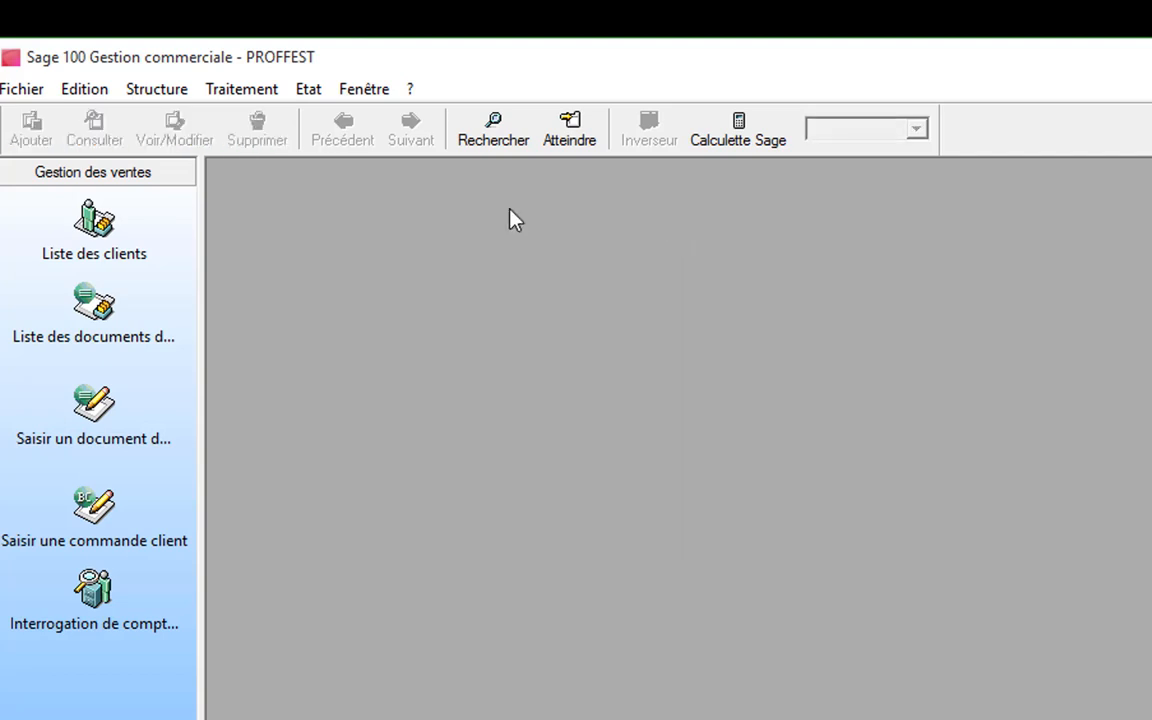
View the password management form for the administrator account and close it without entering a password
left_click(10, 90)
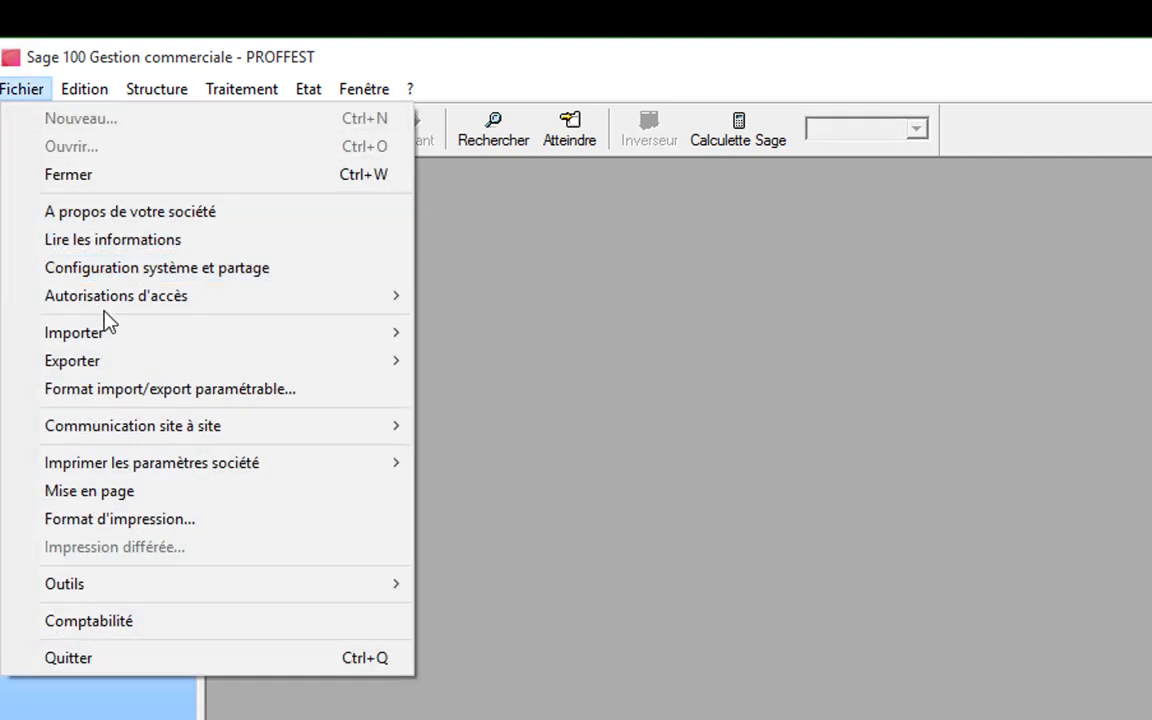
mouse_move(167, 300)
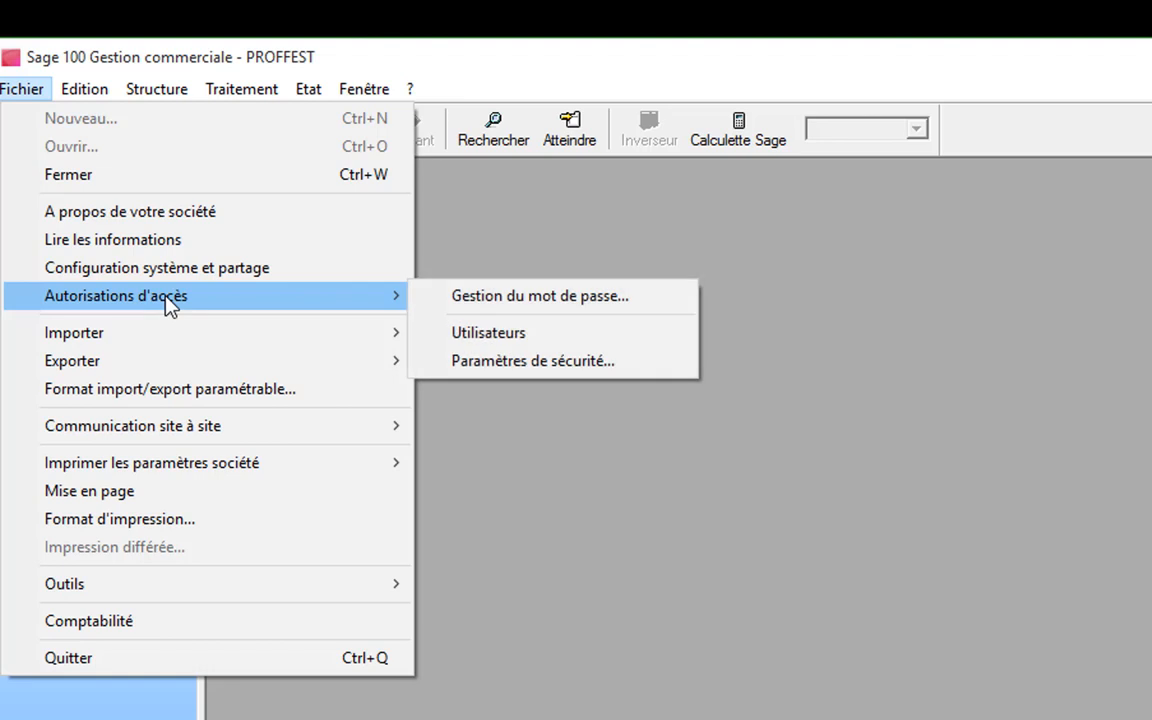
left_click(515, 300)
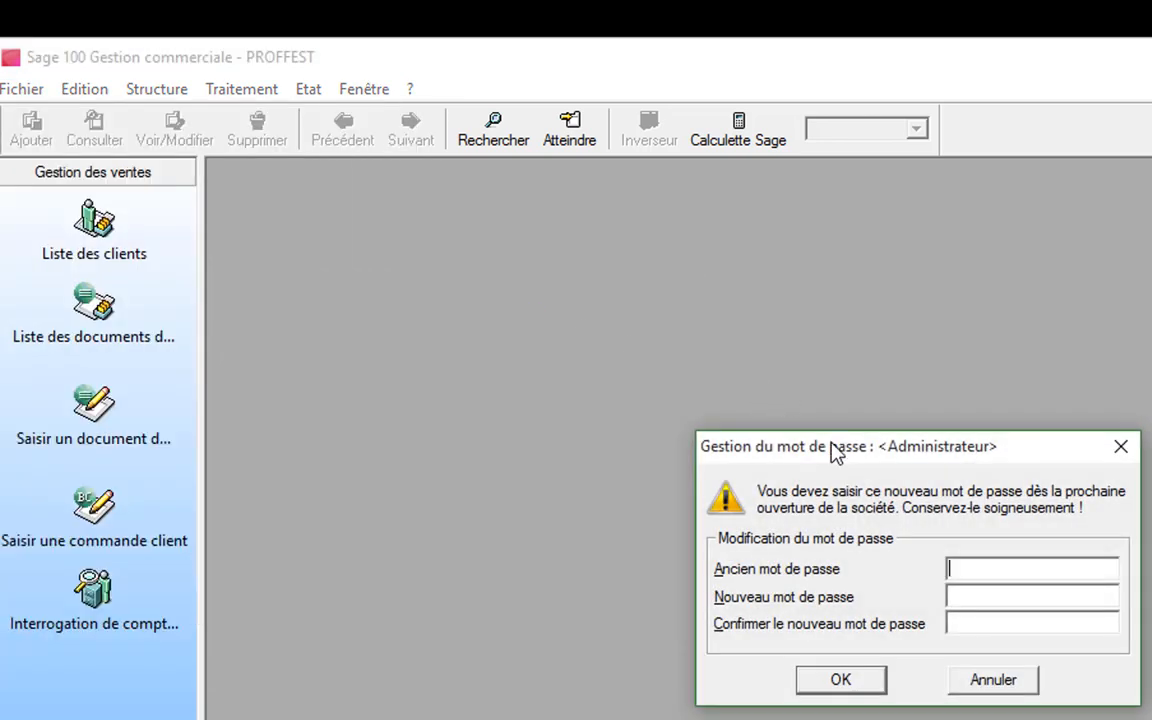
left_click_drag(835, 452, 785, 295)
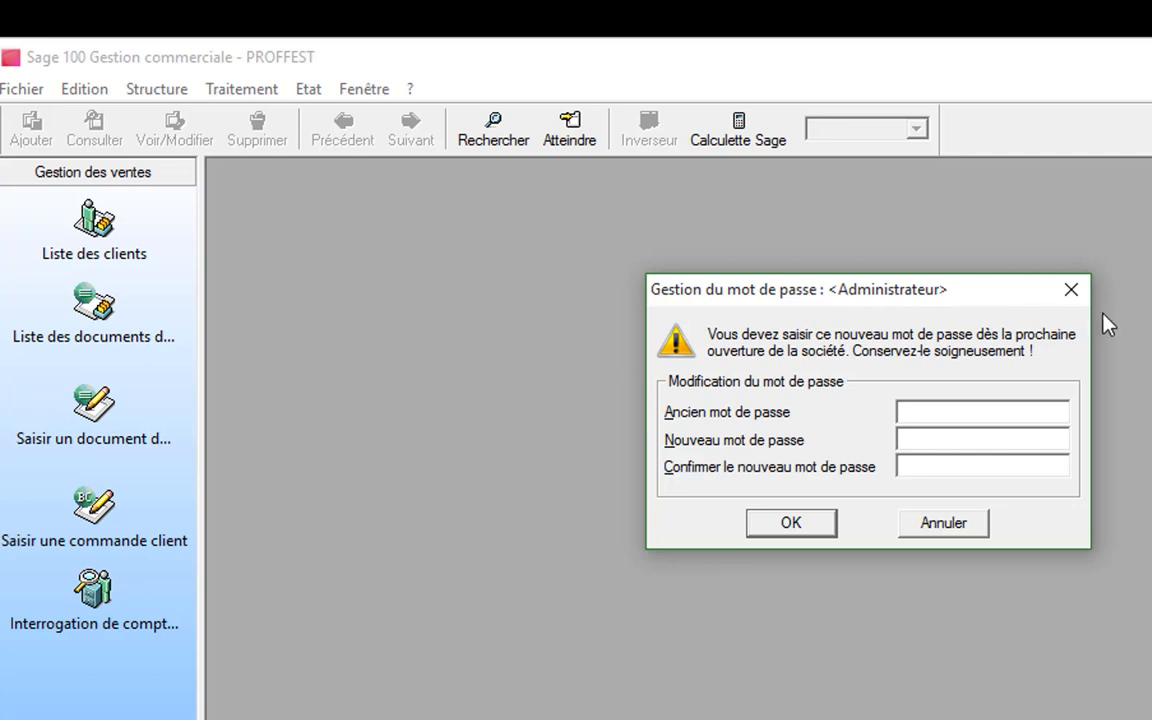
left_click(1071, 289)
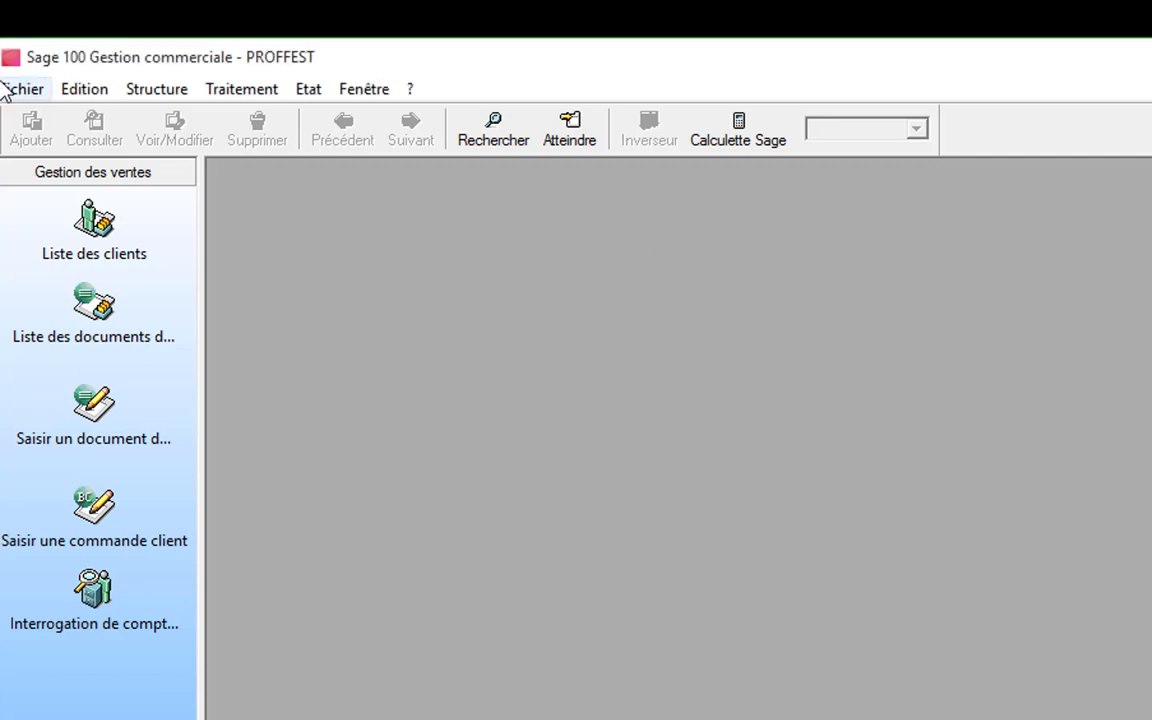
Close the PROFFEST commercial file and reopen it with the <Administrateur> account
left_click(33, 92)
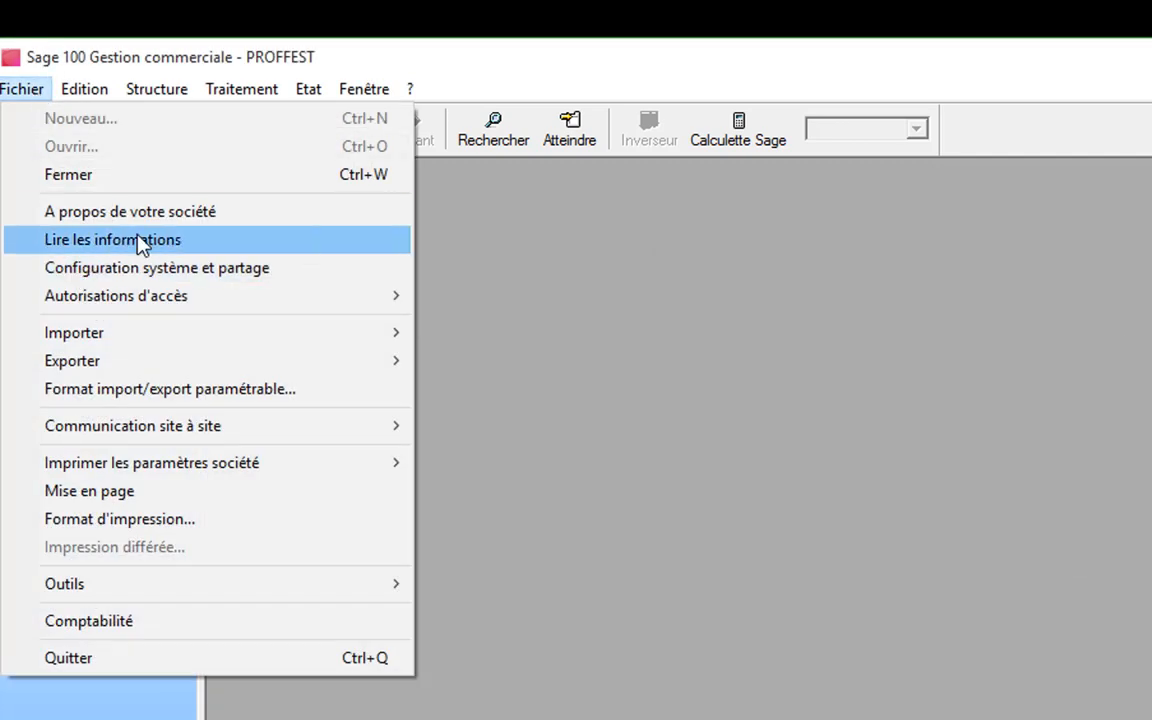
left_click(84, 175)
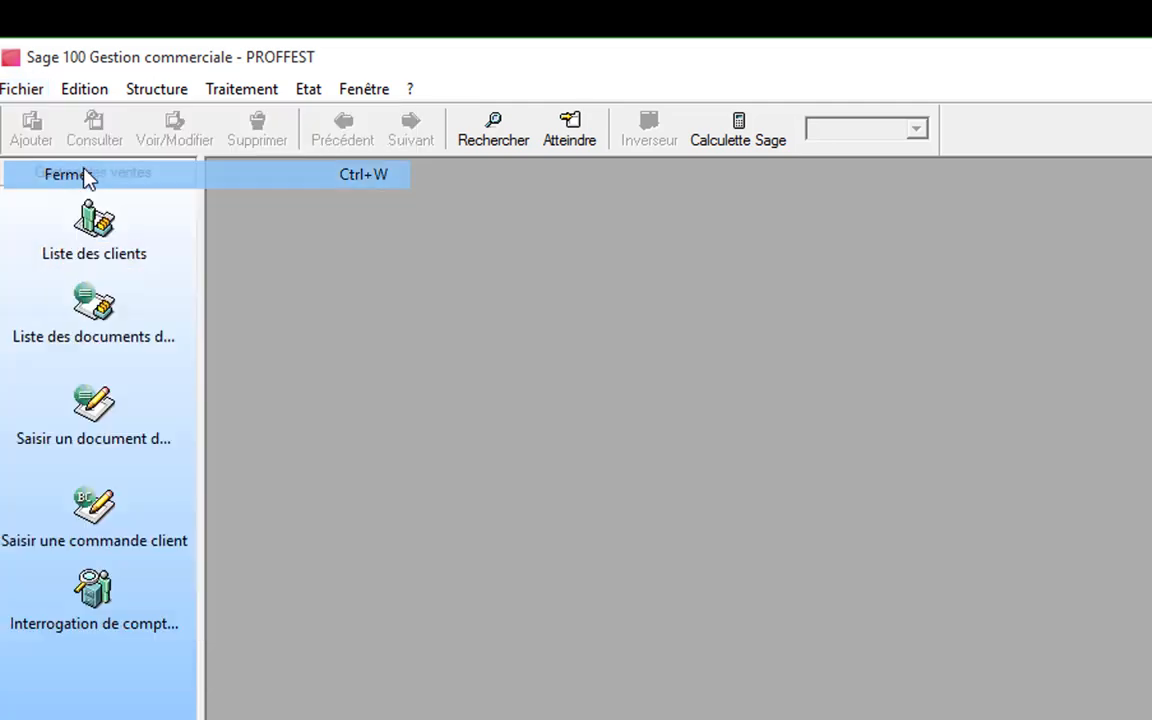
left_click(26, 90)
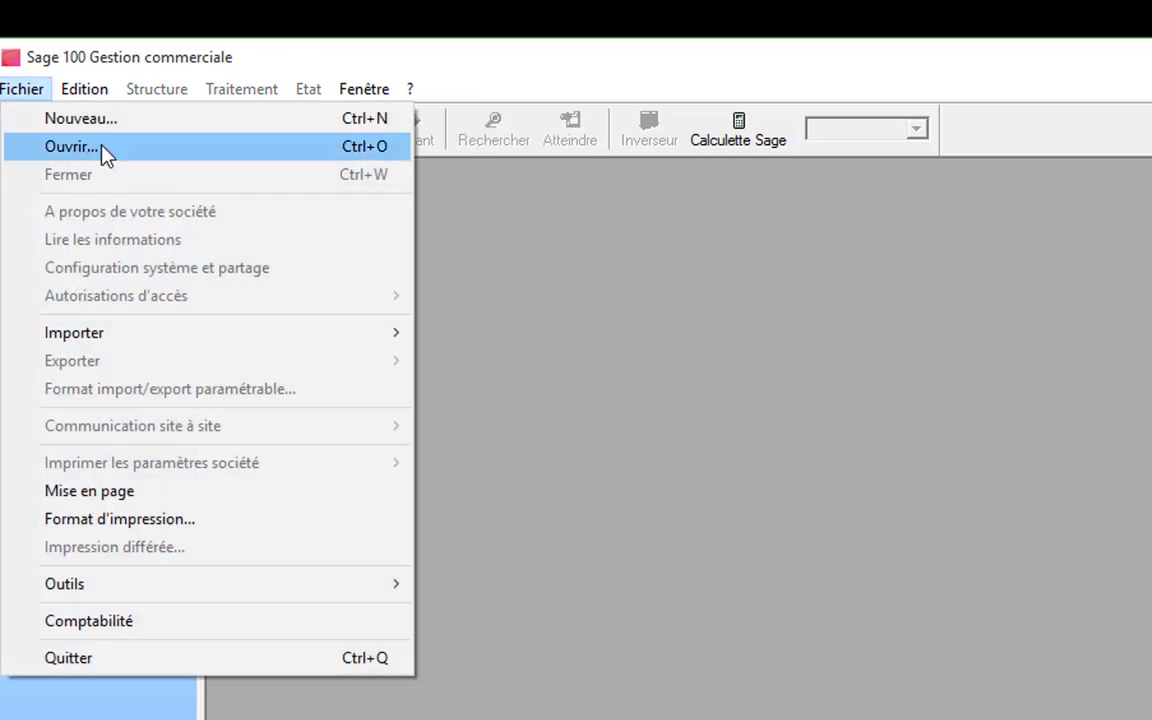
left_click(103, 150)
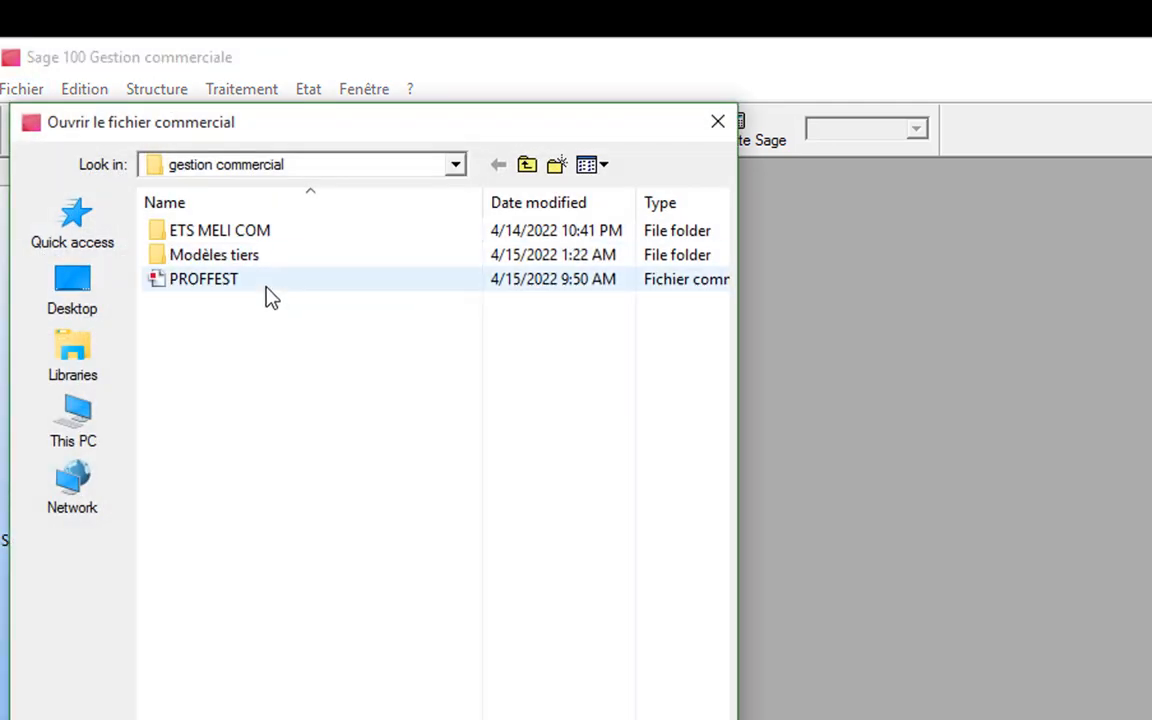
double_click(267, 287)
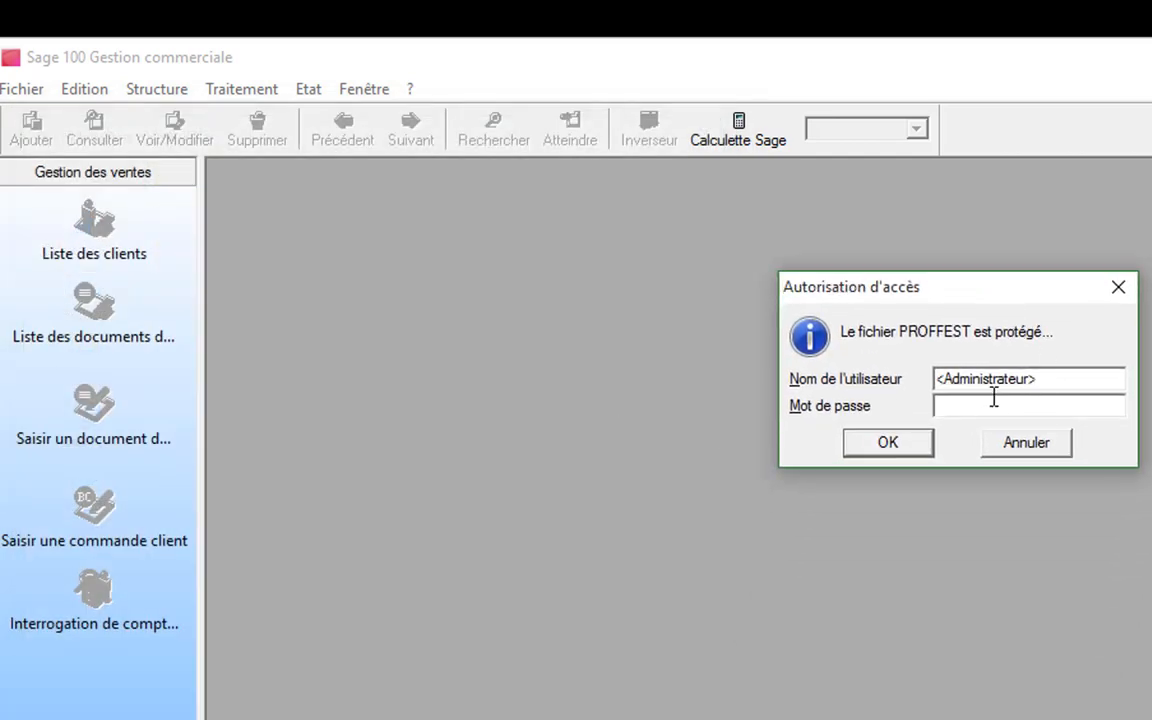
left_click(900, 442)
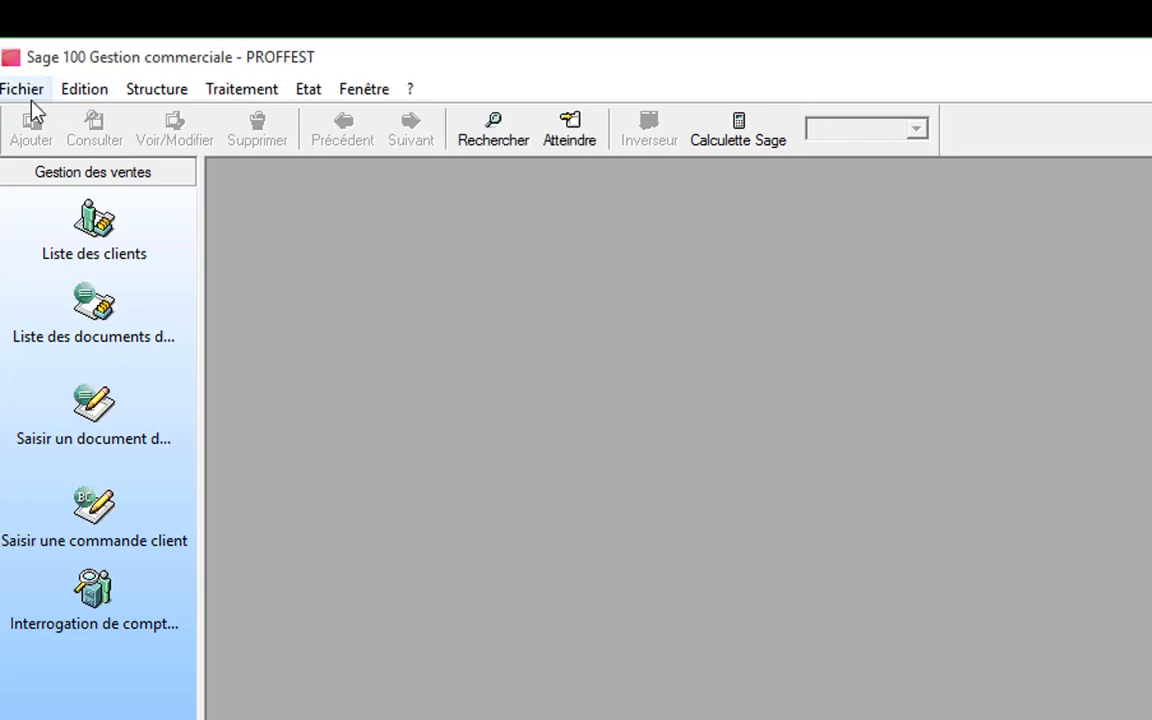
Close the PROFFEST commercial file and reopen it as user DEV, leaving the password blank
left_click(28, 98)
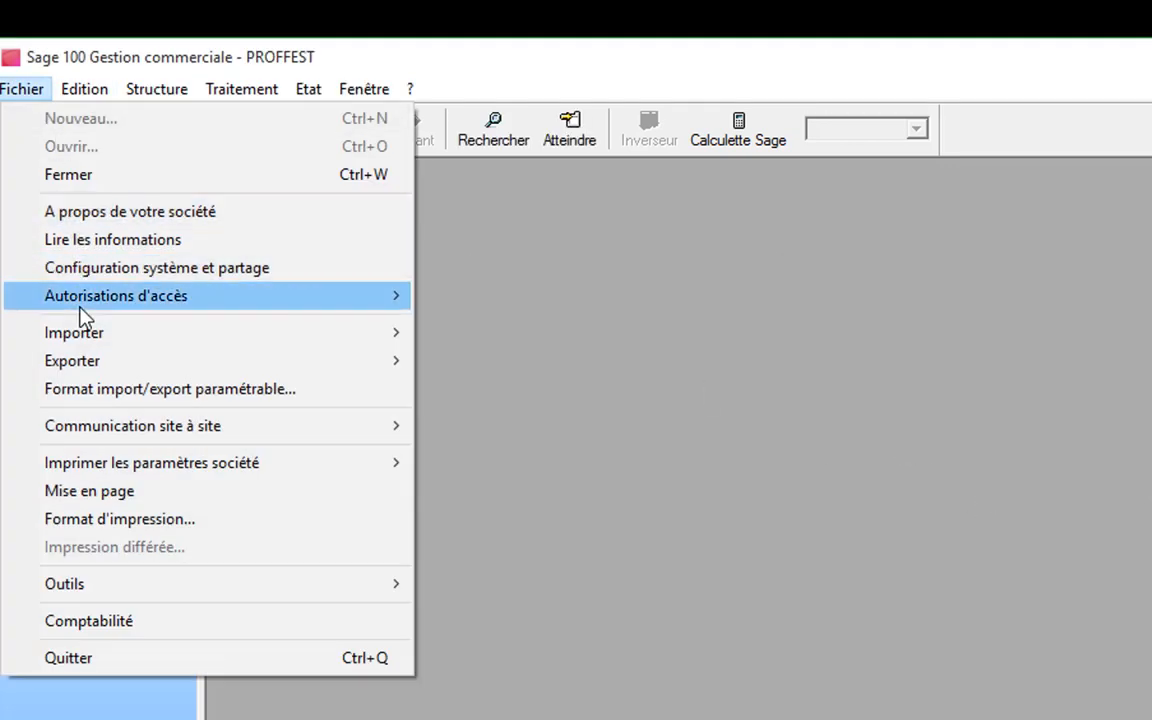
left_click(47, 175)
left_click(25, 90)
left_click(72, 144)
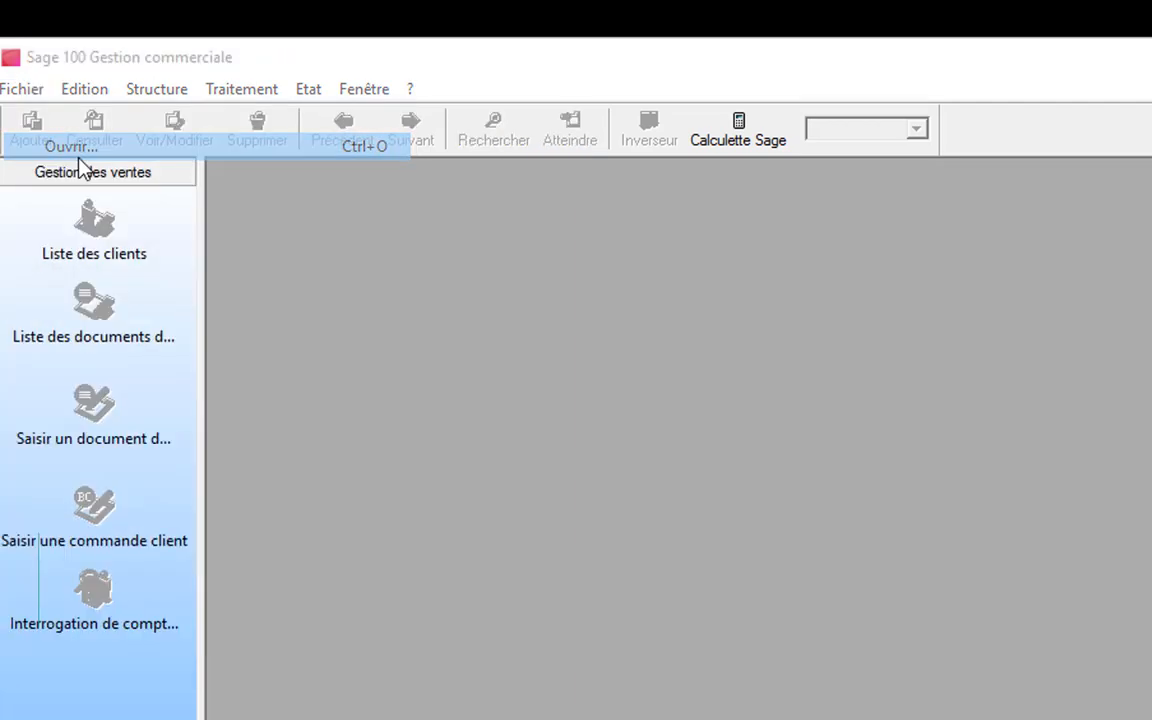
double_click(231, 281)
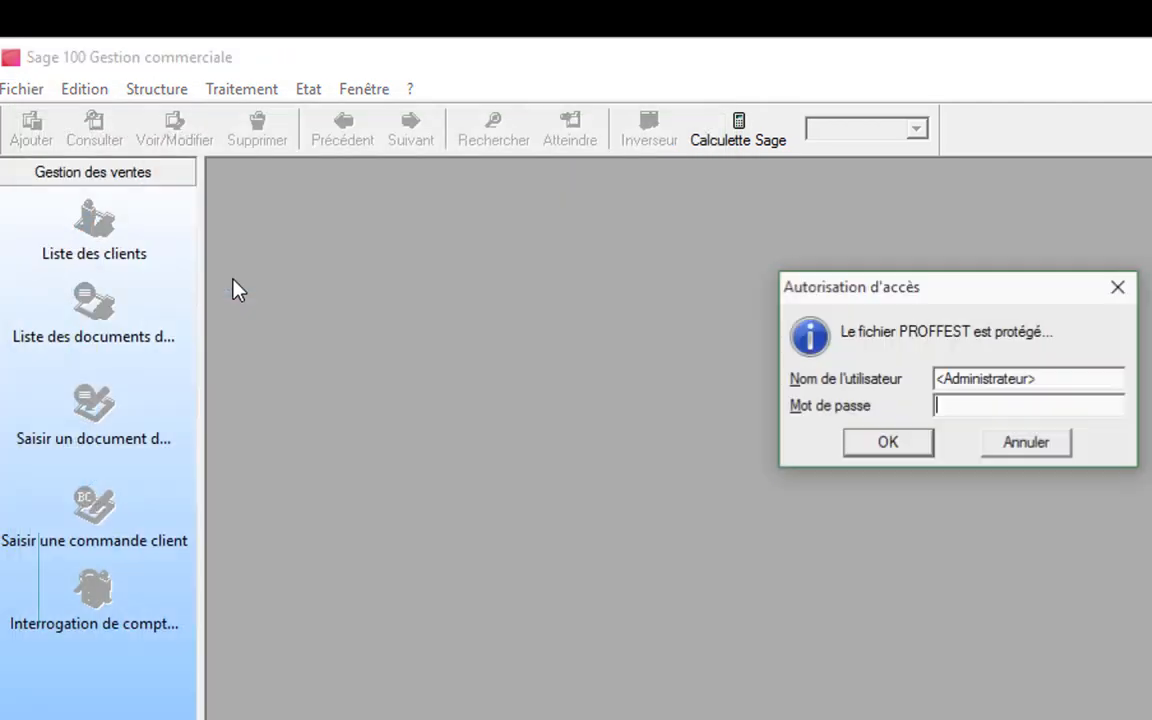
left_click_drag(1036, 381, 922, 398)
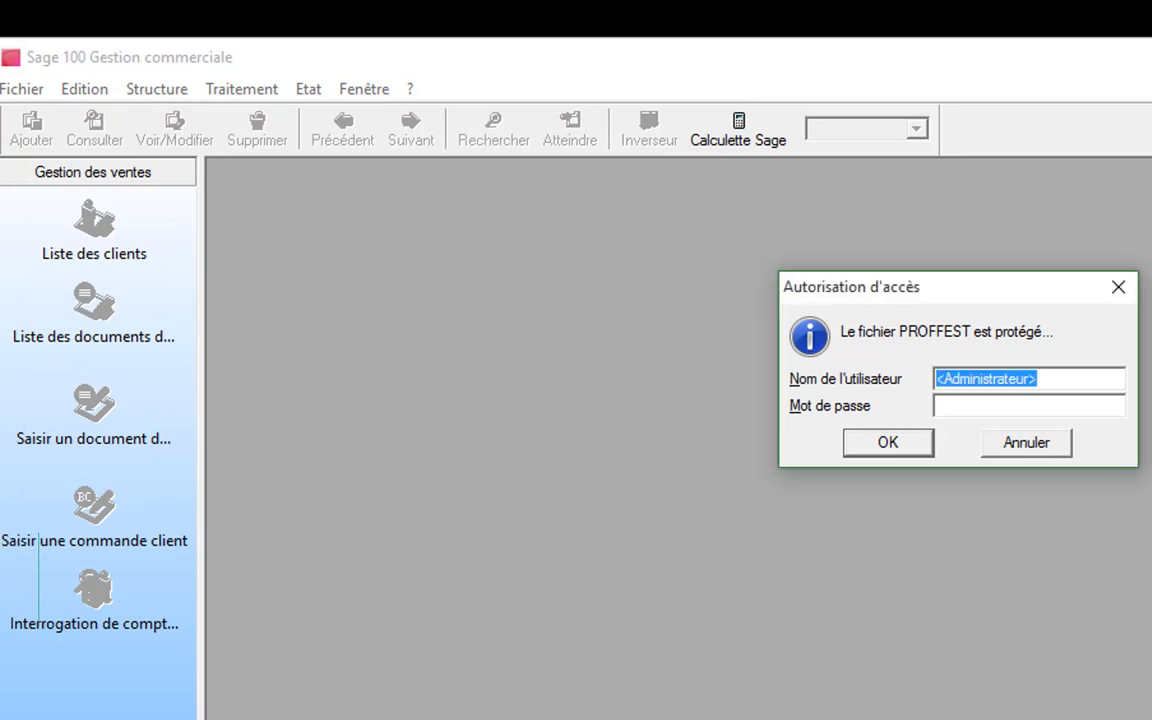
type("DEV")
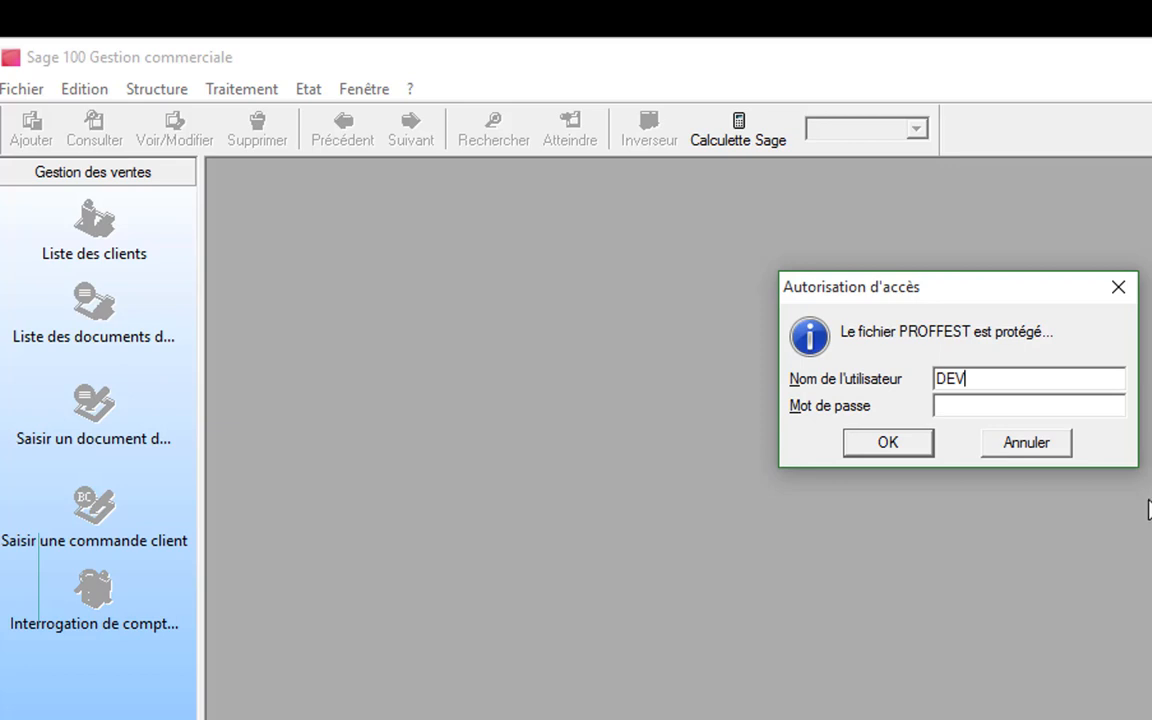
left_click(883, 442)
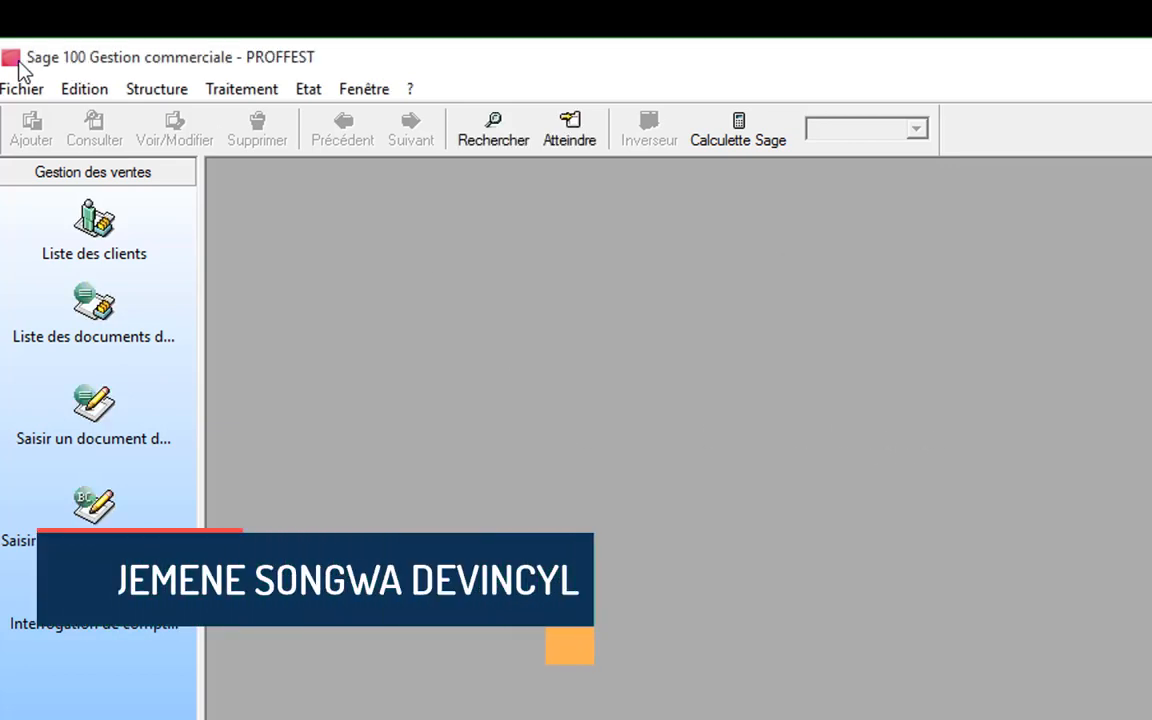
Check which user the password management form applies to in the reopened file, and close the form
left_click(26, 89)
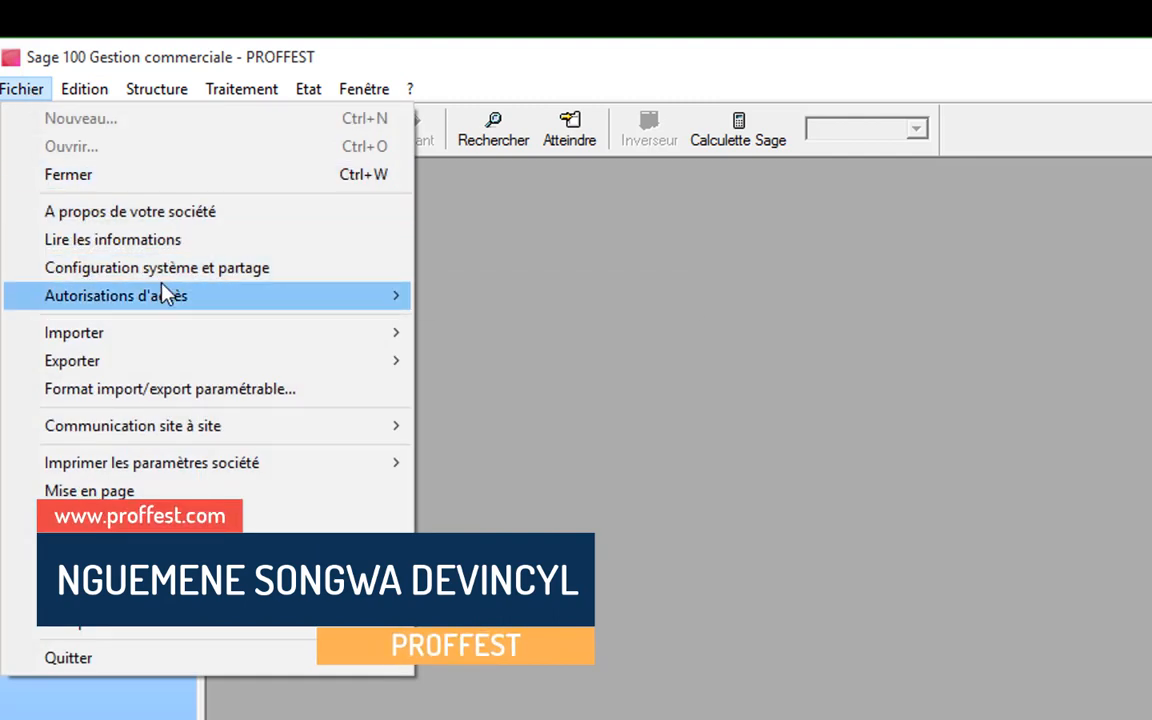
mouse_move(417, 300)
left_click(463, 300)
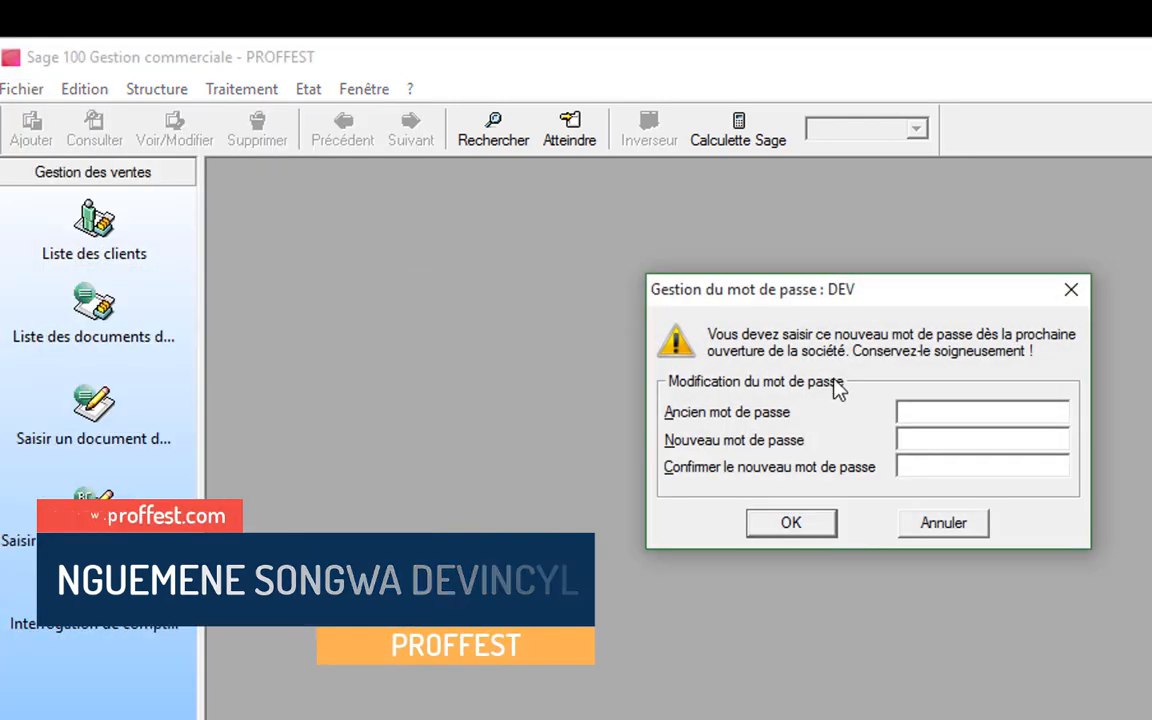
left_click(1084, 292)
Open the articles list under the DEV session to check access to it, and close the list
left_click(166, 93)
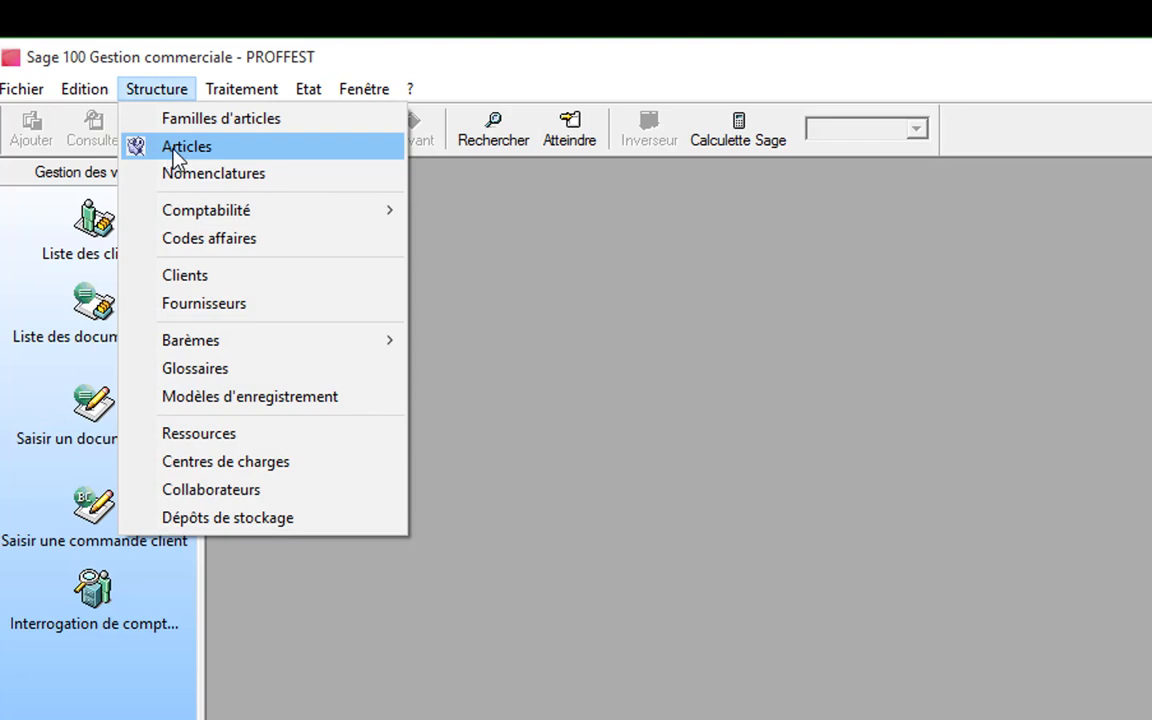
left_click(177, 150)
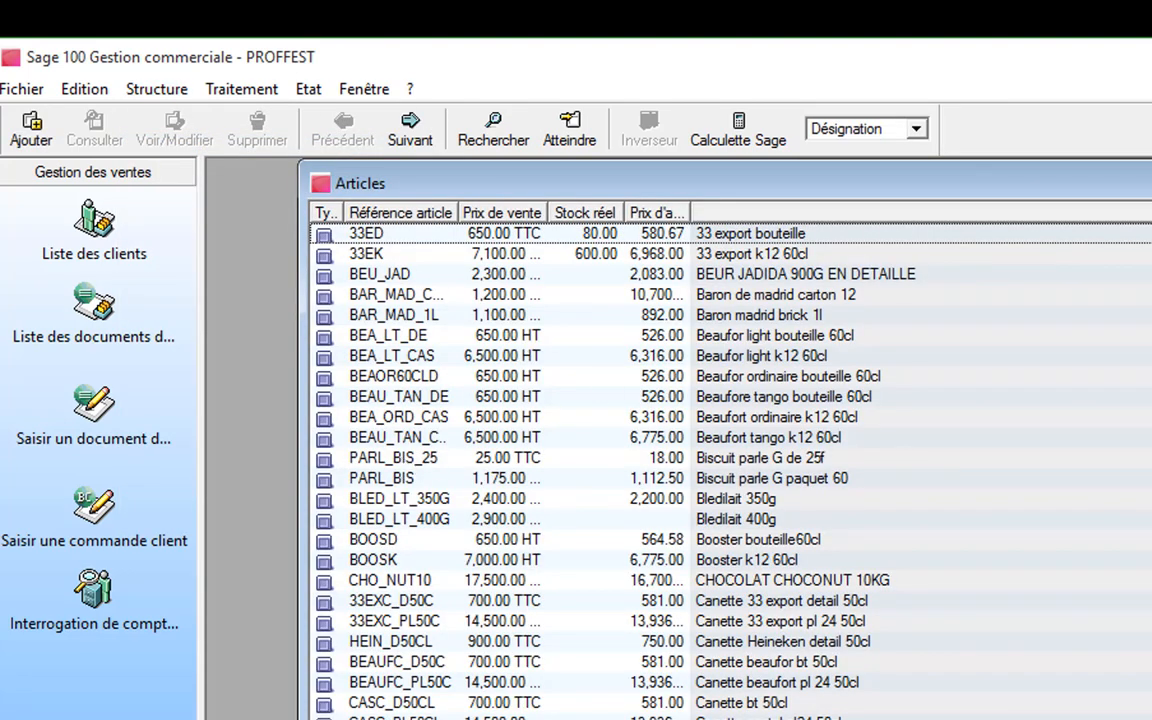
key("Escape")
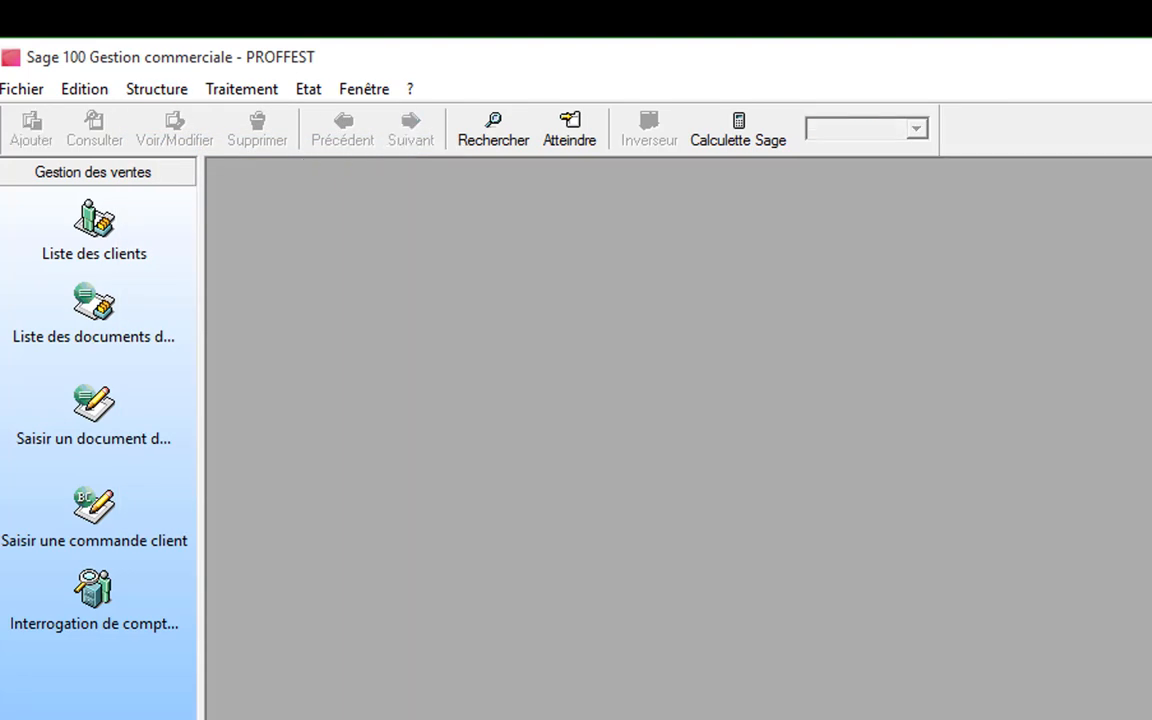
Review the Traitement and Etat functions available to DEV, checking the stock documents and client statistics entries
left_click(152, 98)
mouse_move(207, 97)
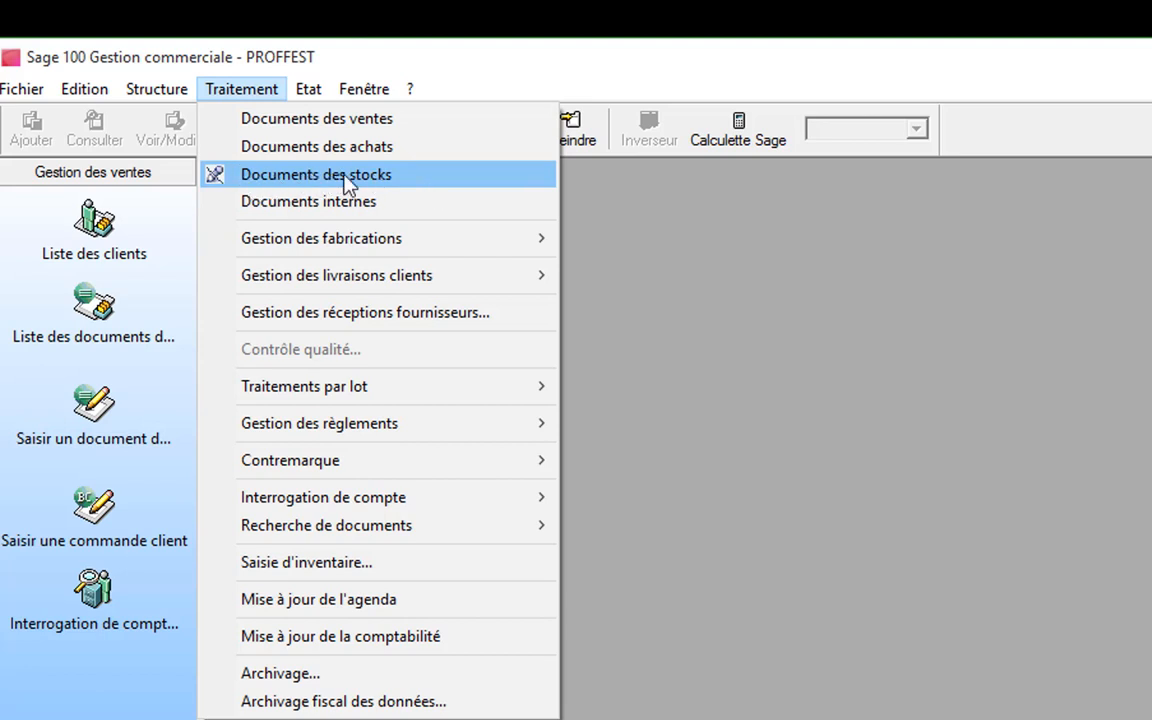
mouse_move(306, 95)
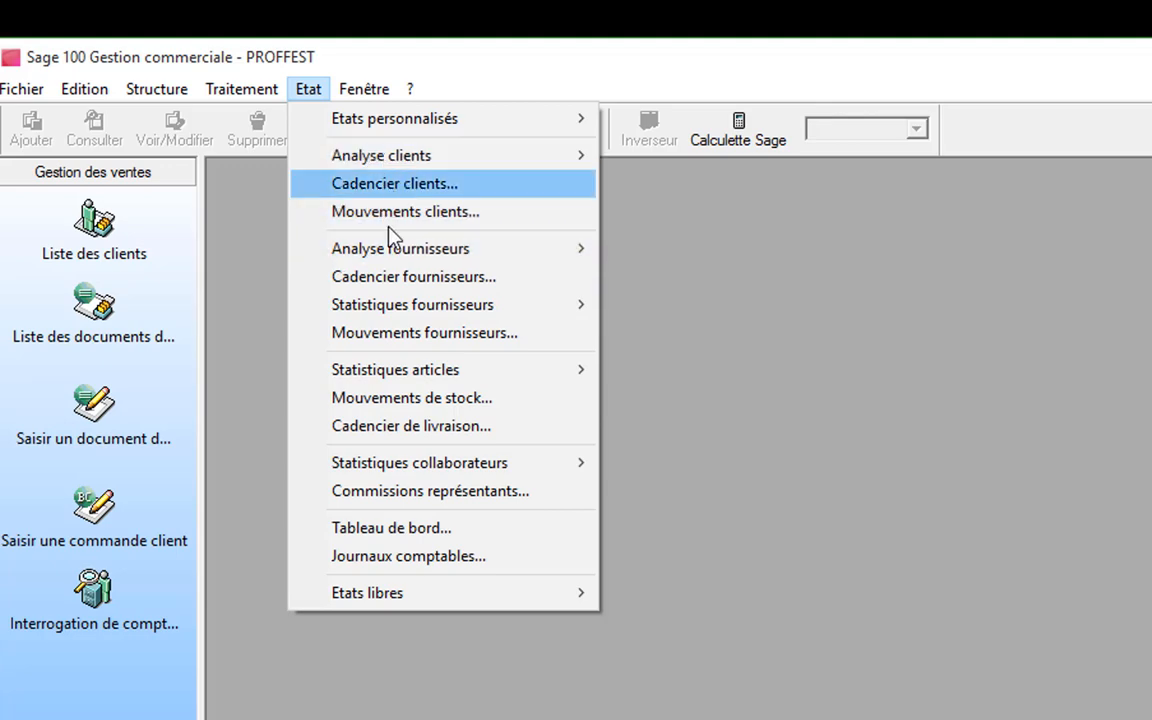
left_click(20, 92)
left_click(28, 90)
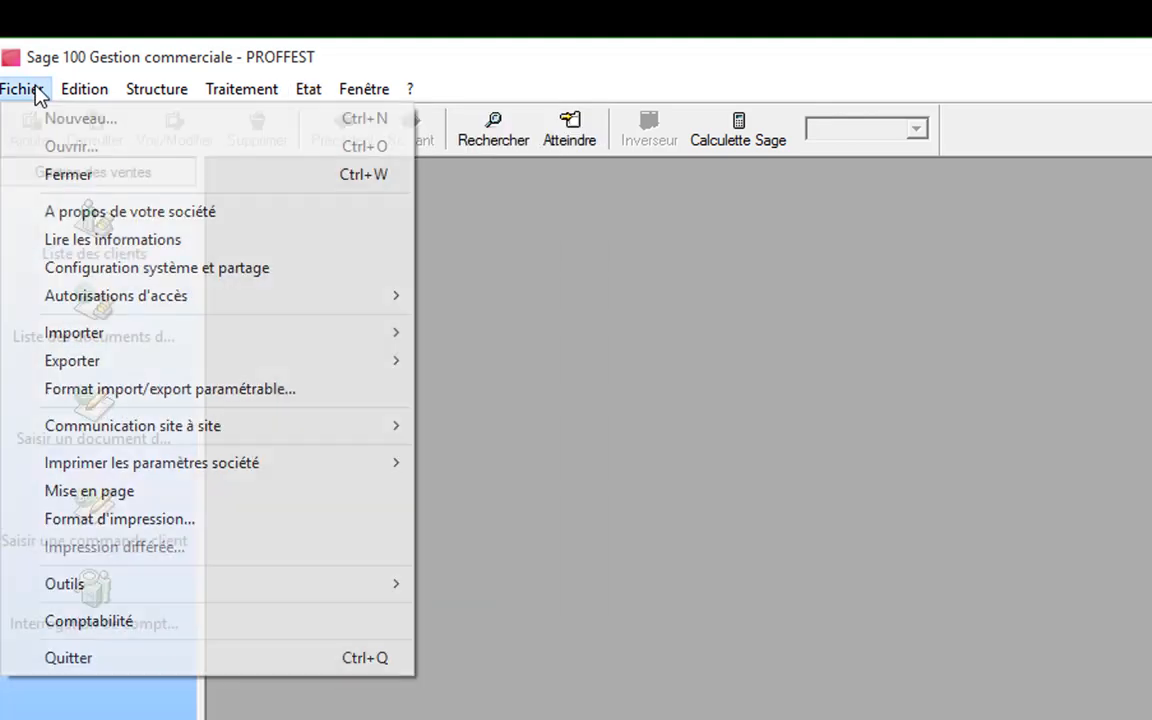